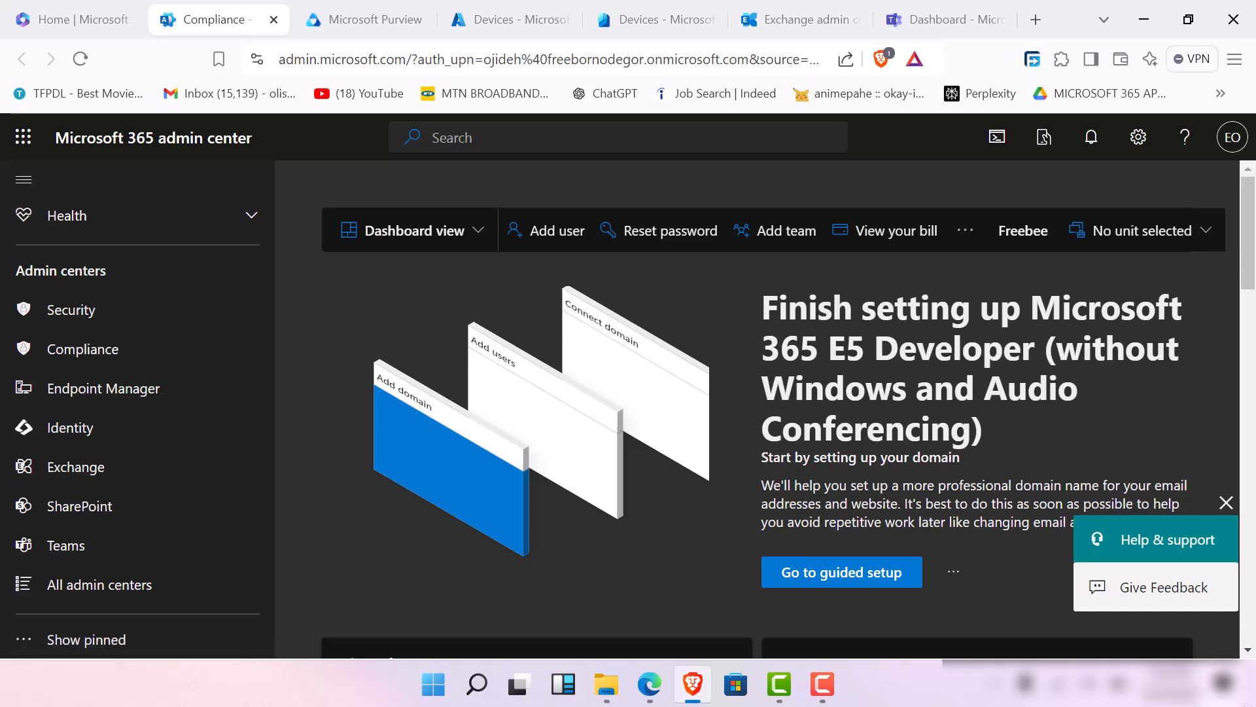
Look through the open Purview, Exchange, Entra and Intune admin center tabs, ending on Microsoft Purview.
left_click(353, 5)
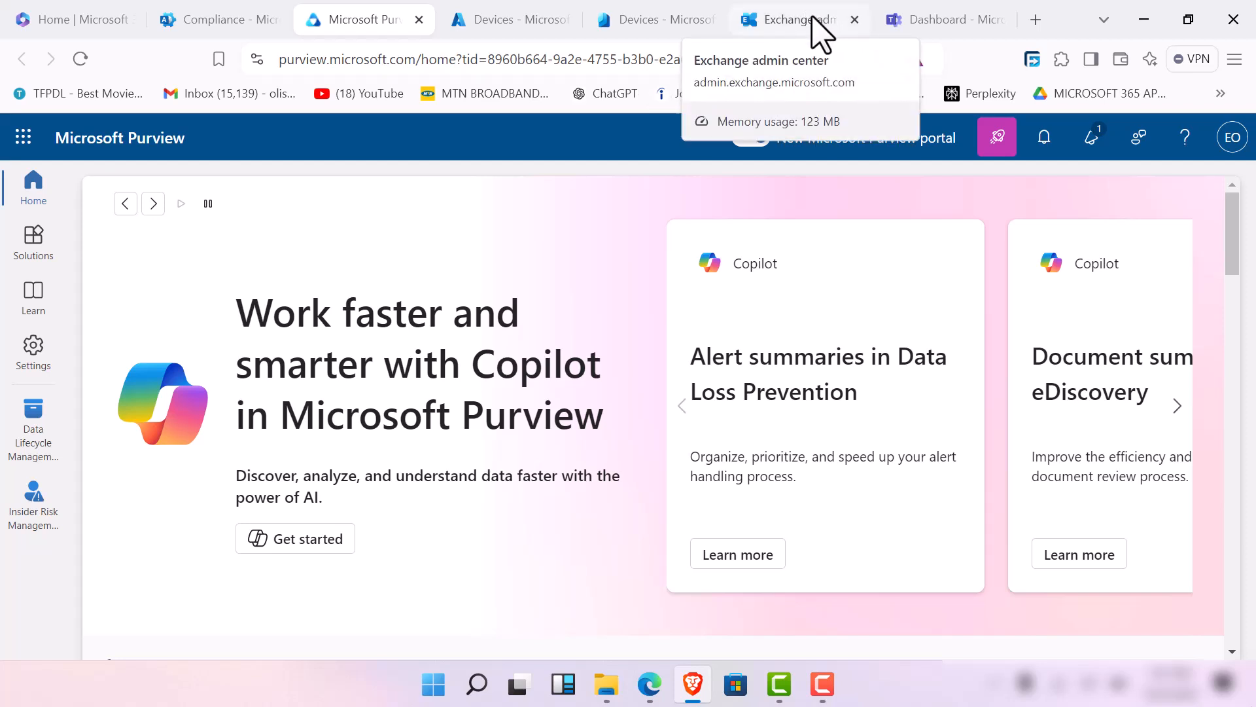
left_click(820, 33)
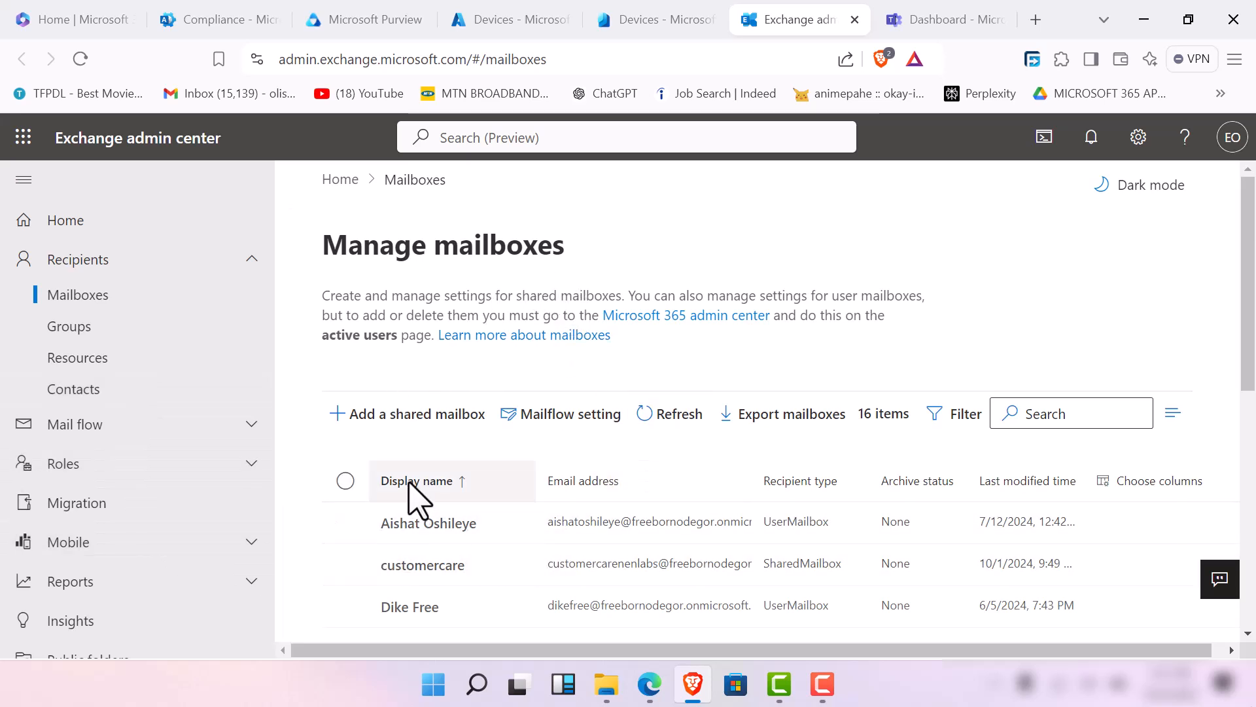
scroll(449, 535, "down", 2)
scroll(465, 460, "up", 2)
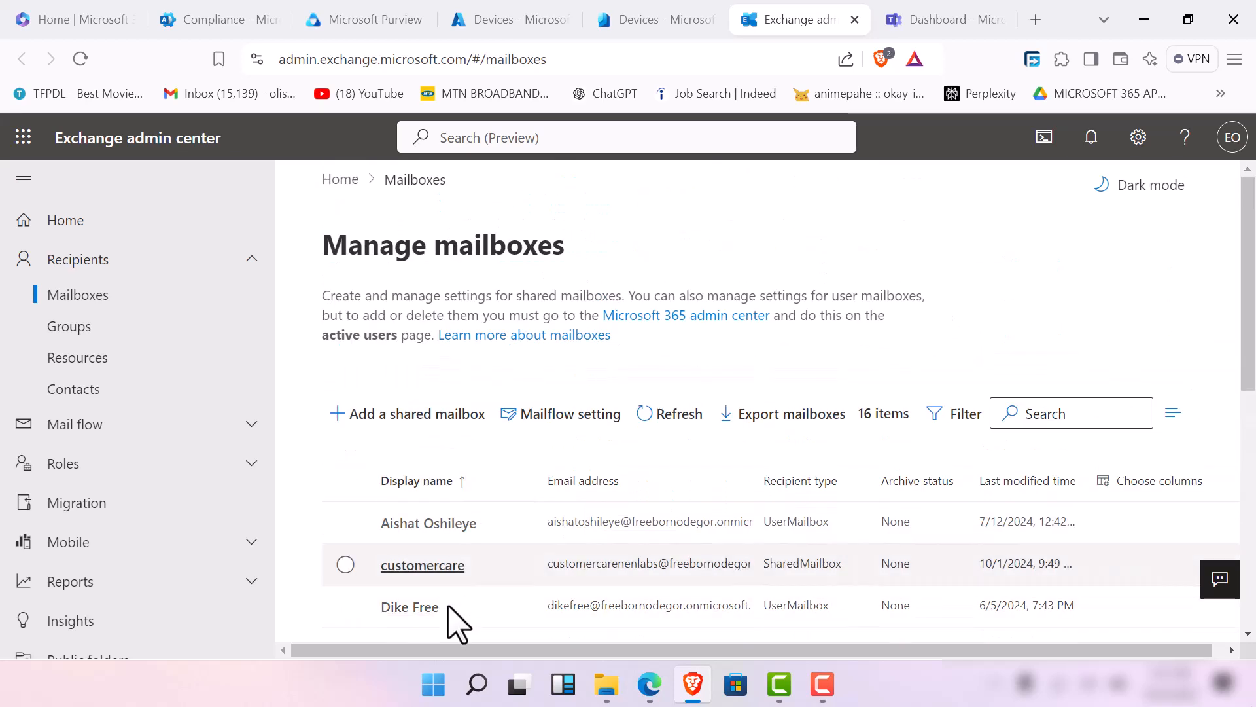
left_click(645, 19)
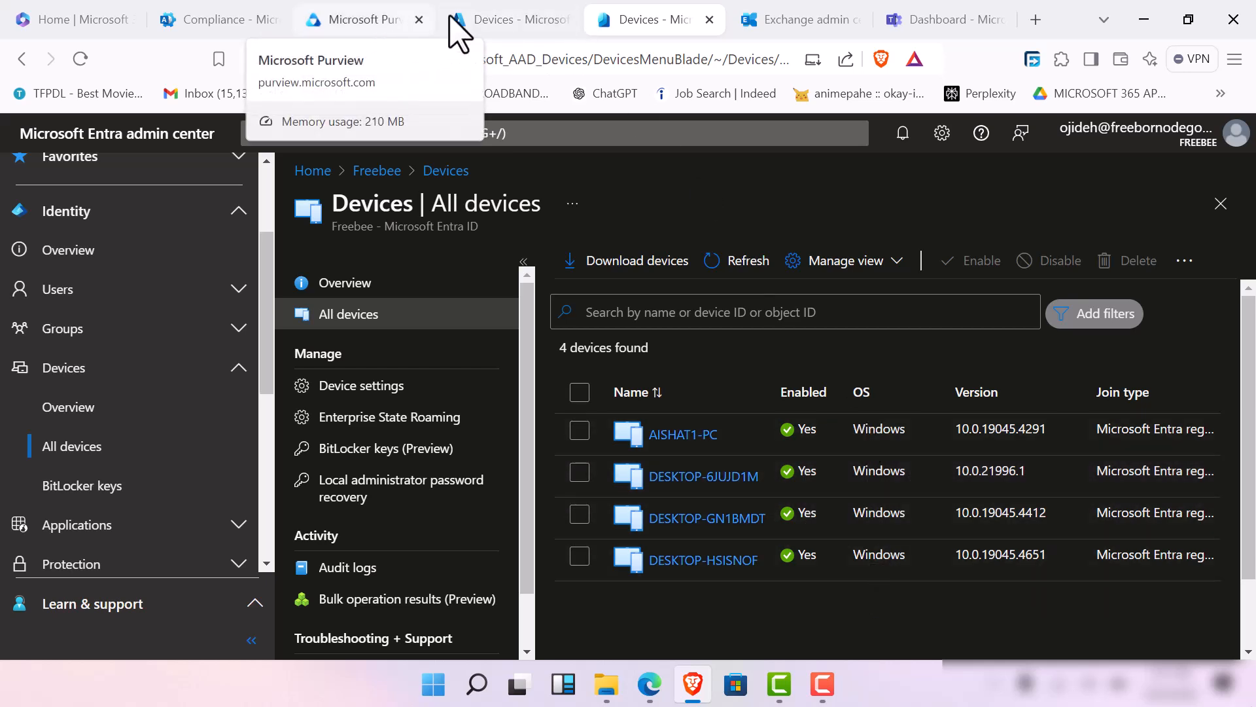
left_click(499, 26)
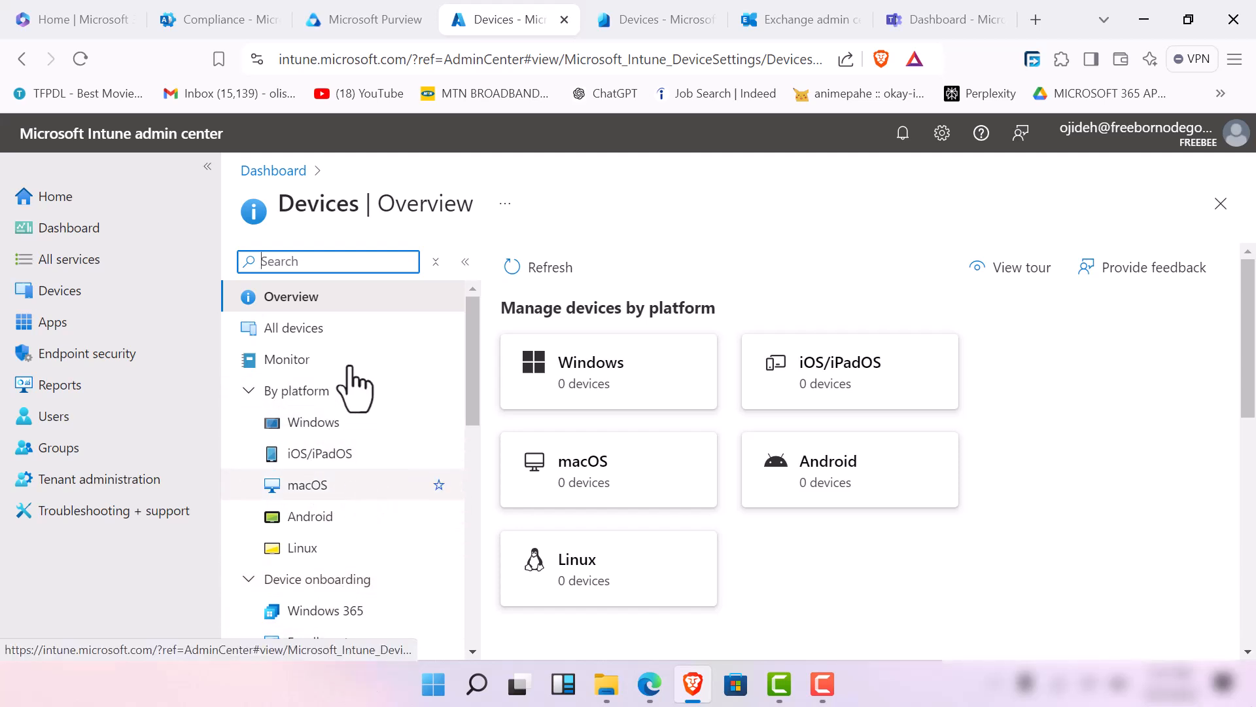
left_click(391, 20)
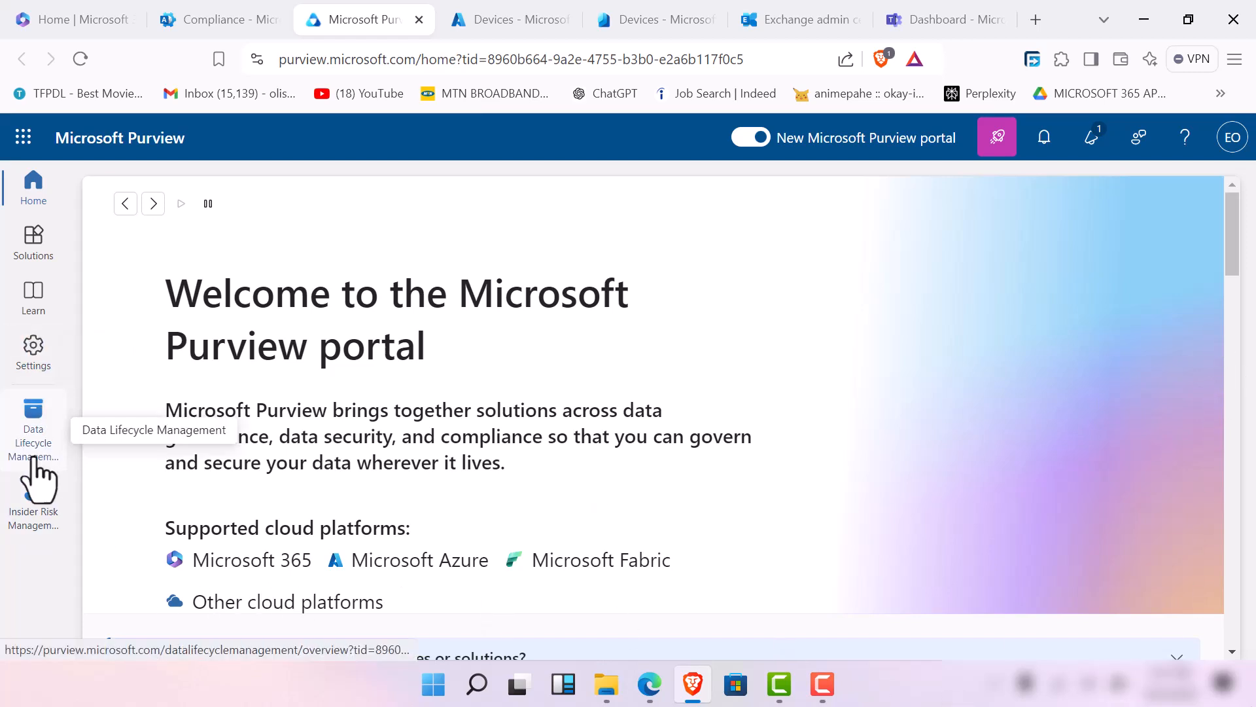
Duplicate the Microsoft Purview tab and return to the original one.
right_click(372, 23)
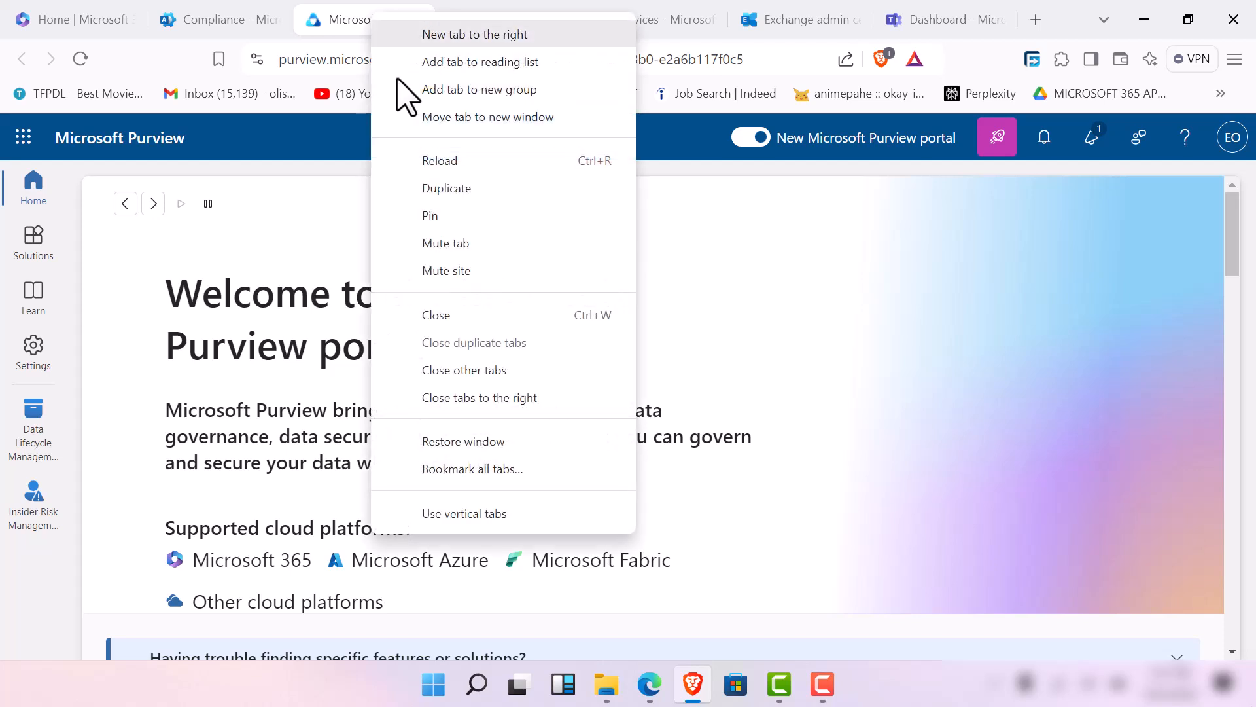
left_click(471, 188)
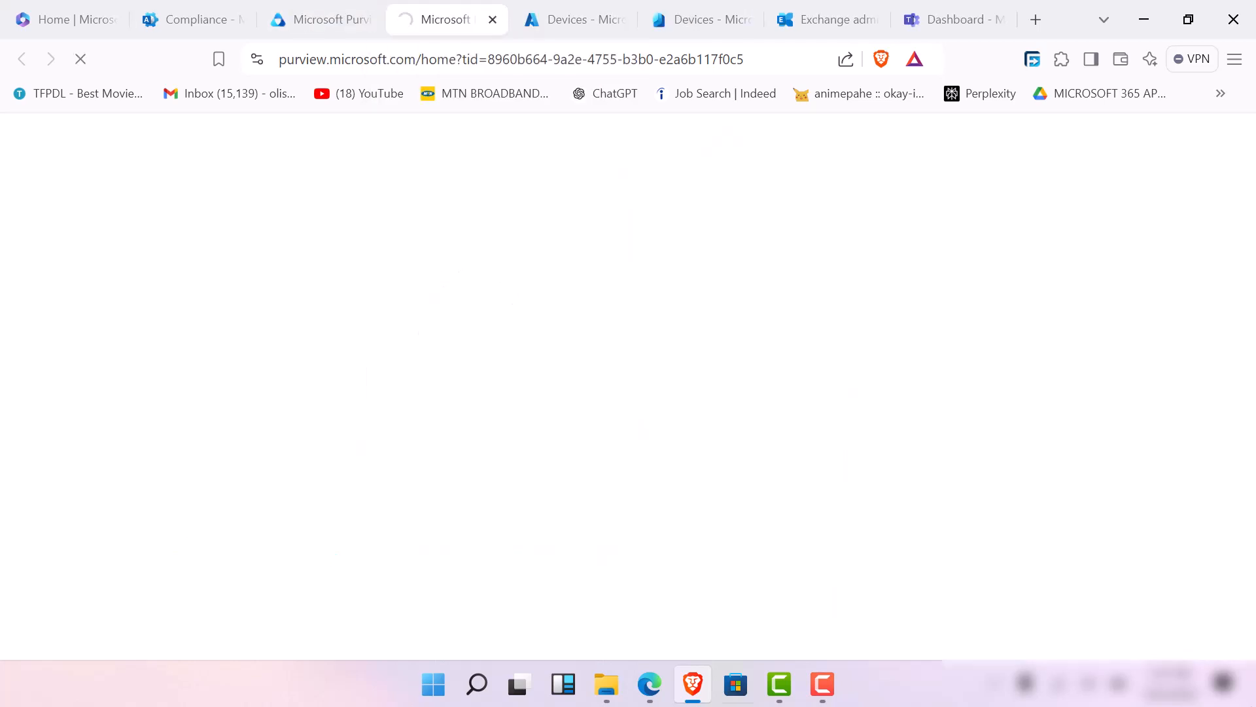
left_click(822, 684)
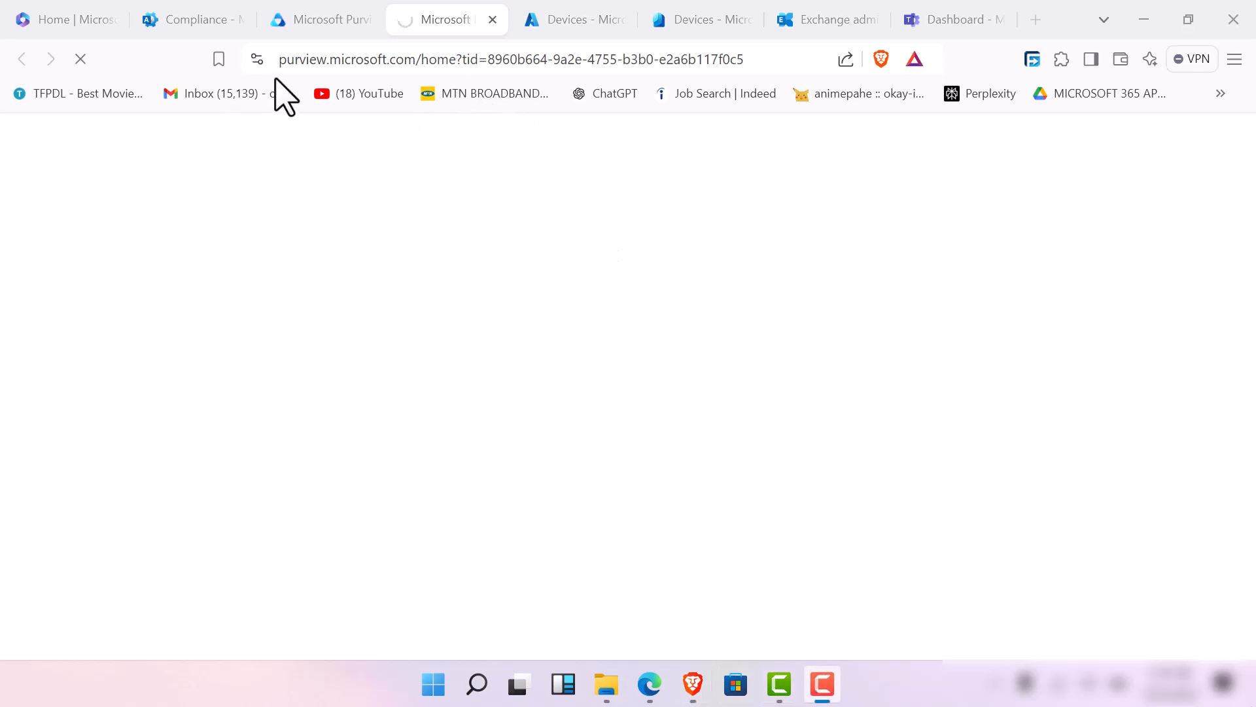
left_click(303, 92)
left_click(302, 27)
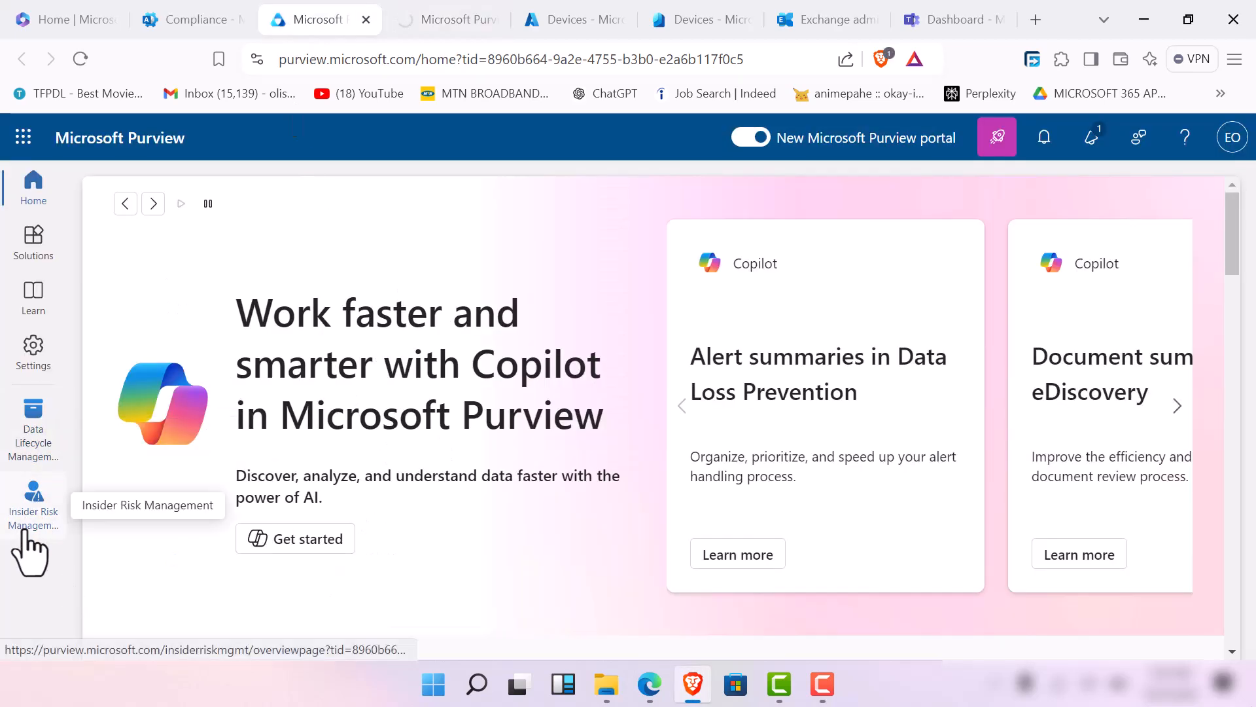
Open Data Lifecycle Management and expand its Classifiers, Explorers, Exchange (legacy) and Policies sections to see their pages.
left_click(38, 443)
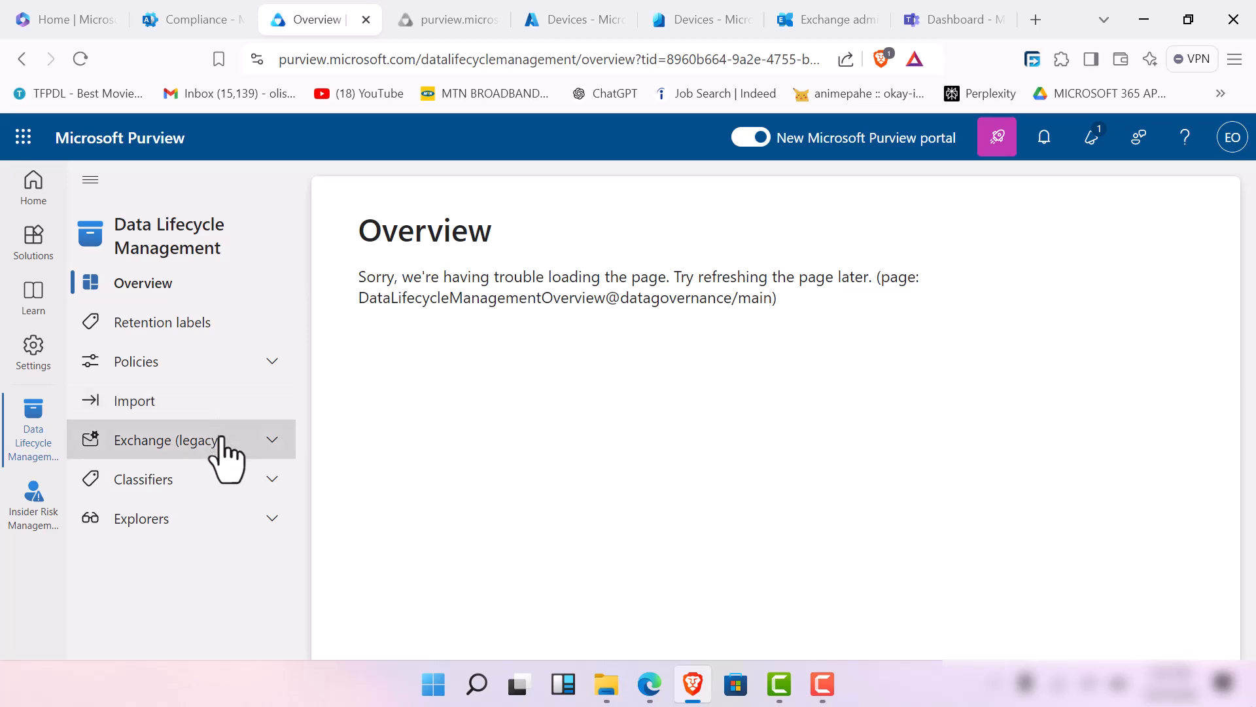
left_click(270, 479)
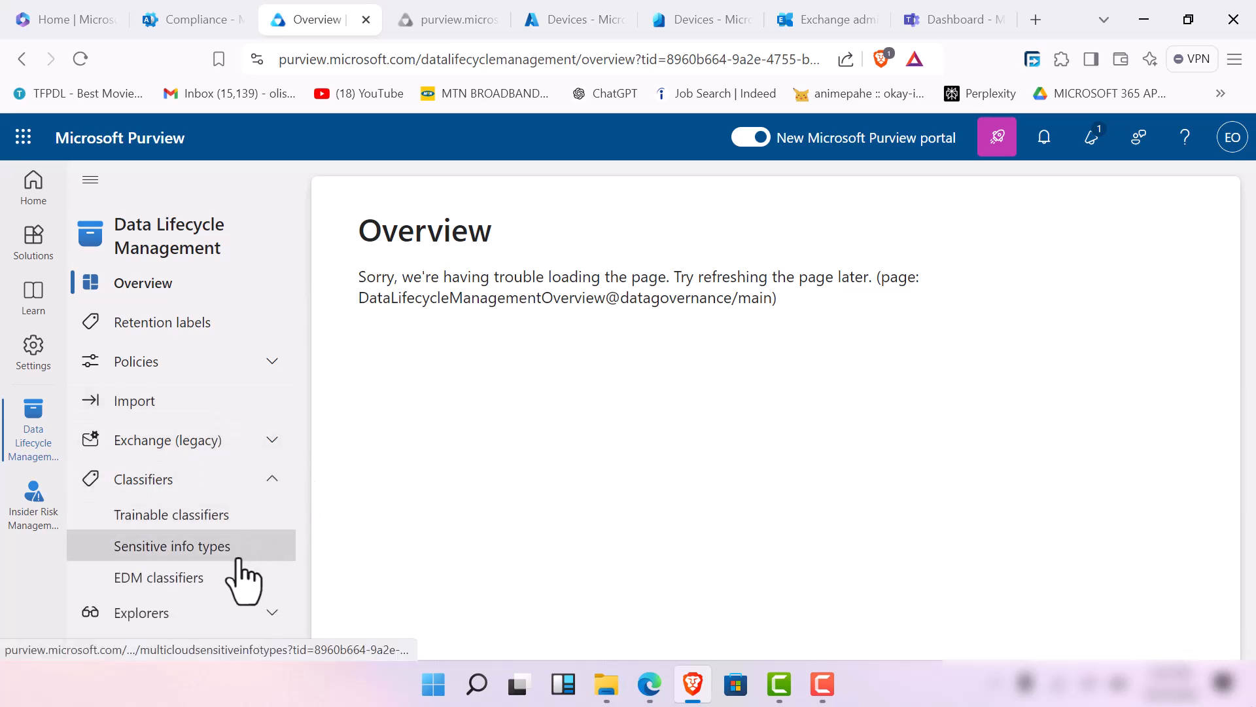
left_click(270, 615)
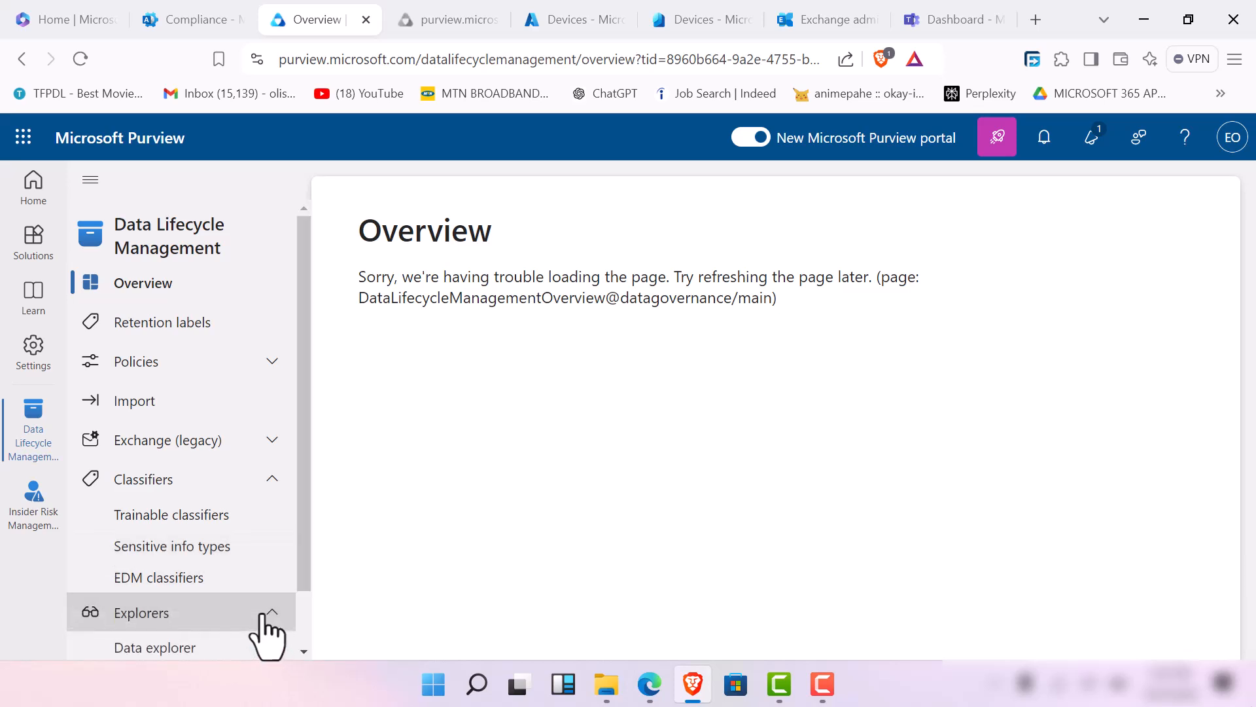
scroll(258, 602, "down", 1)
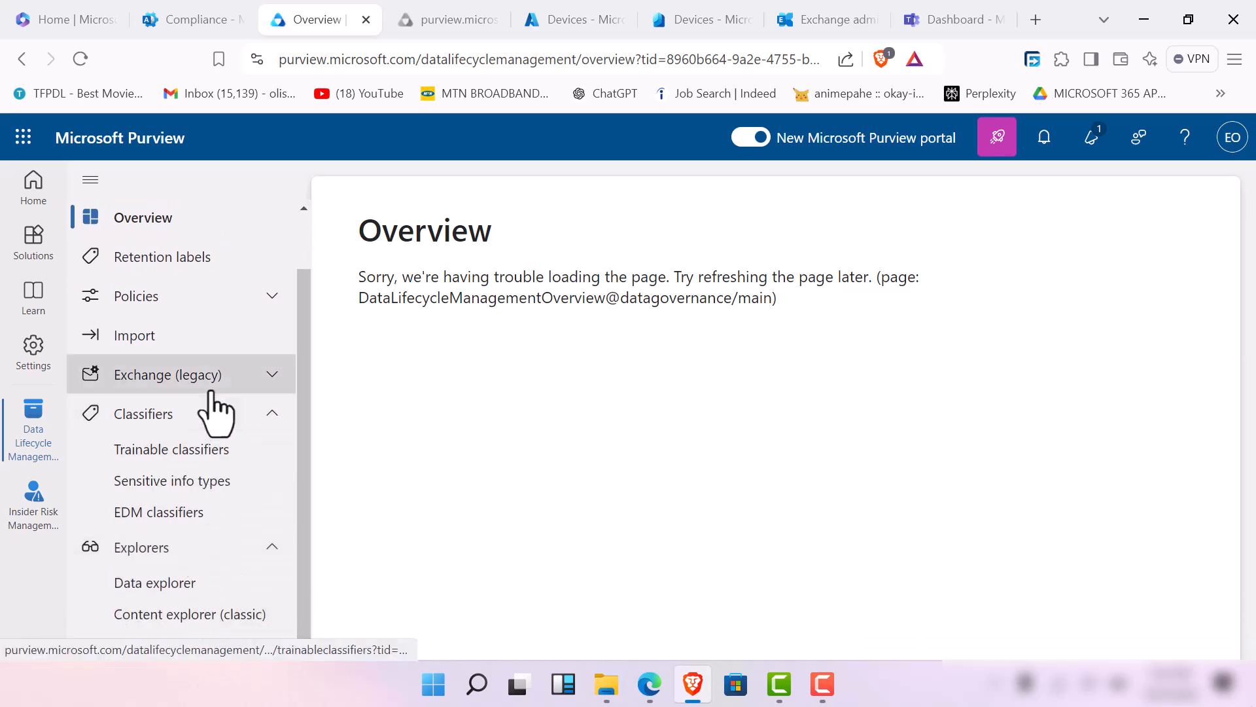
left_click(268, 377)
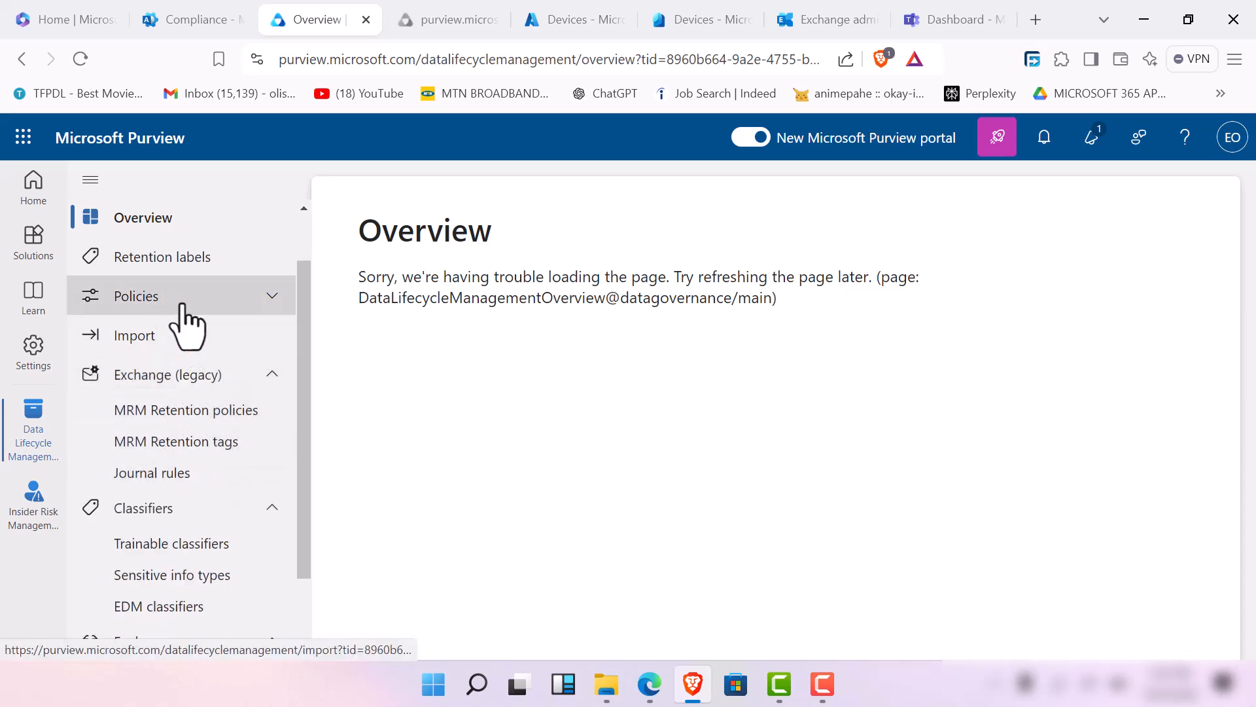
left_click(252, 299)
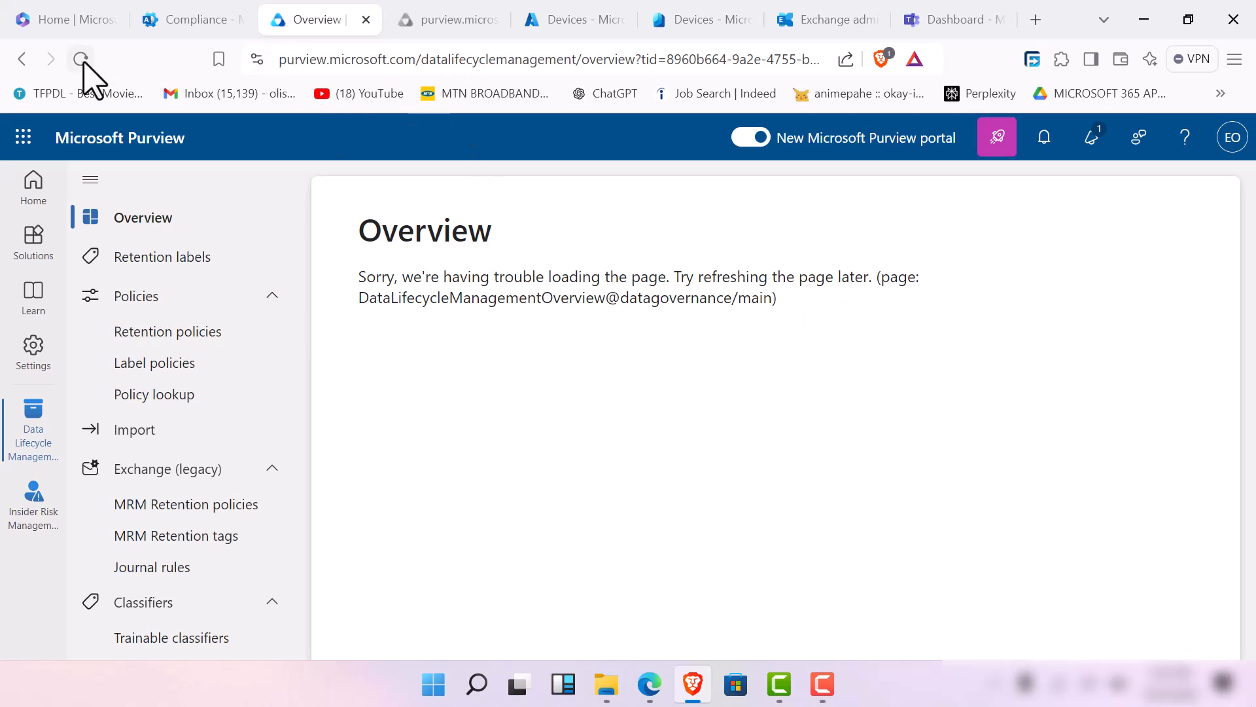
Check the duplicate Purview tab, return to Data Lifecycle Management and review its Overview page down to the adaptive scopes recommendation.
left_click(458, 21)
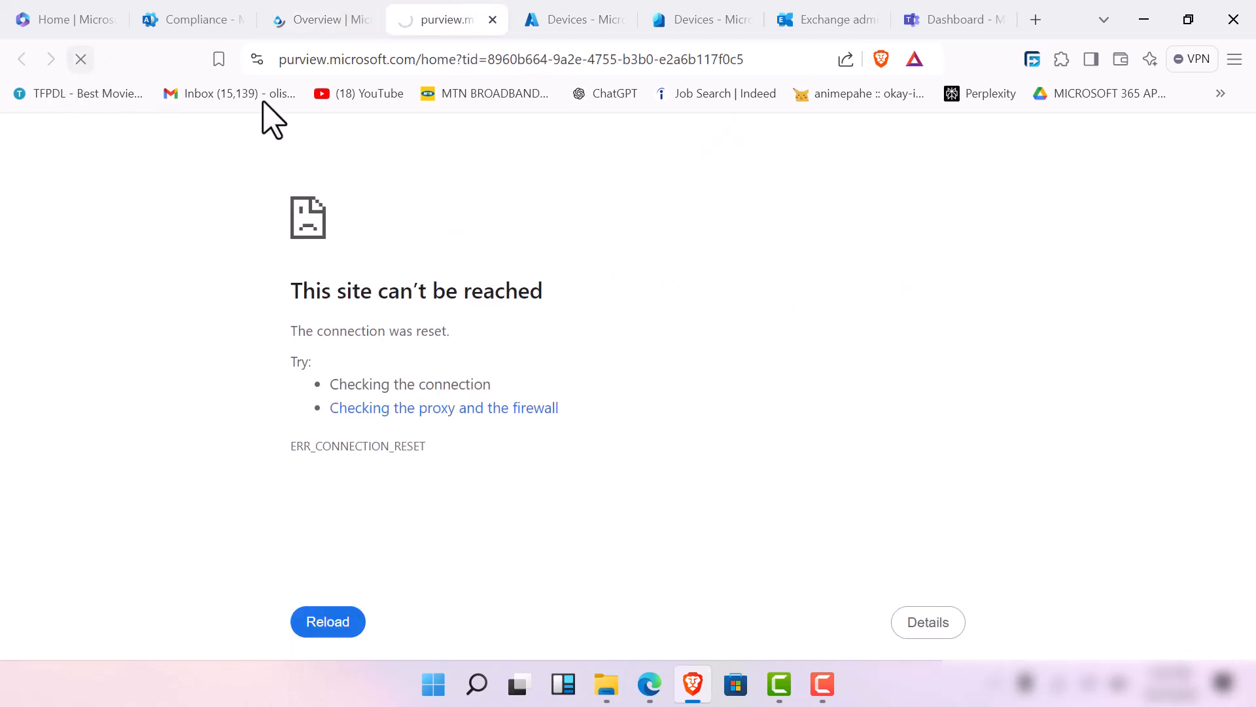
left_click(320, 23)
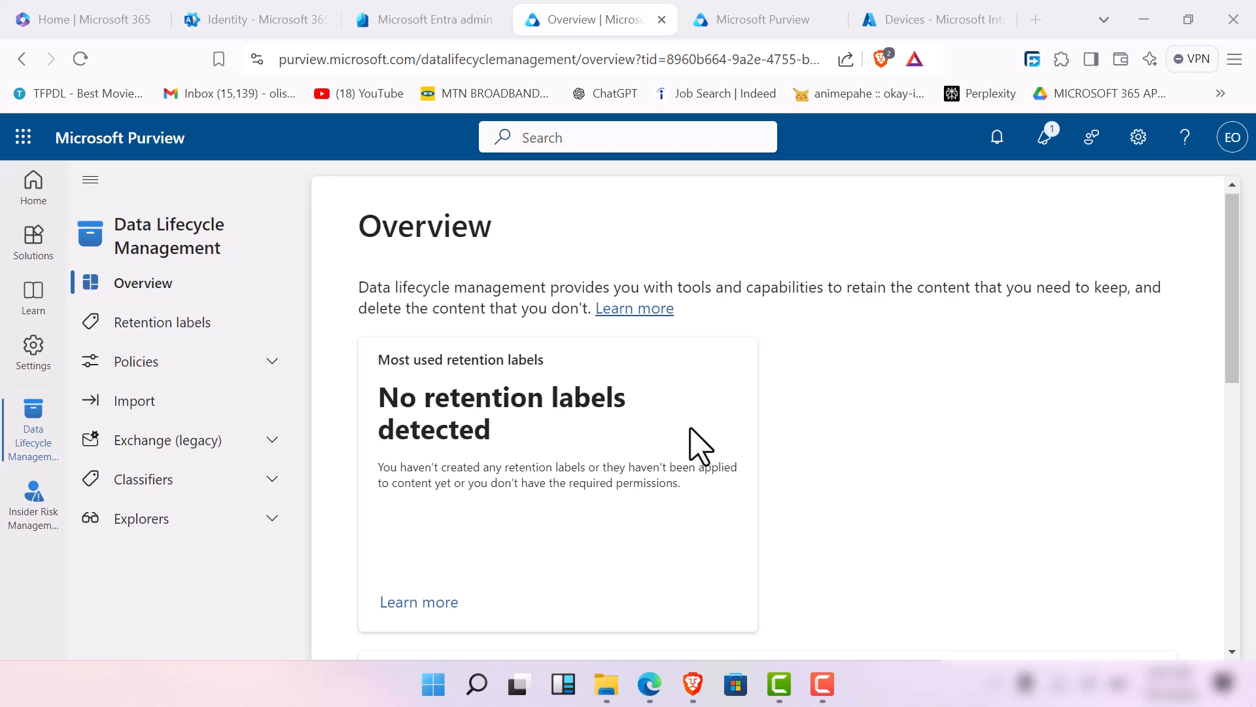
scroll(696, 444, "down", 5)
scroll(696, 443, "up", 5)
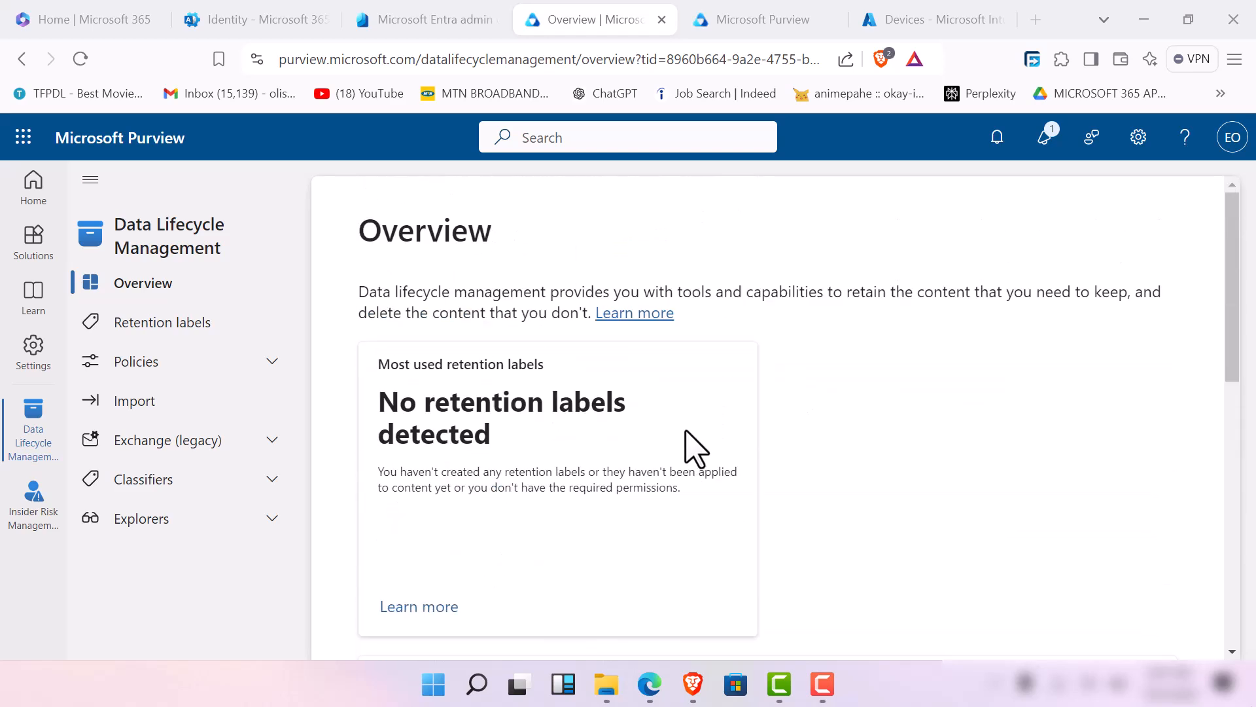
scroll(695, 451, "down", 5)
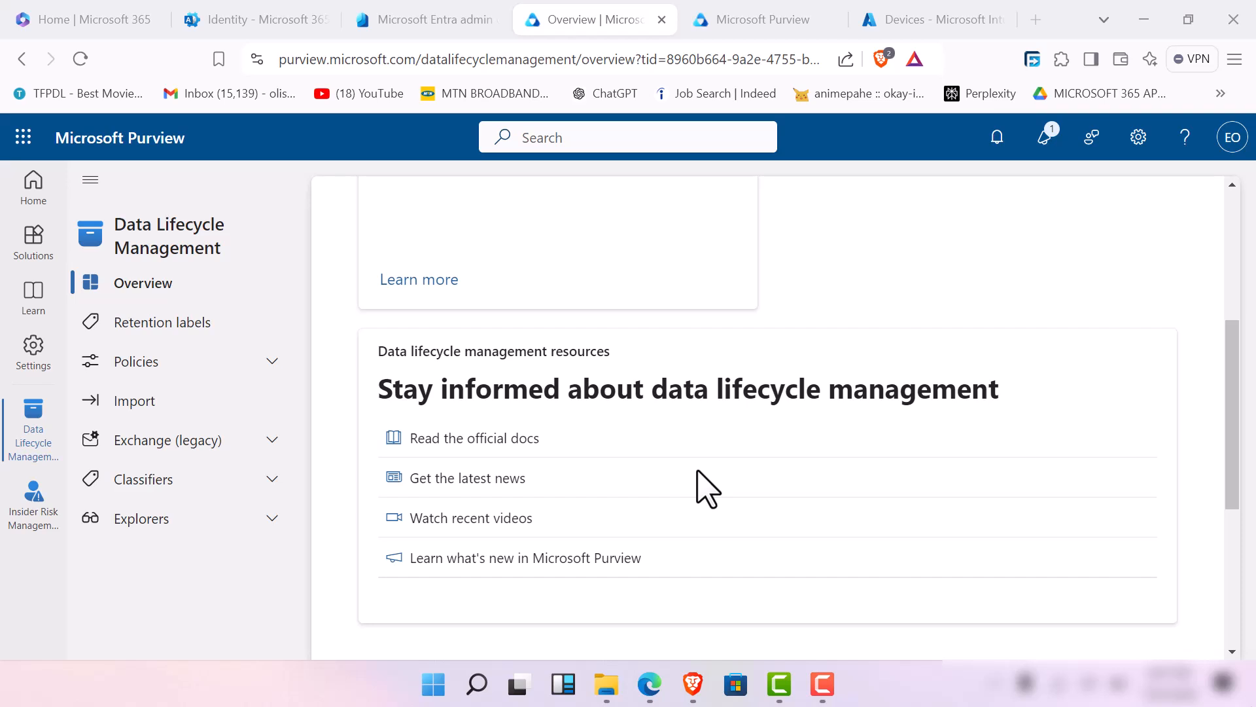
scroll(690, 520, "down", 2)
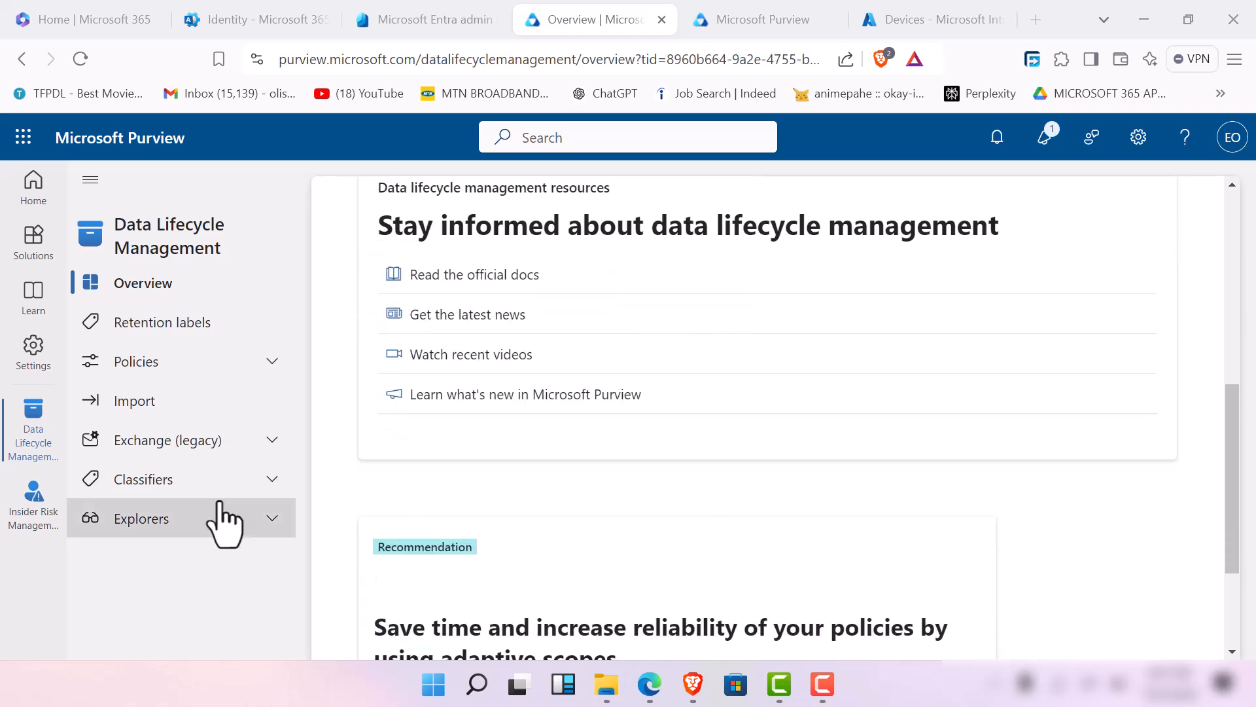
scroll(504, 532, "down", 3)
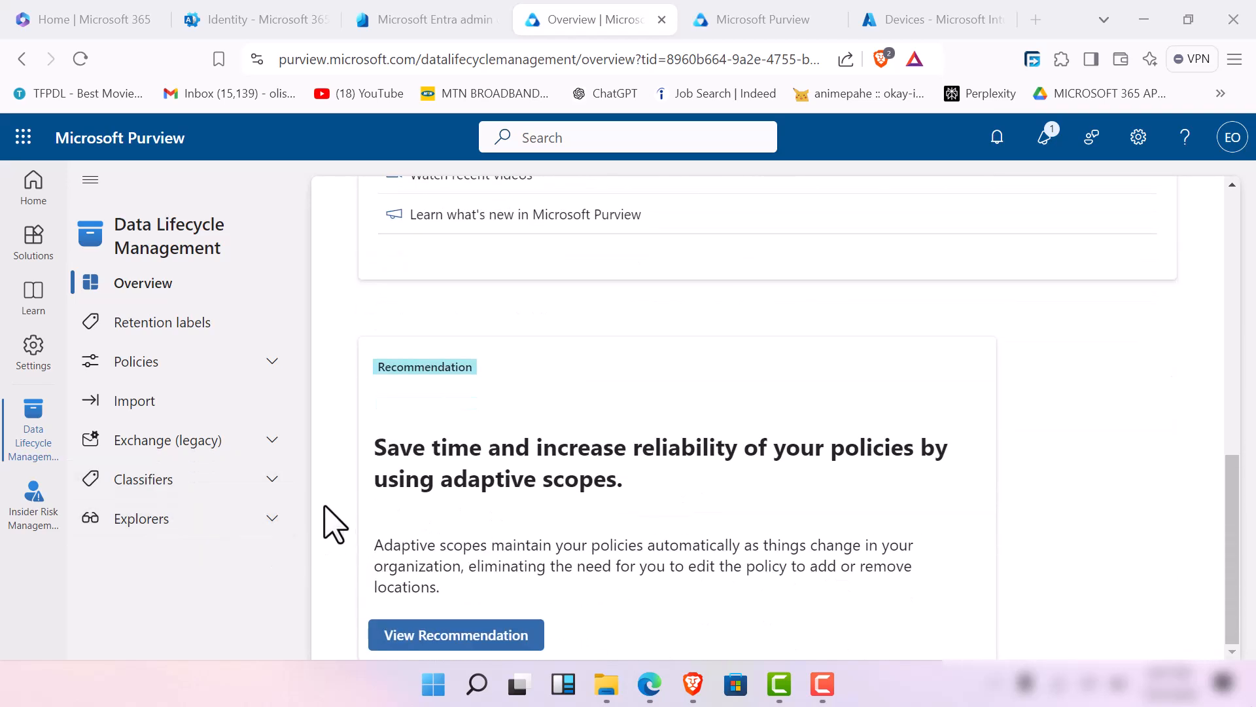
Open the Retention policies page under Policies and expand the Exchange (legacy) section.
left_click(239, 390)
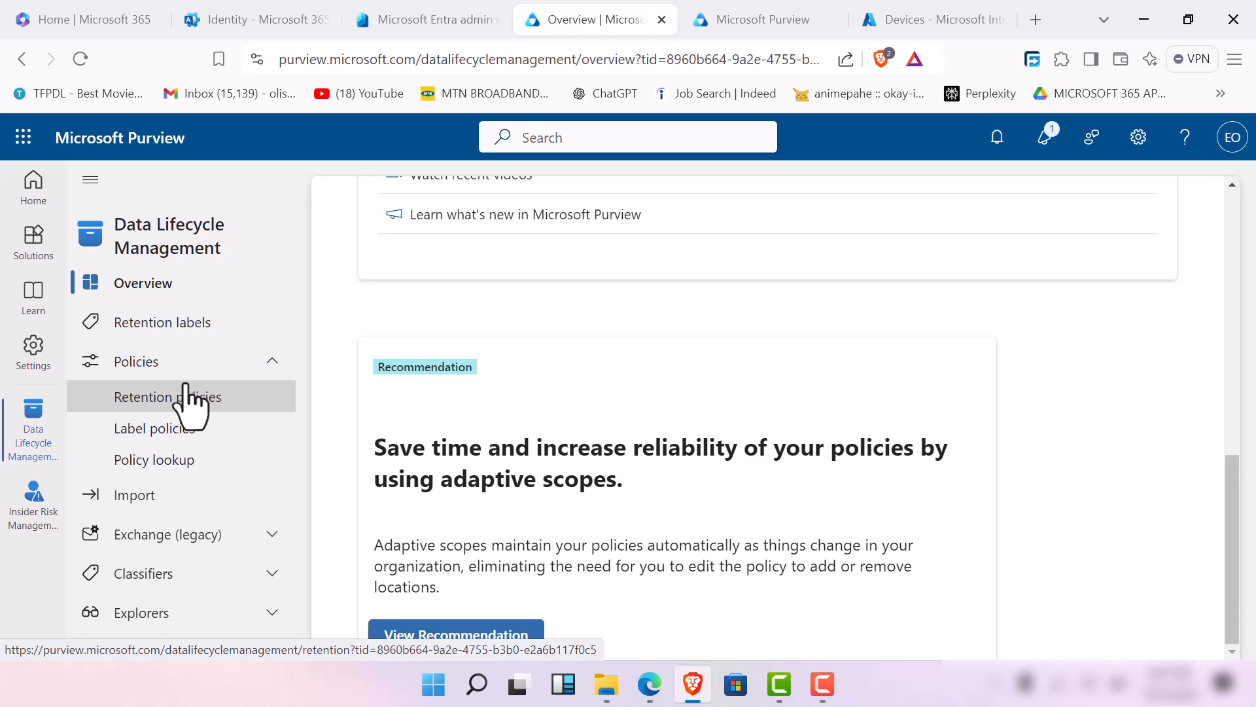
left_click(211, 402)
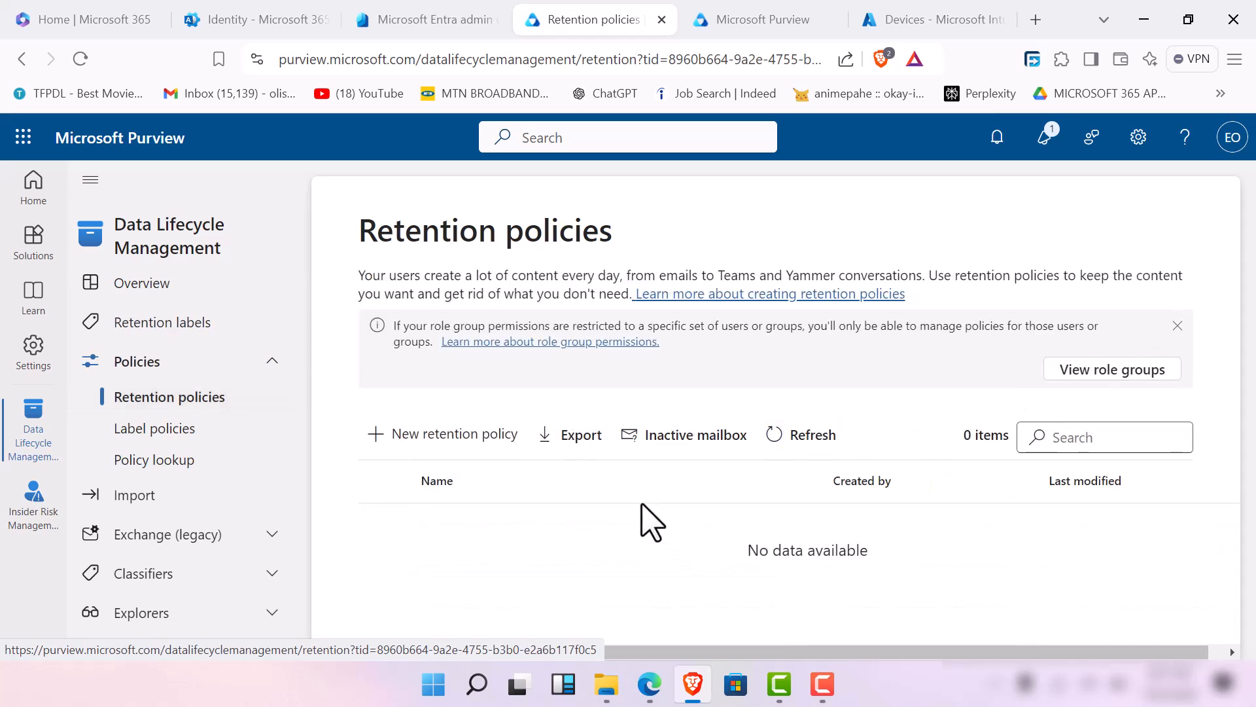
left_click(274, 535)
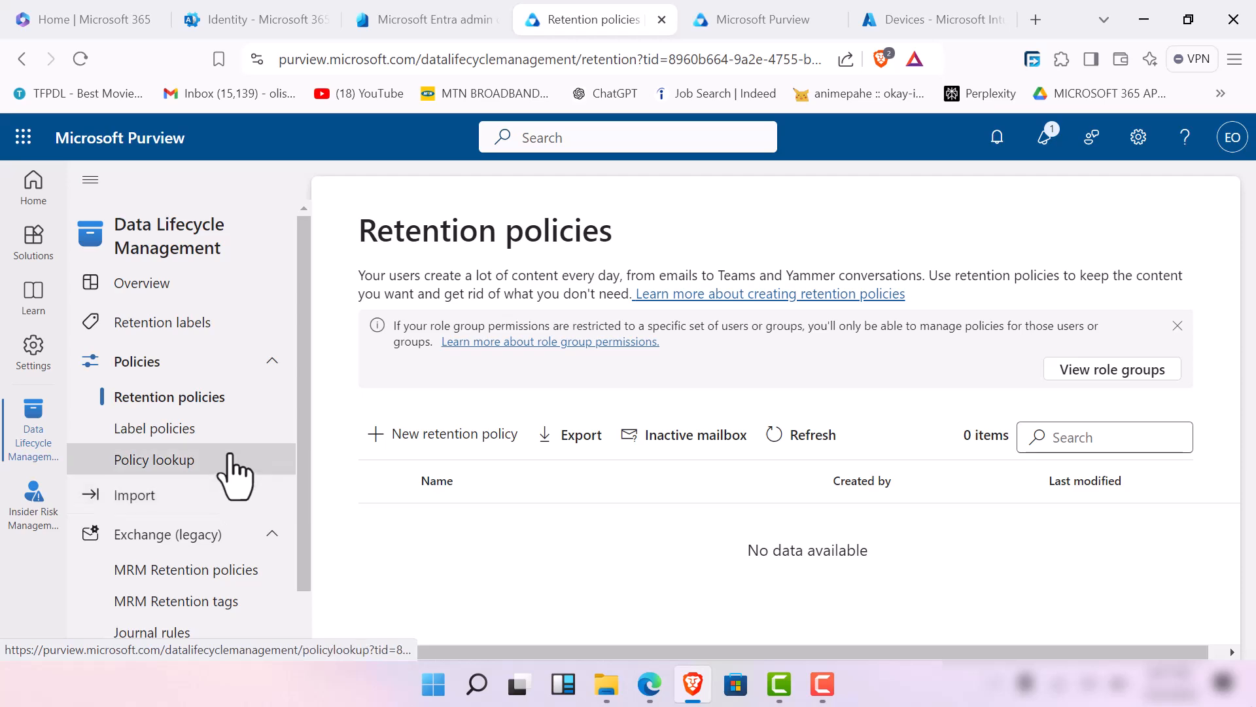
scroll(216, 575, "down", 1)
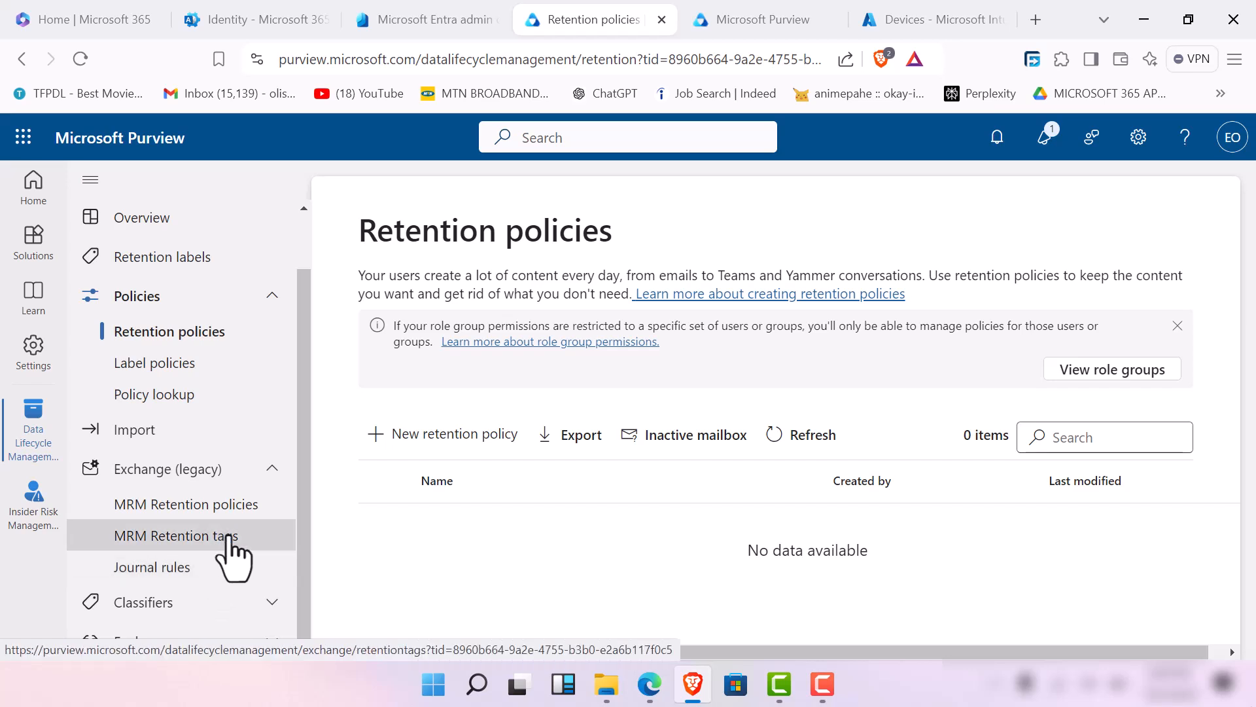
Open the MRM Retention tags page under Exchange (legacy) and review the existing tags with their types, periods and actions.
left_click(822, 683)
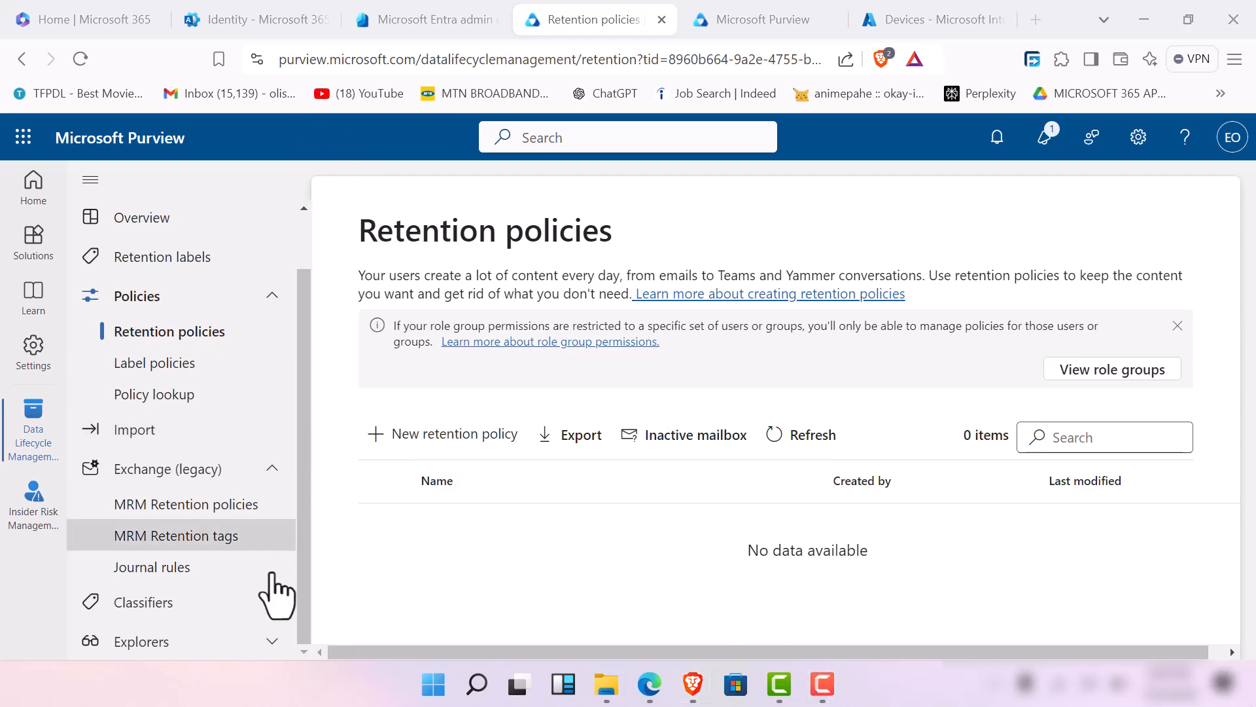
left_click(225, 537)
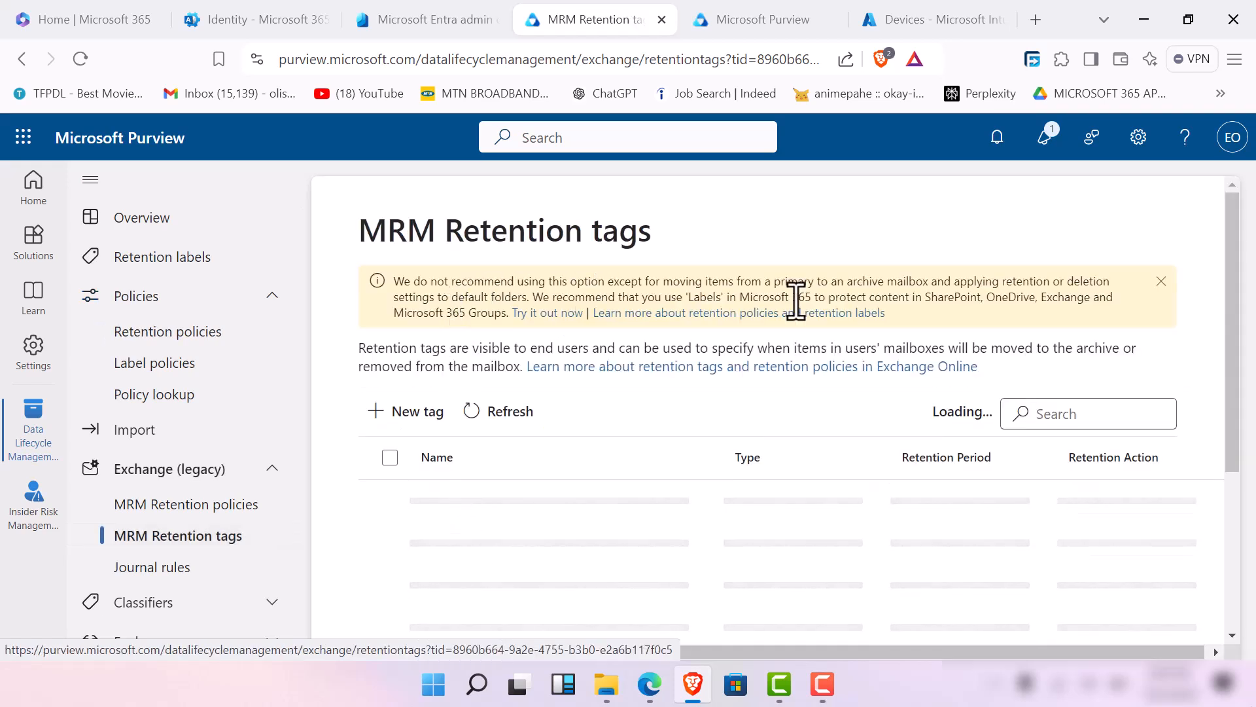
scroll(573, 562, "down", 3)
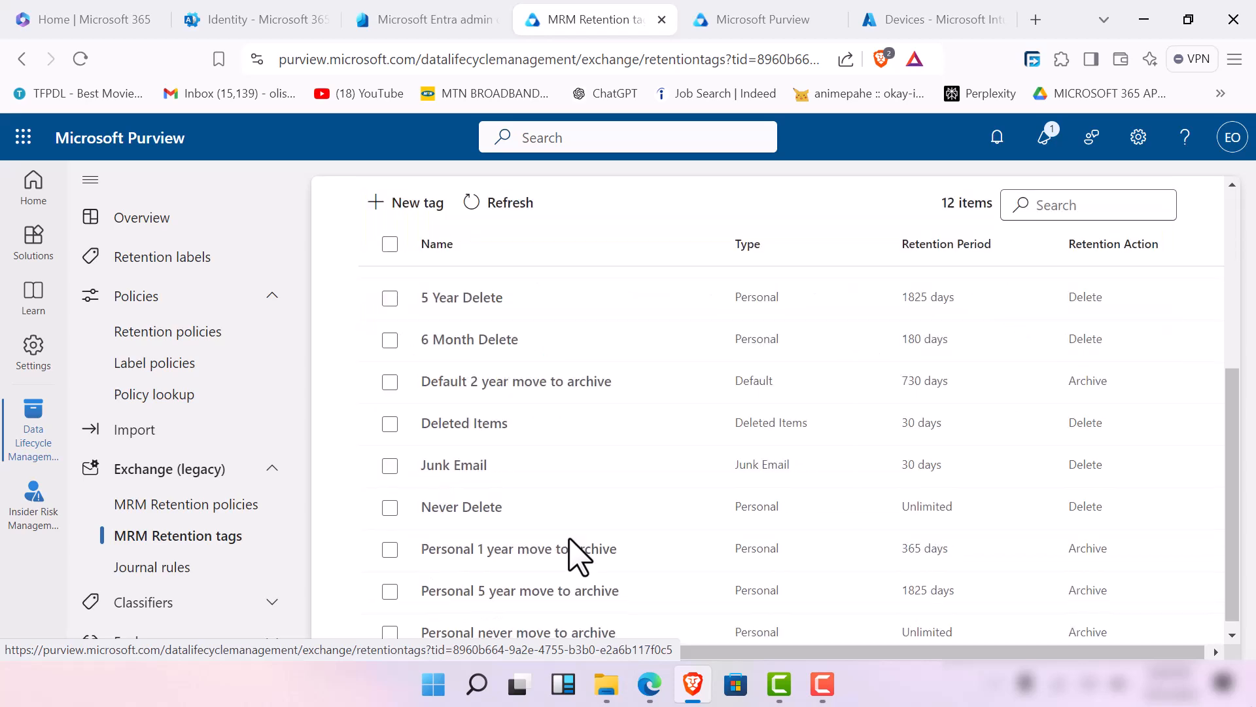
scroll(566, 540, "up", 4)
scroll(553, 536, "down", 4)
scroll(553, 536, "up", 4)
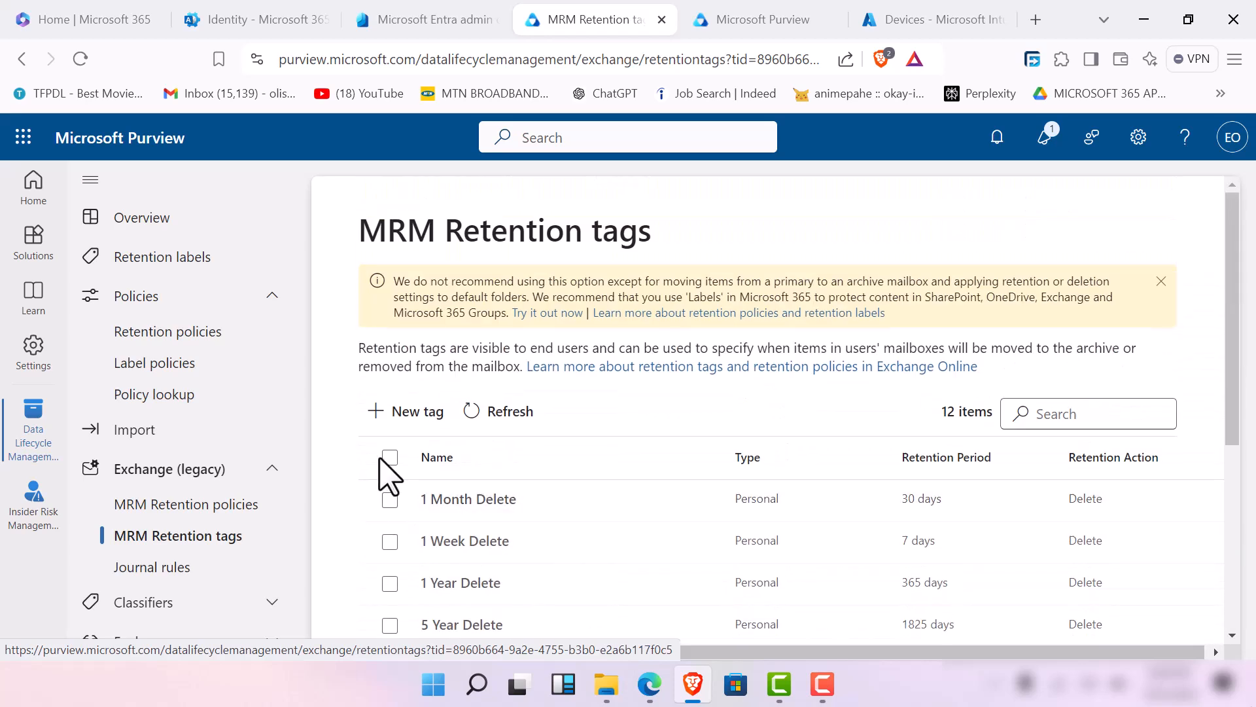
Start a new MRM retention tag and name it "HAGITAL TECHSUP RETENTION TAG".
left_click(397, 419)
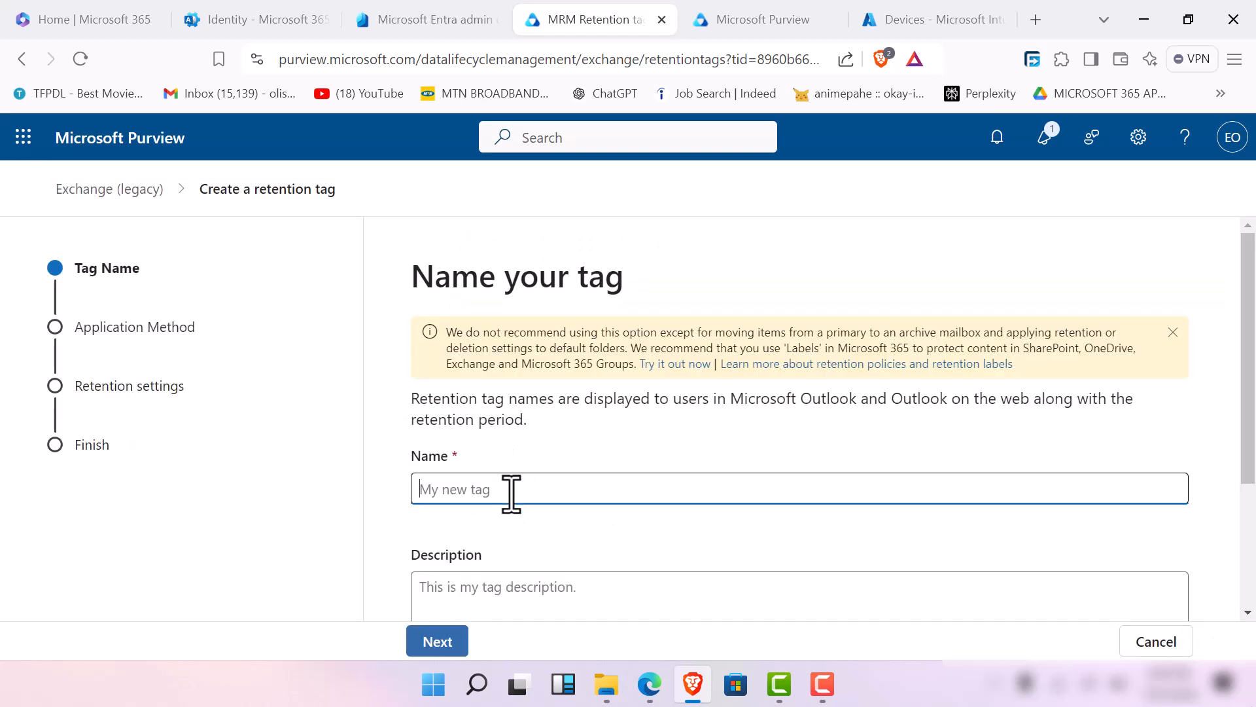
left_click(511, 494)
type("HAGITAL TECHSUP")
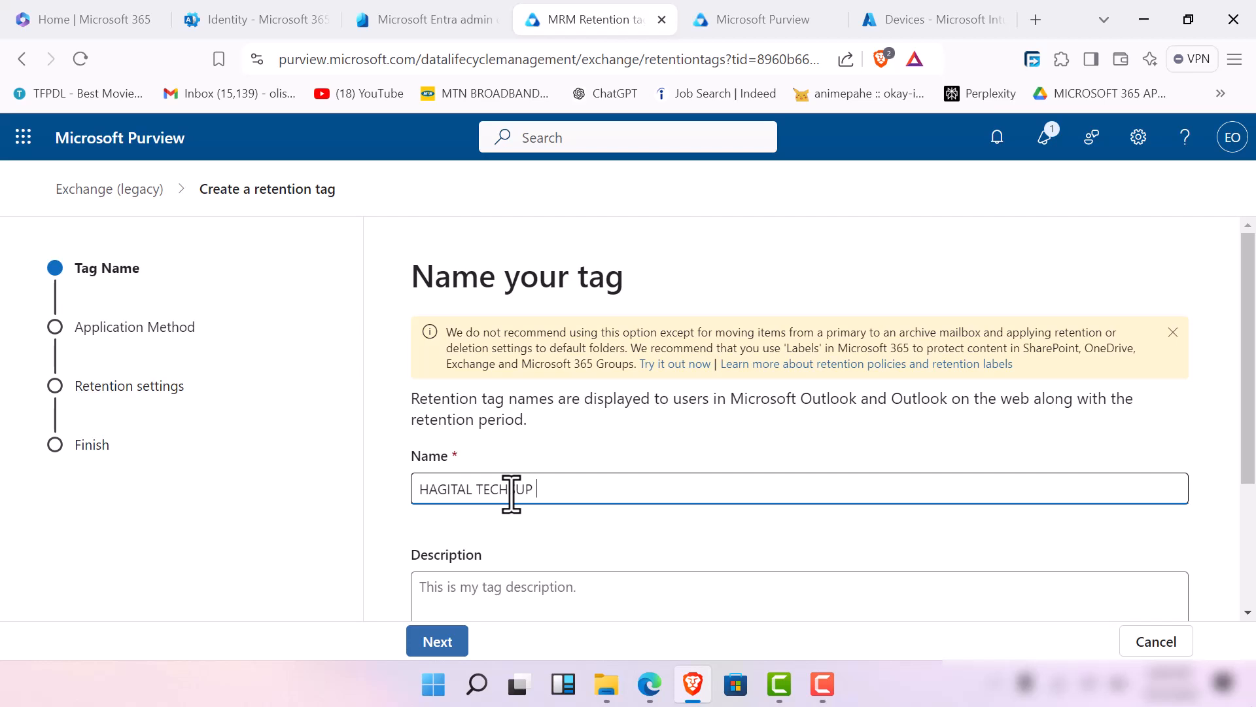
type("RETENTION TAG")
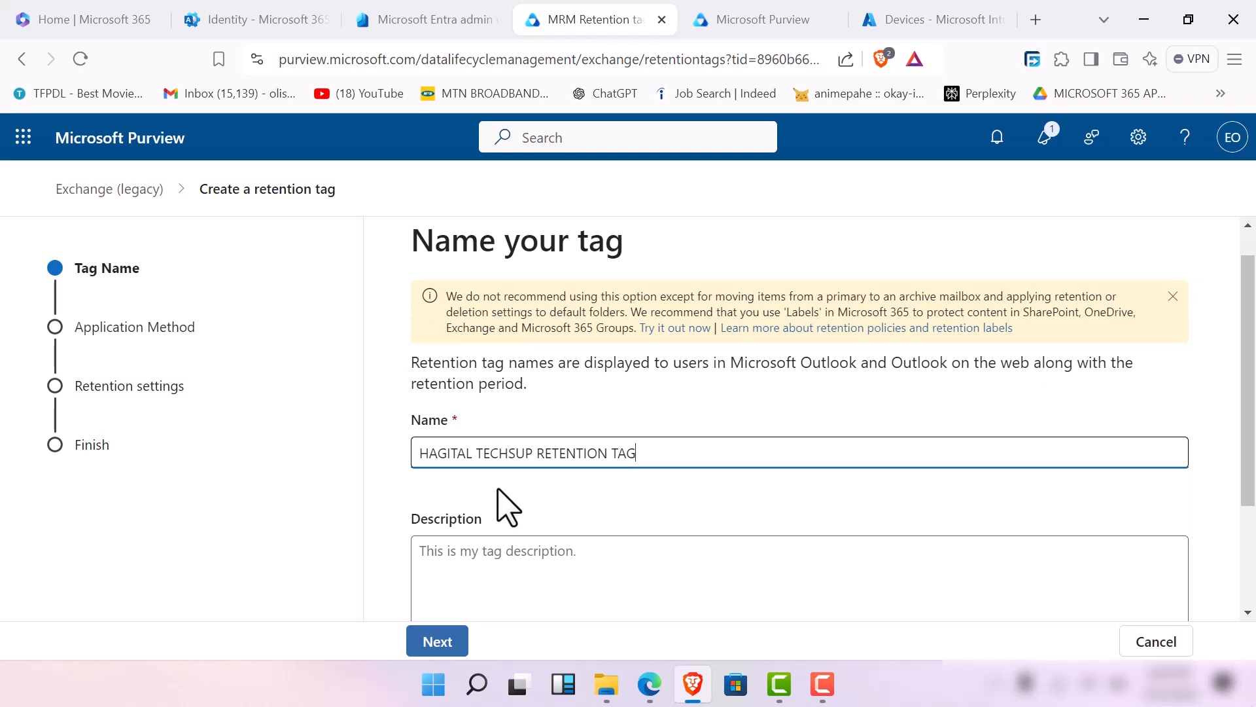
Describe the tag as "this is a retention tag for nenelabs sub company for exchange online" and continue to the application method.
scroll(499, 506, "down", 3)
left_click(478, 426)
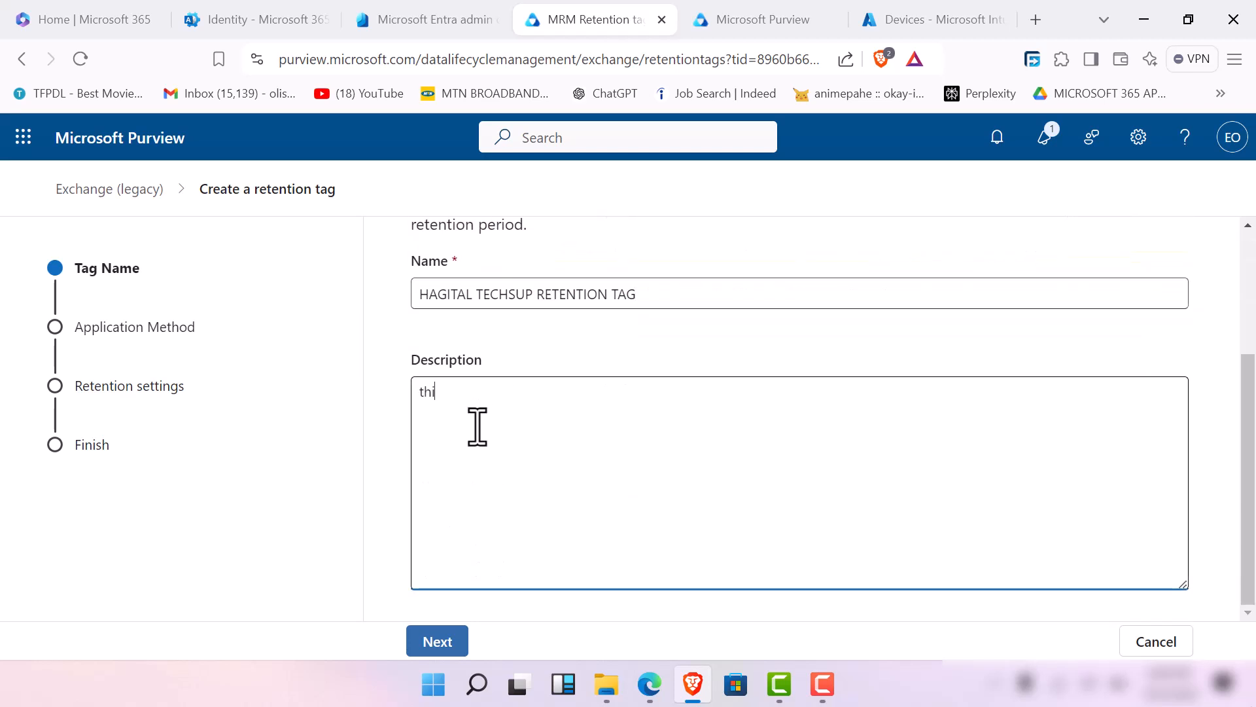
type("this is a retention tag fo")
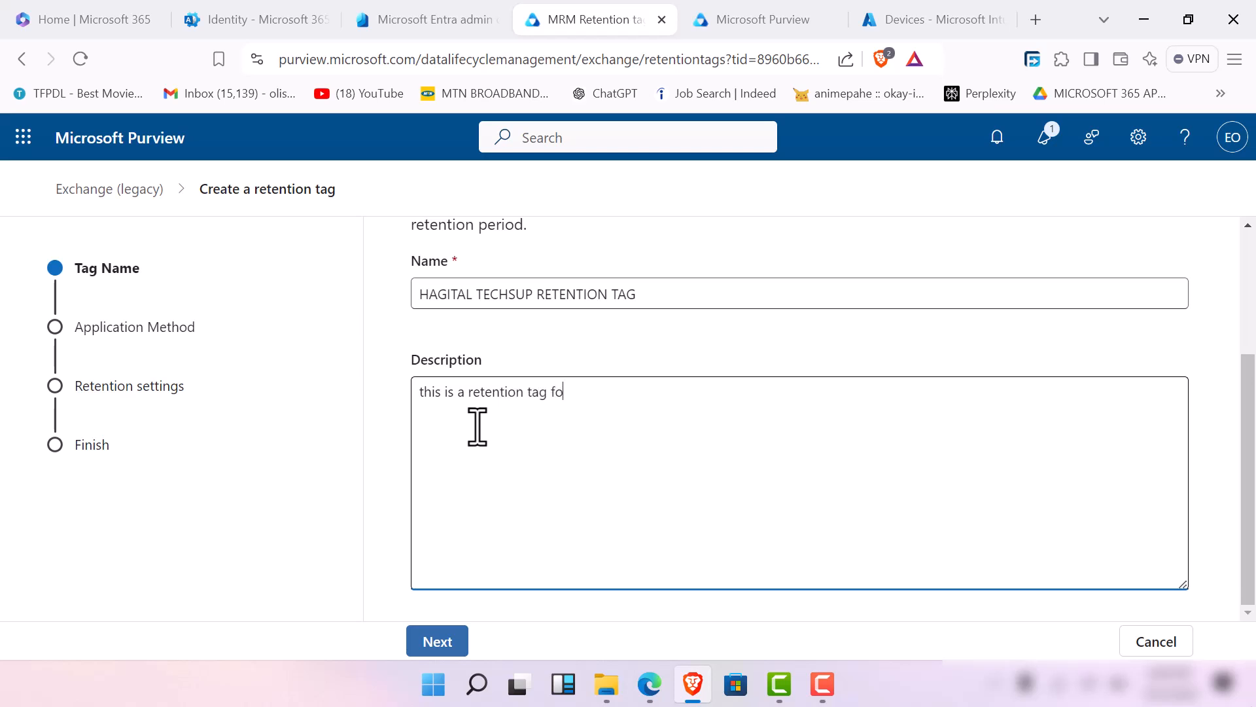
type("r nenelabs sub")
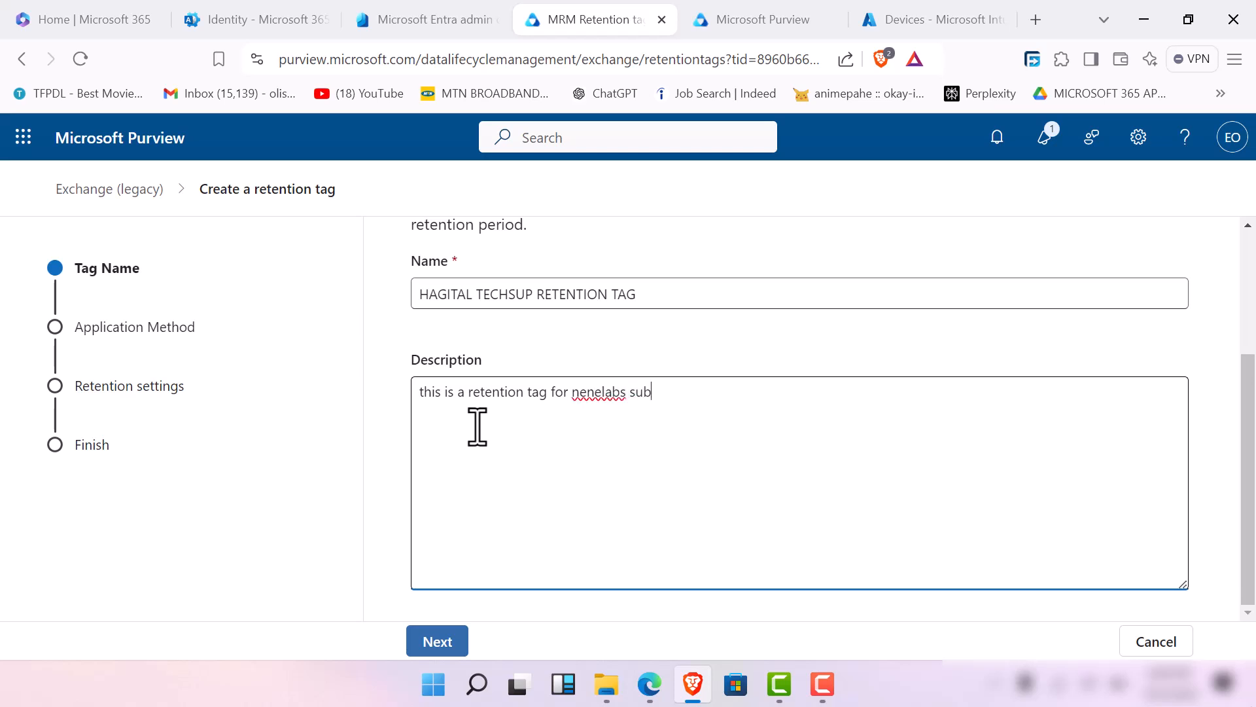
type(" con")
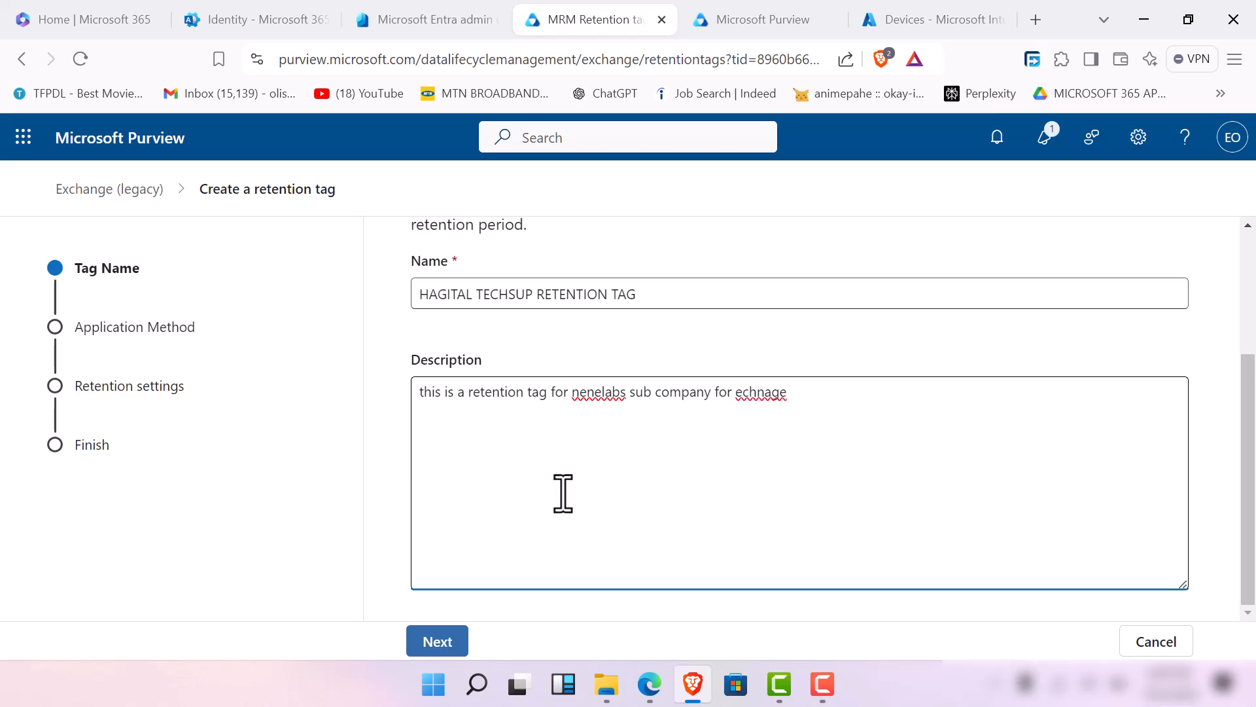
type("online")
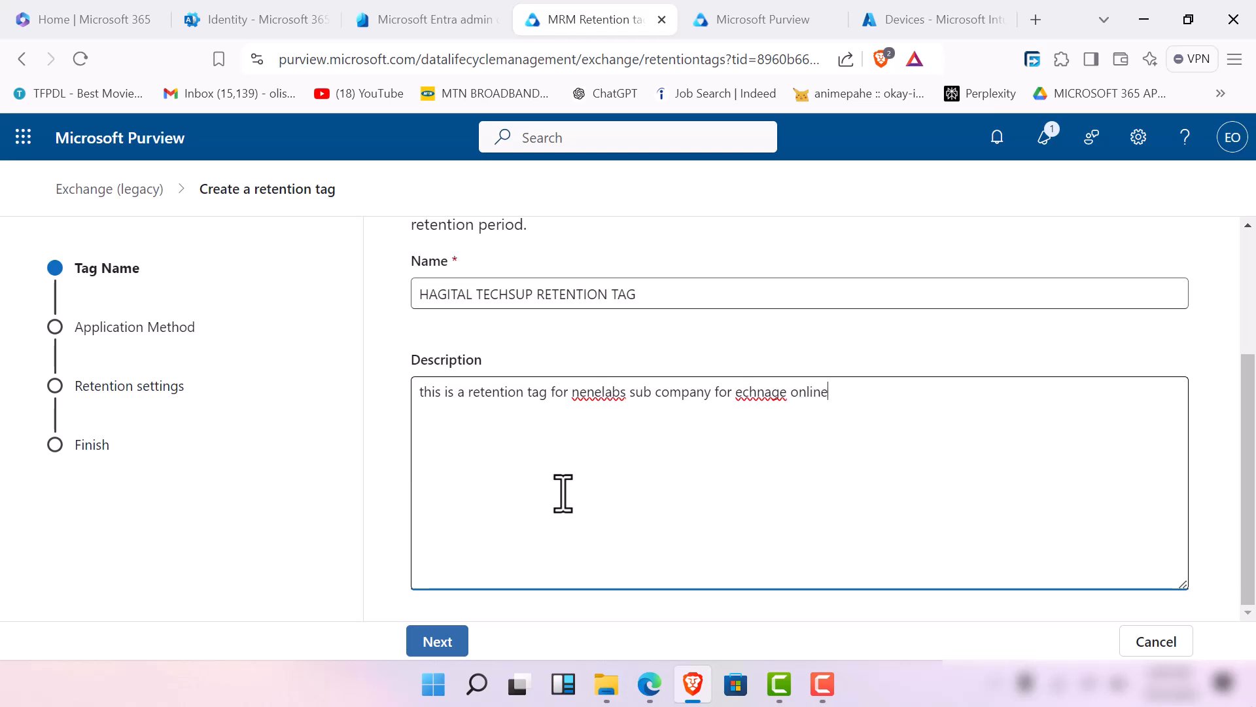
right_click(762, 389)
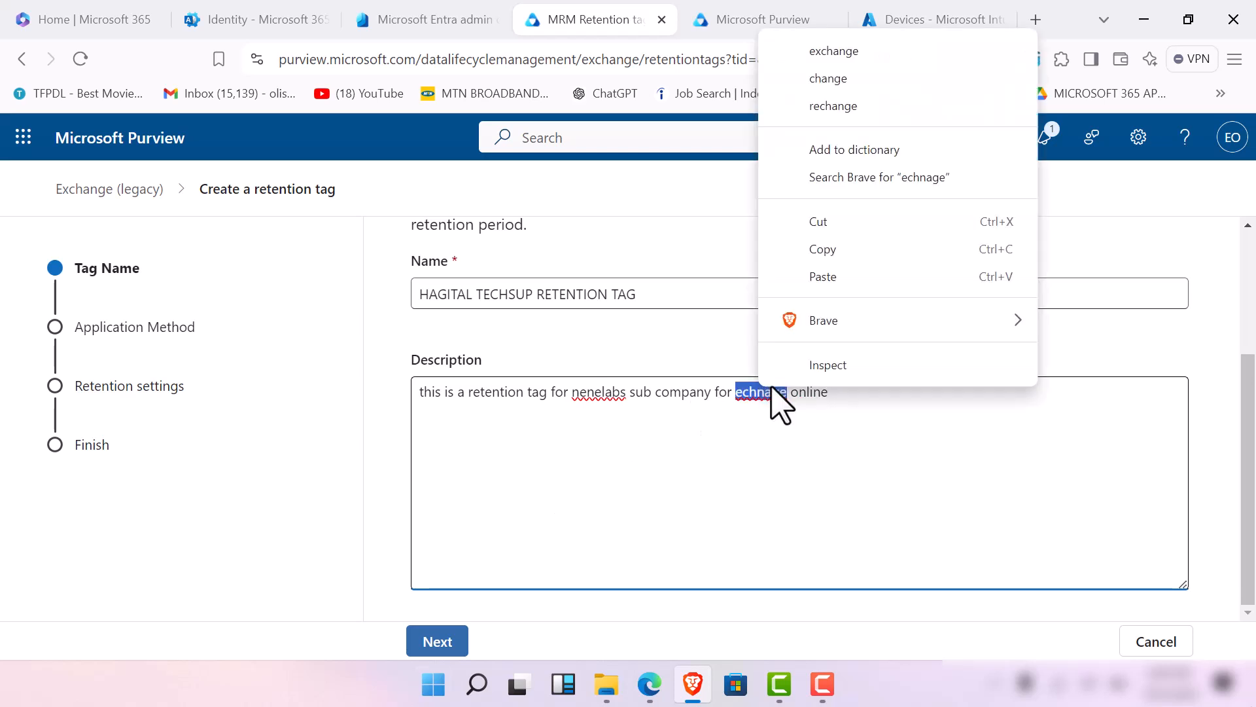
left_click(897, 50)
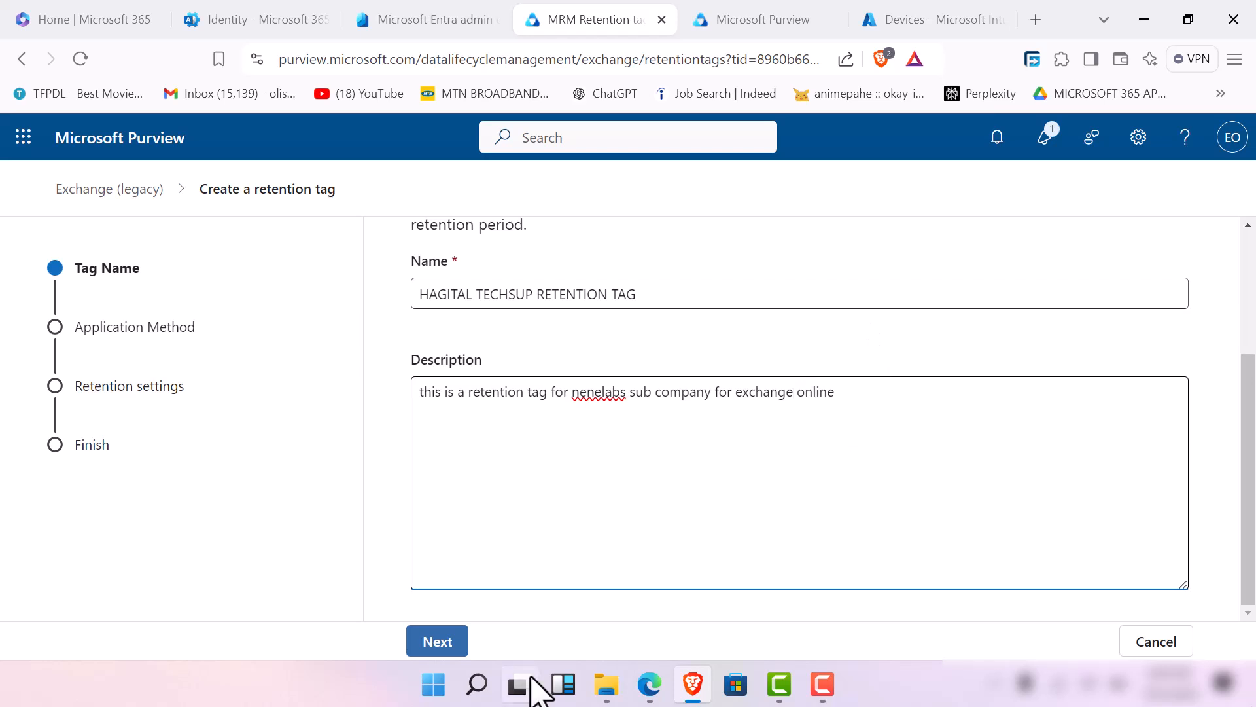
left_click(450, 640)
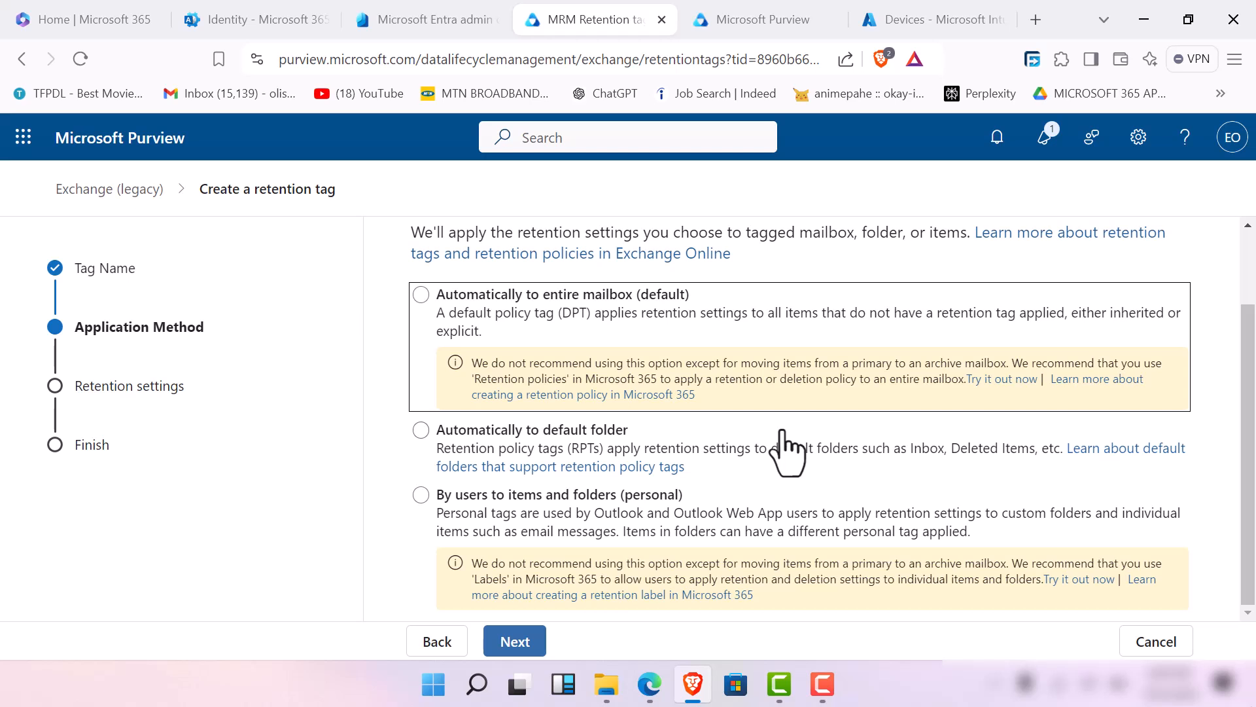
Review the three application methods and try applying the tag automatically to the entire mailbox.
scroll(623, 477, "up", 1)
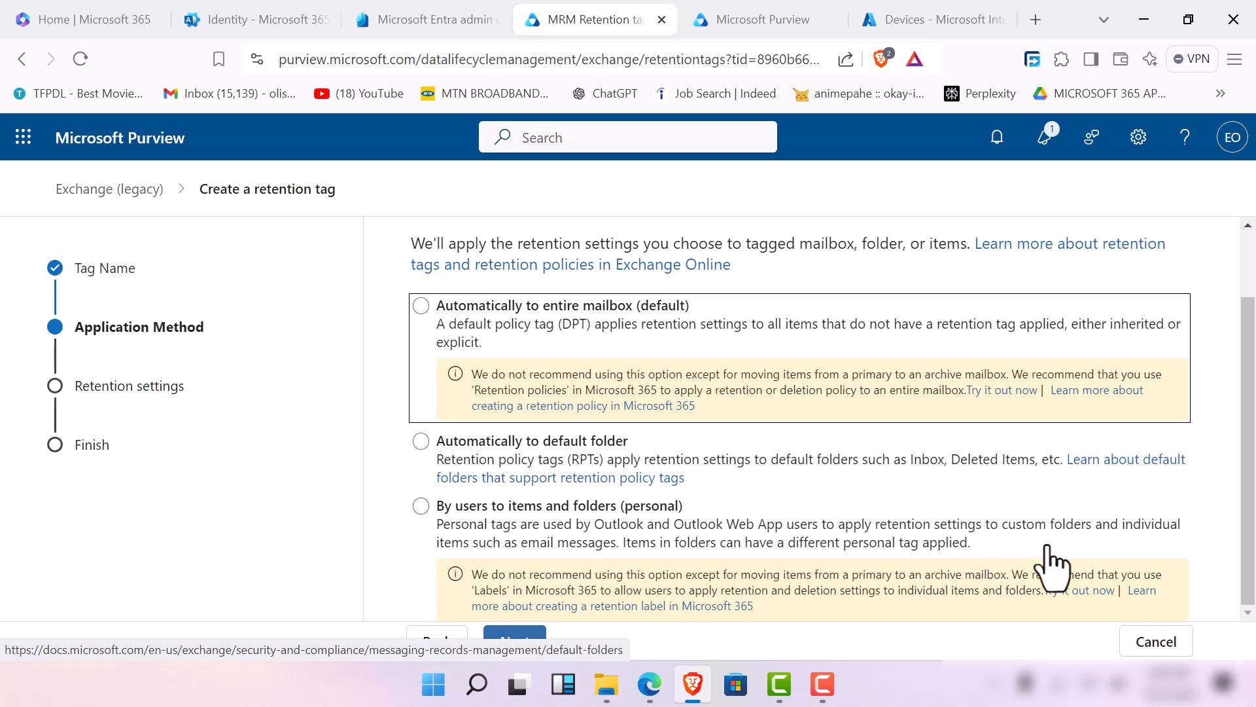
scroll(1080, 602, "down", 1)
scroll(1106, 609, "up", 1)
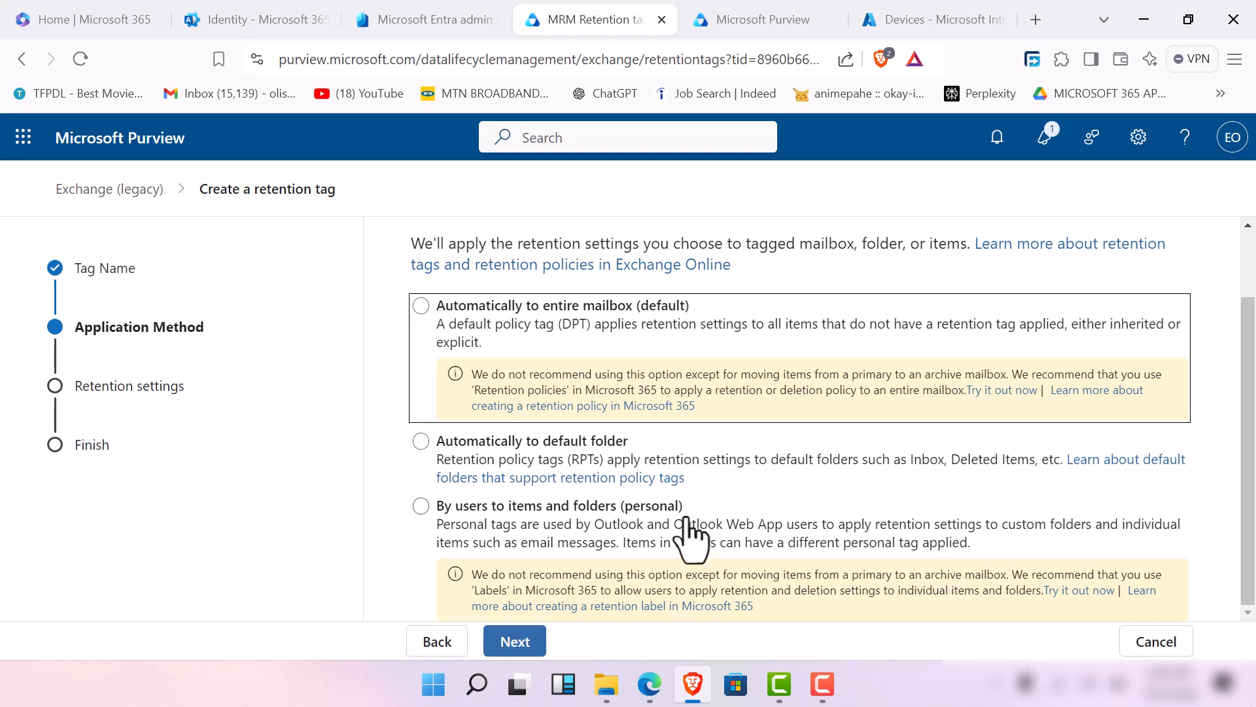
scroll(628, 497, "down", 1)
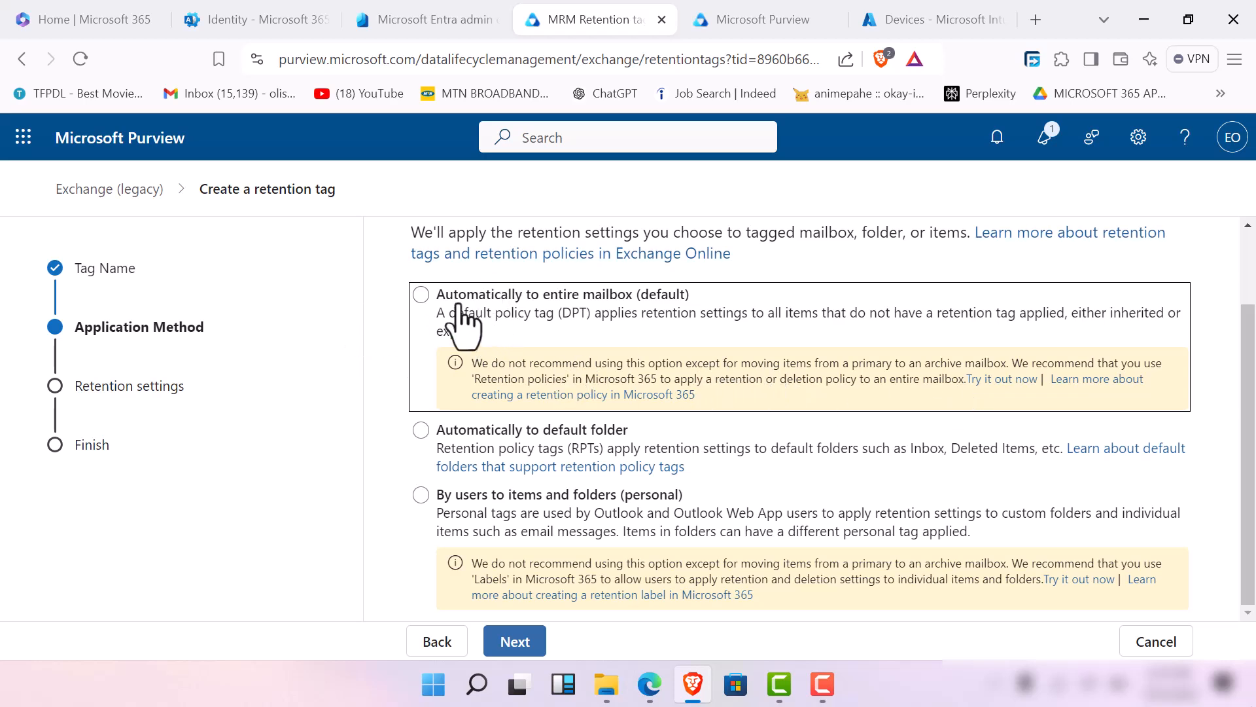
left_click(421, 295)
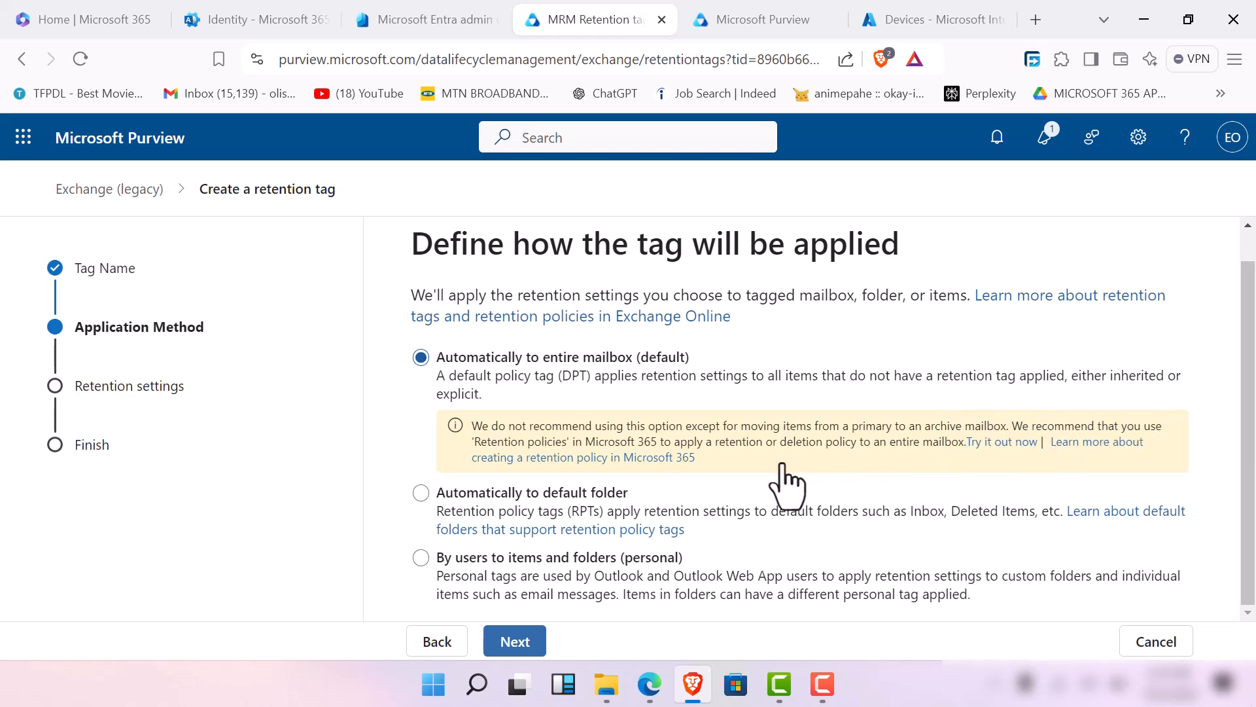
Apply the tag automatically to the default folder Inbox and continue to the retention settings.
left_click(420, 492)
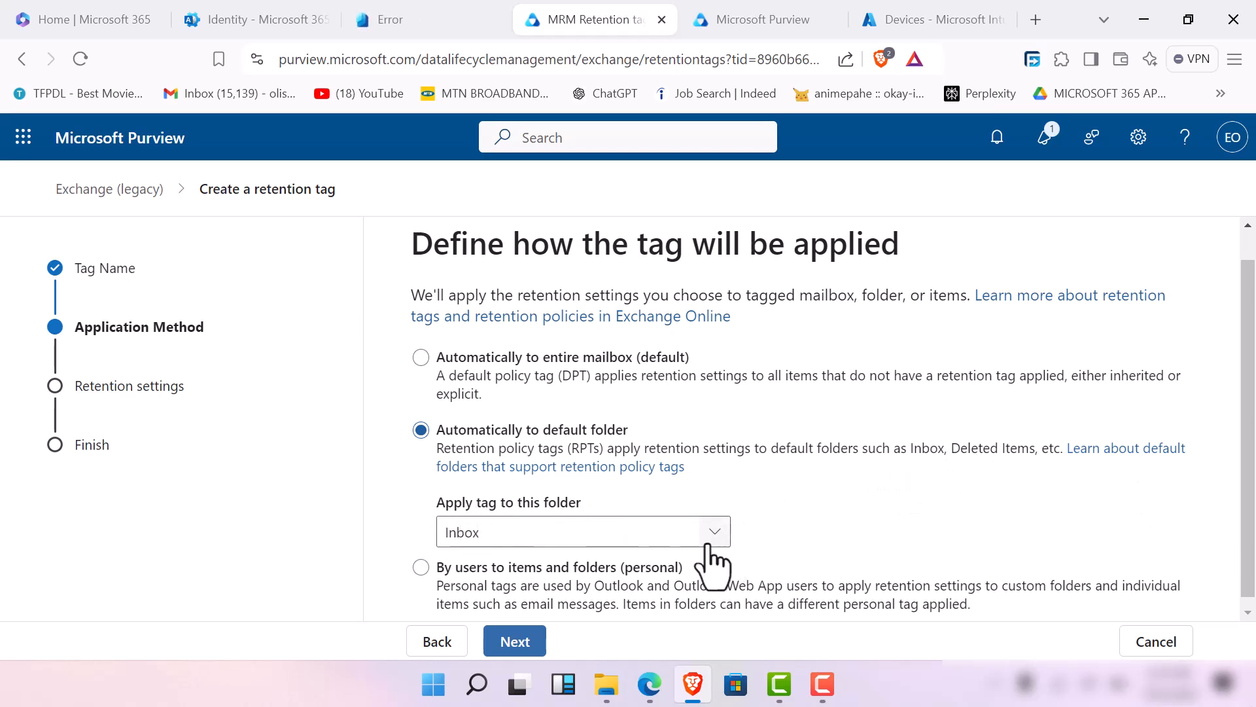
left_click(697, 531)
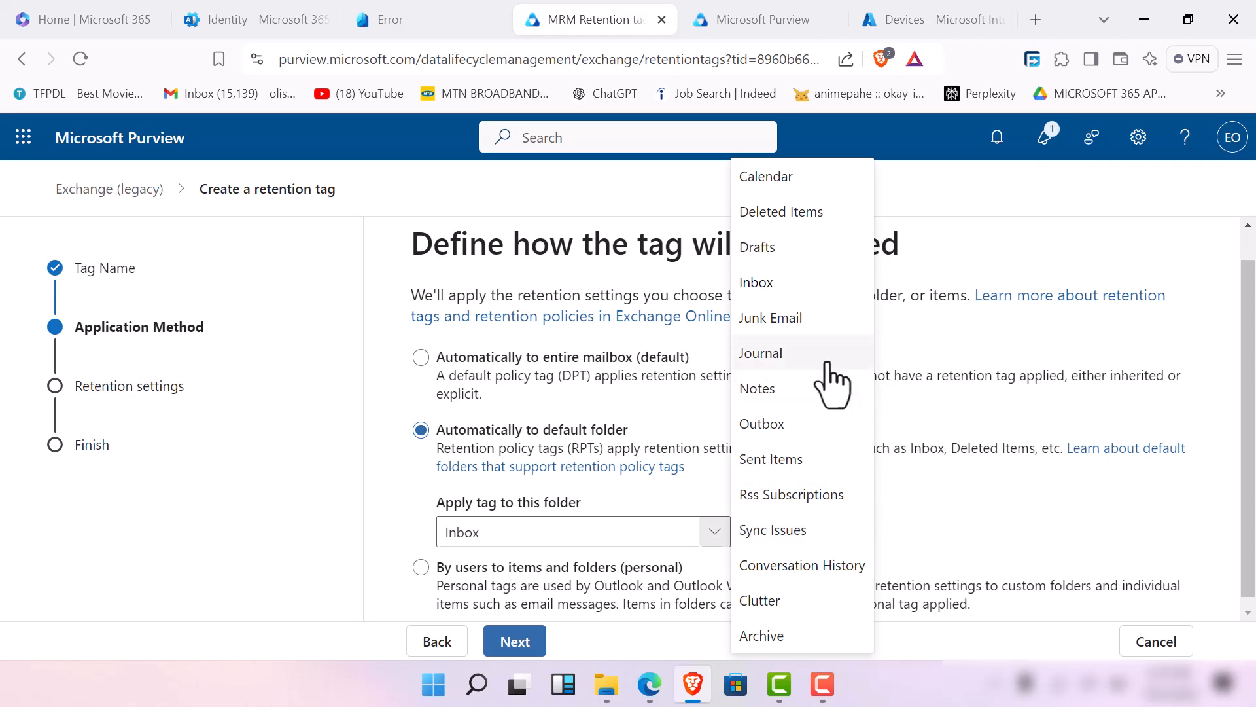
left_click(782, 288)
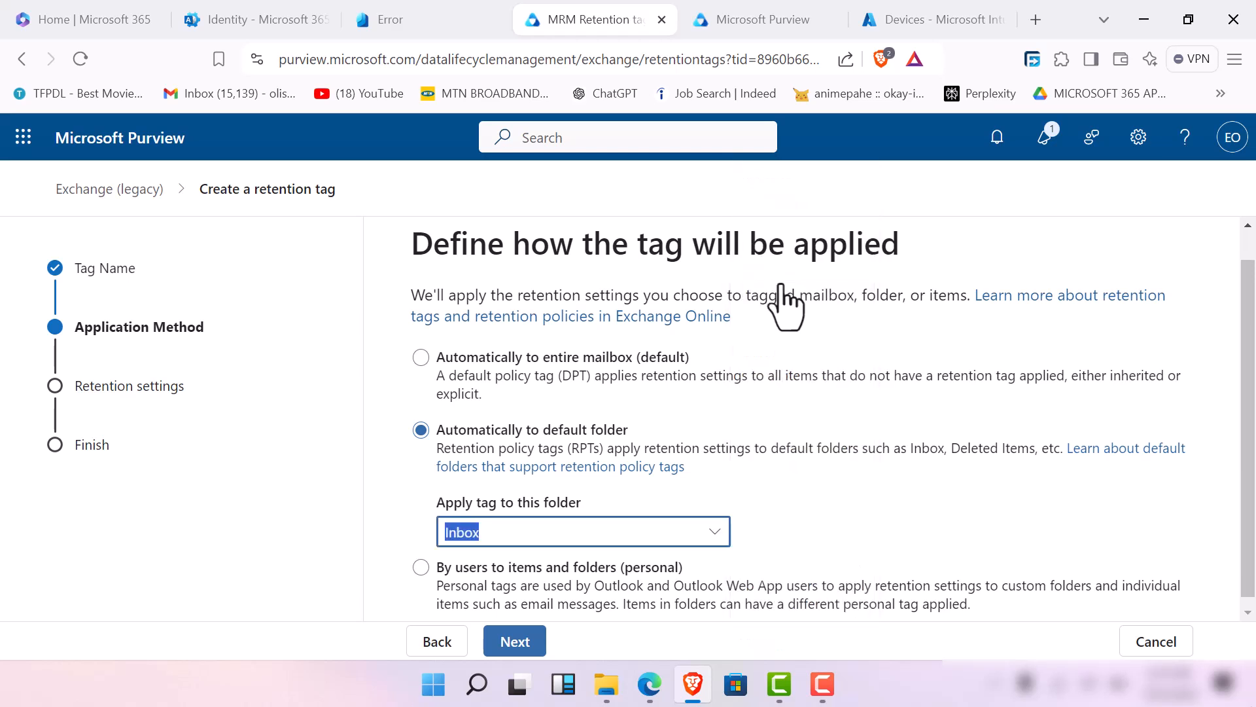
left_click(831, 522)
scroll(695, 514, "down", 1)
scroll(592, 555, "up", 1)
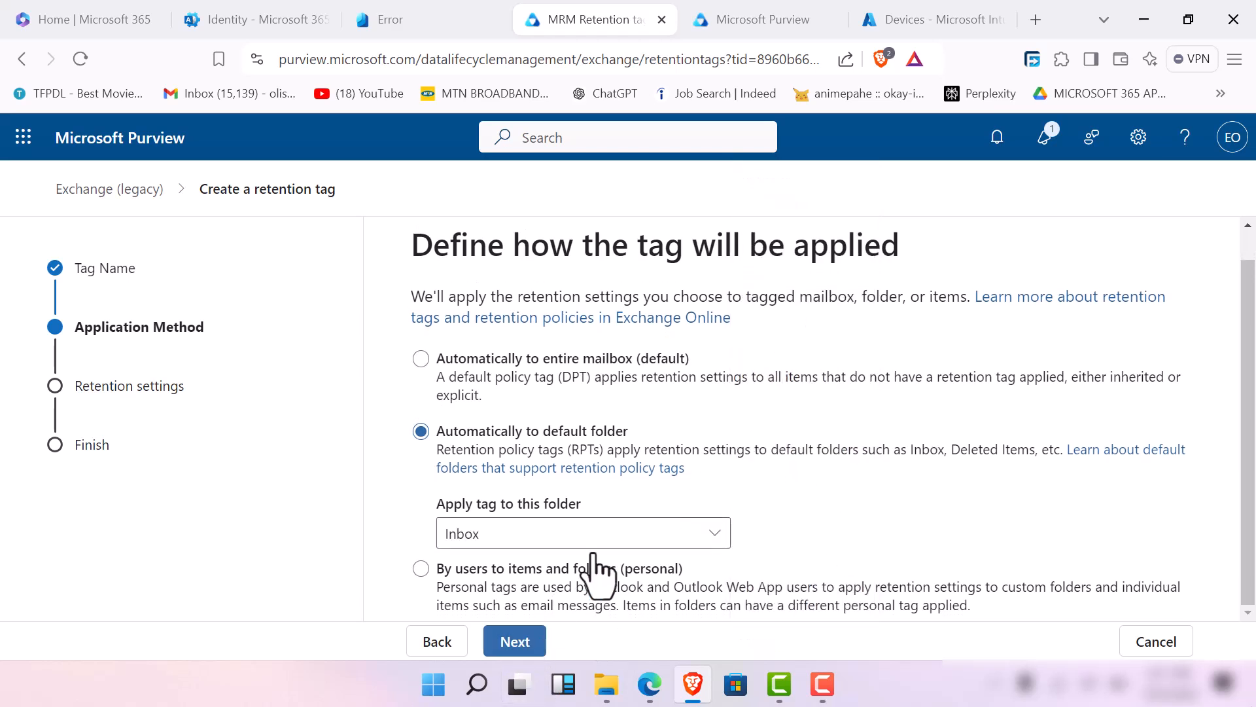
scroll(593, 555, "down", 1)
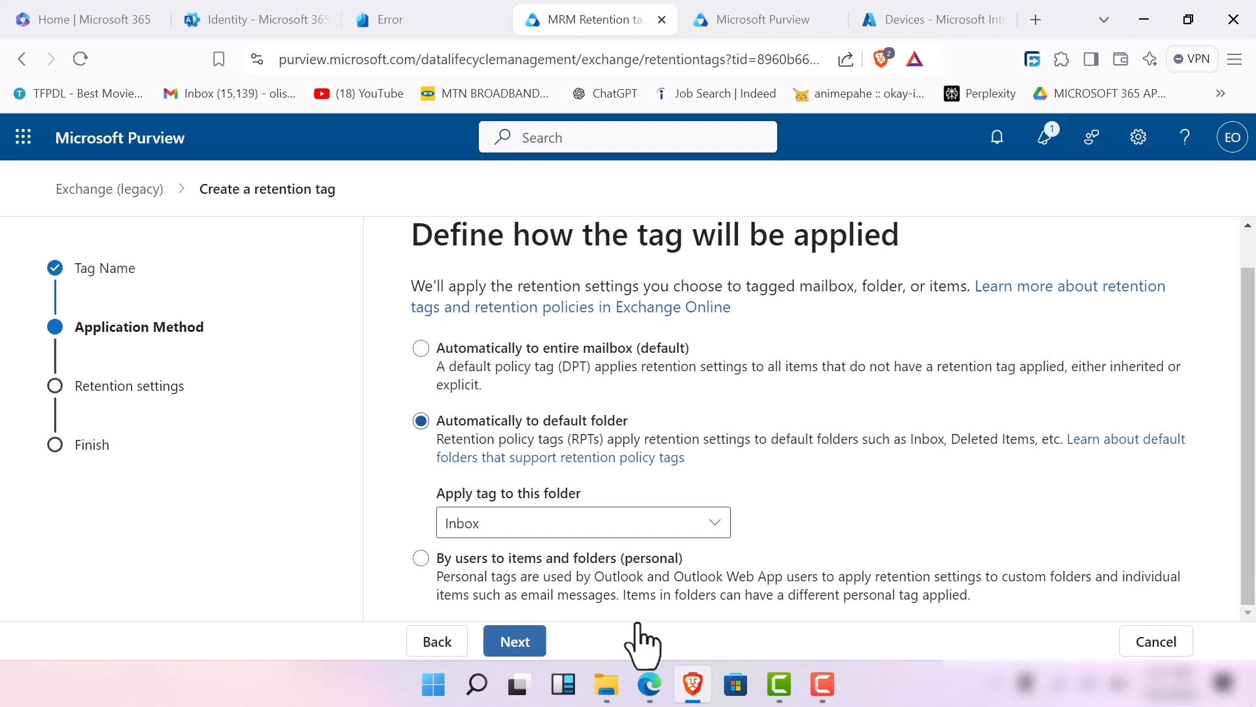
left_click(528, 643)
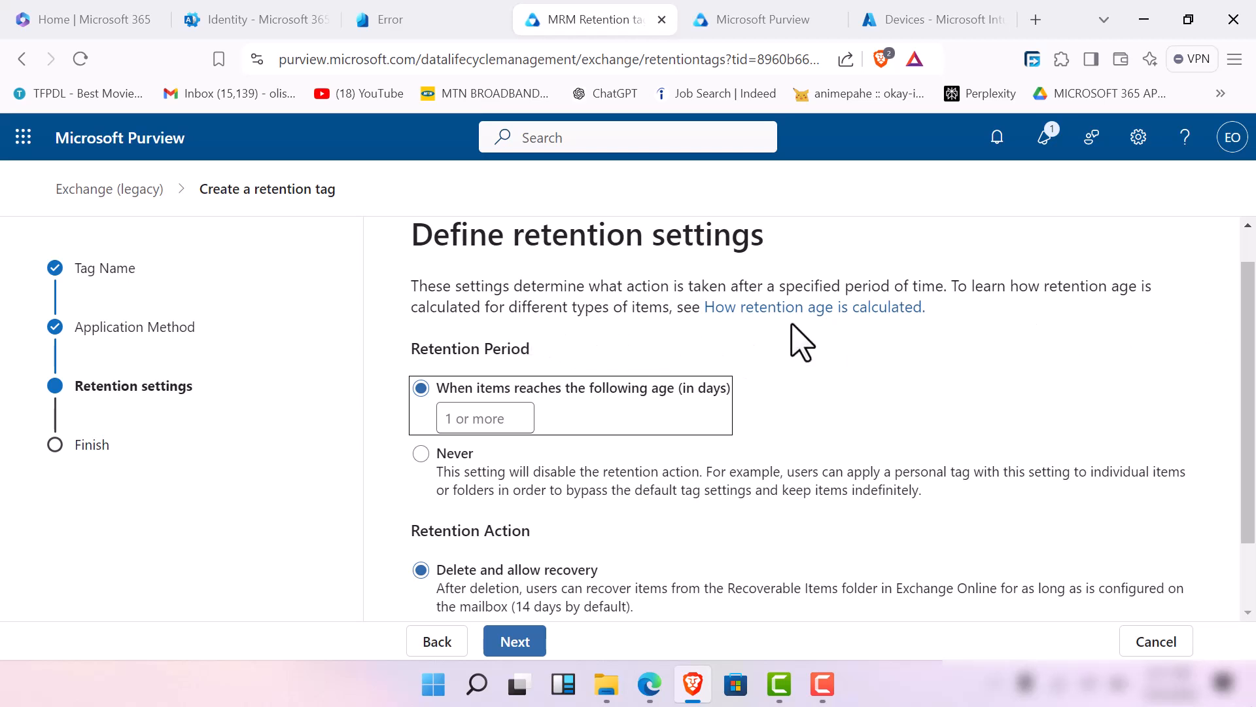
Try a retention period of 730 days and the alternative Never option.
left_click(498, 417)
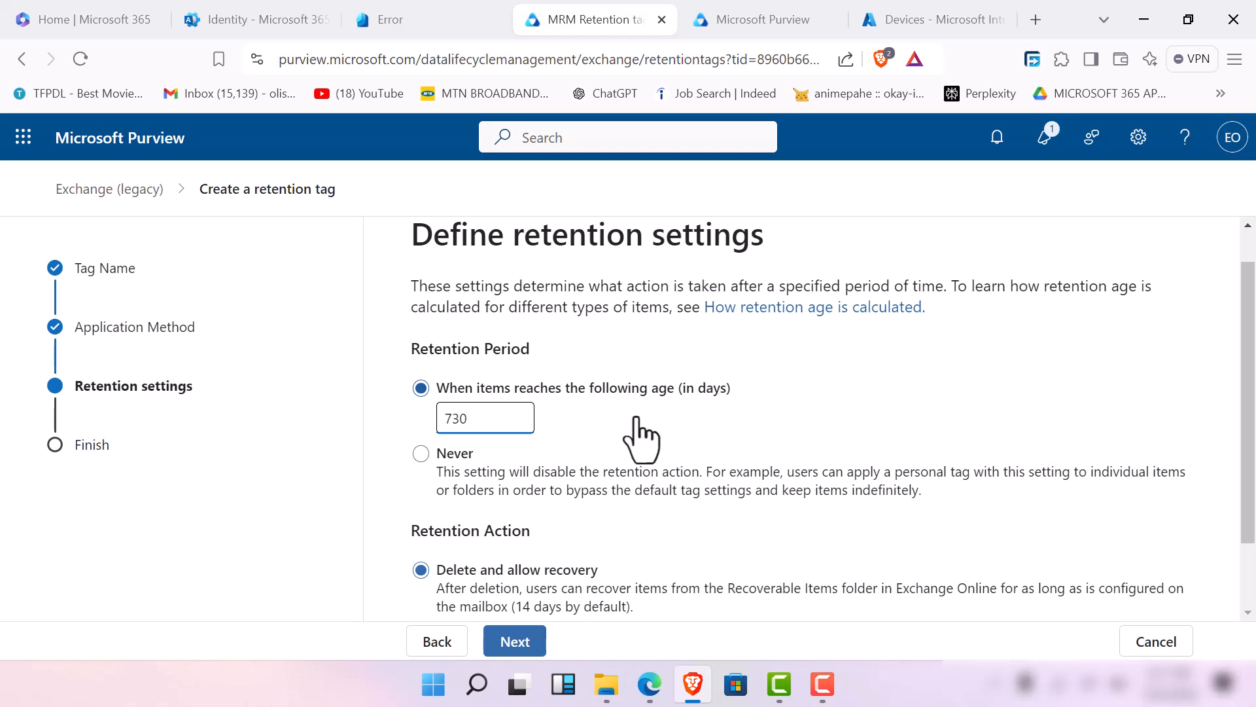
left_click(421, 471)
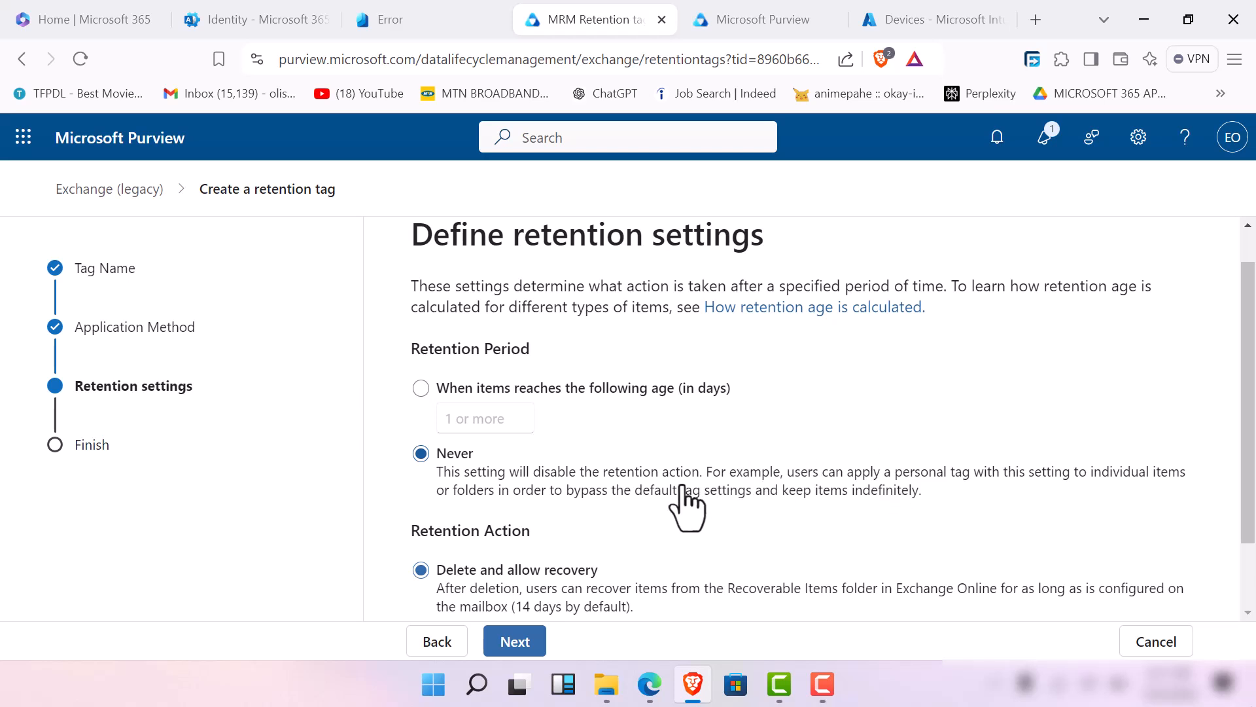
scroll(658, 542, "down", 2)
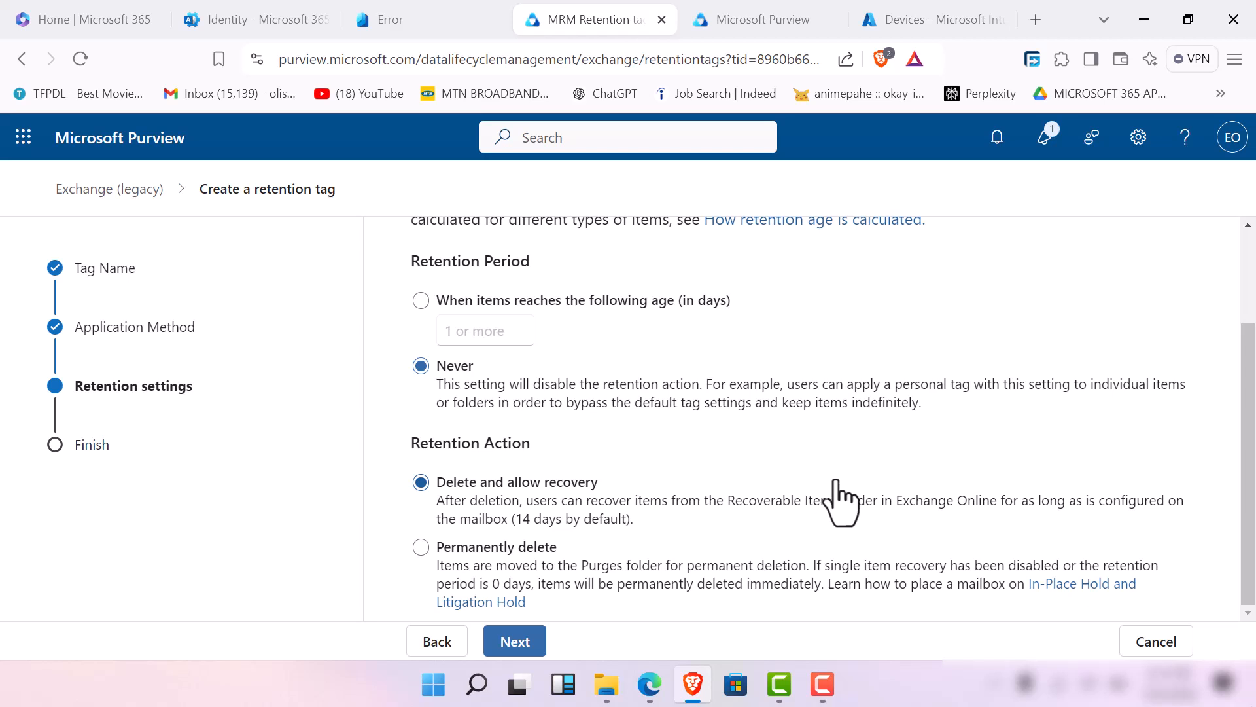
Set the retention period to take effect when items reach an age of 730 days.
left_click(429, 302)
left_click(472, 332)
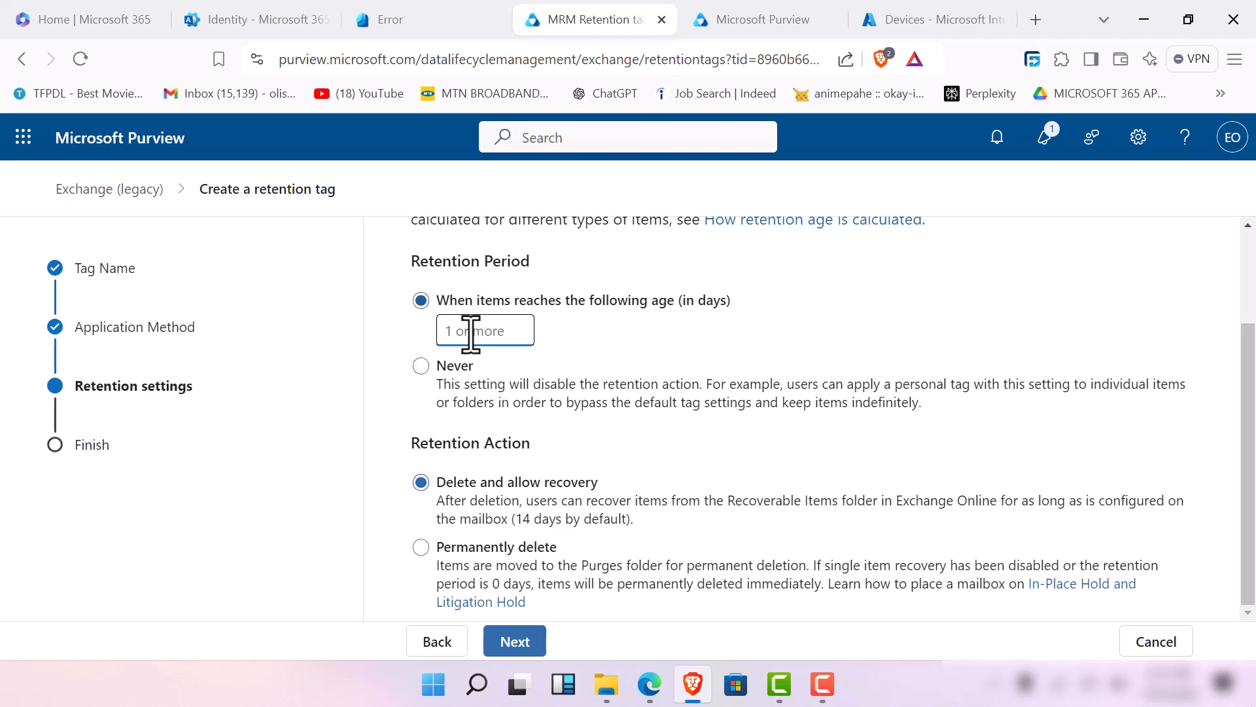
type("730")
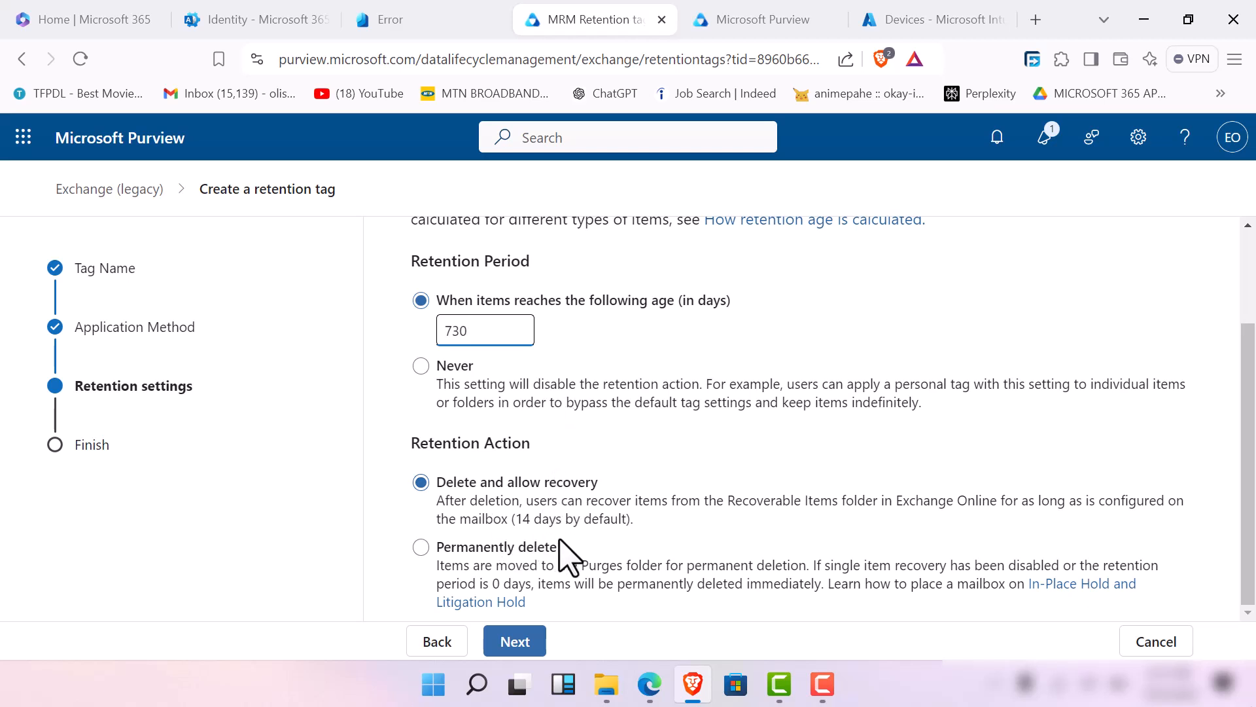
Examine the retention action options Delete and allow recovery and Permanently delete.
scroll(589, 560, "up", 1)
scroll(621, 556, "down", 1)
scroll(667, 556, "up", 1)
scroll(936, 550, "down", 1)
scroll(1038, 532, "up", 1)
scroll(1038, 510, "down", 1)
scroll(916, 556, "up", 1)
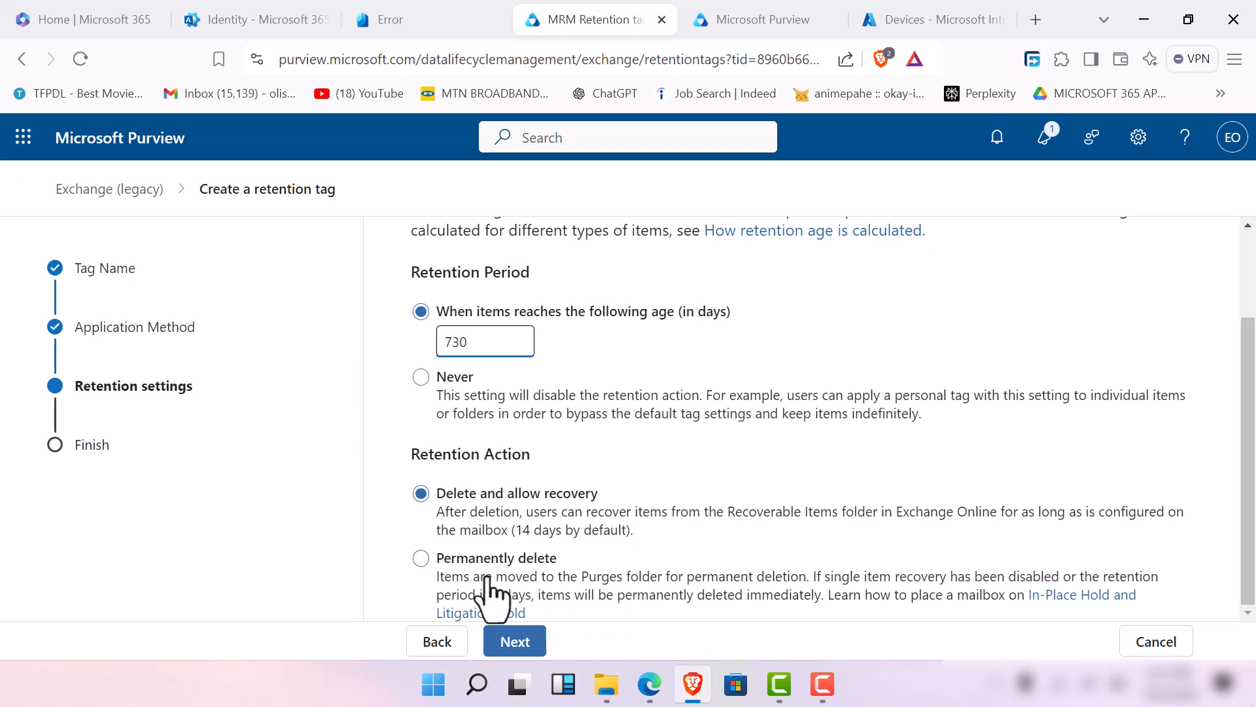
scroll(487, 576, "down", 1)
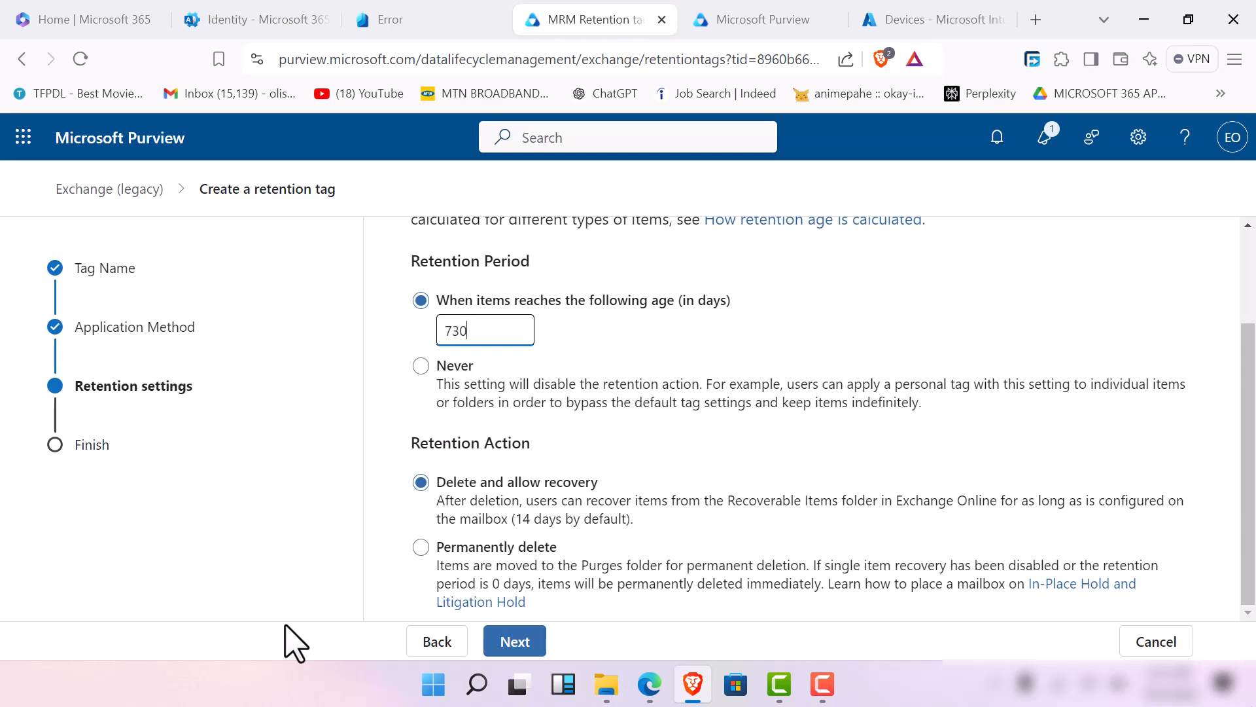
Accept the retention settings, submit the new retention tag and close the finished wizard.
left_click(534, 645)
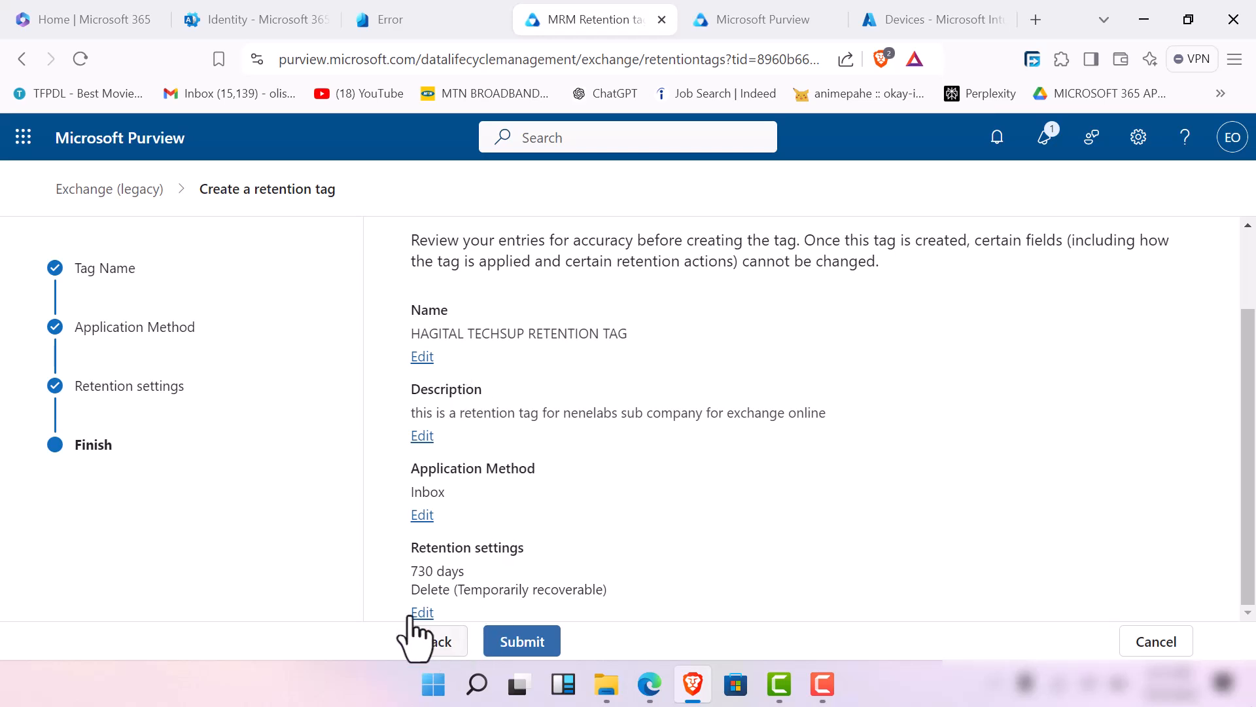
left_click(521, 642)
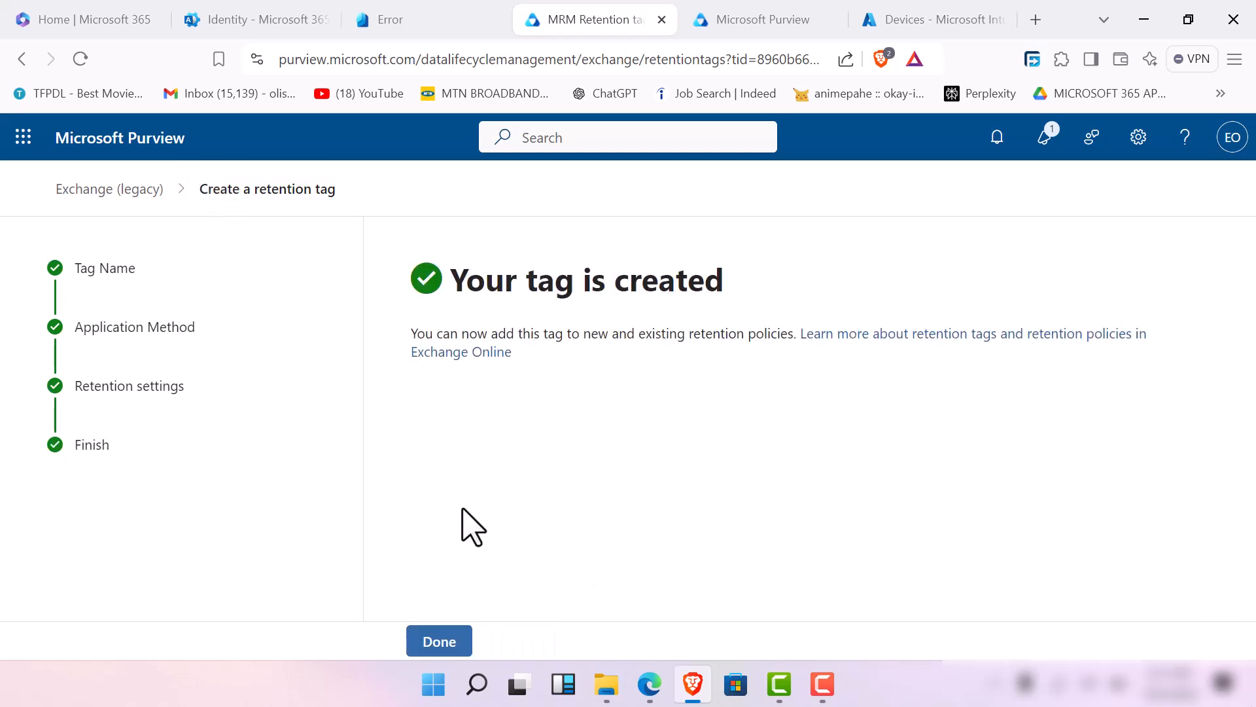
left_click(437, 649)
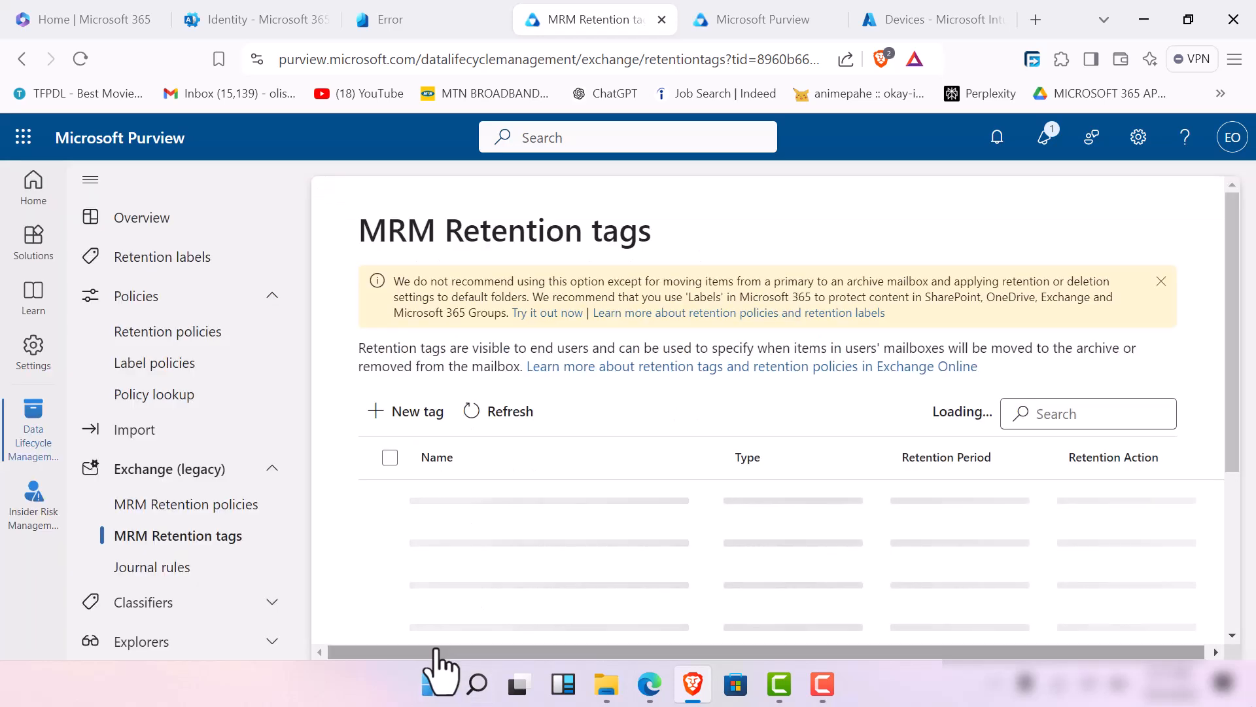
Reload the failed Microsoft Entra page, check the Microsoft 365 admin center and return to the MRM Retention tags page in Purview.
left_click(434, 22)
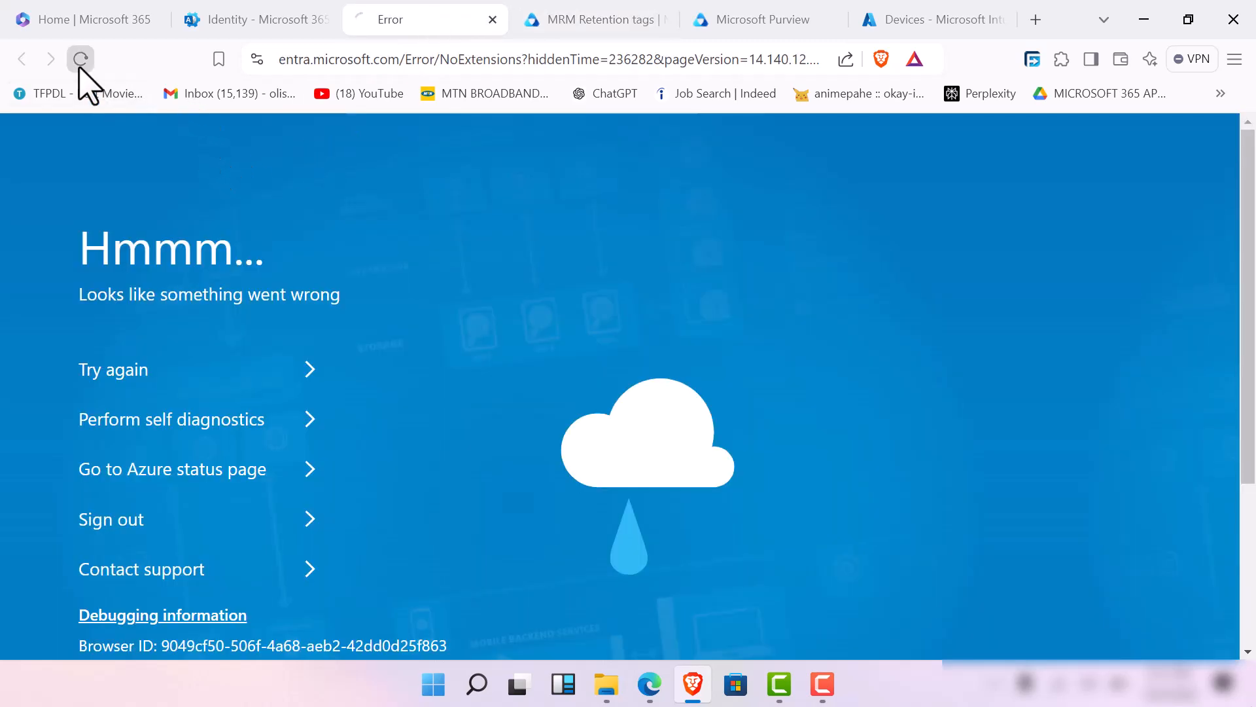
left_click(263, 21)
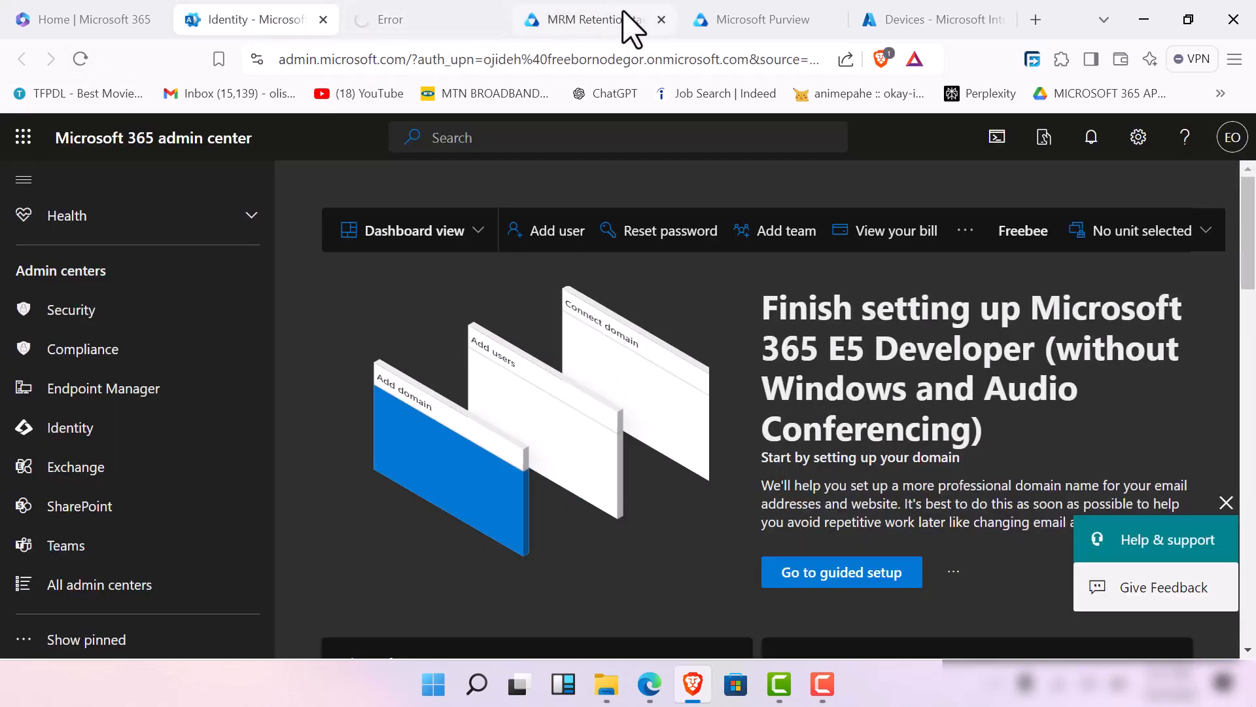
left_click(632, 27)
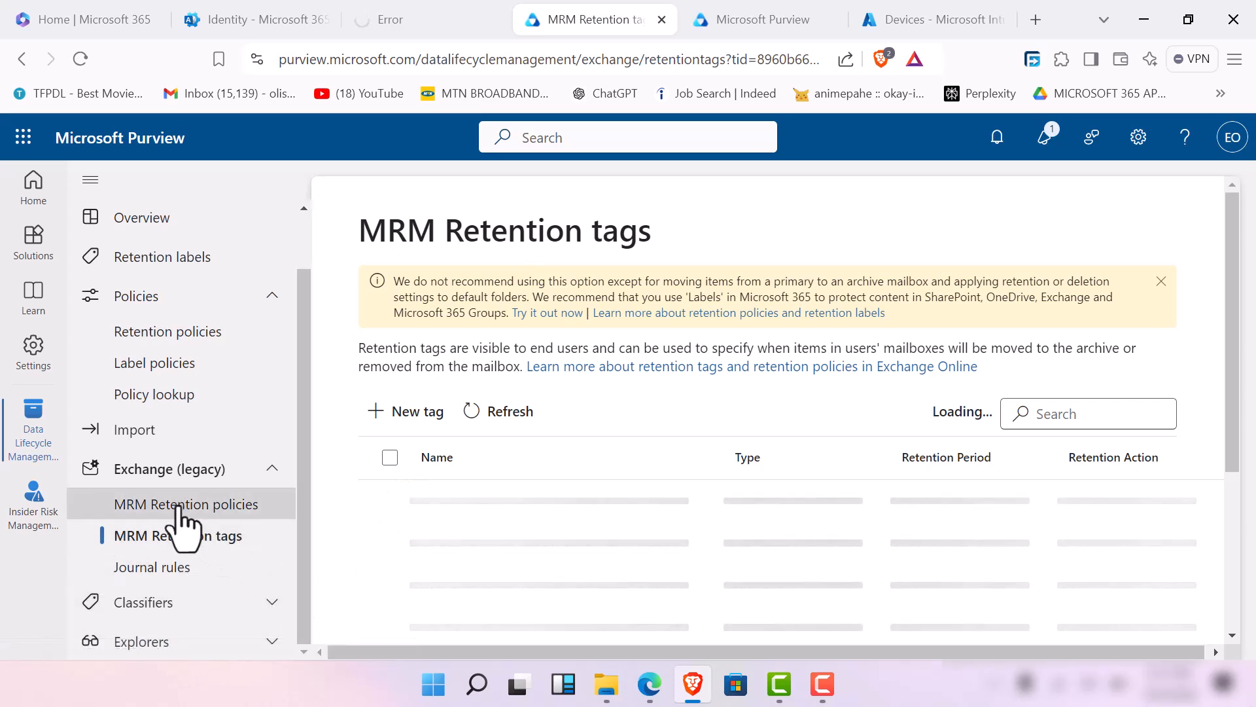
Open the MRM Retention policies page under Exchange (legacy) and refresh its list, retrying the offline Entra page in between.
left_click(178, 512)
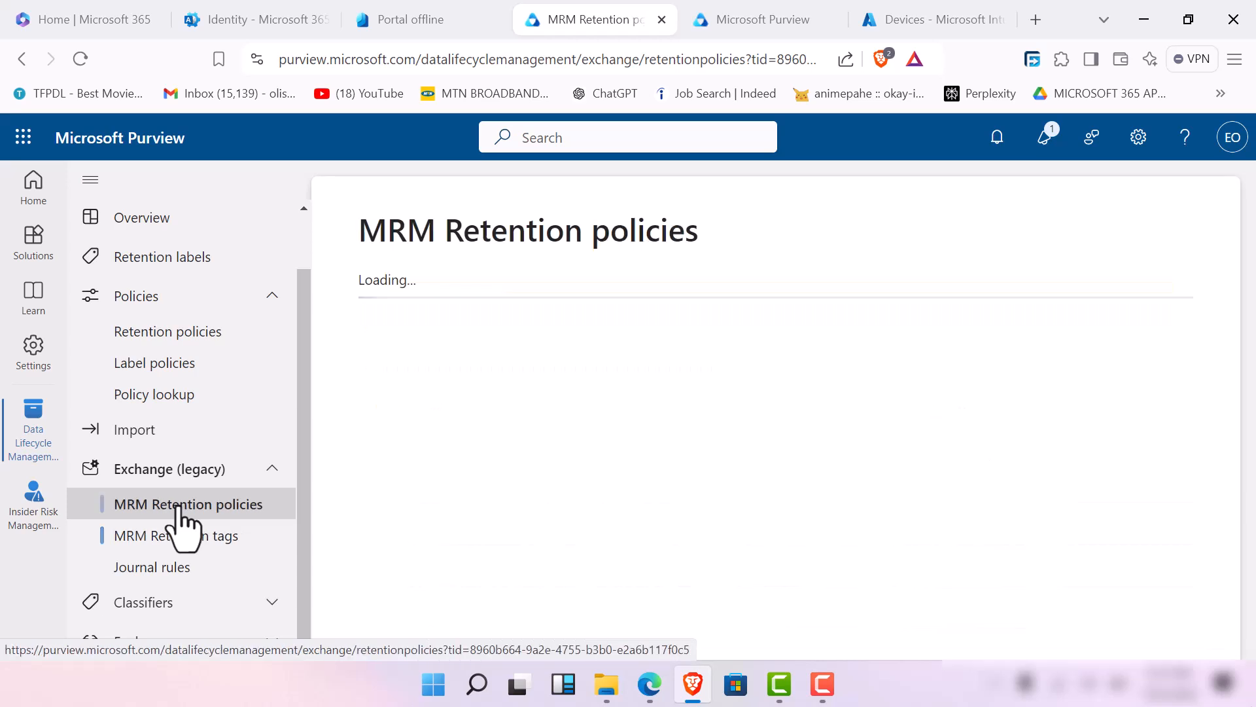
left_click(429, 24)
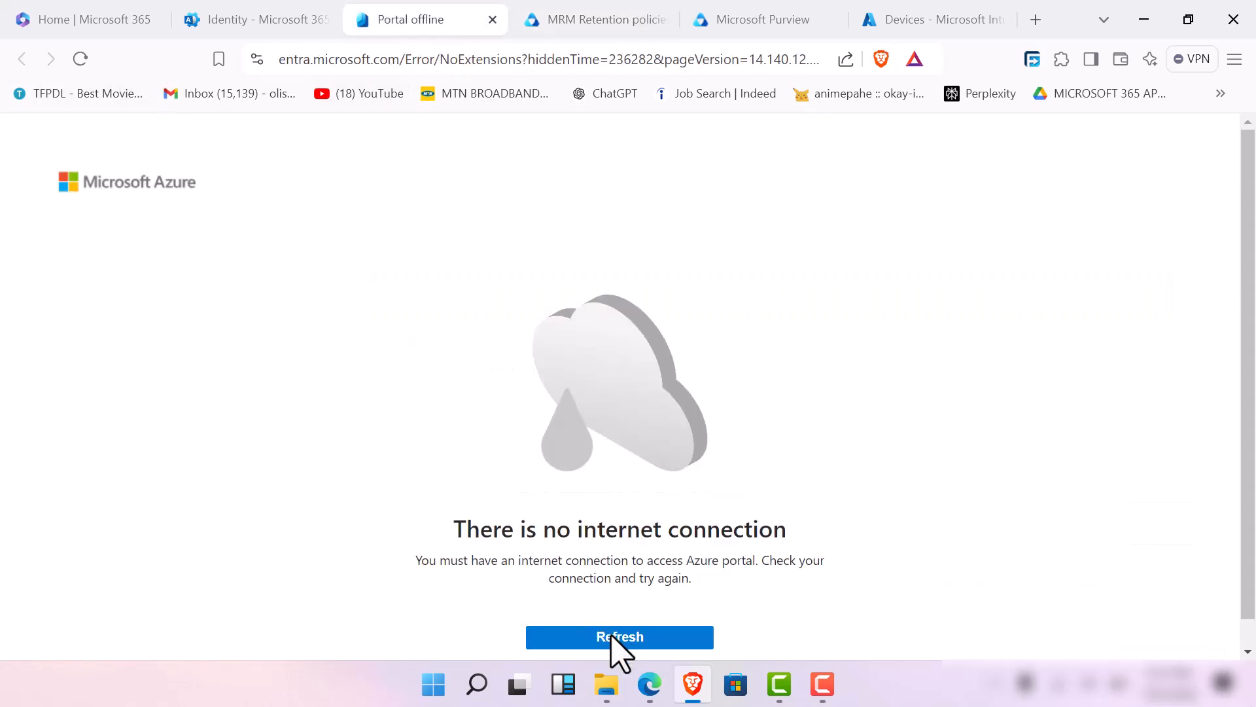
left_click(567, 25)
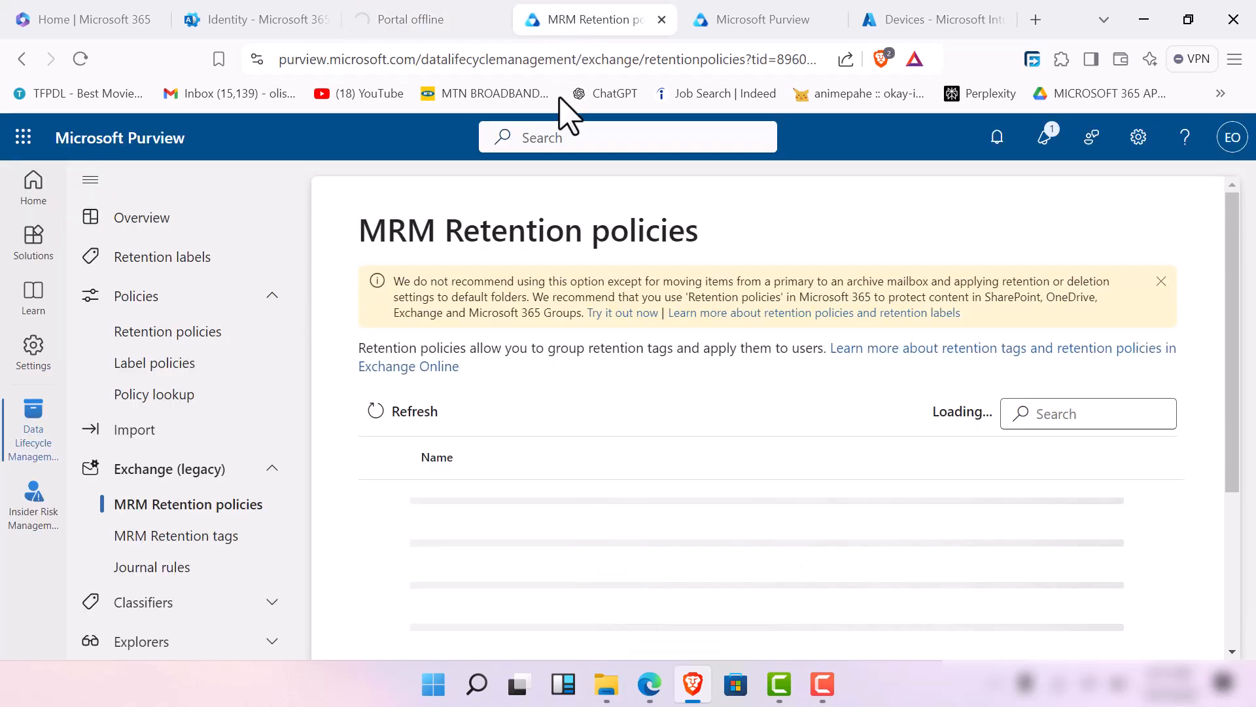
left_click(412, 412)
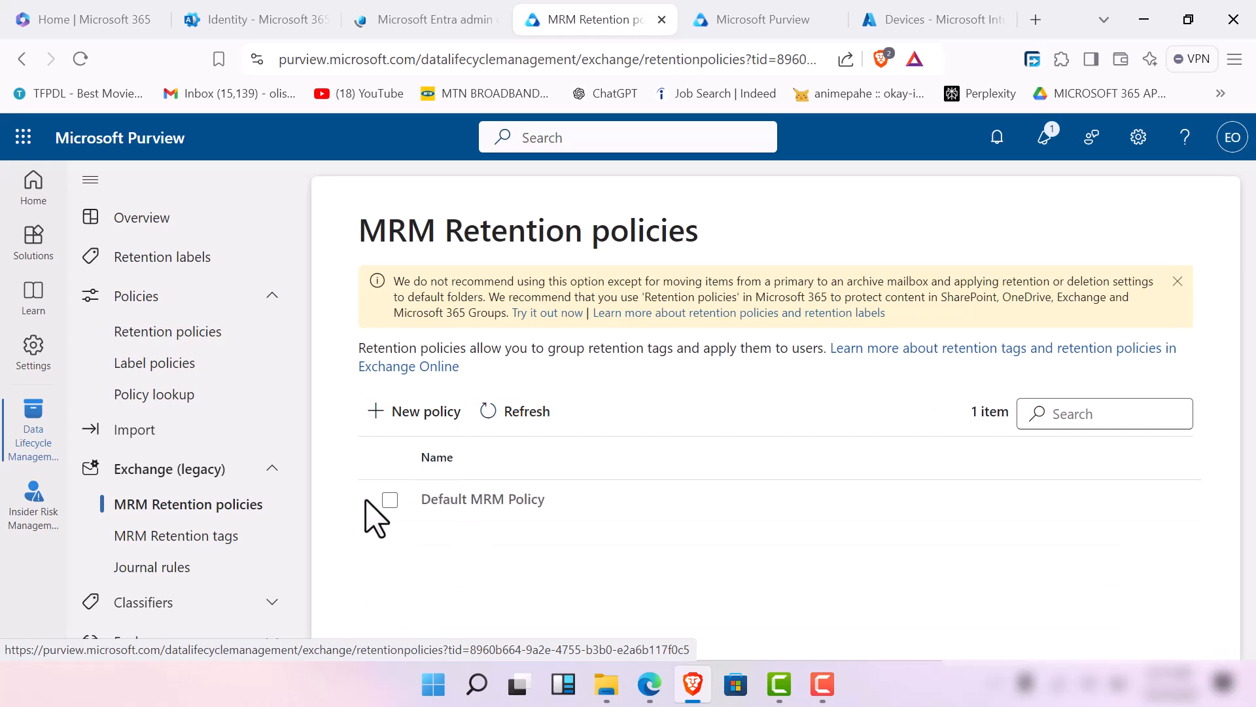
Start a new MRM retention policy and name it "hagital mrm exchange retention policy".
left_click(451, 410)
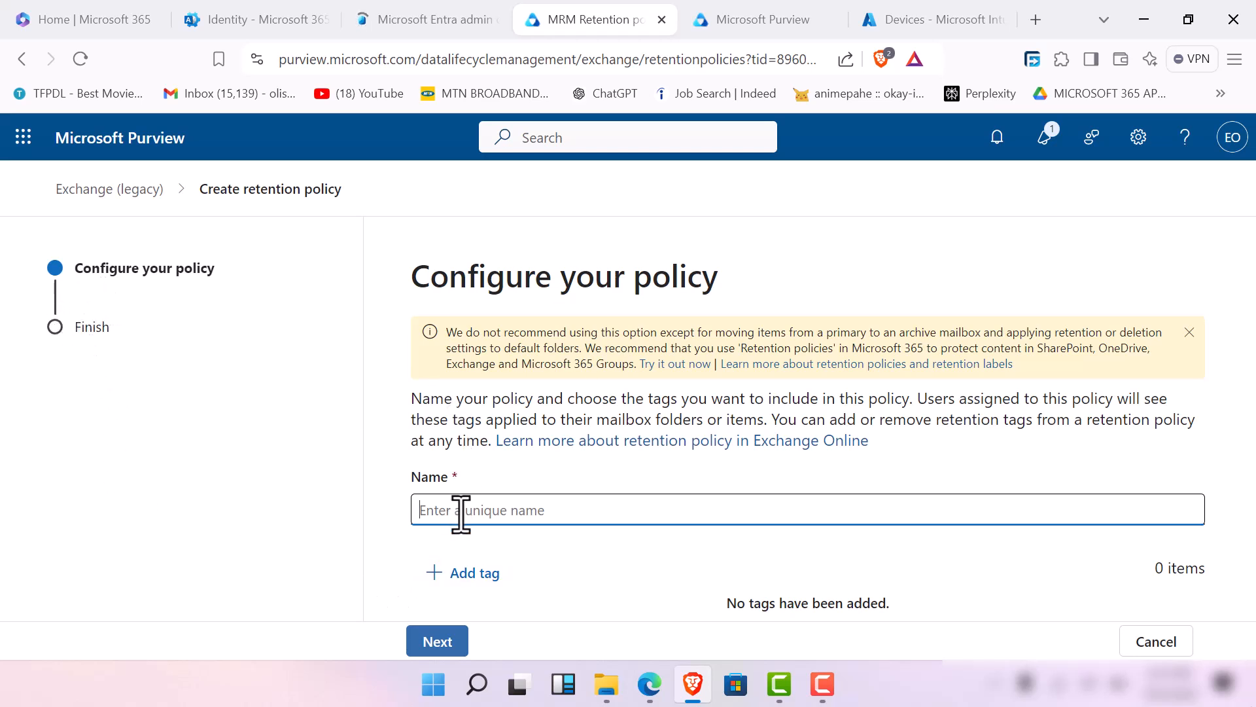
type("hagital mrm ")
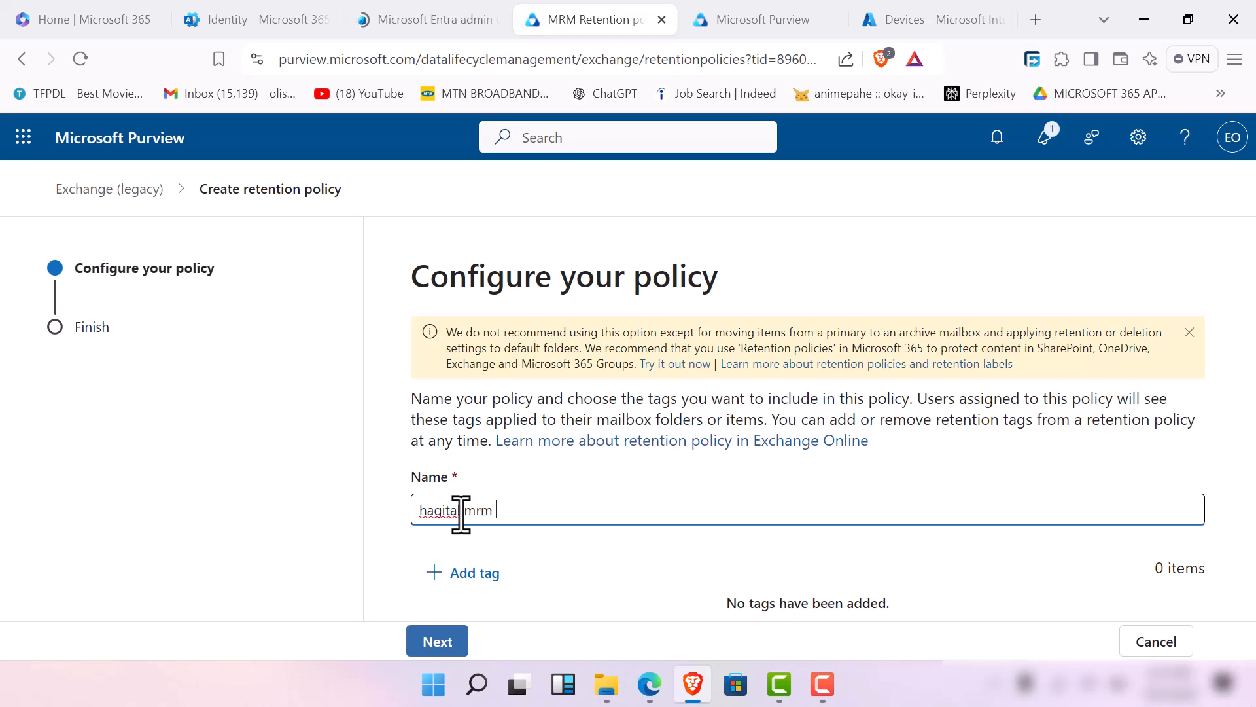
type("exchange reten")
key("BackSpace")
type("en")
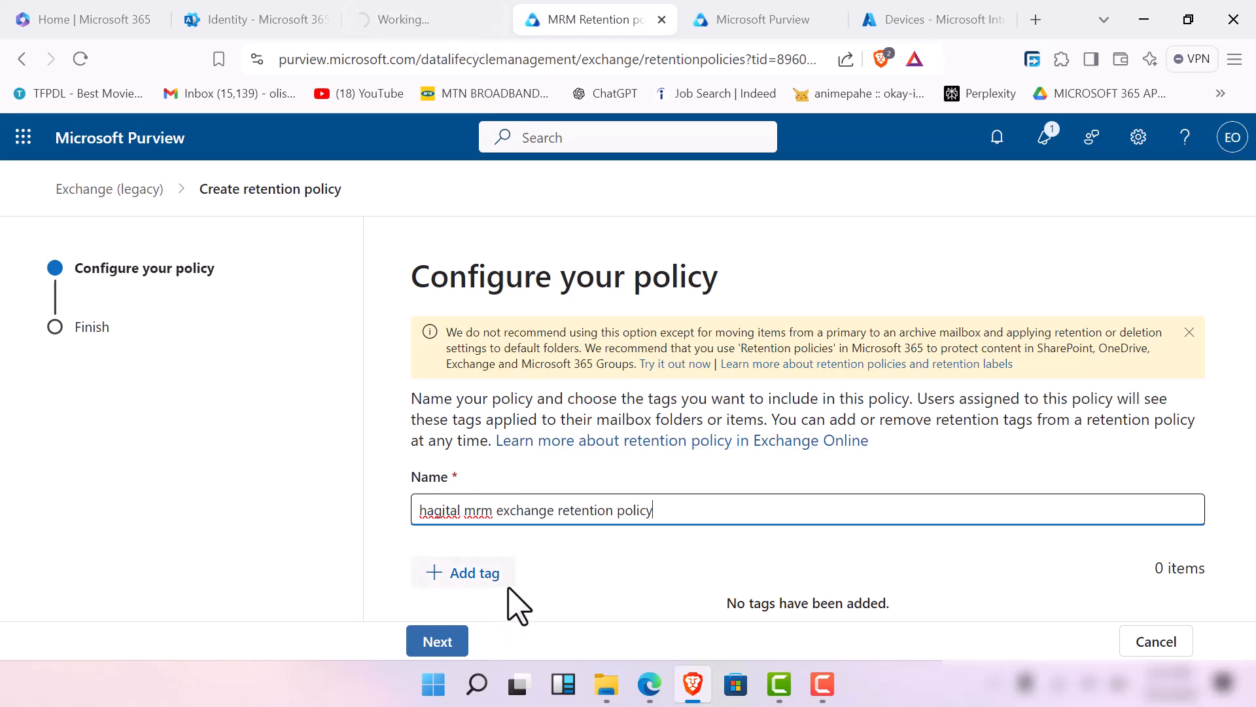
Look through the retention tags available for the policy and leave the selection without adding any.
left_click(470, 575)
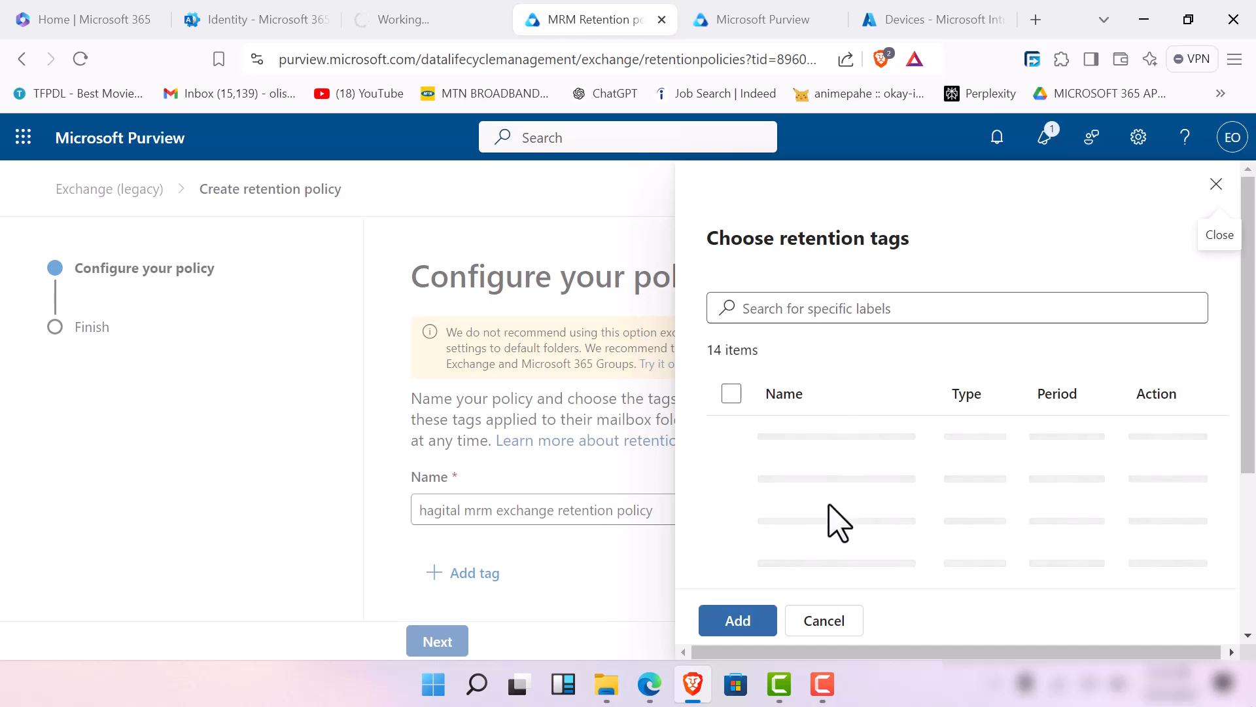
scroll(826, 507, "down", 3)
scroll(831, 524, "down", 2)
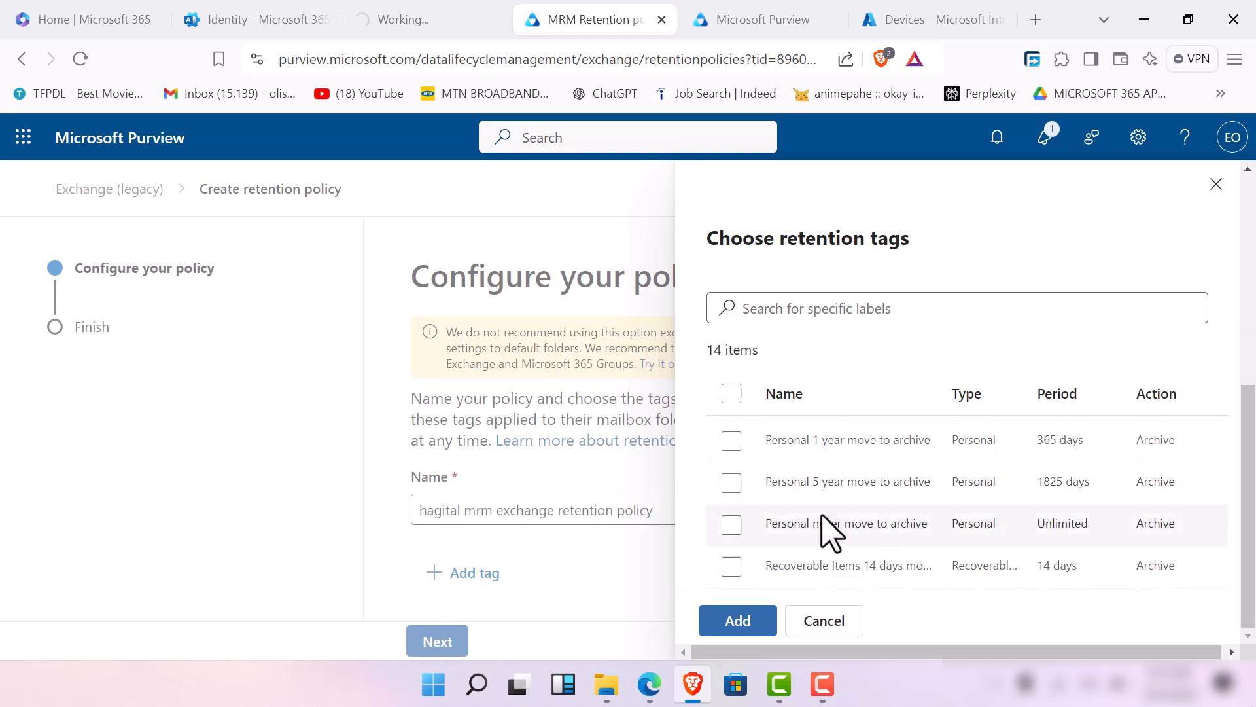
scroll(822, 532, "up", 7)
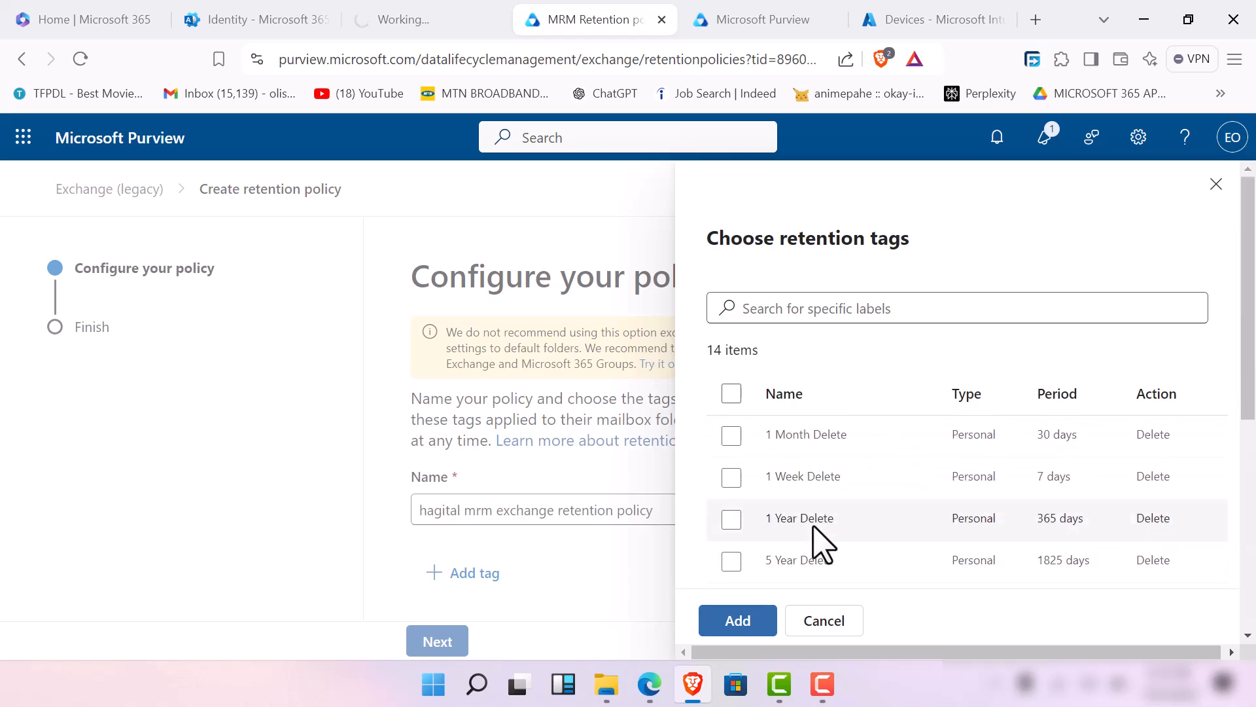
scroll(822, 544, "down", 7)
scroll(818, 542, "up", 7)
left_click(822, 633)
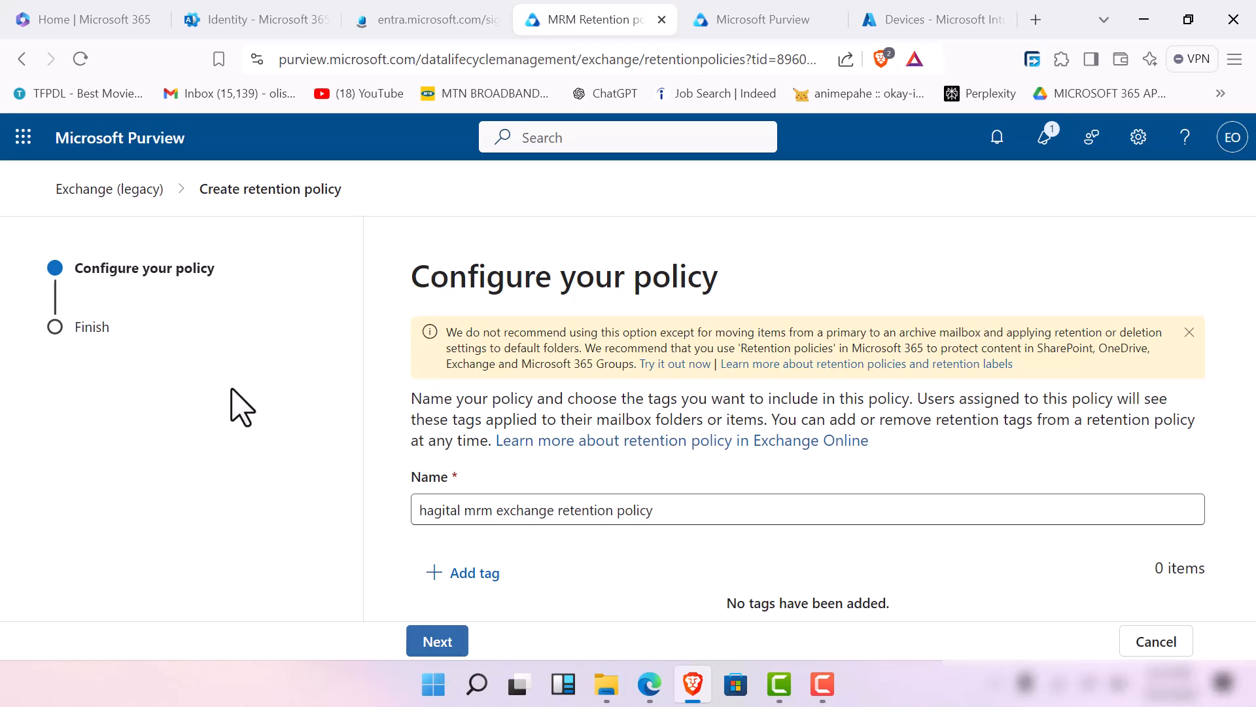
Copy the full policy name and try to go back from the policy wizard to Exchange (legacy).
left_click(680, 517)
key("ctrl+a")
key("ctrl+c")
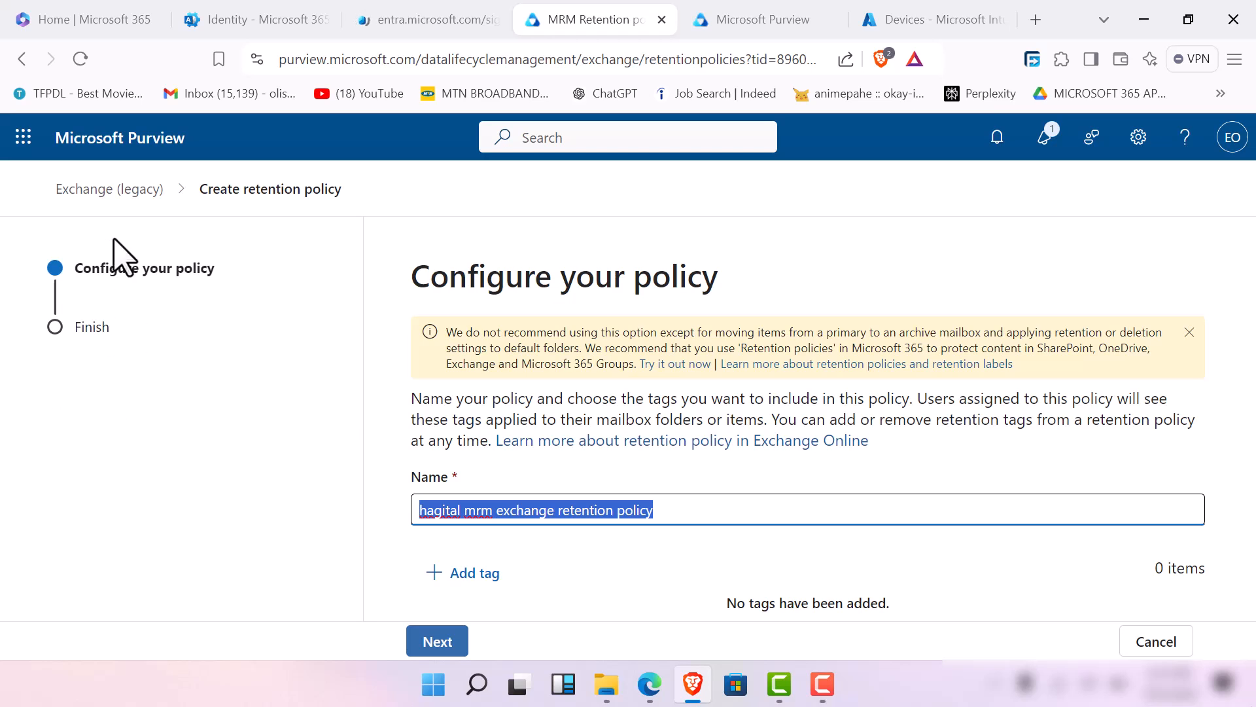
left_click(121, 197)
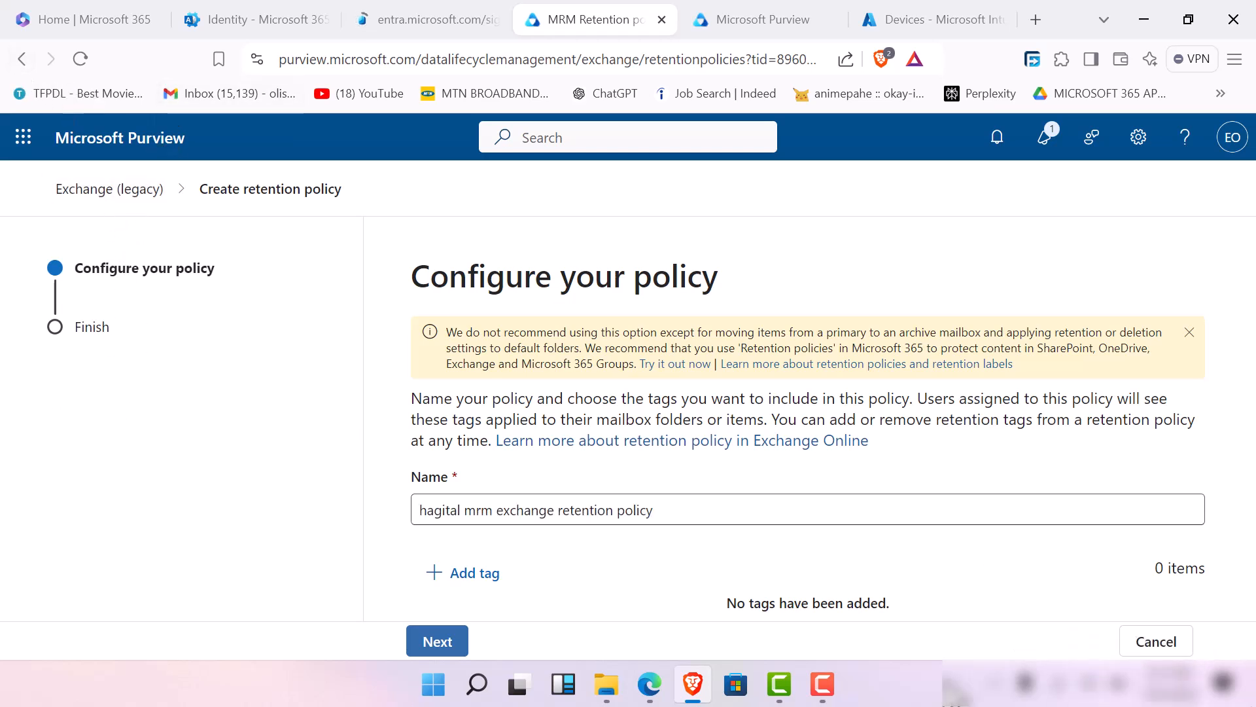
left_click(825, 684)
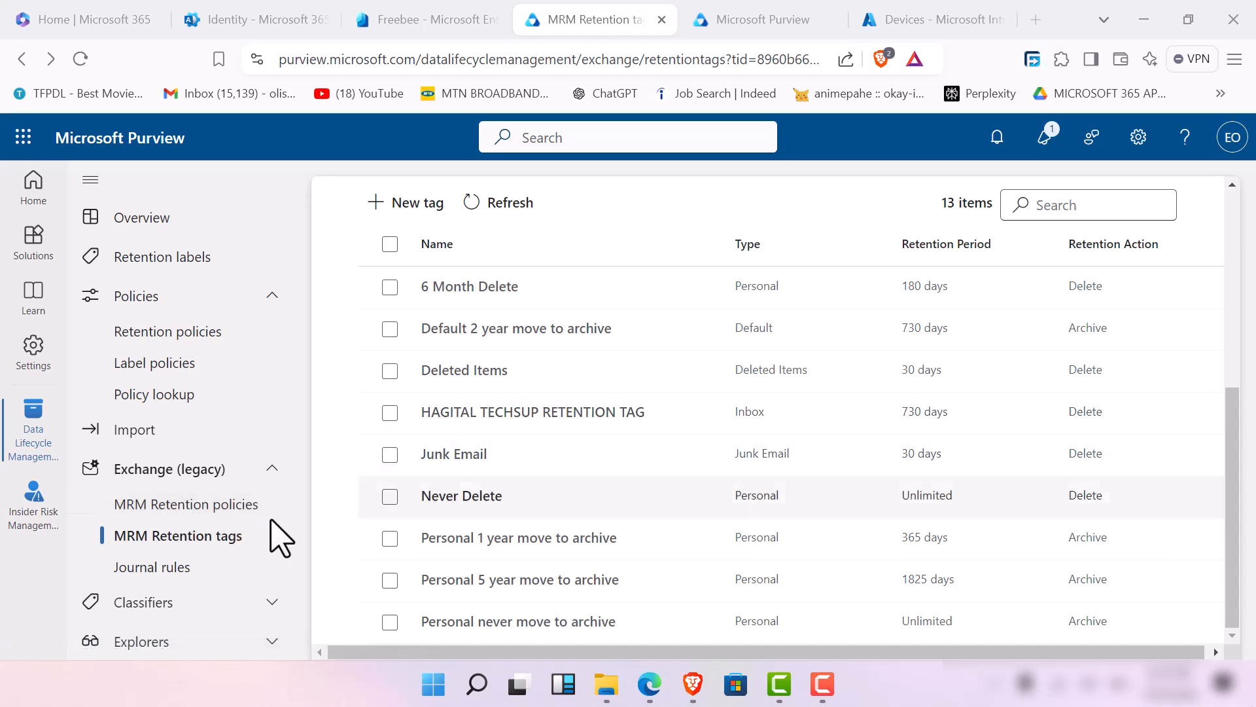
Start another policy from MRM Retention policies with the copied name "hagital mrm exchange retention policy" and try to continue without tags.
left_click(230, 509)
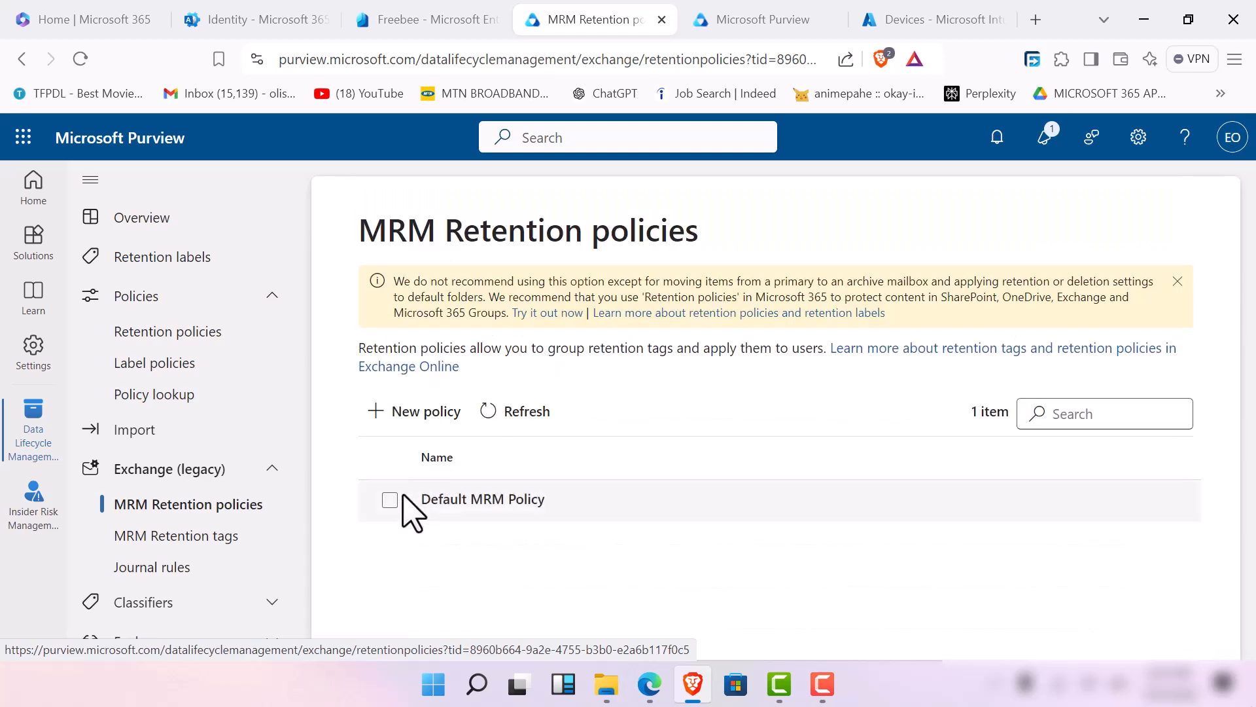
left_click(400, 413)
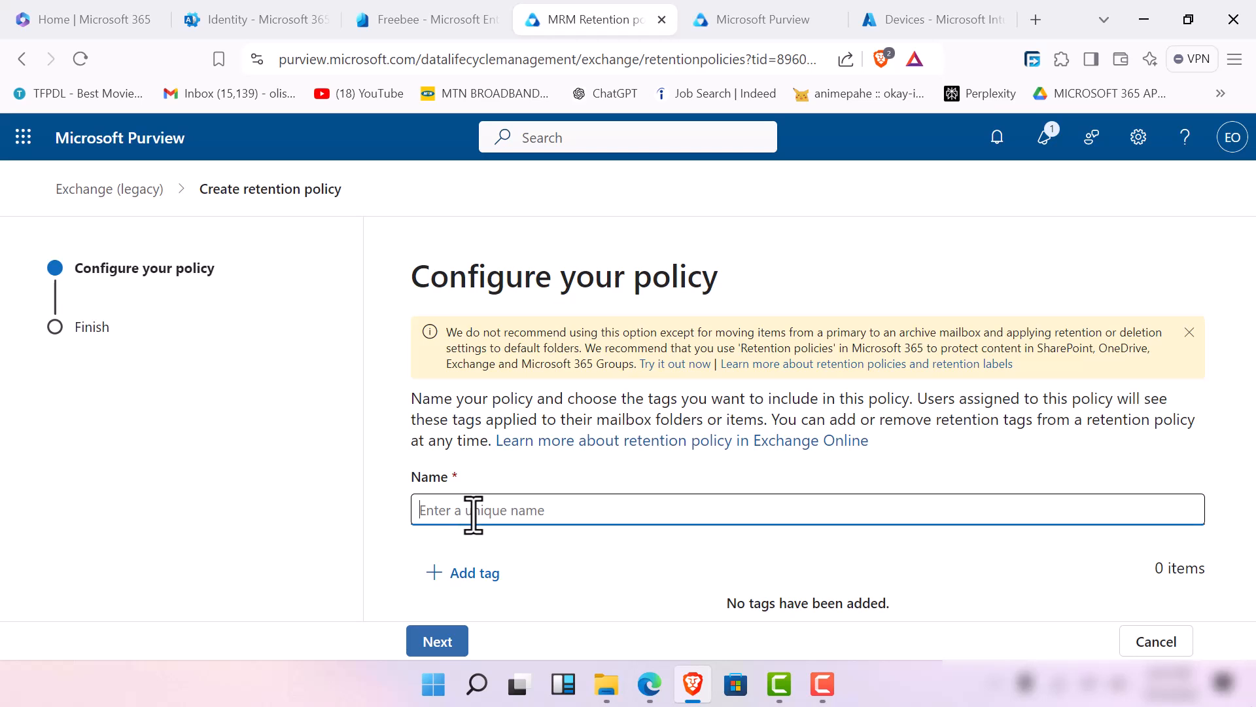
key("ctrl+v")
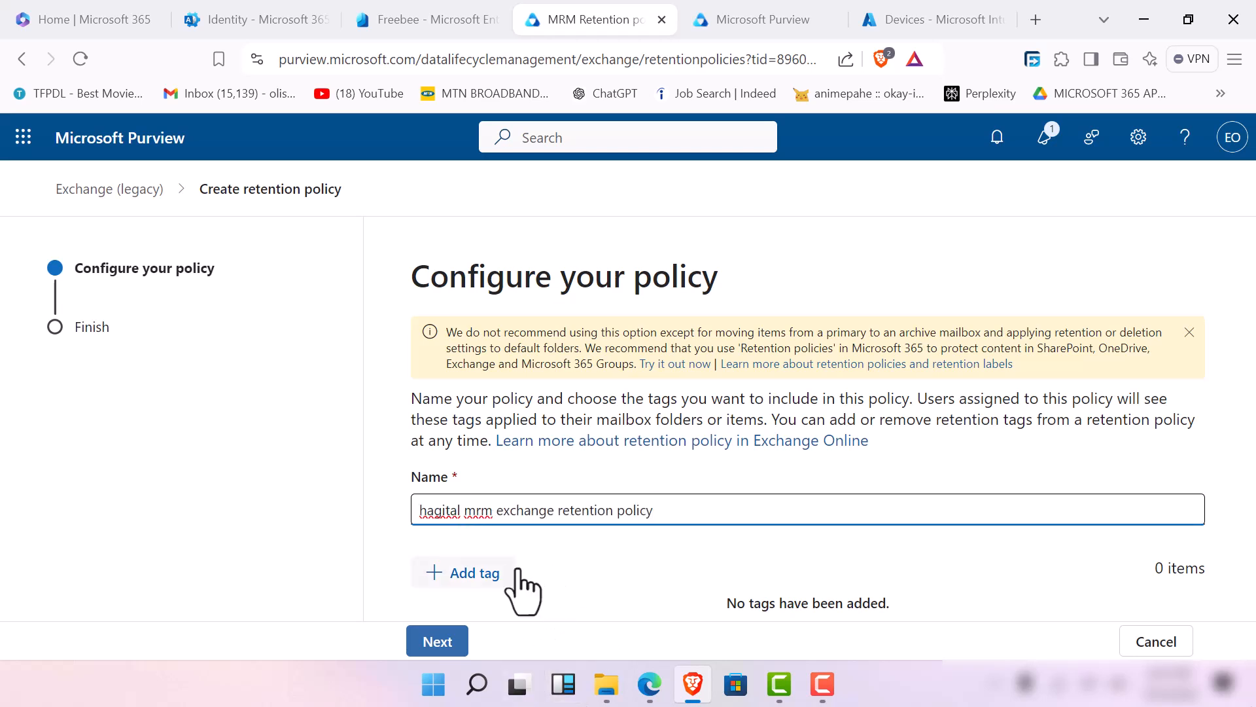
left_click(439, 640)
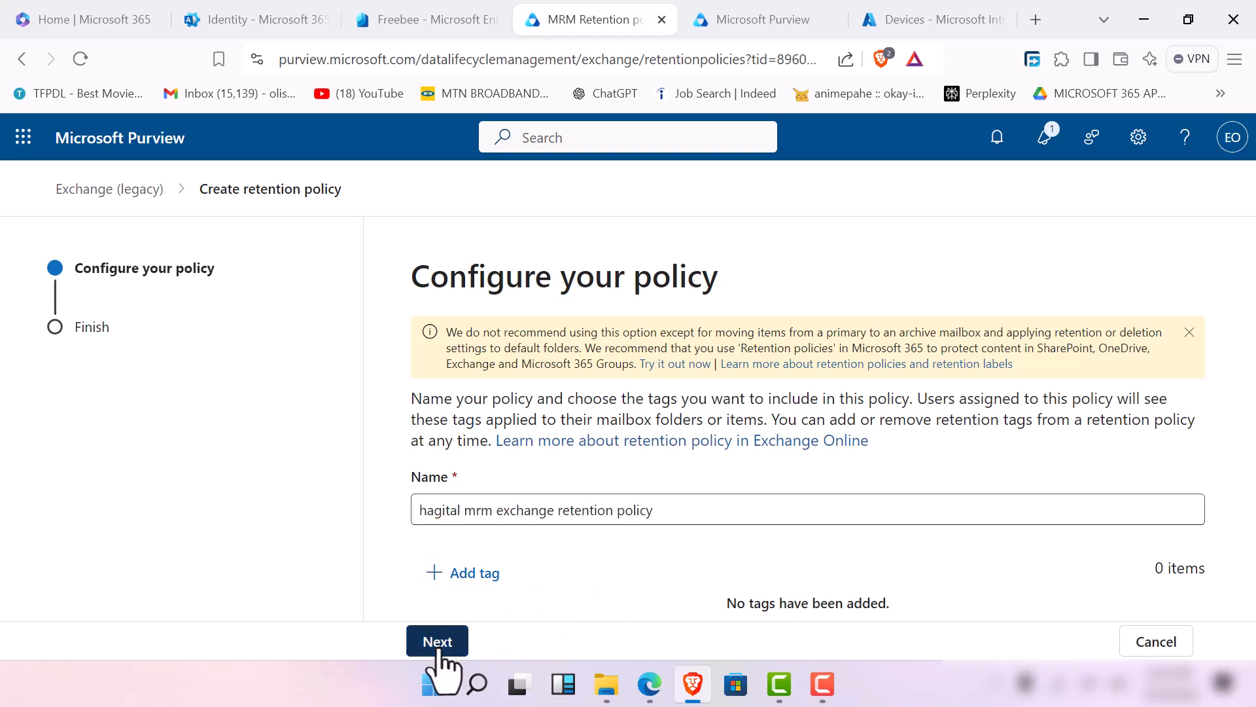
left_click(448, 647)
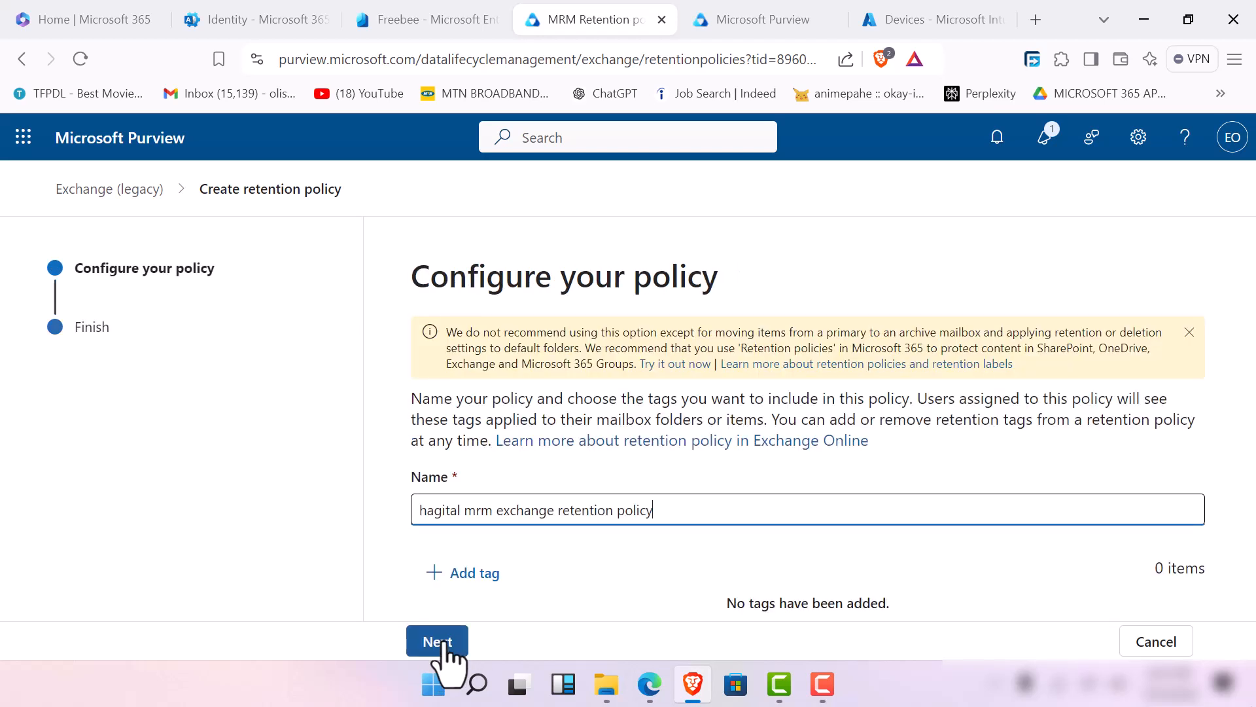
Search the retention tags for "hagital" and add HAGITAL TECHSUP RETENTION TAG to the policy.
left_click(475, 576)
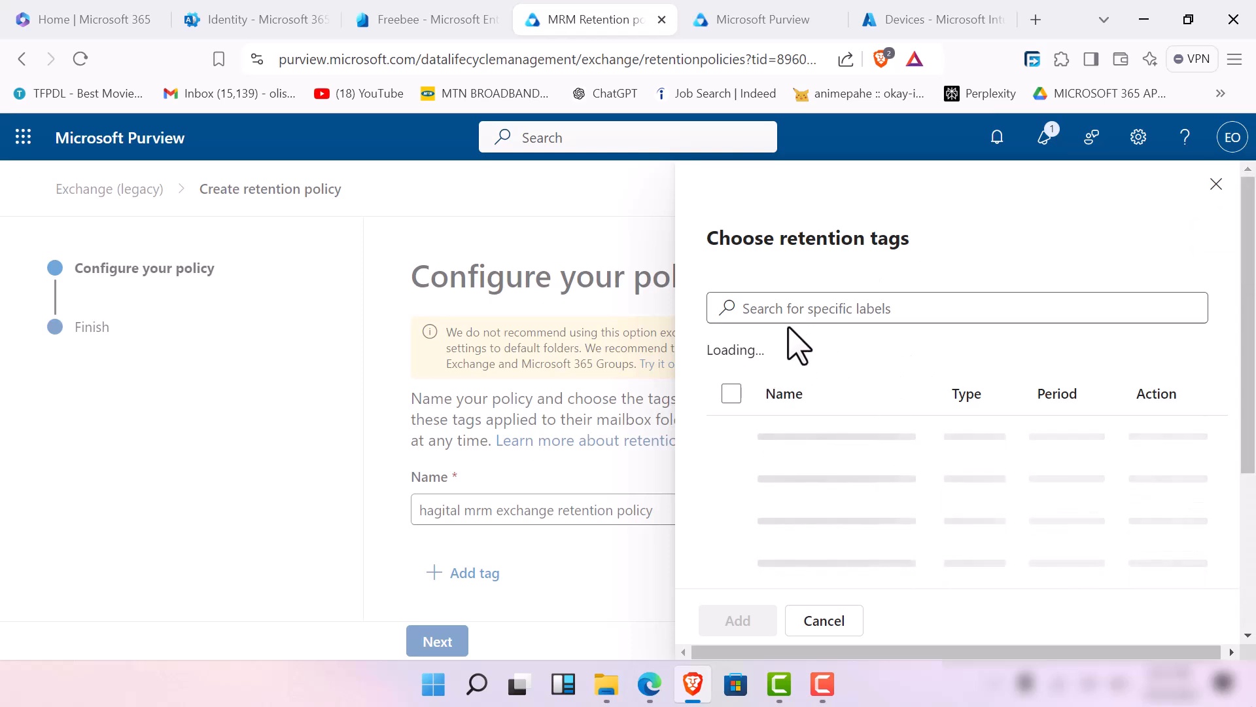
left_click(797, 309)
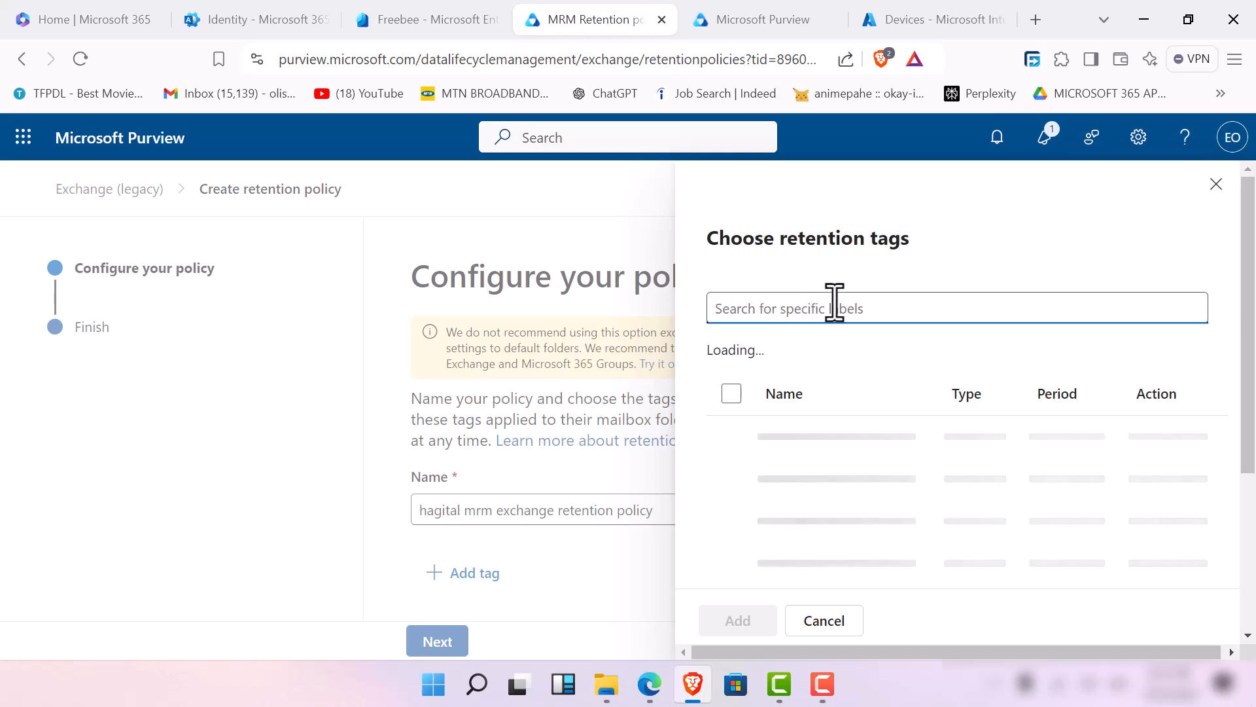
type("hagital")
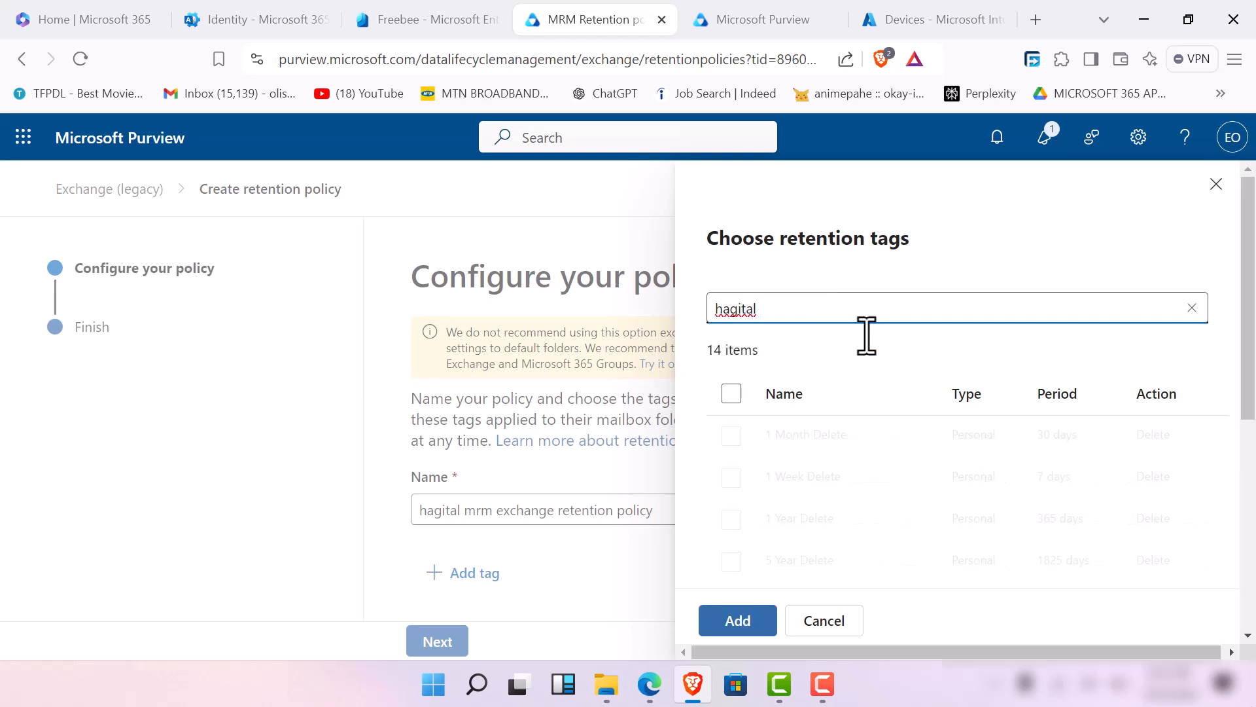
scroll(869, 466, "down", 5)
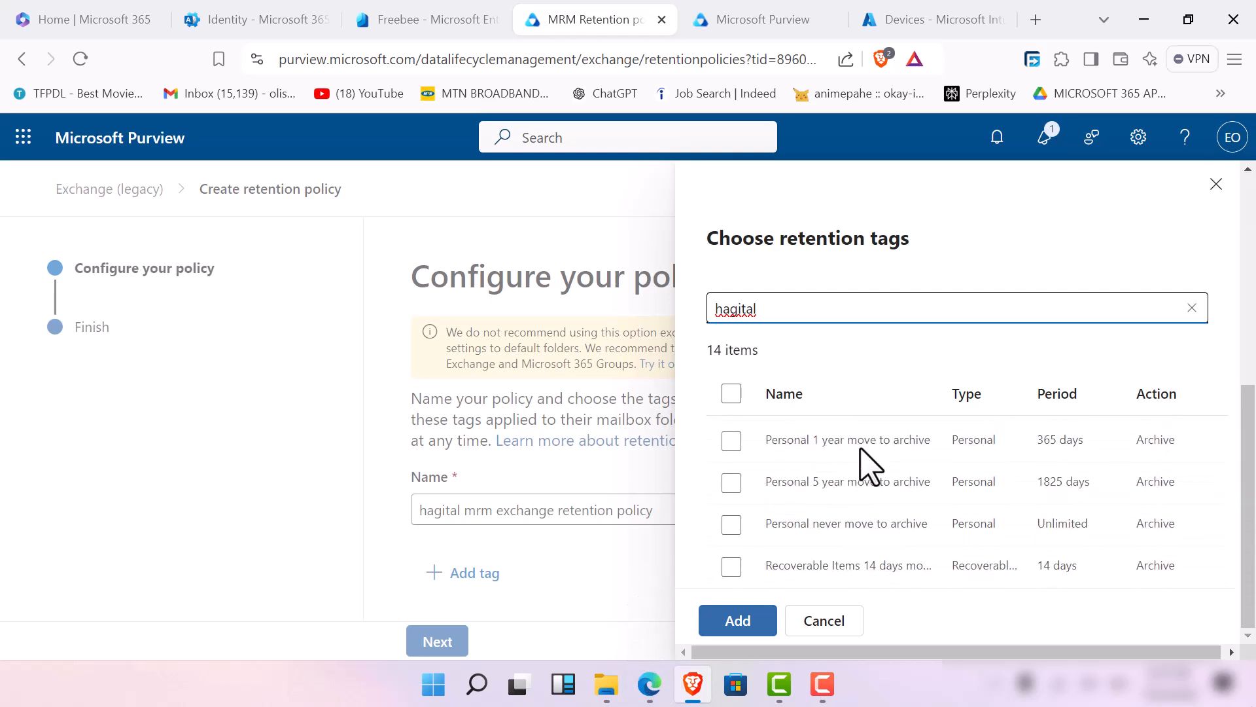
scroll(890, 546, "up", 3)
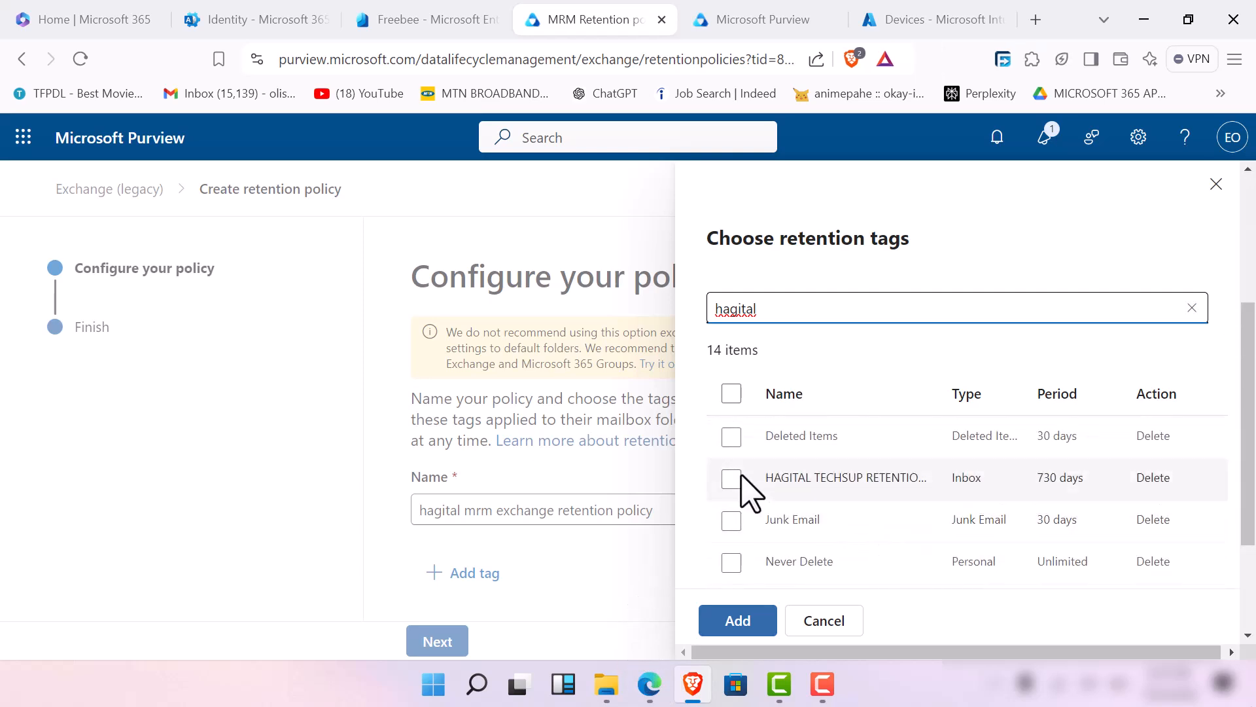
left_click(733, 480)
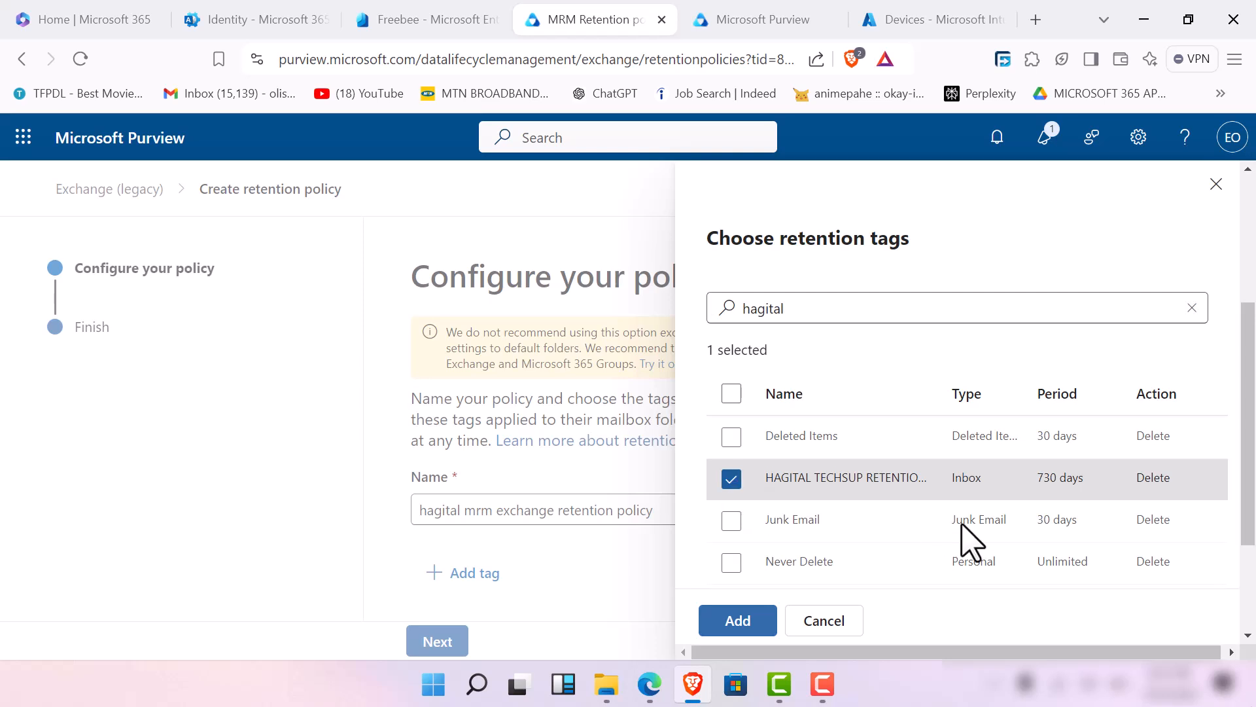
scroll(811, 621, "down", 3)
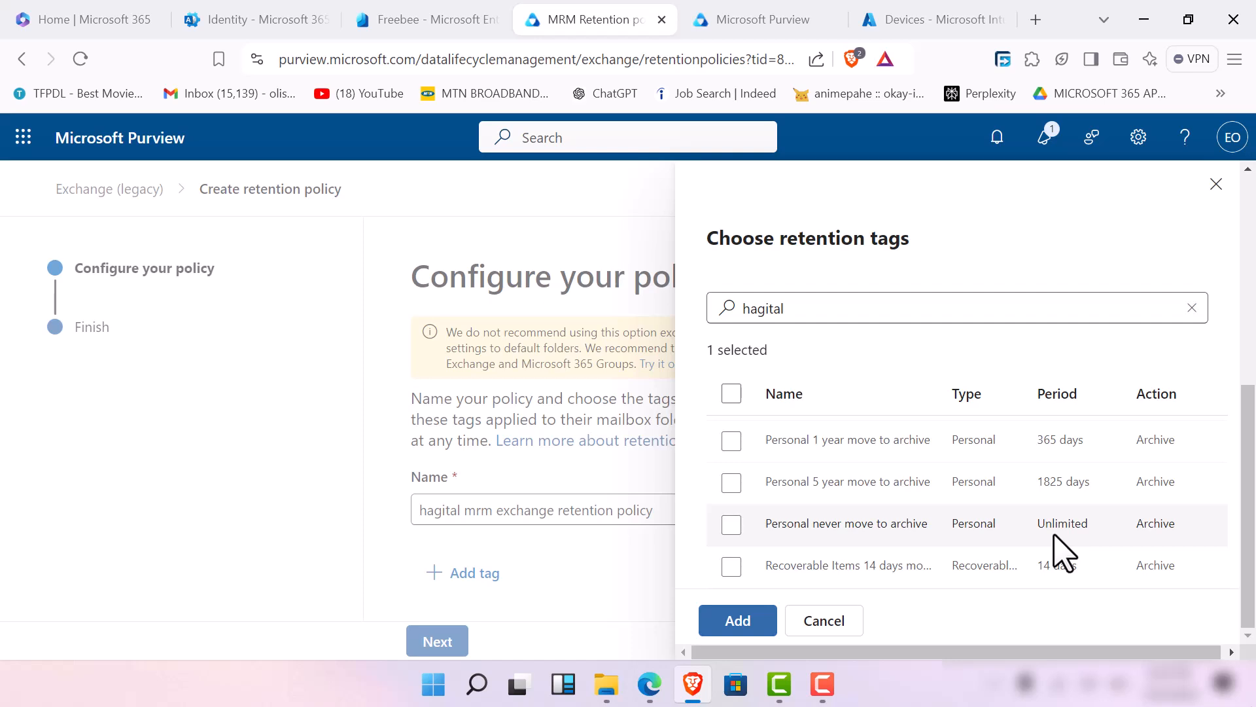
scroll(1073, 558, "up", 5)
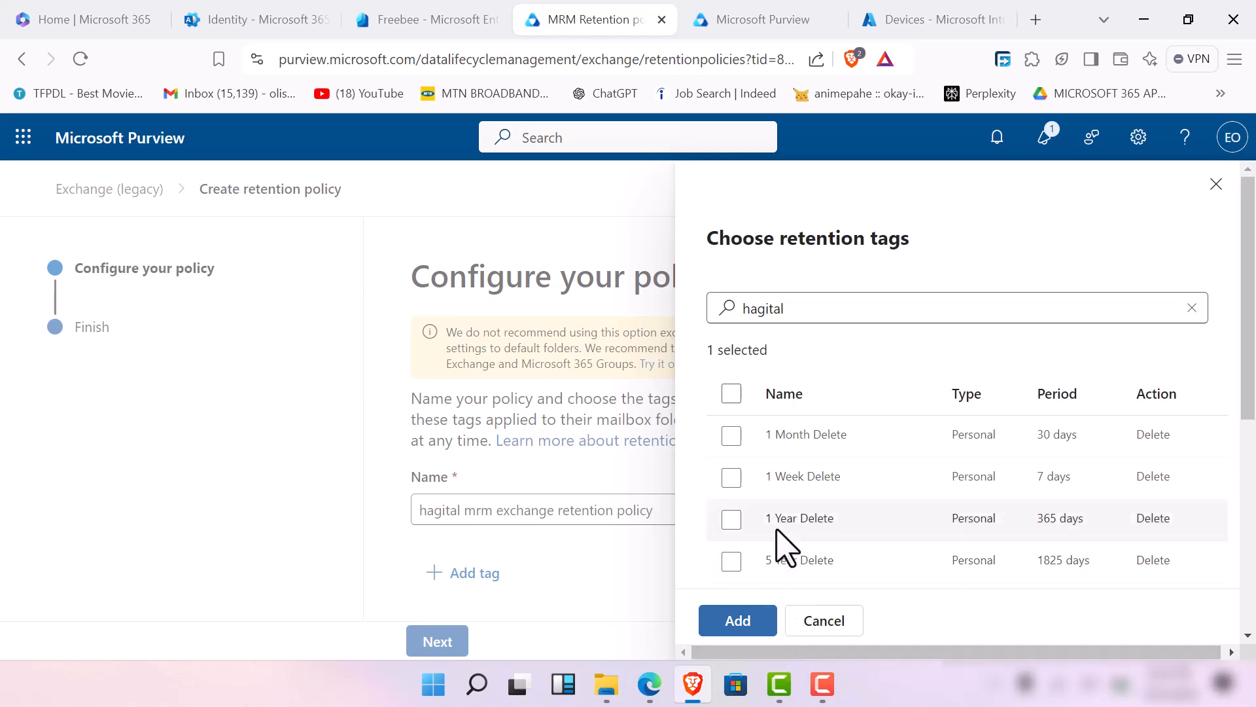
left_click(737, 625)
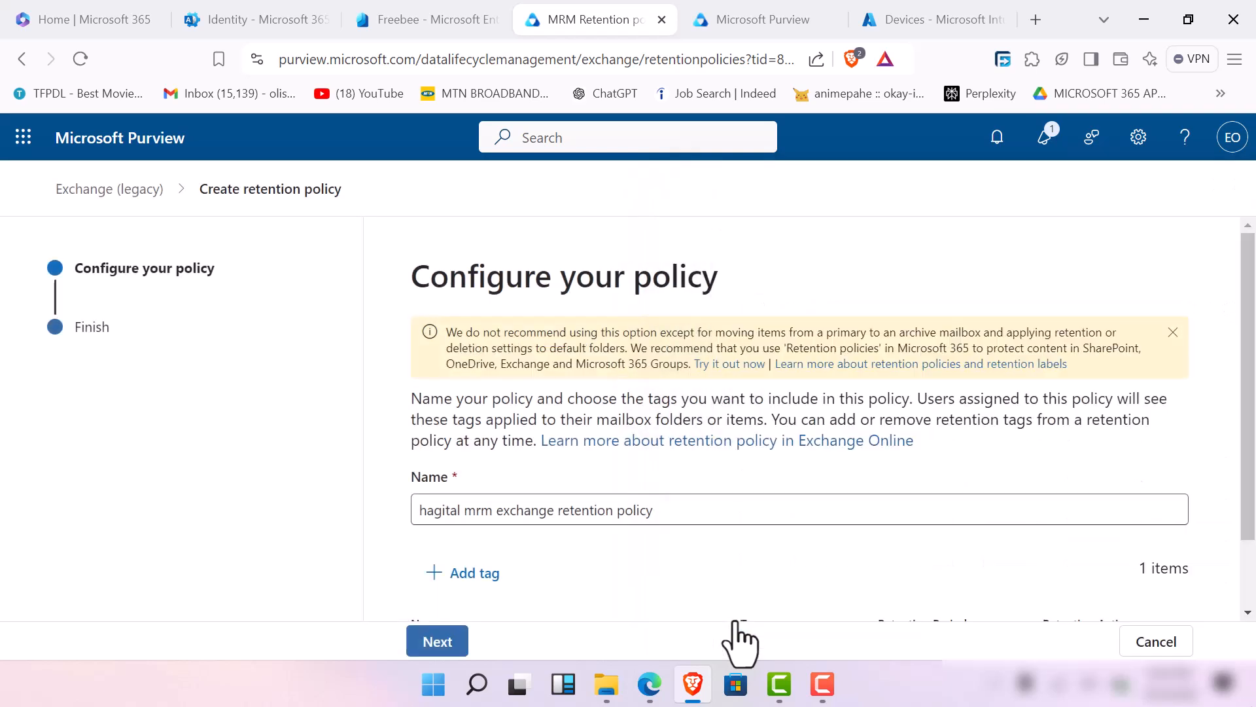
Check the added tag, continue to the policy review and submit the new retention policy.
scroll(730, 536, "down", 1)
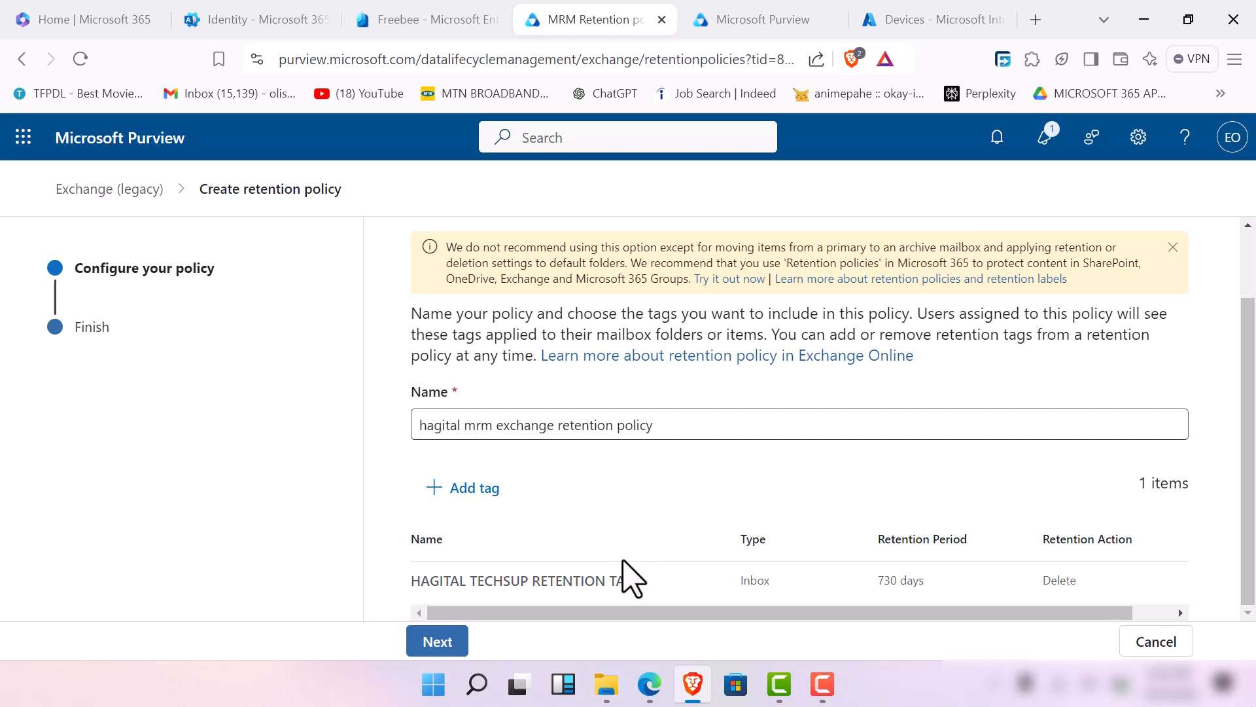
left_click(440, 643)
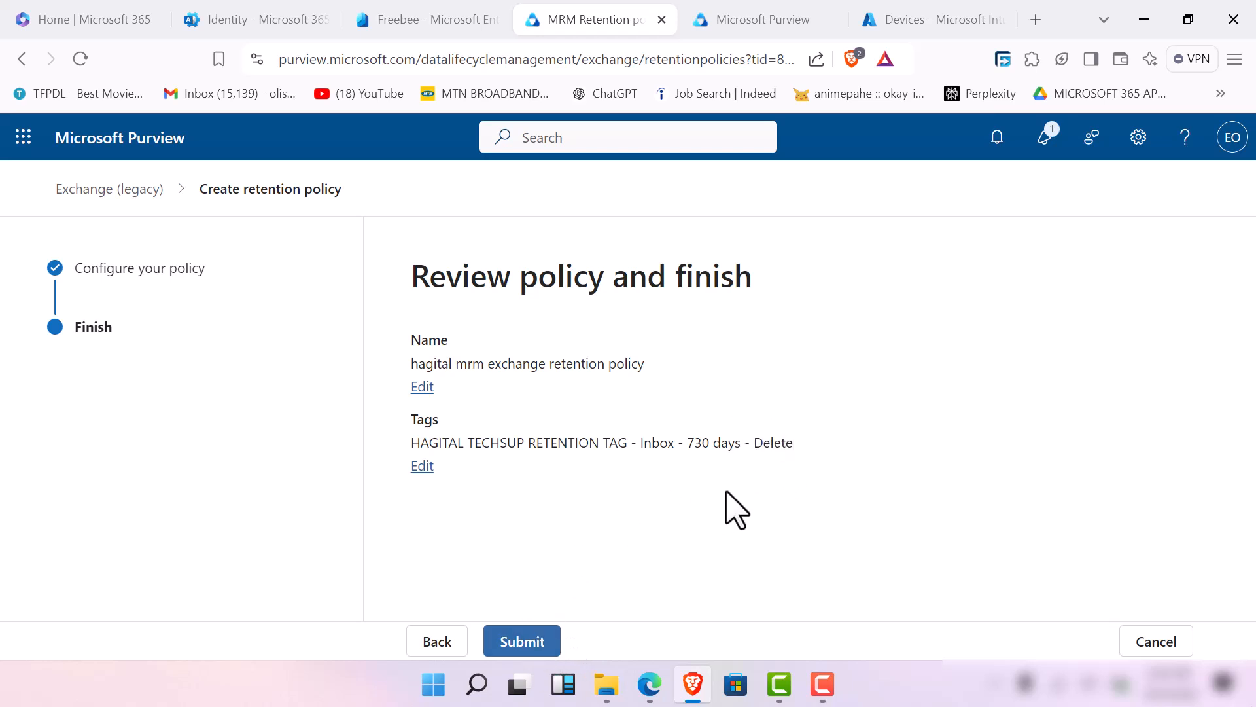
left_click(528, 642)
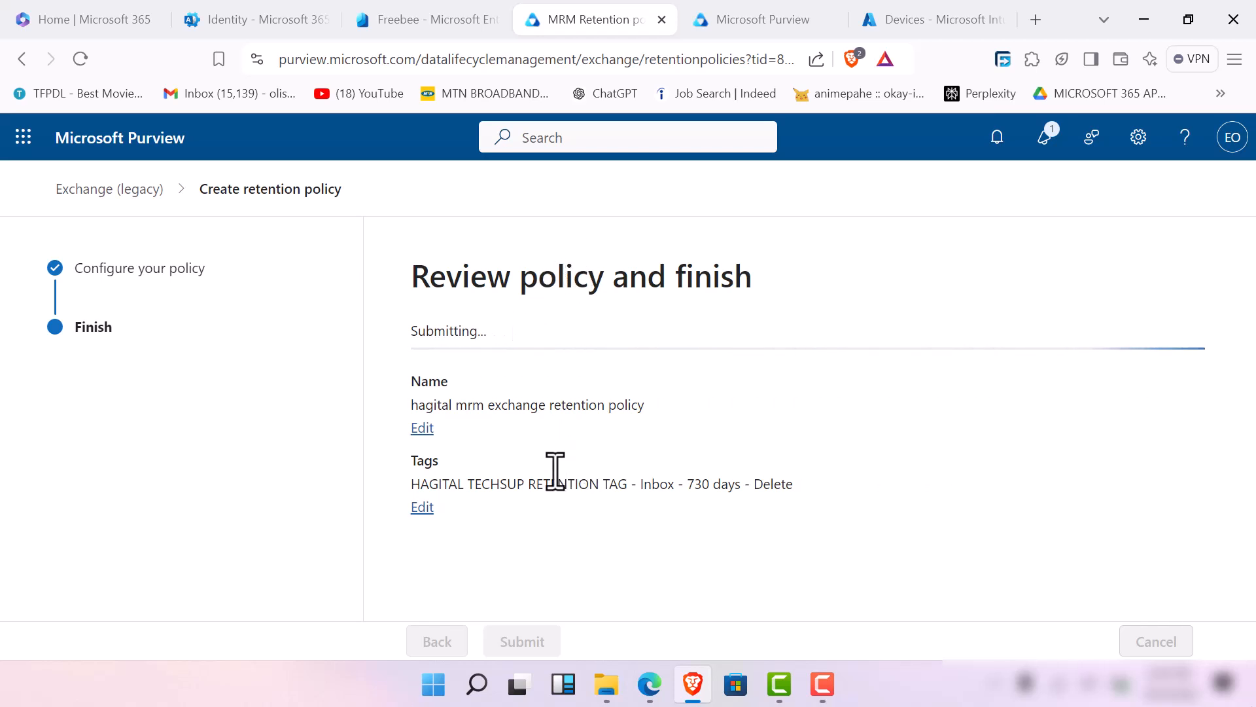
left_click(821, 684)
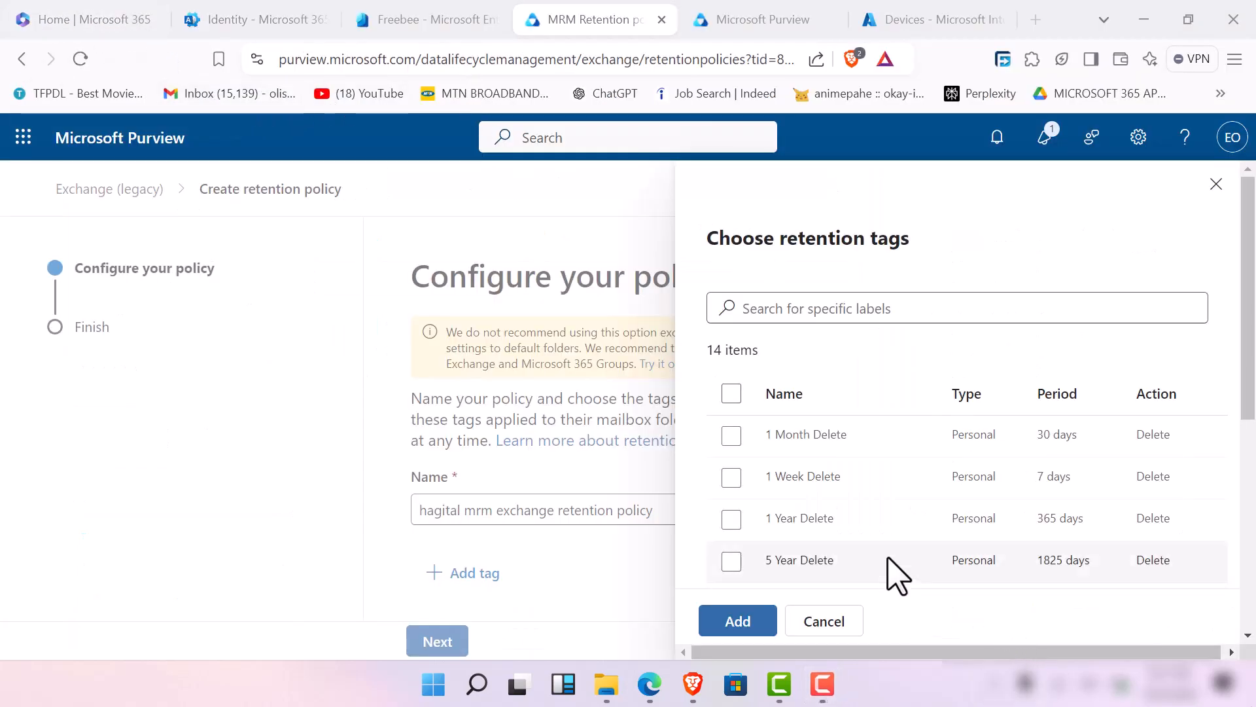
Add HAGITAL TECHSUP RETENTION TAG again to the reopened draft of hagital mrm exchange retention policy.
scroll(890, 521, "down", 5)
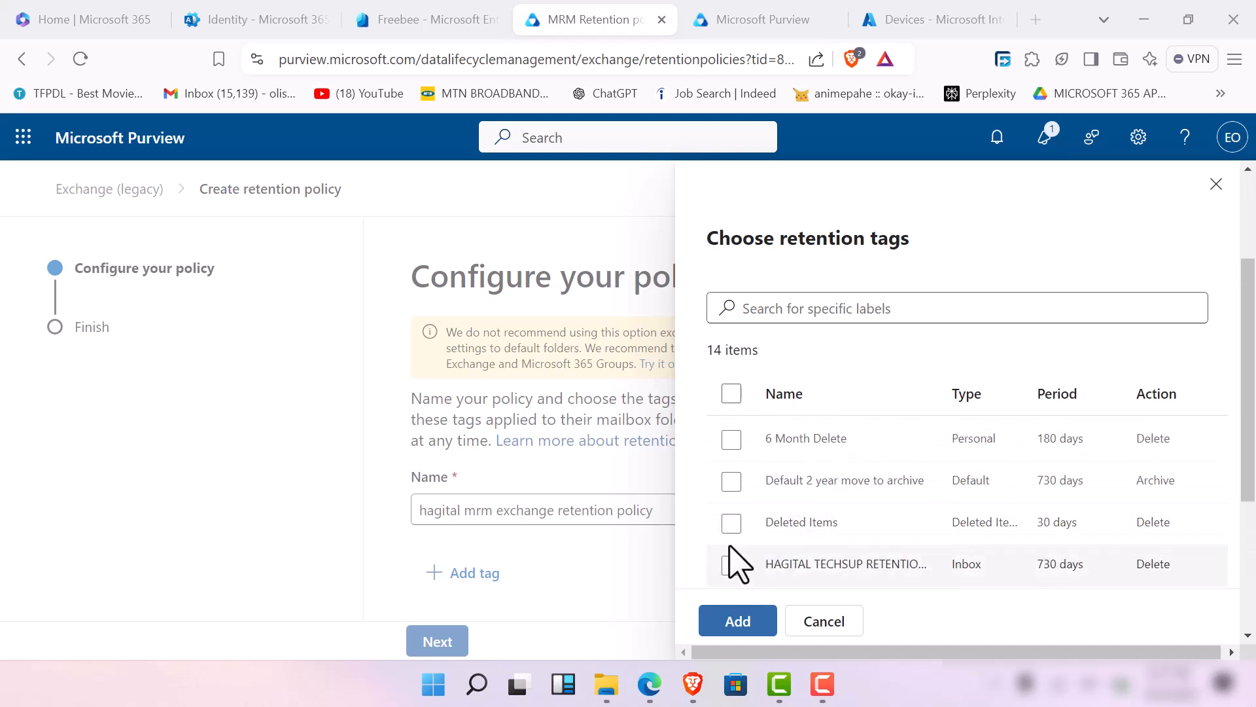
left_click(732, 567)
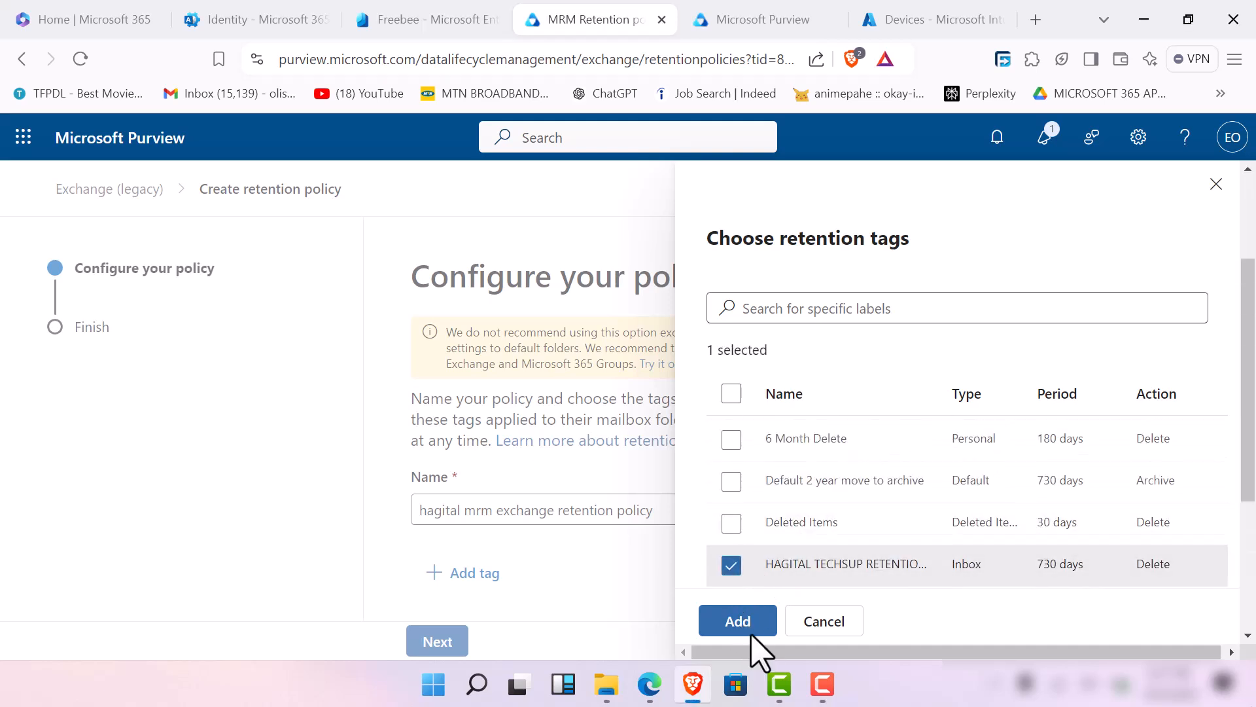
left_click(739, 622)
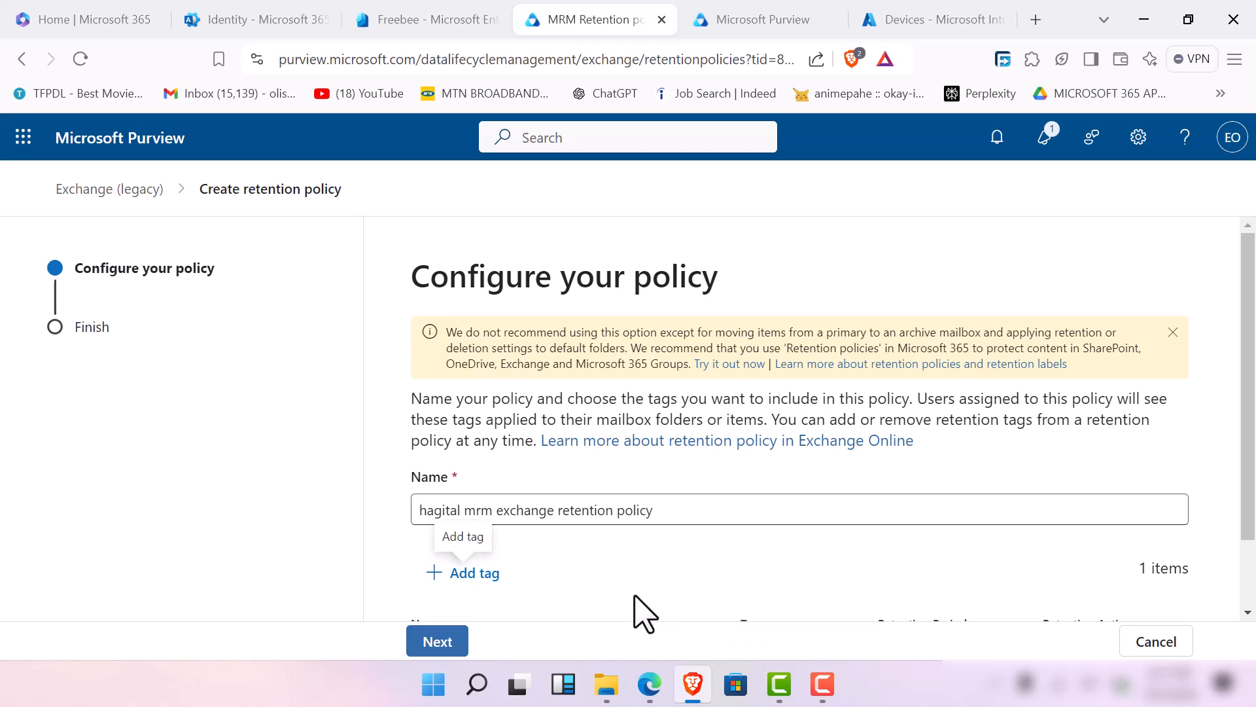
Proceed to the review of the redone policy, submit it and dismiss the client error dialog.
left_click(452, 643)
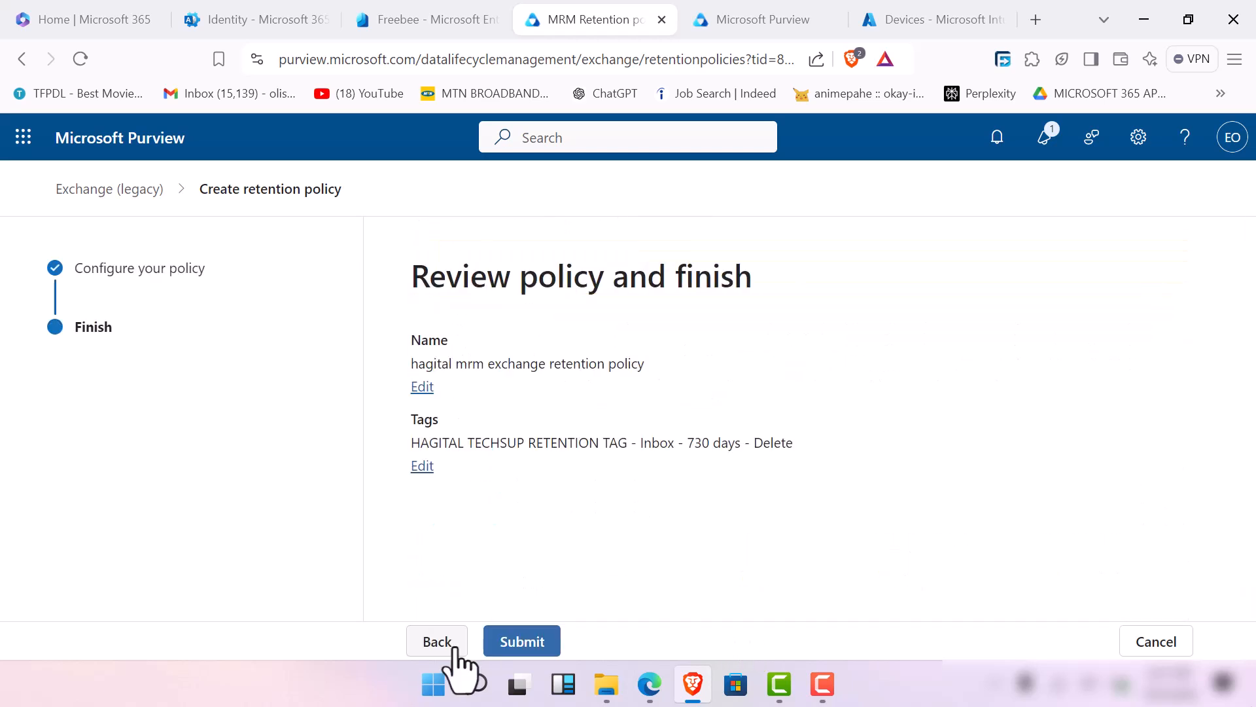
left_click(530, 640)
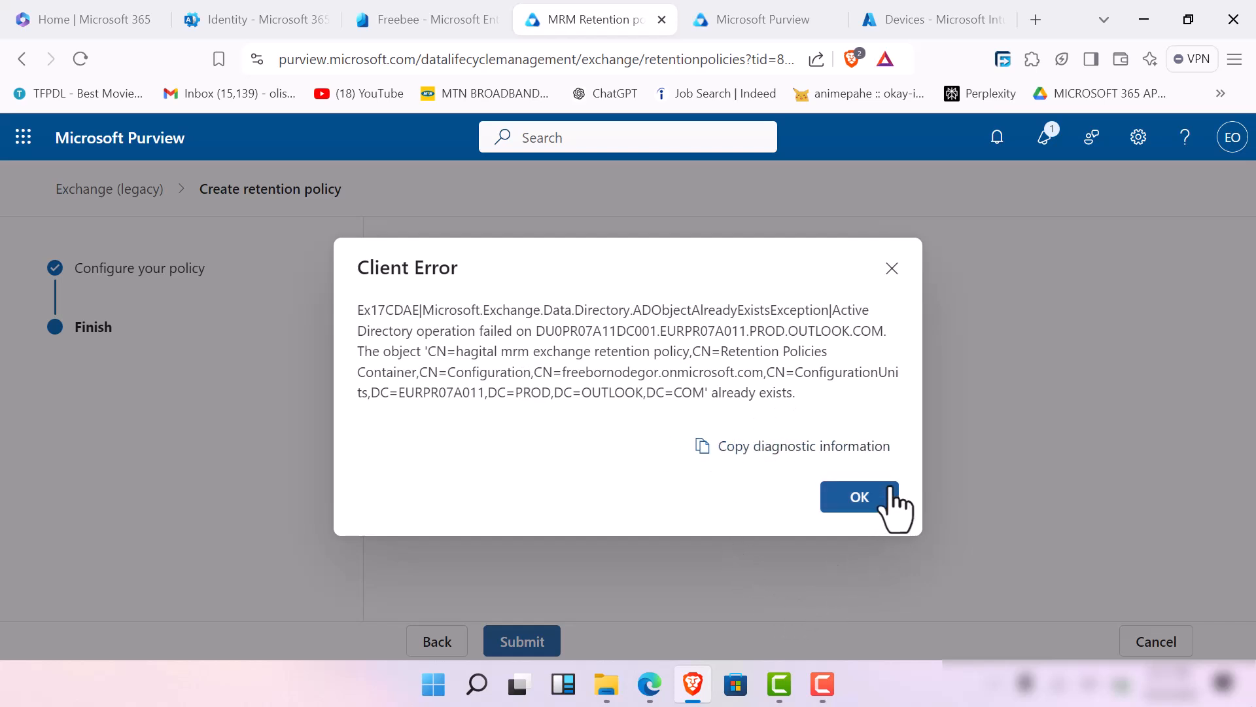
left_click(859, 498)
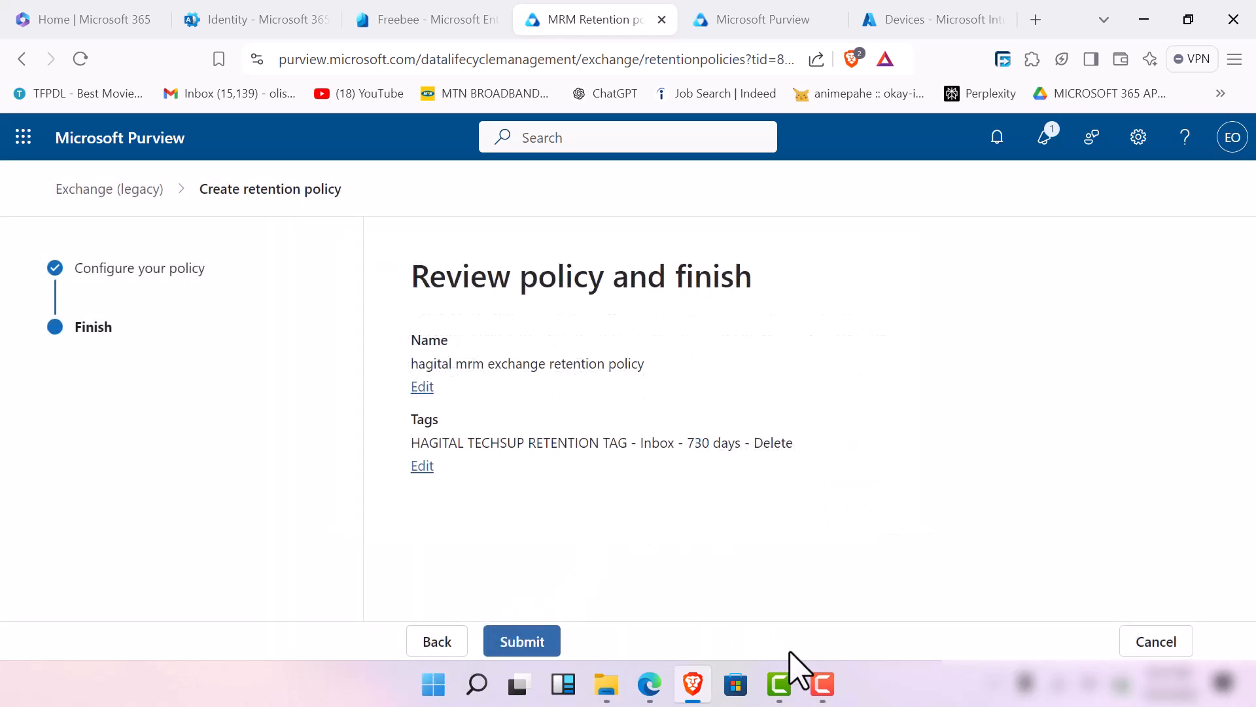
left_click(822, 684)
left_click(826, 680)
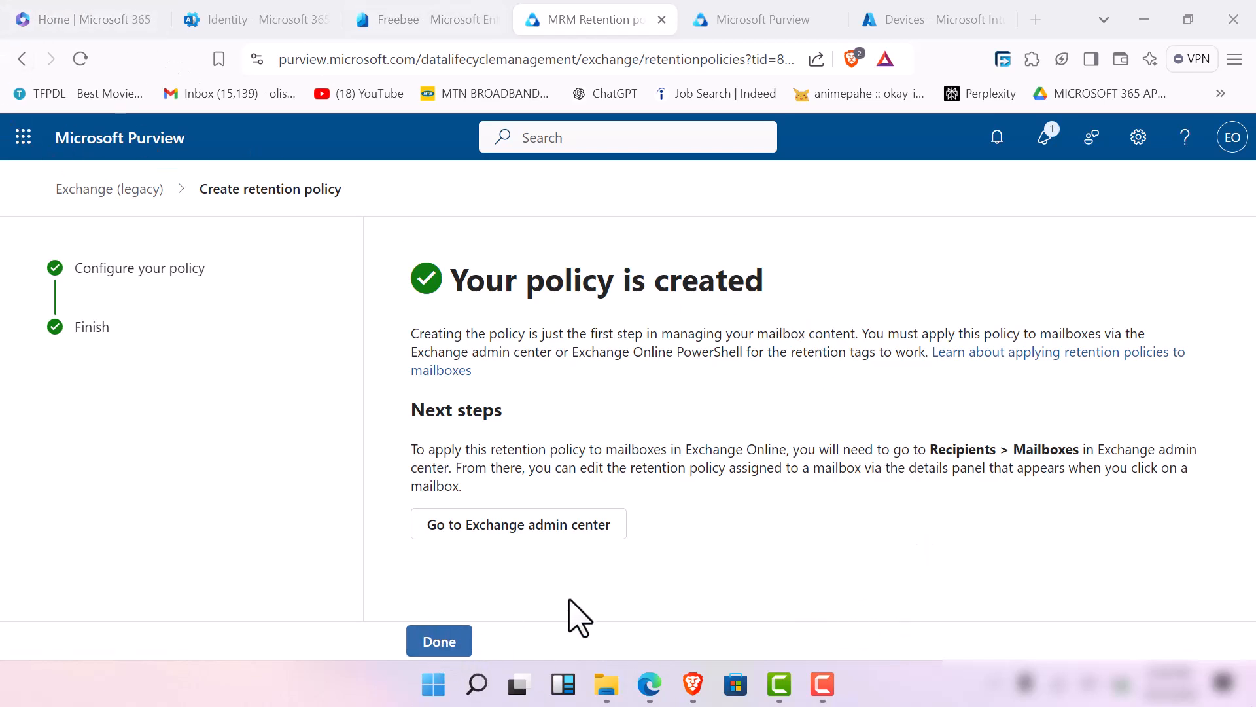
Close the completed policy wizard and refresh the list of MRM retention policies.
left_click(440, 643)
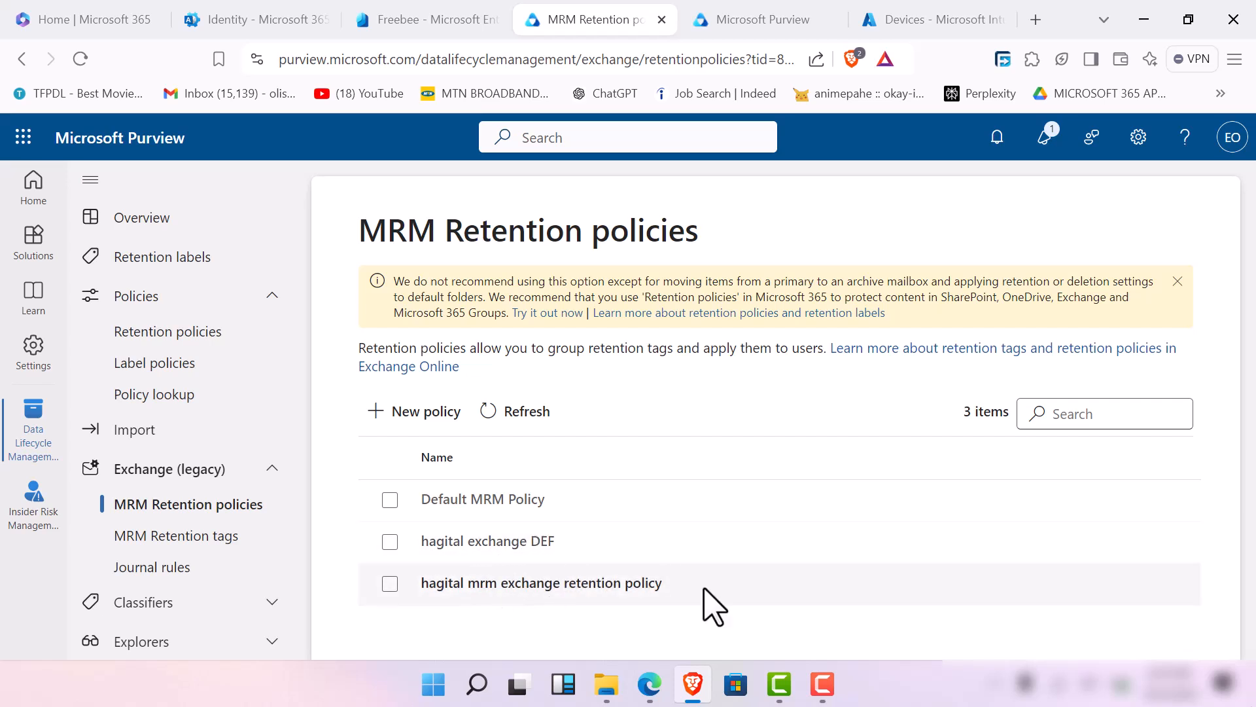
left_click(529, 413)
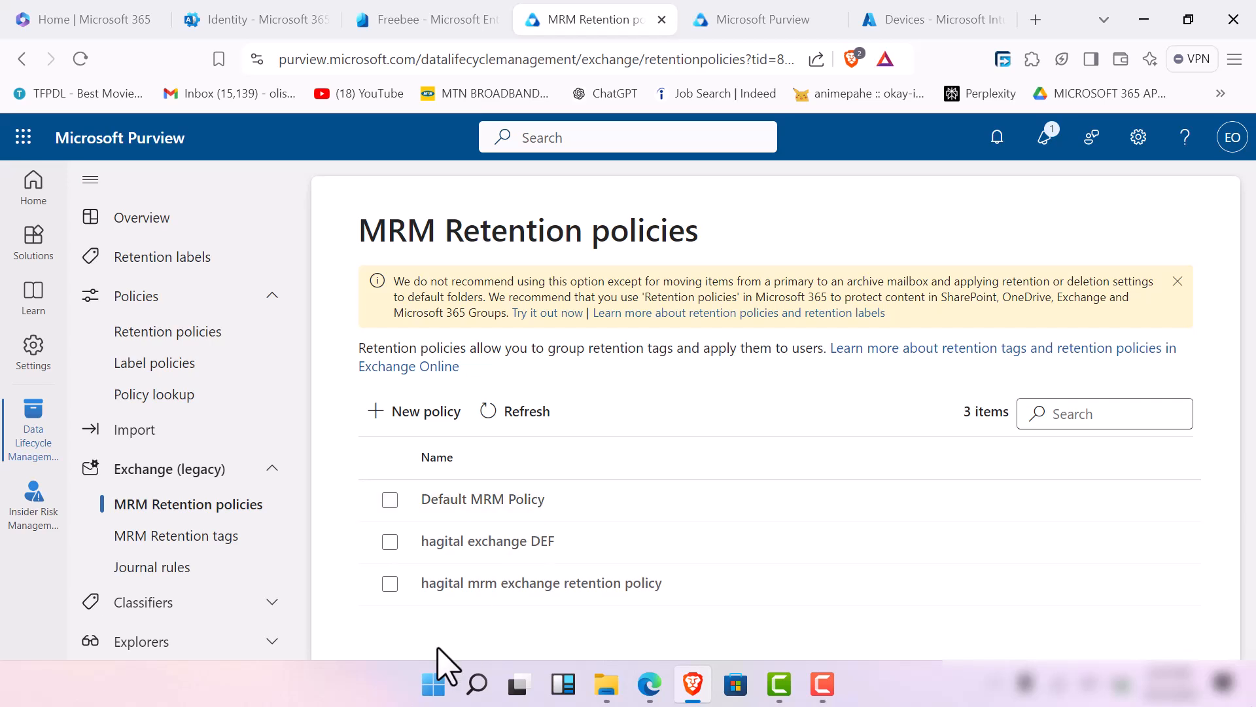
Look over the Retention policies, Label policies and Retention labels pages in Data Lifecycle Management.
left_click(221, 333)
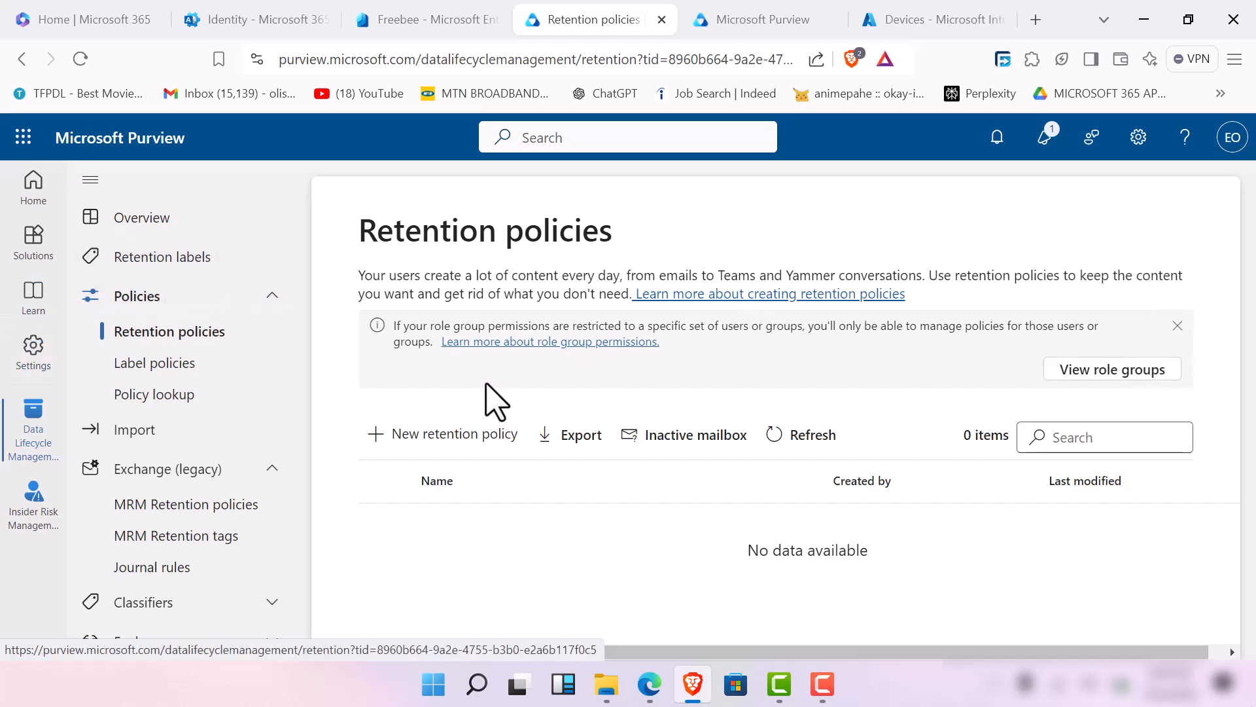
left_click(183, 370)
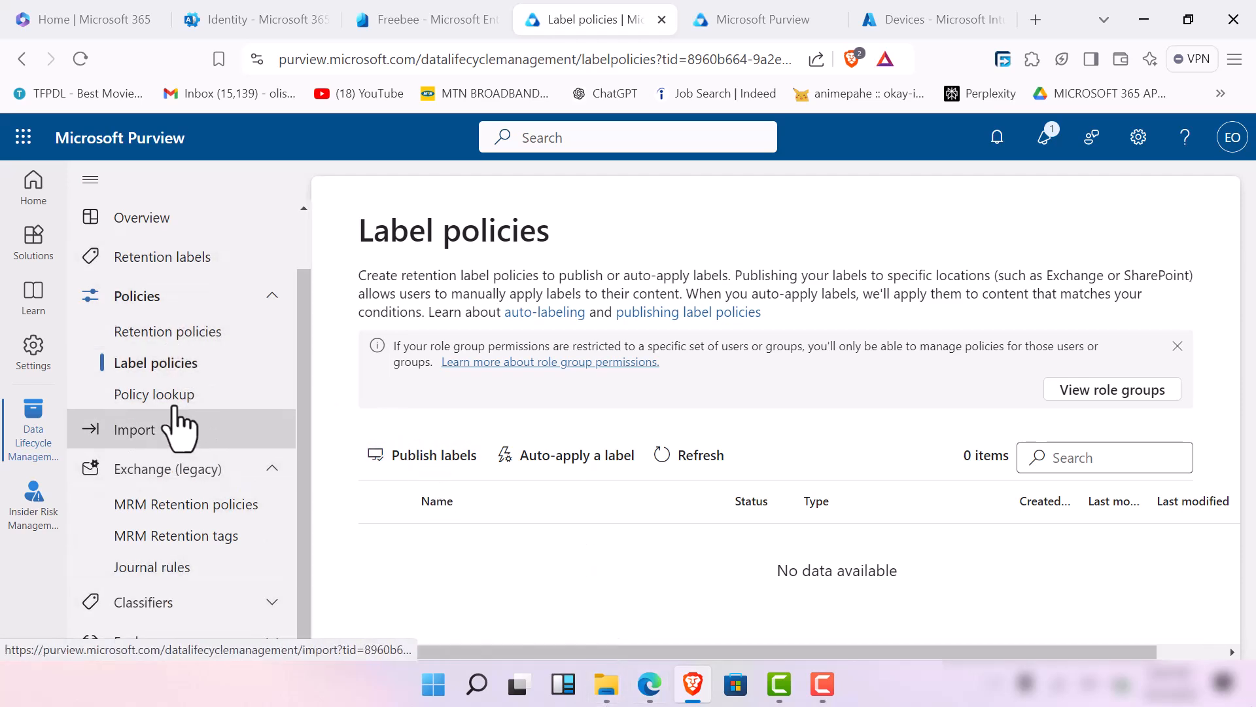
left_click(175, 249)
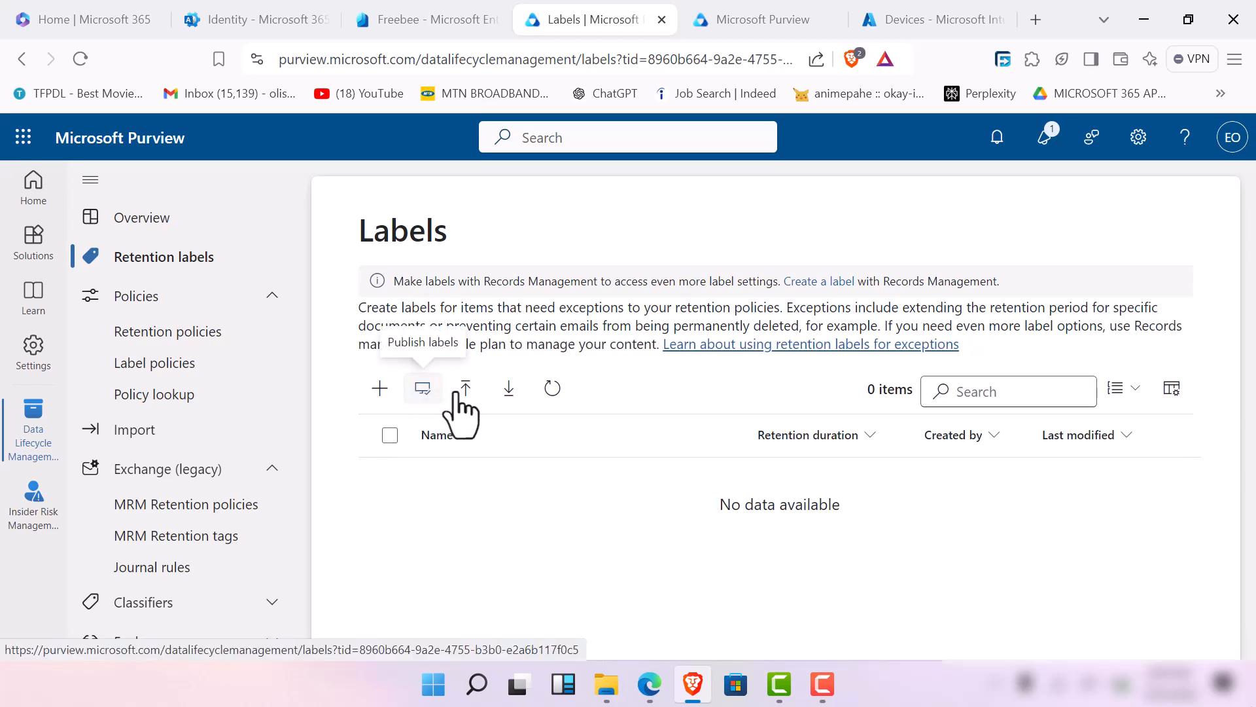
Start a new retention label, dismiss the low-battery notice and name the label "Hagital retention label".
left_click(370, 390)
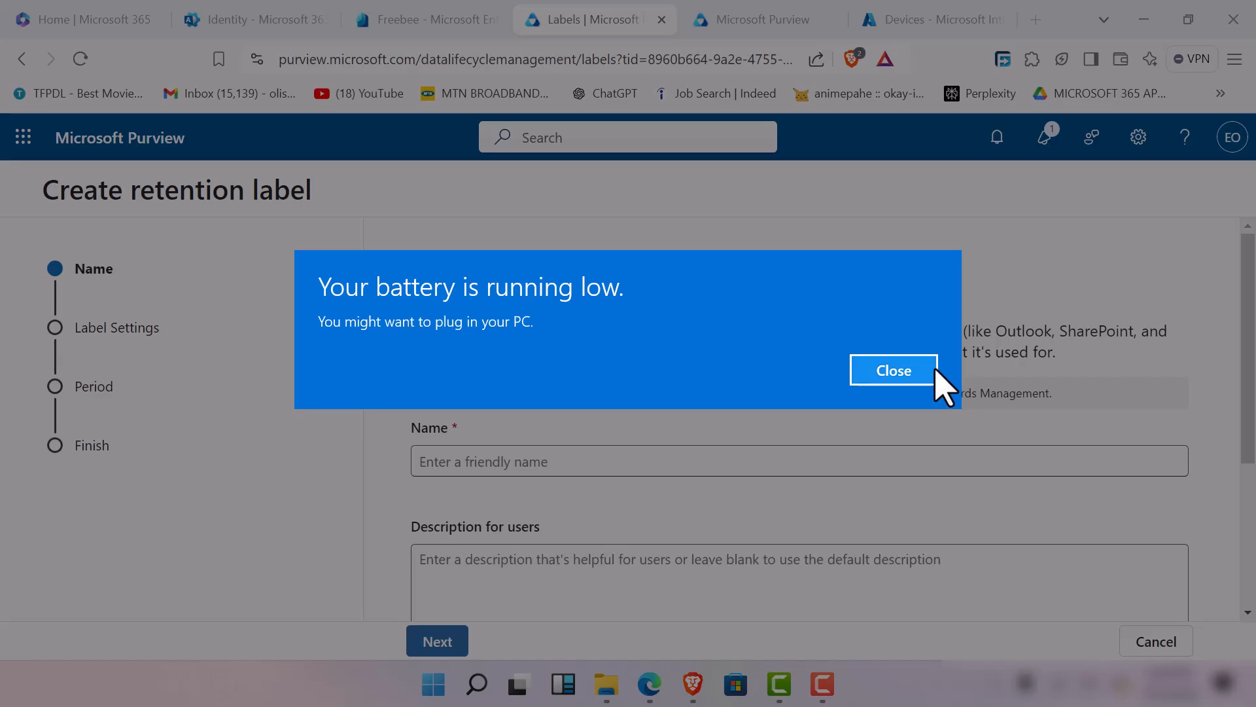
left_click(933, 371)
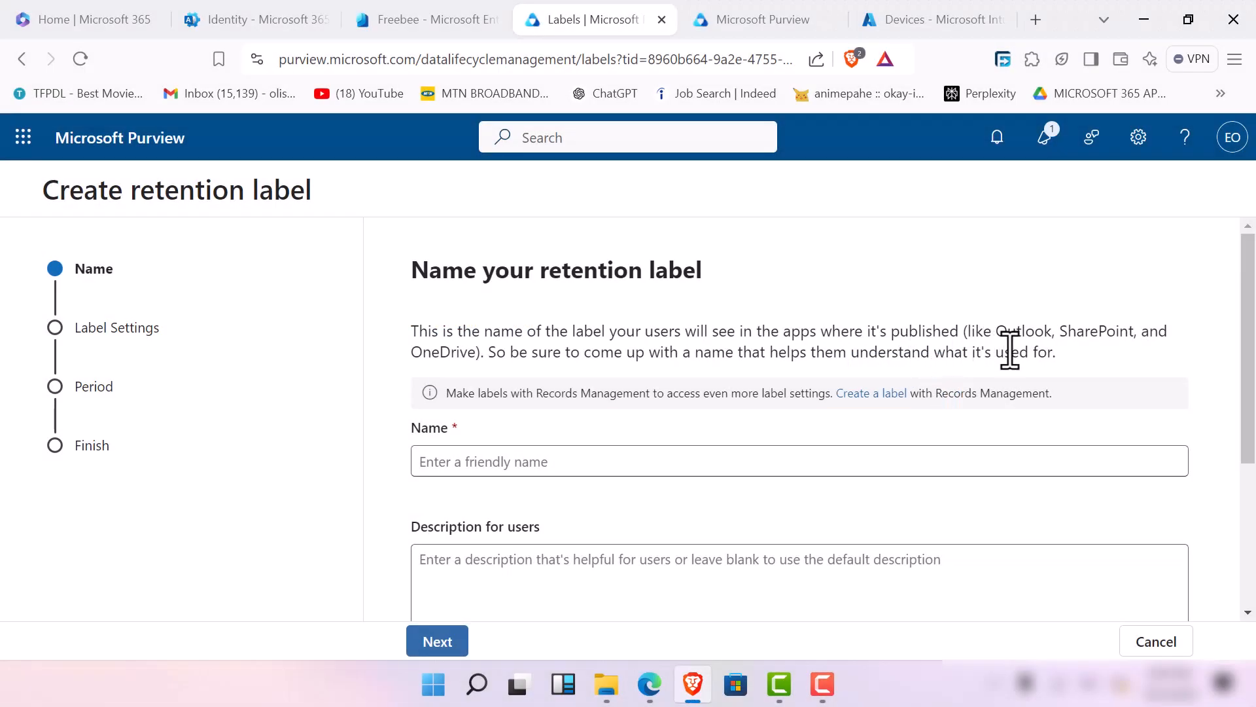
left_click(574, 465)
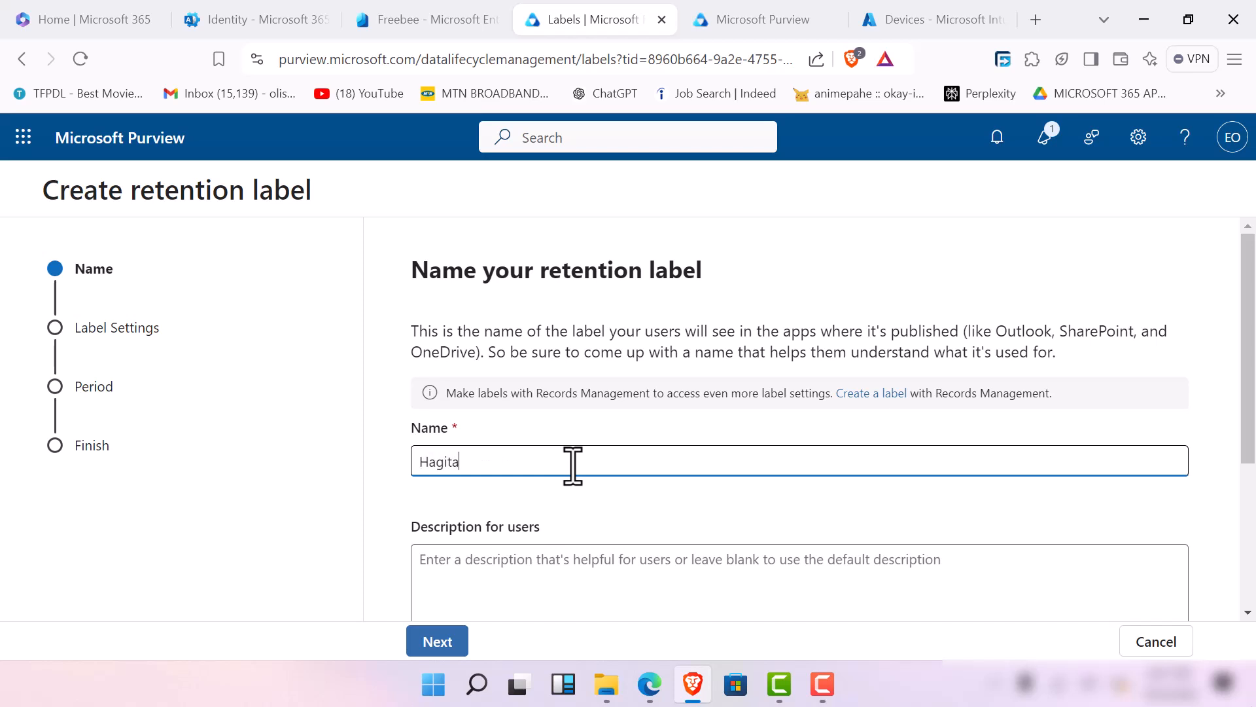
type("l")
key("BackSpace")
key("BackSpace")
key("BackSpace")
Set the user description to "for retention policies, and retention of emails and team chats / conversations in teams as well as microsoft yammer".
left_click(566, 572)
type("for rete")
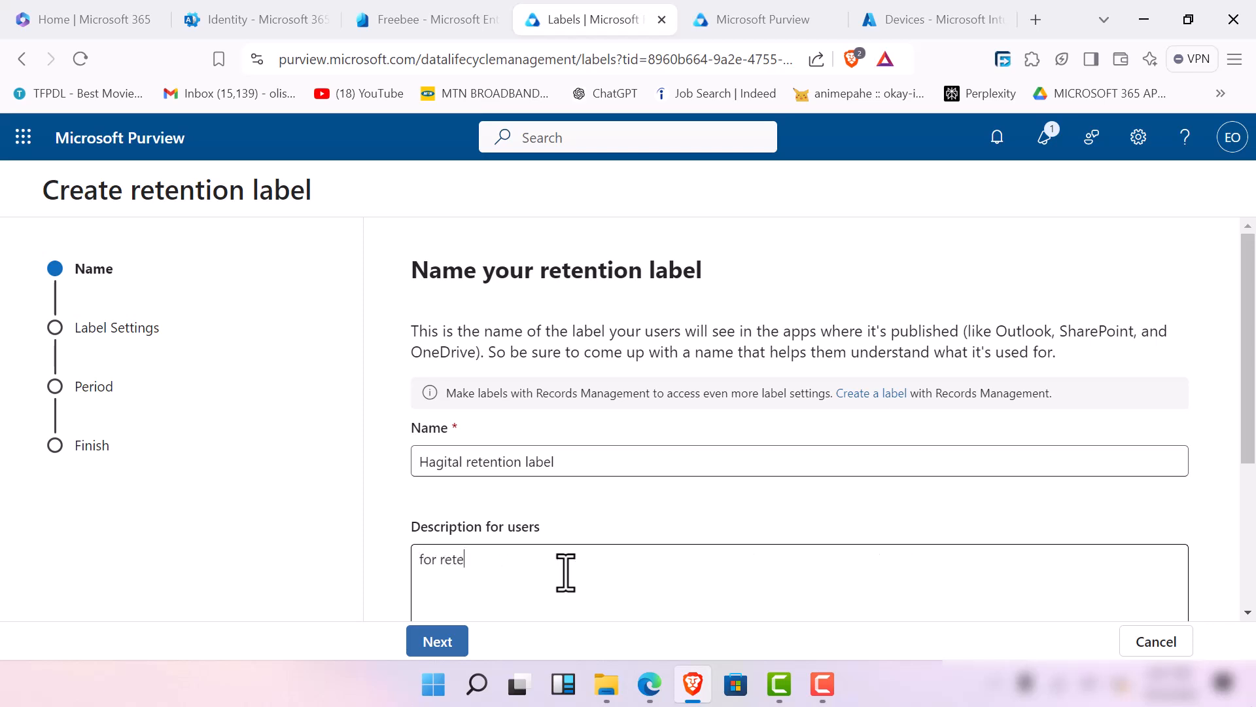
type("ntion policies, after retention of emails")
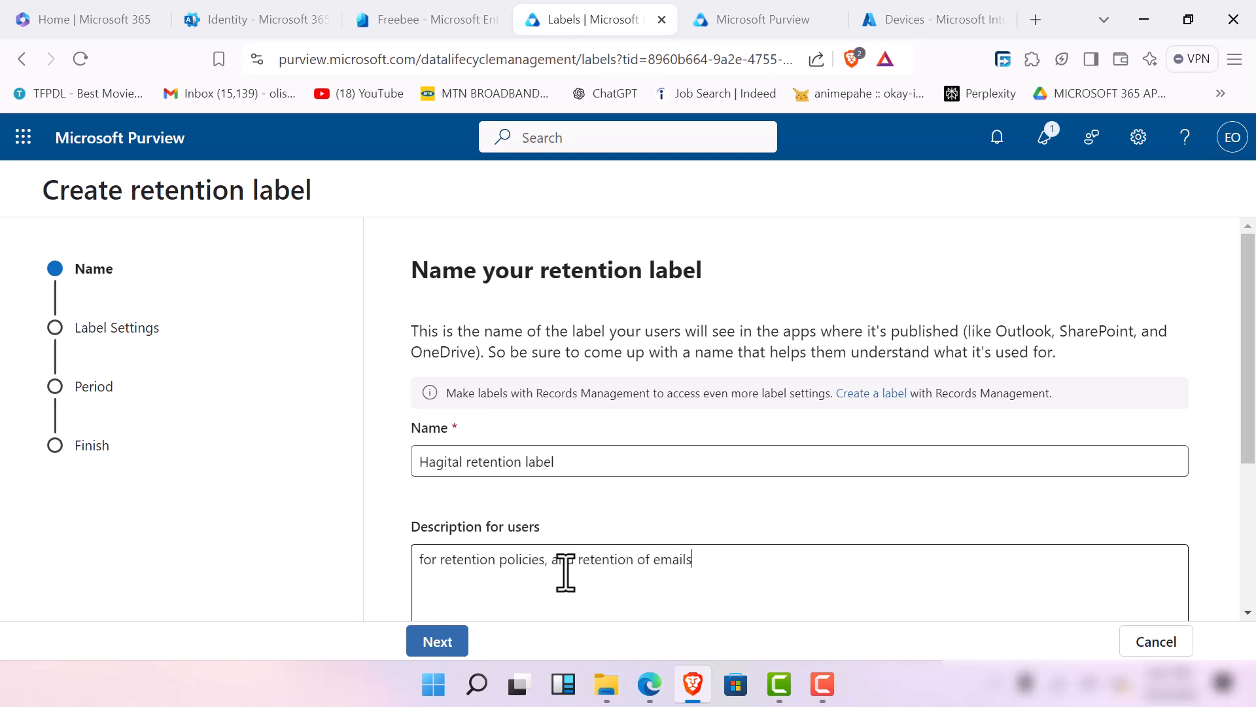
type("and team chats / conversations in teams a")
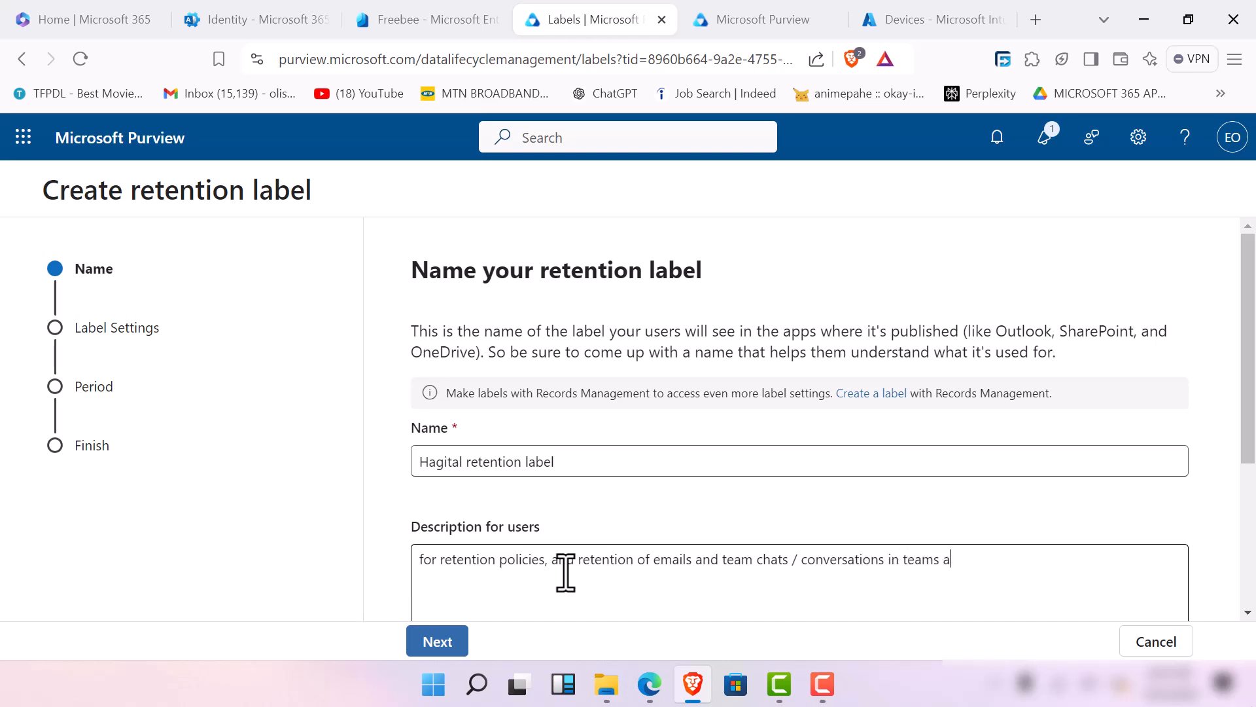
type("s wek")
type("osoft yammer")
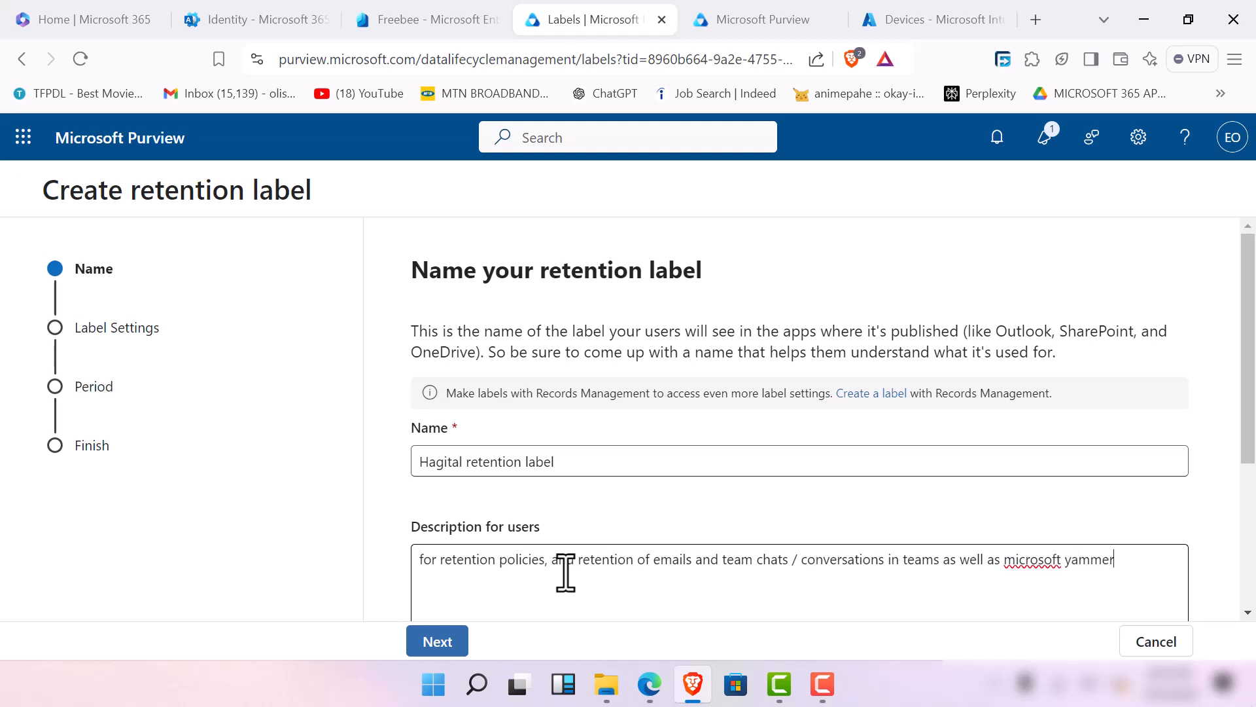
Enter an admin description of "for retention by" plus the person's name, and continue to the label settings.
scroll(566, 572, "down", 4)
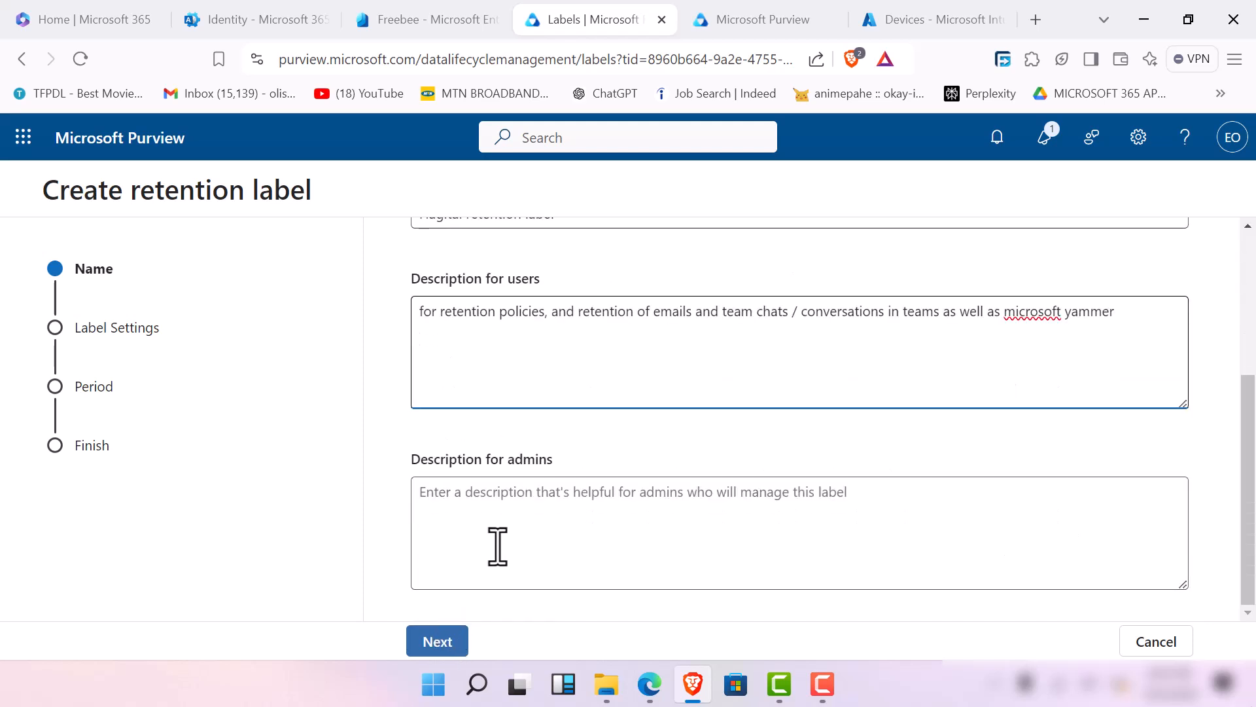
left_click(569, 490)
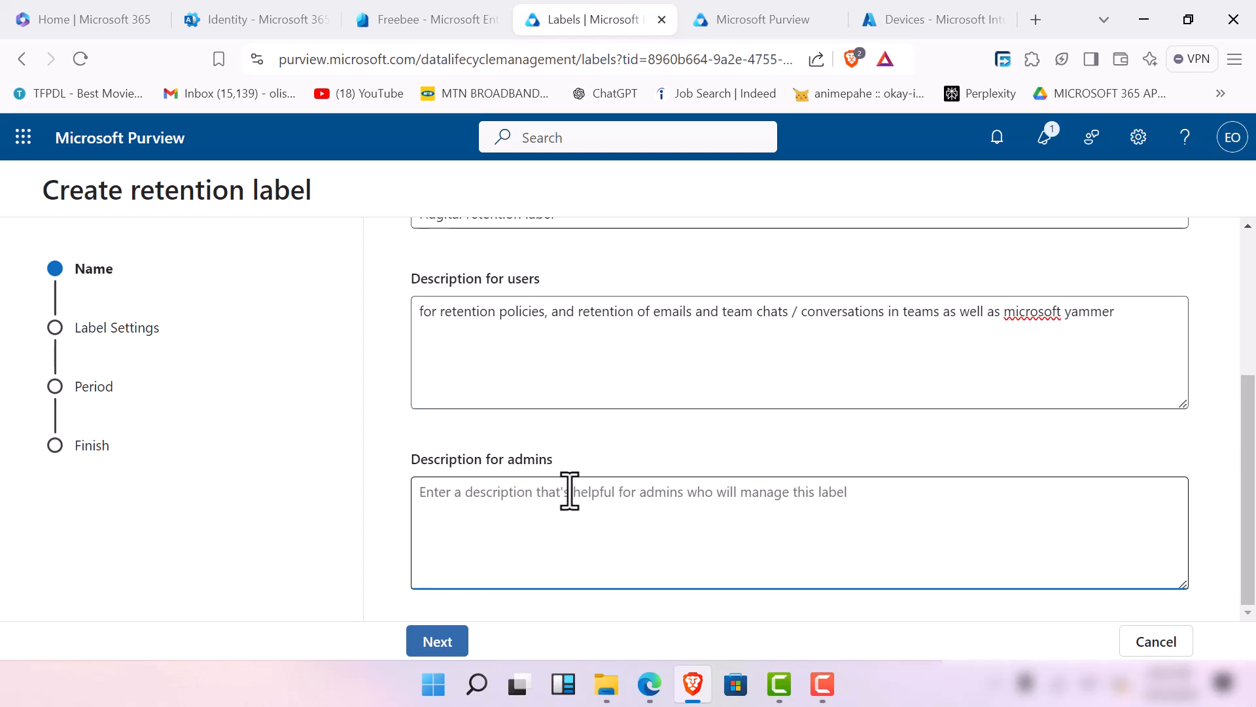
type("for retentio")
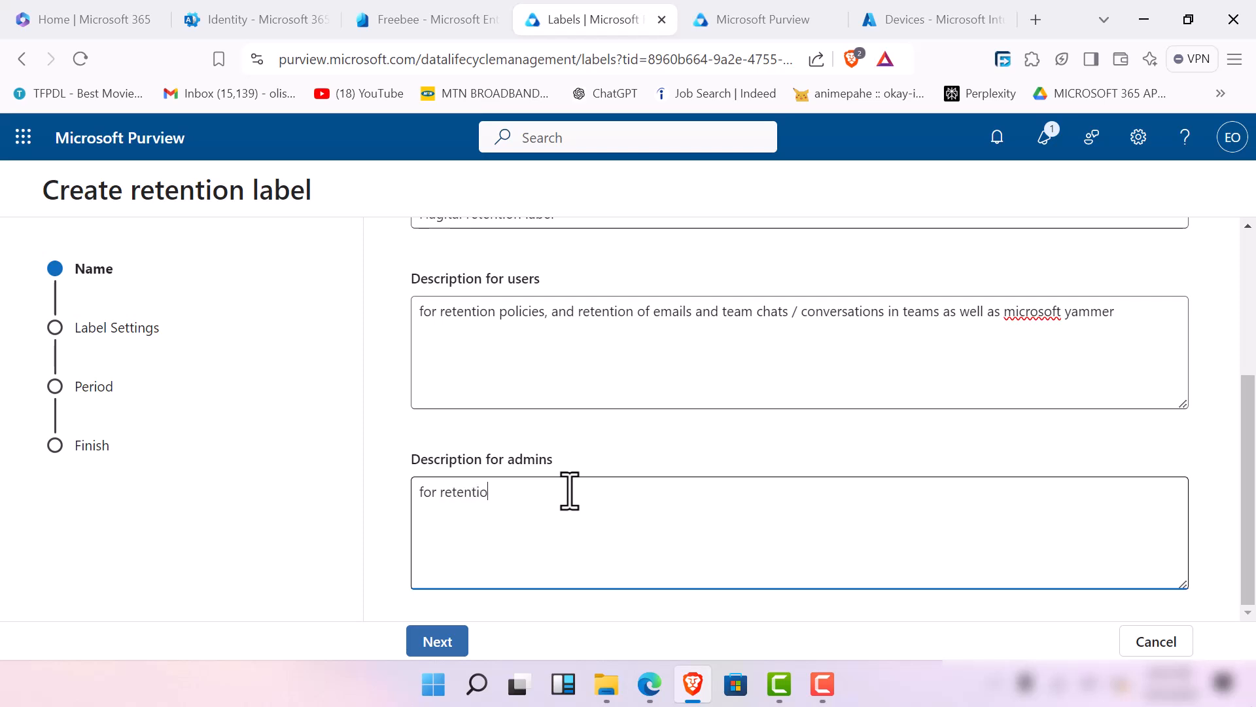
type("n by emmanuel")
left_click(431, 648)
left_click(826, 680)
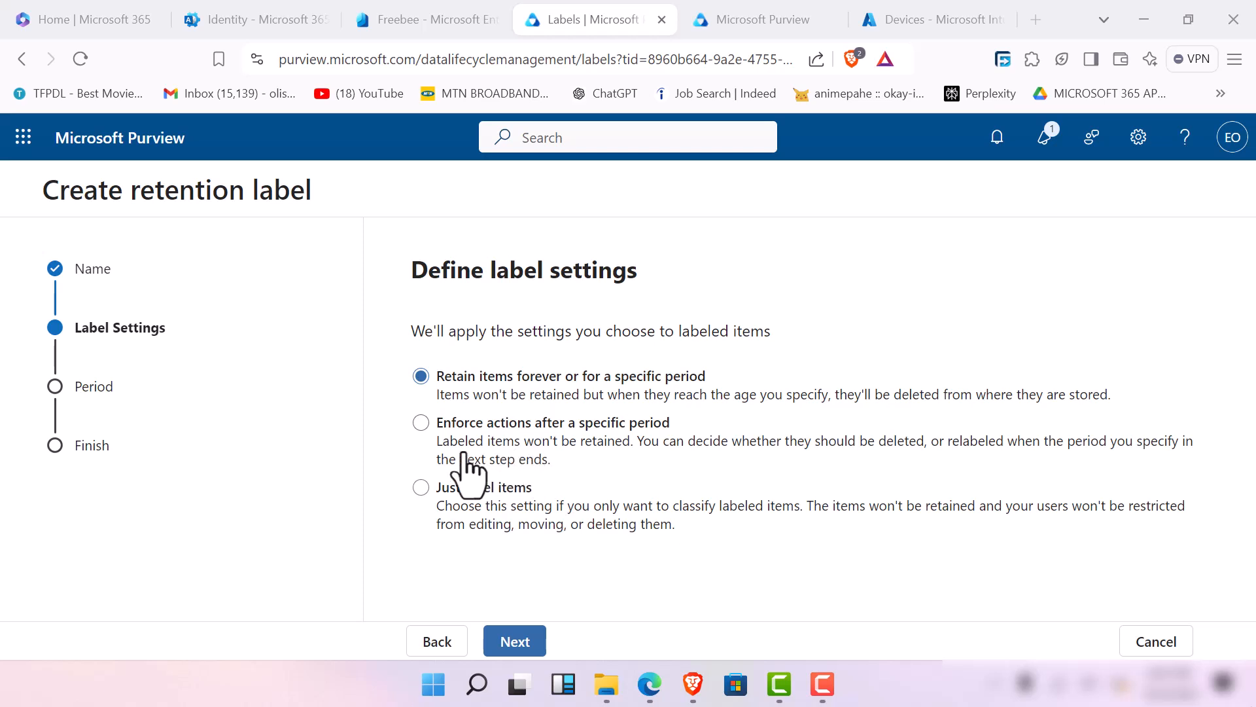
Choose "Enforce actions after a specific period" for labeled items and proceed to defining the period.
left_click(436, 430)
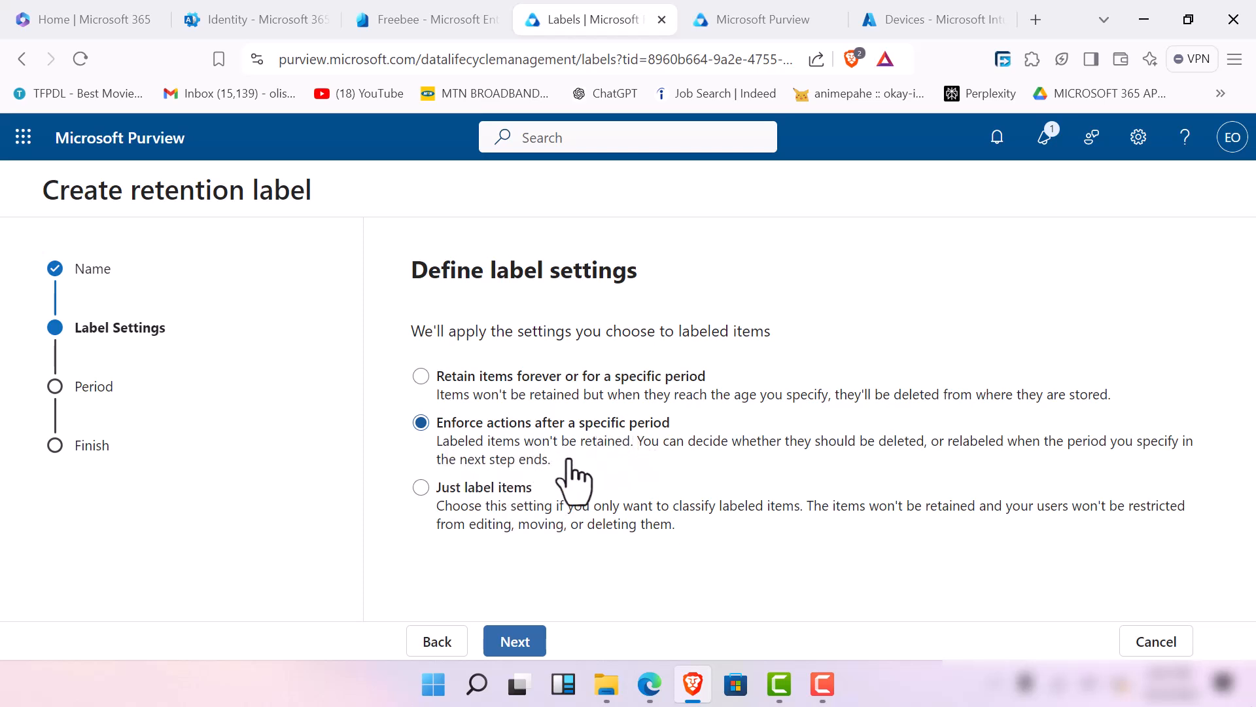
left_click(421, 376)
left_click(517, 646)
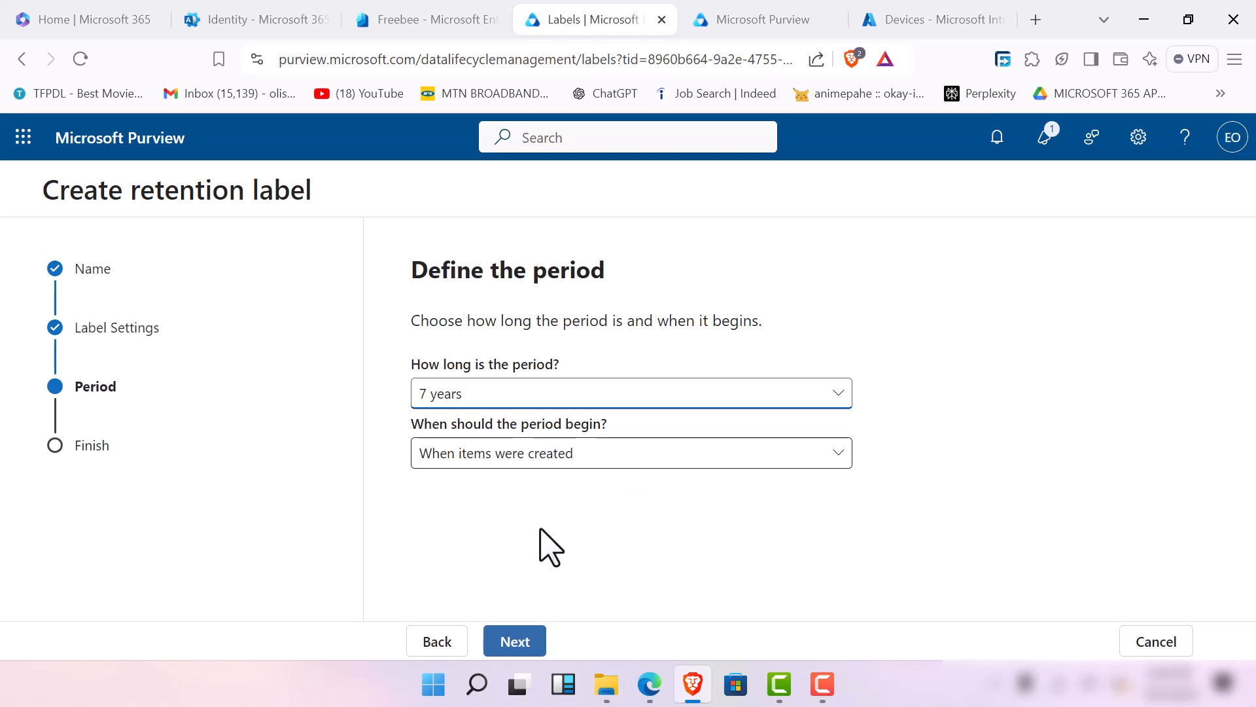
left_click(437, 643)
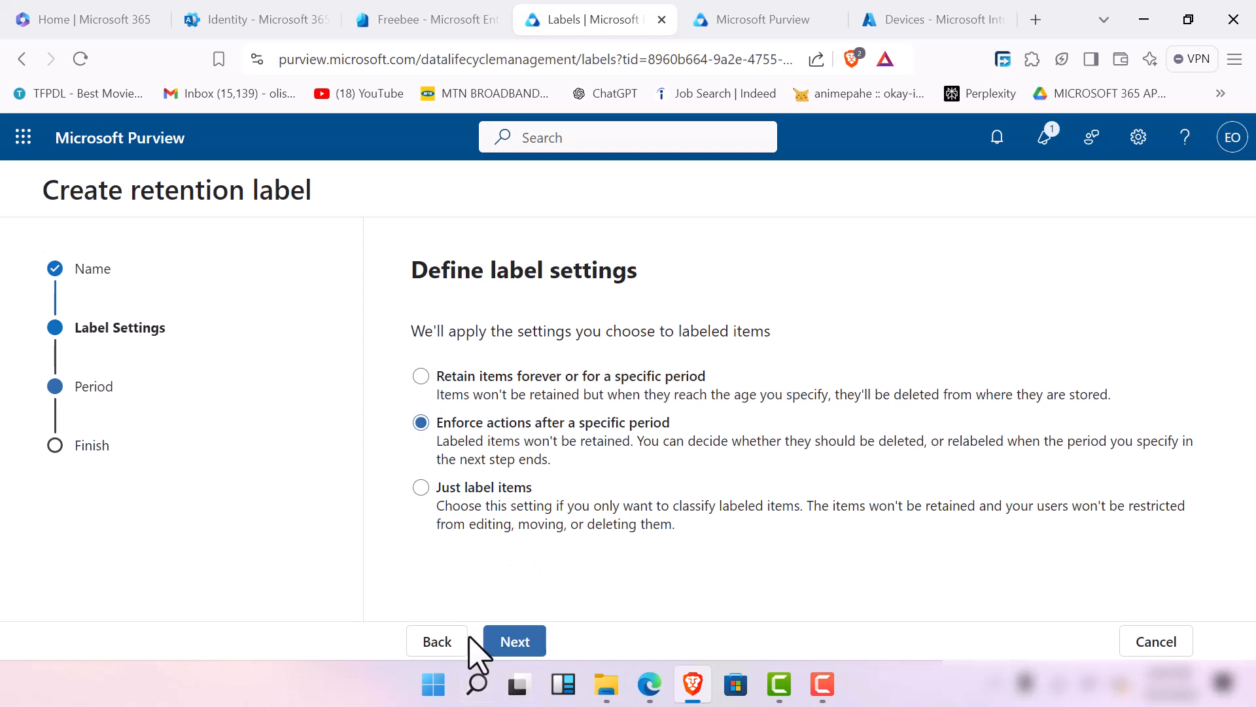
left_click(524, 651)
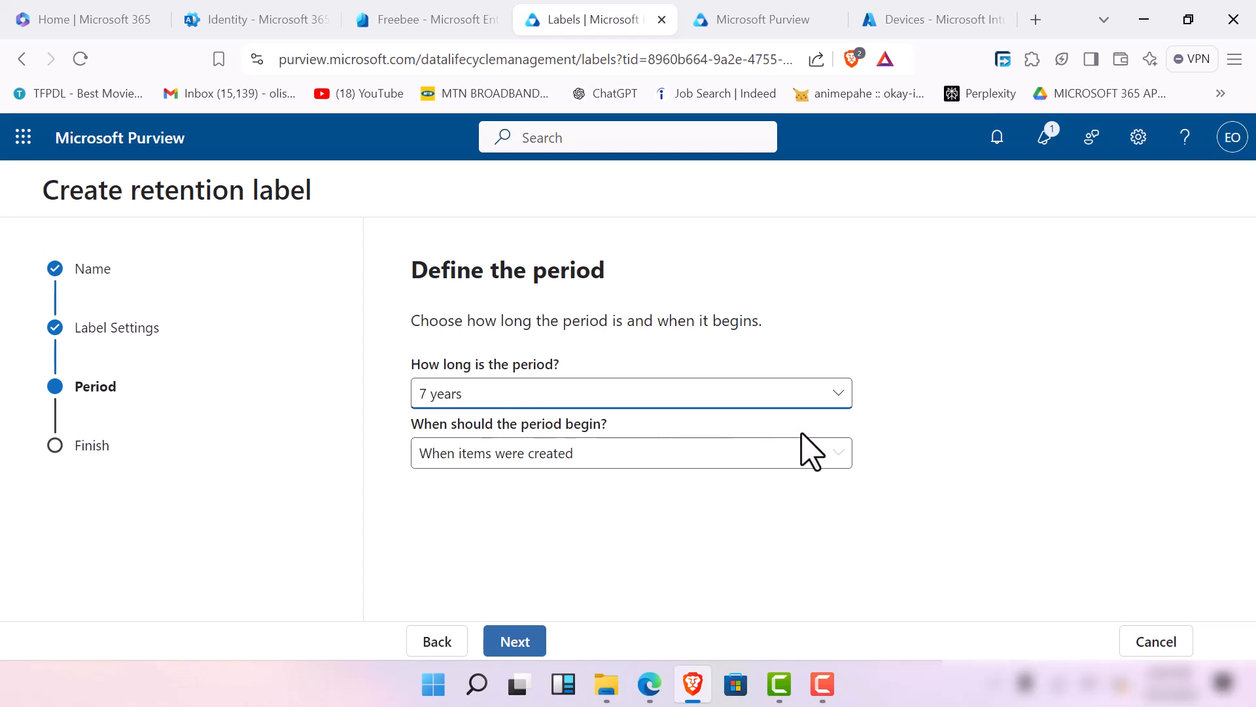
Try starting the label's 7-year period when items were labeled, and set it back to when items were created.
left_click(833, 479)
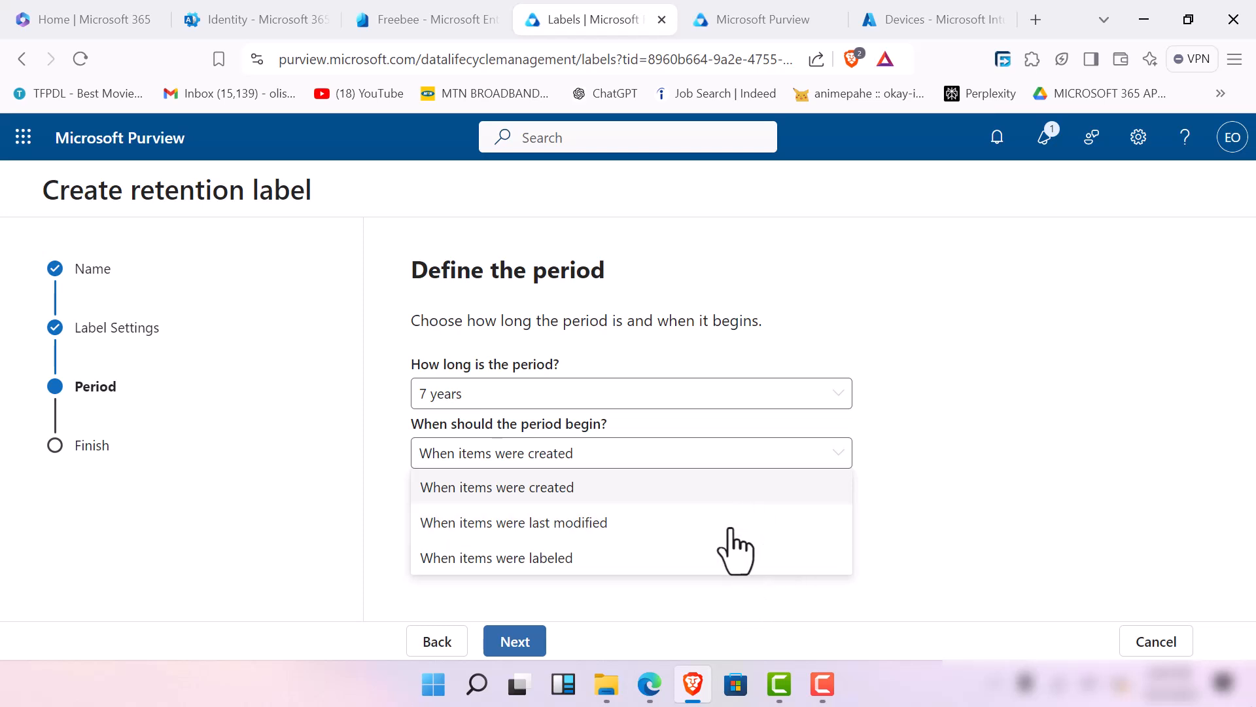
left_click(711, 566)
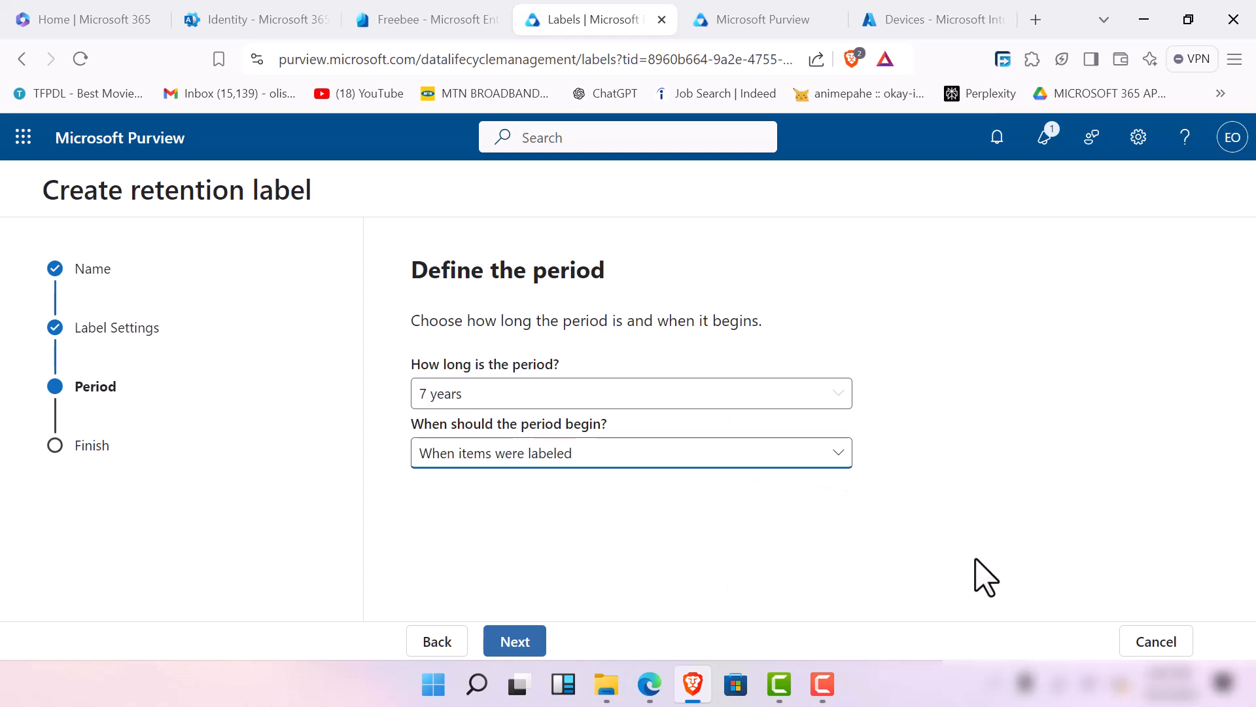
left_click(811, 460)
left_click(617, 492)
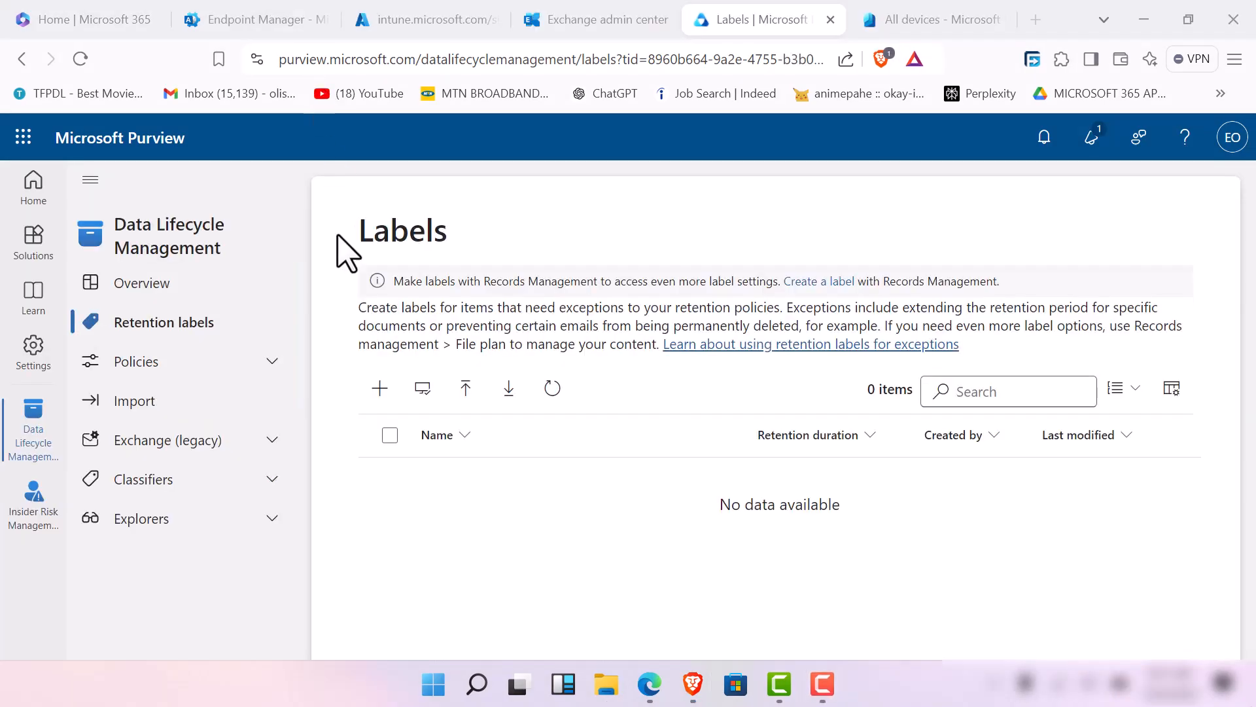
Expand the Exchange (legacy) and Policies sections and refresh the retention labels list.
left_click(829, 689)
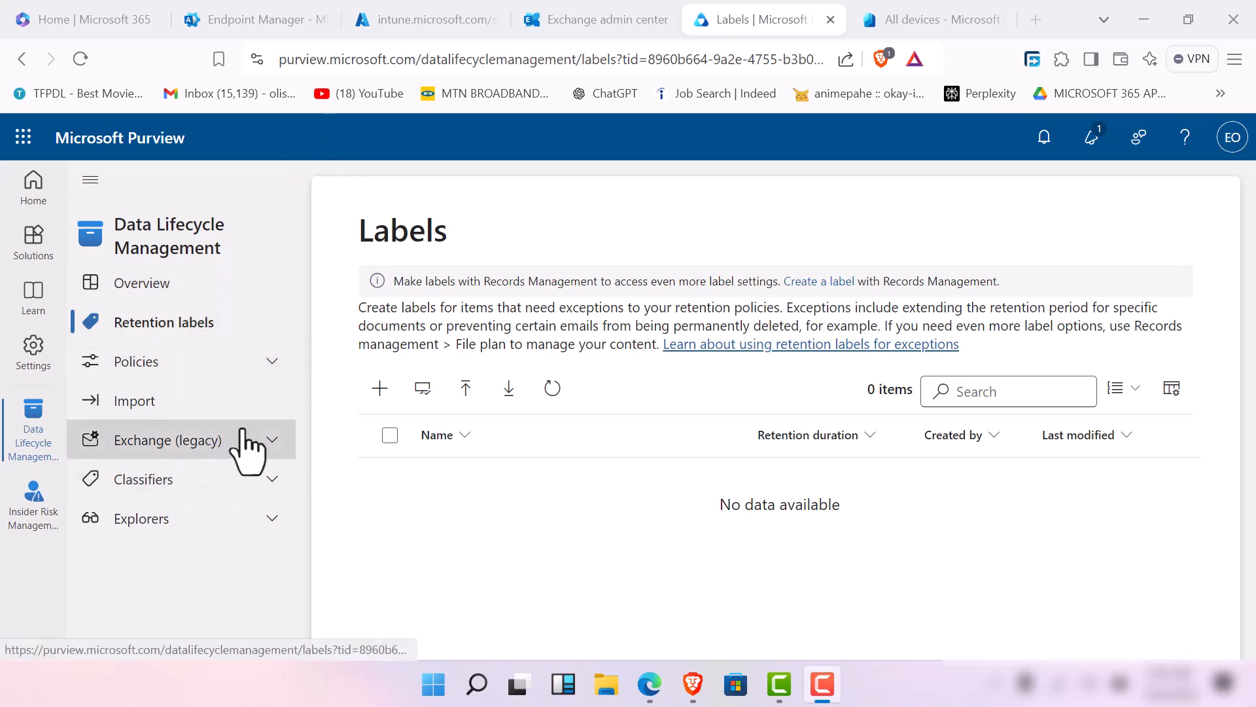
left_click(268, 447)
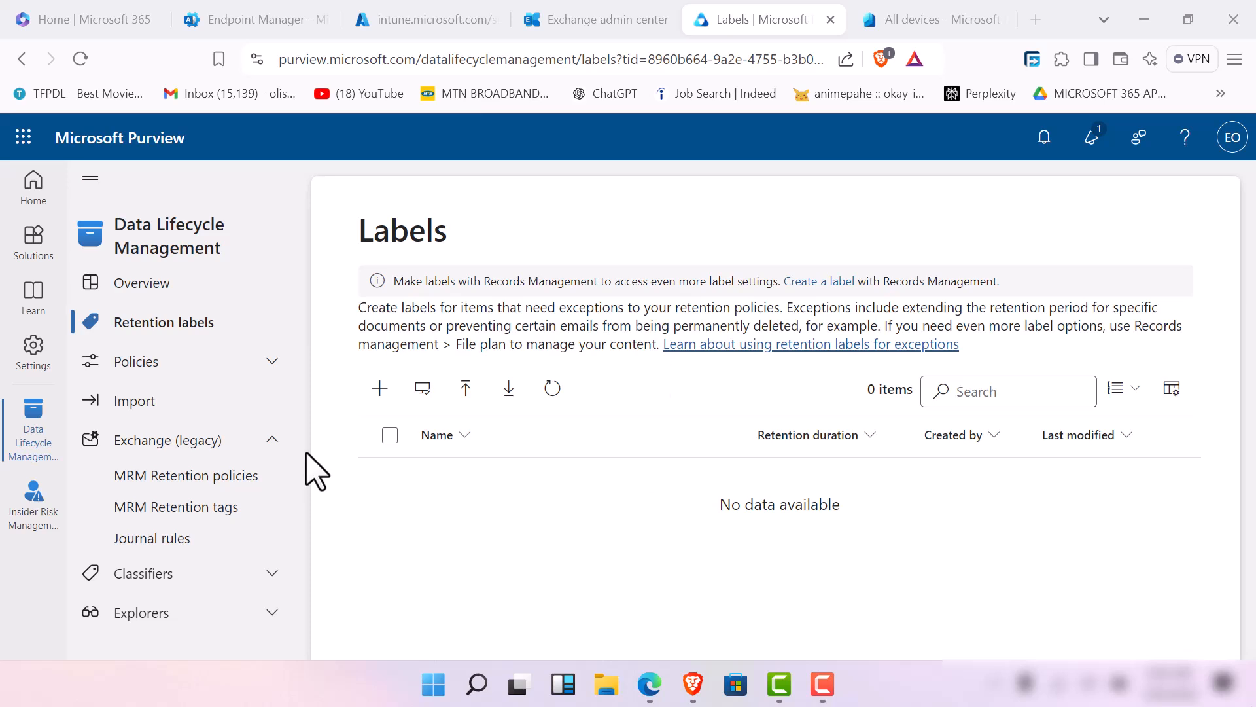
left_click(270, 368)
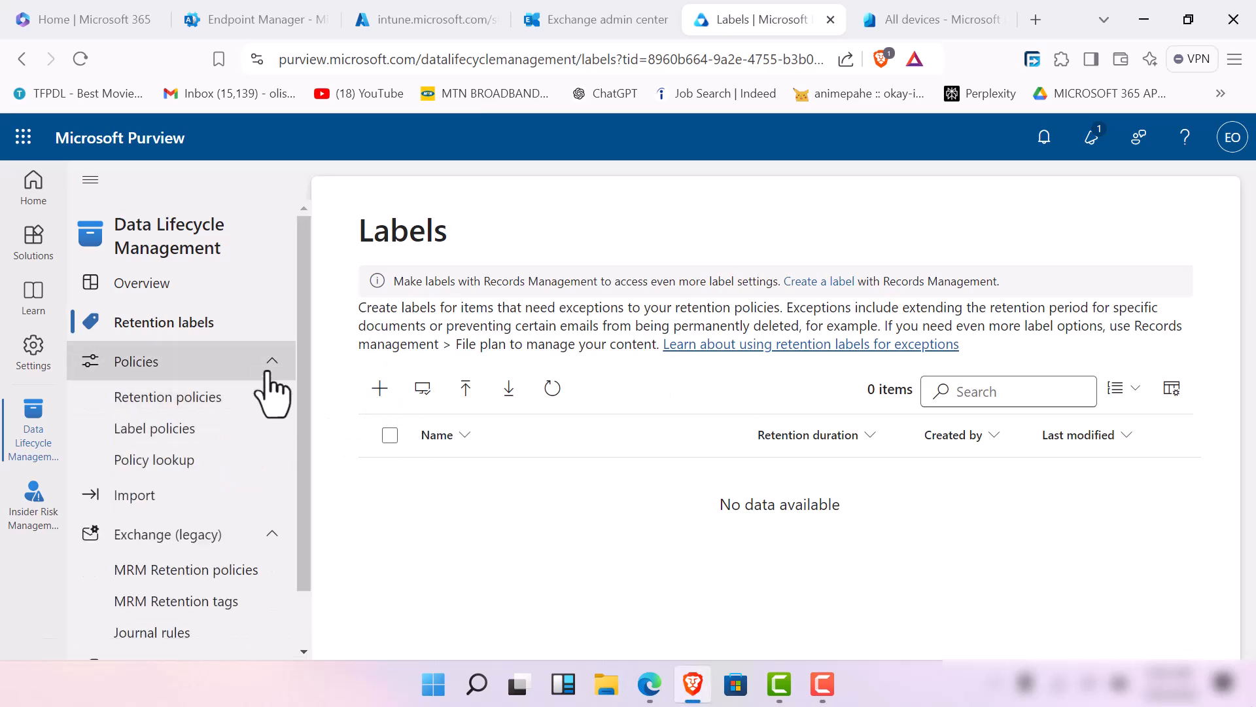
left_click(552, 388)
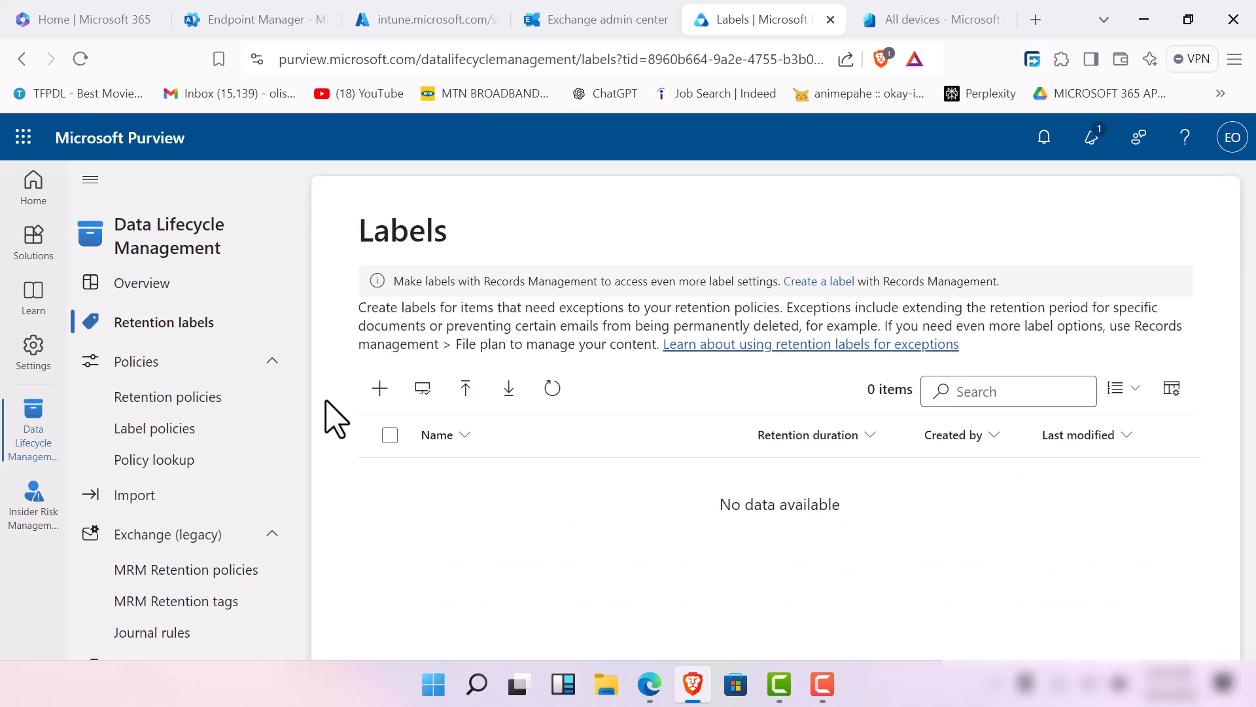
left_click(246, 404)
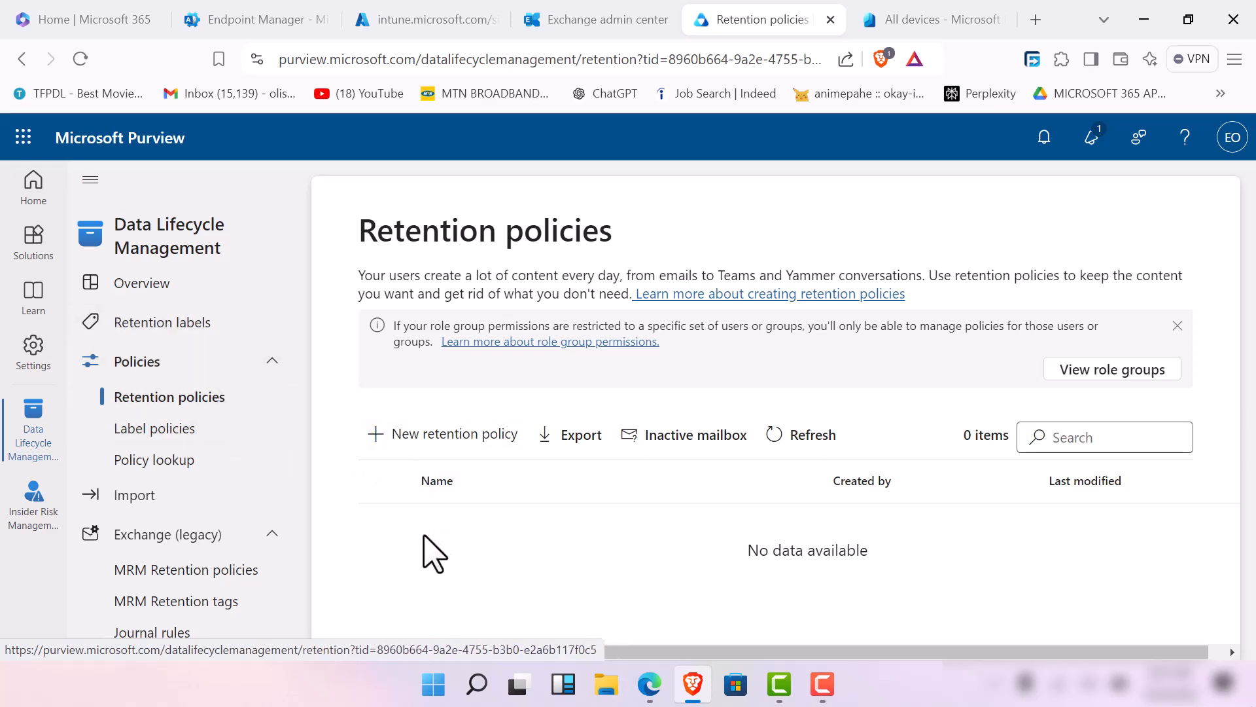
left_click(418, 437)
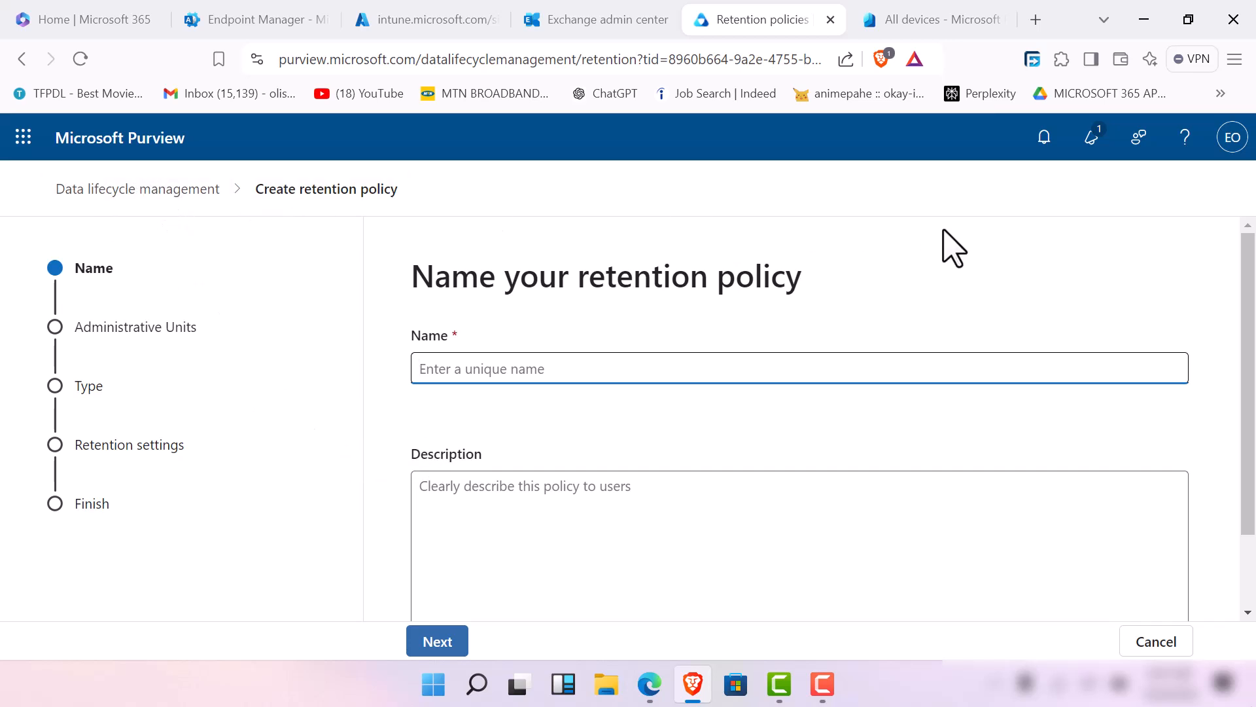
left_click(1152, 641)
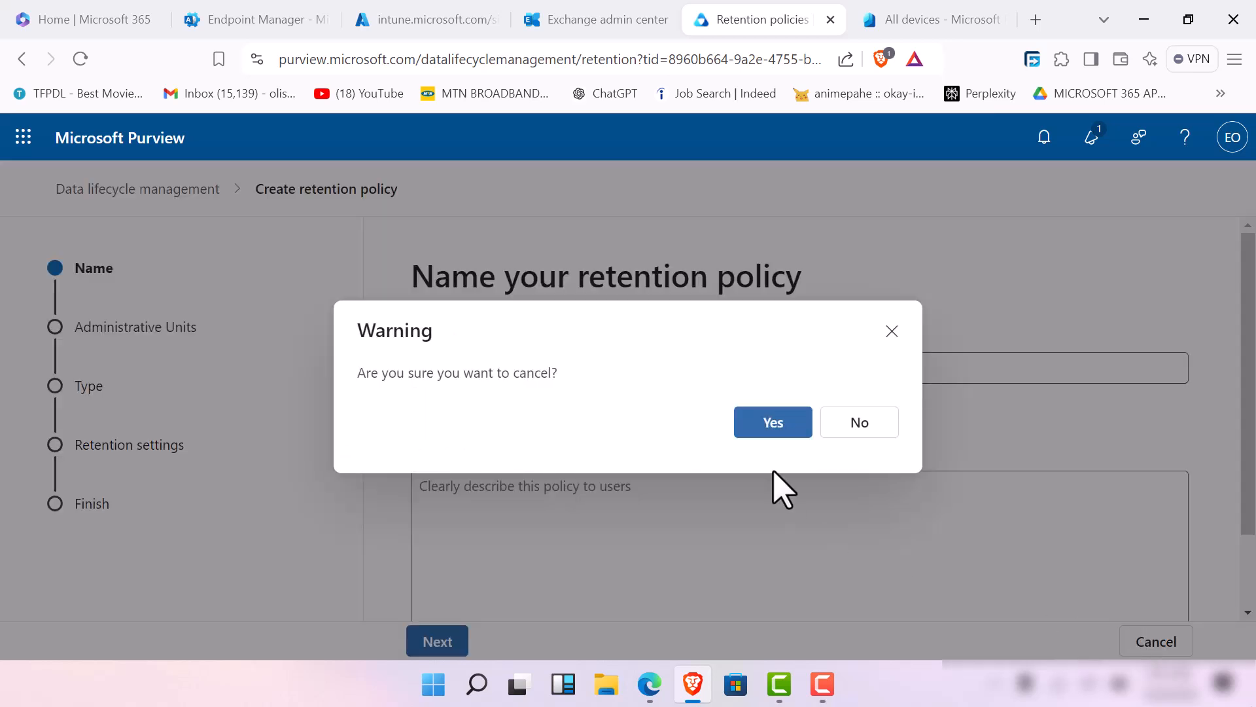
left_click(782, 425)
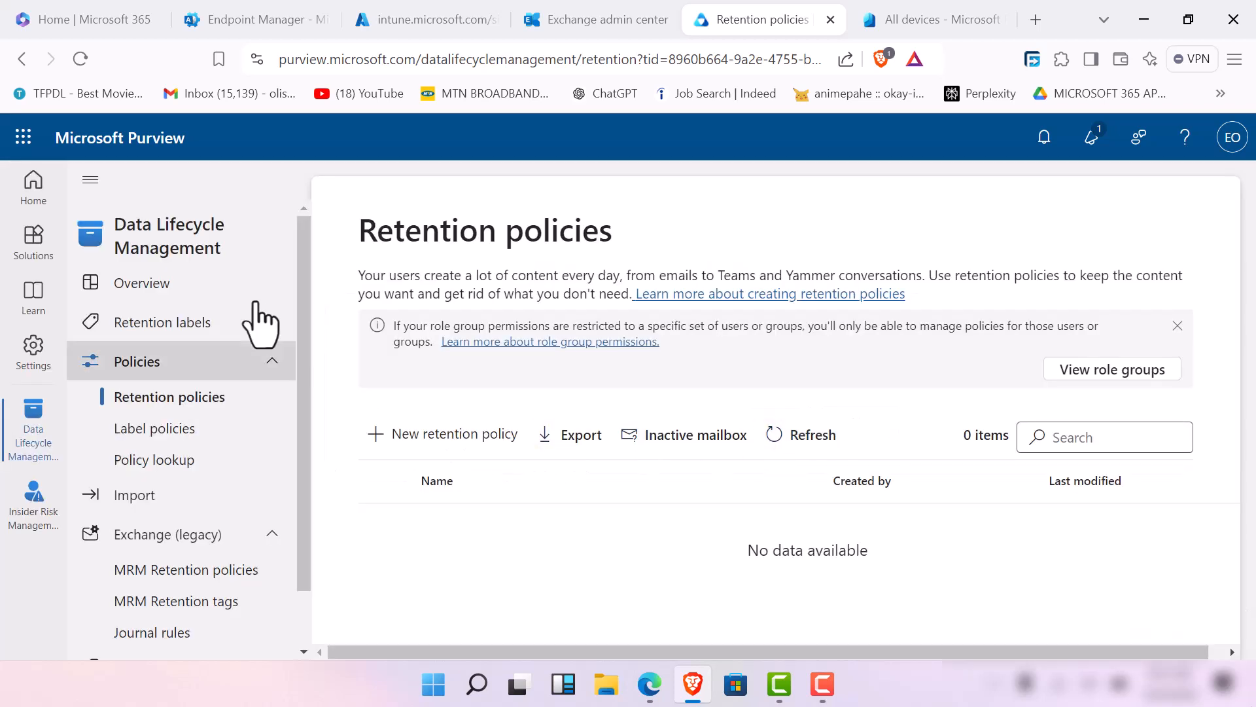
Start a new retention label and name it "hagital techsup remote retention policy for clients".
left_click(200, 320)
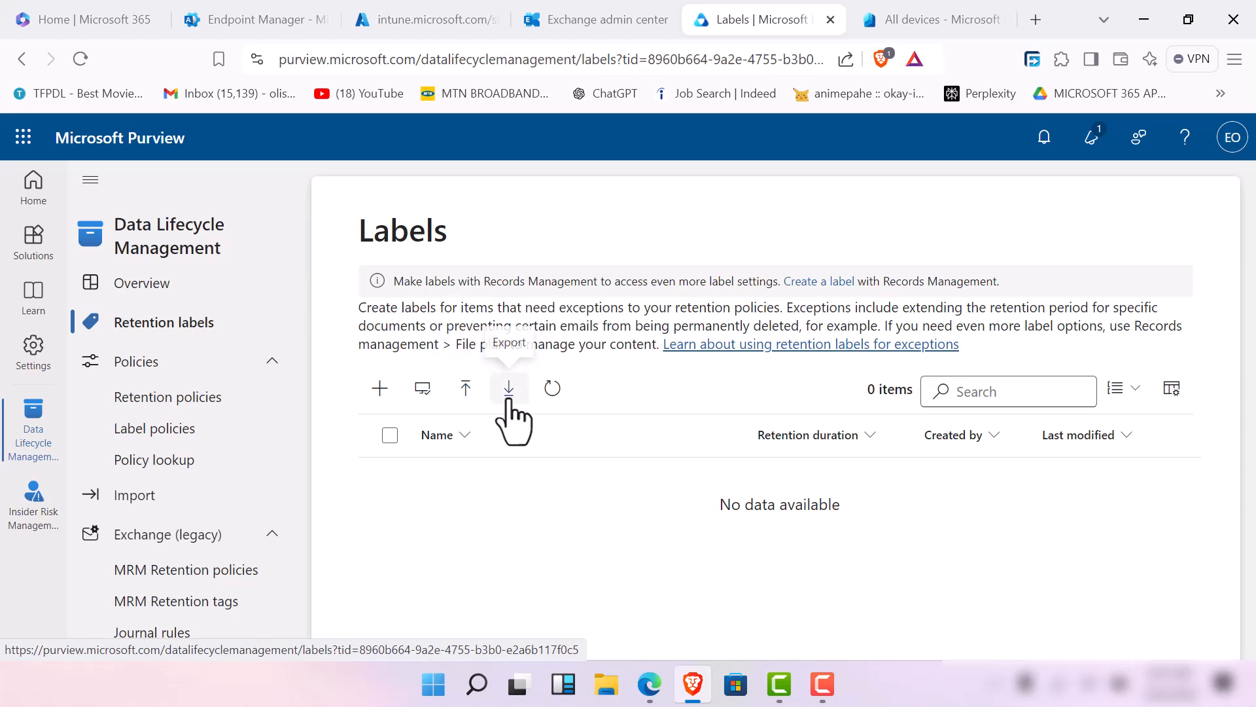
left_click(367, 399)
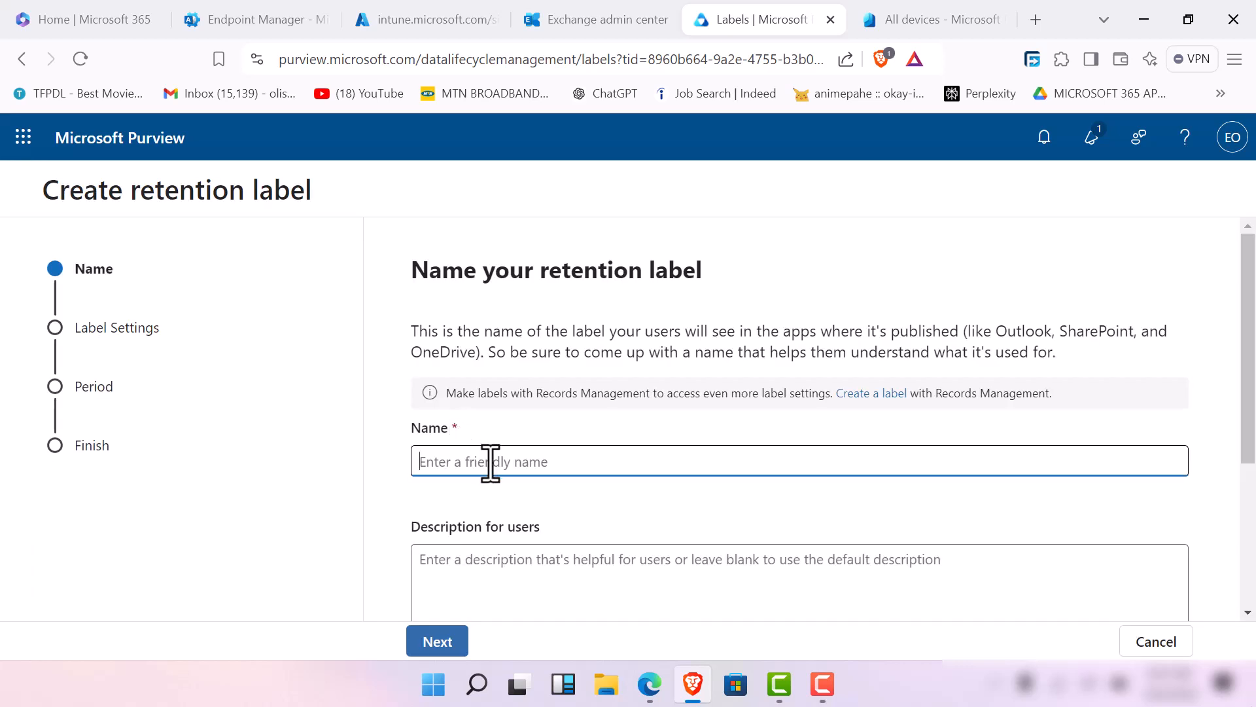
type("hagital techsup")
key("BackSpace")
type("no")
key("BackSpace")
type("movte retntio")
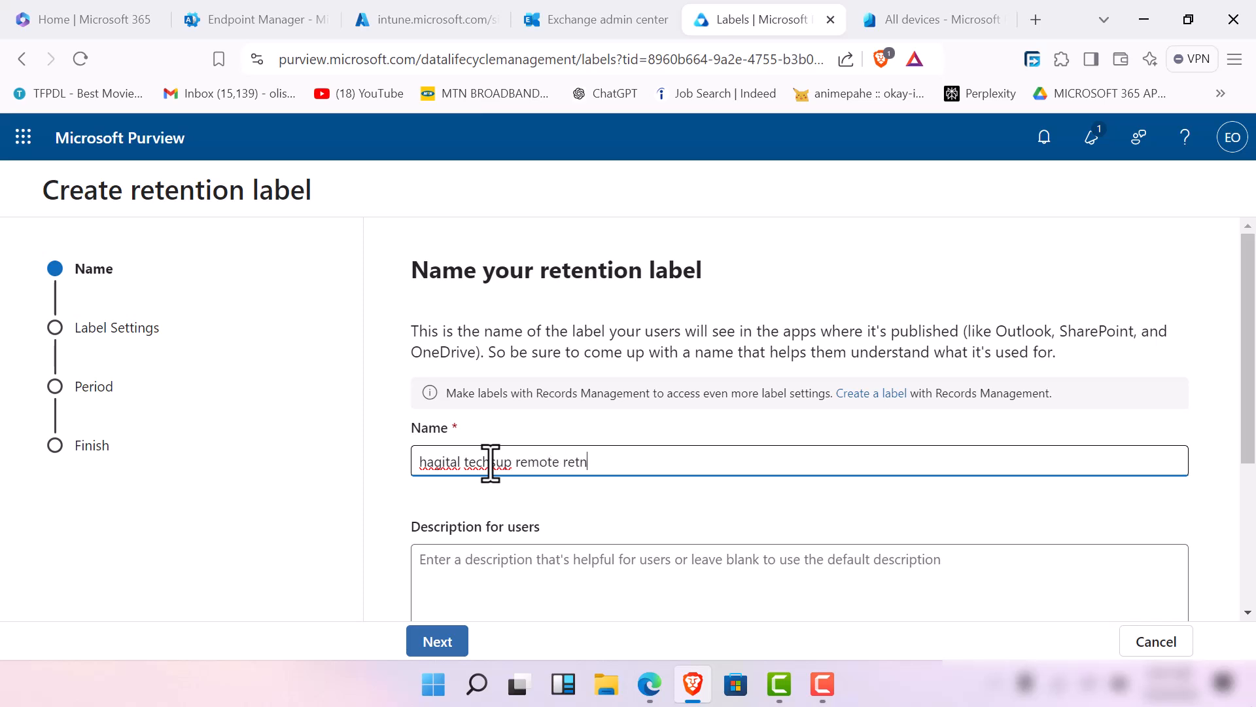
key("BackSpace")
key("BackSpace")
key("BackSpace")
key("BackSpace")
type("ention policy for clin")
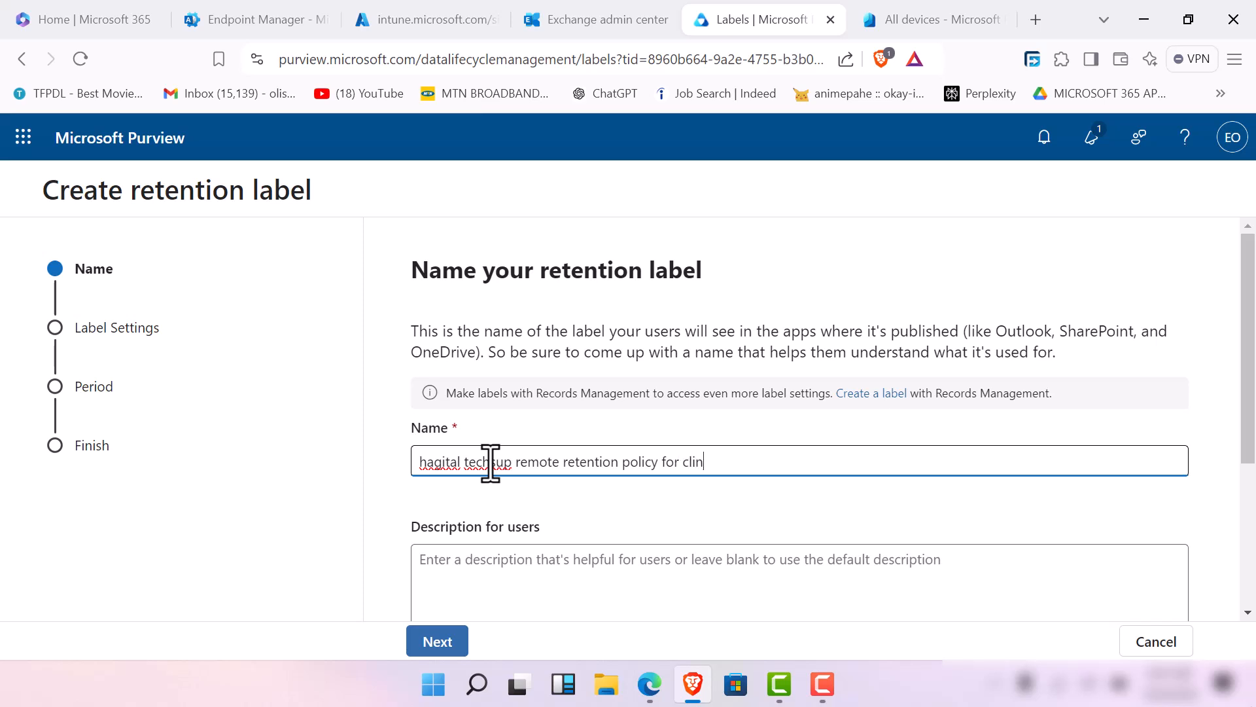
type("e")
key("BackSpace")
key("BackSpace")
type("ents")
key("BackSpace")
key("BackSpace")
type("n")
Enter "this is retention label to be published for one drive and exchange for users" as the label's description for users.
left_click(466, 582)
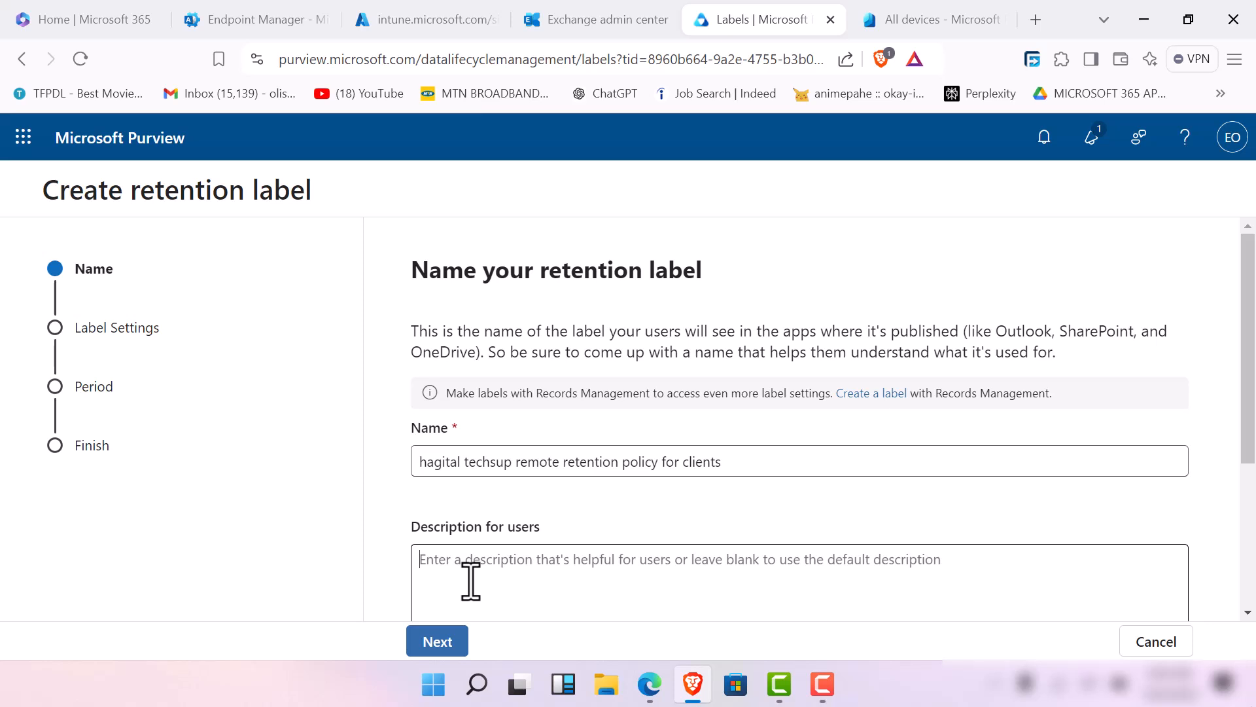
type("thisi")
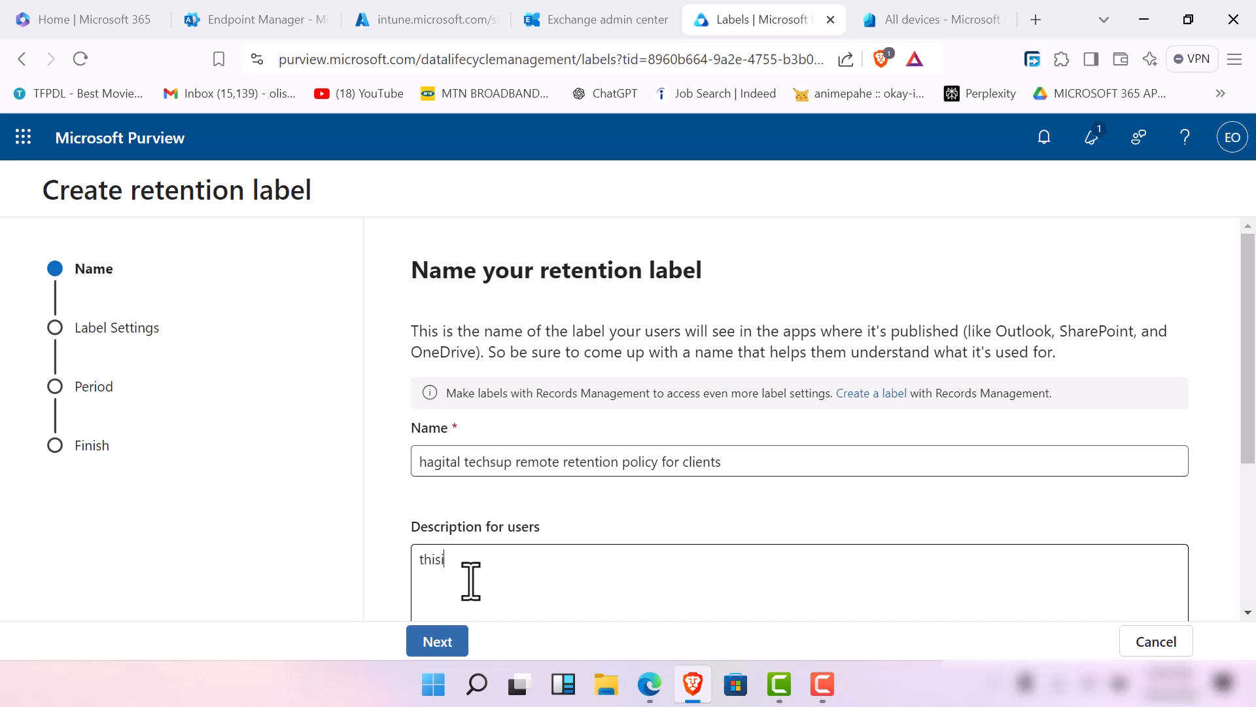
key("BackSpace")
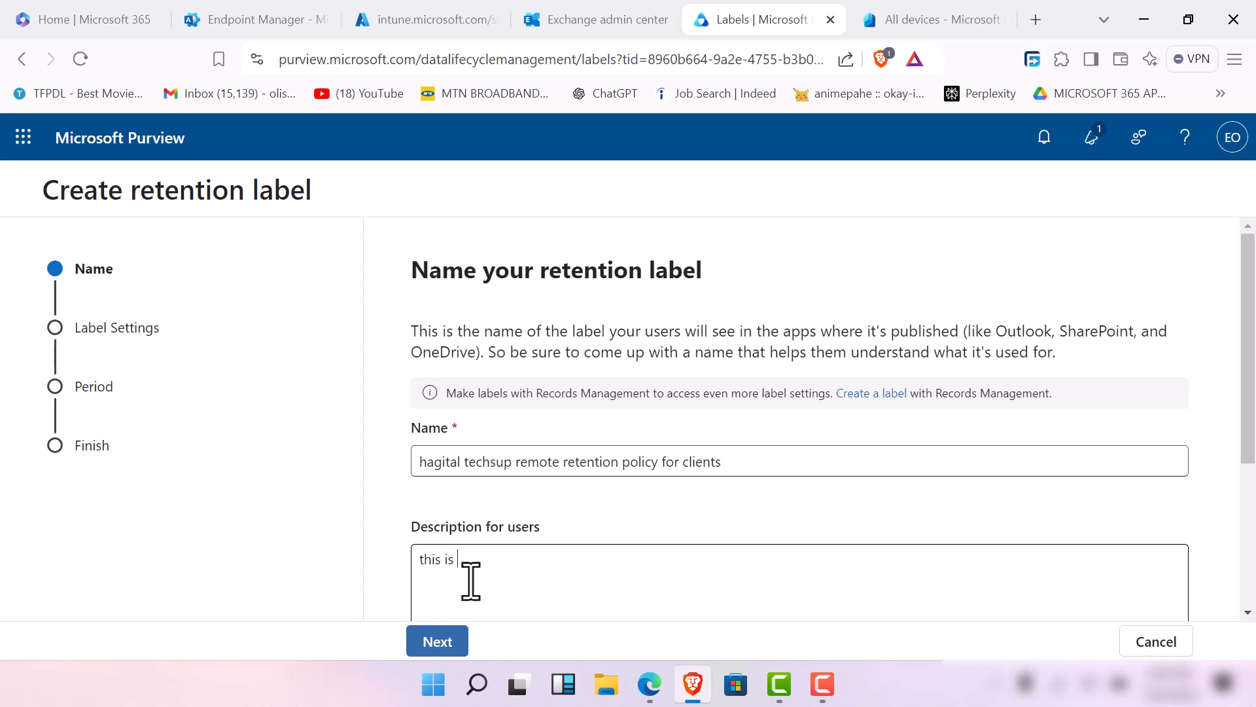
type("is retention label to be pu")
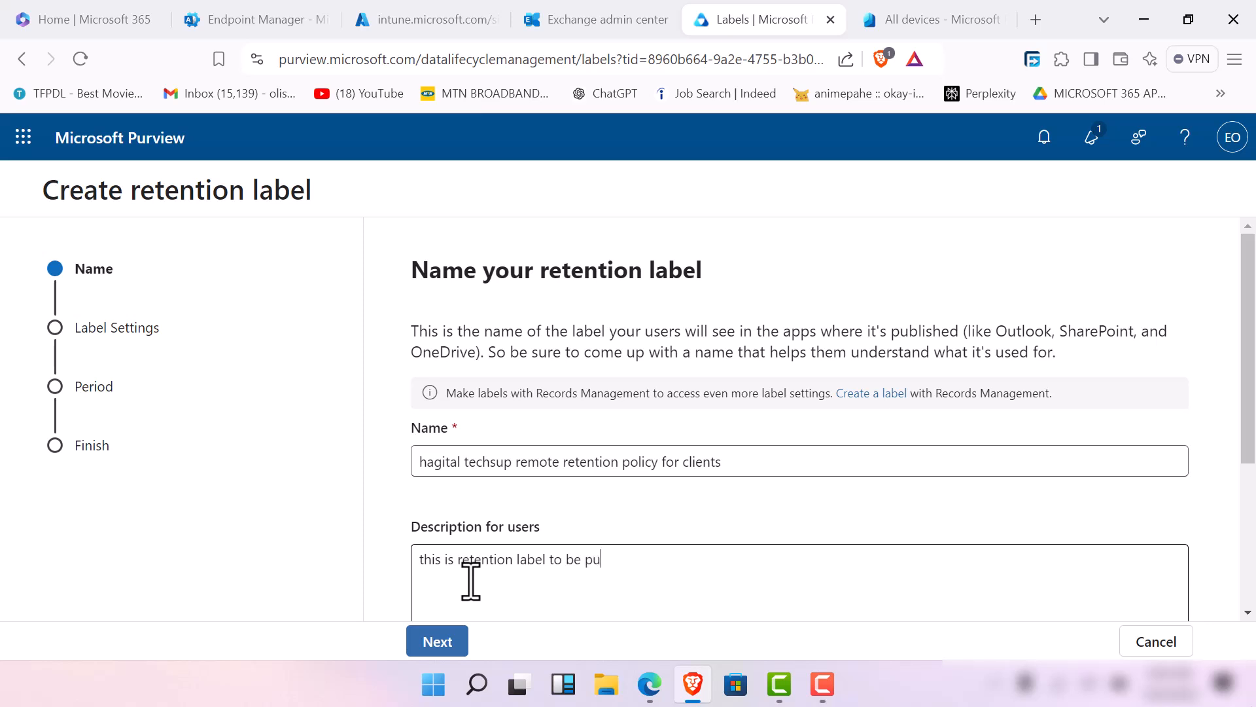
type("blished for one drove")
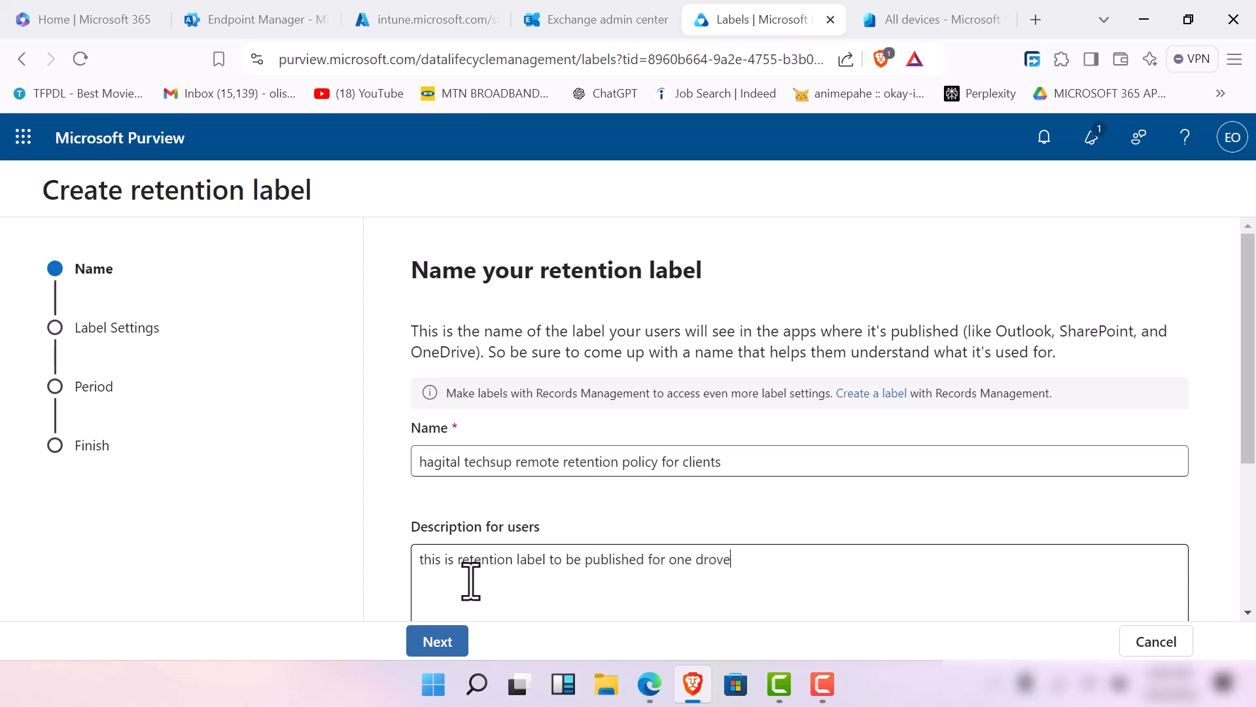
key("BackSpace")
key("BackSpace")
key("BackSpace")
type("ive and exchange")
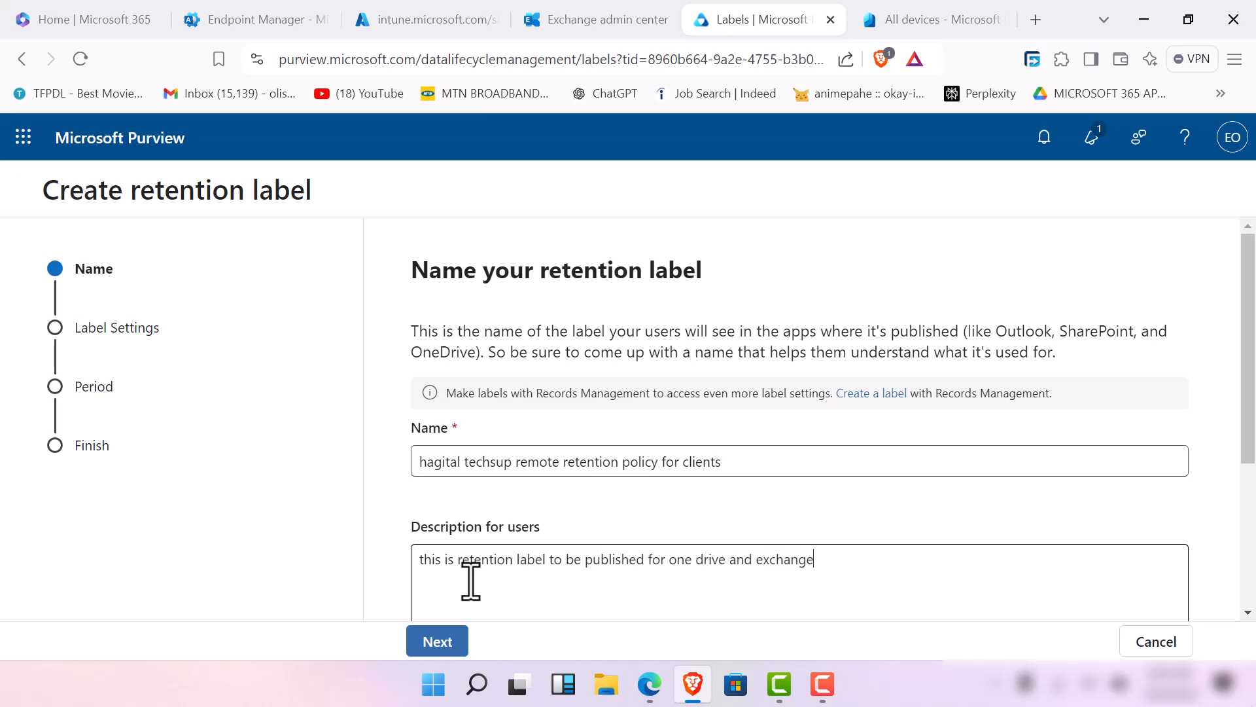
type(" for users")
Enter "this is for files in techsup" as the description for admins and continue to the label settings.
scroll(510, 552, "down", 4)
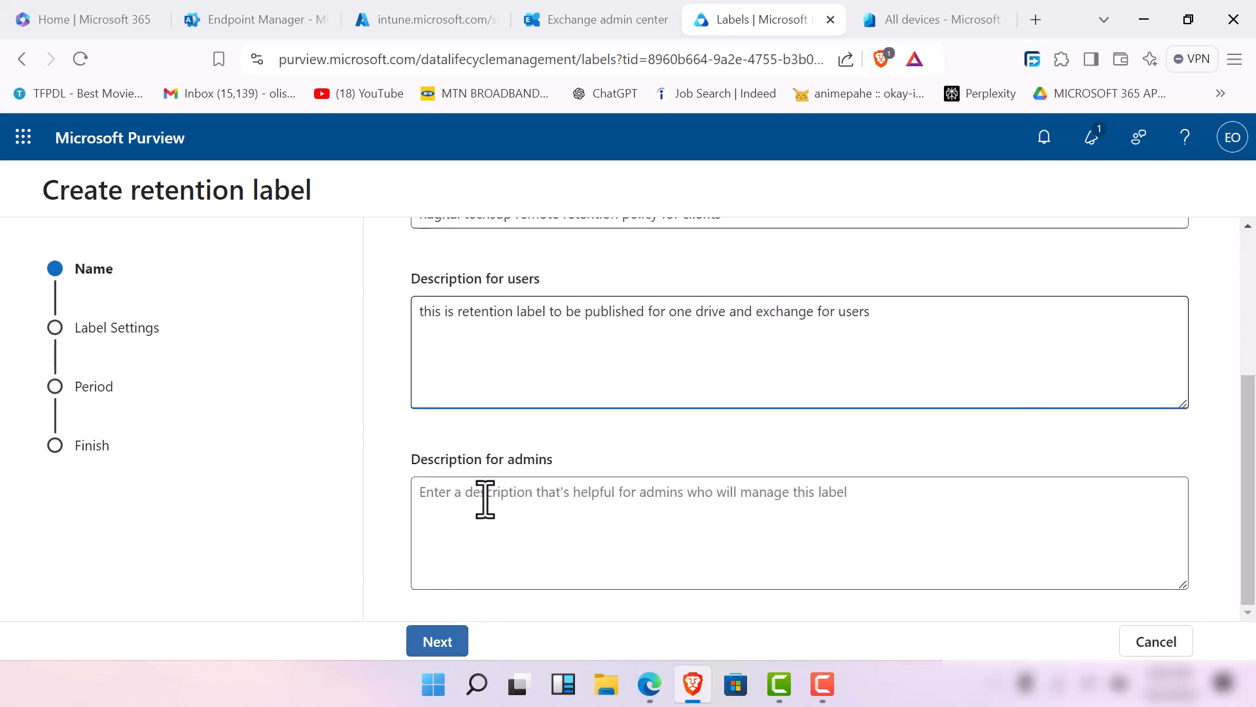
left_click(488, 495)
type("this i")
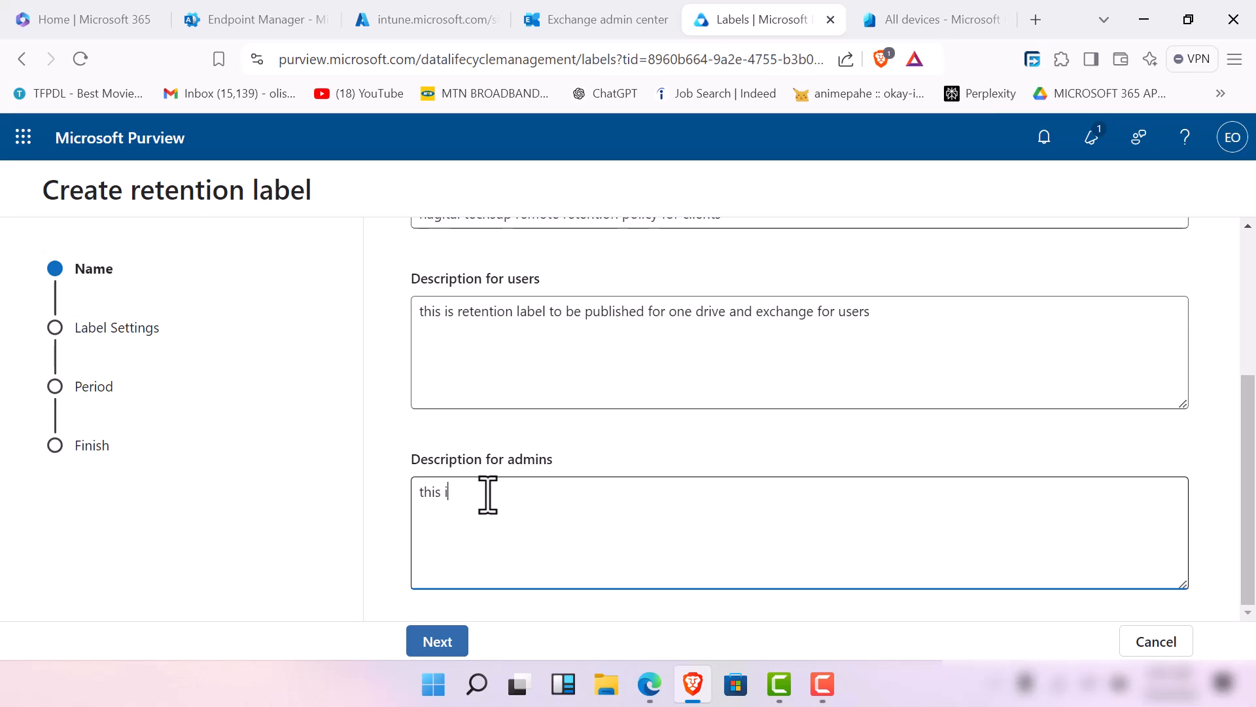
type("s for files in techsup")
left_click(459, 651)
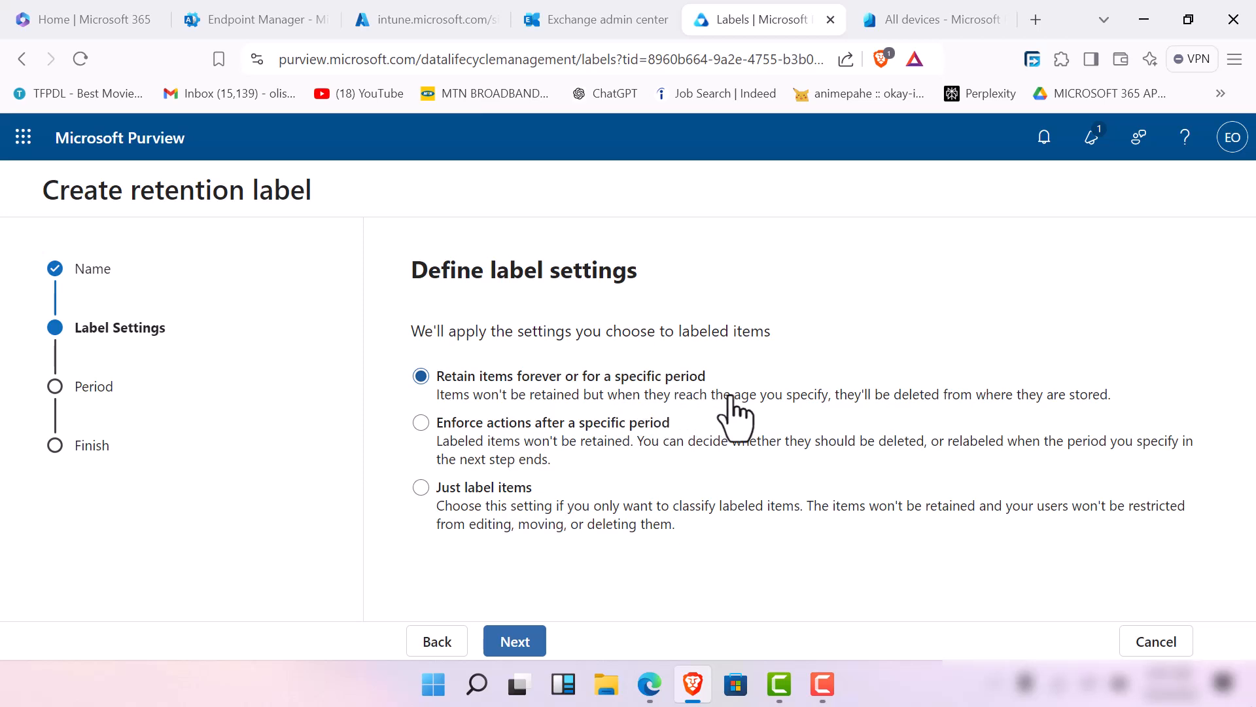
Choose "Enforce actions after a specific period" for labeled items and continue to defining the period.
left_click(422, 426)
left_click(823, 684)
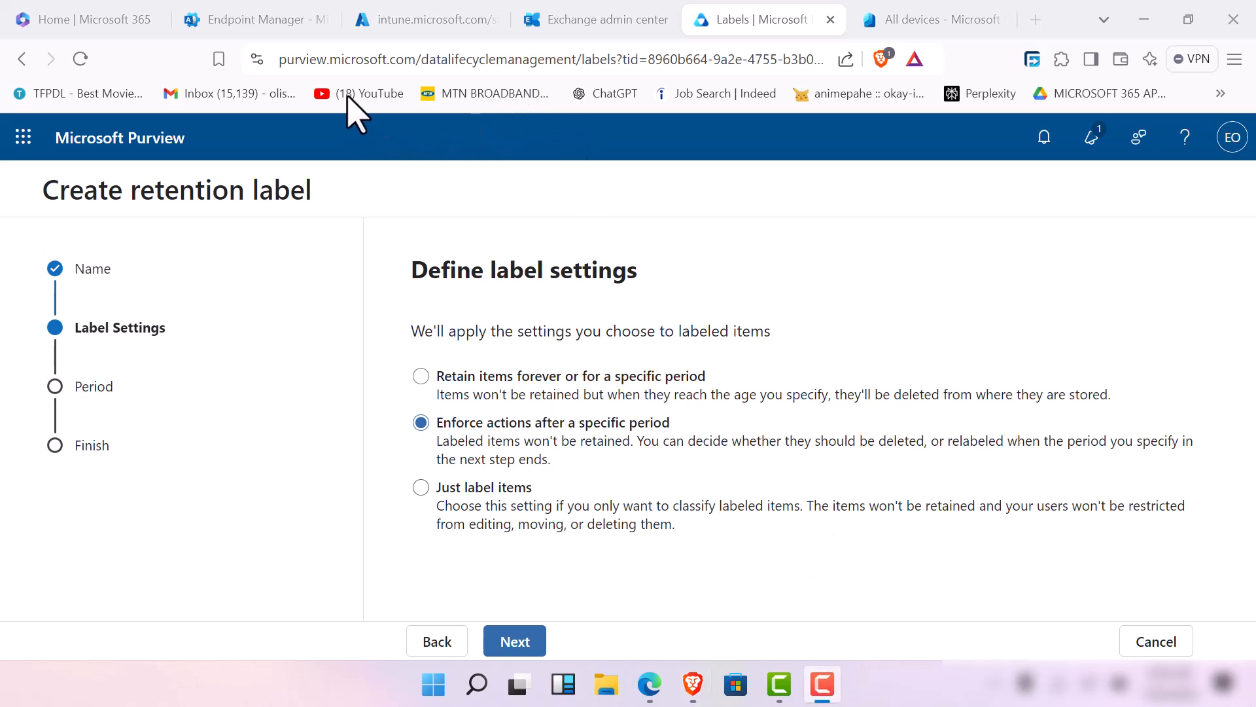
left_click(486, 173)
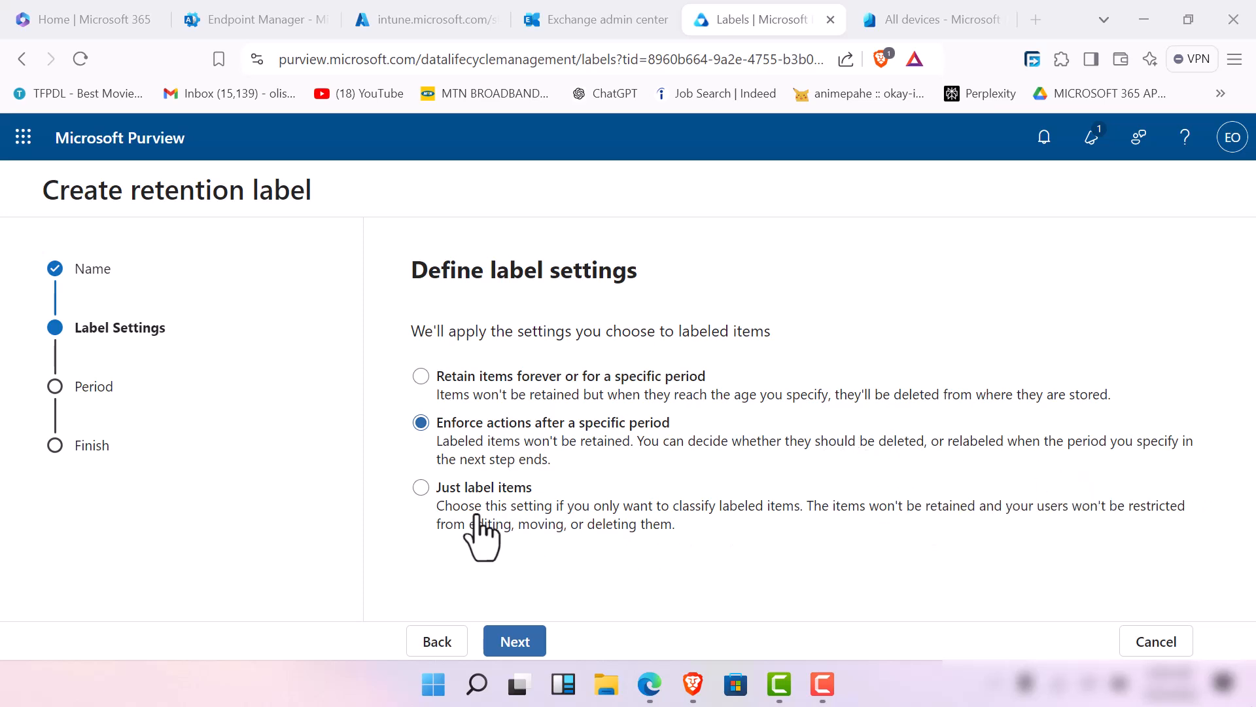
left_click(420, 488)
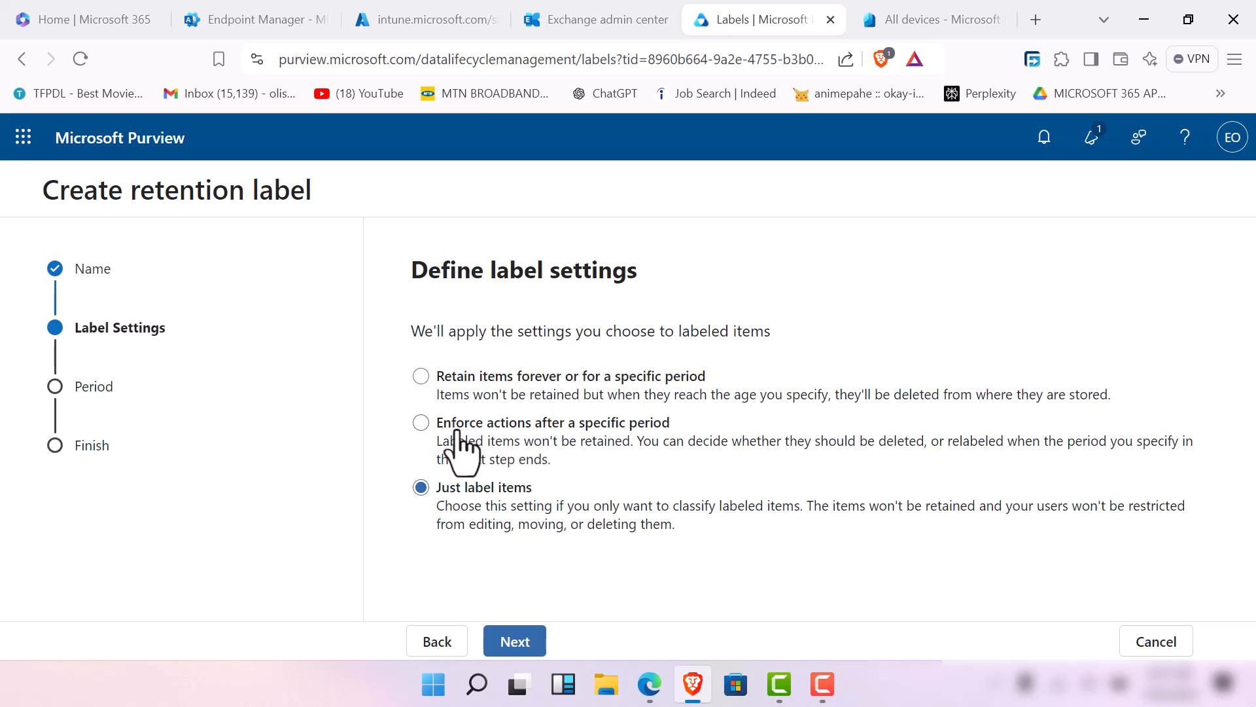
left_click(422, 424)
left_click(510, 641)
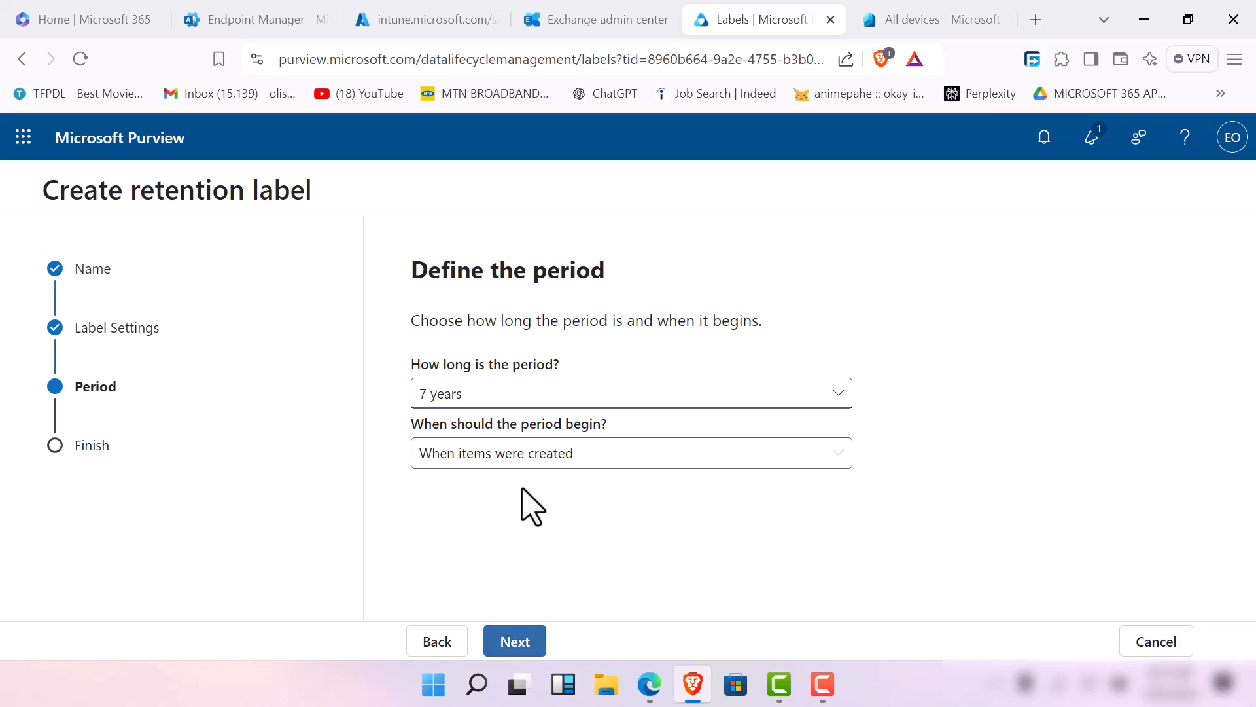
Switch the label's period to a custom length and set it to 4 years.
left_click(810, 399)
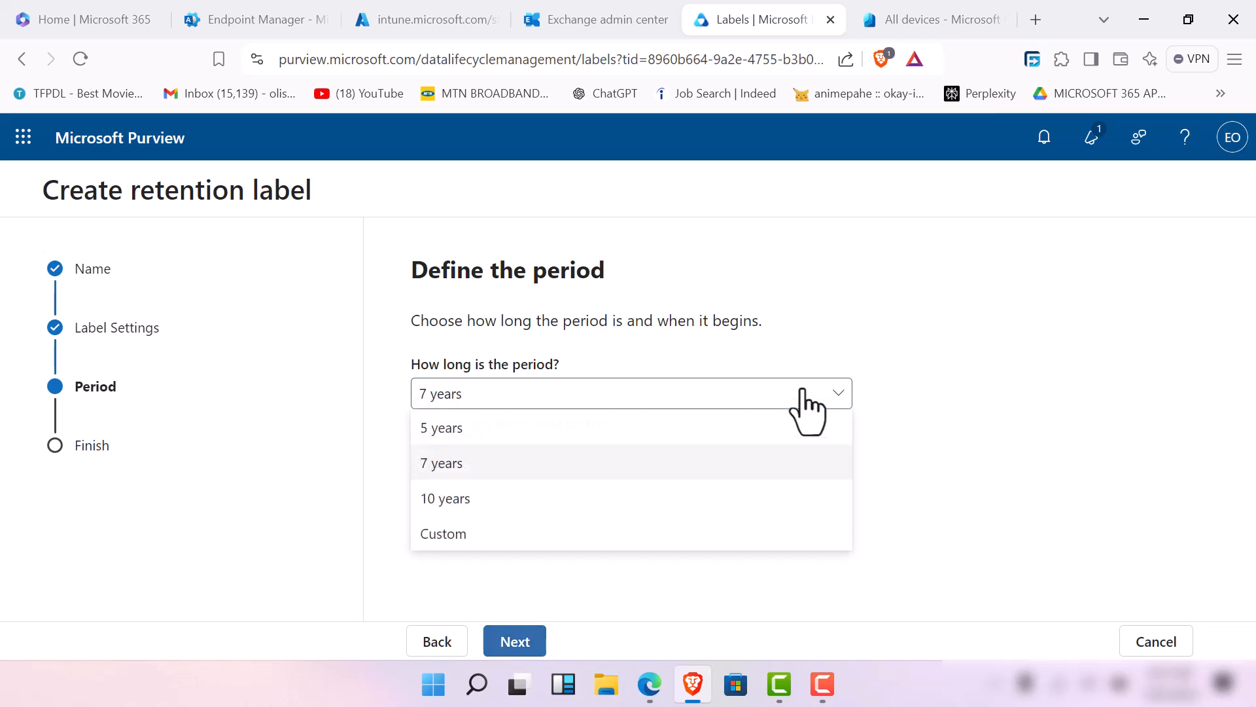
left_click(570, 533)
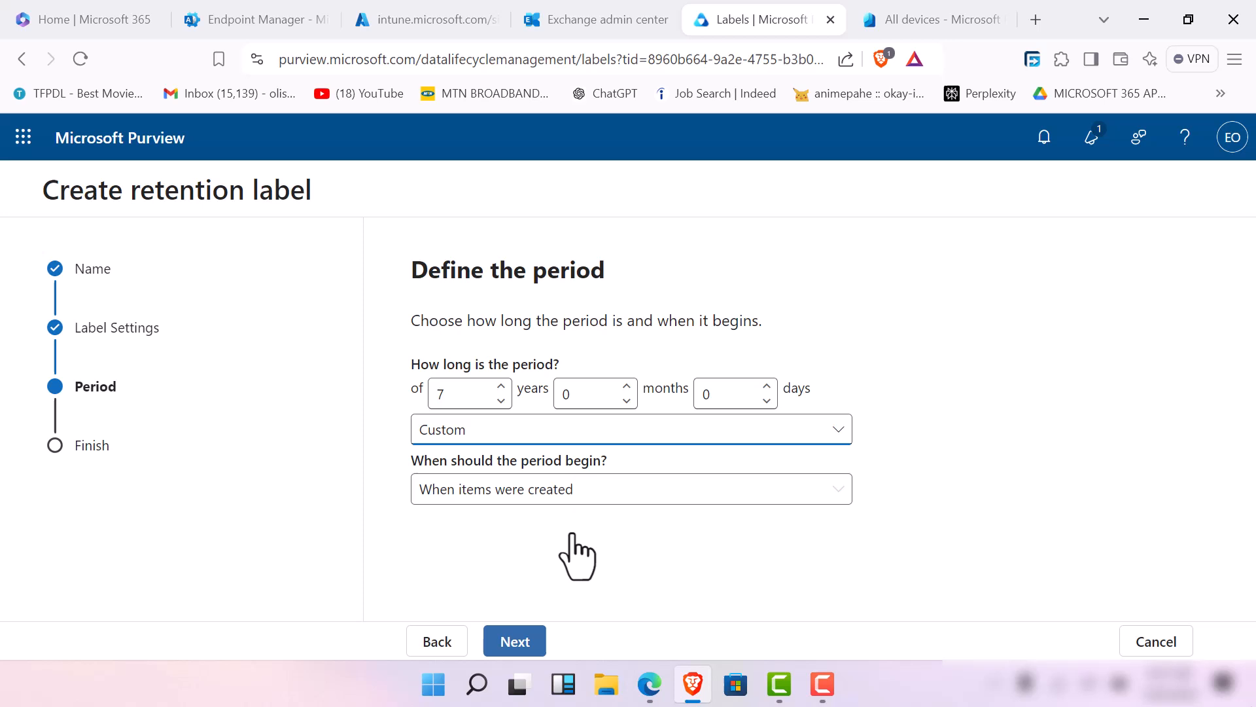
left_click(502, 400)
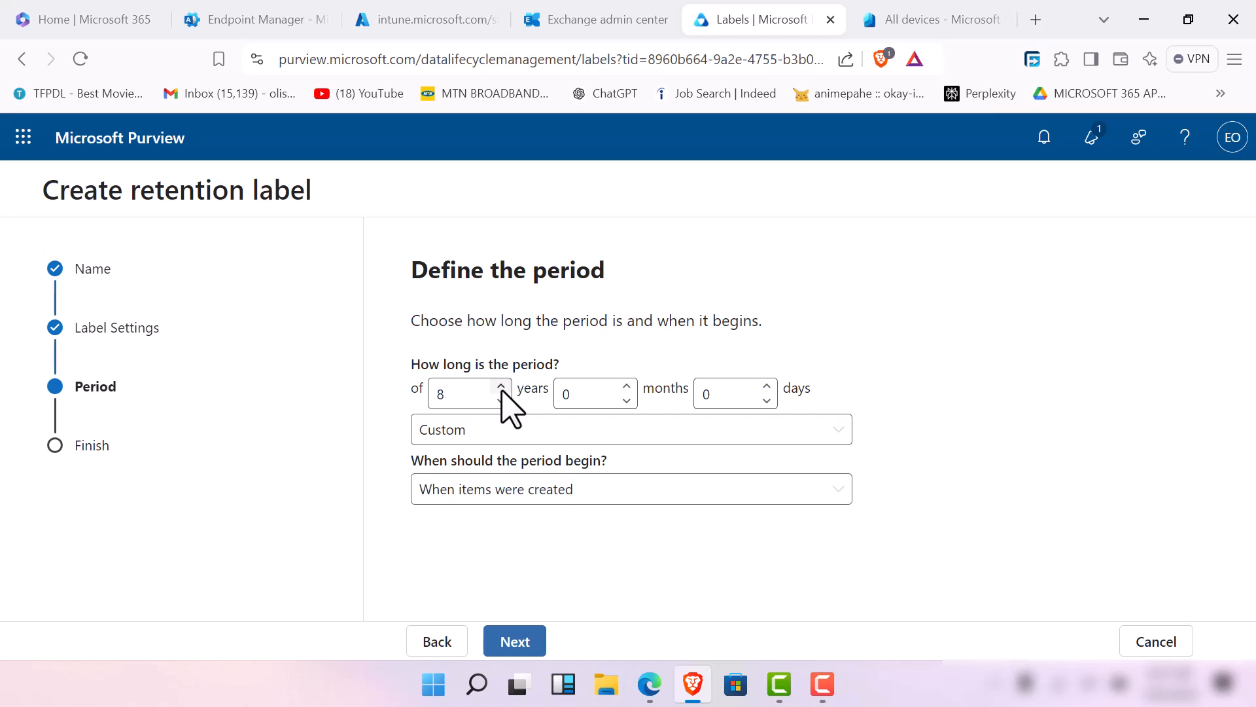
left_click(508, 401)
left_click(508, 401)
left_click(505, 390)
Start the period when items were created and continue to the choice of what happens after it.
left_click(556, 495)
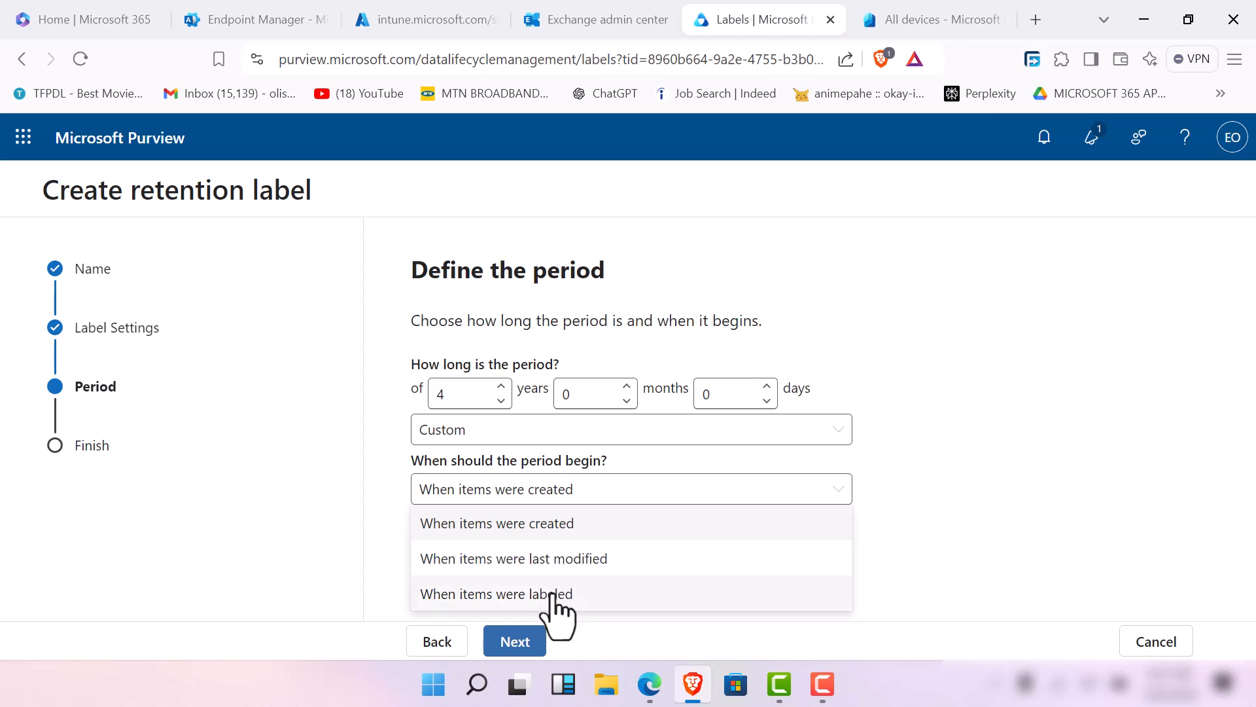
left_click(567, 526)
left_click(576, 496)
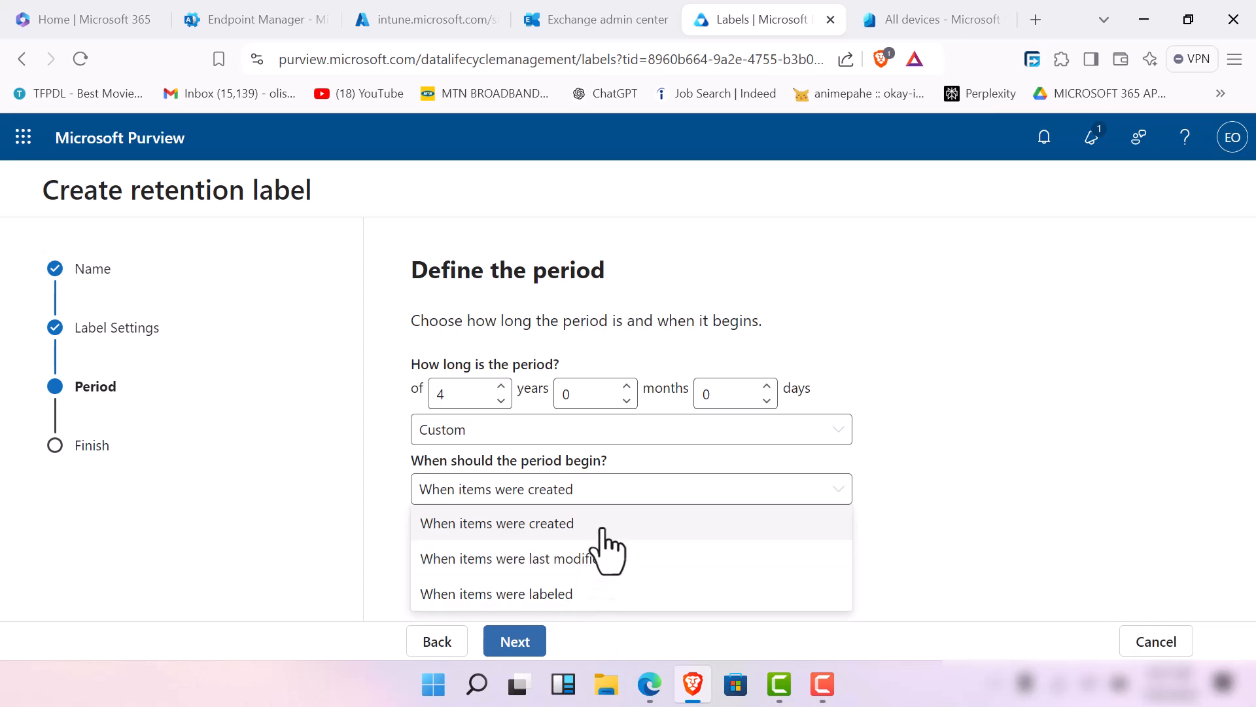
left_click(602, 530)
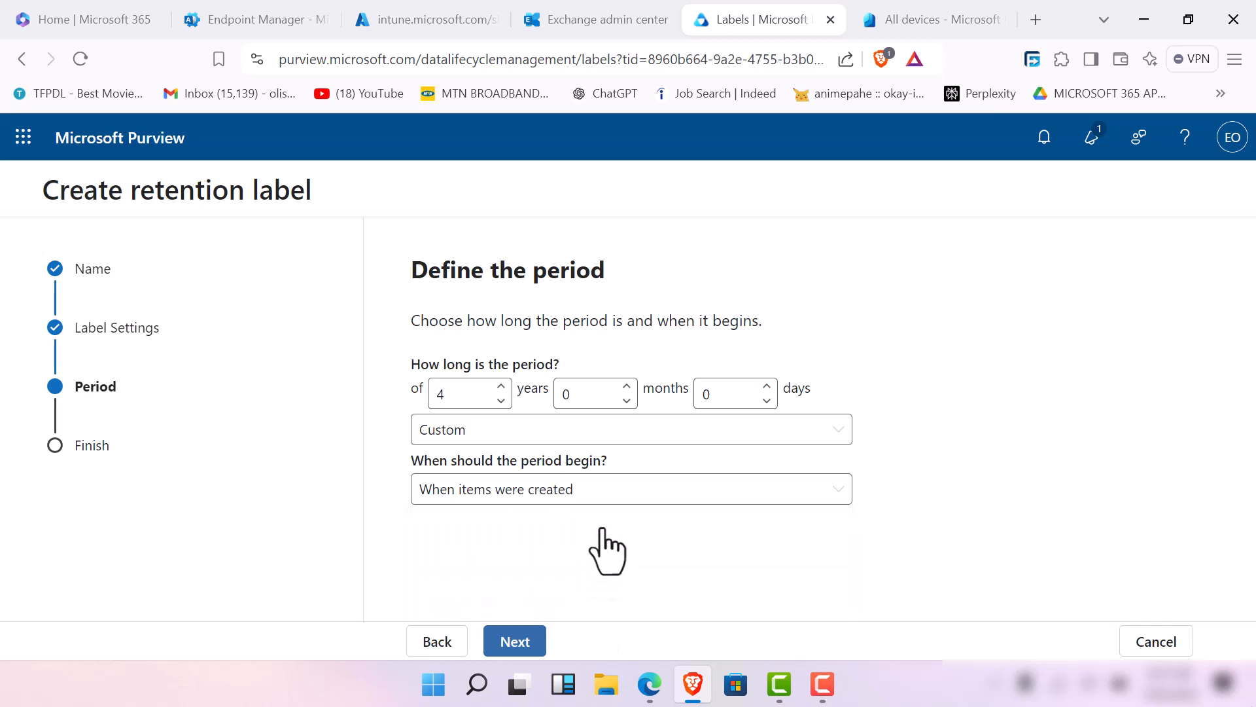
left_click(521, 636)
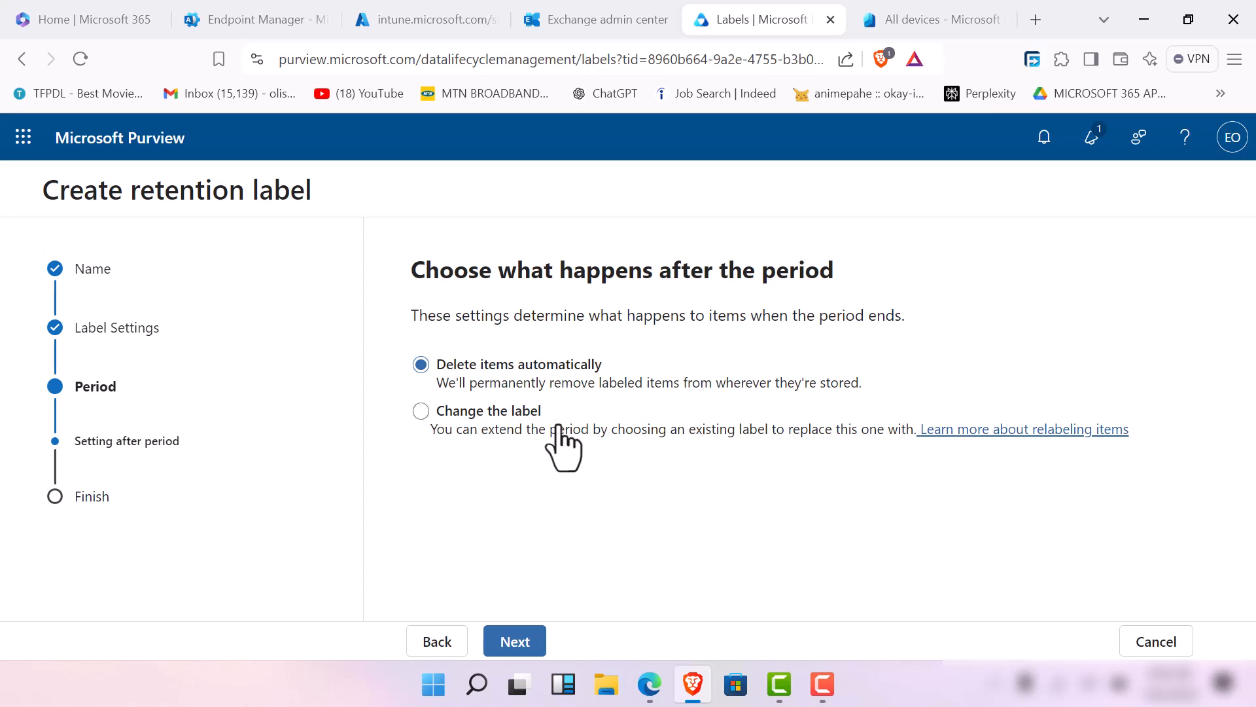
Try changing the label after the period, set the action to delete items automatically, and continue to the final review.
left_click(421, 411)
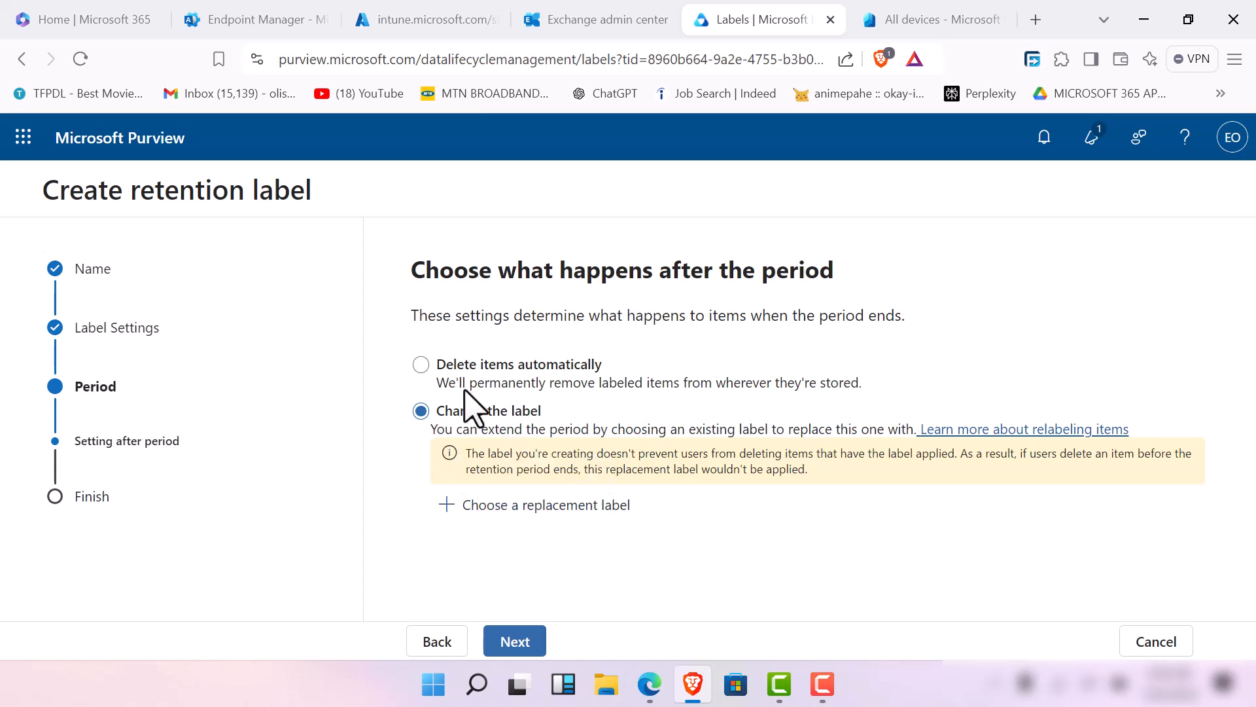
left_click(422, 365)
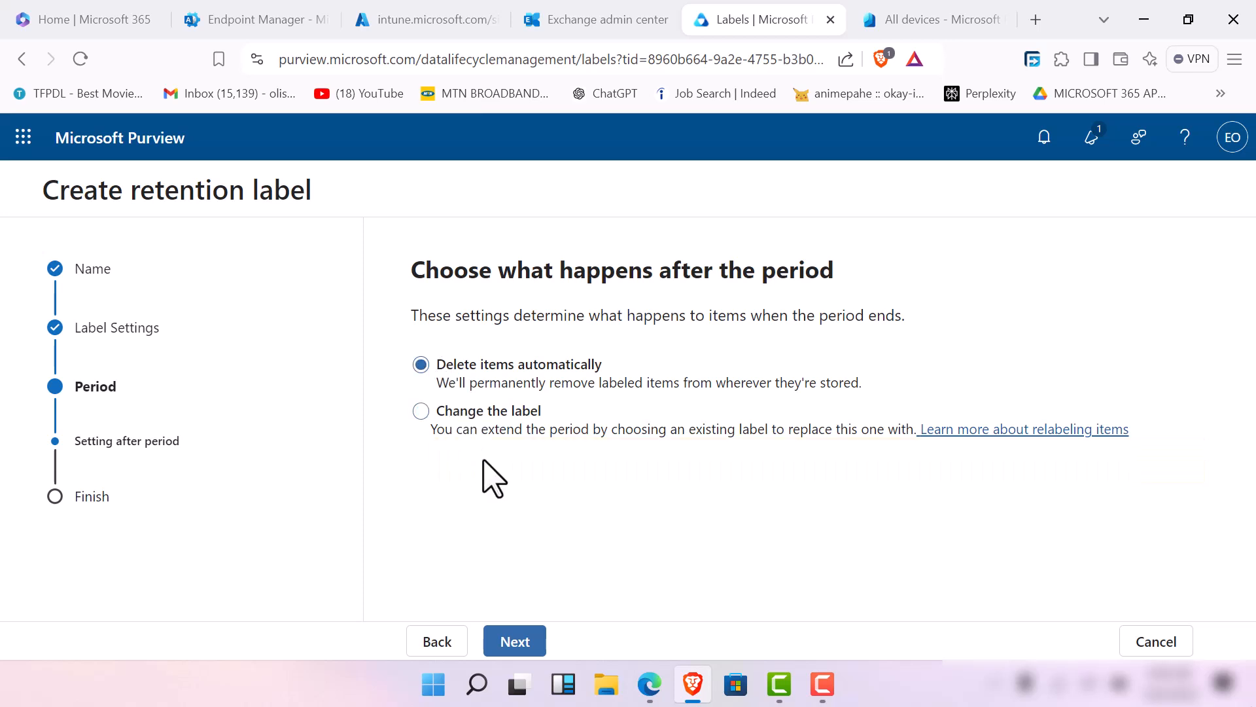
left_click(420, 412)
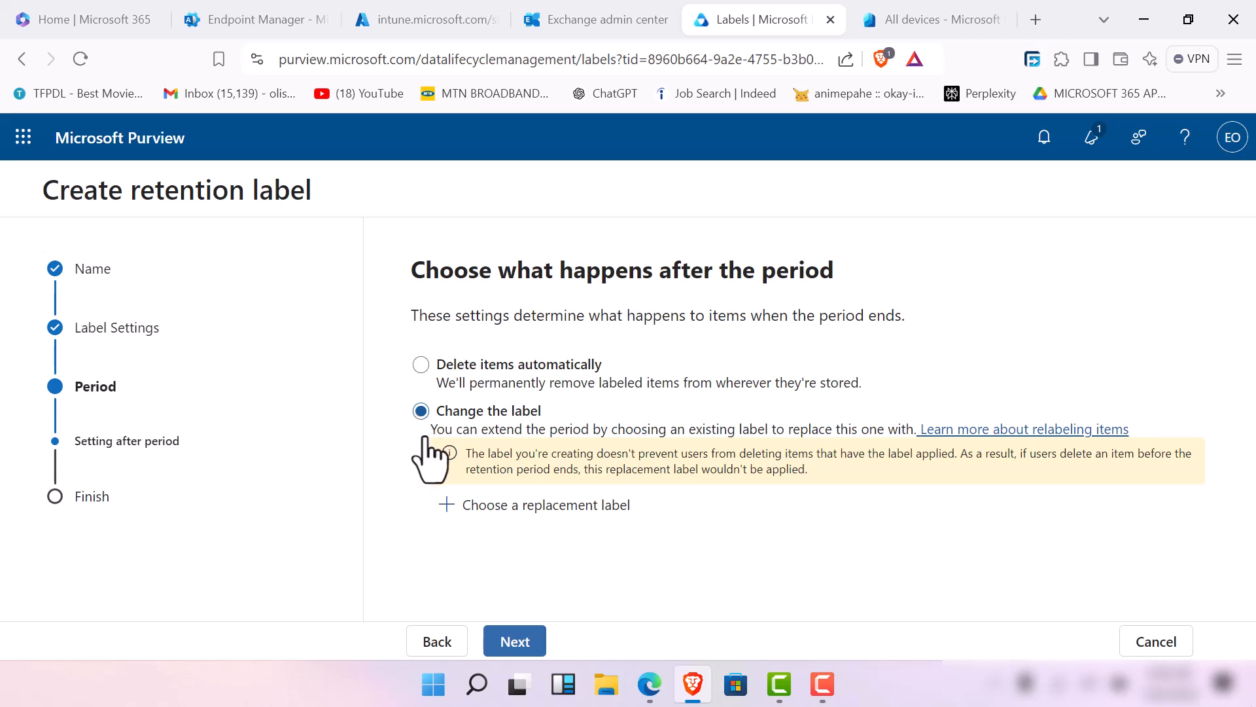
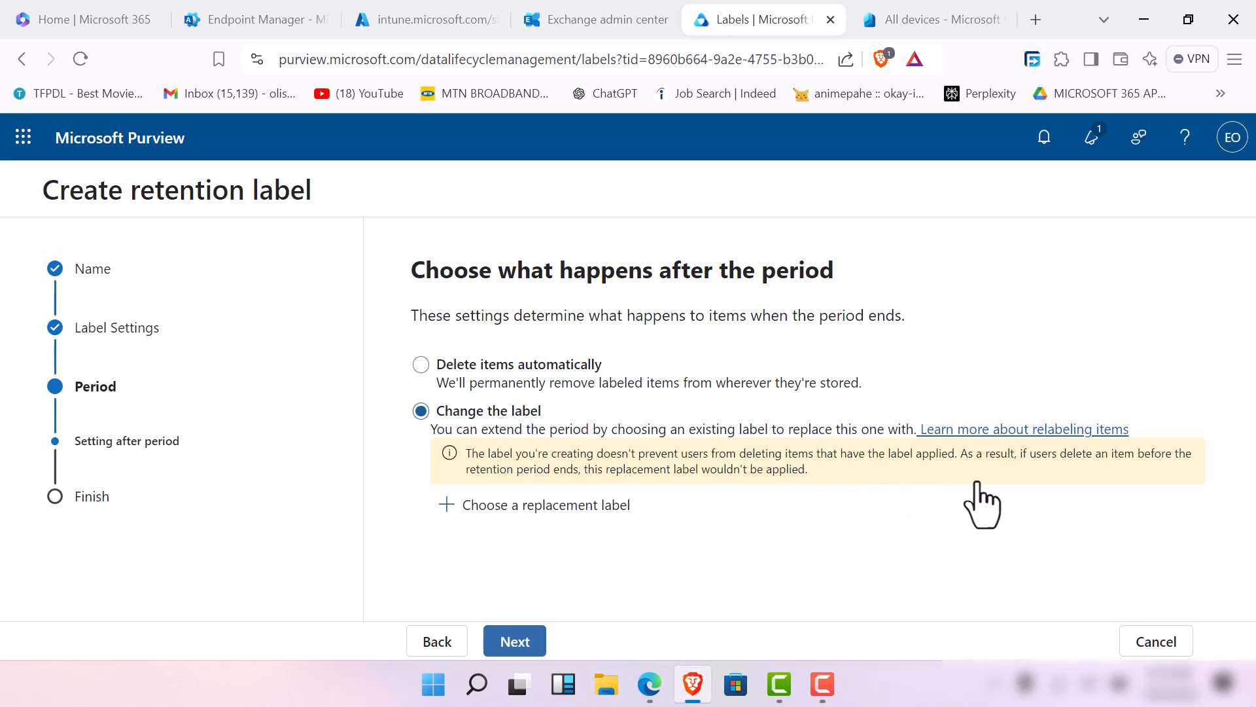
left_click(822, 683)
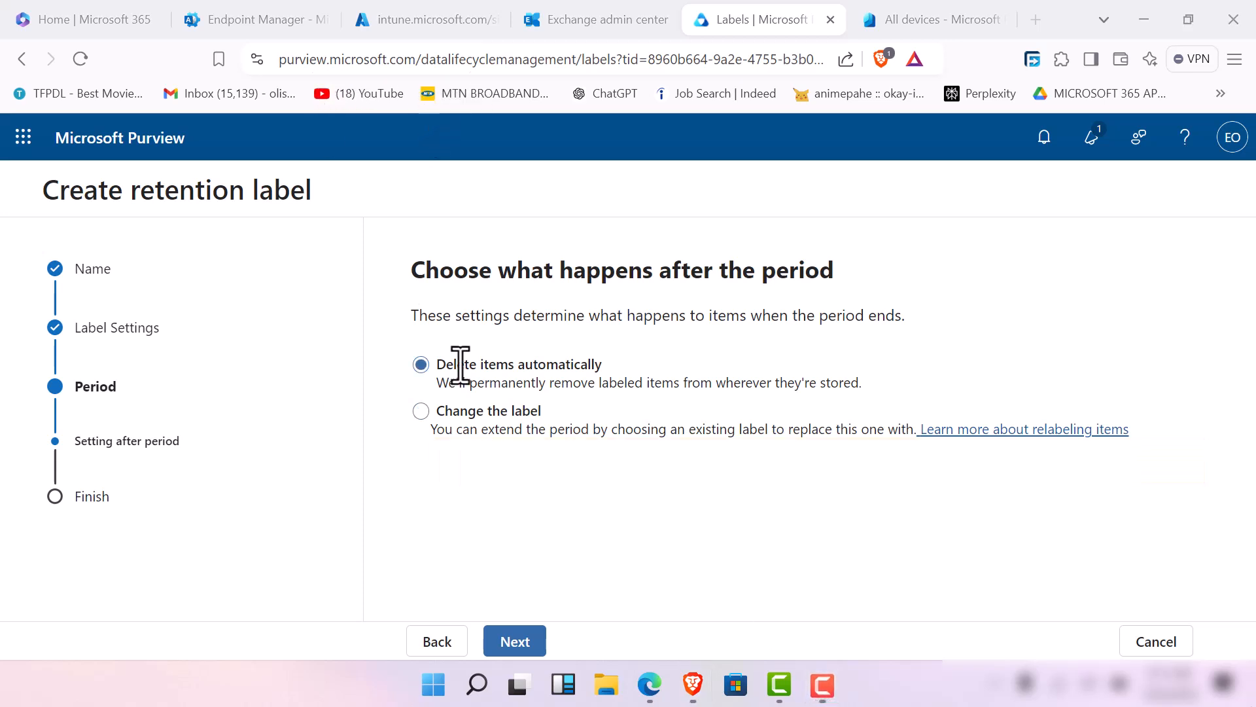
left_click(516, 648)
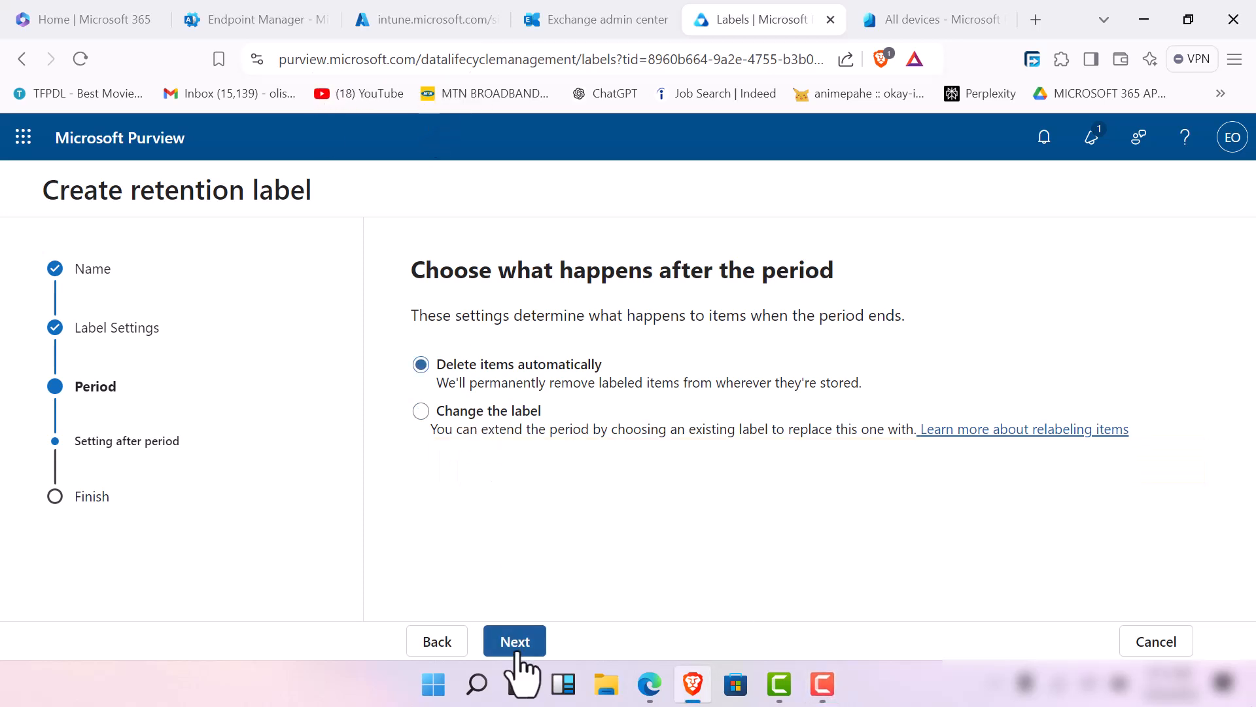
Review the label's summary, then go back through its name, label settings and period pages to the final review.
scroll(542, 419, "down", 4)
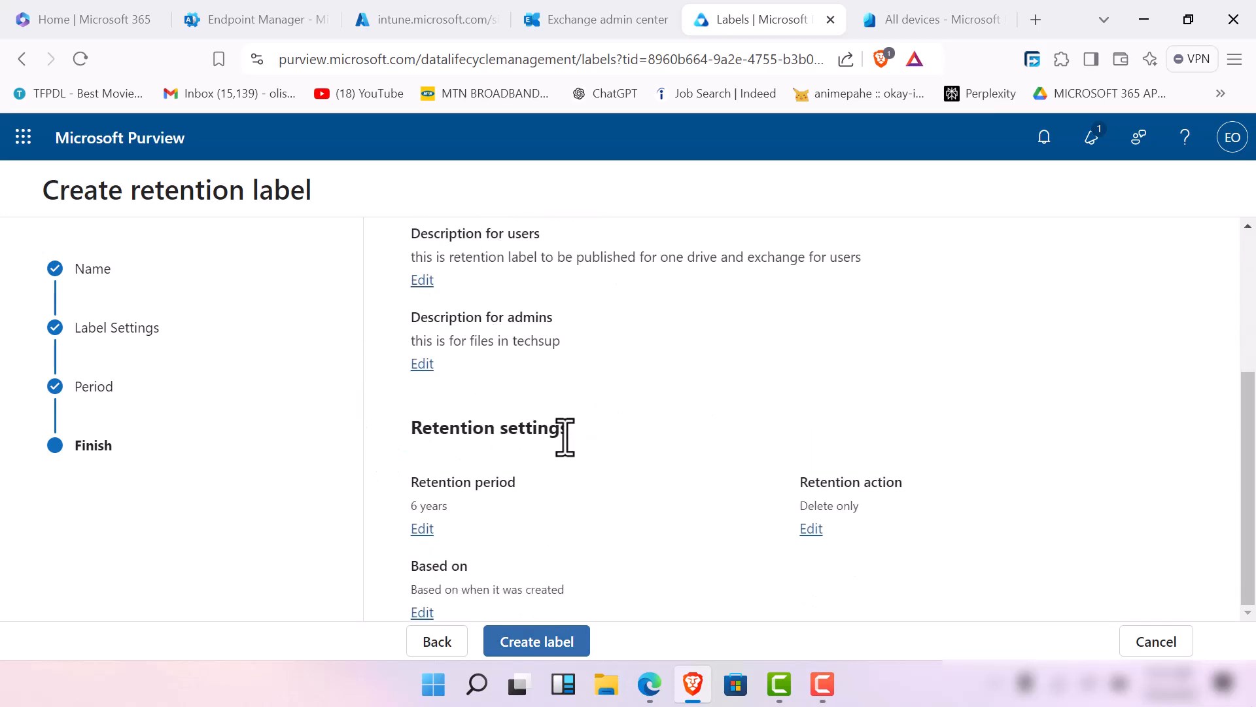
scroll(563, 435, "up", 4)
scroll(562, 436, "down", 4)
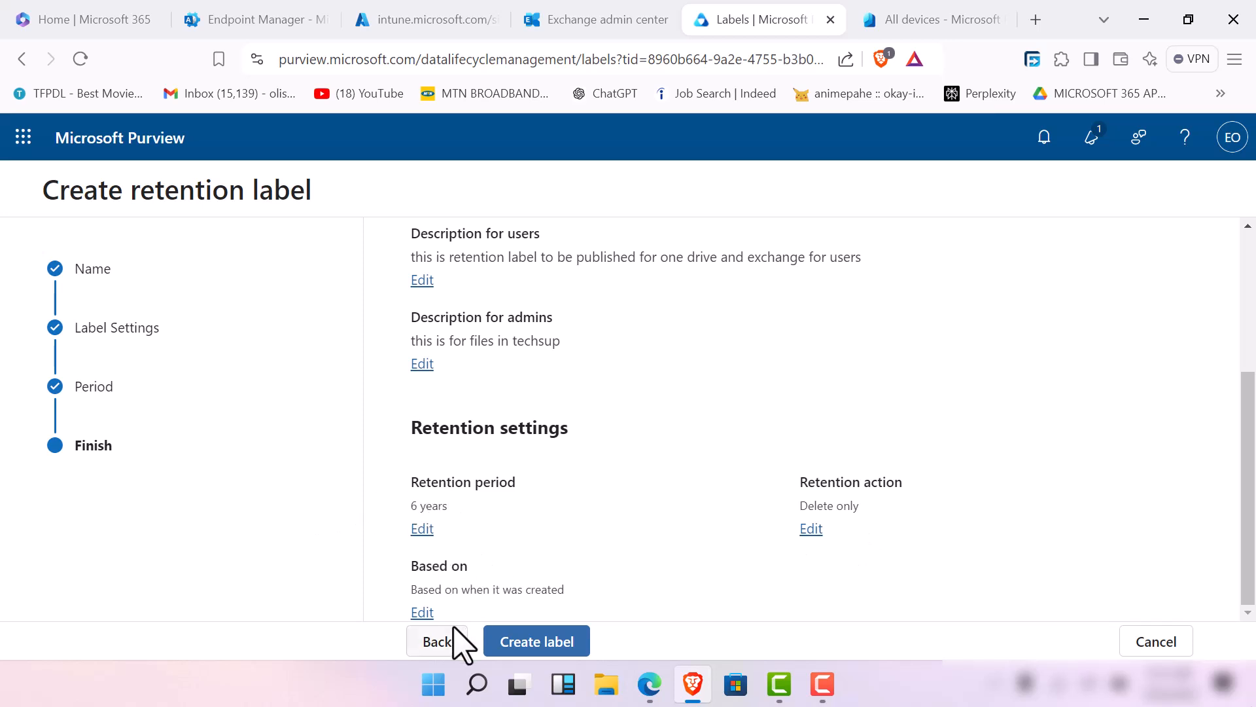
left_click(812, 529)
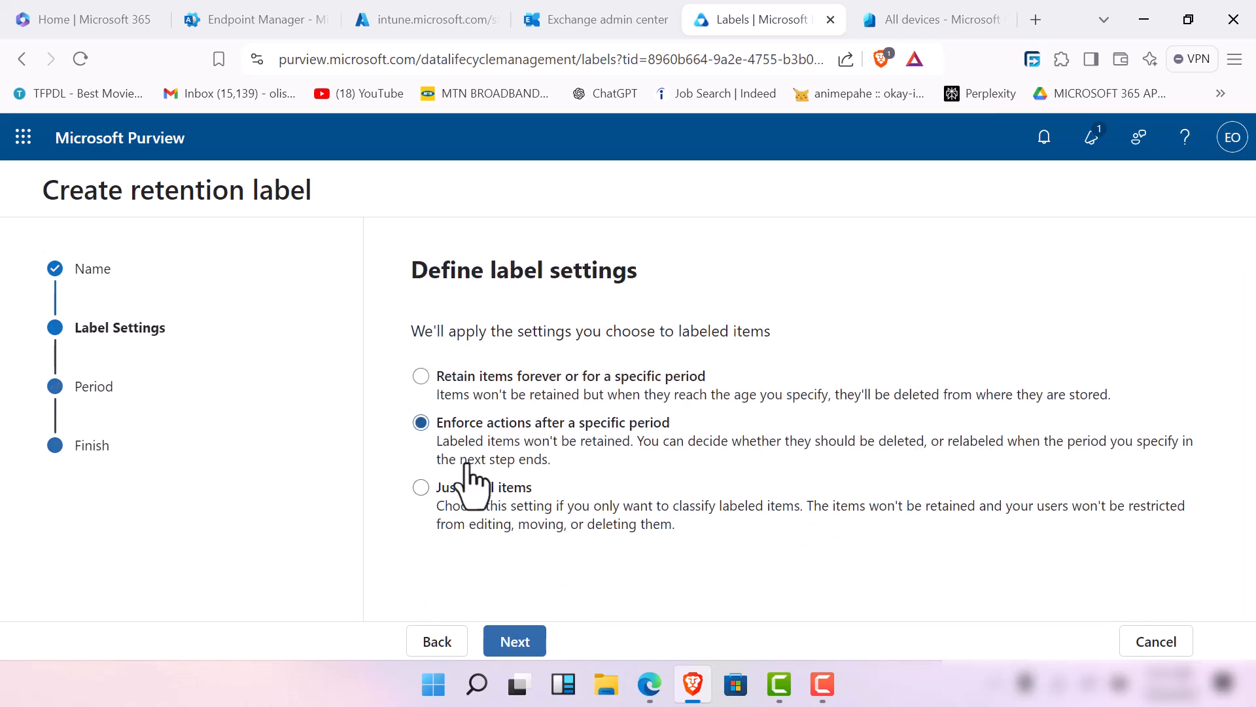
left_click(424, 641)
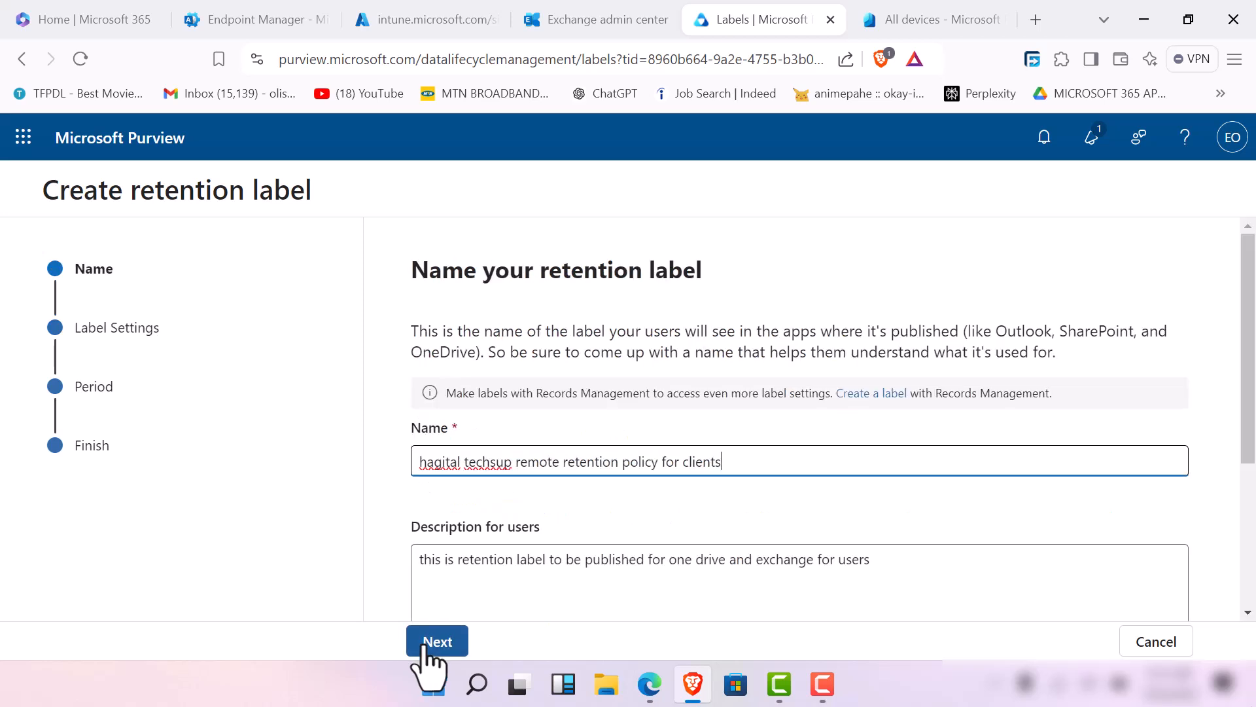
left_click(425, 643)
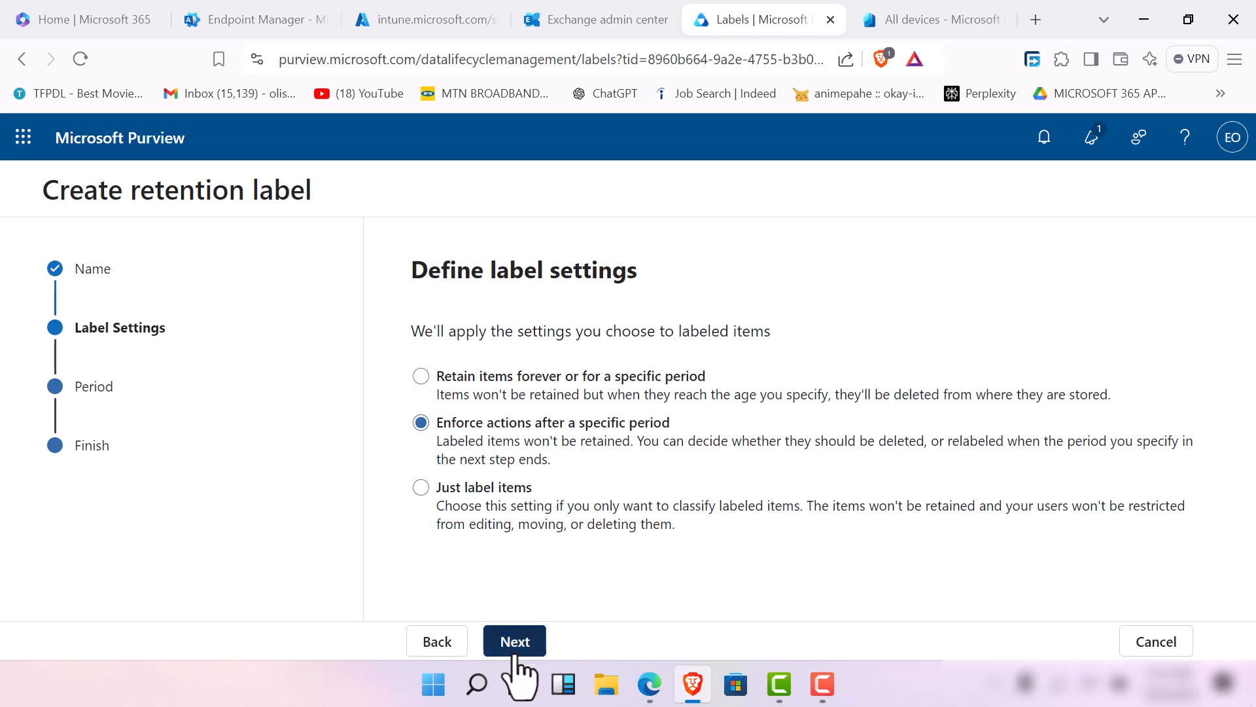
left_click(516, 652)
left_click(532, 648)
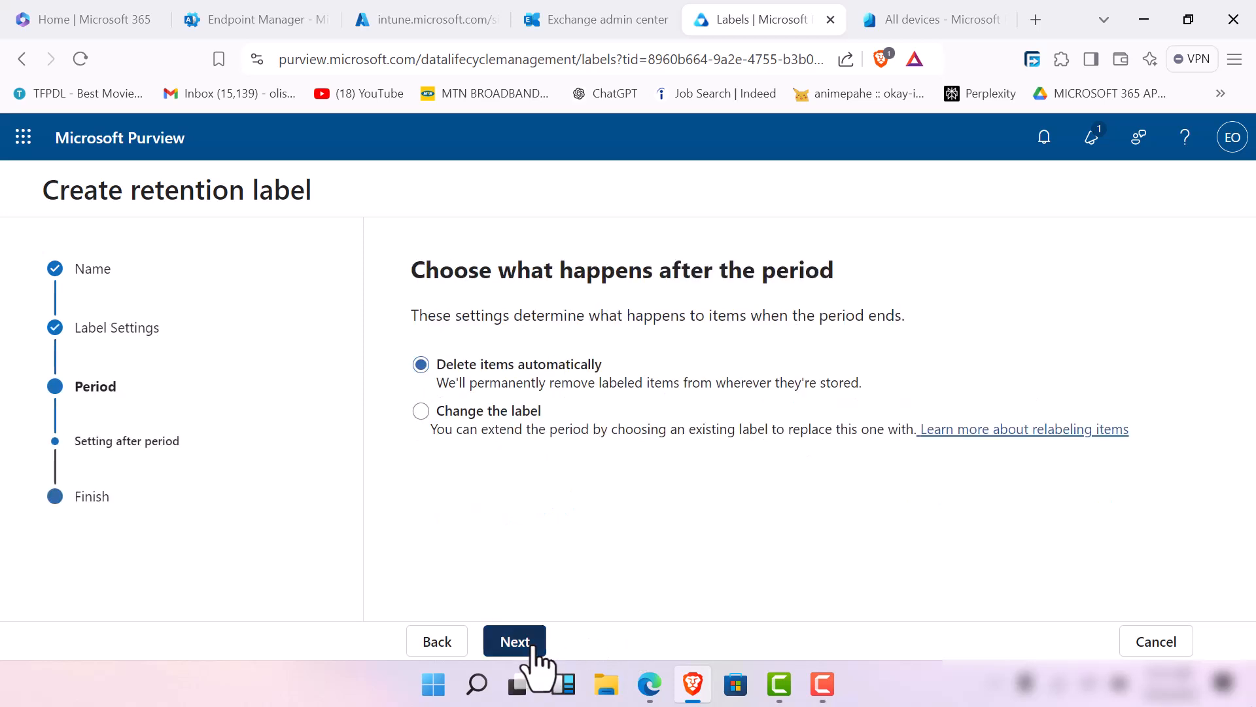
left_click(532, 648)
scroll(818, 576, "down", 5)
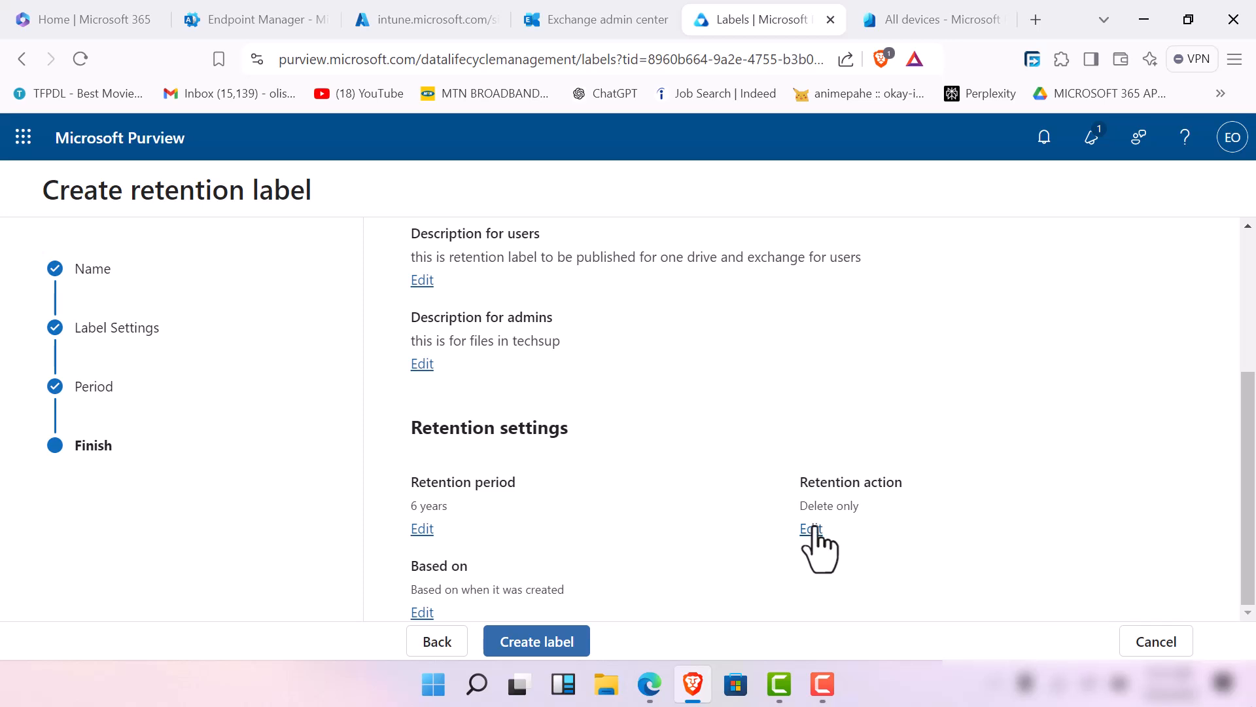
Edit the retention action, choose "Retain items forever or for a specific period", and continue to defining the retention period.
left_click(812, 530)
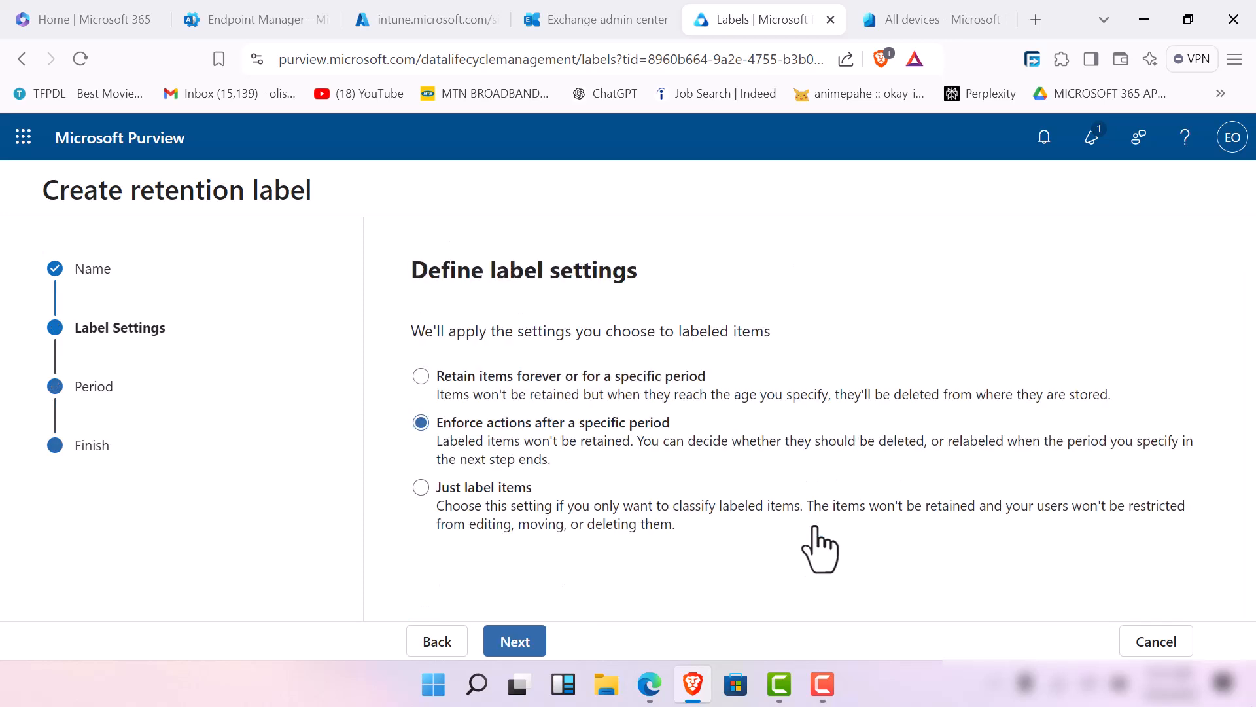
left_click(418, 376)
left_click(518, 651)
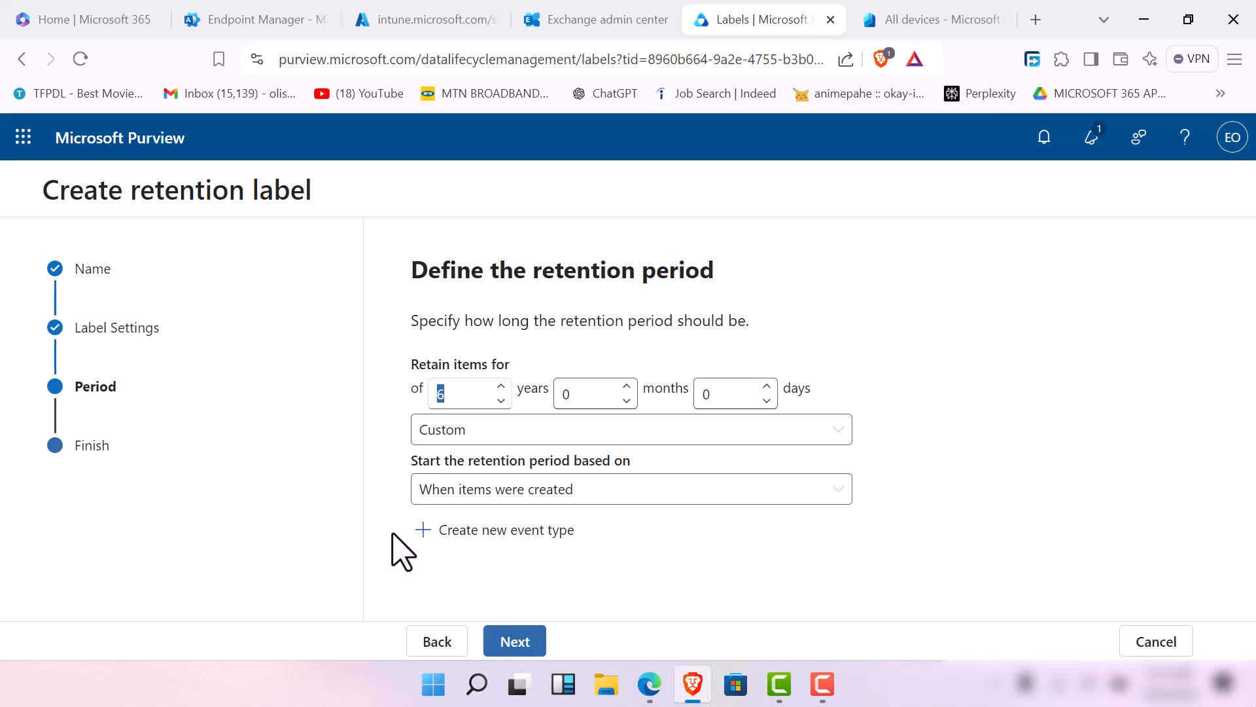
Start creating a new event type from the retention period settings.
left_click(429, 544)
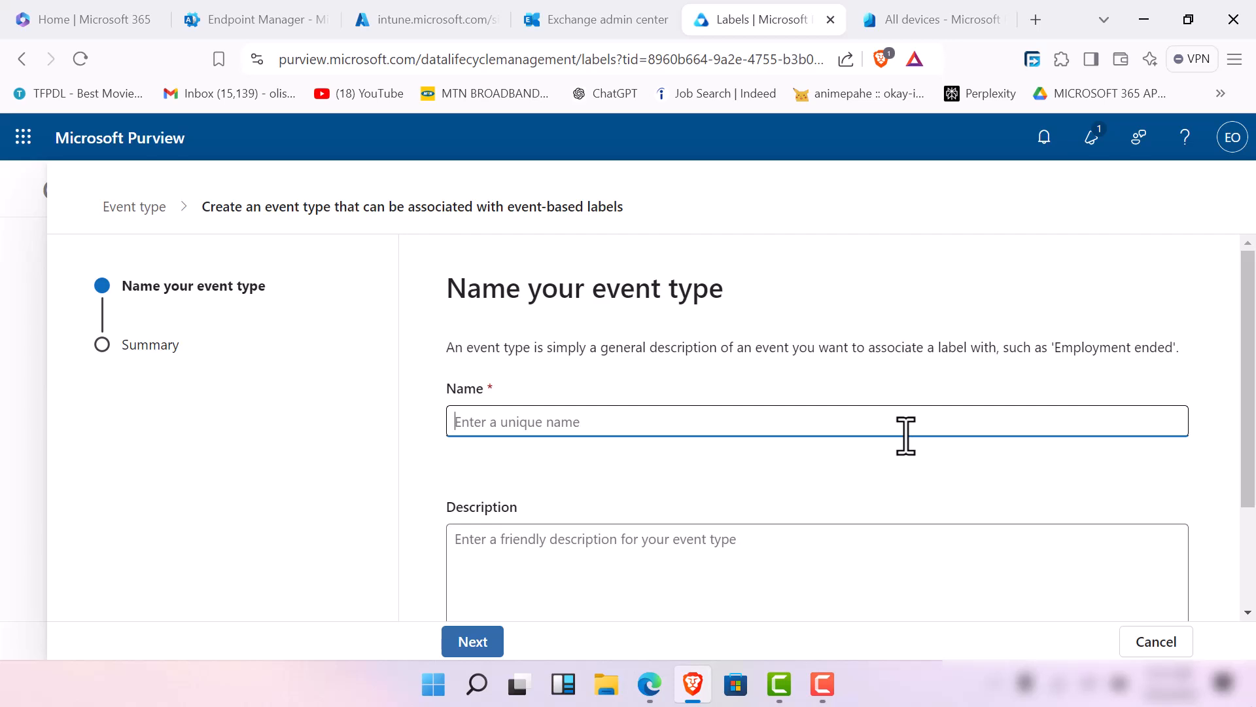
scroll(874, 451, "down", 2)
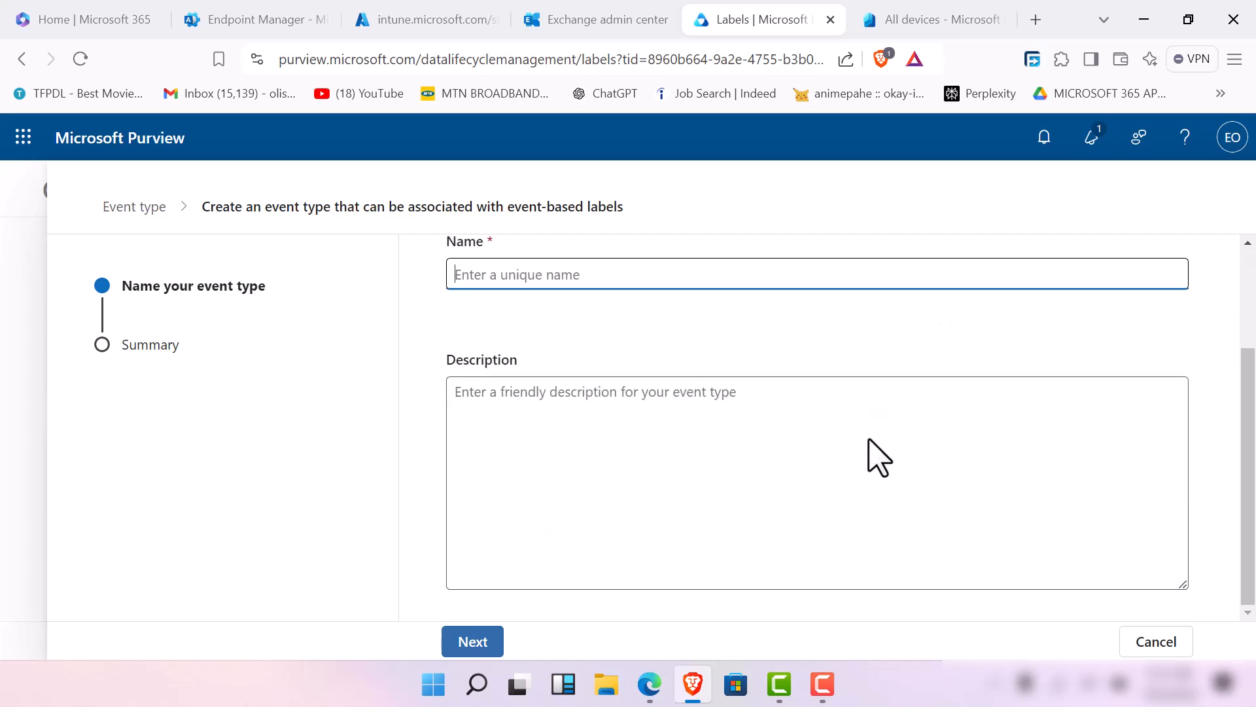
scroll(873, 440, "up", 2)
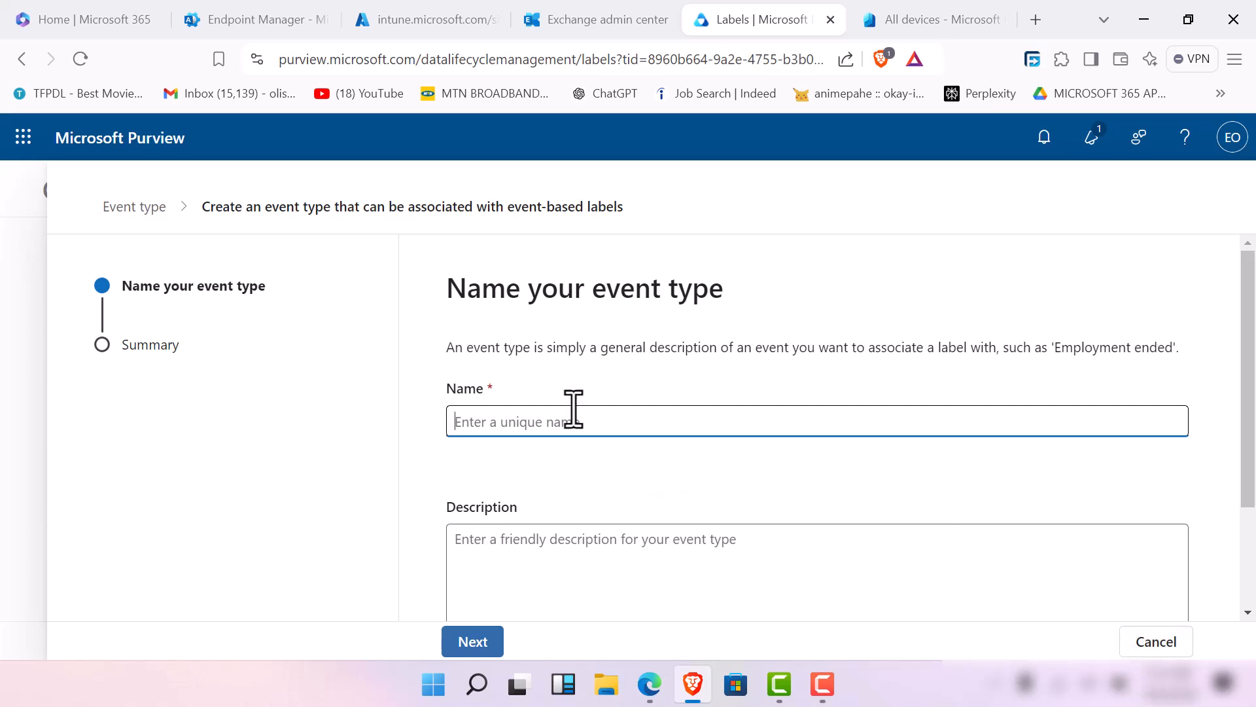
type("Em")
key("BackSpace")
key("BackSpace")
type("e")
key("BackSpace")
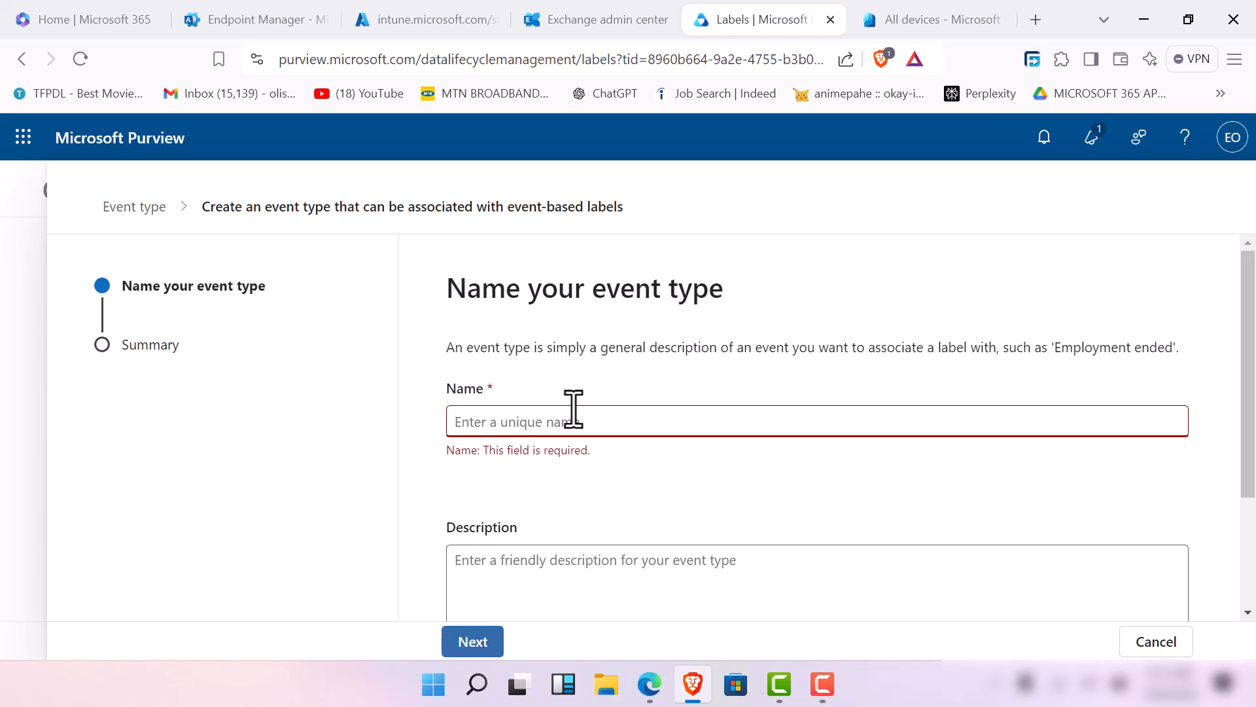
type("C")
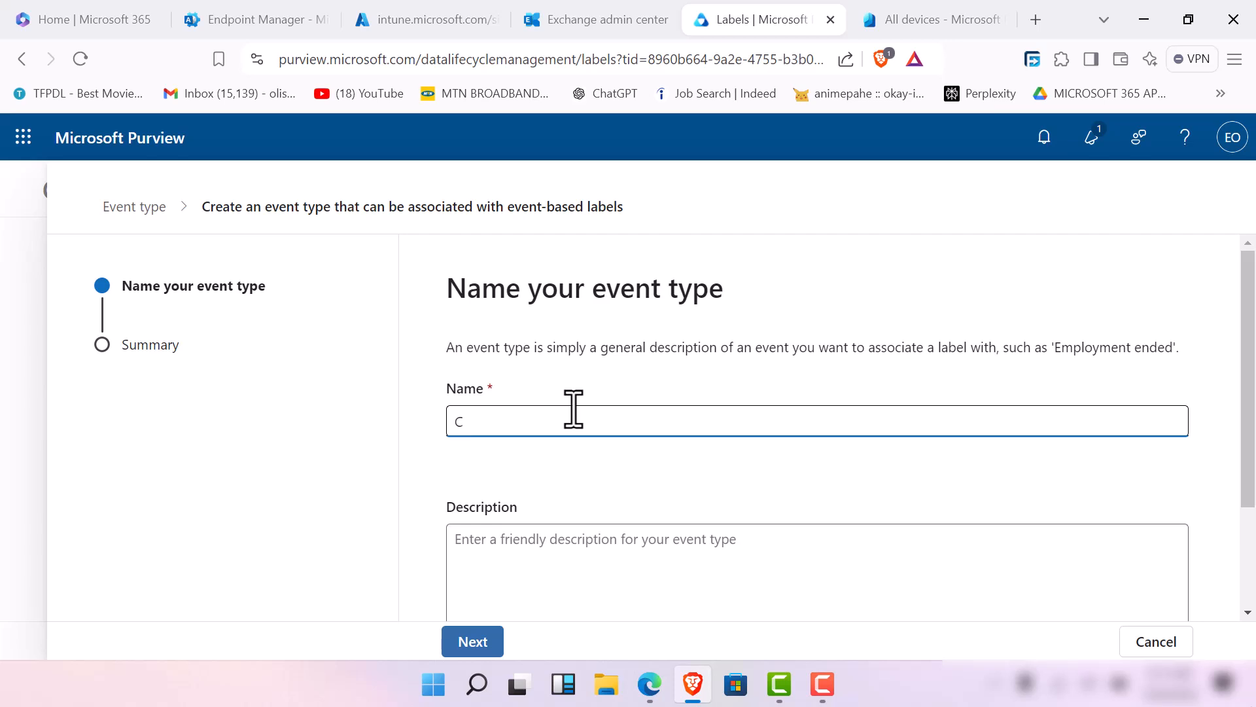
key("BackSpace")
type("emplo")
key("BackSpace")
key("BackSpace")
key("BackSpace")
key("BackSpace")
key("BackSpace")
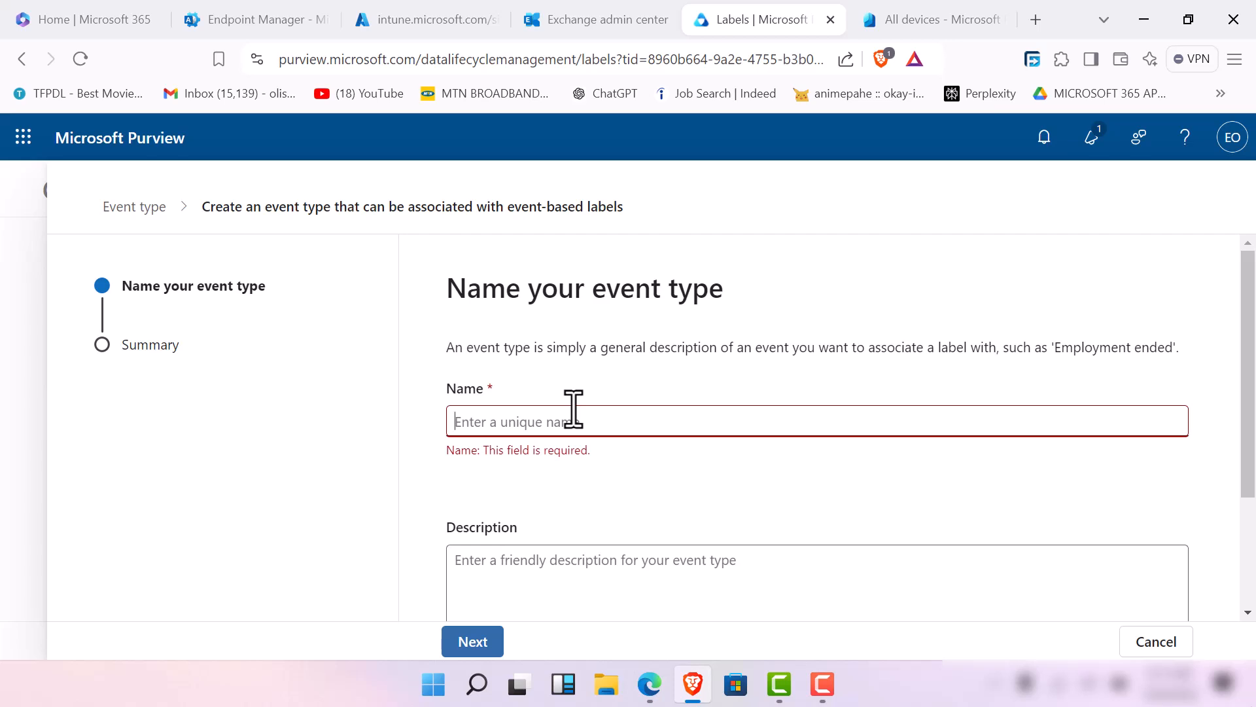
Name the new event type "Access discontinued".
type("Access ")
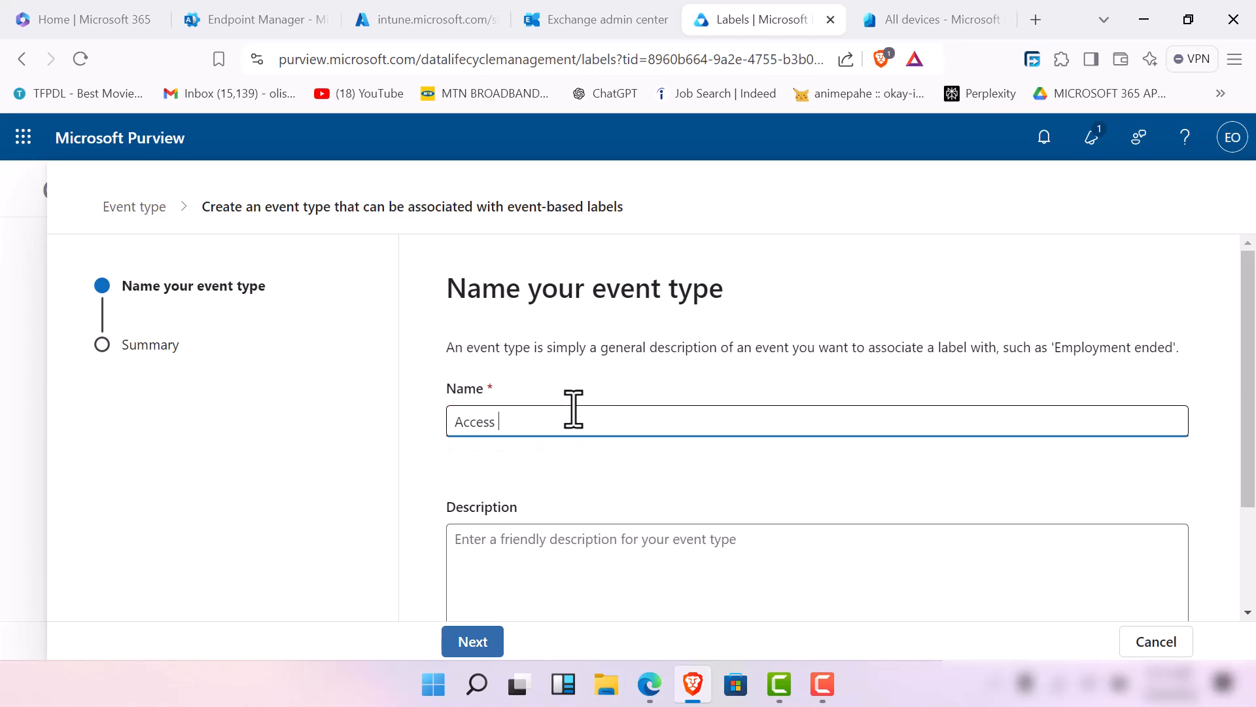
type("discontinued")
scroll(615, 547, "down", 3)
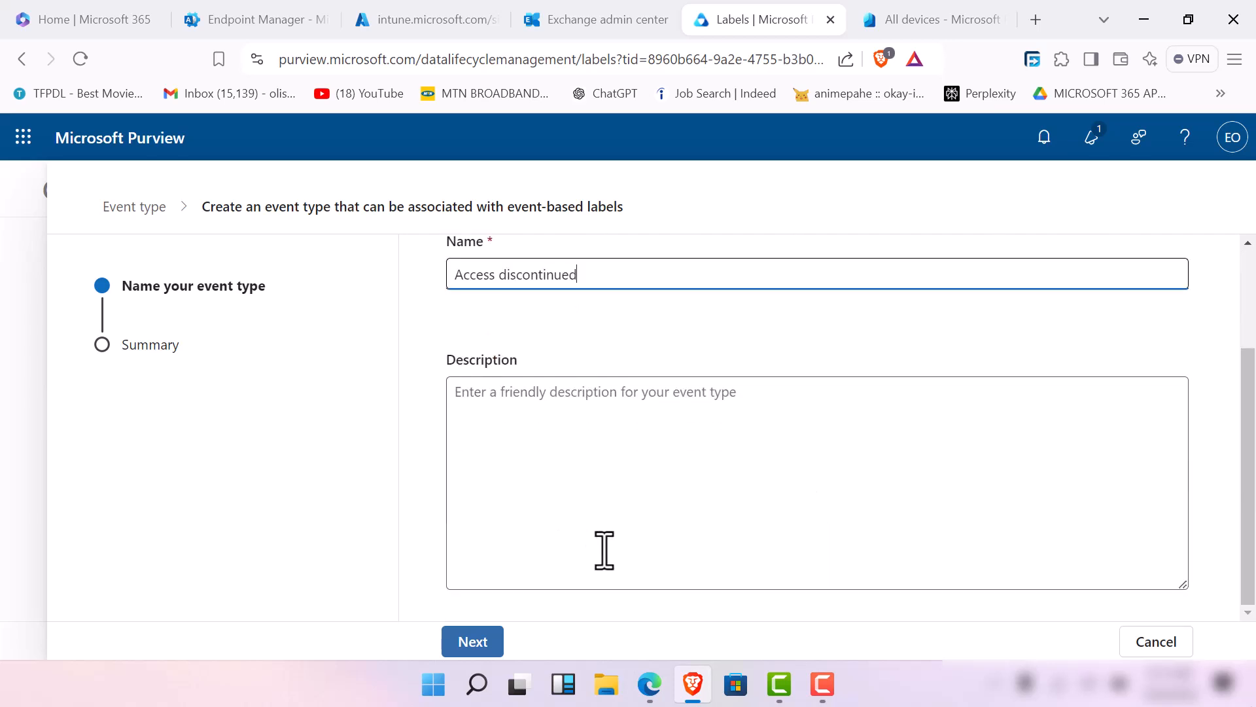
Describe the event type as "when an employee is removed access to files is discontinued and files can be retained" and submit it.
left_click(564, 391)
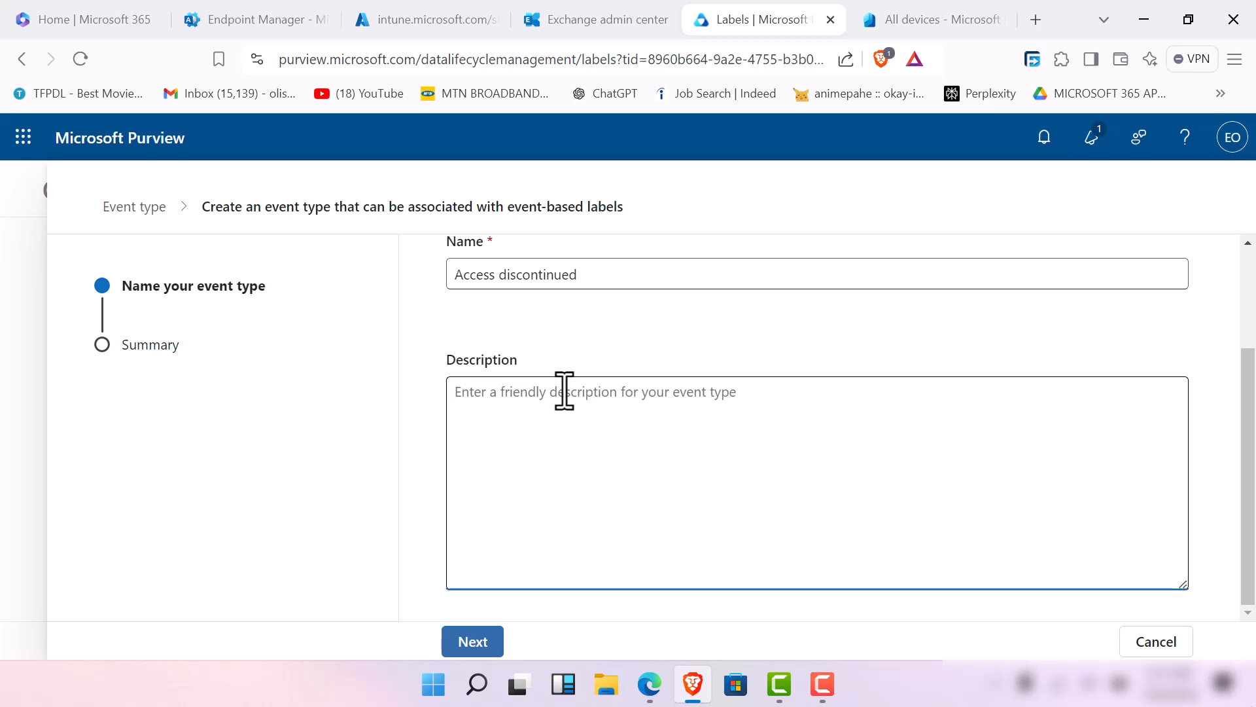
type("whe")
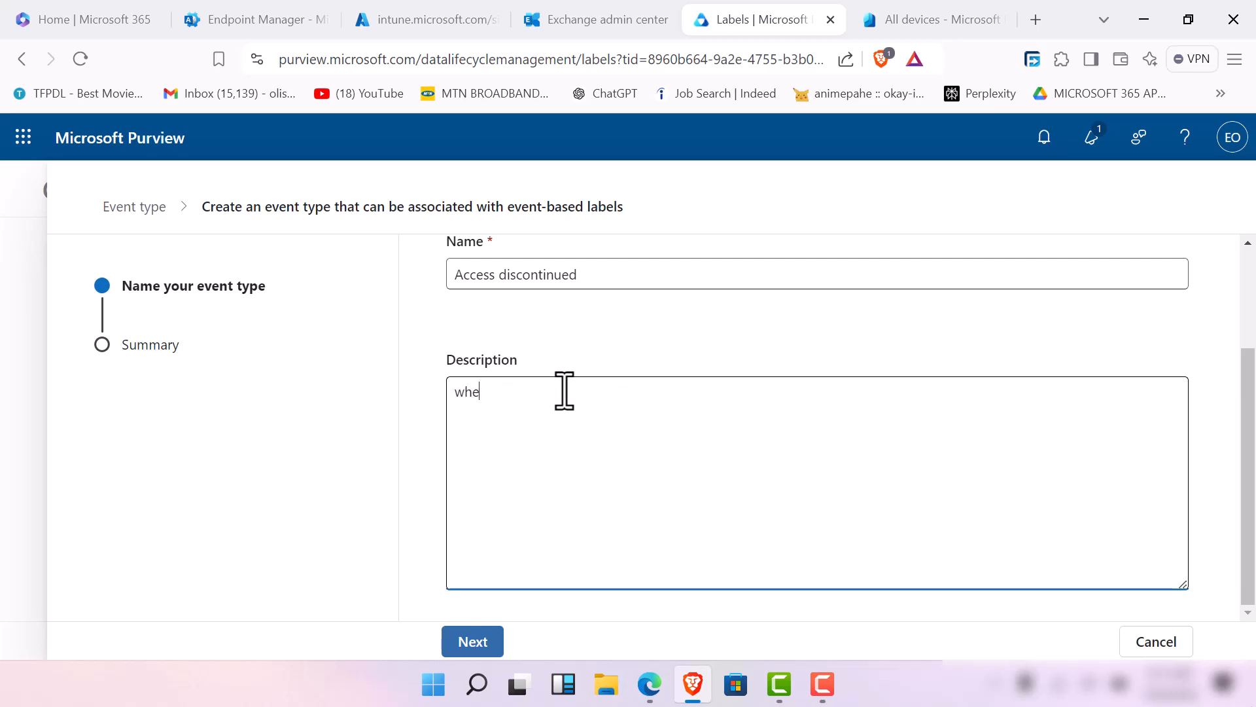
type("n an employee is rem")
type("d access is d")
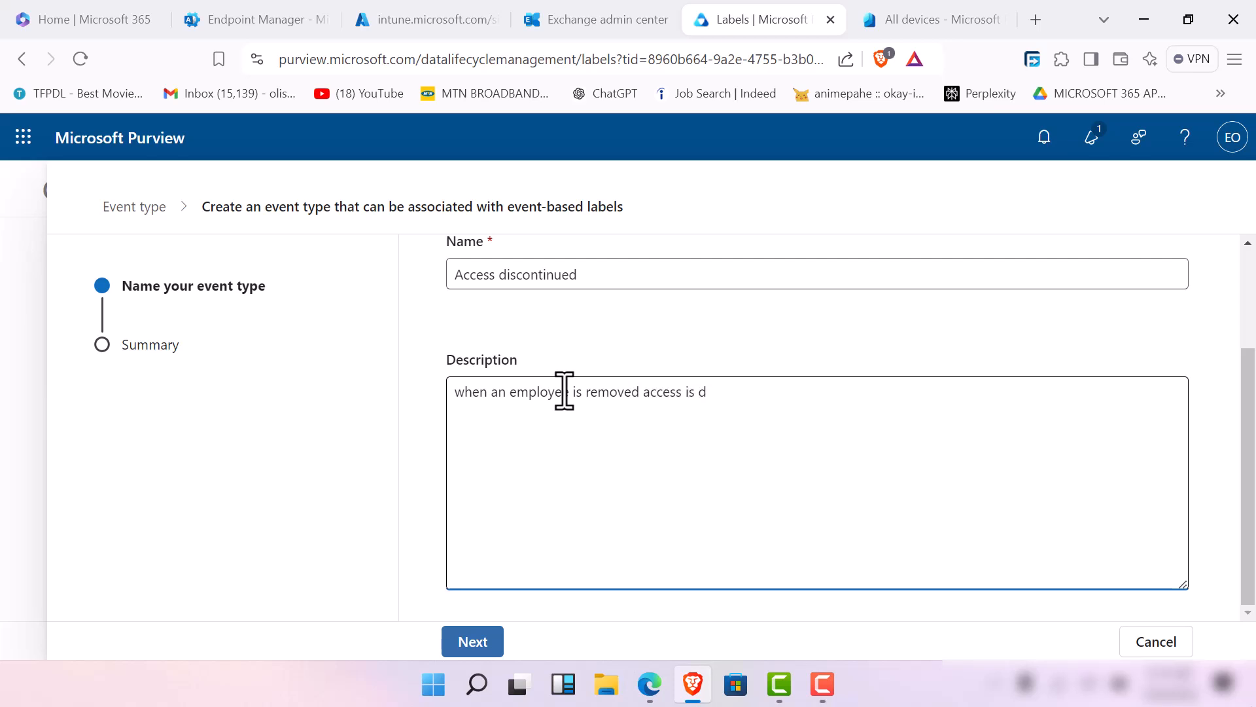
key("BackSpace")
key("BackSpace")
key("BackSpace")
key("BackSpace")
type("to files is discontinued an")
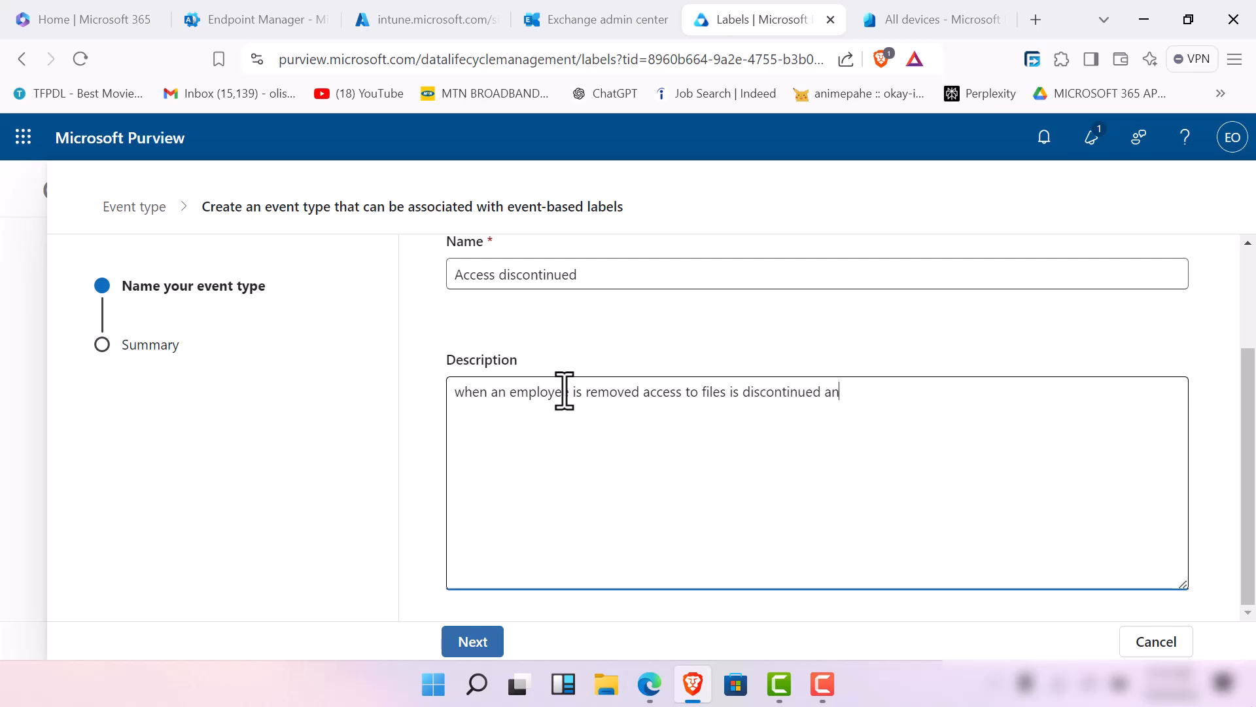
type("d files can be retained")
key("Return")
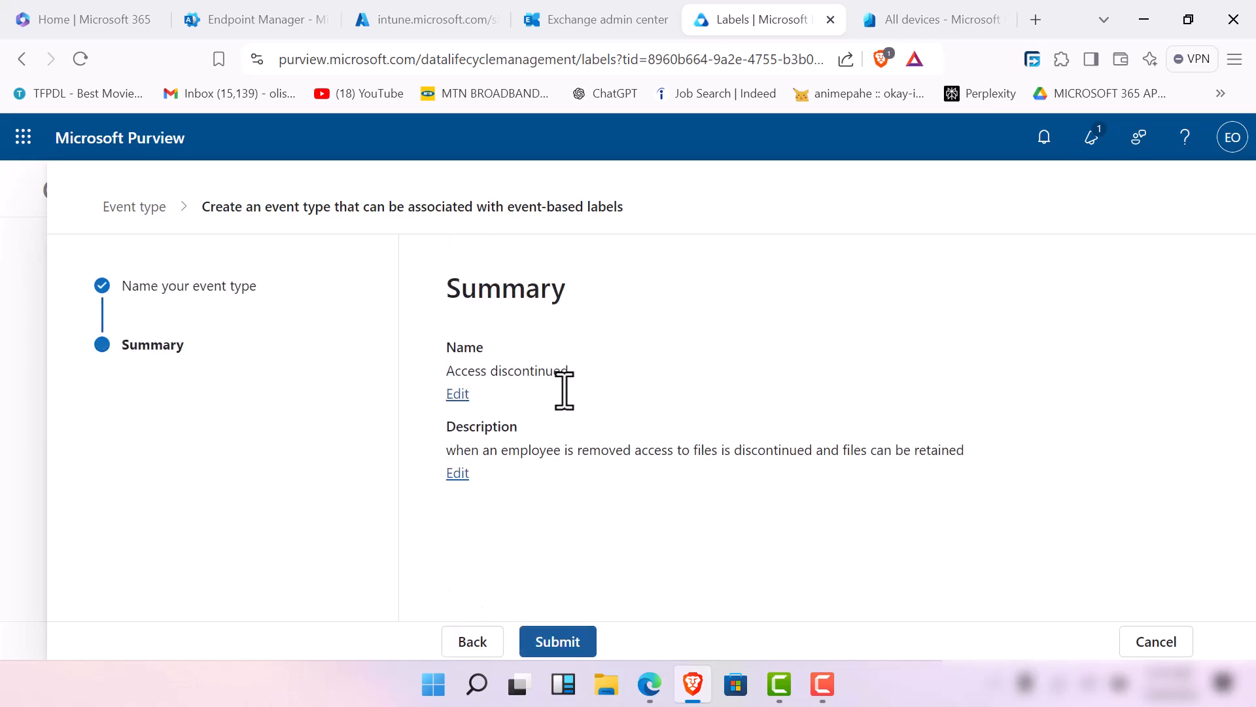
left_click(568, 645)
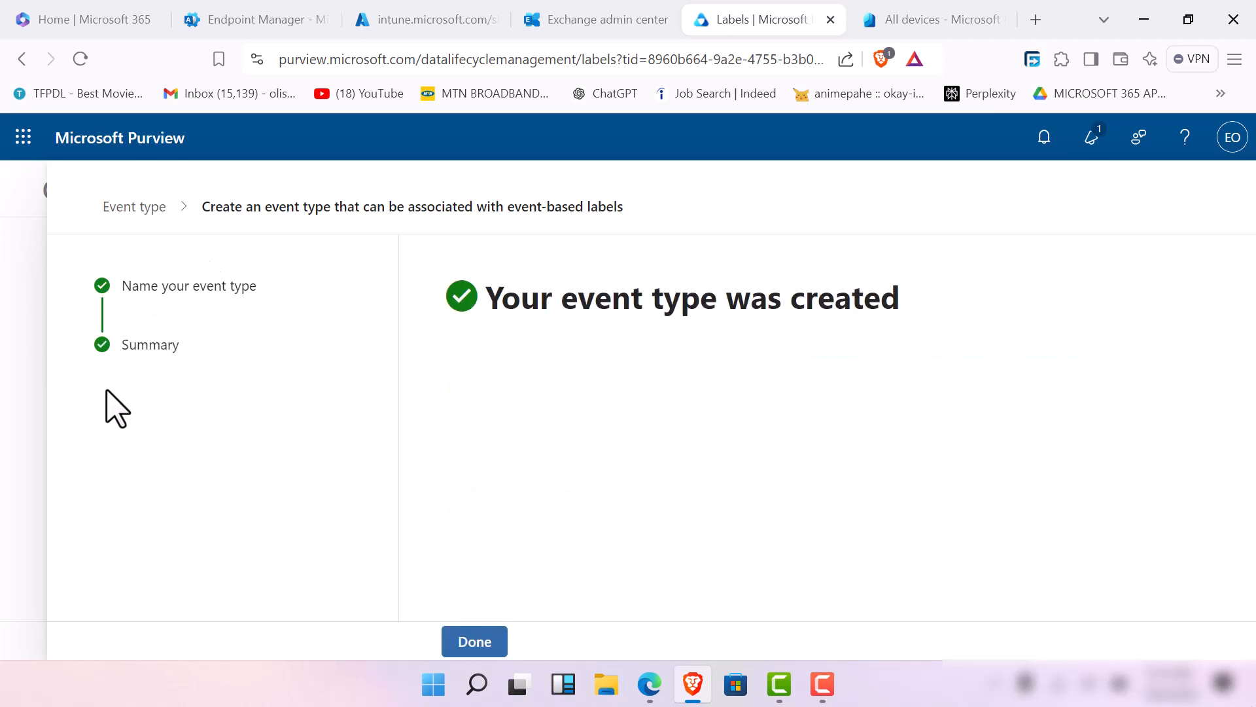
left_click(475, 641)
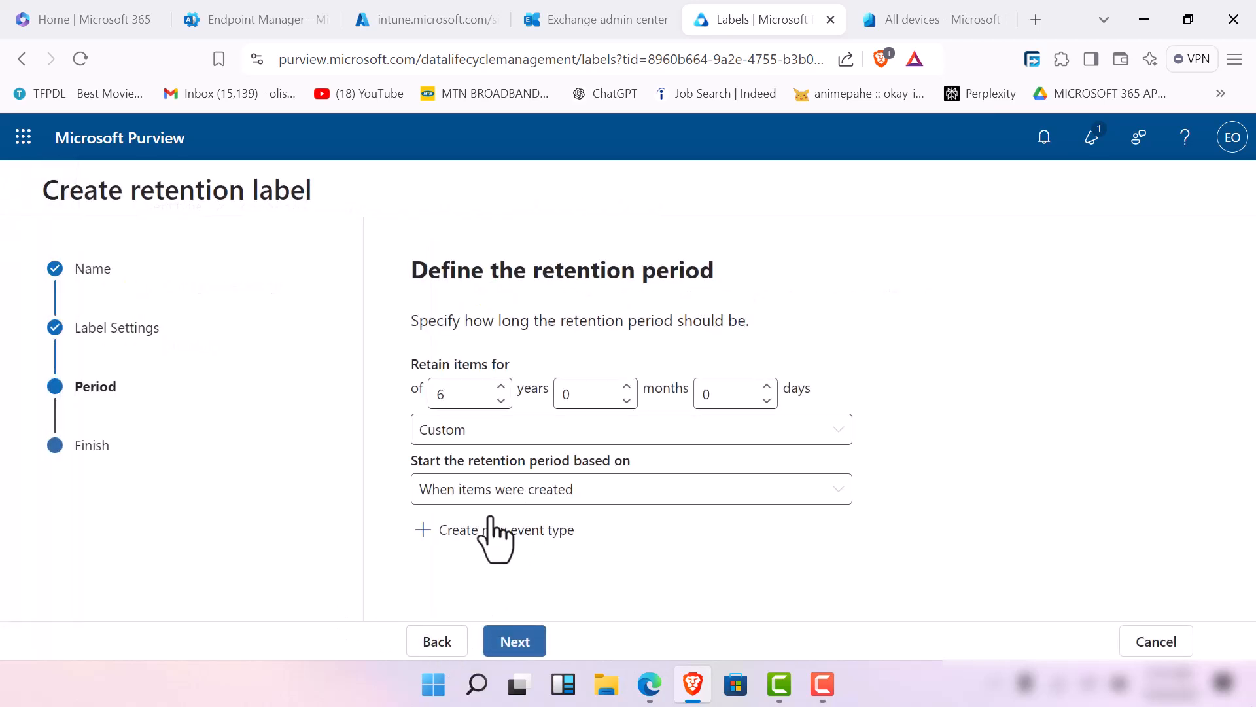
Continue to the choice of what happens after the retention period, rechecking the label settings and retention period pages.
left_click(513, 642)
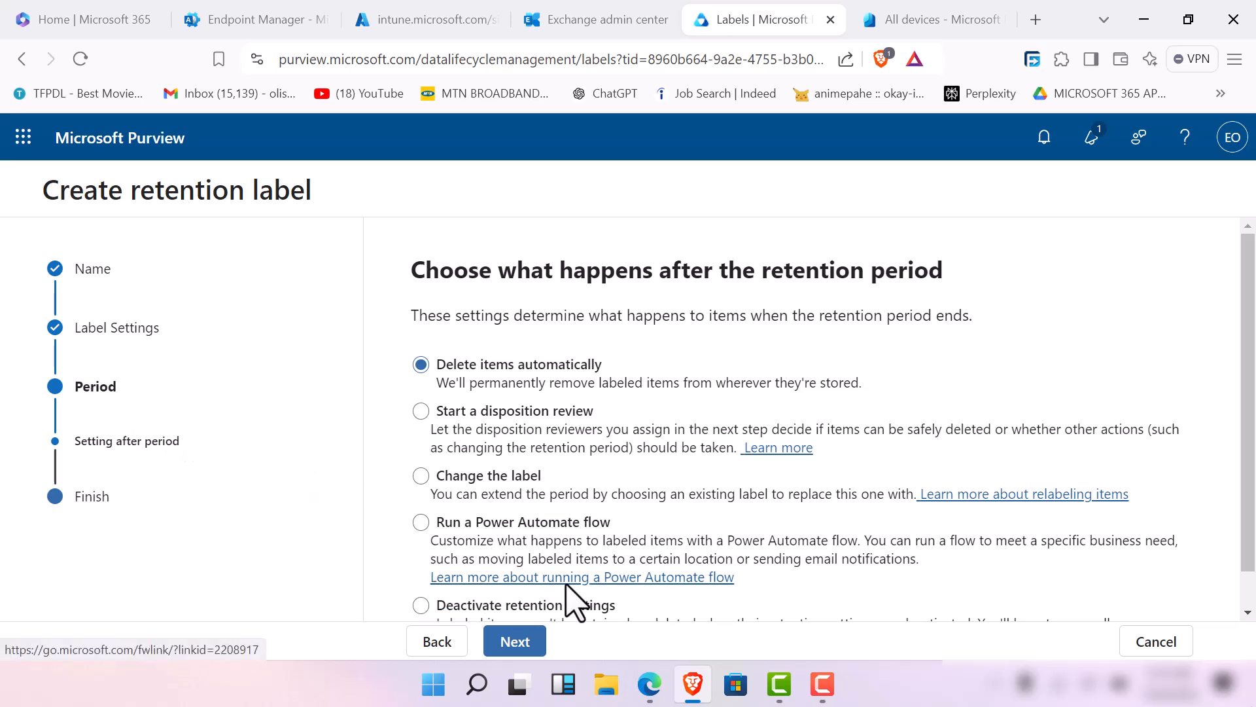
left_click(433, 644)
left_click(433, 645)
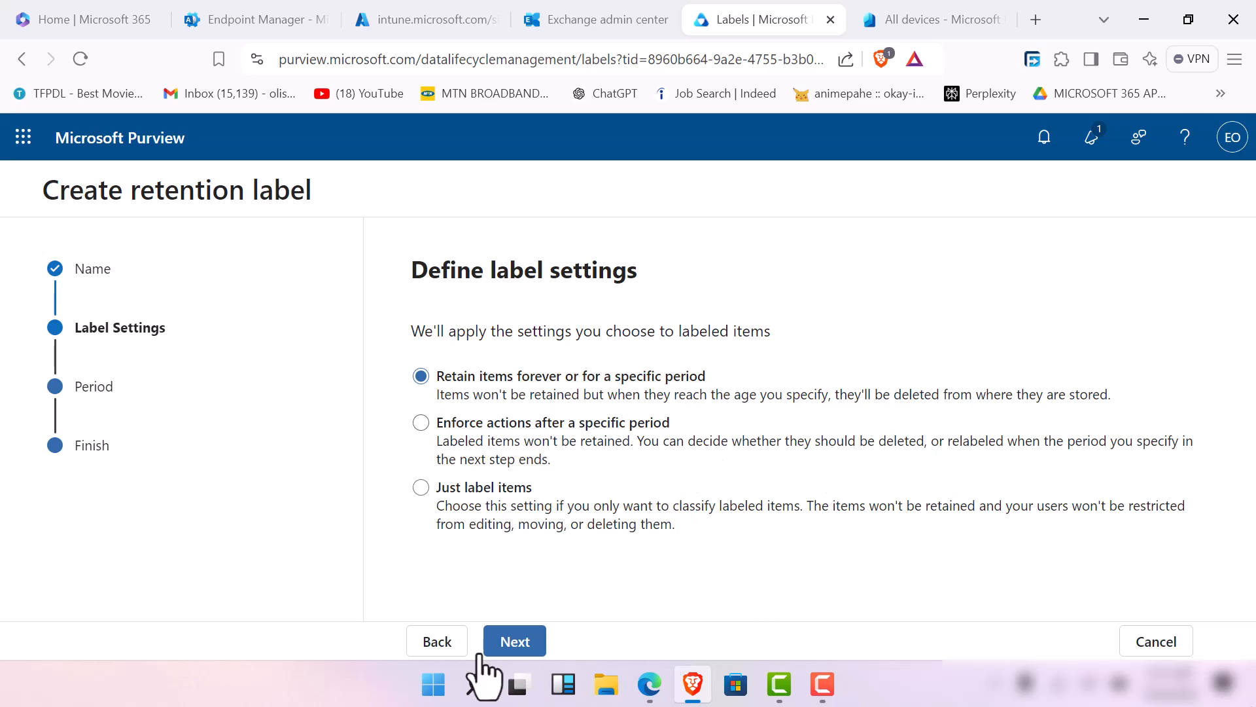
left_click(501, 640)
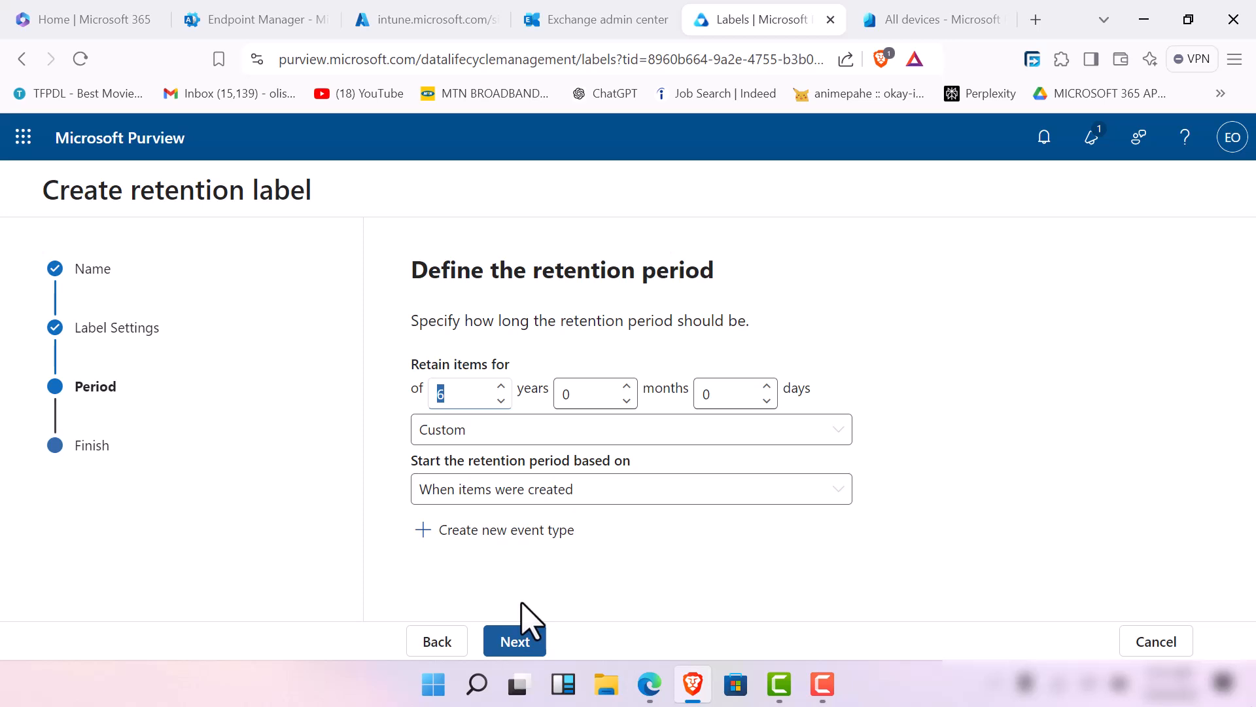
left_click(541, 644)
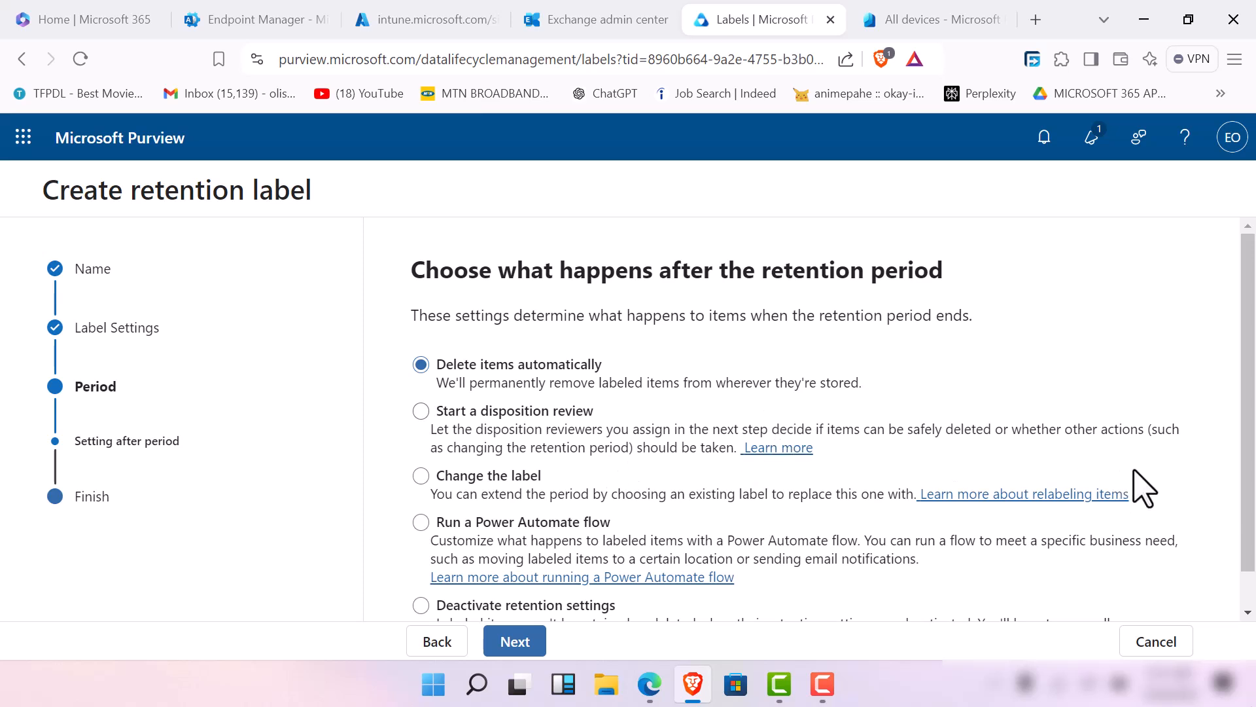
Select "Start a disposition review" for when the retention period ends and look over the remaining options.
left_click(420, 411)
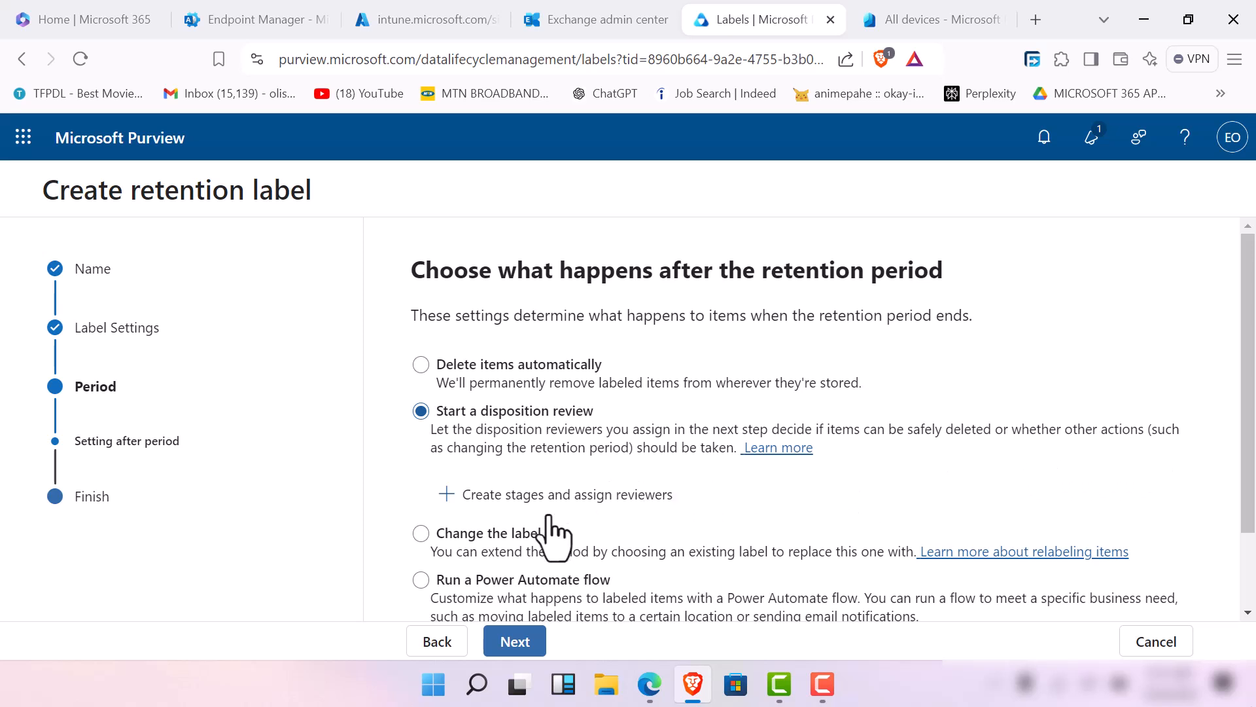
scroll(534, 533, "down", 3)
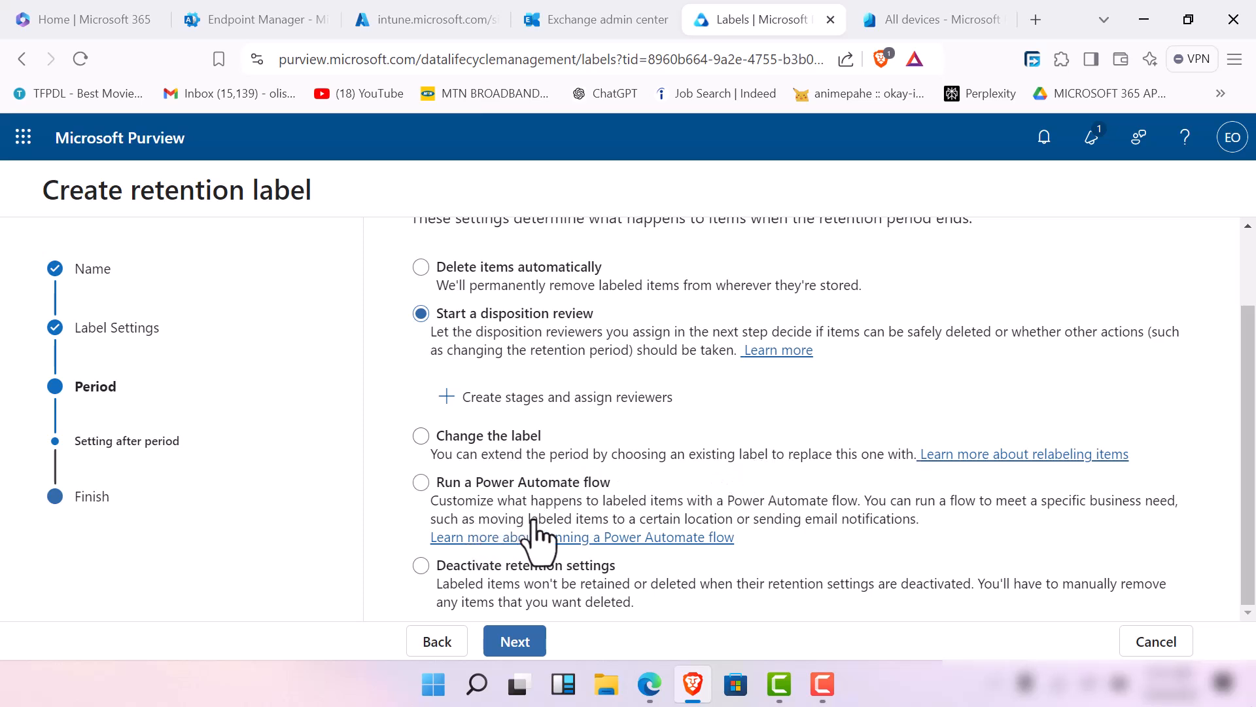
scroll(477, 597, "up", 1)
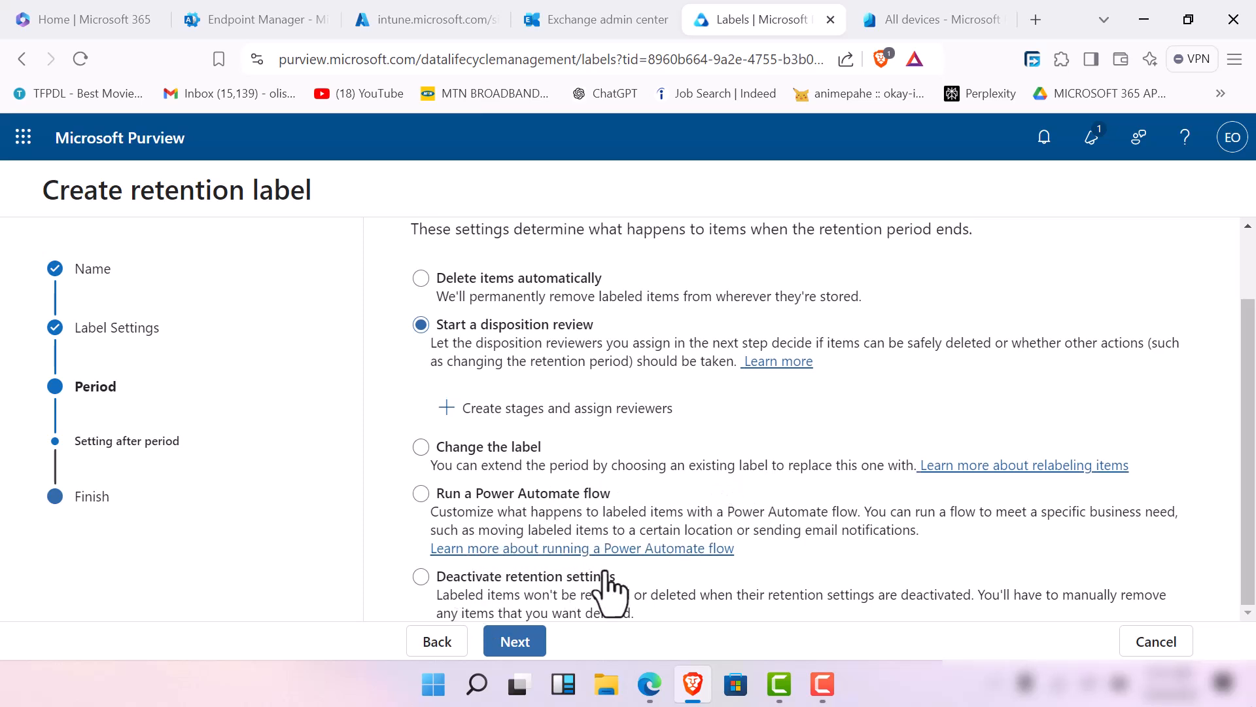
scroll(655, 579, "down", 1)
scroll(597, 593, "up", 1)
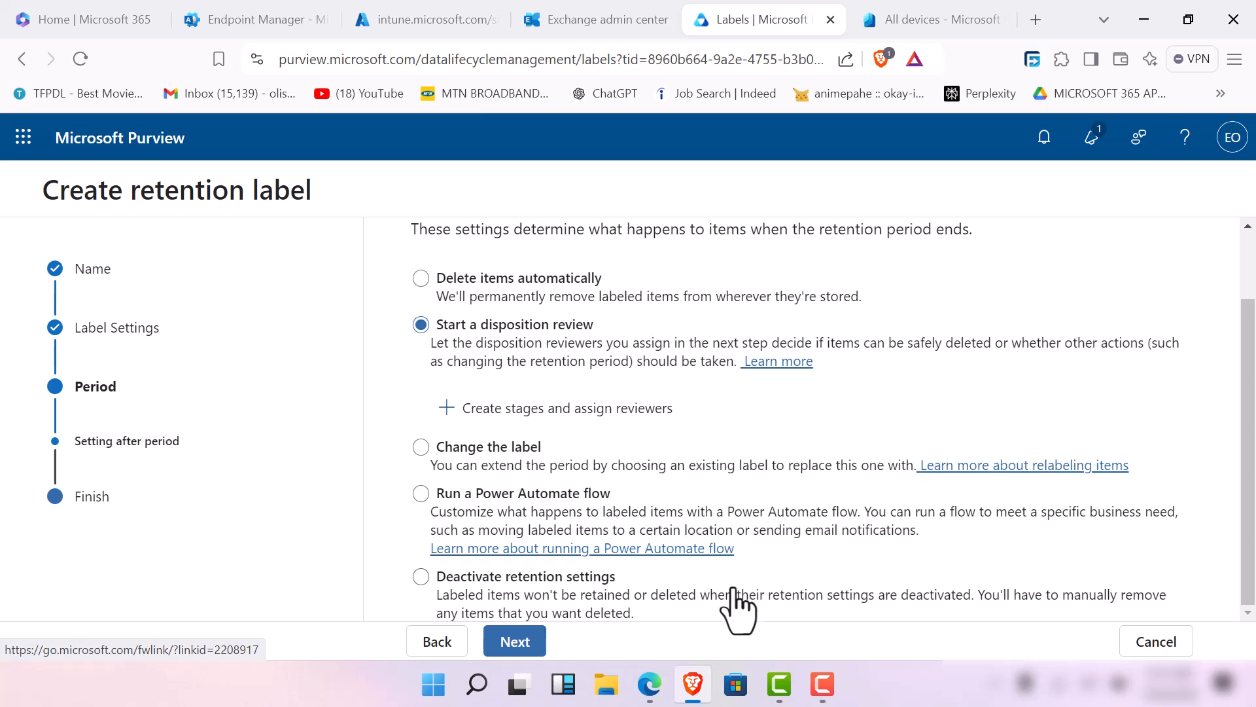
scroll(746, 579, "down", 1)
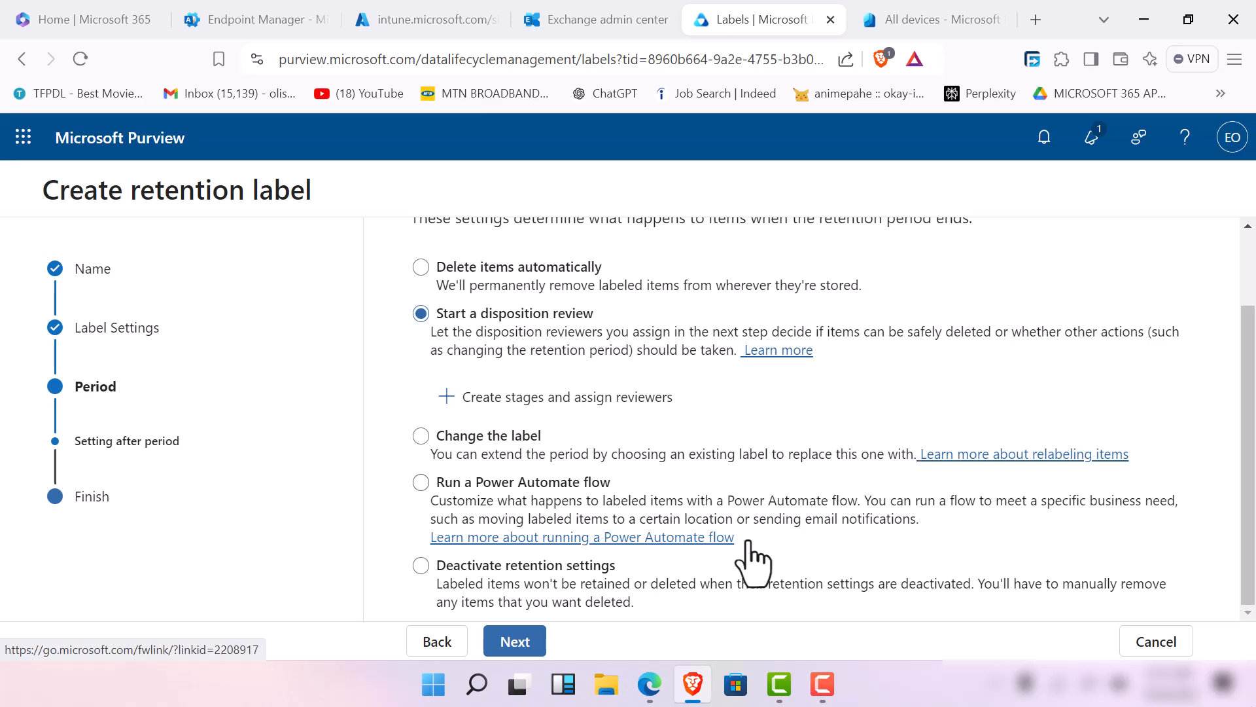
scroll(720, 576, "up", 1)
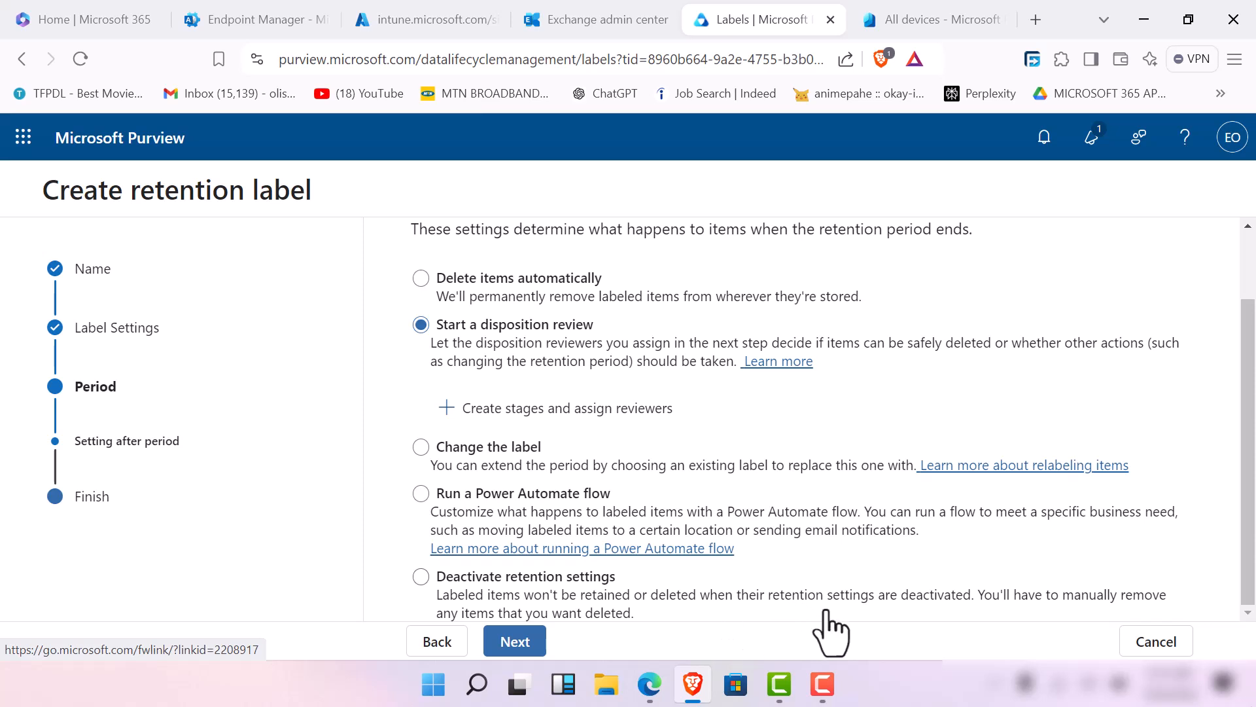
scroll(903, 616, "down", 1)
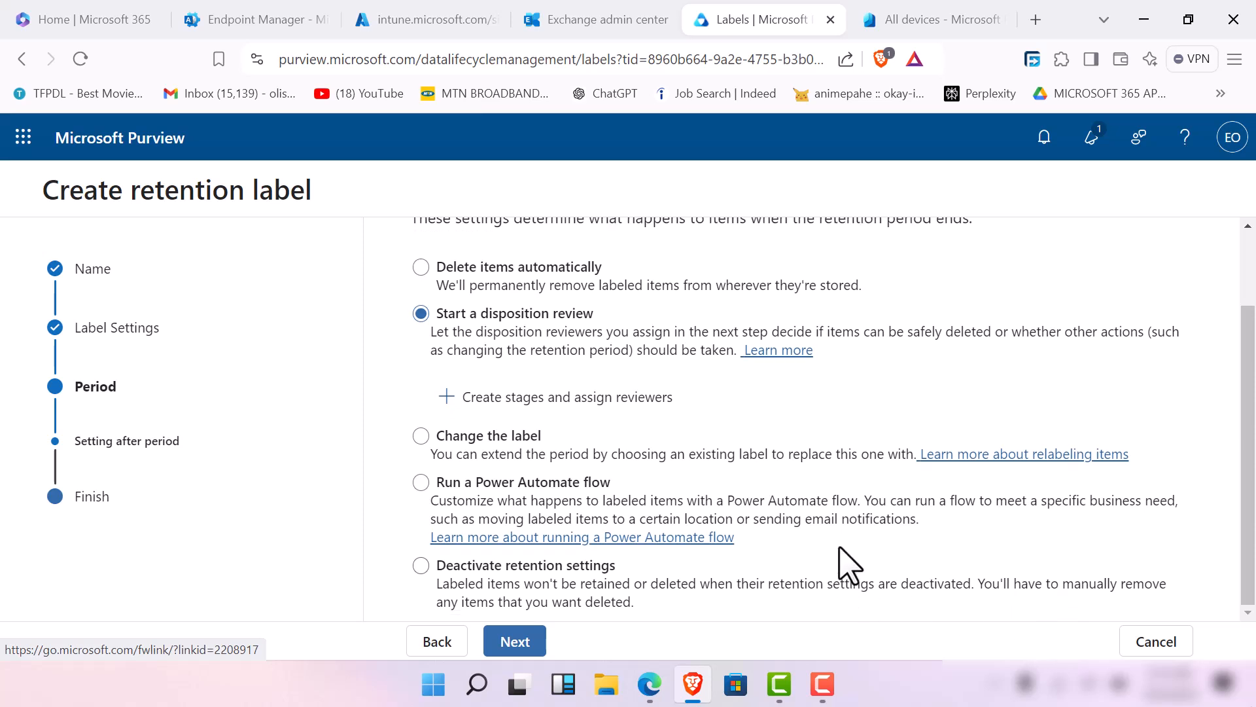
Turn on automatic stage approval for the disposition review and set it to approve after 30 days.
scroll(818, 583, "up", 1)
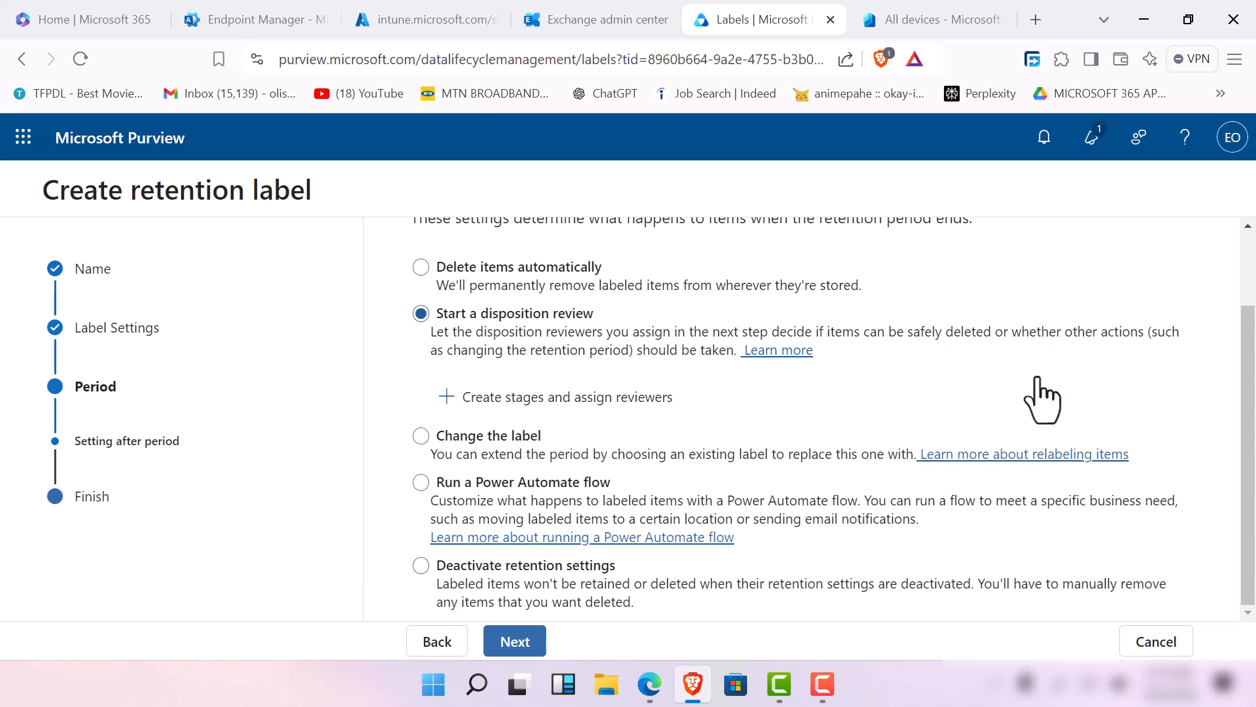
left_click(452, 398)
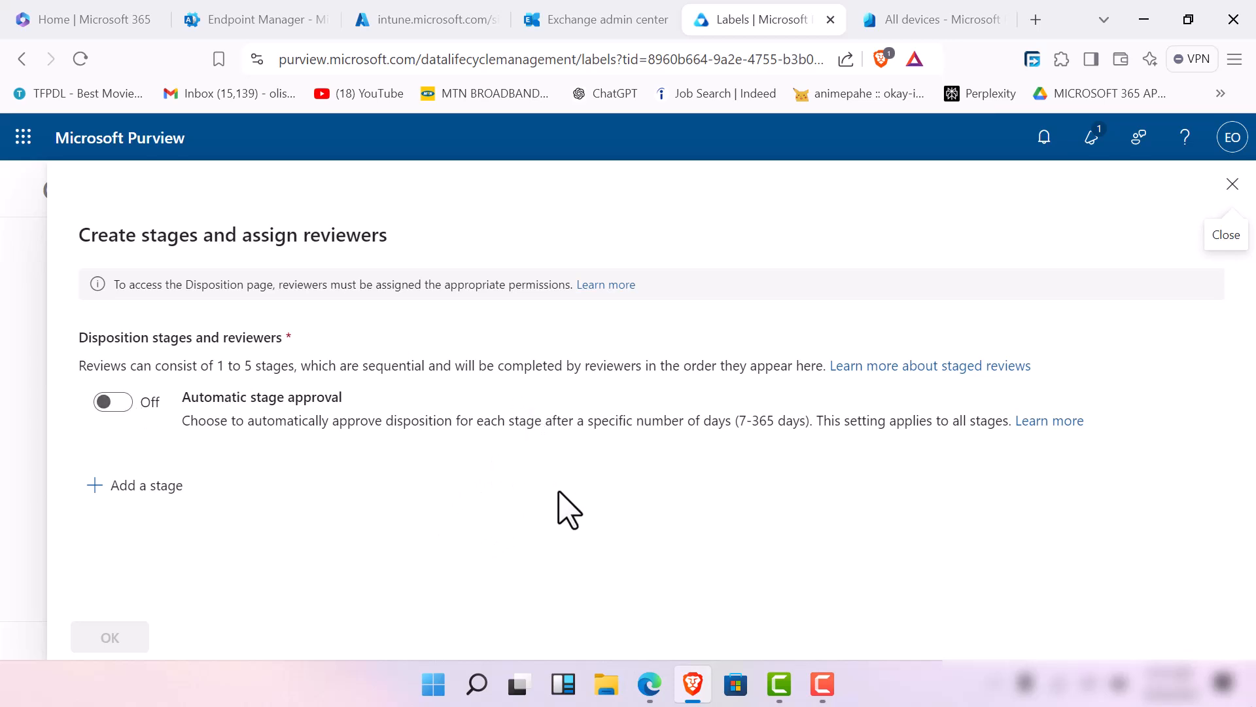
left_click(113, 401)
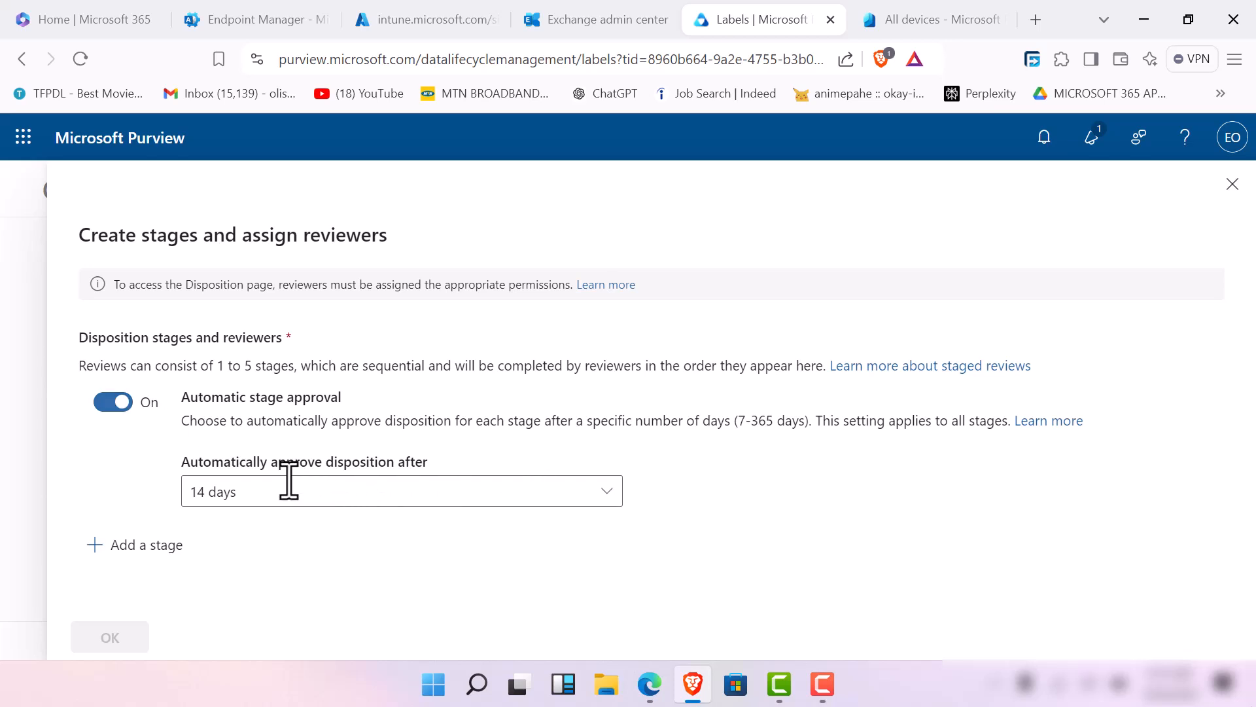
left_click(605, 491)
left_click(212, 388)
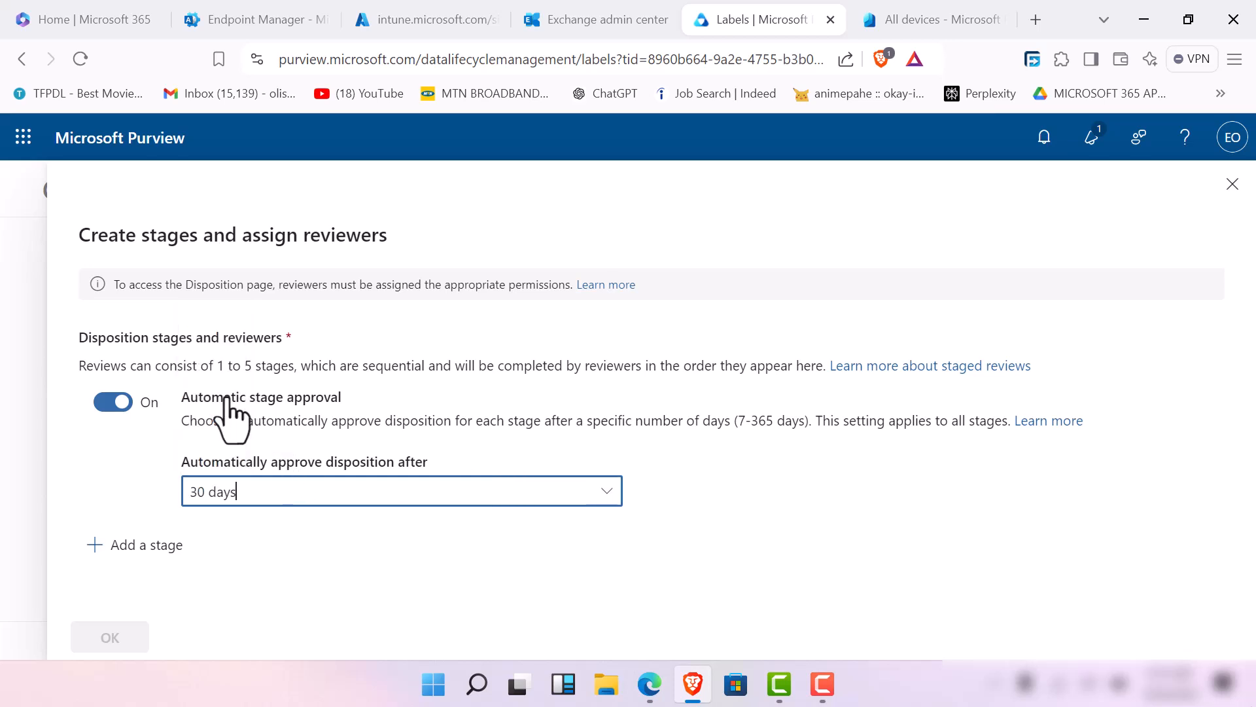
Add a disposition stage named "Onset stage" and assign a reviewer to it.
left_click(146, 549)
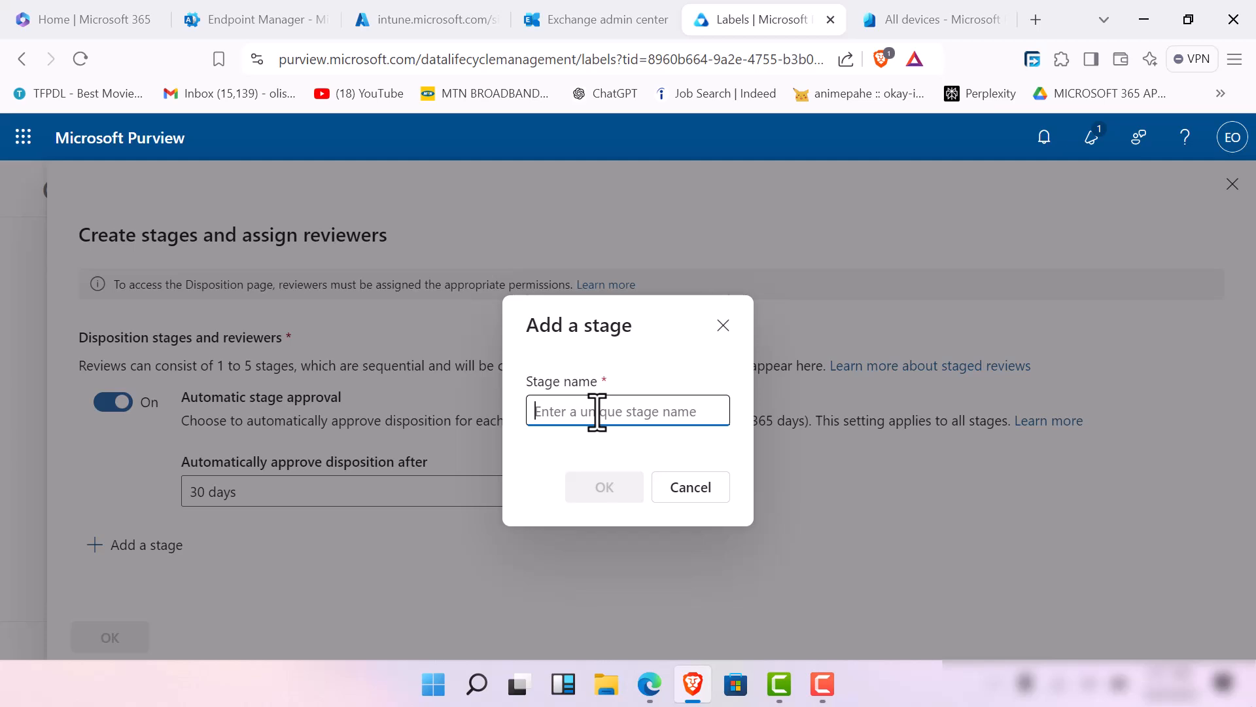
type("ON")
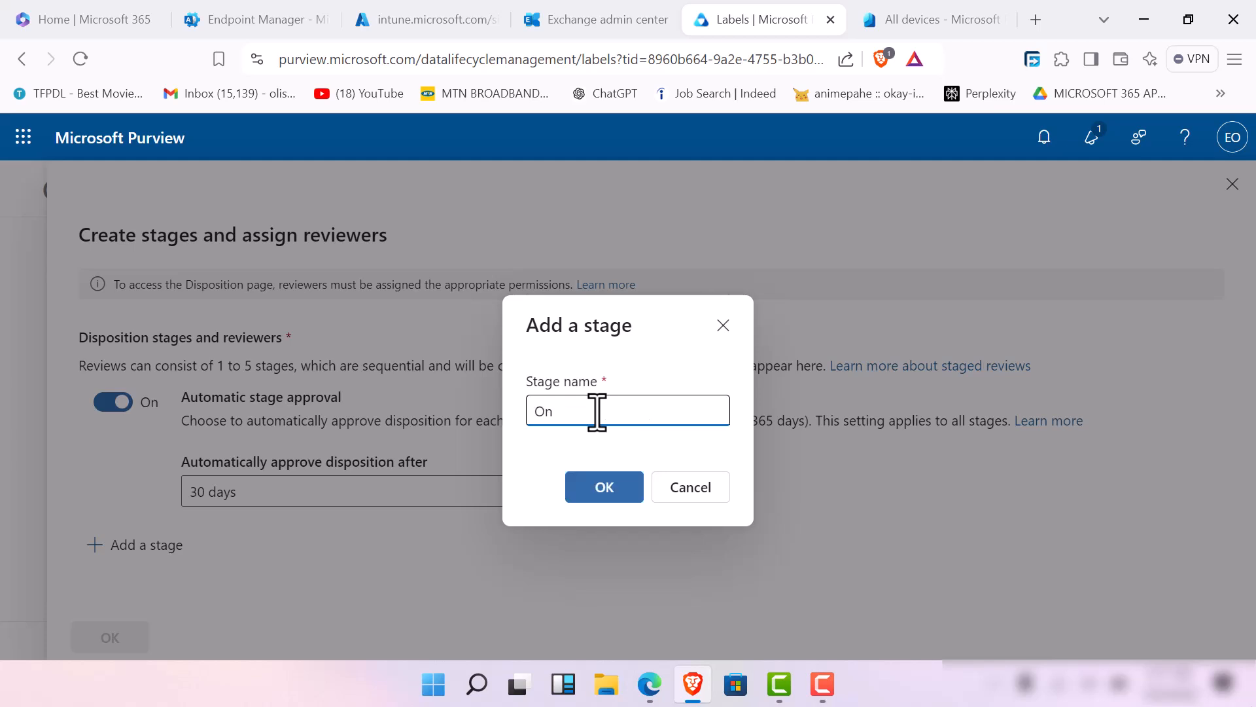
type("set sat")
left_click(619, 496)
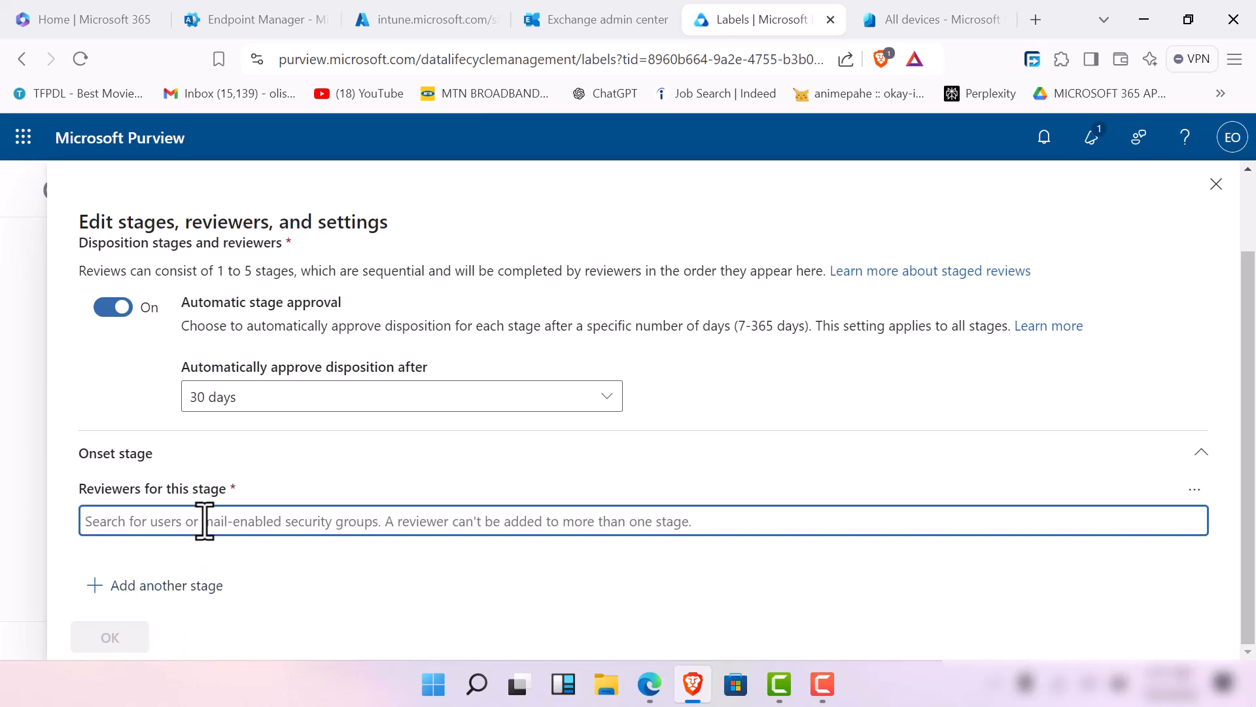
type("hen")
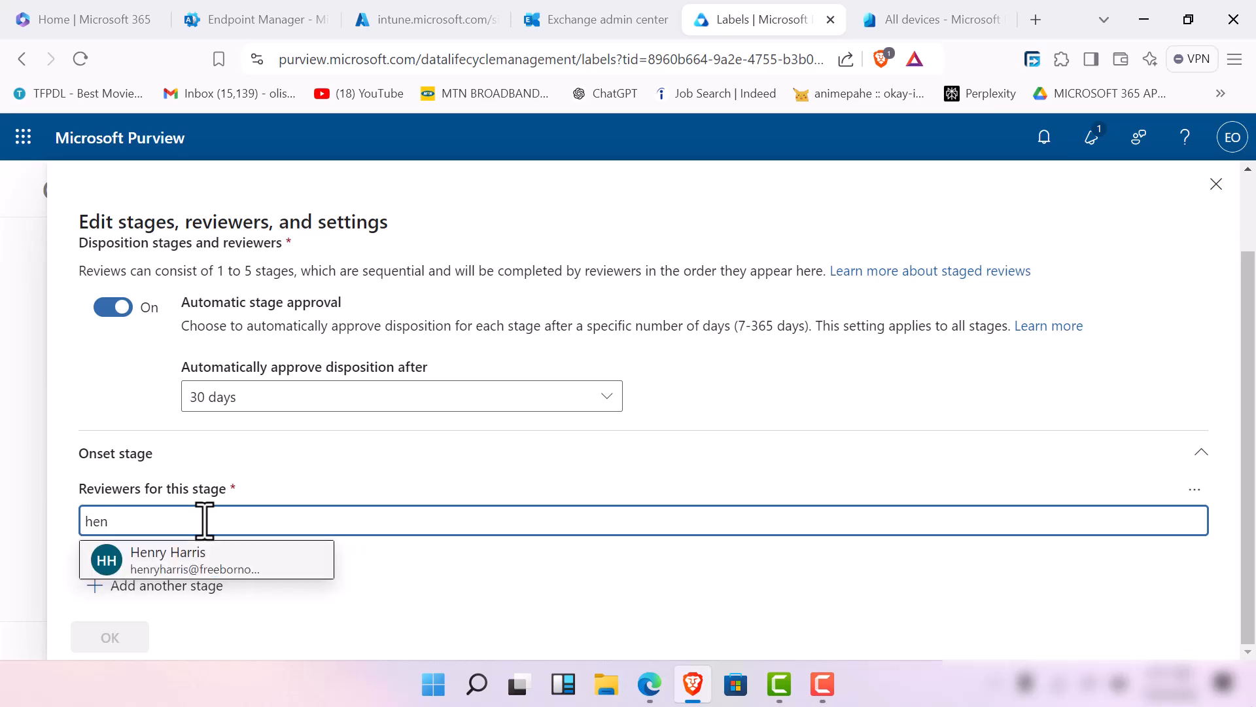
left_click(221, 568)
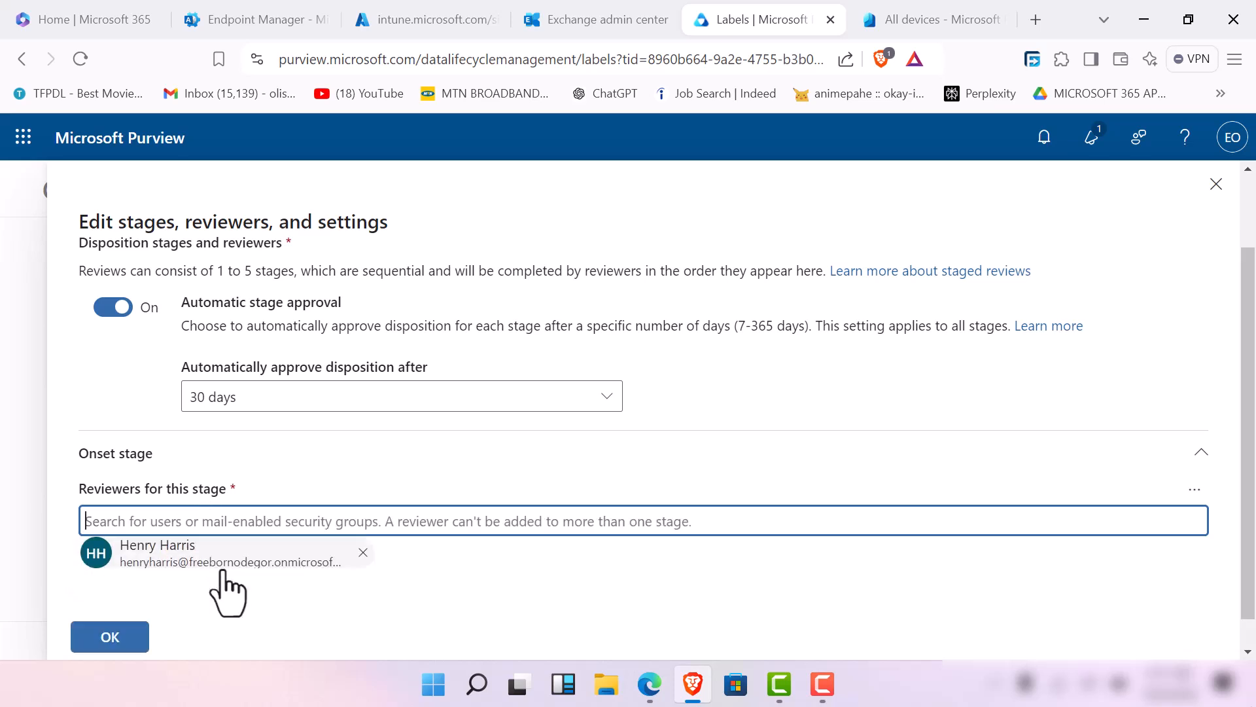
scroll(431, 593, "down", 1)
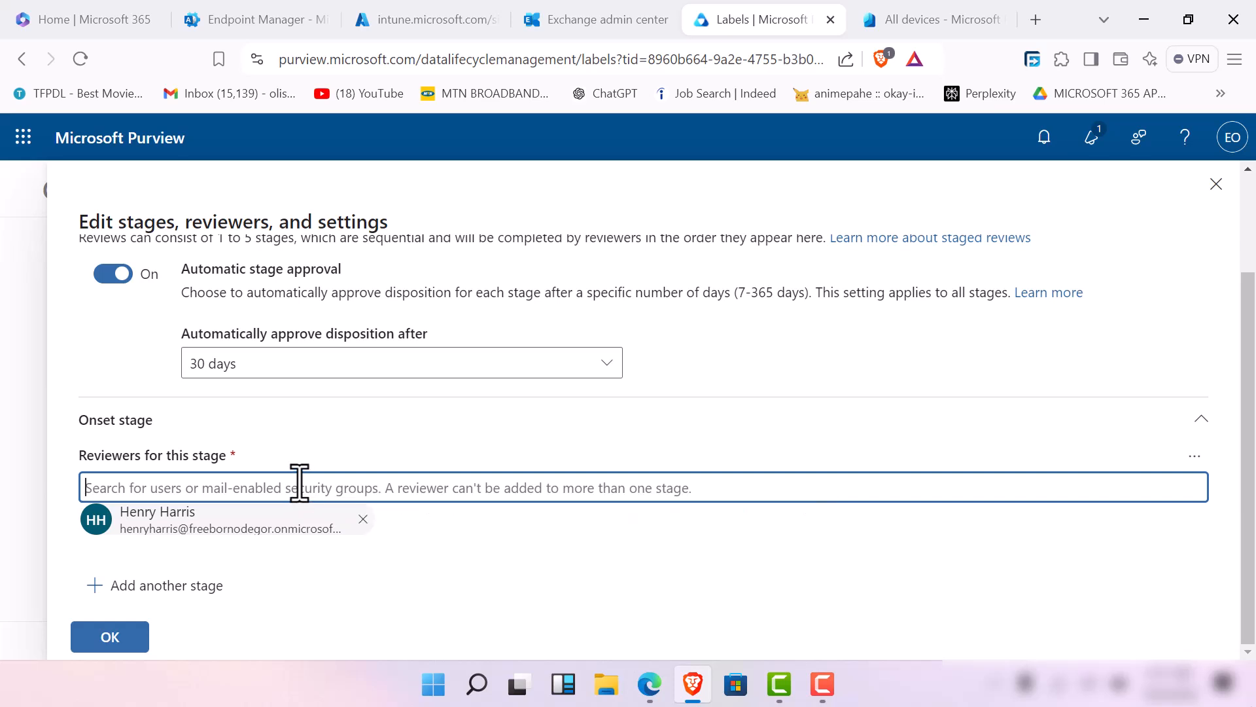
type("mic")
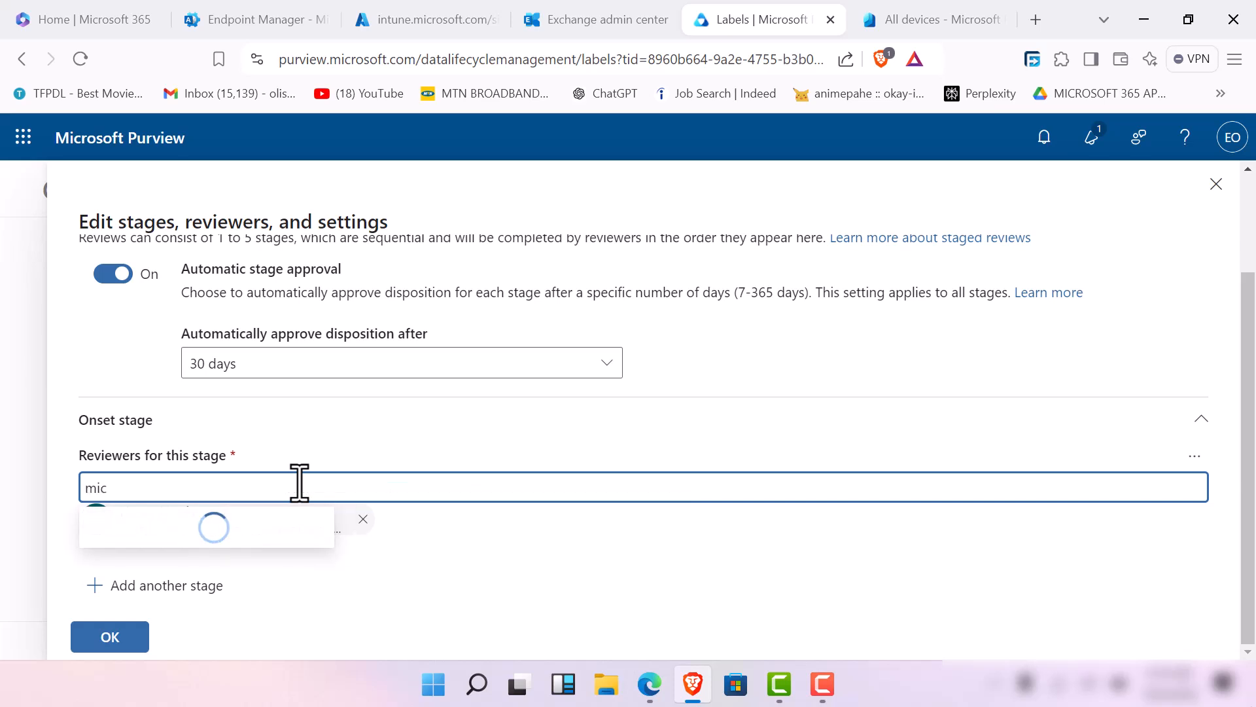
key("BackSpace")
key("BackSpace")
key("BackSpace")
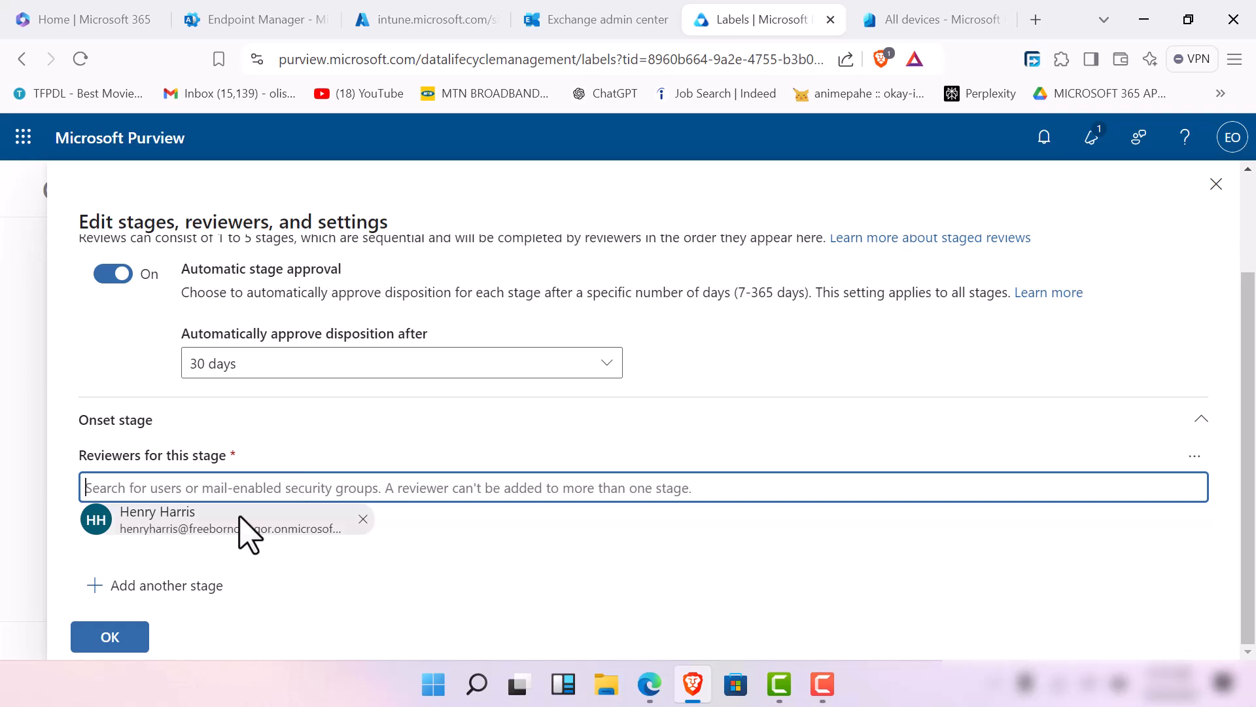
Add a second disposition stage named "screening stage" and assign a reviewer to it.
left_click(167, 588)
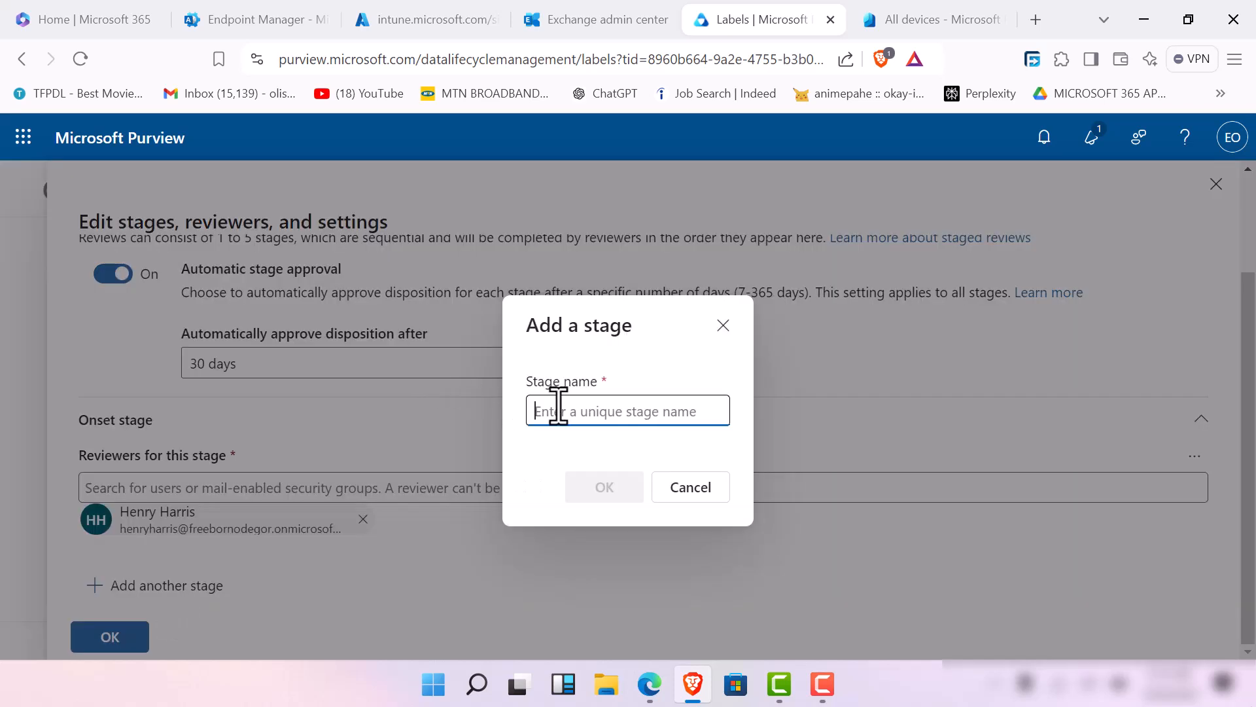
type("rve")
key("BackSpace")
key("BackSpace")
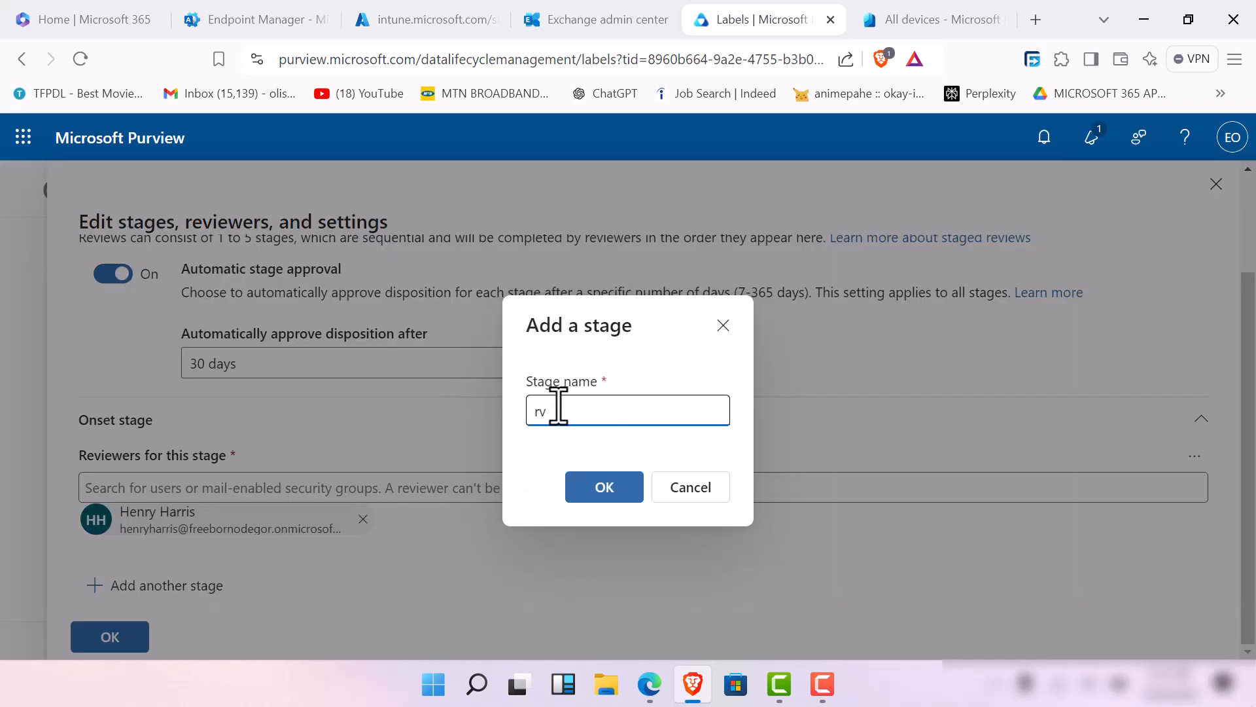
key("BackSpace")
type("screening satge")
key("BackSpace")
key("BackSpace")
key("BackSpace")
key("BackSpace")
left_click(558, 411)
type("tage")
key("ctrl+a")
key("BackSpace")
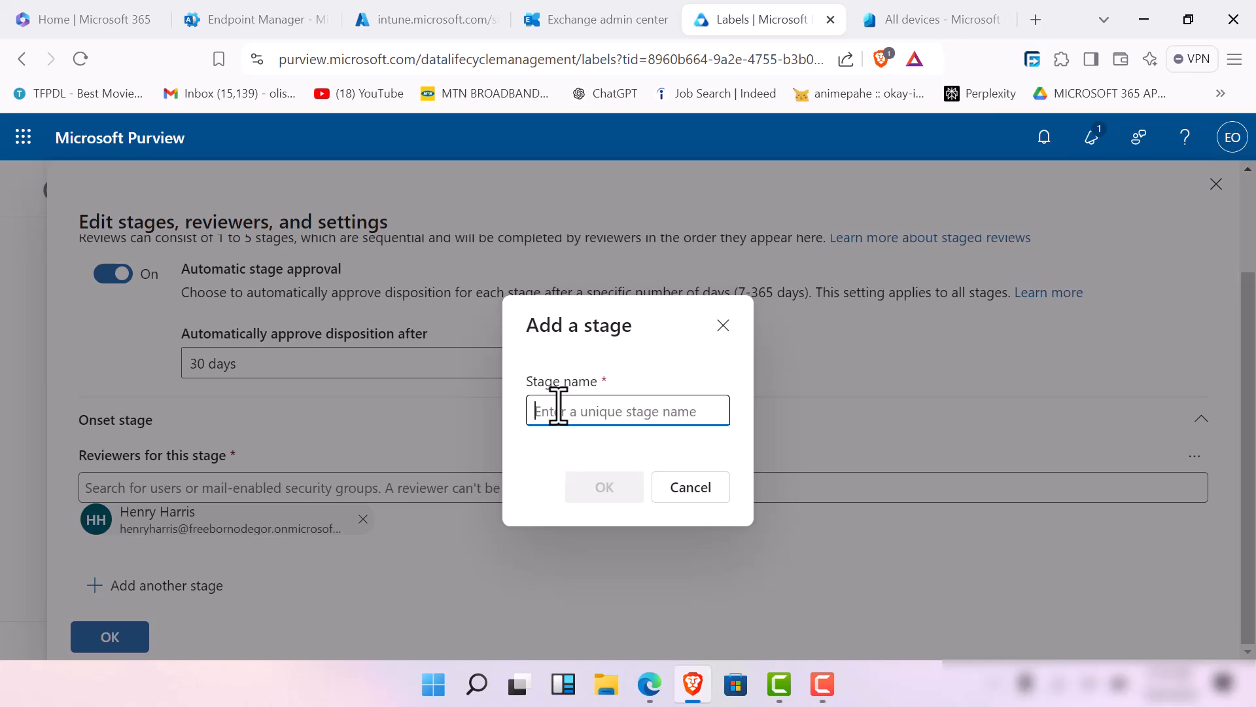
type("screen")
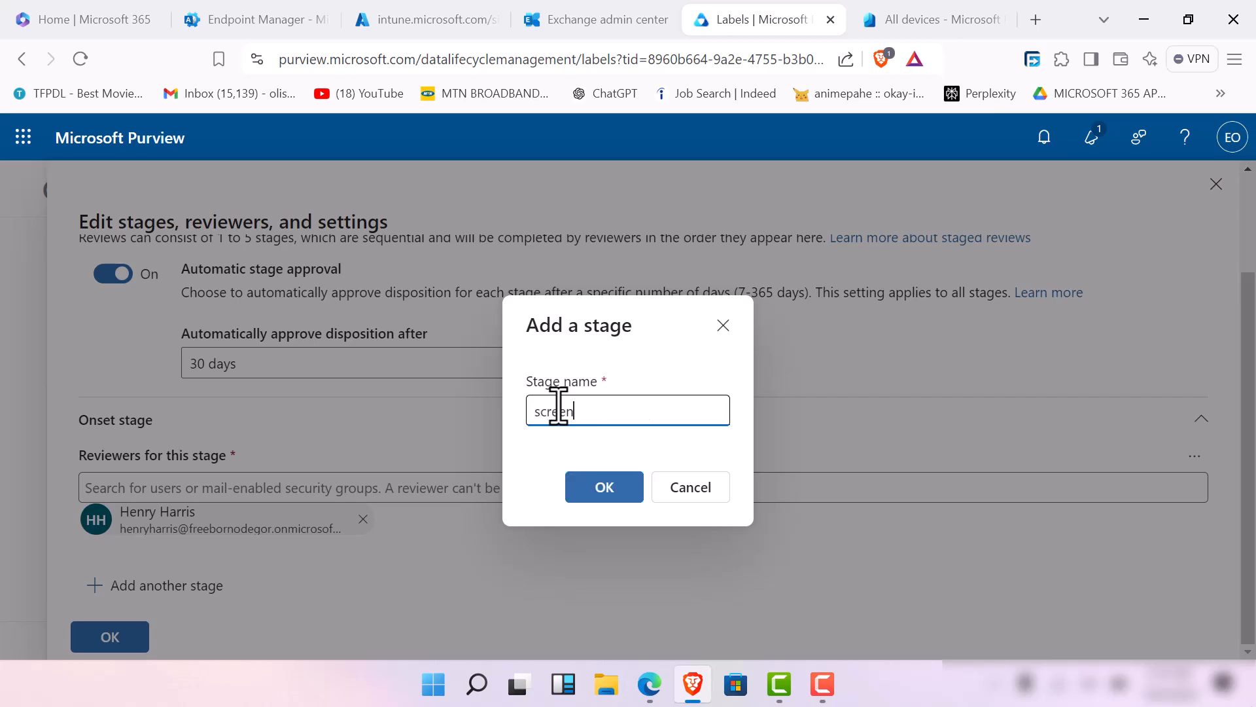
type("ing stage")
key("Return")
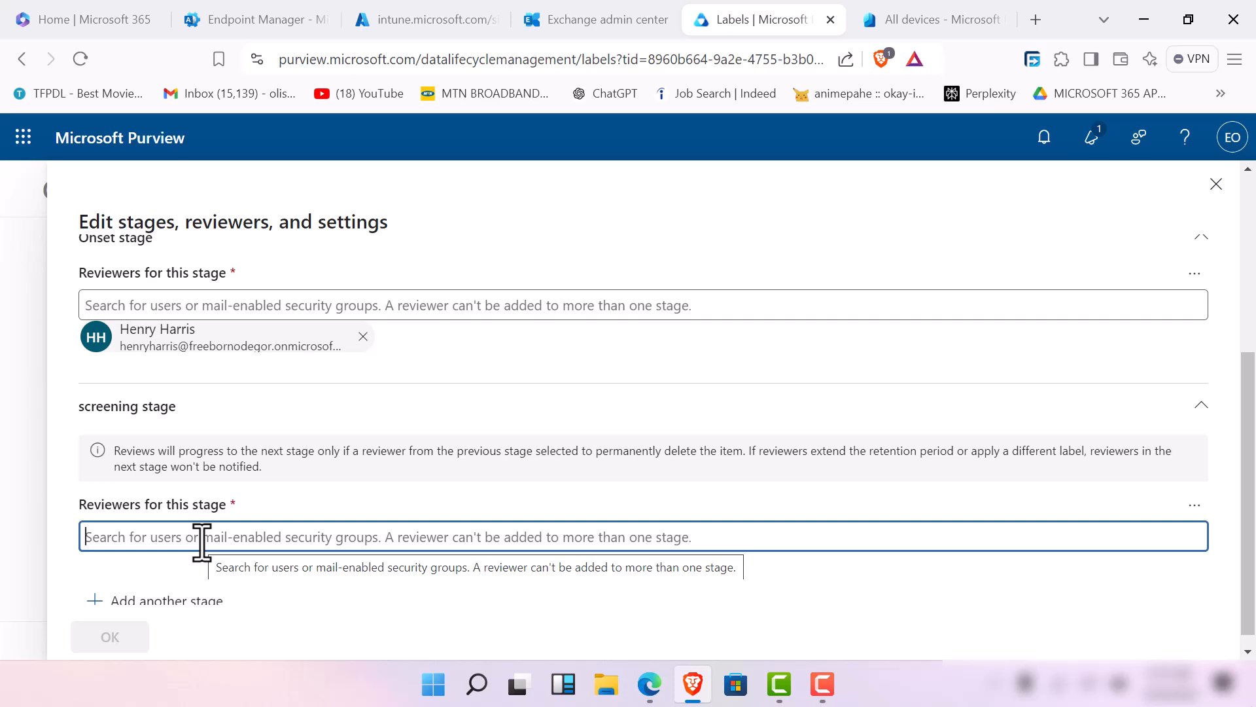
type("ri")
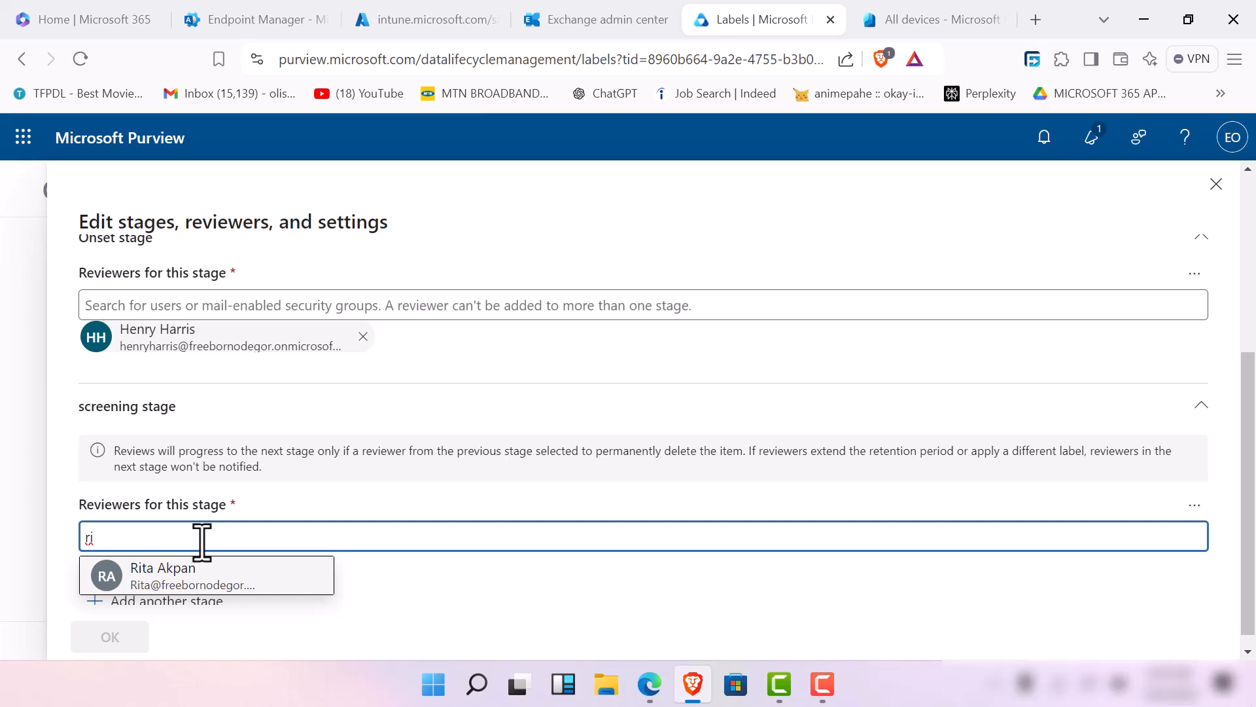
key("Return")
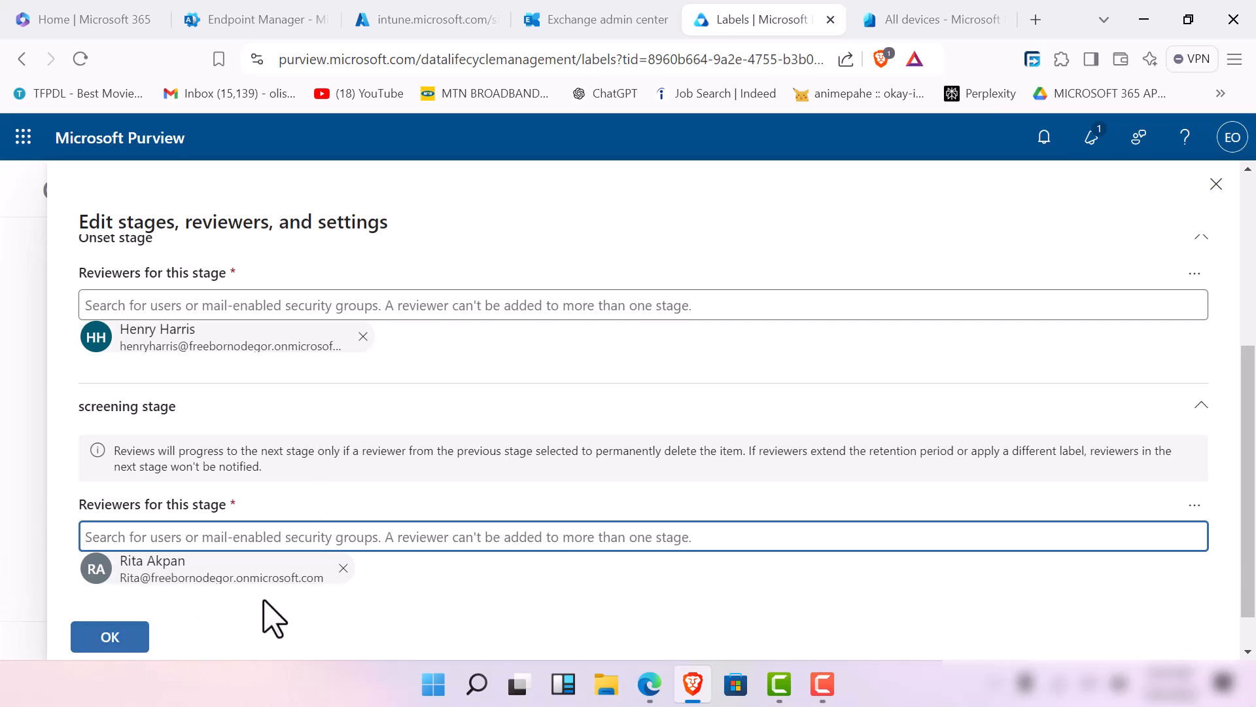
Add a third disposition stage named "deletion stage or extension stage".
scroll(190, 517, "down", 1)
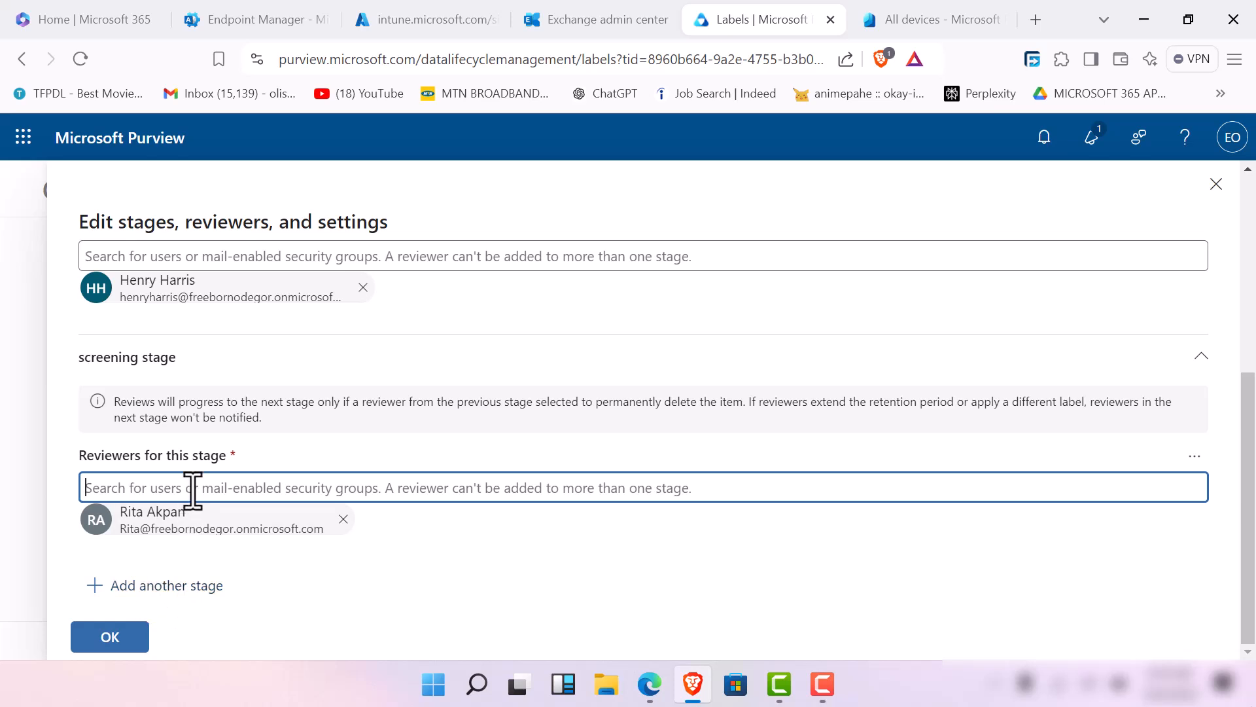
left_click(168, 594)
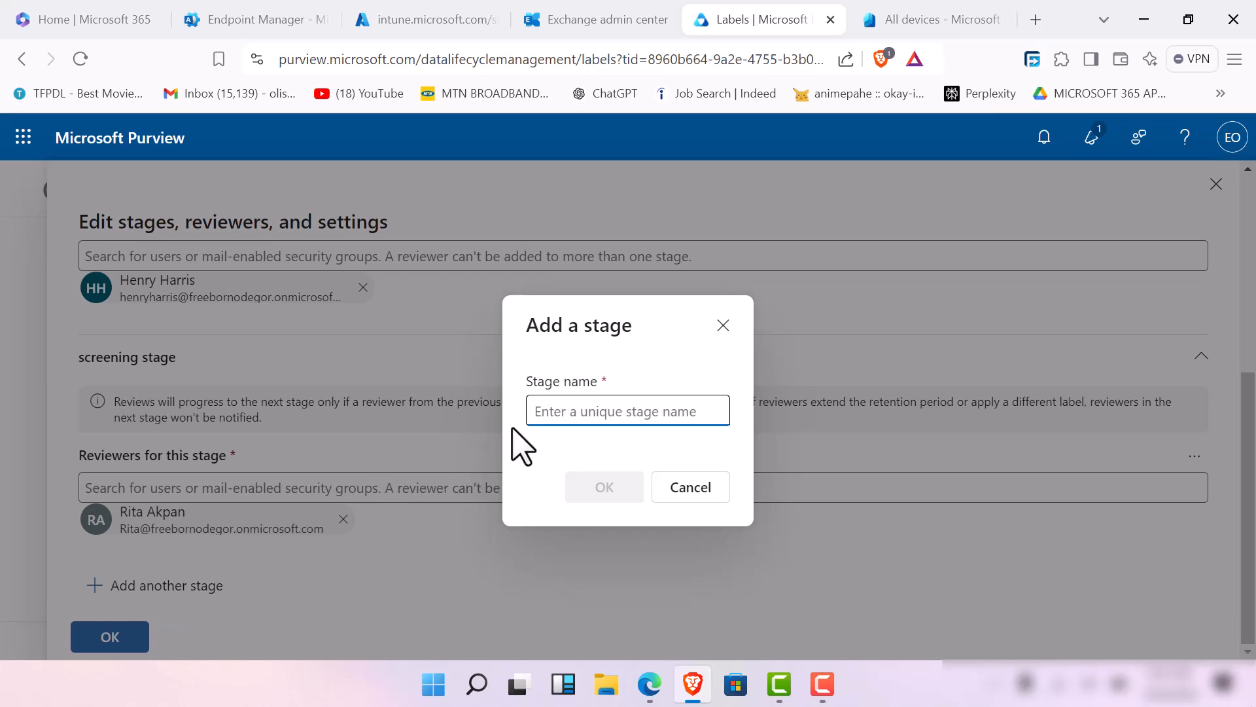
type("dele")
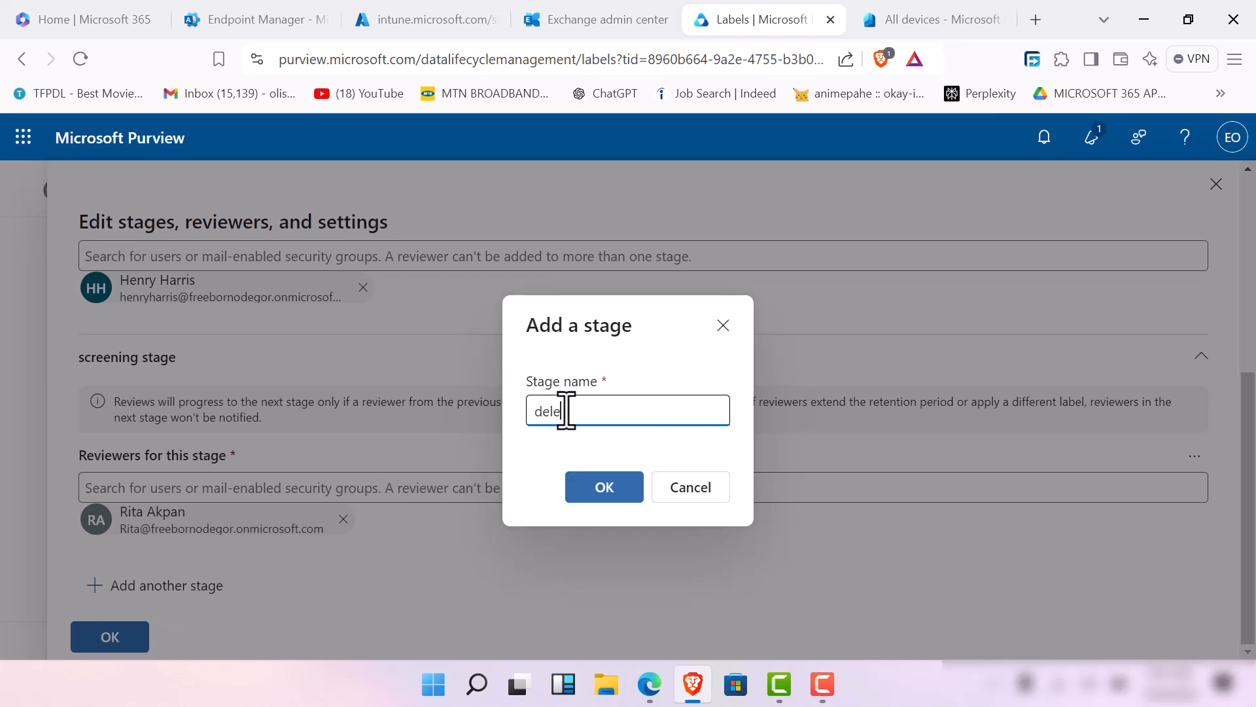
type("tion stage or extension stage")
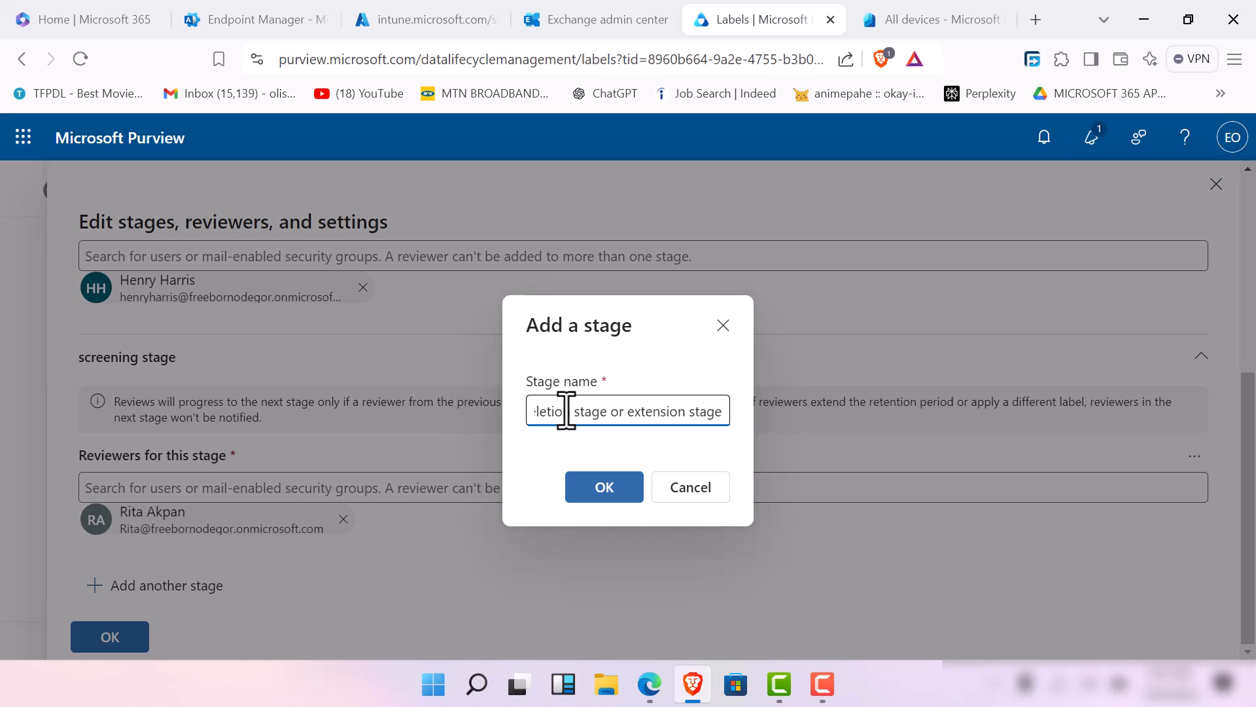
left_click(601, 488)
Assign a reviewer to the deletion or extension stage and add a second reviewer to the screening stage.
left_click(141, 528)
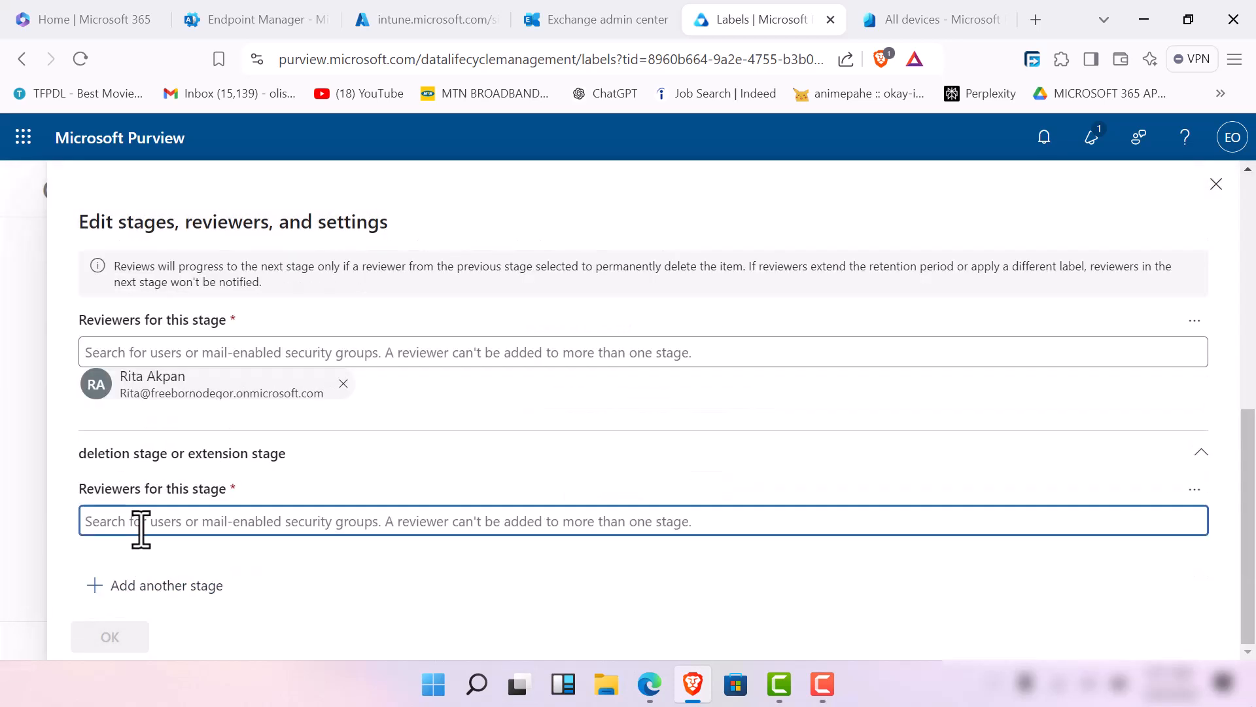
type("emmanu")
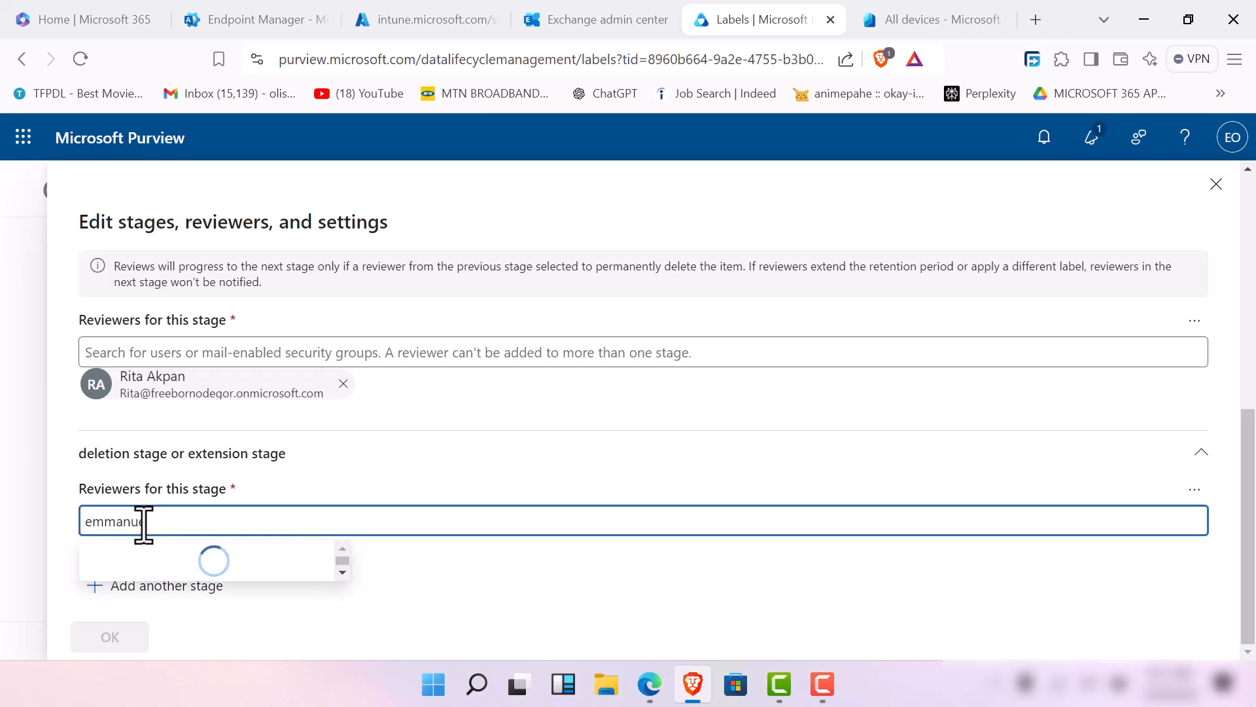
type("e")
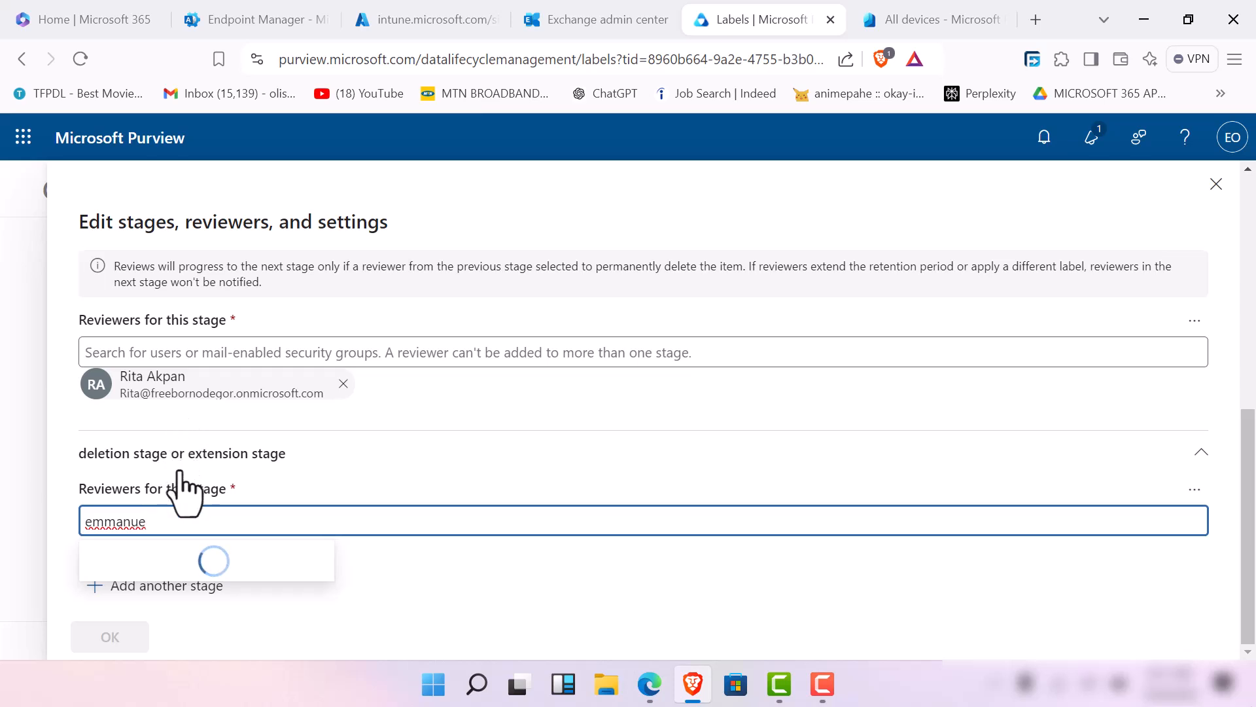
left_click(197, 354)
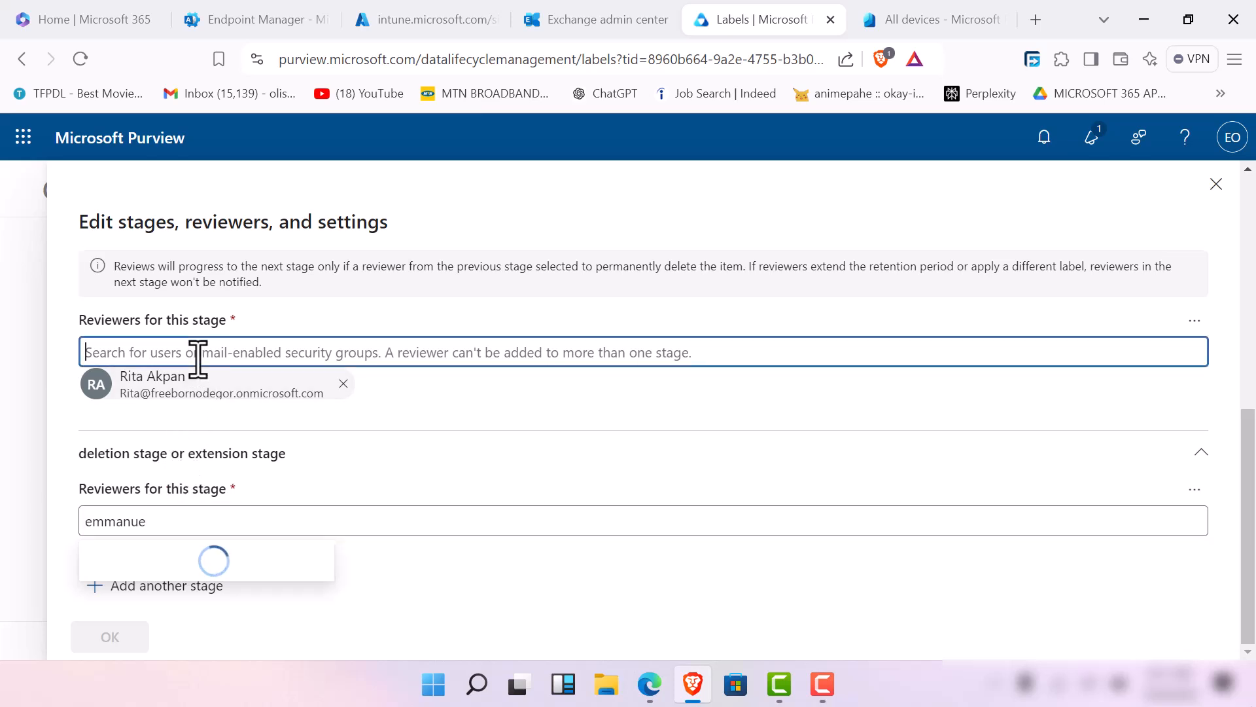
type("stan")
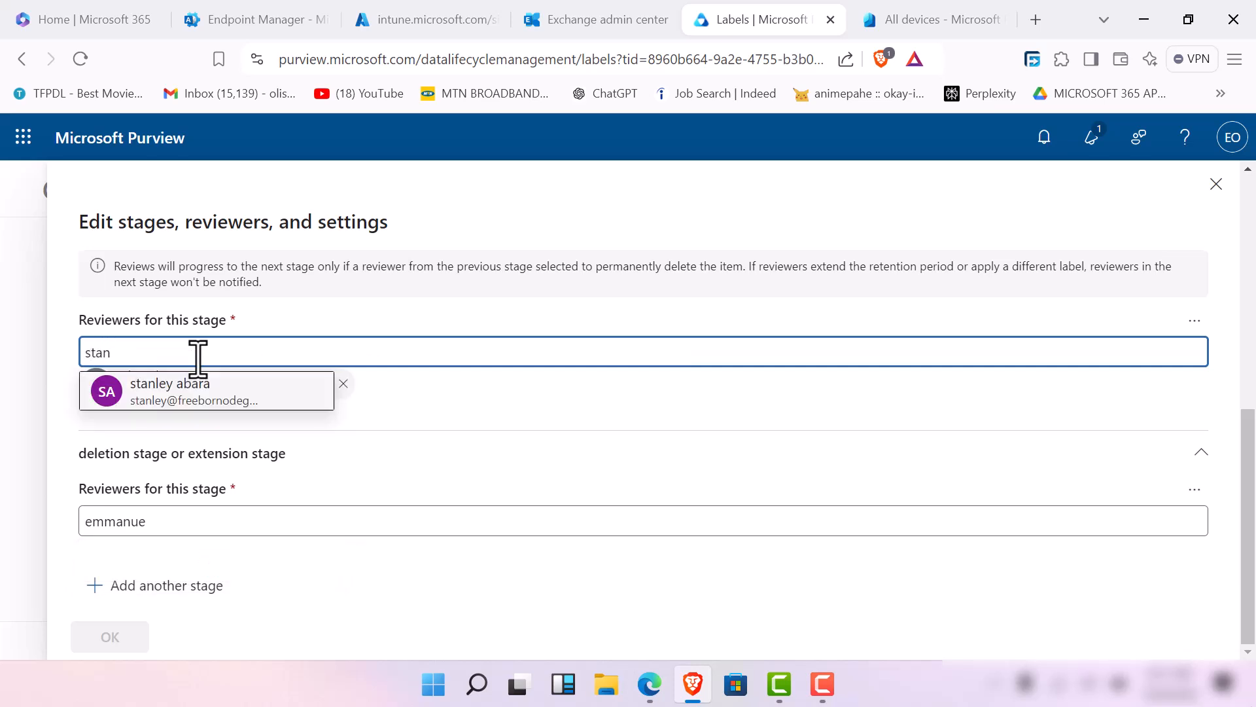
left_click(216, 398)
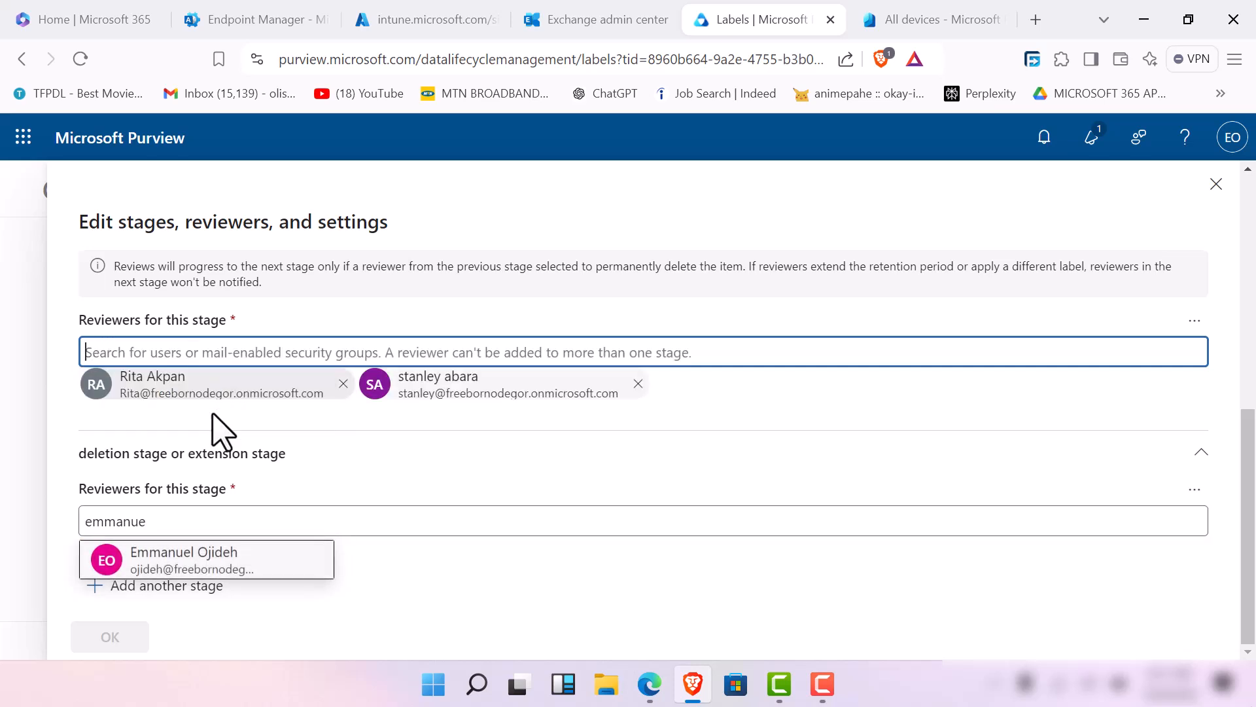
left_click(174, 567)
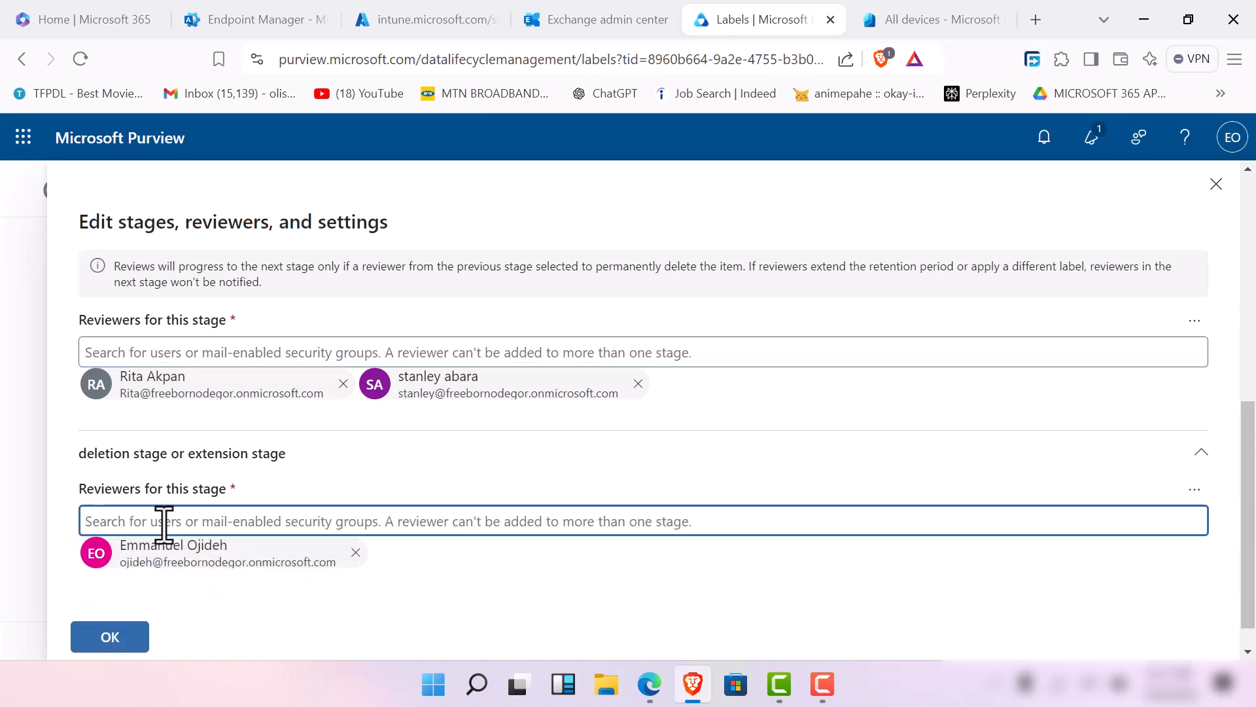
type("ma")
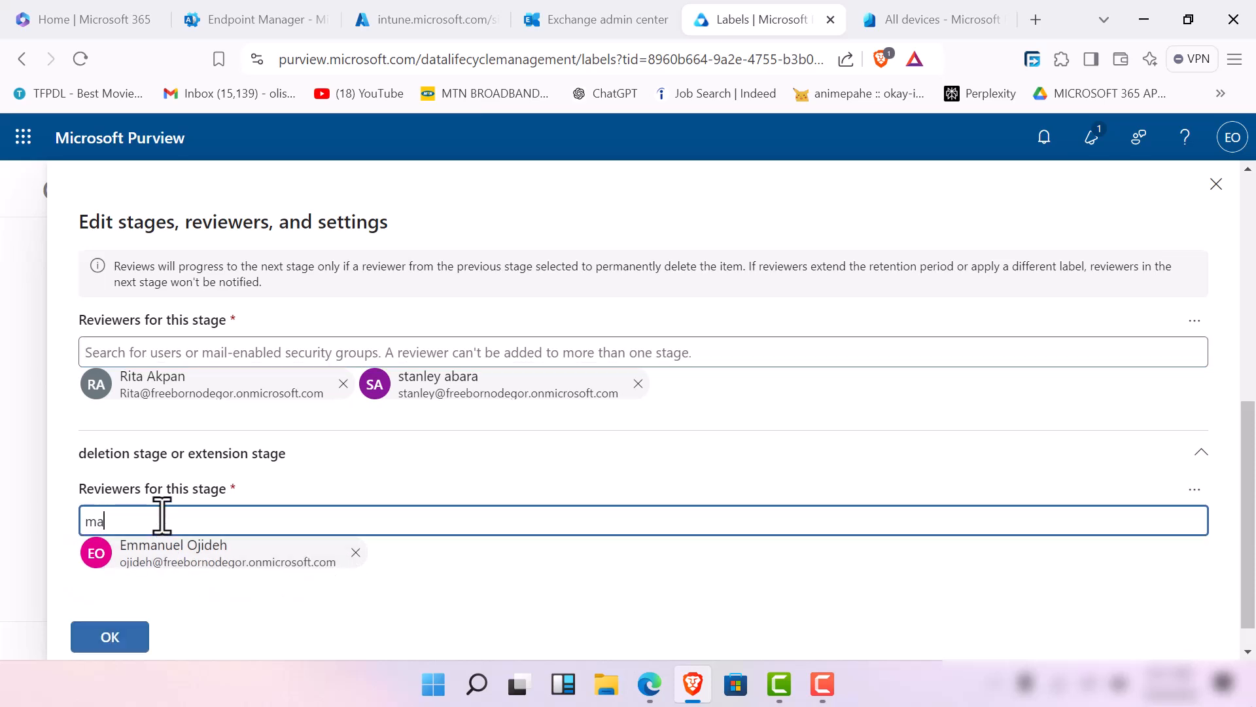
key("BackSpace")
key("BackSpace")
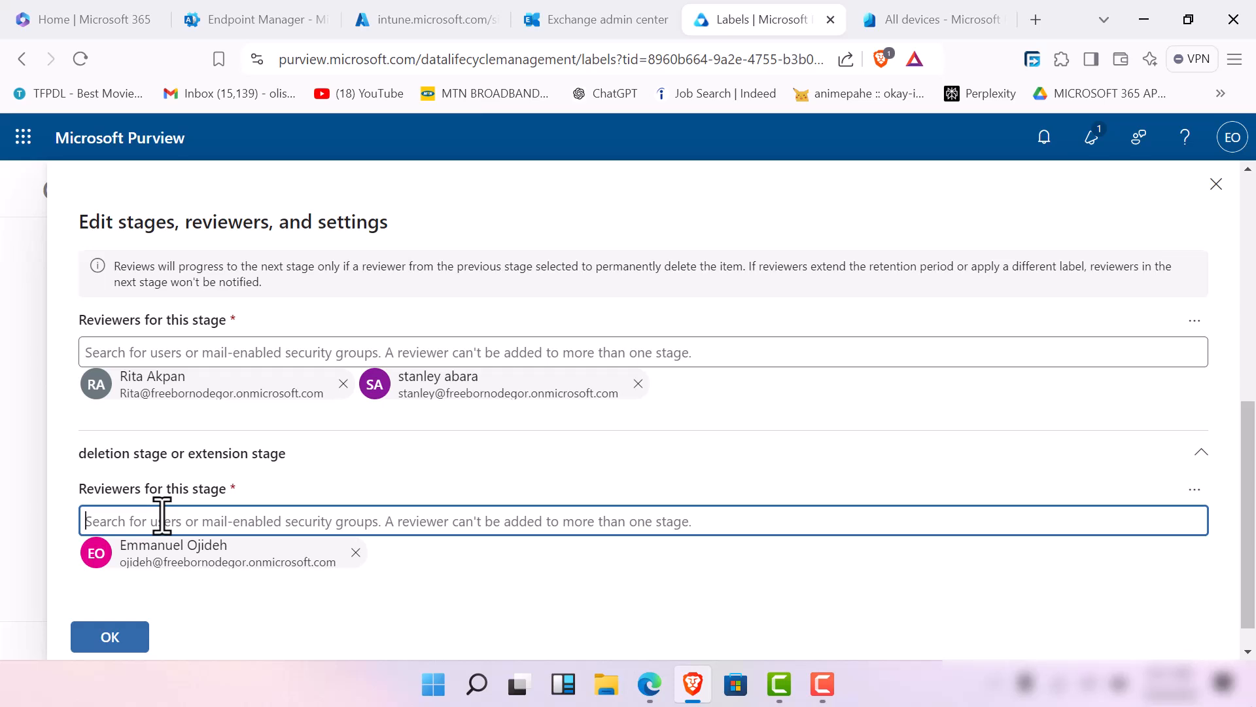
type("ayo")
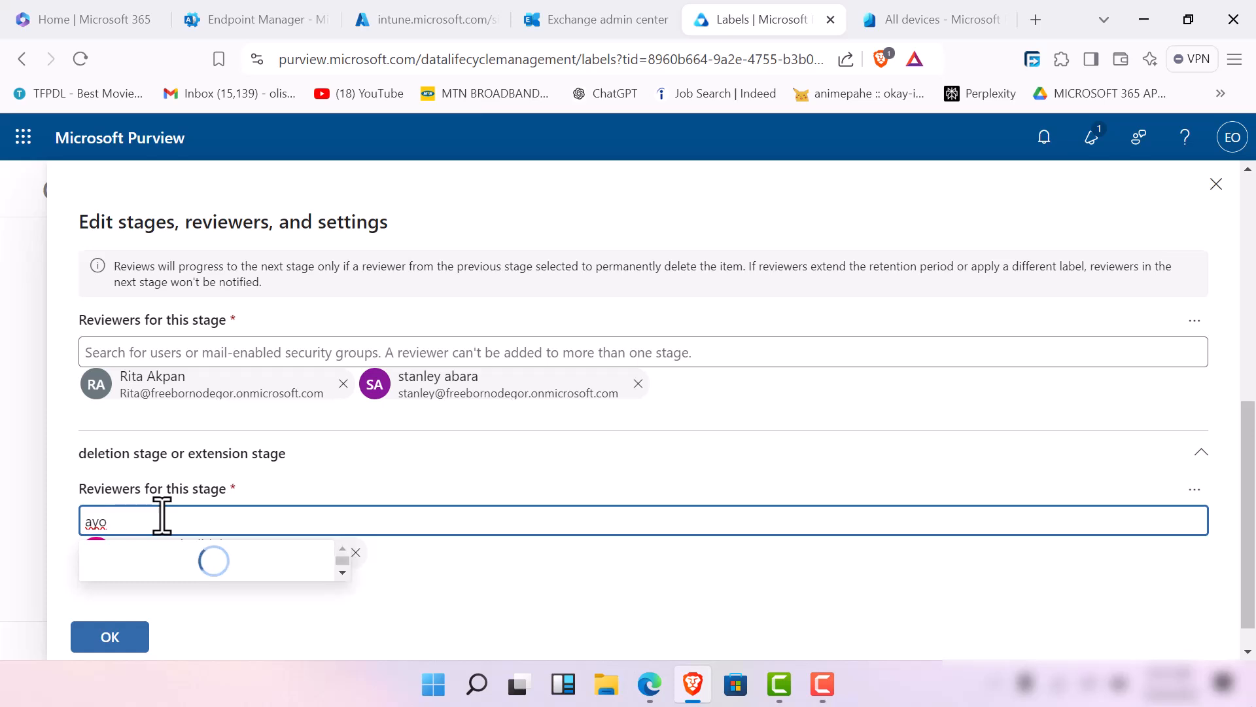
key("BackSpace")
key("BackSpace")
key("BackSpace")
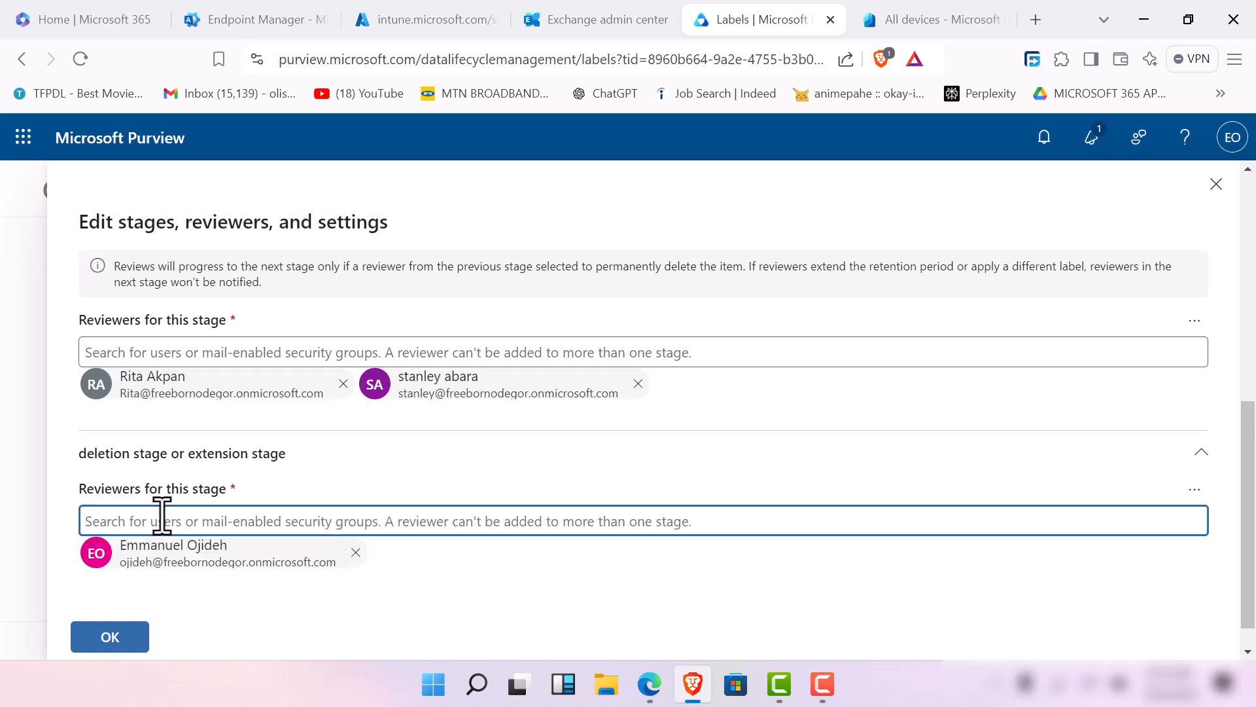
Try to find a second reviewer for the deletion or extension stage by searching for several users' names.
type("ifeo")
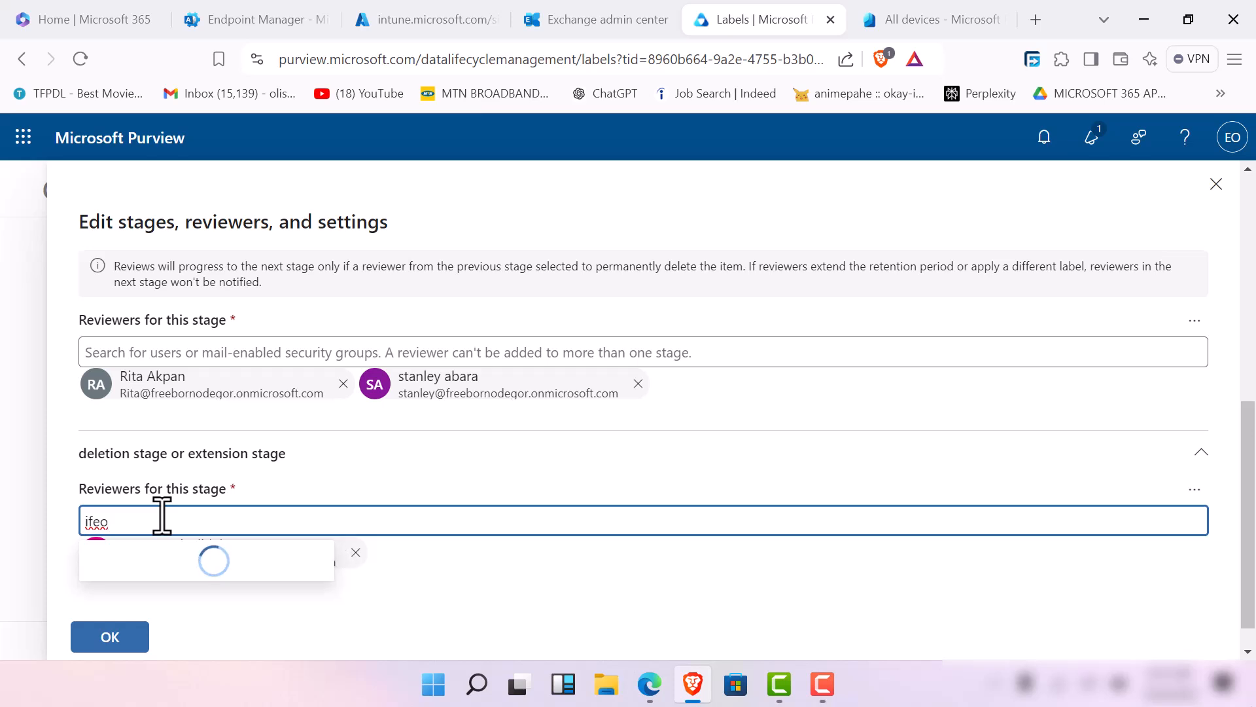
key("BackSpace")
key("BackSpace")
key("BackSpace")
key("BackSpace")
type("h")
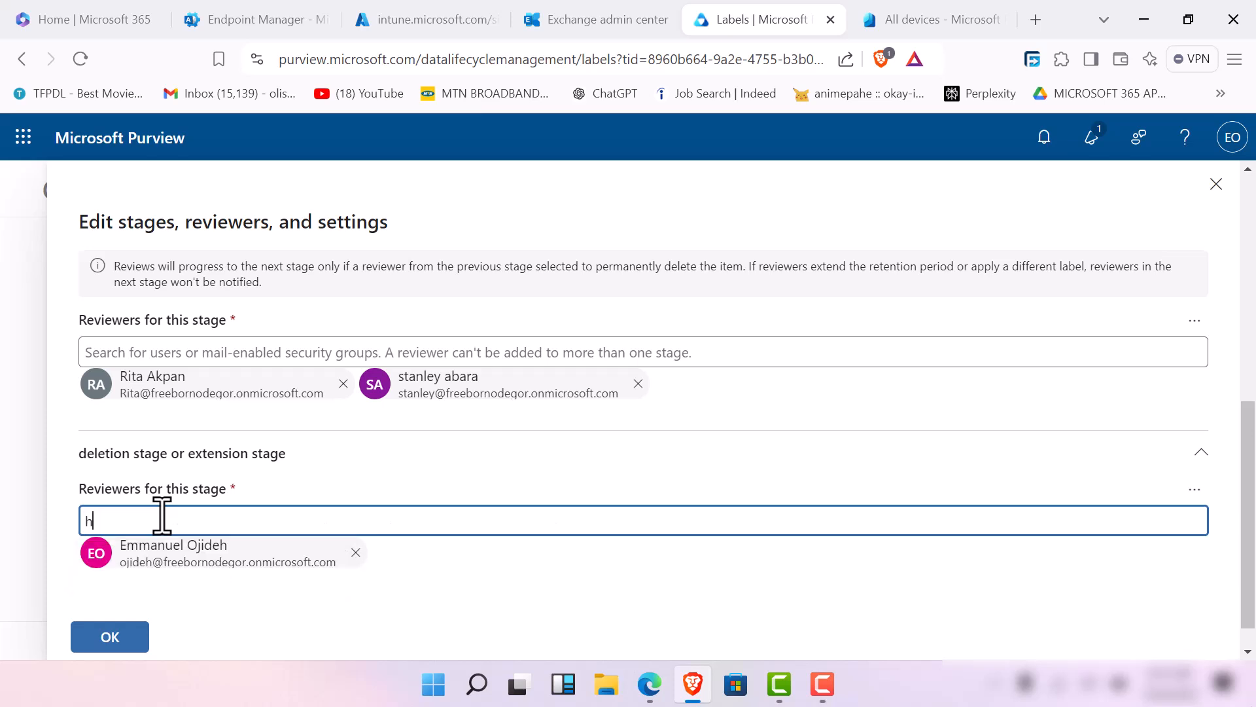
key("BackSpace")
type("jame")
key("BackSpace")
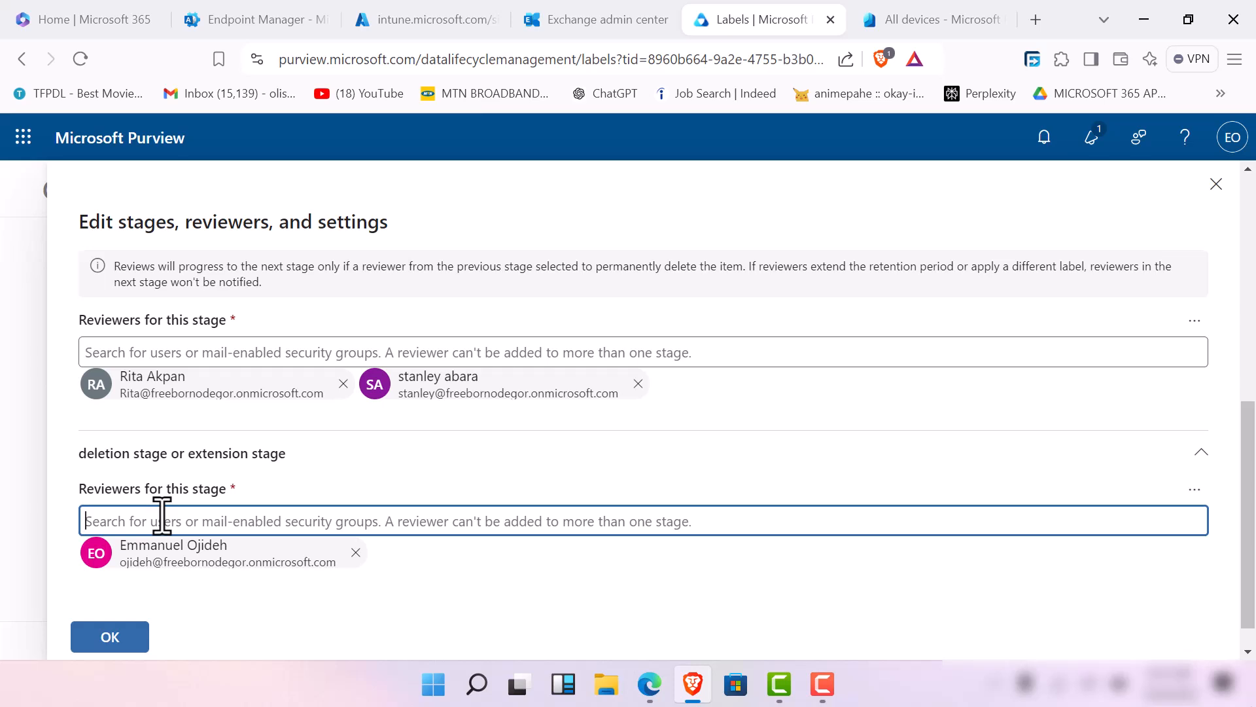
type("ai")
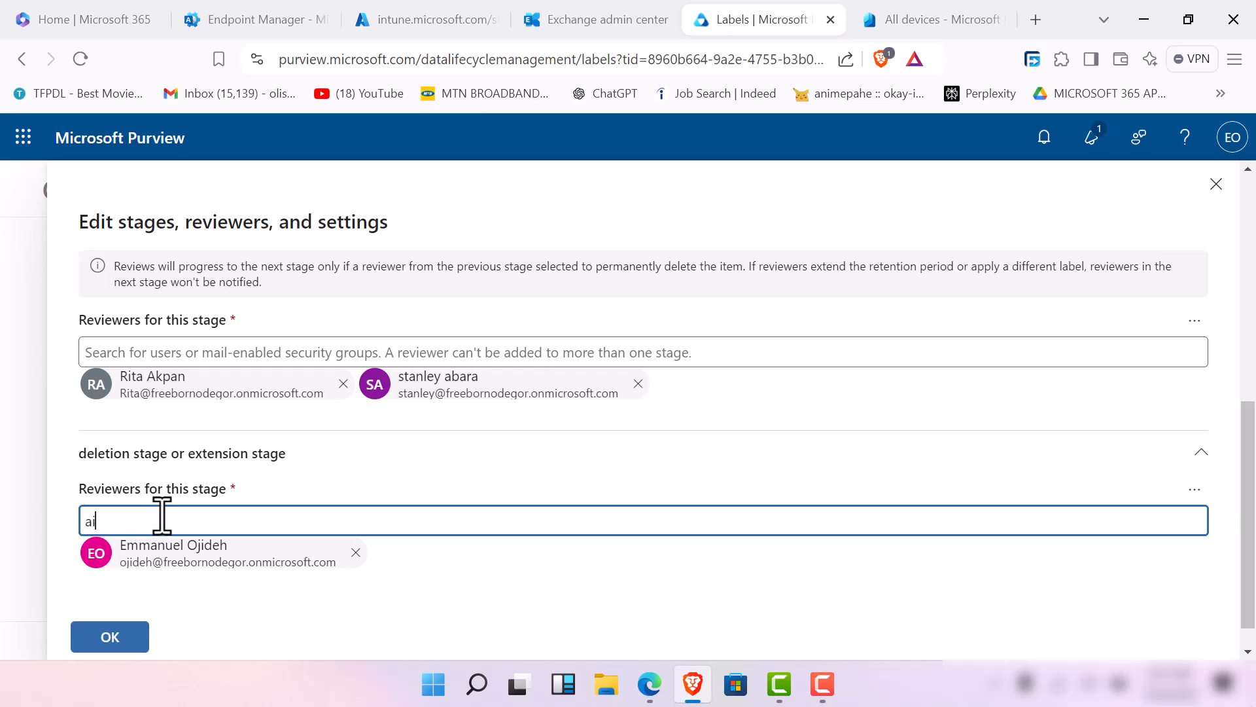
type("sh")
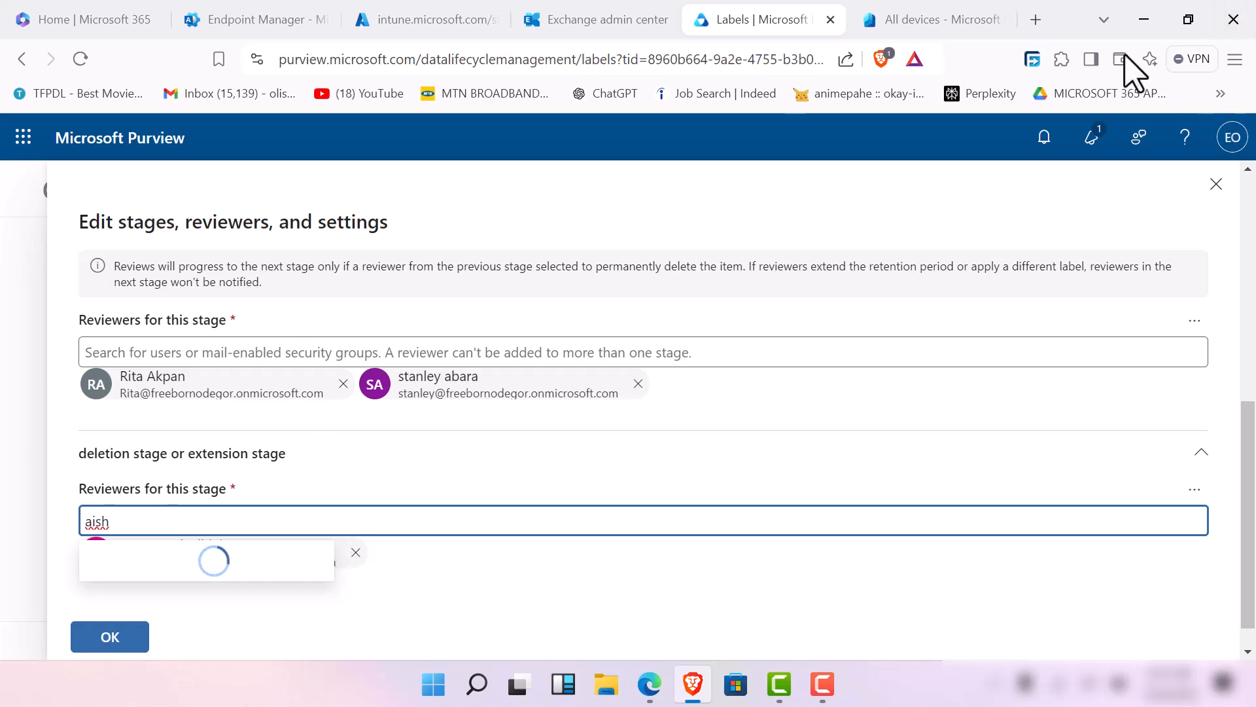
Switch to the Microsoft Entra admin center and open its All devices page.
left_click(937, 18)
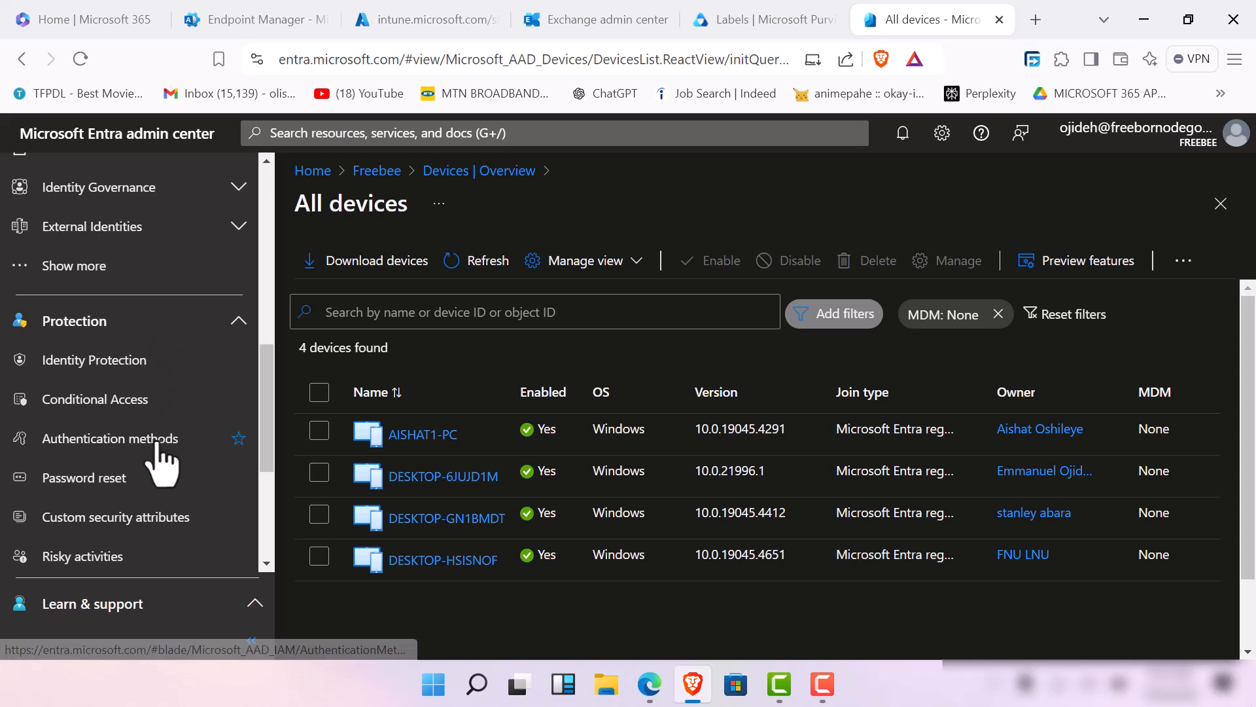
scroll(154, 438, "up", 5)
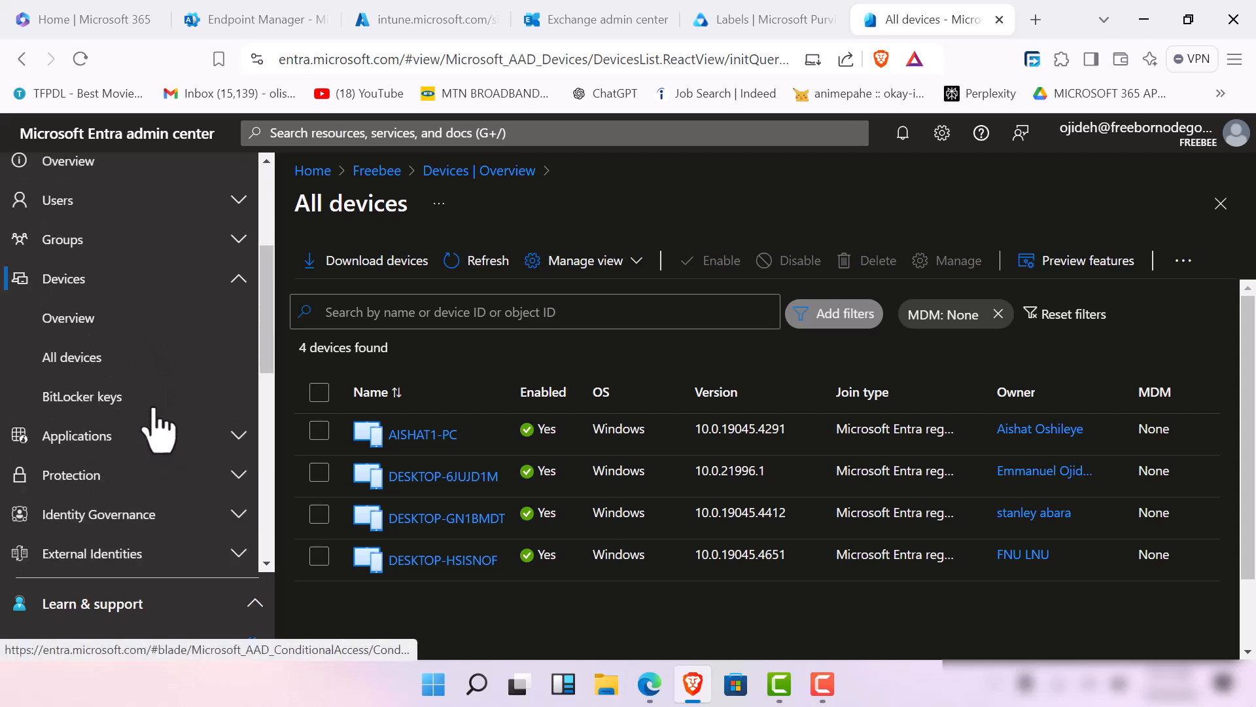
left_click(117, 357)
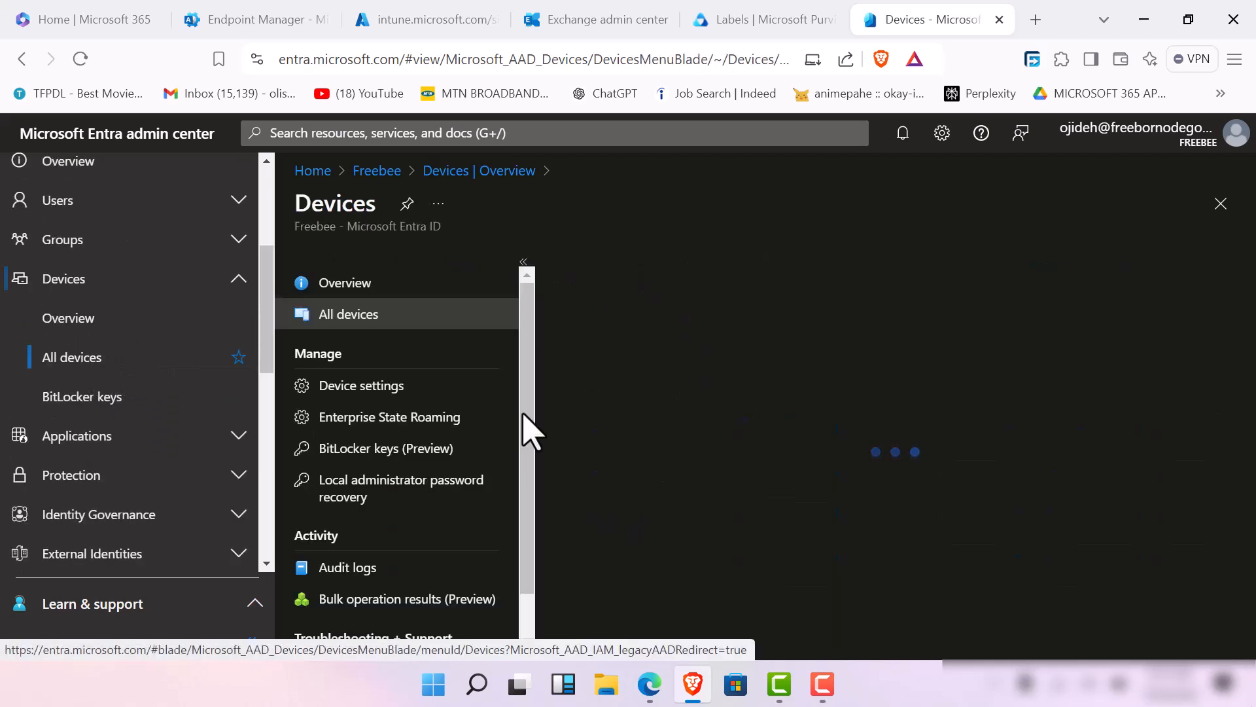
scroll(458, 452, "down", 1)
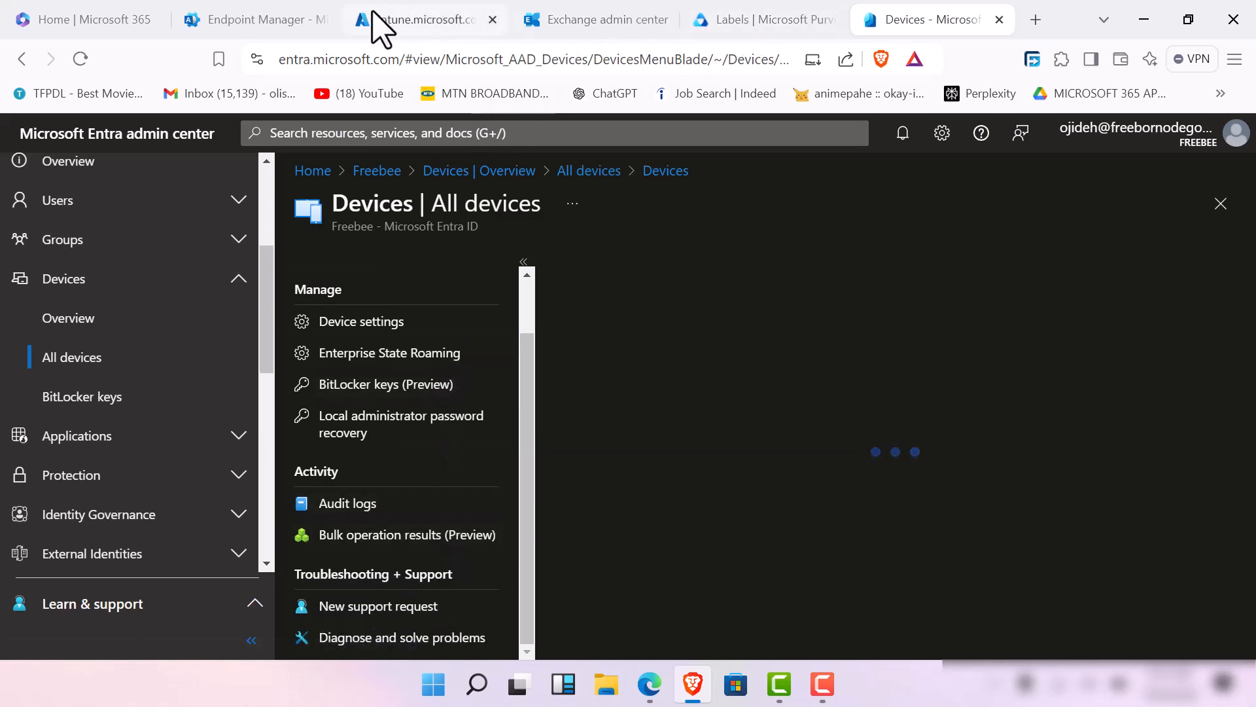
Switch to the Intune sign-in page and reload it, allowing the form resubmission.
left_click(424, 24)
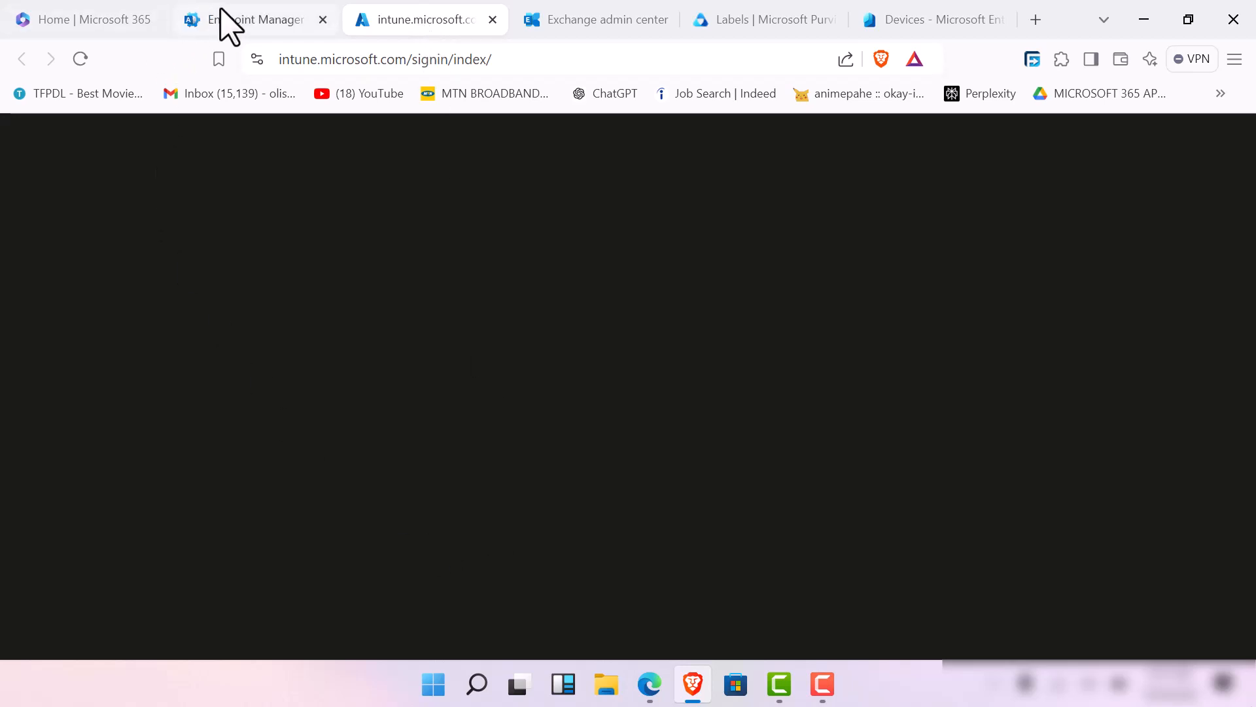
left_click(235, 23)
left_click(429, 23)
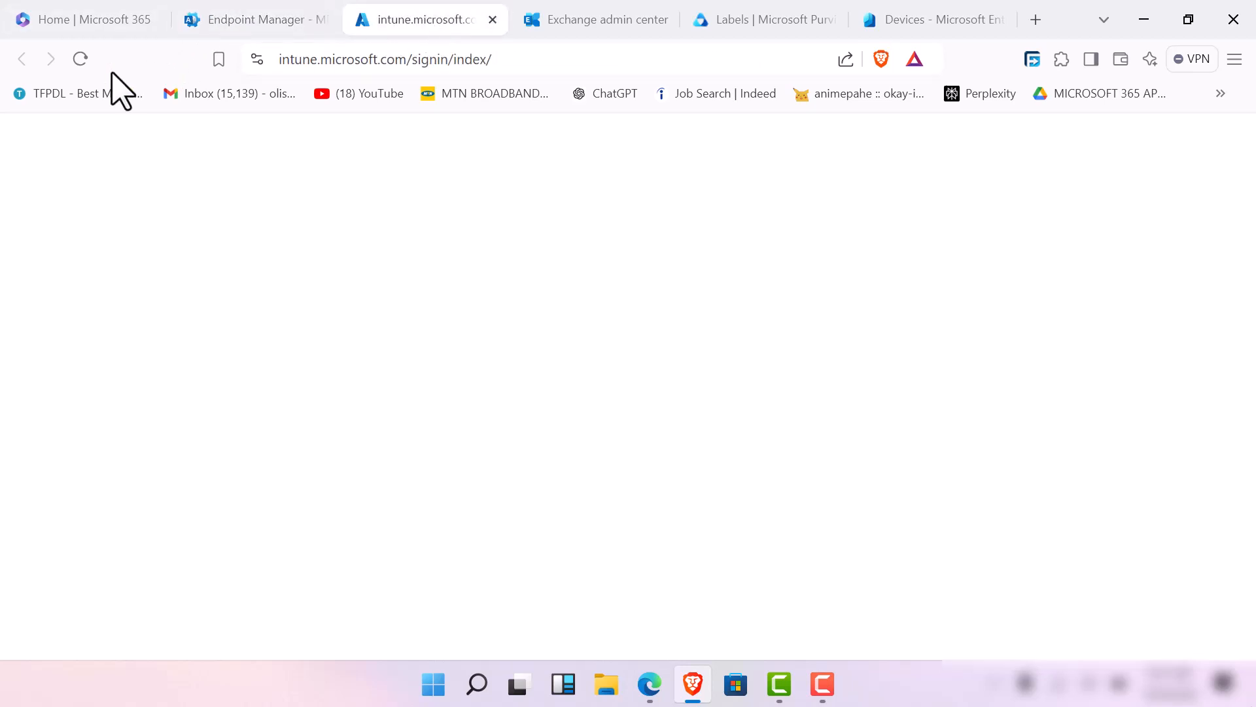
left_click(81, 60)
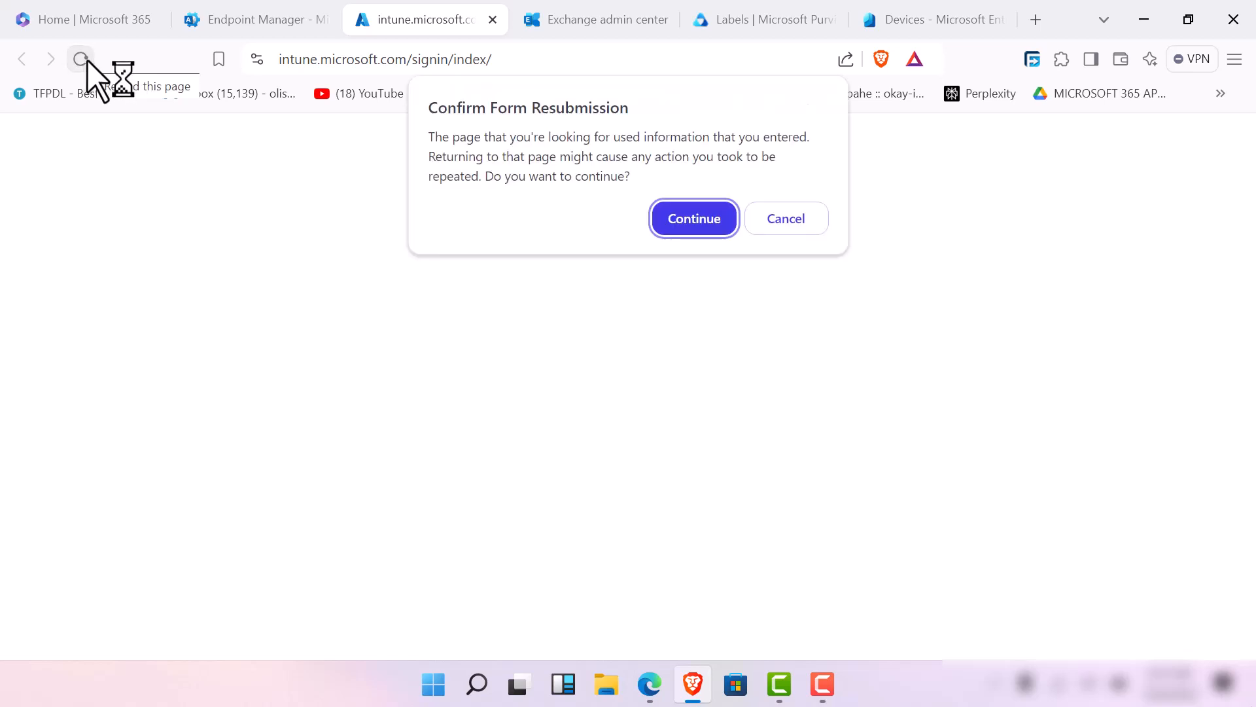
left_click(669, 220)
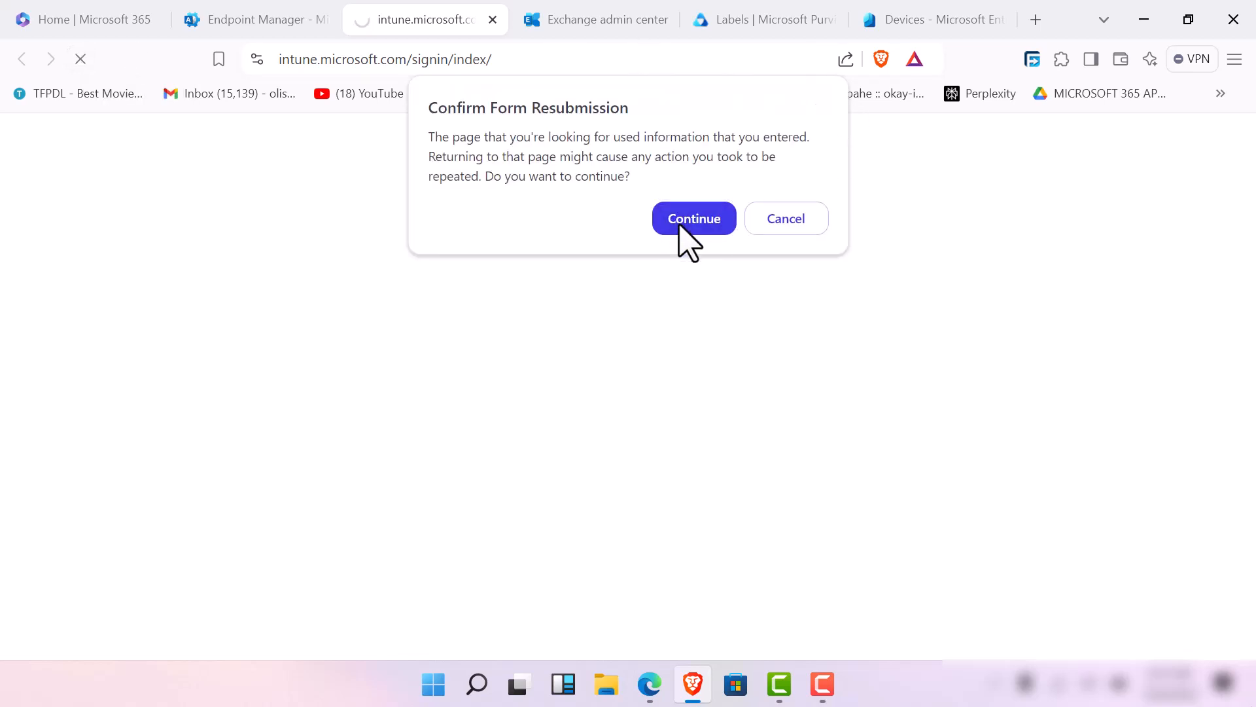
Return to Microsoft Purview, search for another reviewer for the deletion or extension stage, and save the disposition stages.
left_click(743, 23)
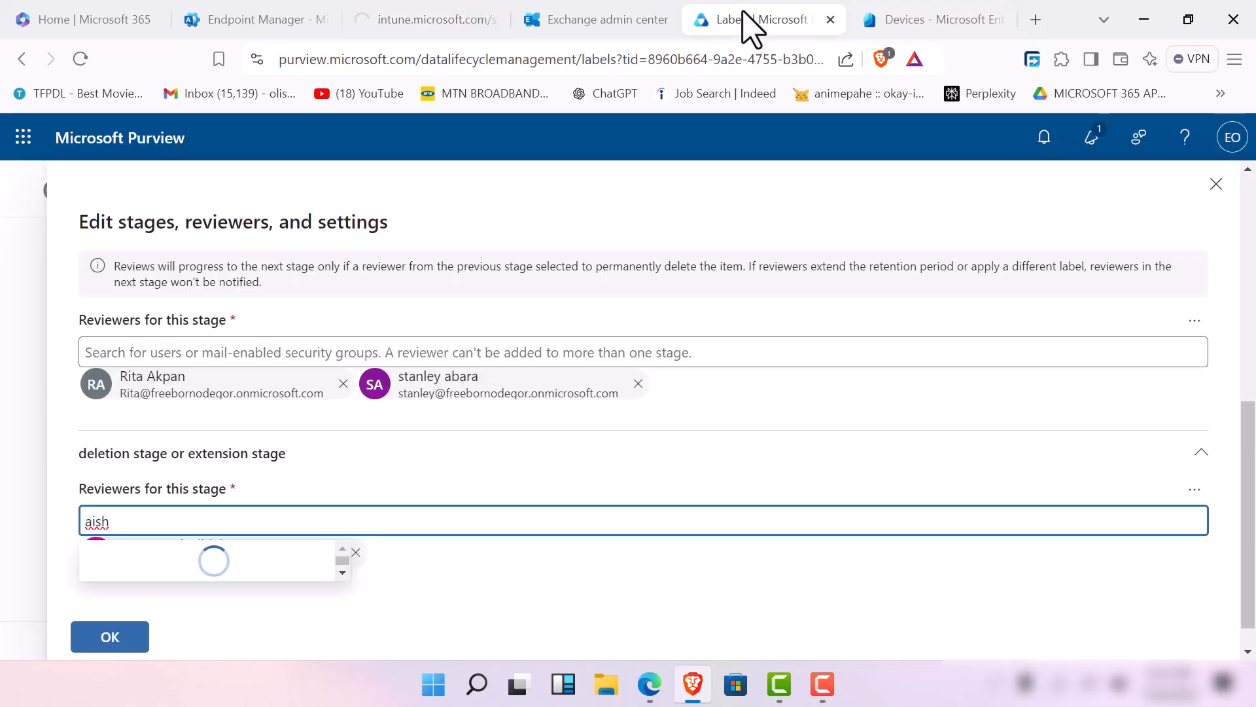
left_click(207, 519)
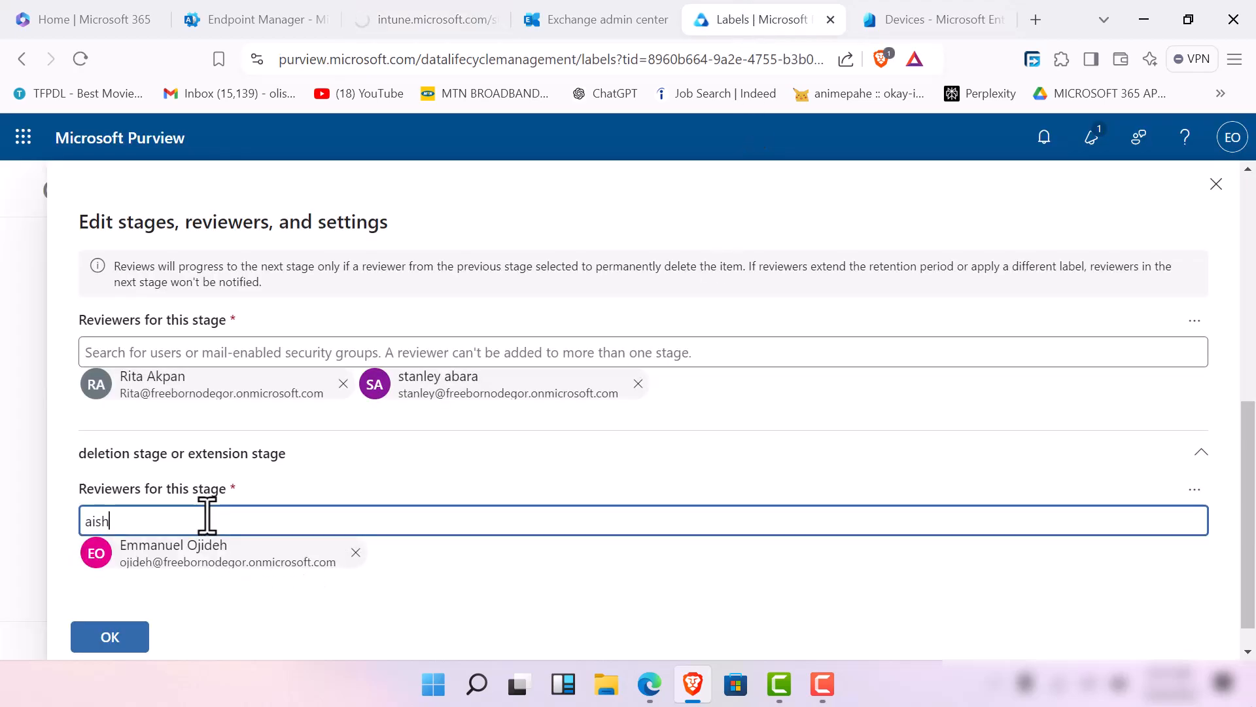
type("at")
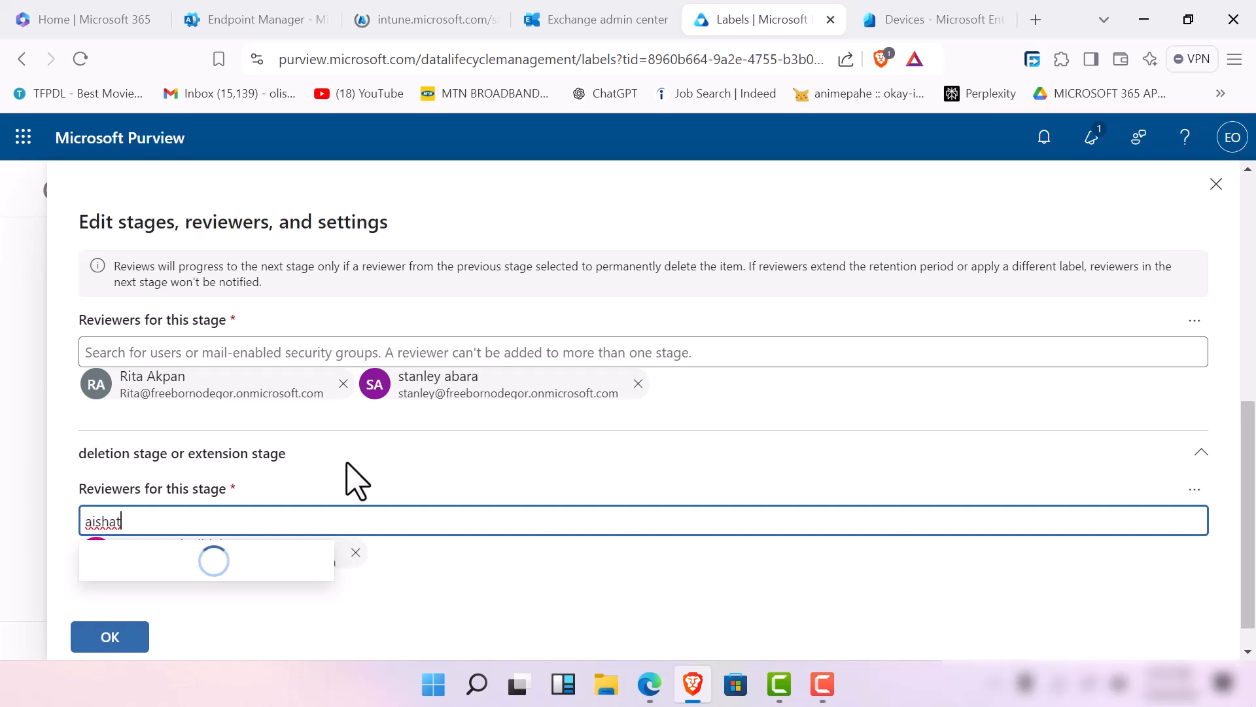
key("BackSpace")
key("BackSpace")
key("BackSpace")
key("BackSpace")
key("BackSpace")
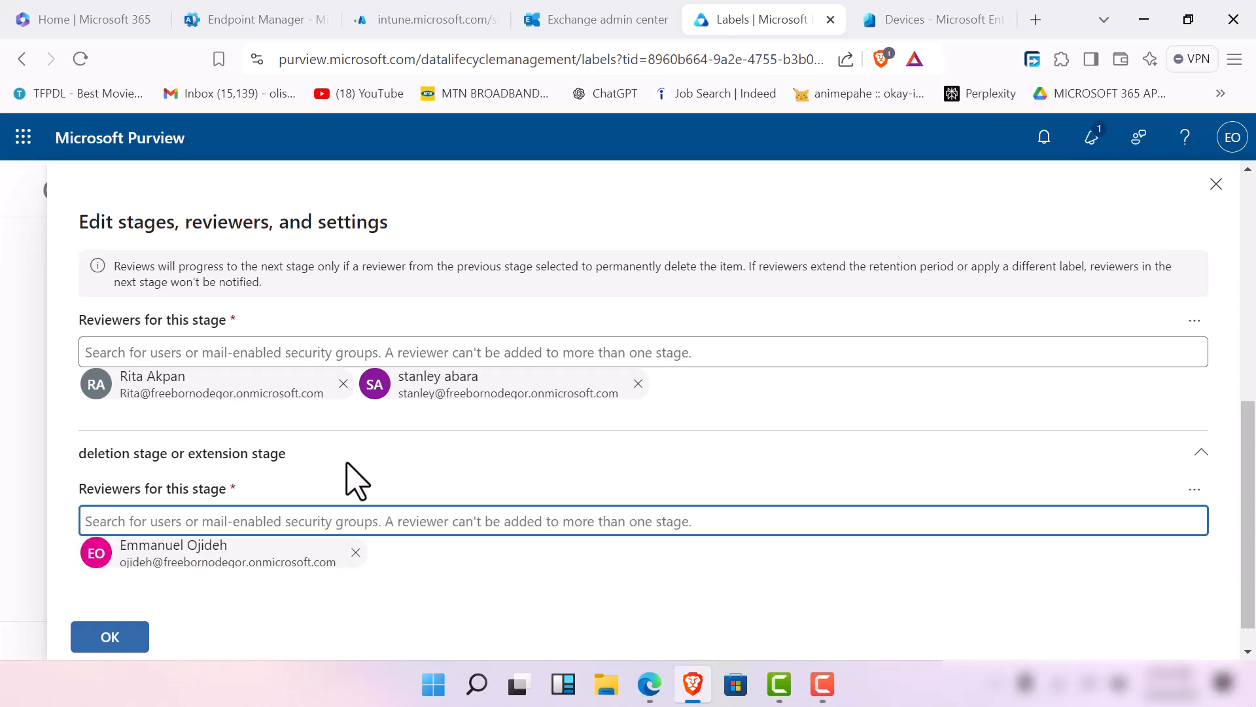
type("fran")
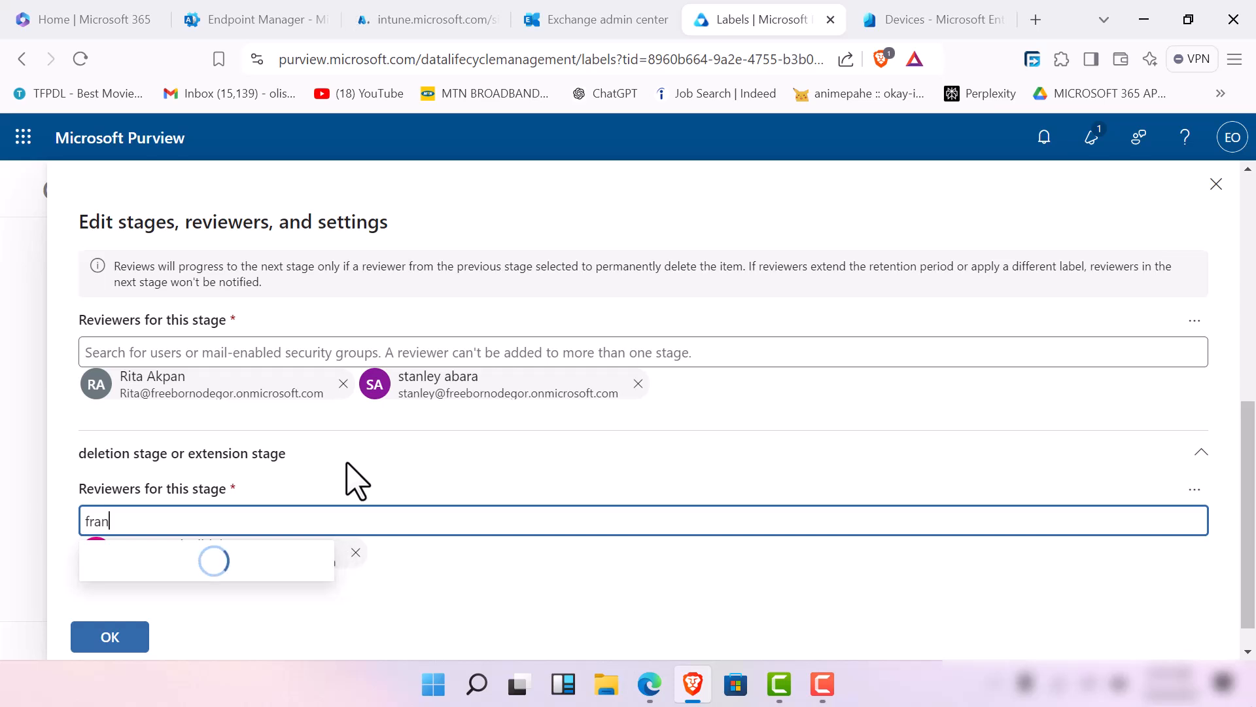
type("k")
left_click(368, 494)
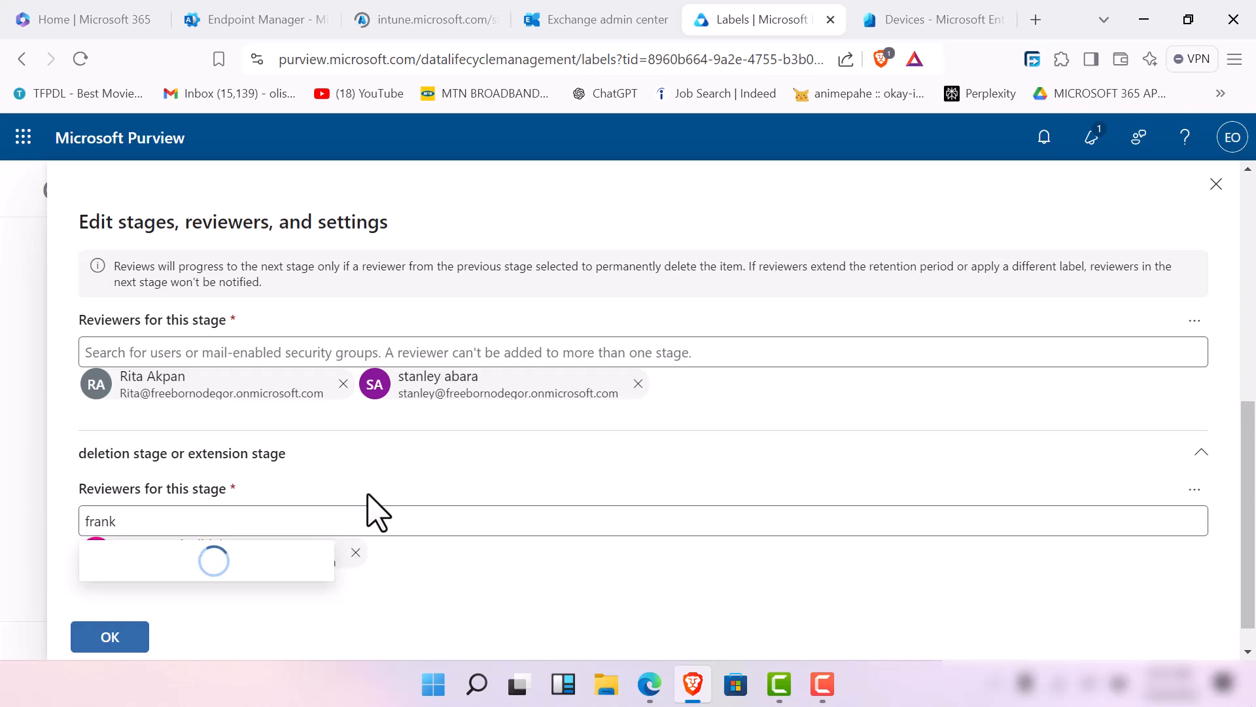
left_click(109, 636)
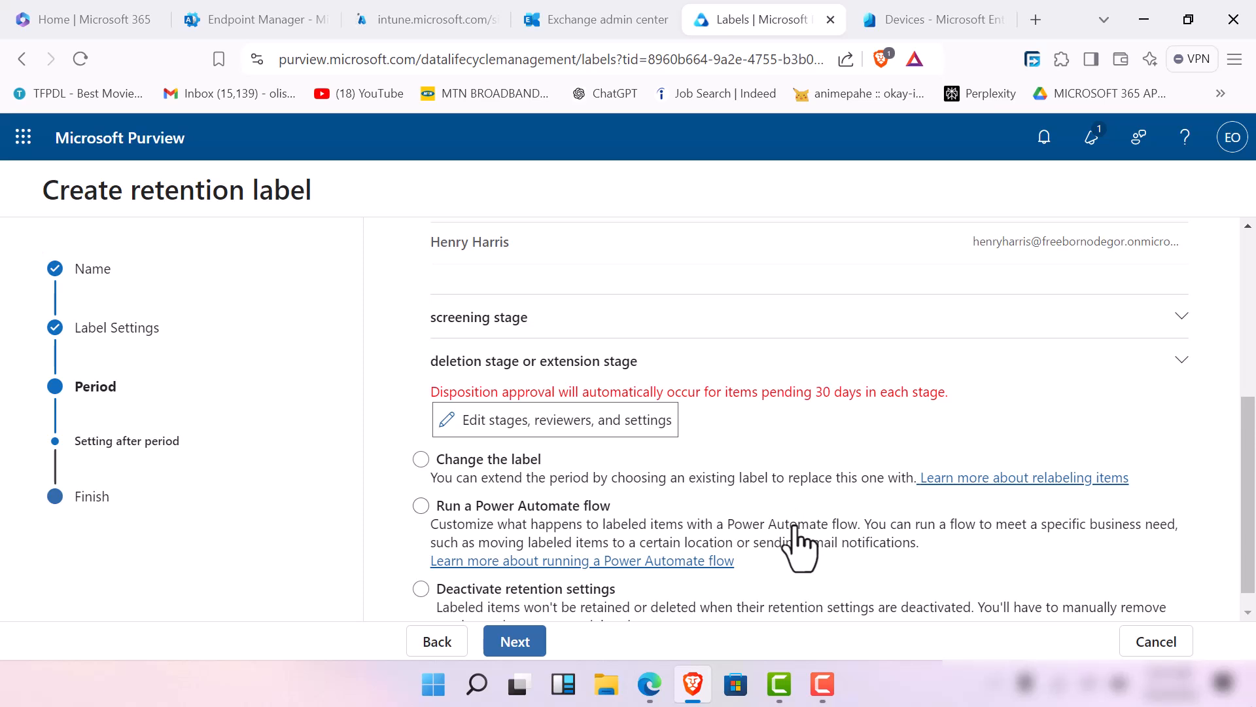
Reopen the disposition stage settings, set automatic approval to 14 days, and switch automatic stage approval off and on again.
left_click(468, 422)
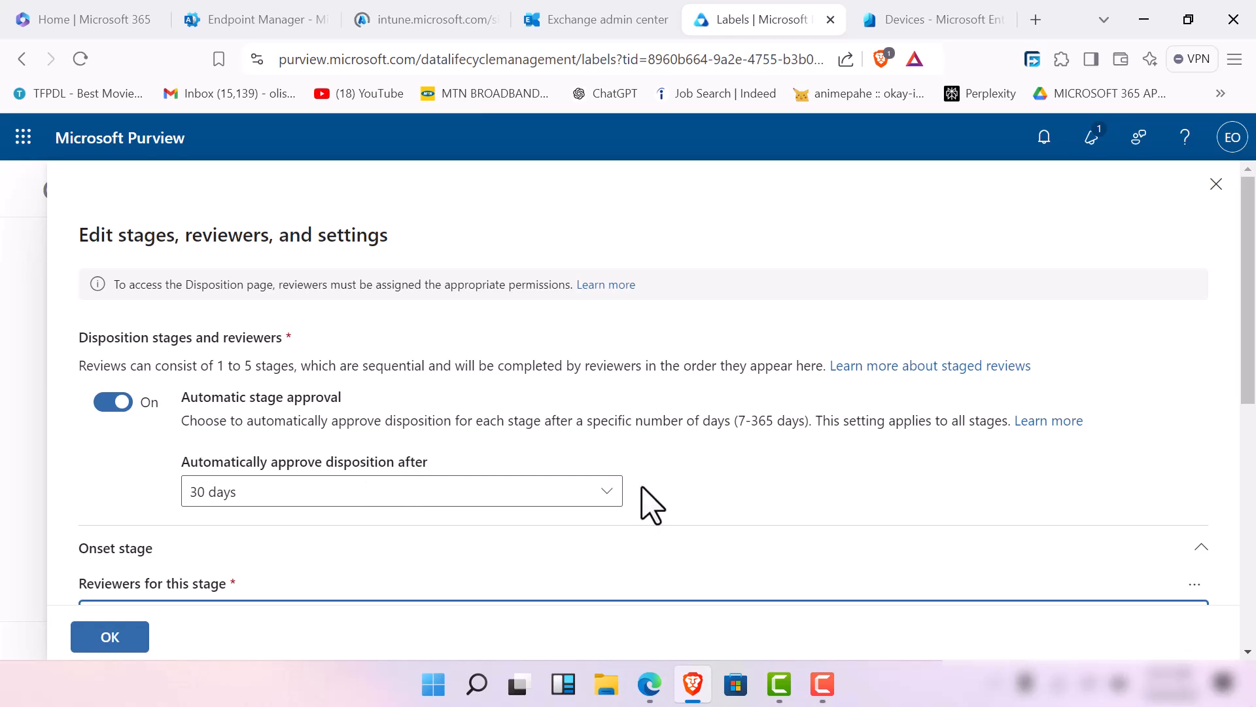
left_click(603, 494)
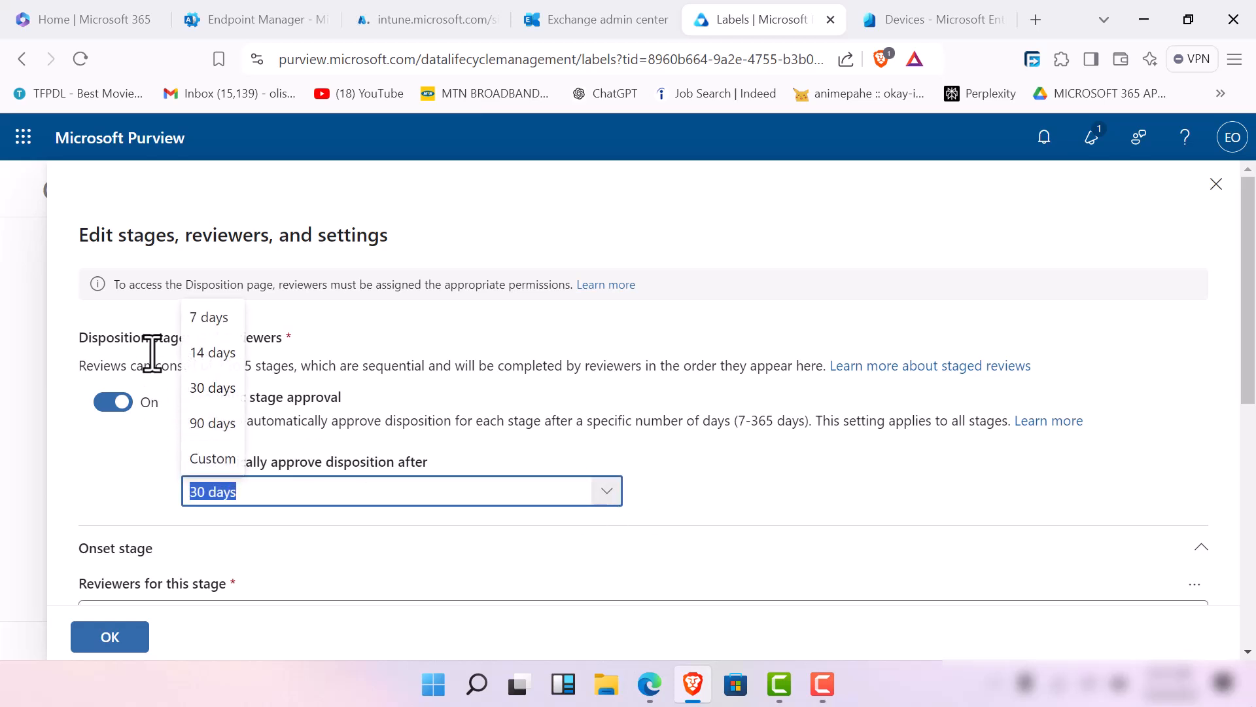
left_click(206, 354)
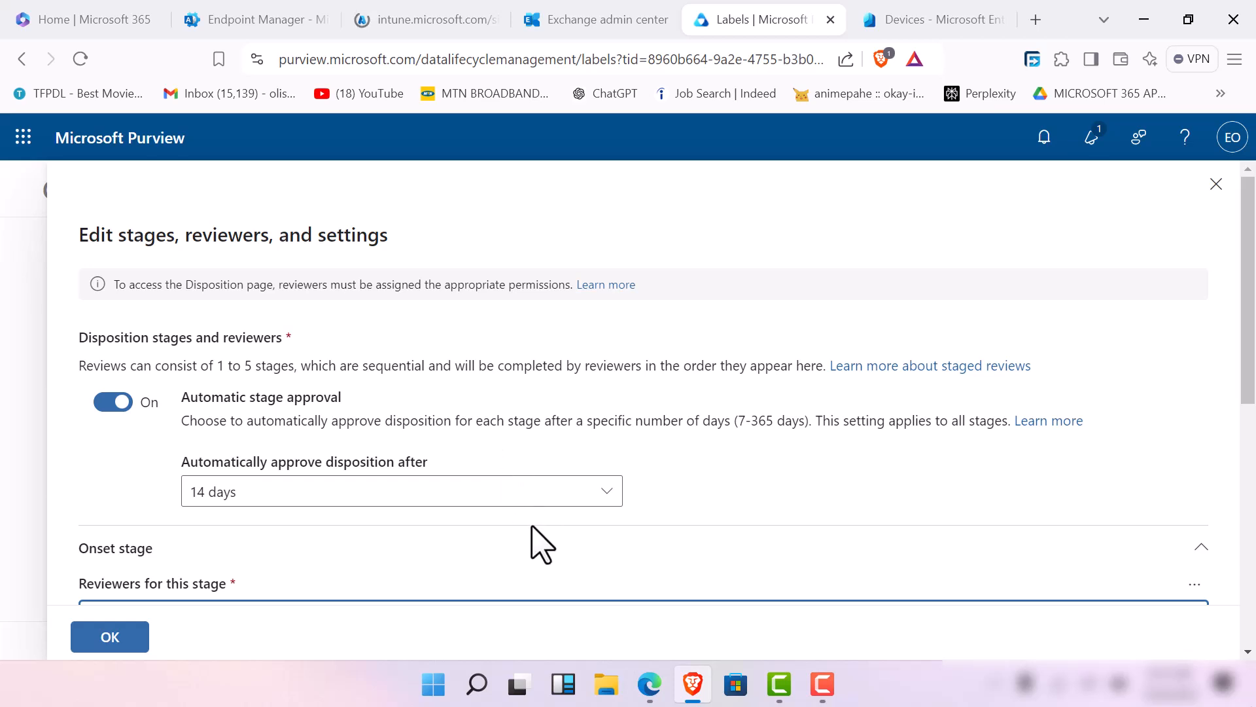
left_click(105, 413)
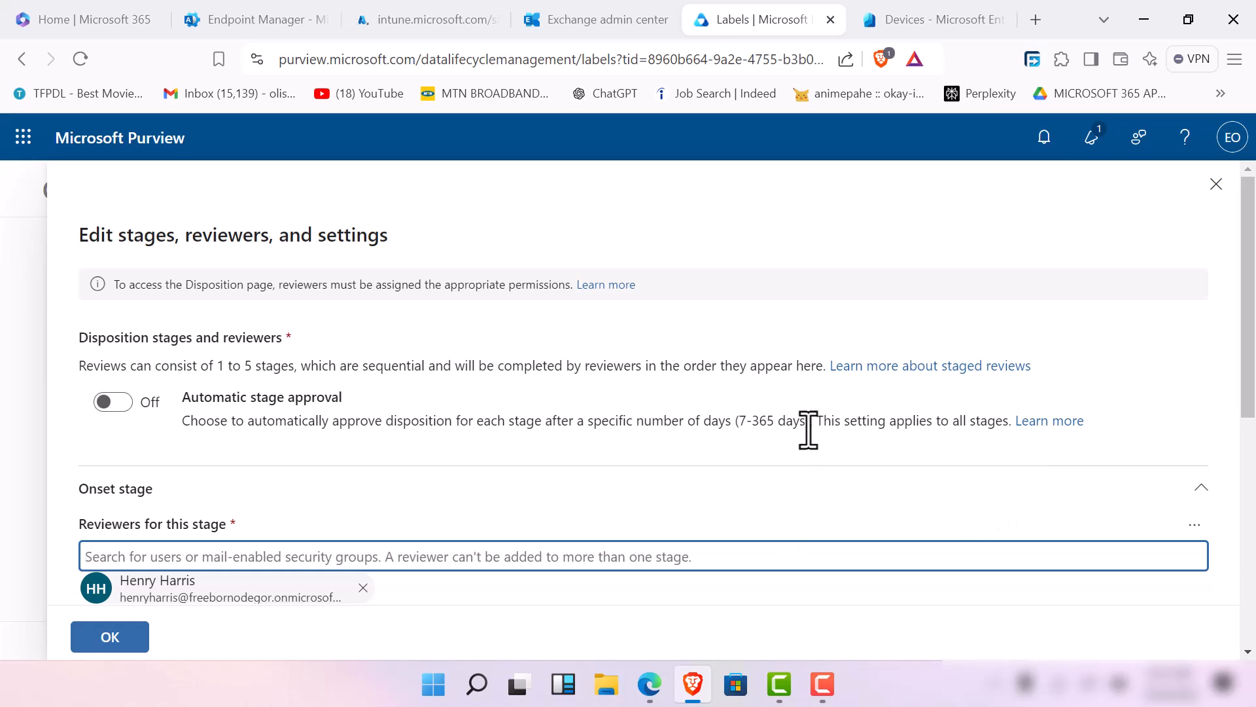
left_click(121, 405)
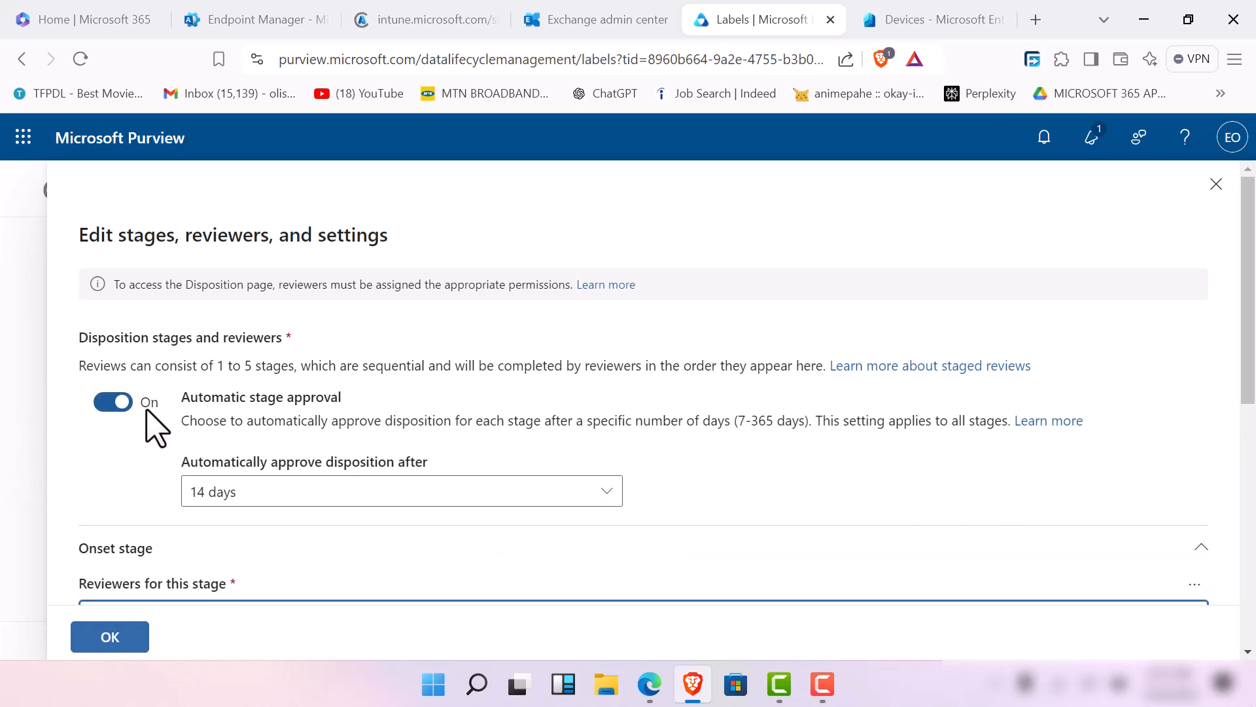
Set dispositions to be approved automatically after 7 days and save the stage settings.
left_click(286, 499)
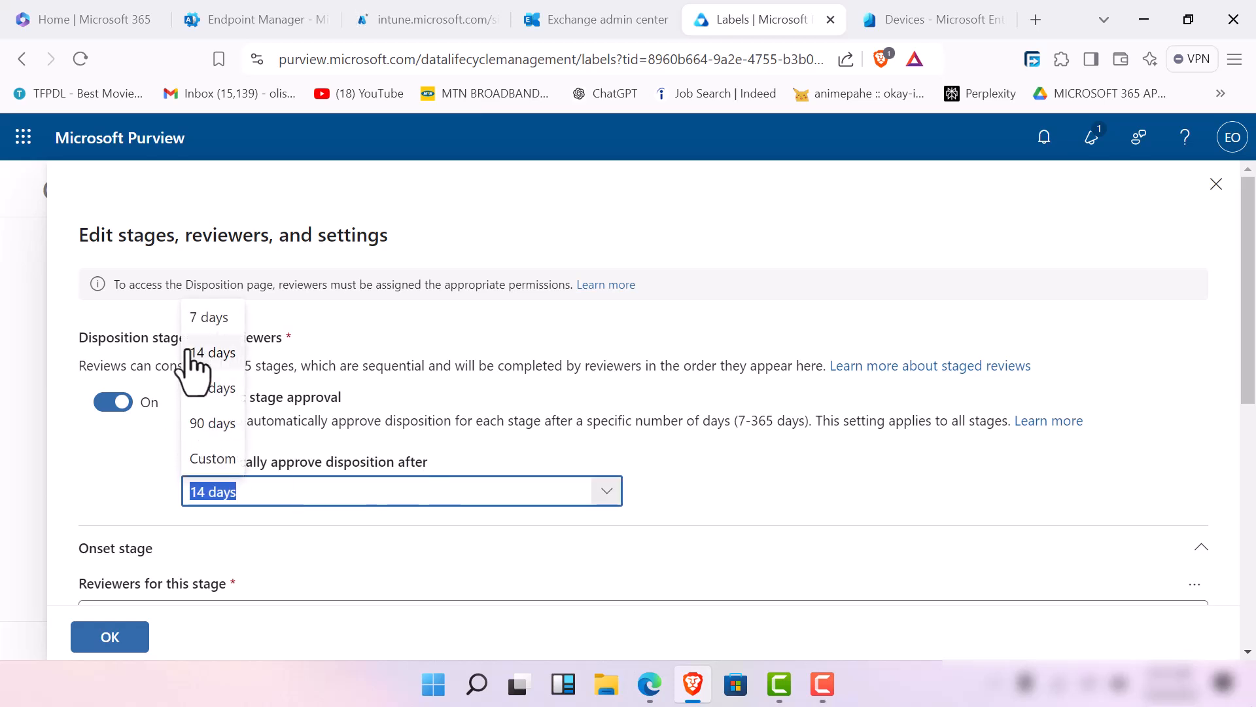
left_click(208, 319)
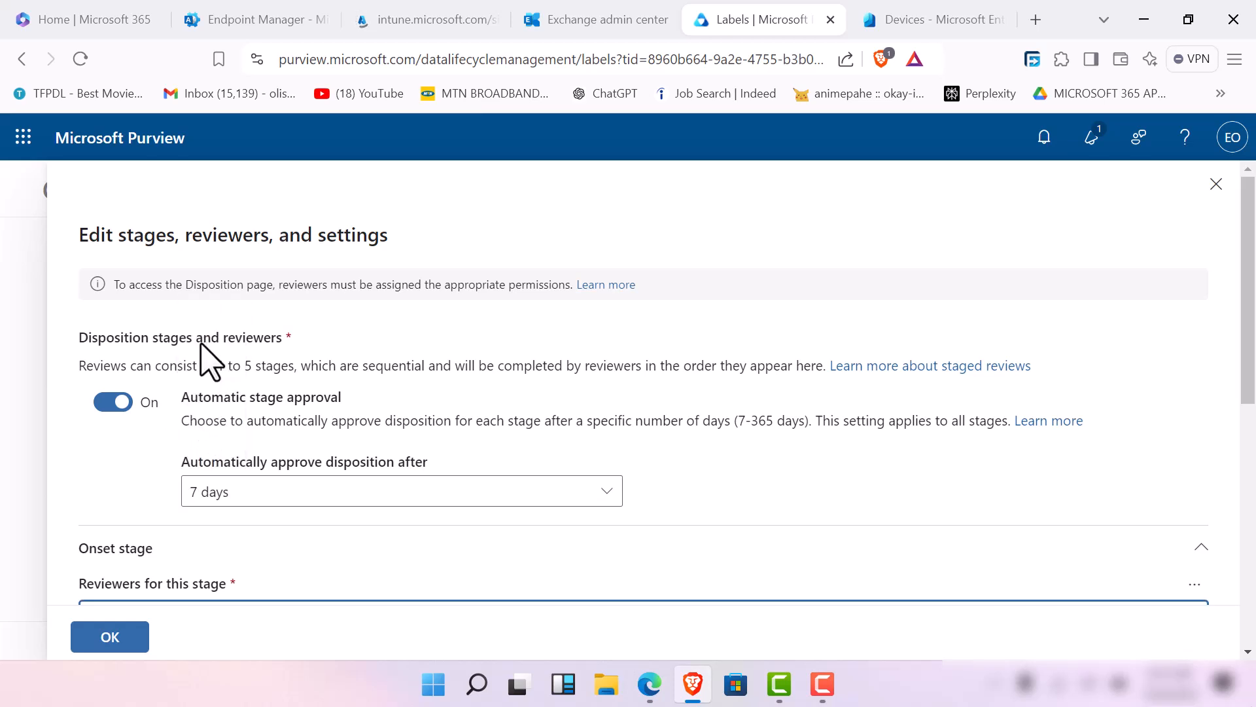
left_click(775, 481)
scroll(469, 465, "down", 10)
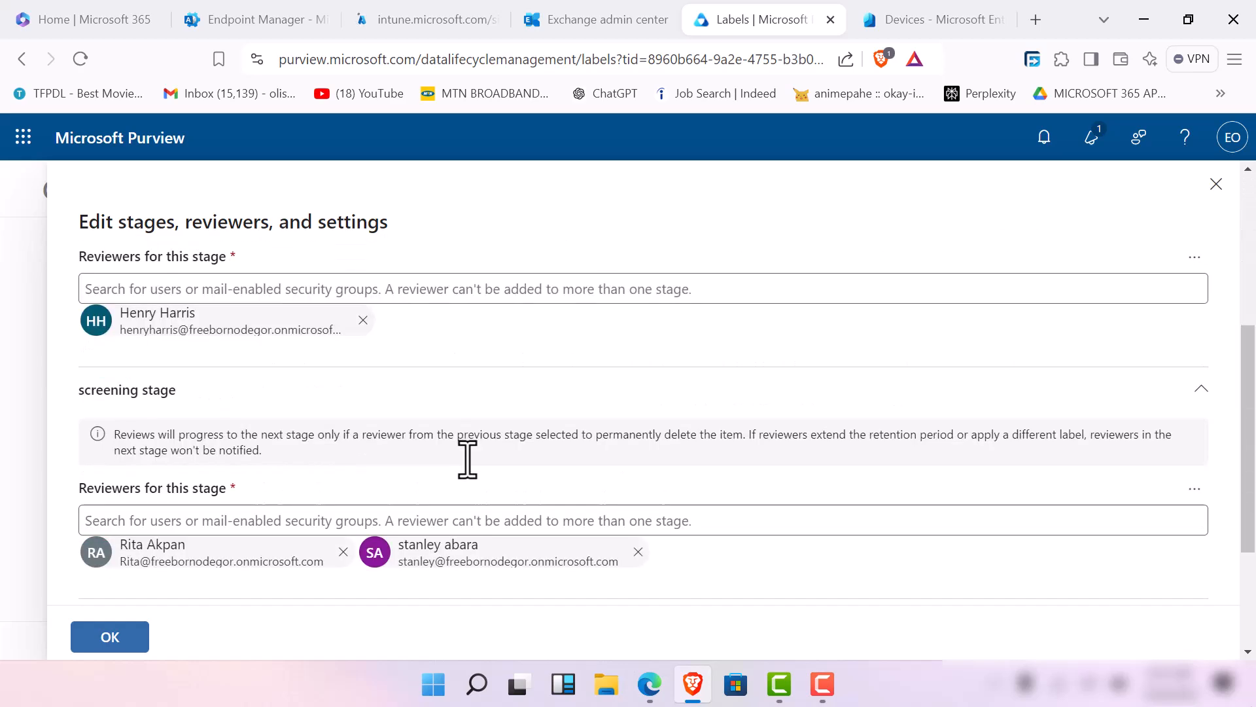
left_click(117, 642)
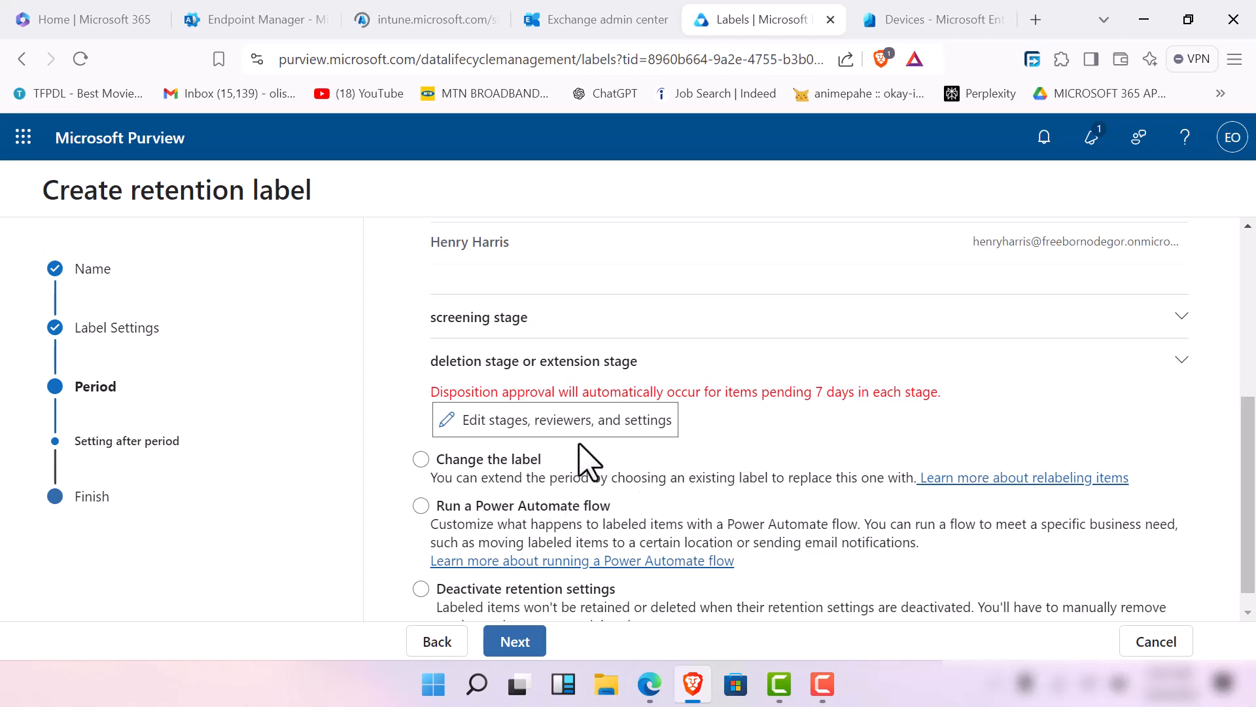
Proceed to the retention label's final review and check its disposition stages and reviewers.
scroll(593, 456, "up", 2)
scroll(592, 497, "down", 3)
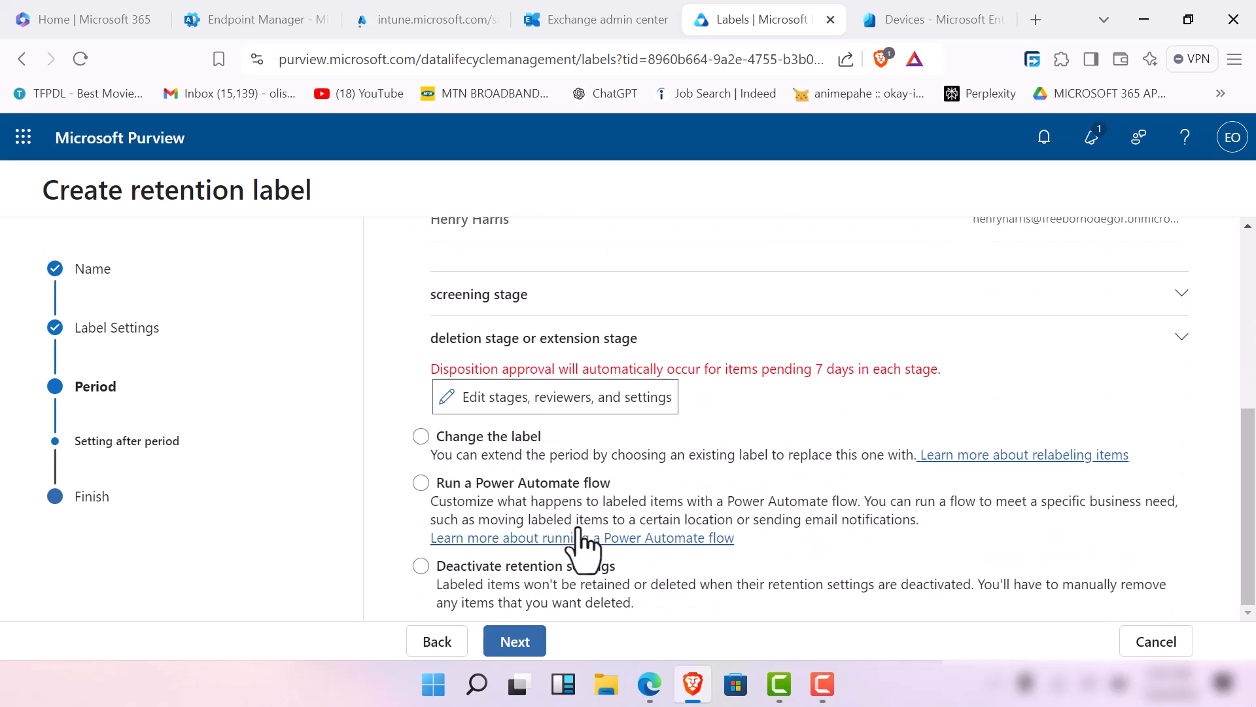
left_click(521, 645)
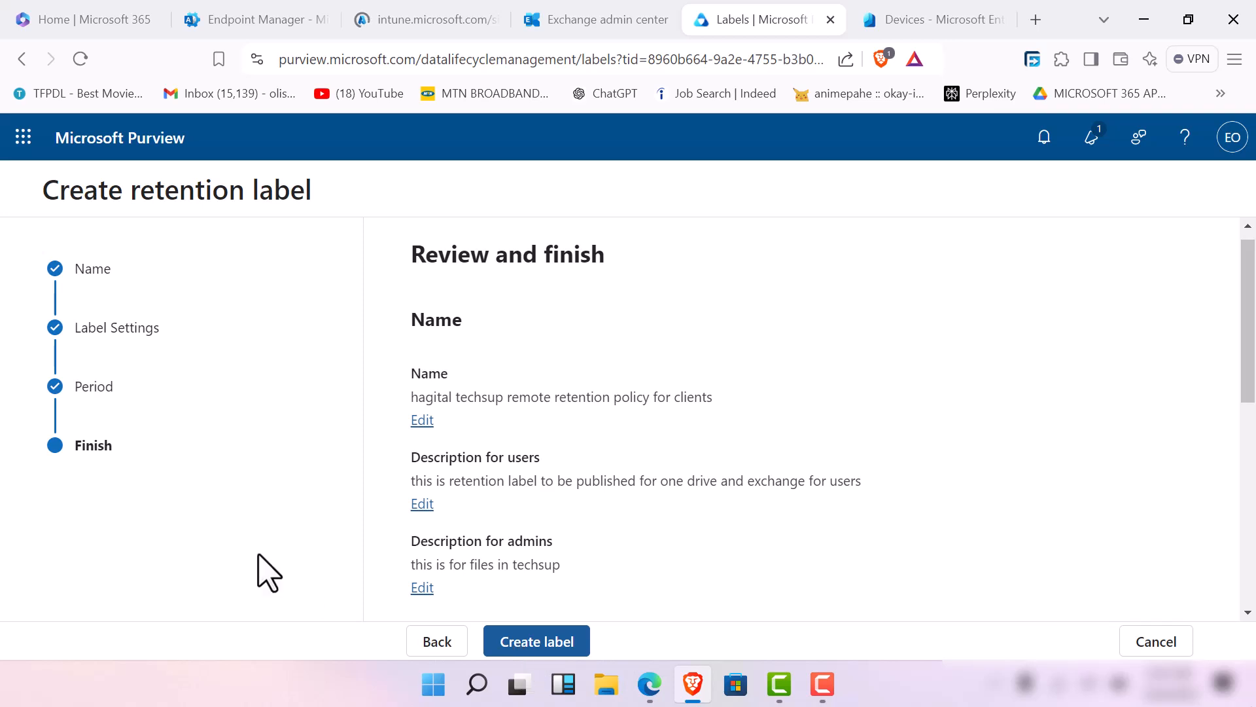
scroll(458, 445, "down", 6)
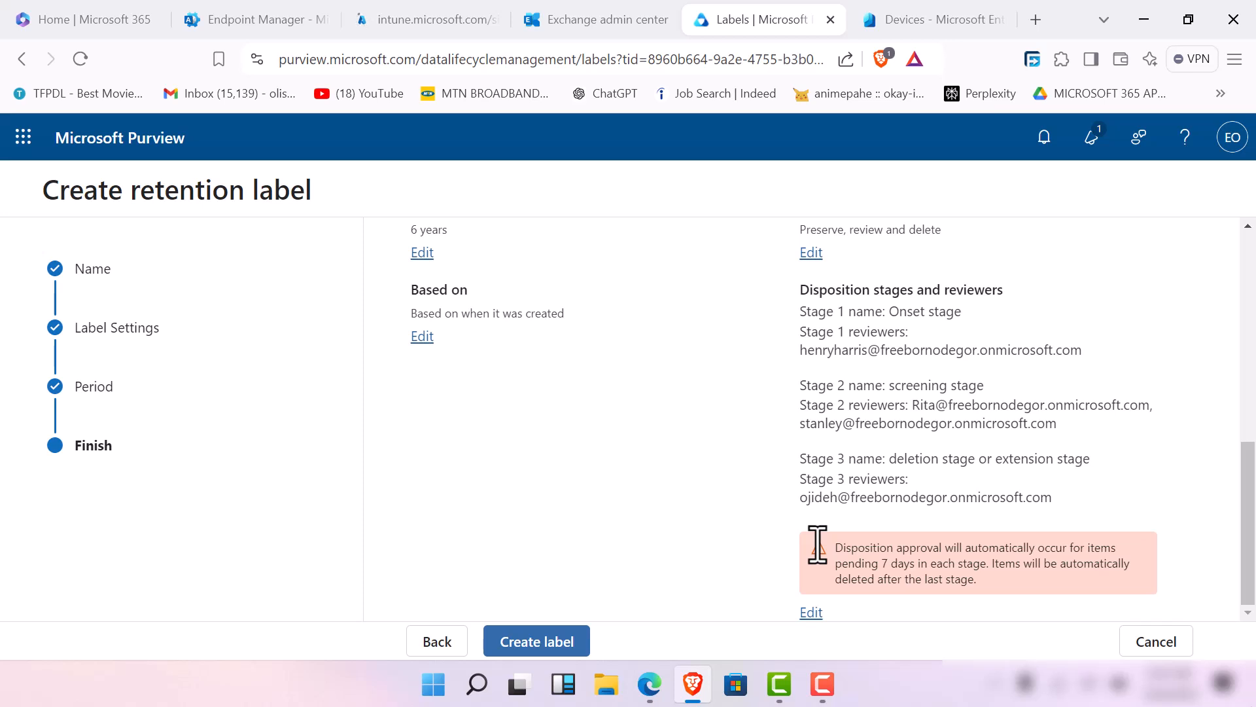
Edit the disposition stages from the review, continuing through the label settings and retention period to the action after retention.
left_click(811, 614)
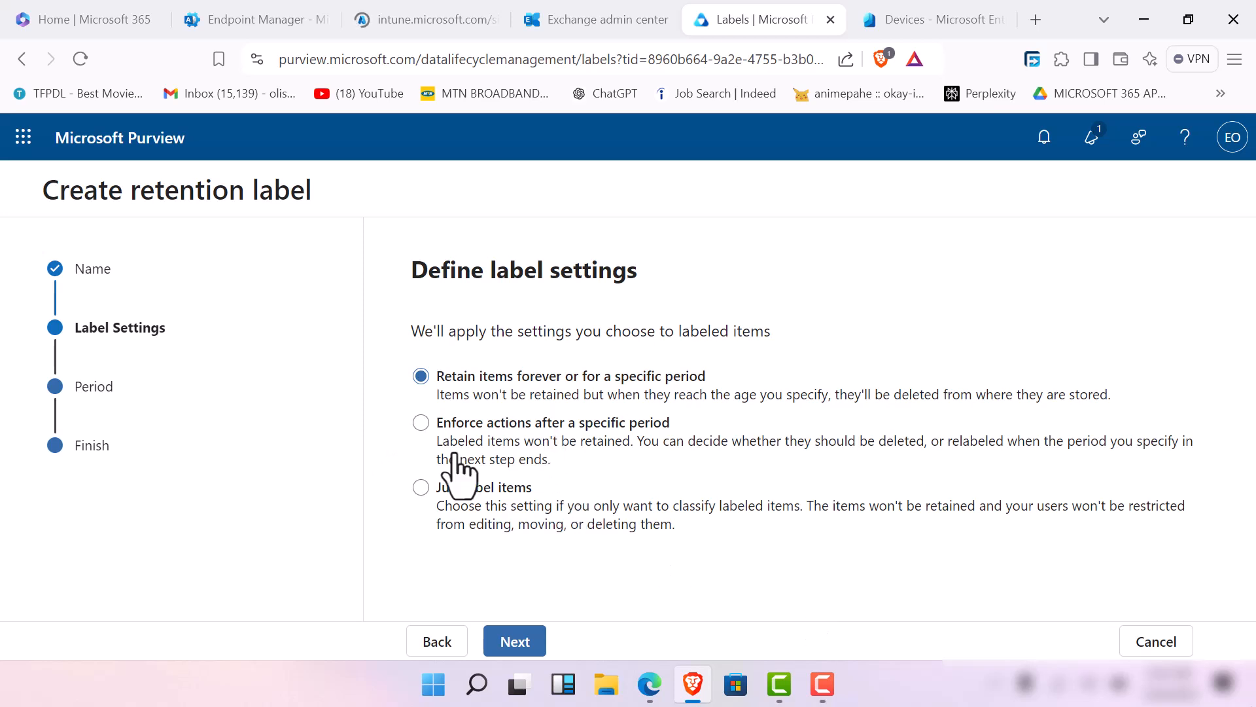
left_click(527, 649)
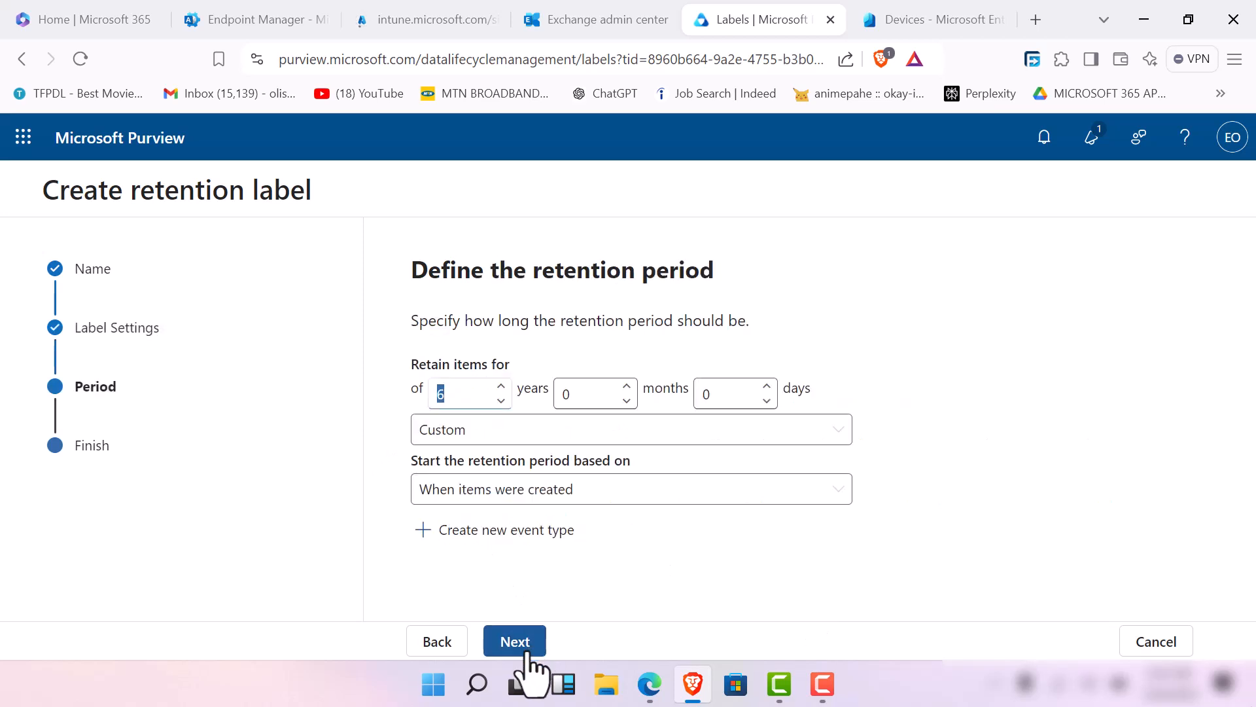
left_click(528, 647)
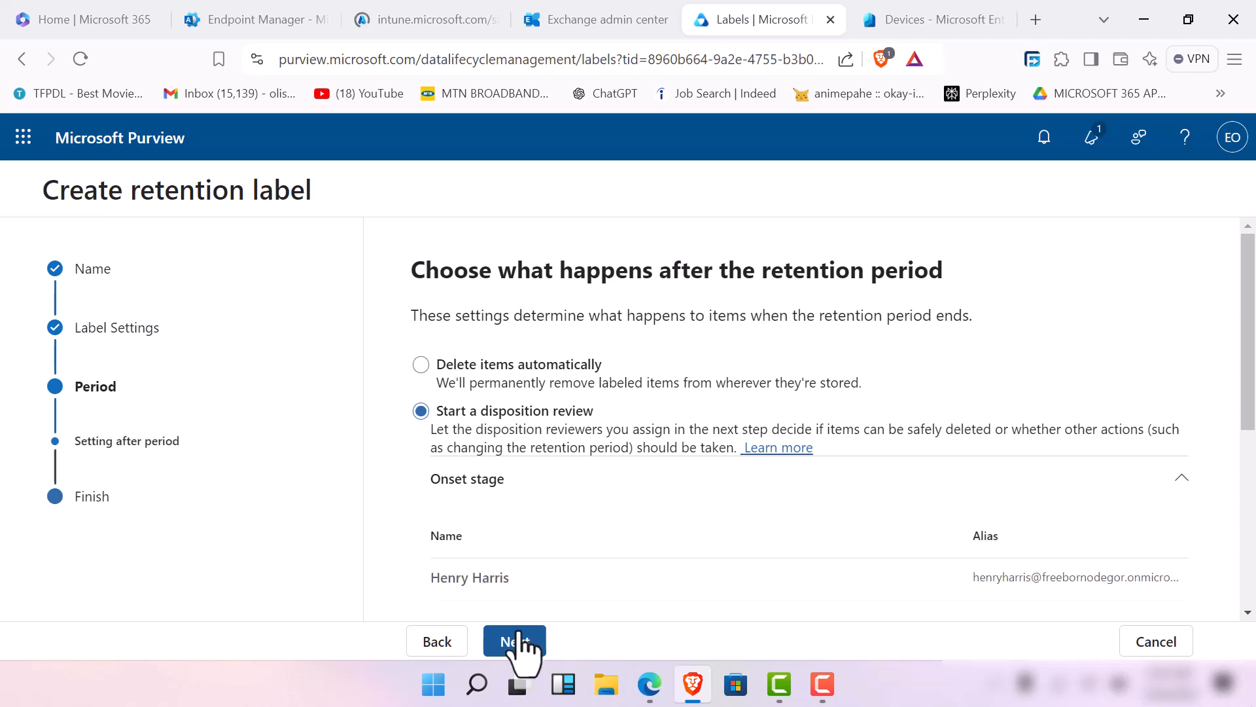
Open the label's disposition stages, reviewers and settings for editing and look through the configured stages.
scroll(564, 537, "down", 5)
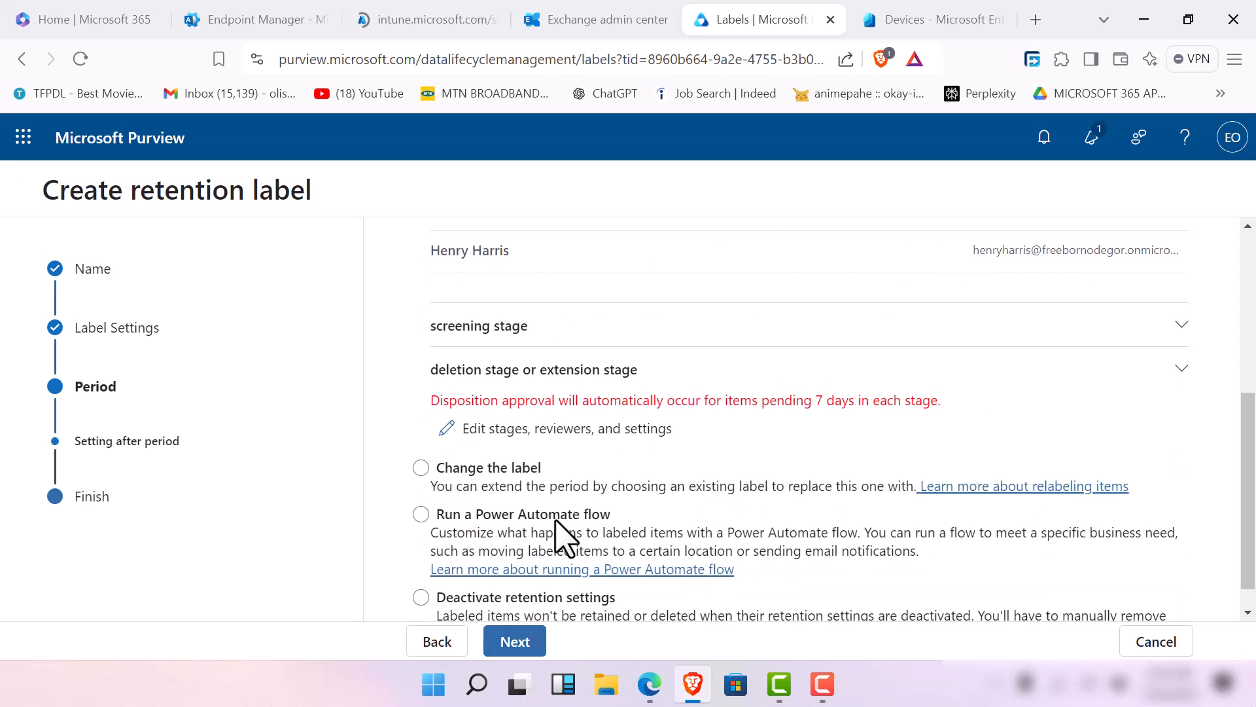
left_click(496, 428)
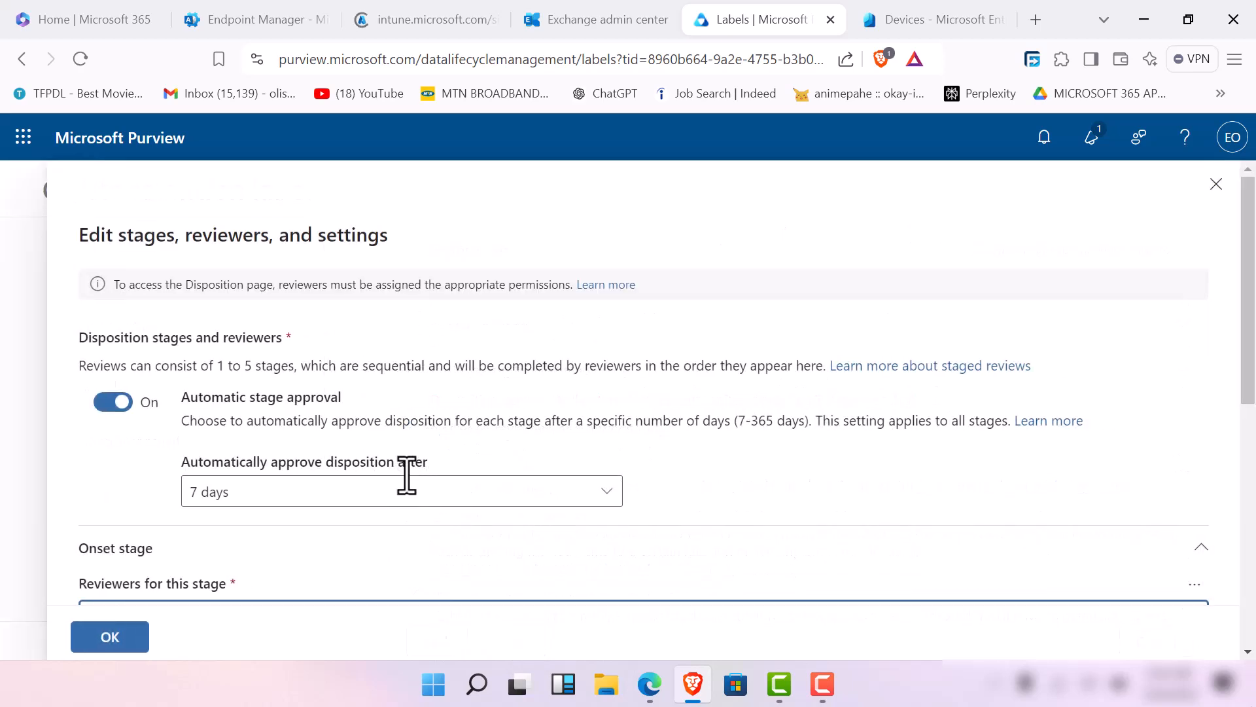
scroll(407, 485, "down", 8)
scroll(407, 488, "up", 8)
scroll(406, 490, "down", 3)
scroll(406, 491, "up", 3)
Set dispositions to be approved automatically after 90 days and check the reviewers assigned to the stages.
left_click(599, 498)
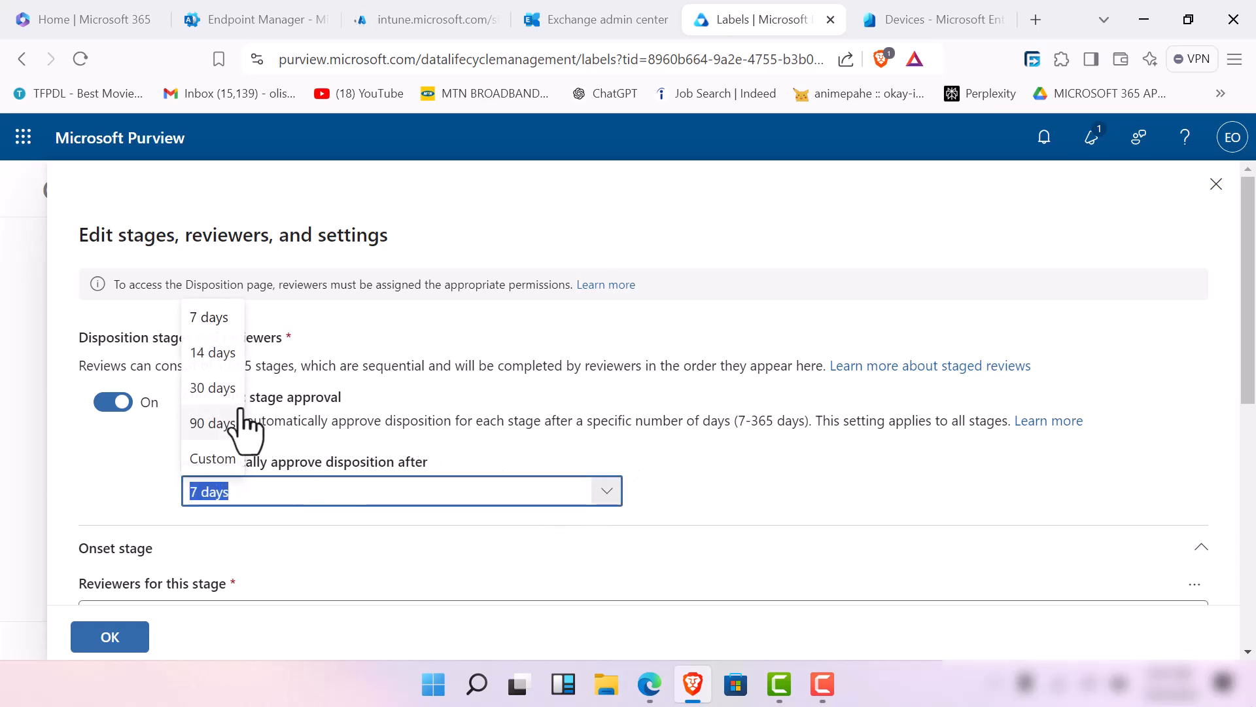
left_click(214, 425)
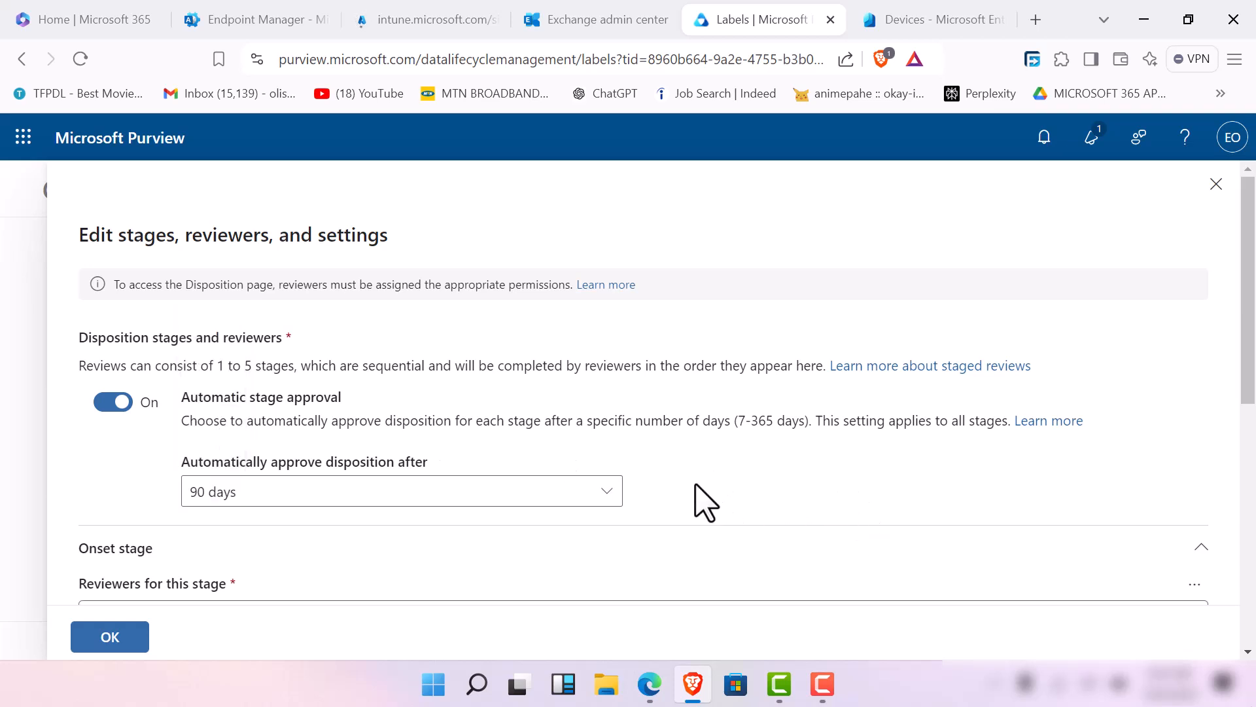
scroll(699, 501, "down", 5)
scroll(705, 503, "down", 3)
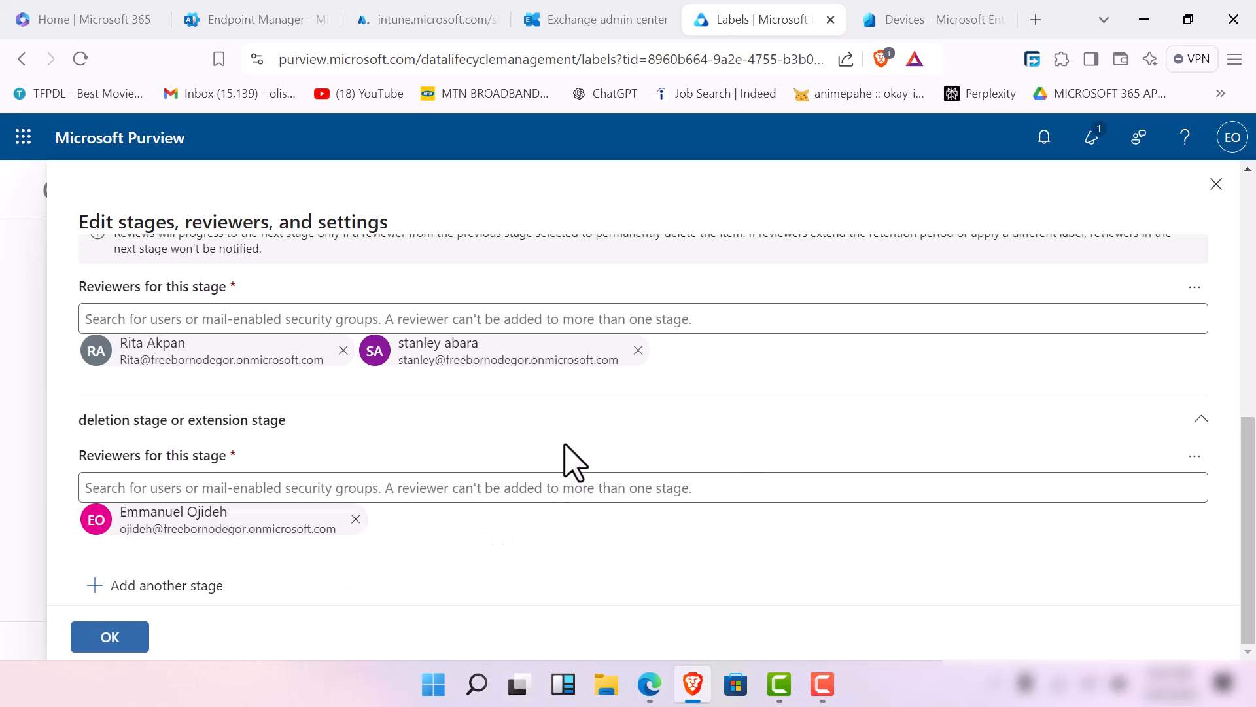
scroll(564, 458, "up", 8)
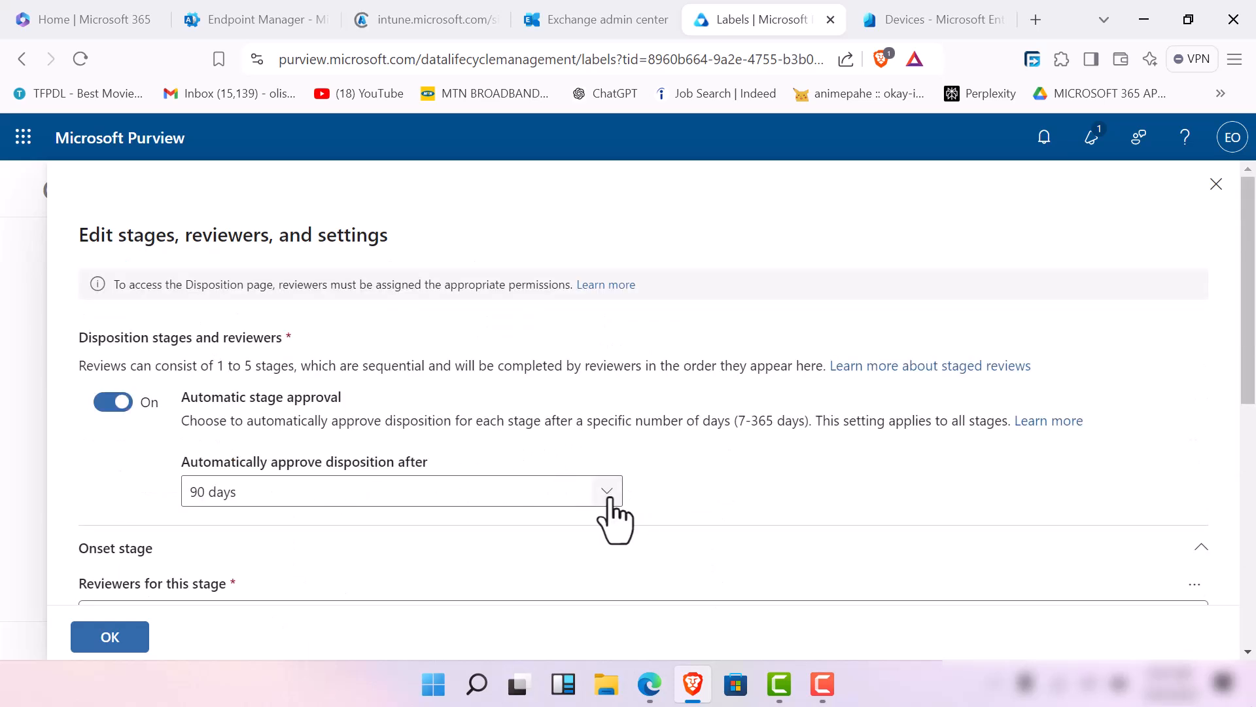
Switch the automatic disposition approval period to Custom and set it to 365 days.
left_click(581, 503)
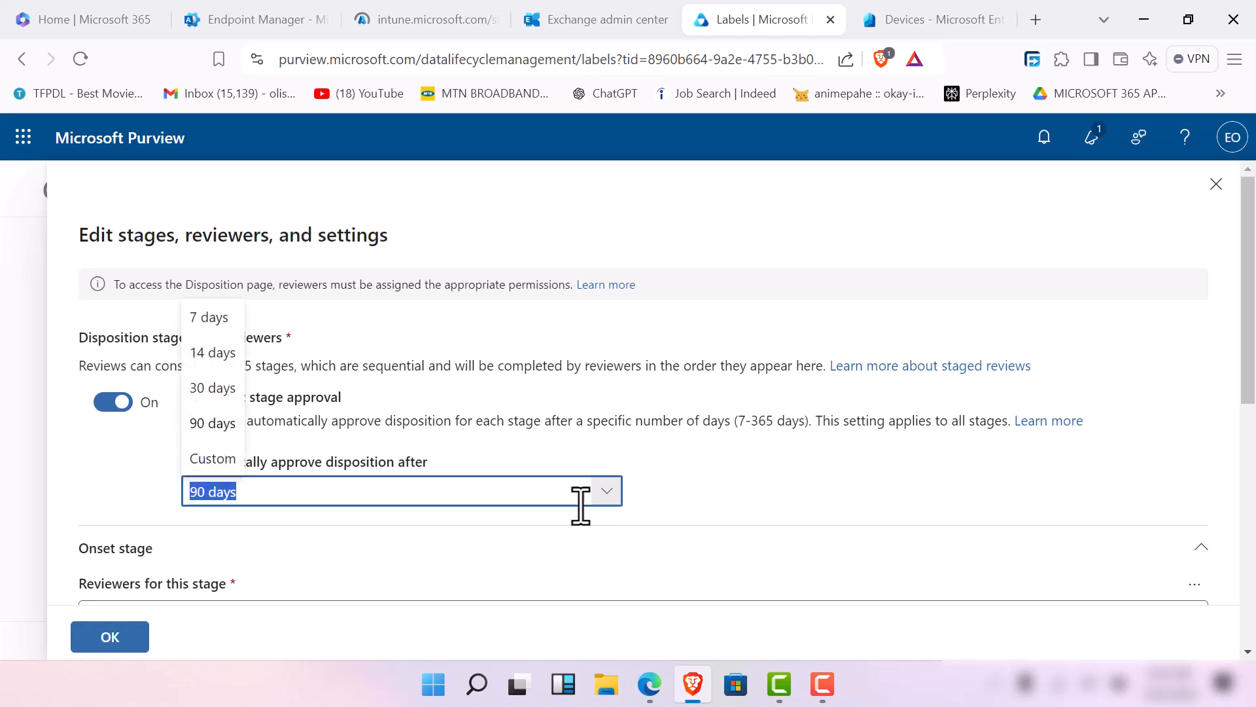
left_click(211, 460)
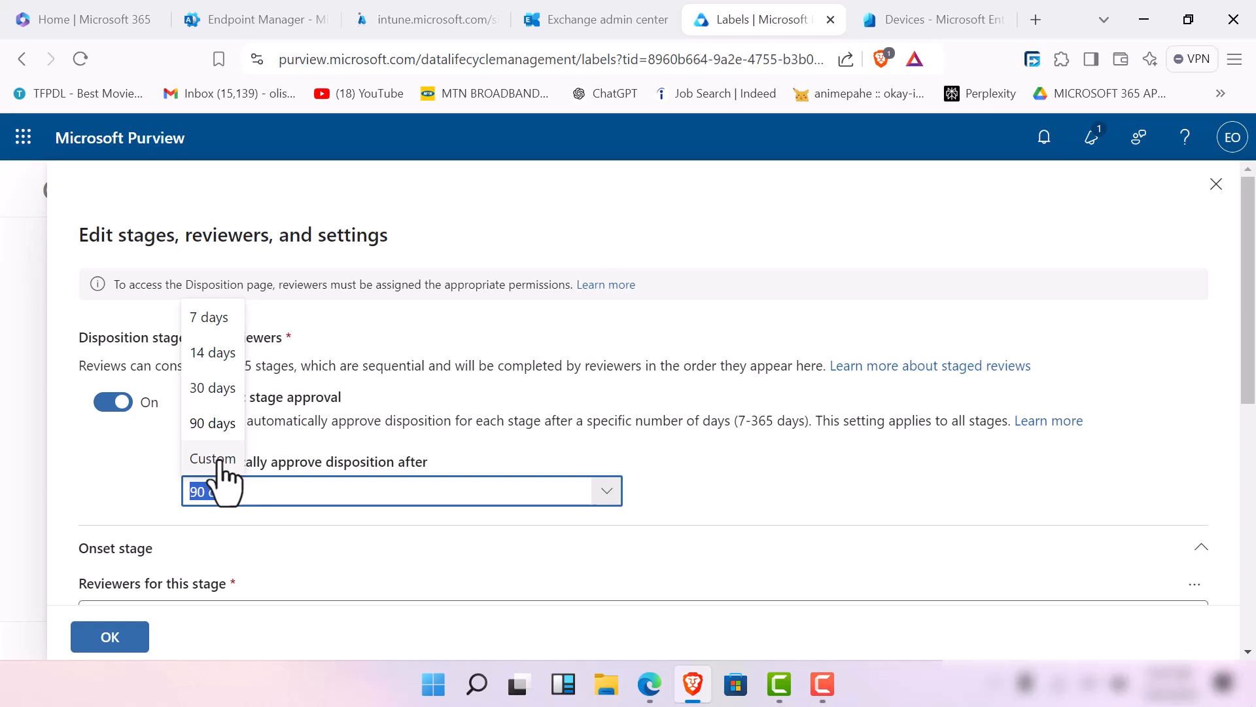
left_click(212, 460)
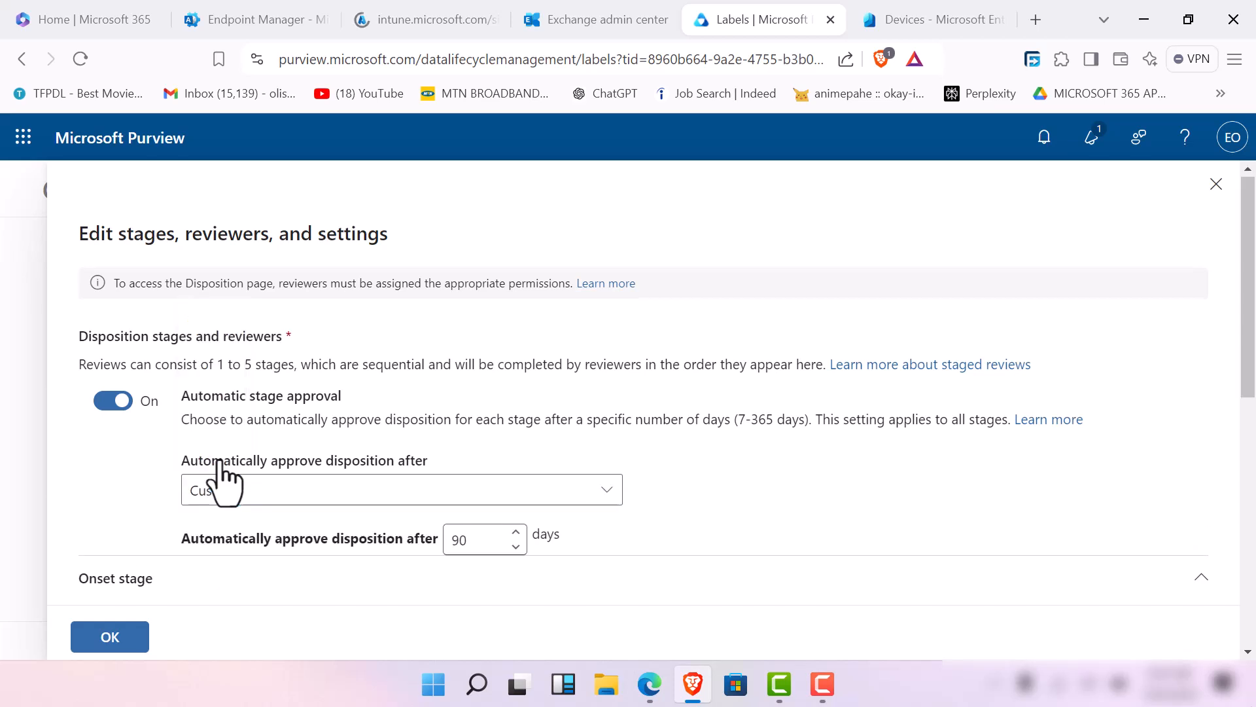
left_click(516, 533)
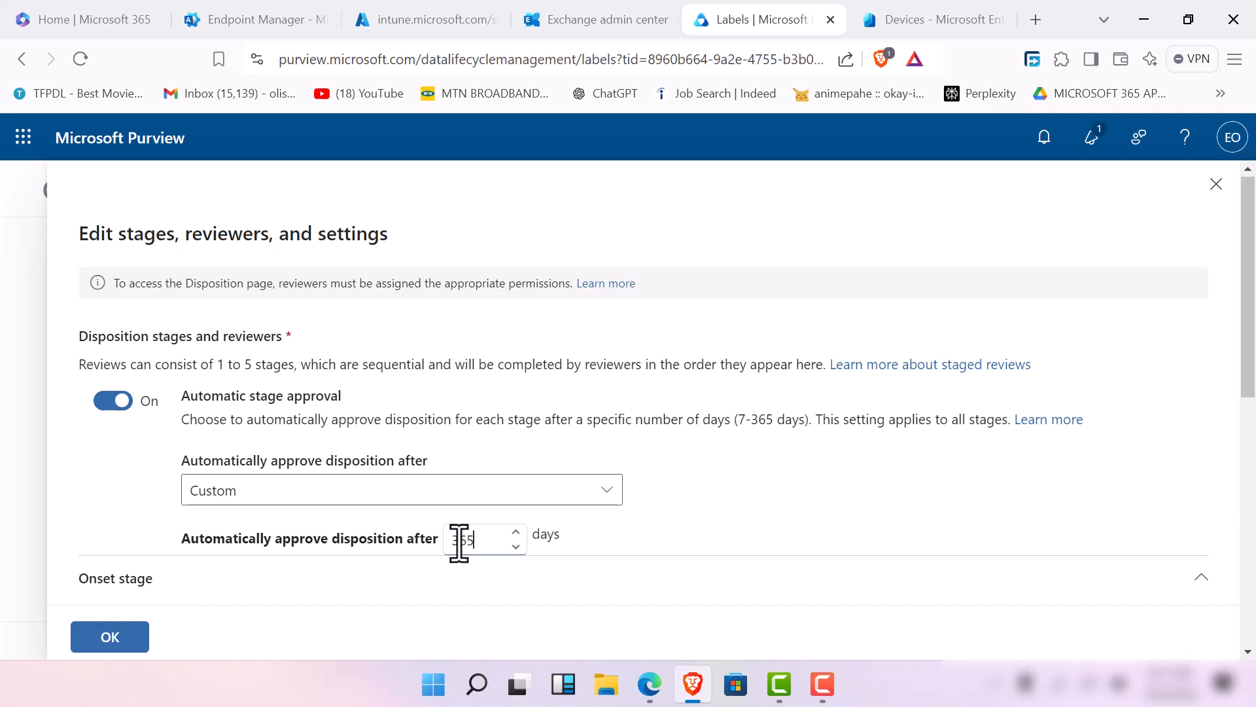
Confirm the disposition review stages, reviewers and automatic approval settings, and proceed to the retention label's final review.
scroll(242, 468, "down", 10)
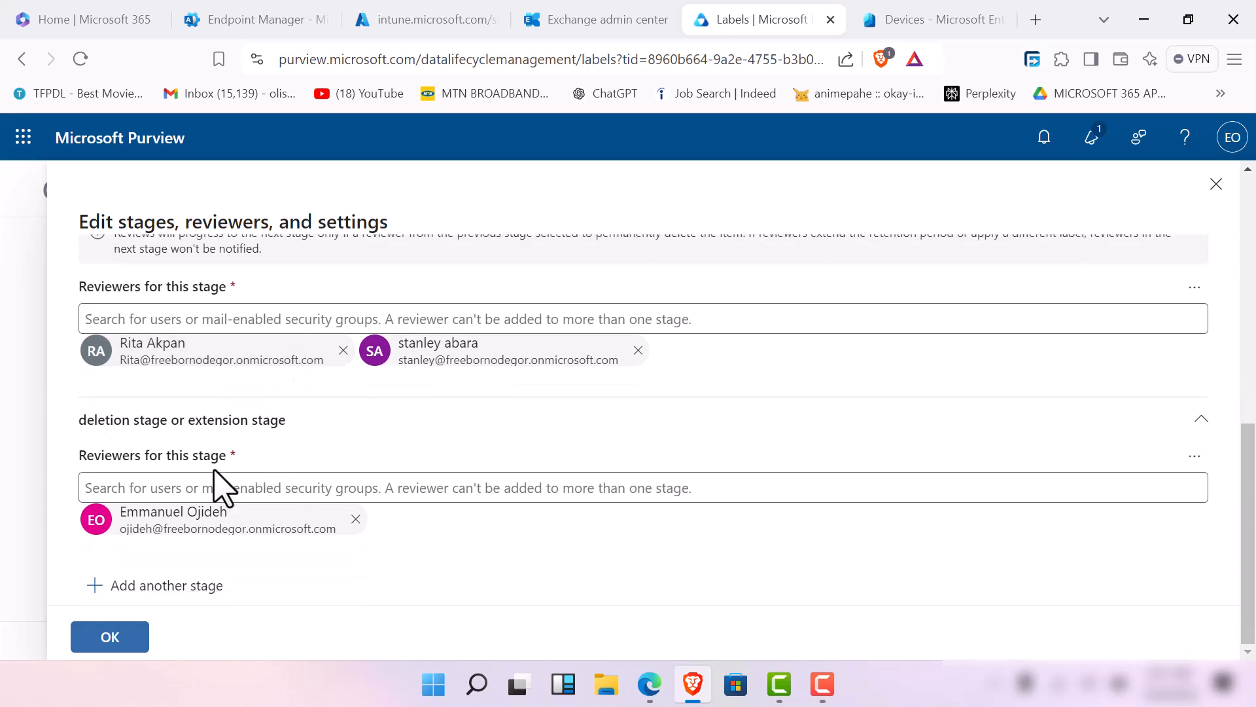
left_click(117, 640)
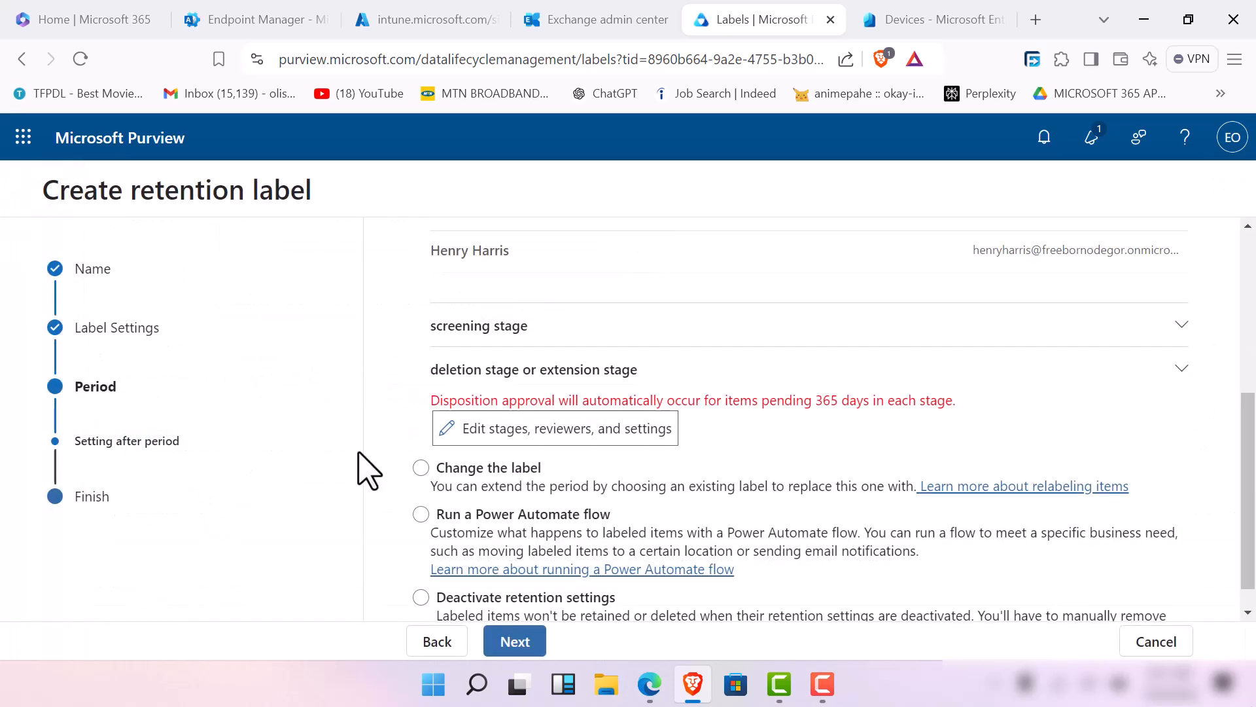
scroll(665, 484, "down", 1)
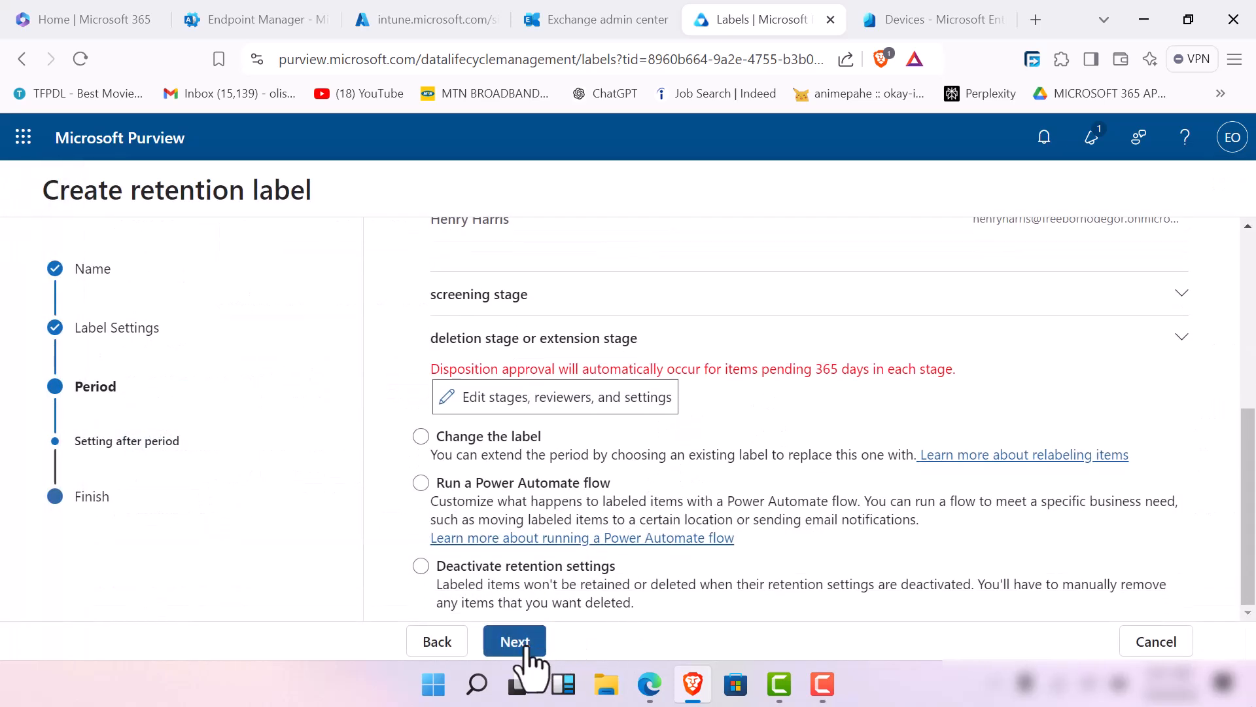
scroll(570, 508, "up", 5)
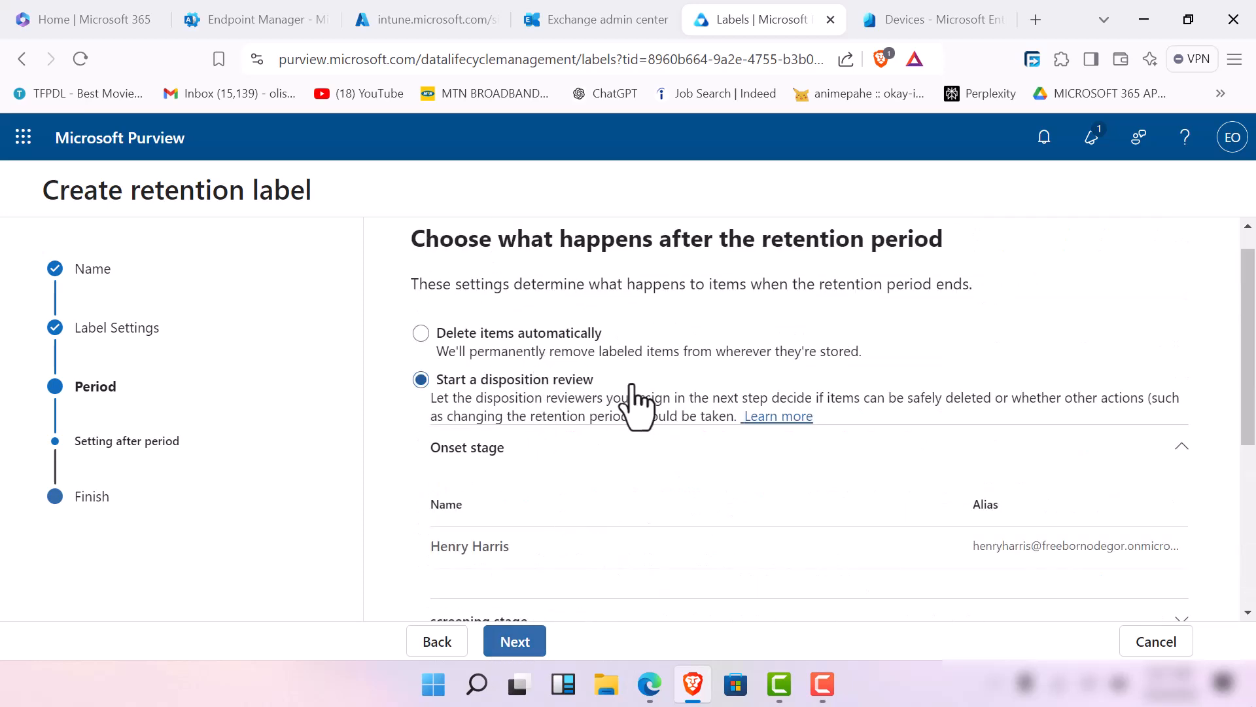
left_click(516, 642)
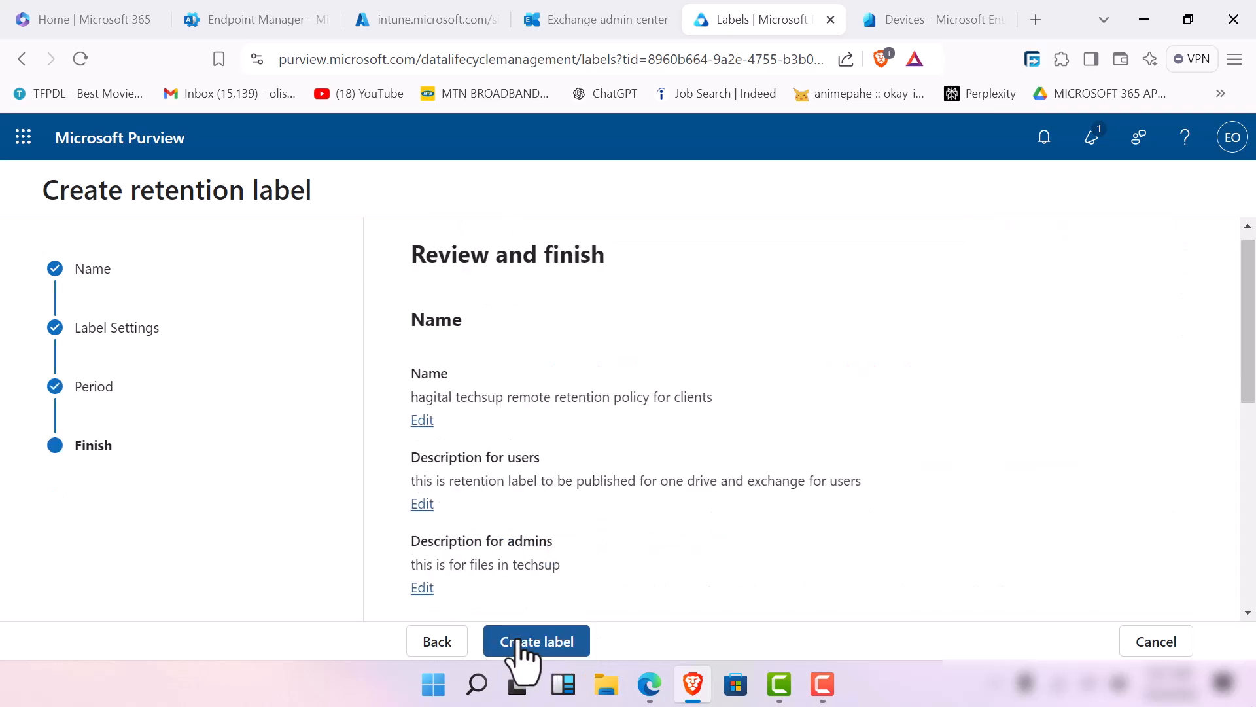
Submit the new retention label for creation and look over its summary.
left_click(536, 644)
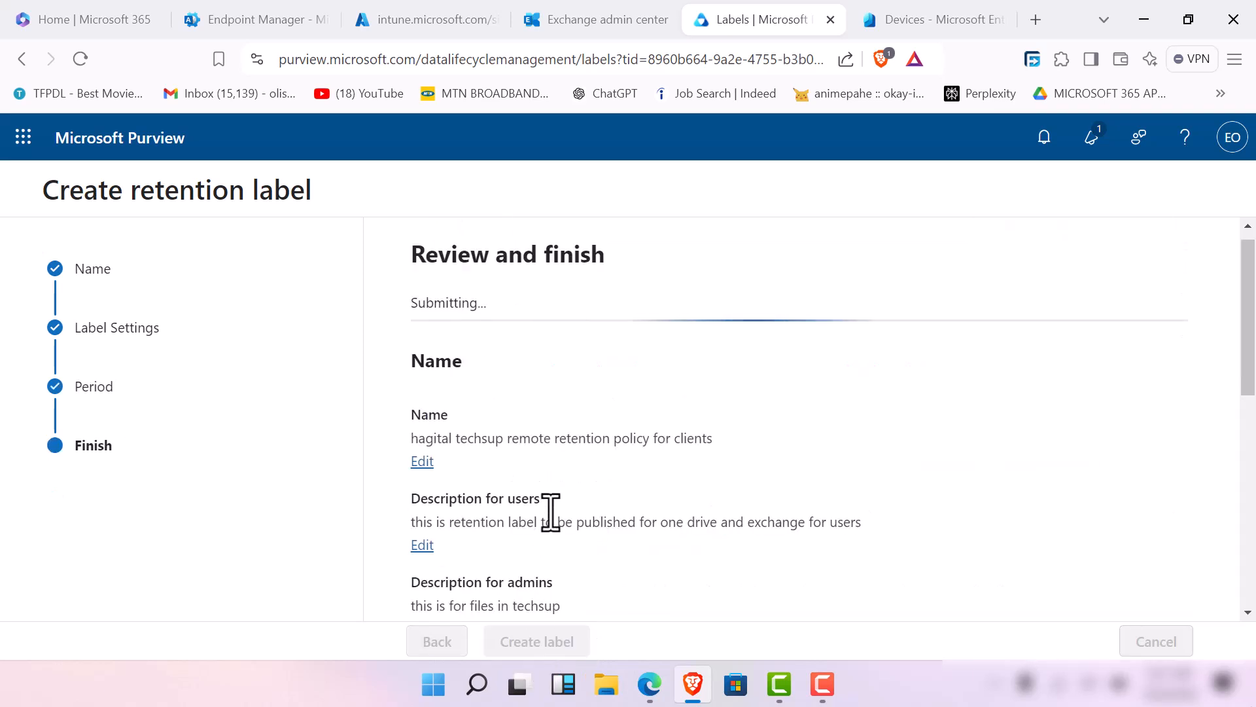
scroll(552, 513, "down", 10)
scroll(552, 514, "up", 10)
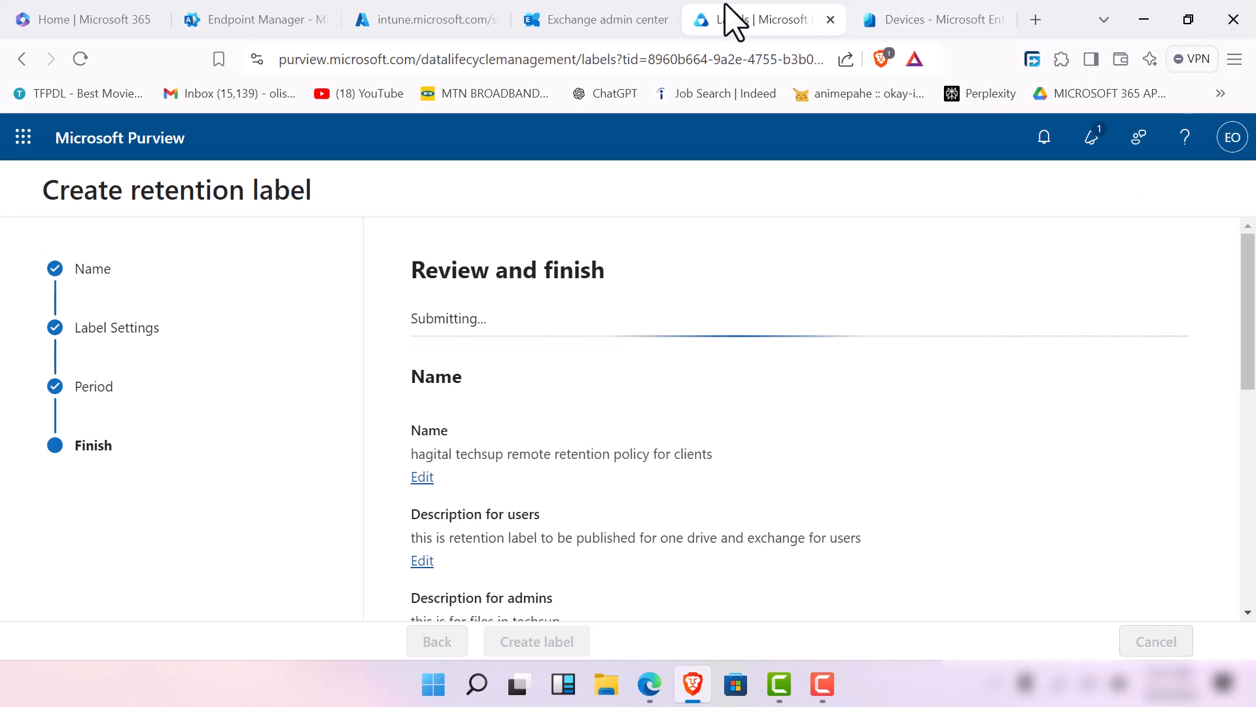
Reload the Intune sign-in page and allow the form resubmission.
left_click(419, 19)
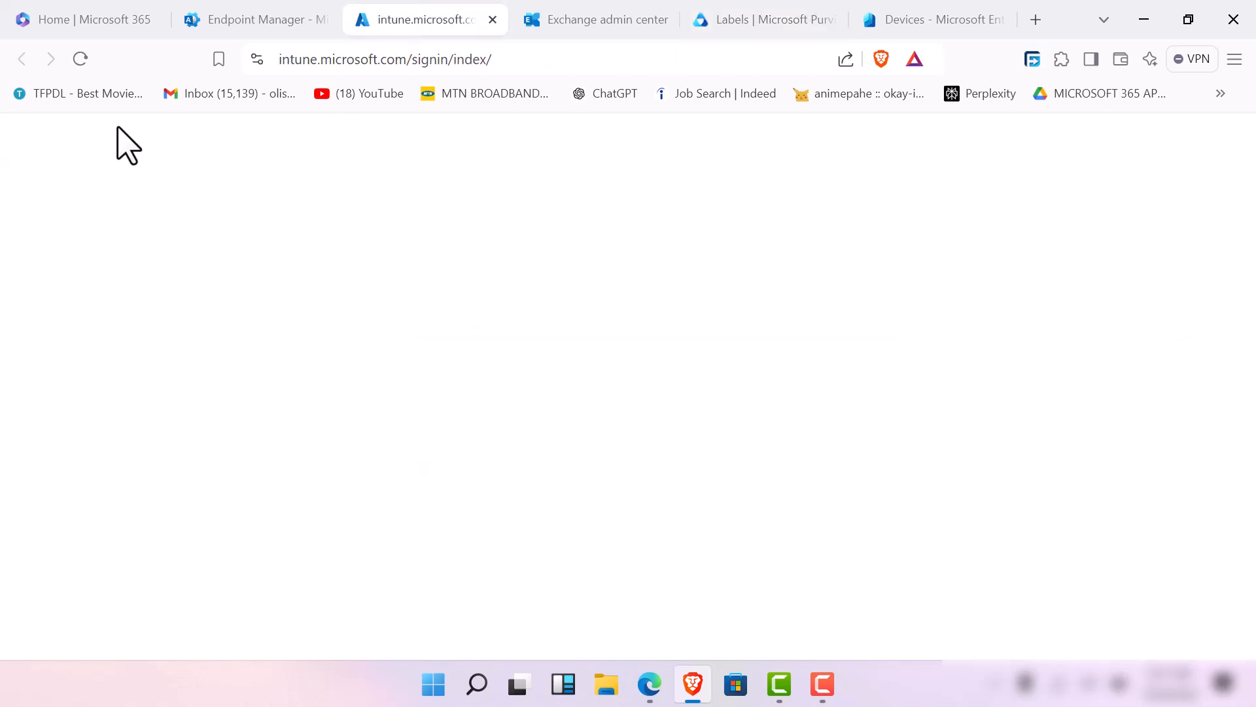
left_click(81, 61)
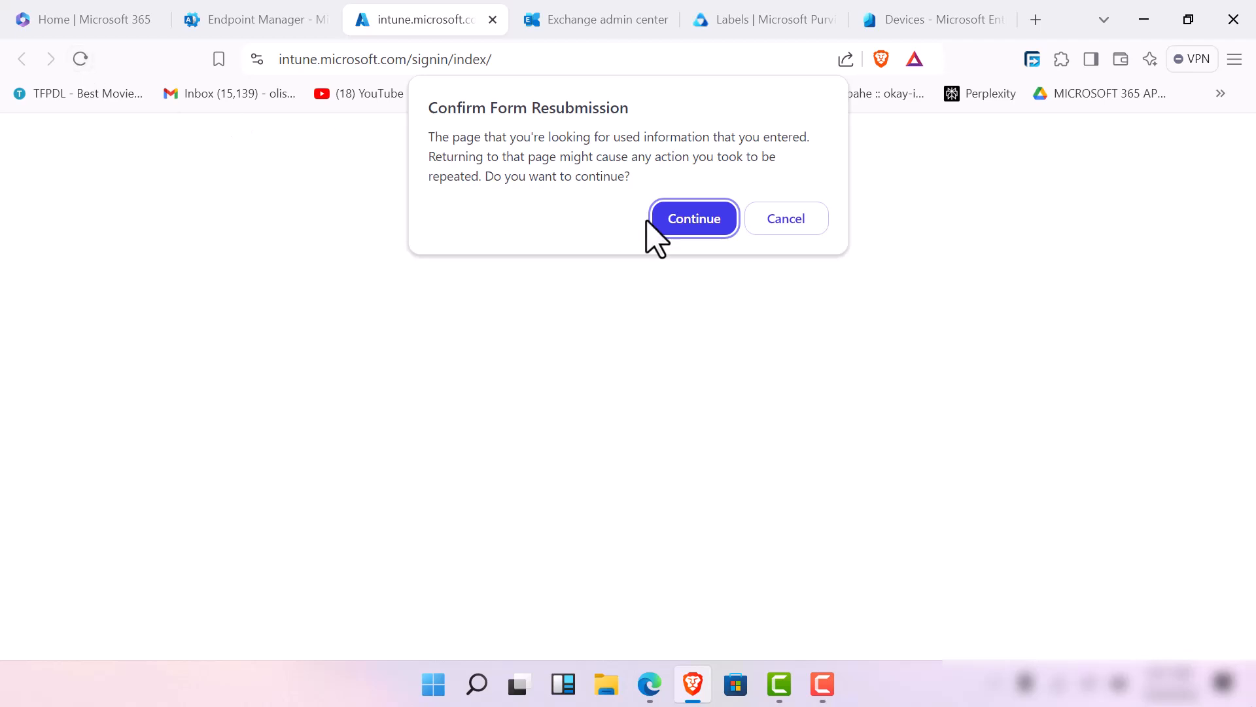
left_click(695, 219)
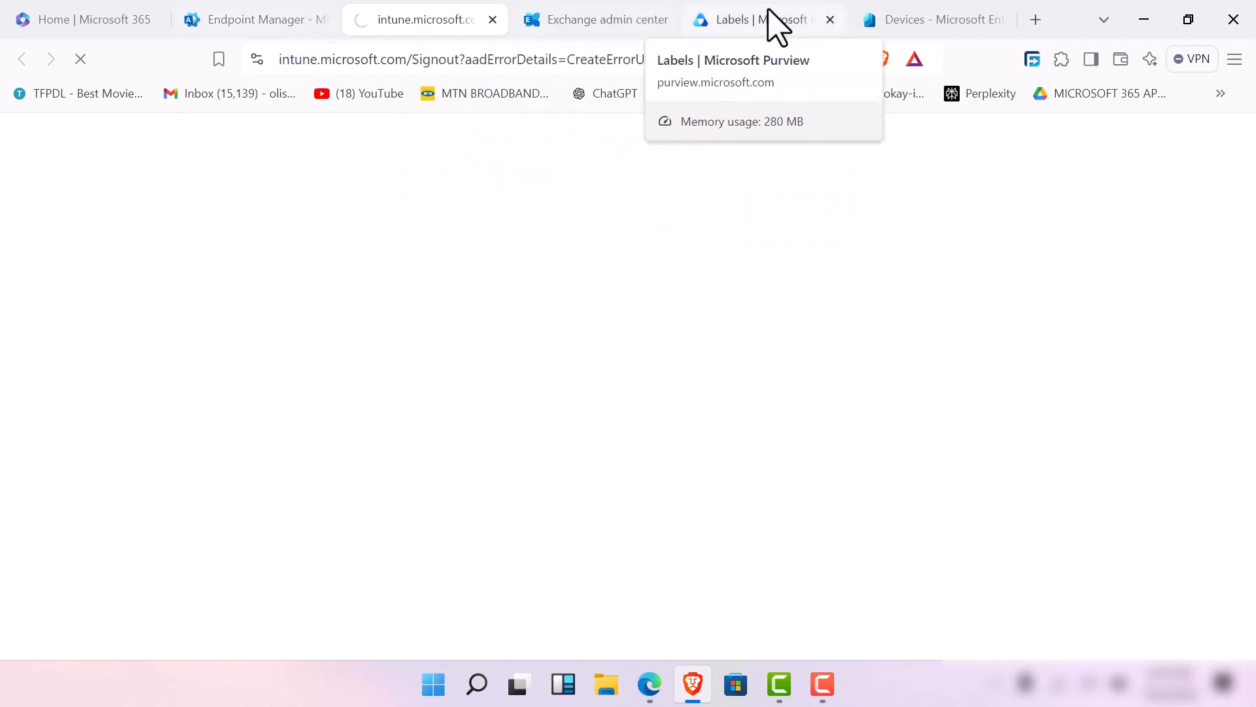
left_click(777, 25)
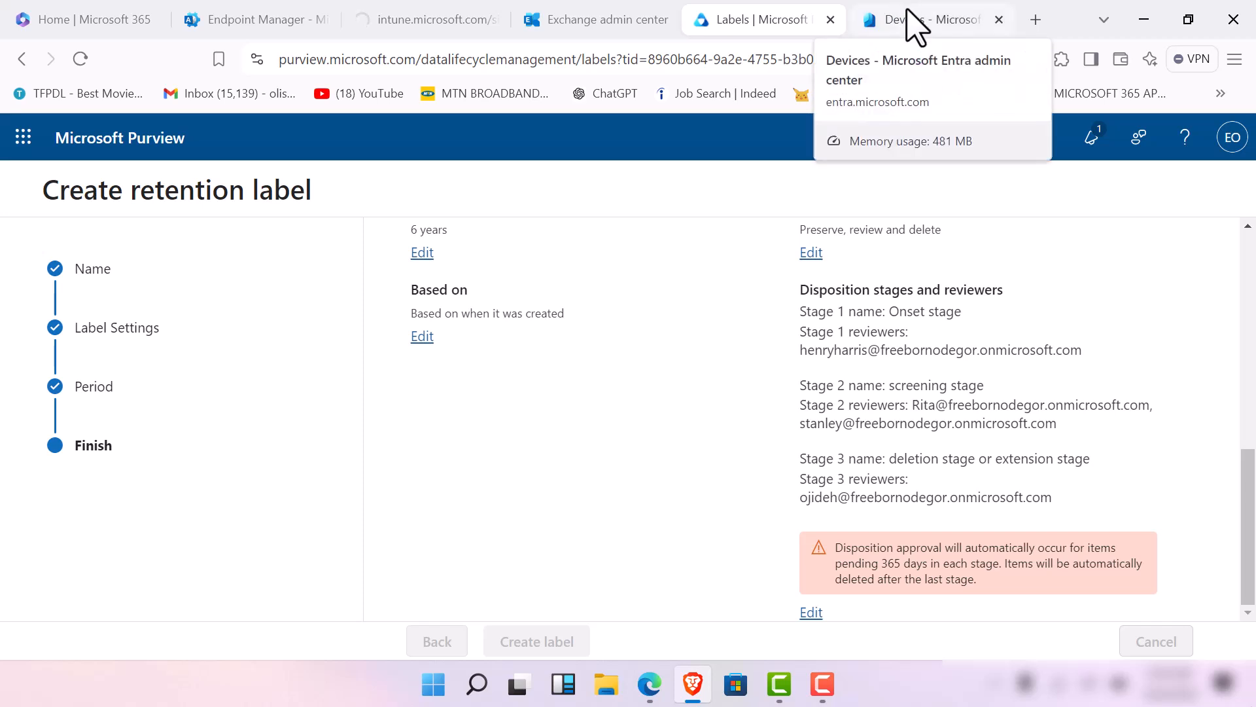
left_click(914, 23)
left_click(760, 19)
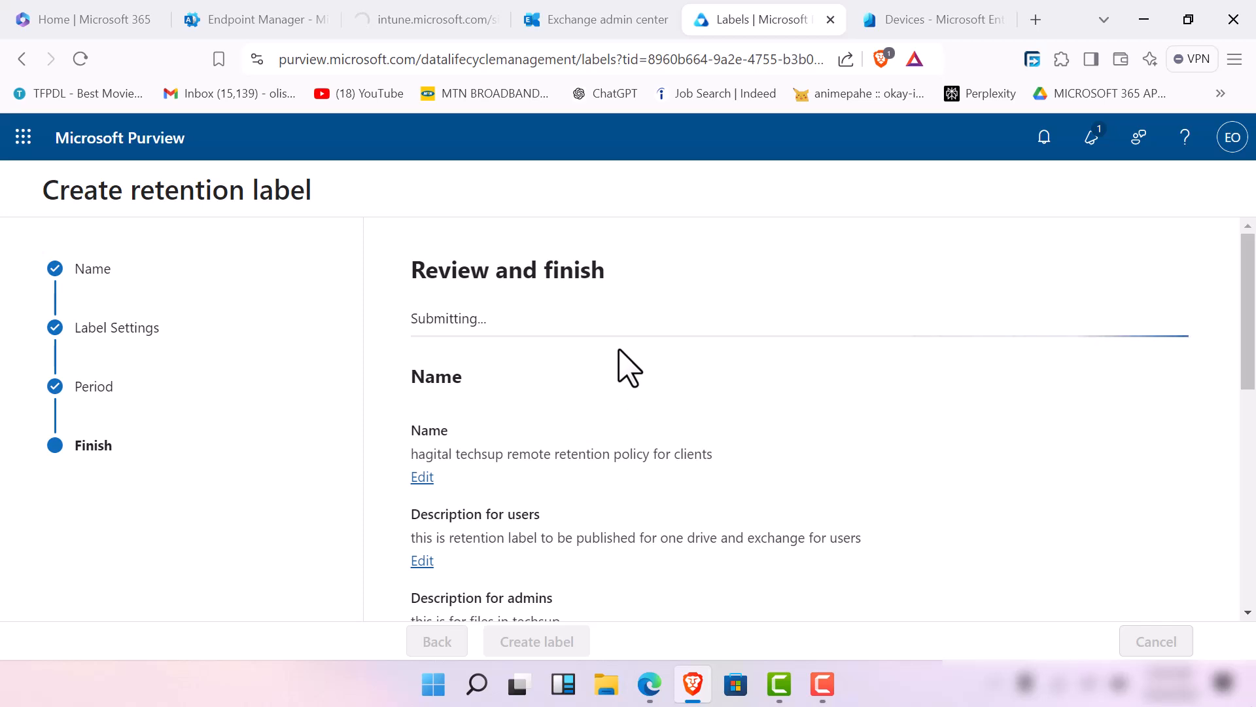
left_click(917, 23)
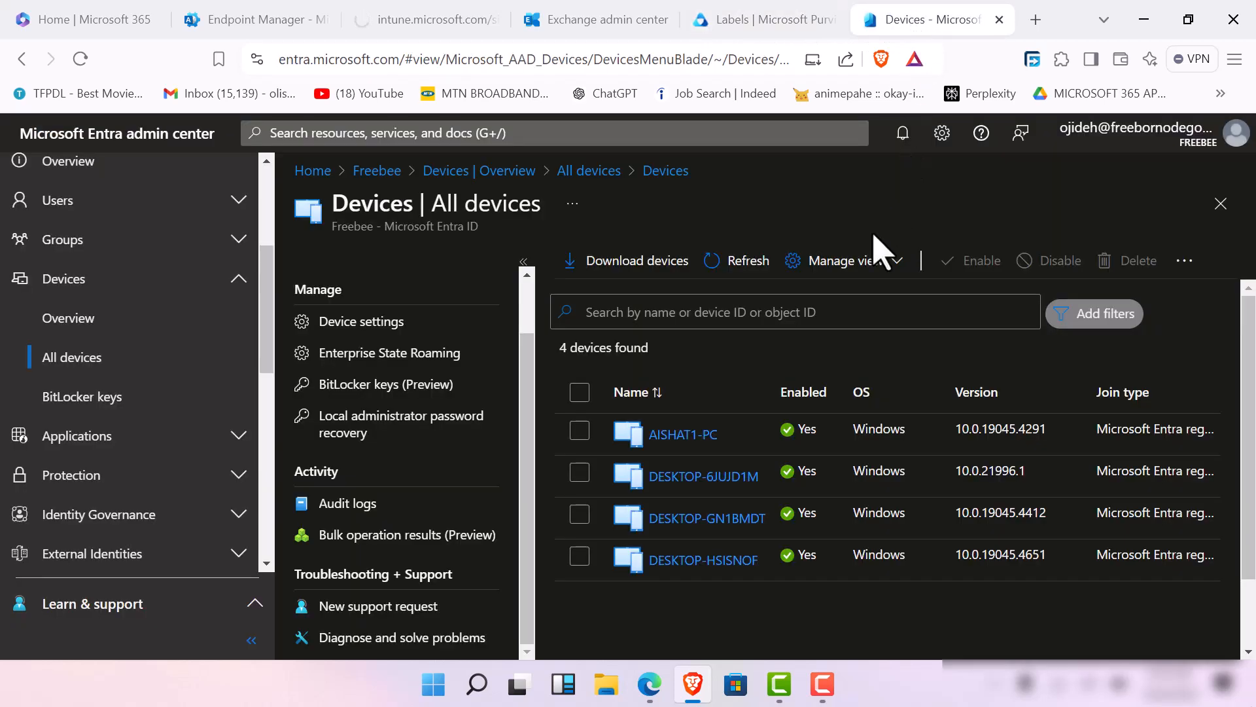
left_click(725, 22)
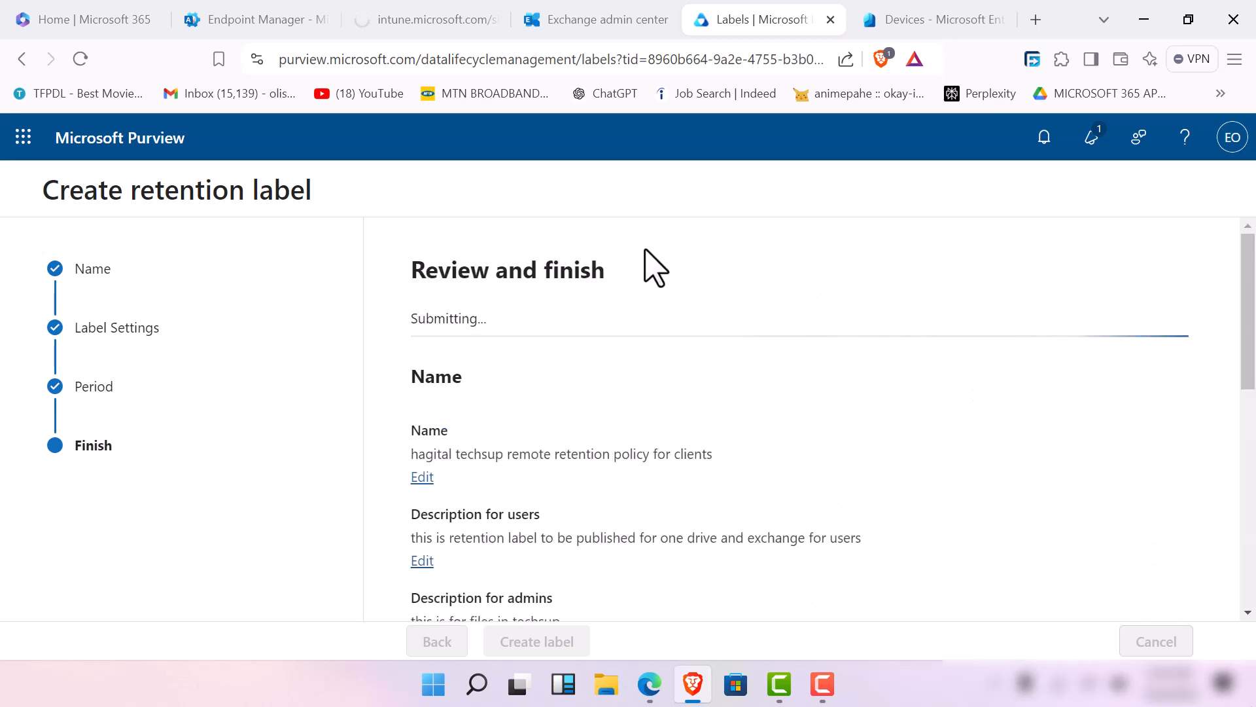
left_click(813, 695)
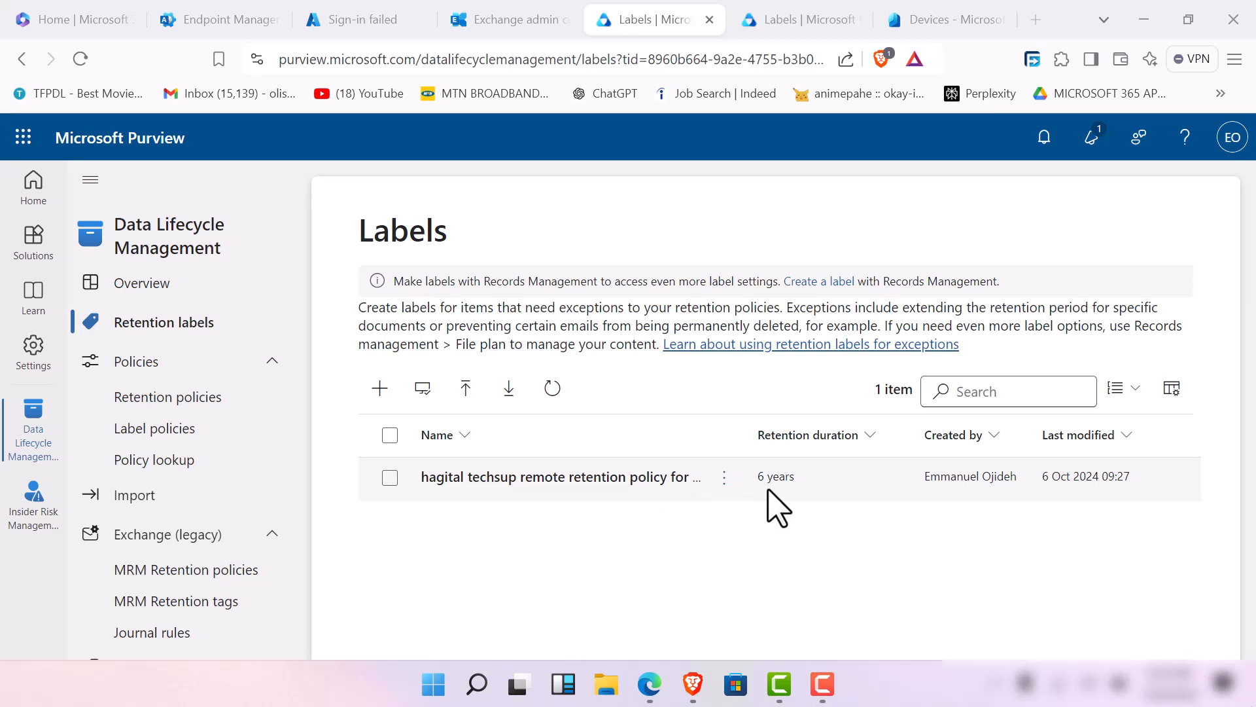
Start publishing the "hagital techsup remote retention policy" label and accept it as the label to publish.
left_click(390, 477)
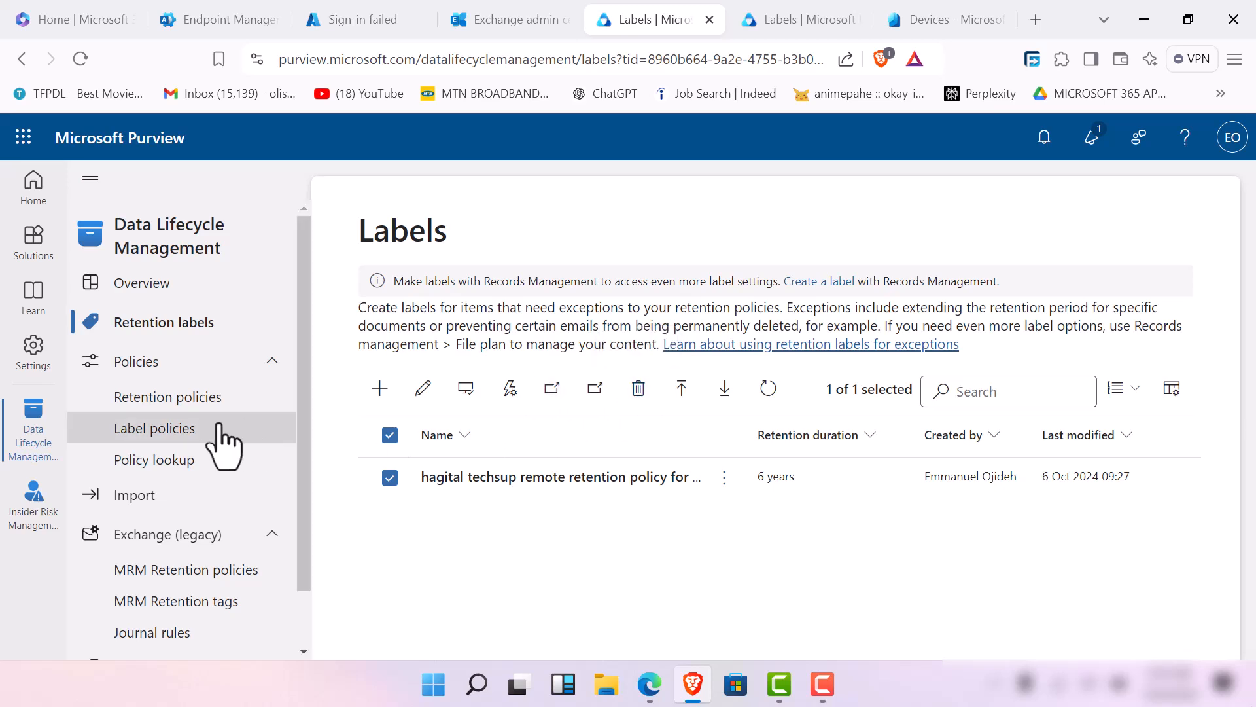
left_click(466, 390)
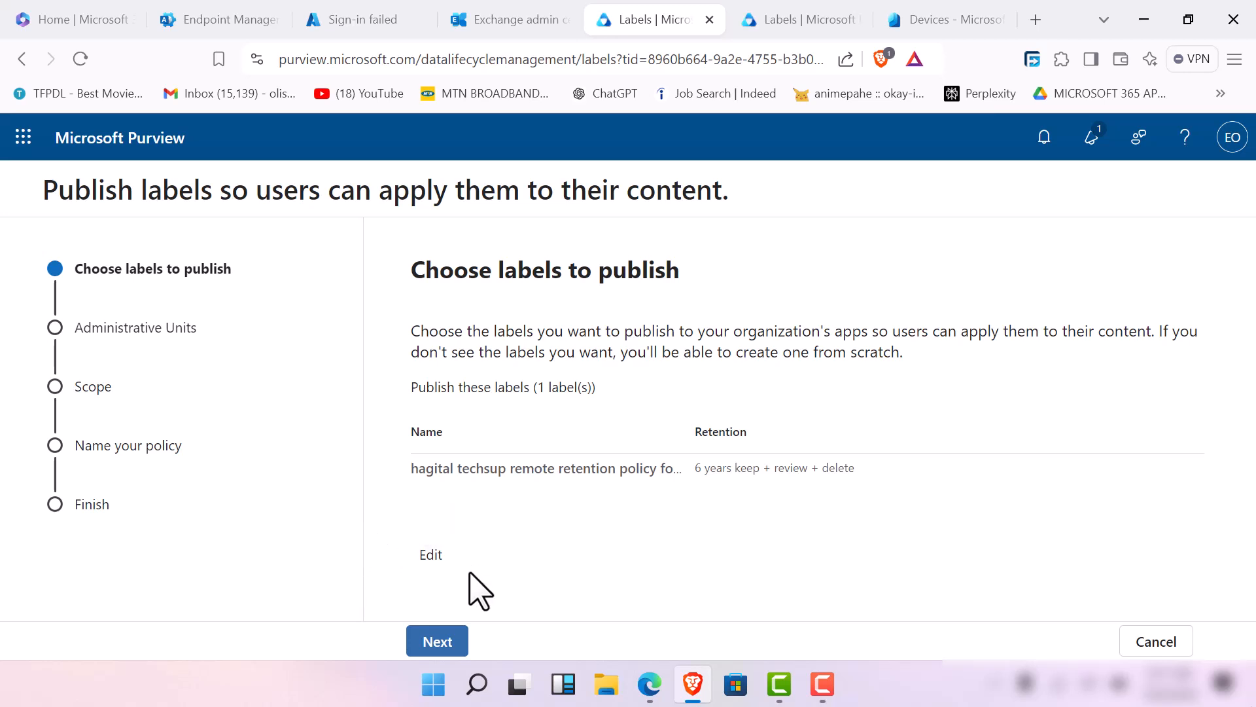
left_click(461, 630)
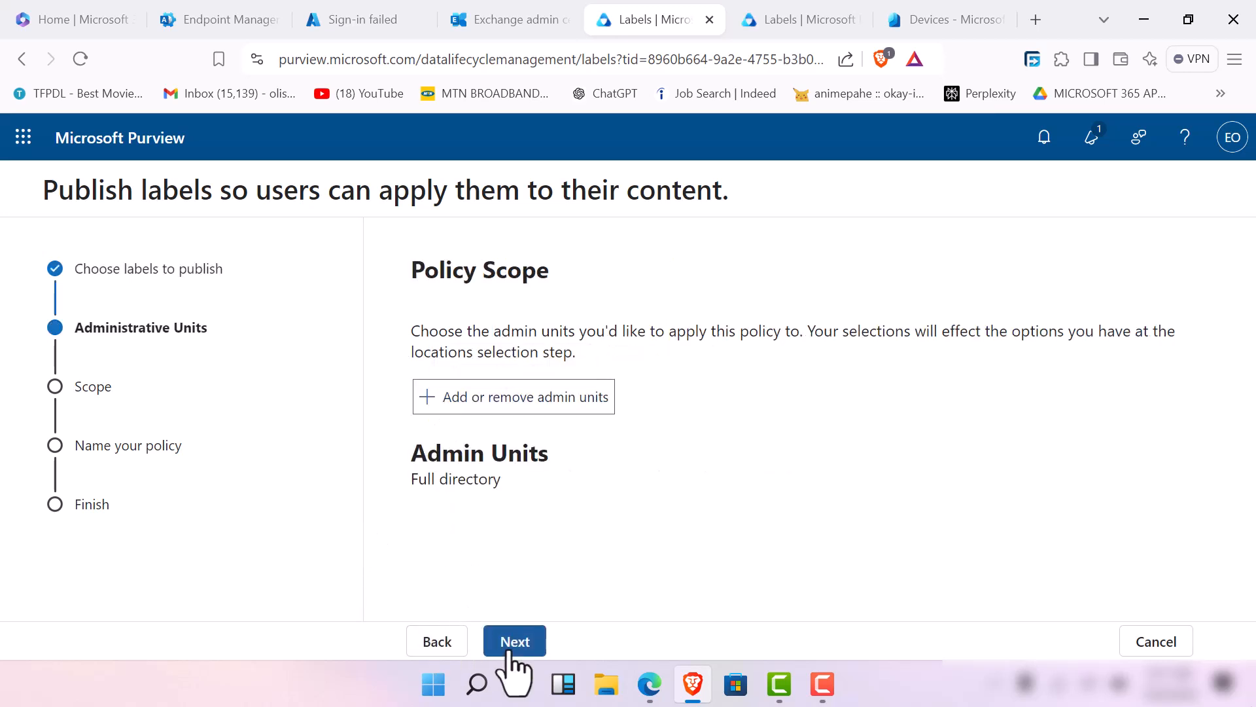
Set the label policy's admin unit to nenelabs nigeria and continue to the policy type.
left_click(448, 402)
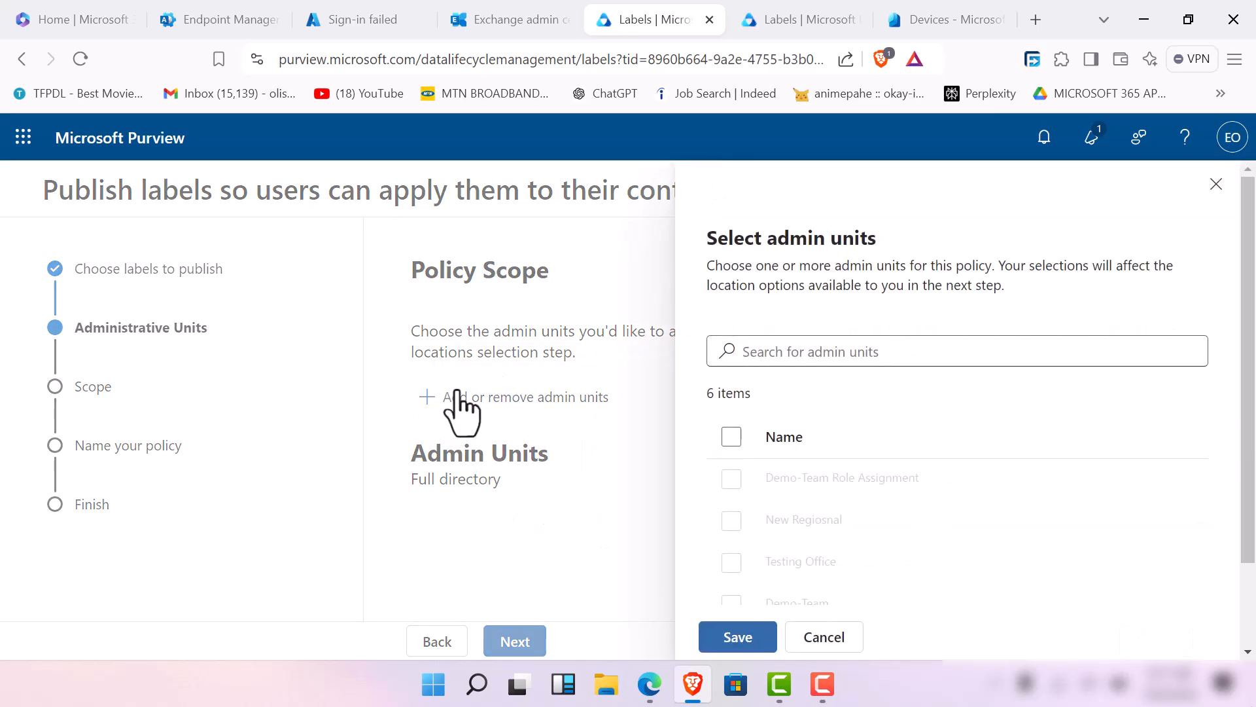
scroll(855, 556, "down", 2)
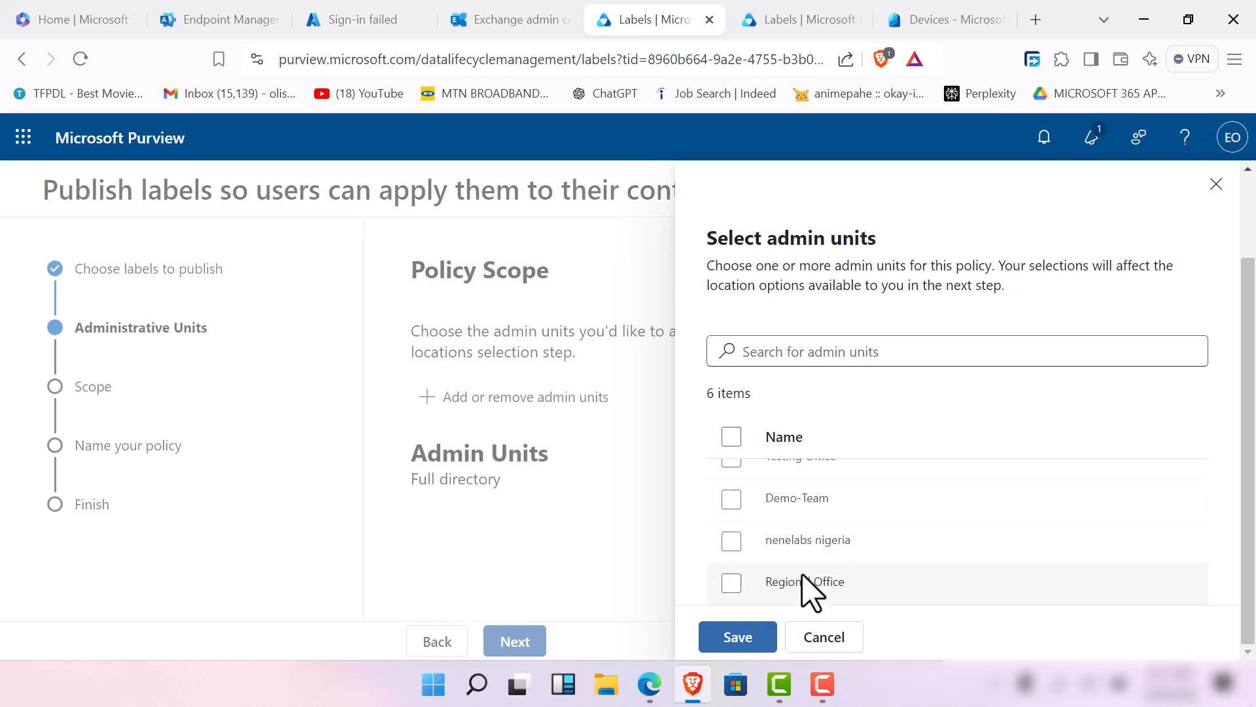
left_click(733, 543)
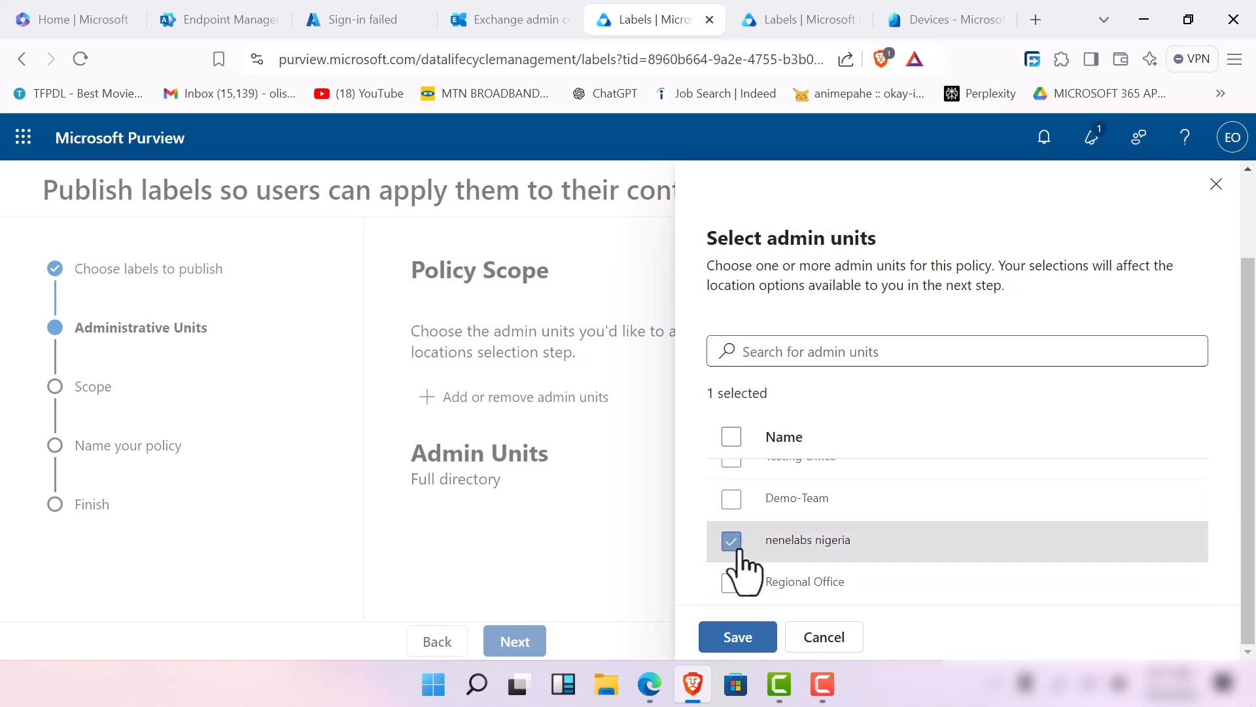
left_click(738, 638)
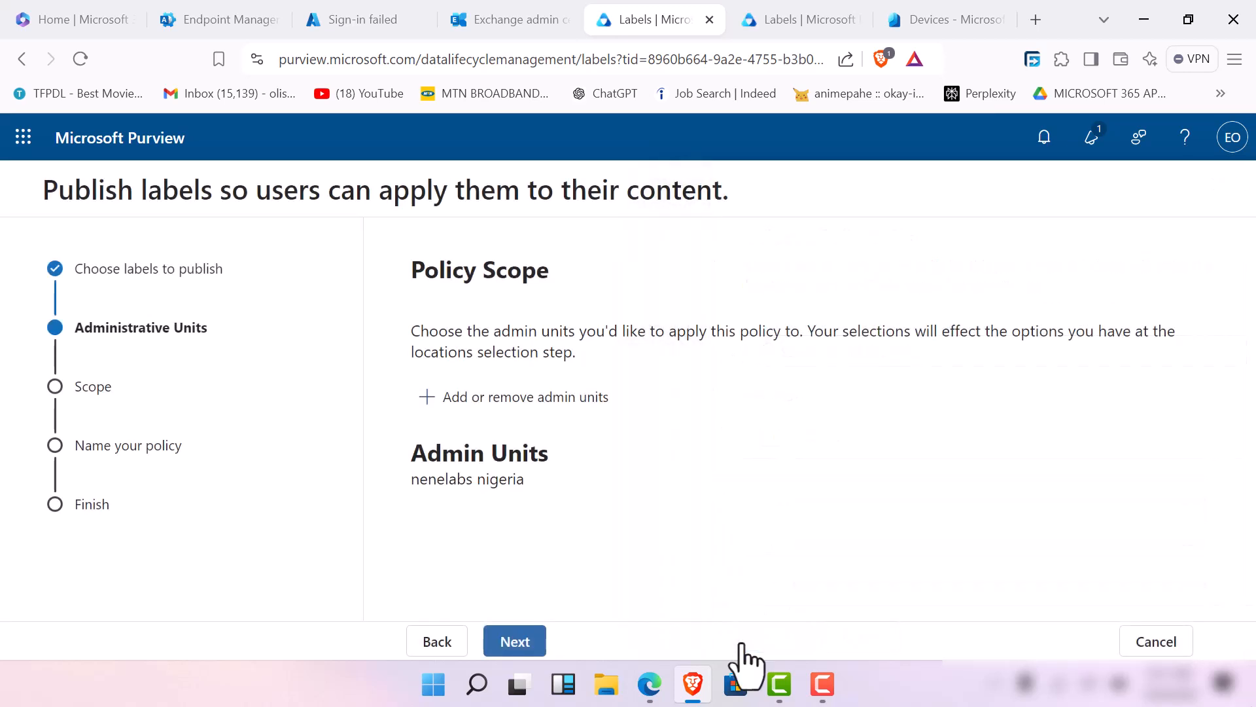
left_click(540, 645)
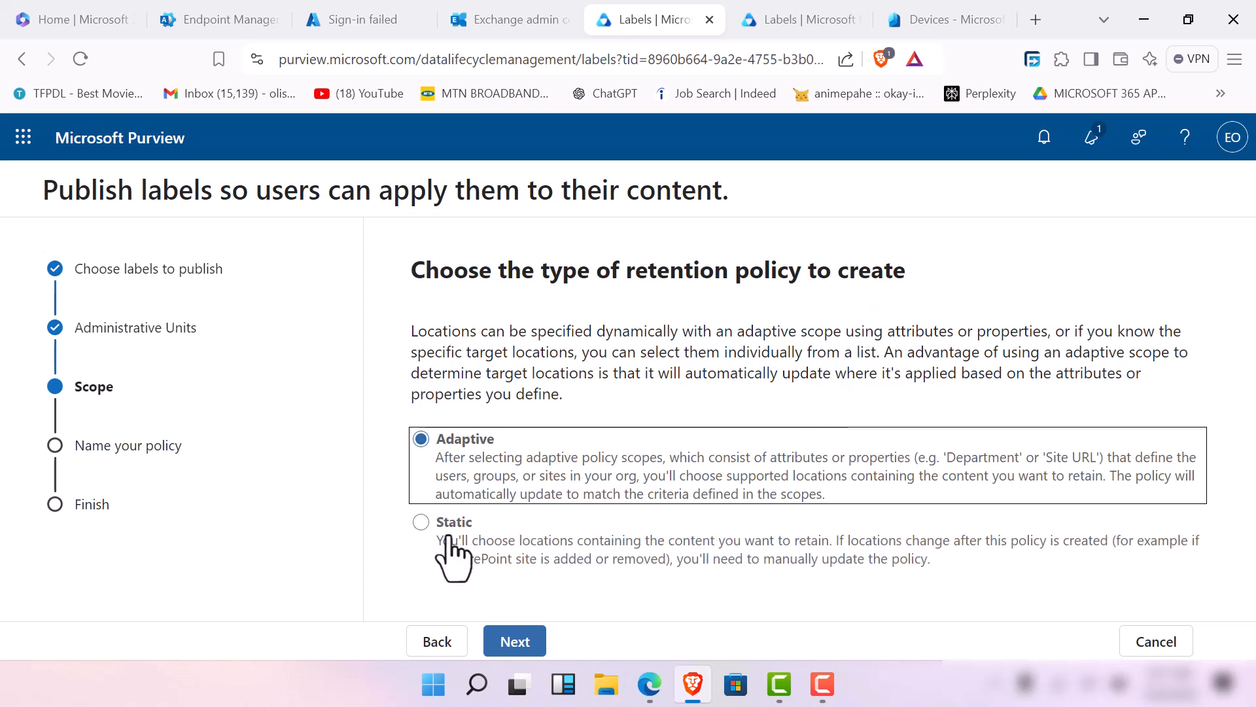
Use the Adaptive retention policy type and check which adaptive policy scopes are available to add.
left_click(421, 521)
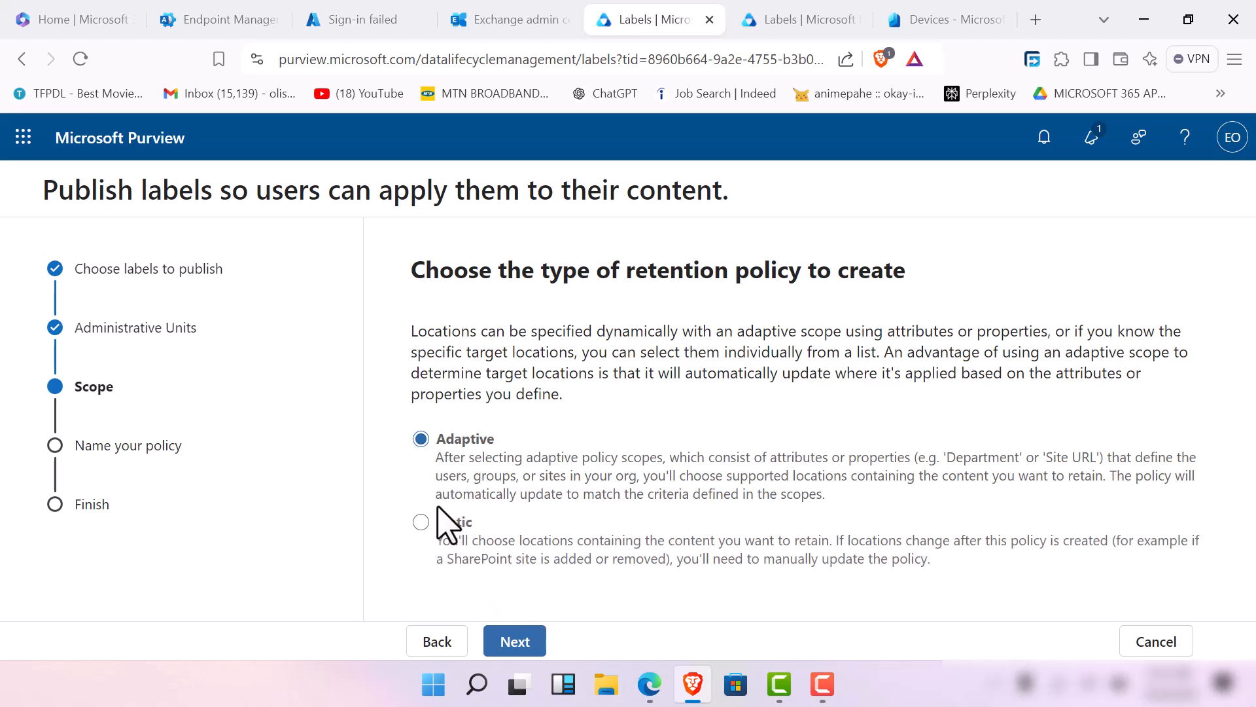
left_click(521, 640)
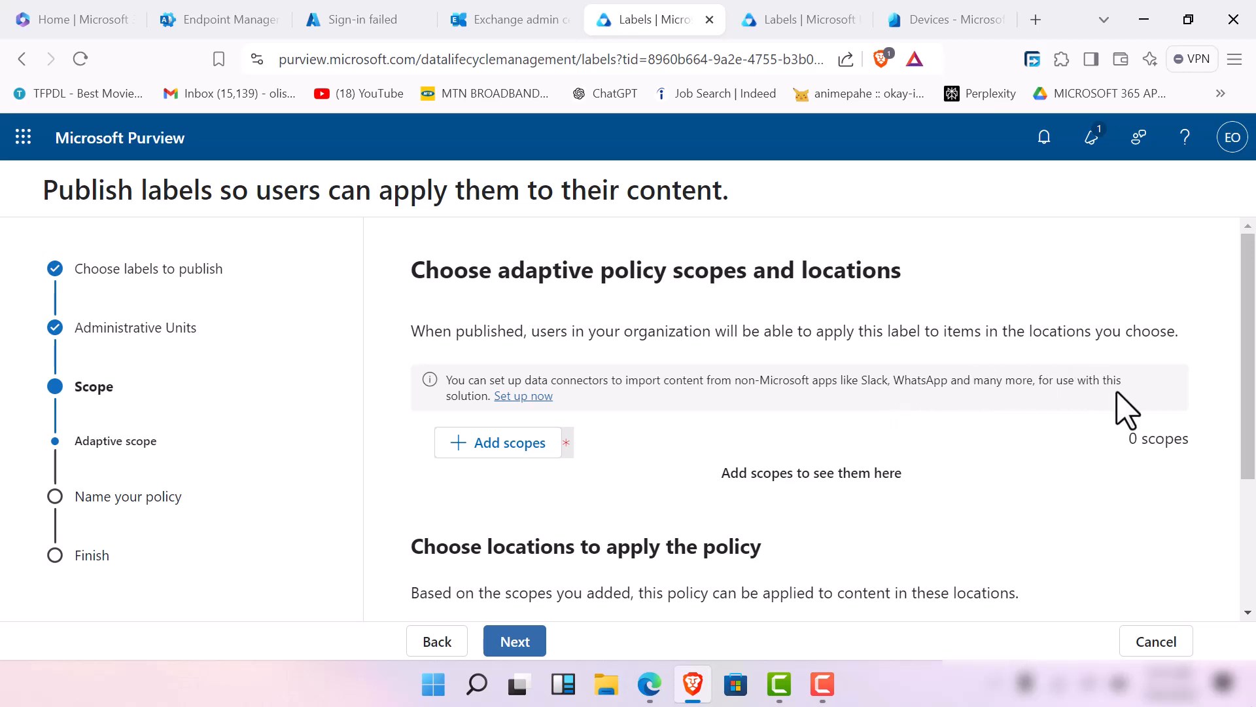
left_click(492, 451)
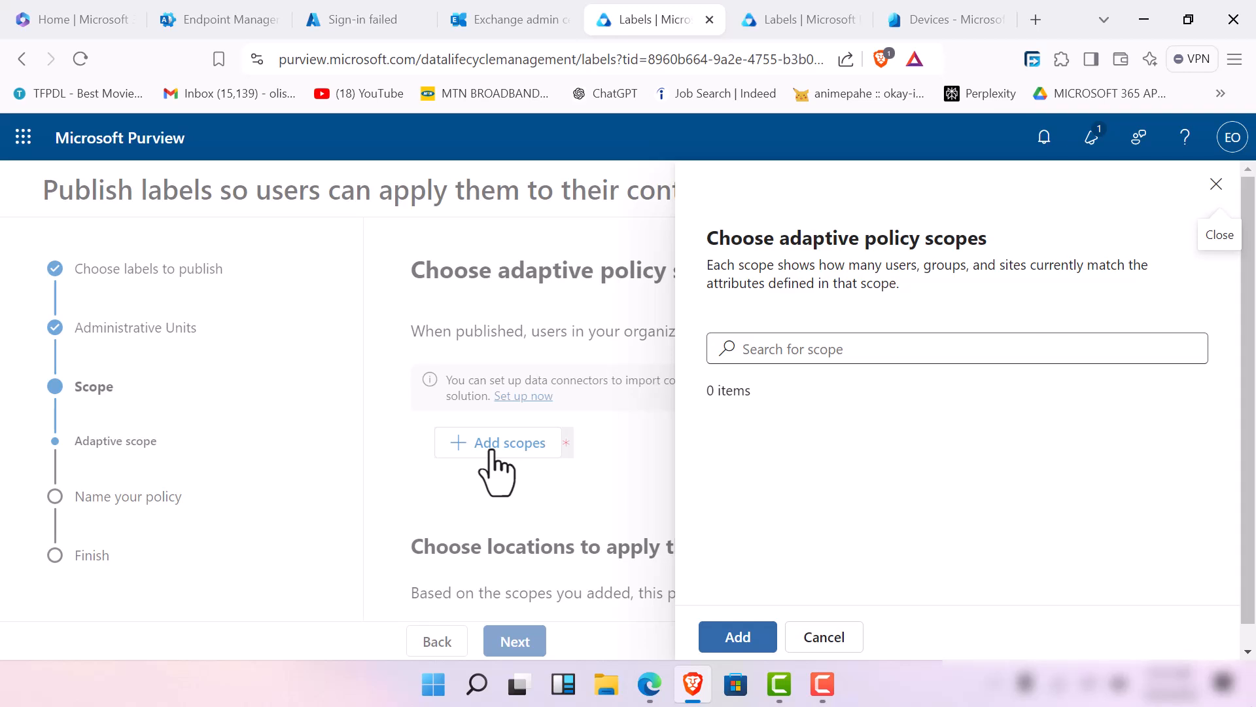
left_click(1223, 188)
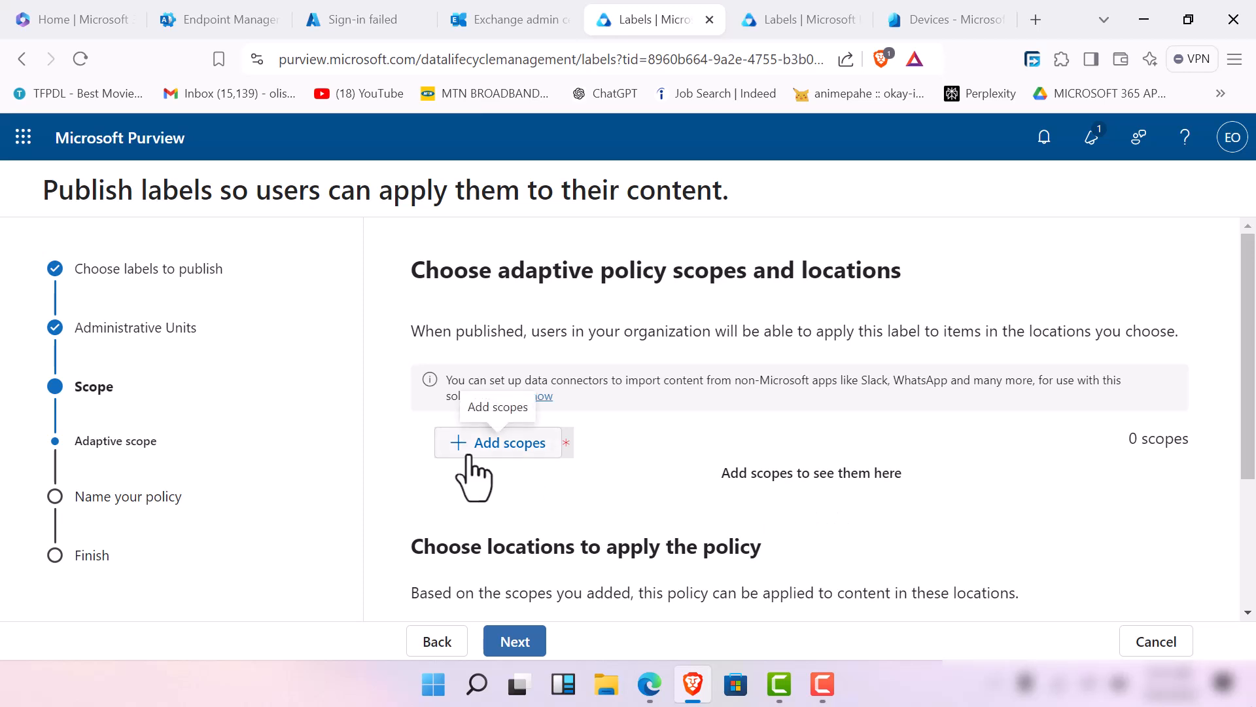
Open the data connector setup for non-Microsoft apps and return to the label publishing wizard.
left_click(538, 399)
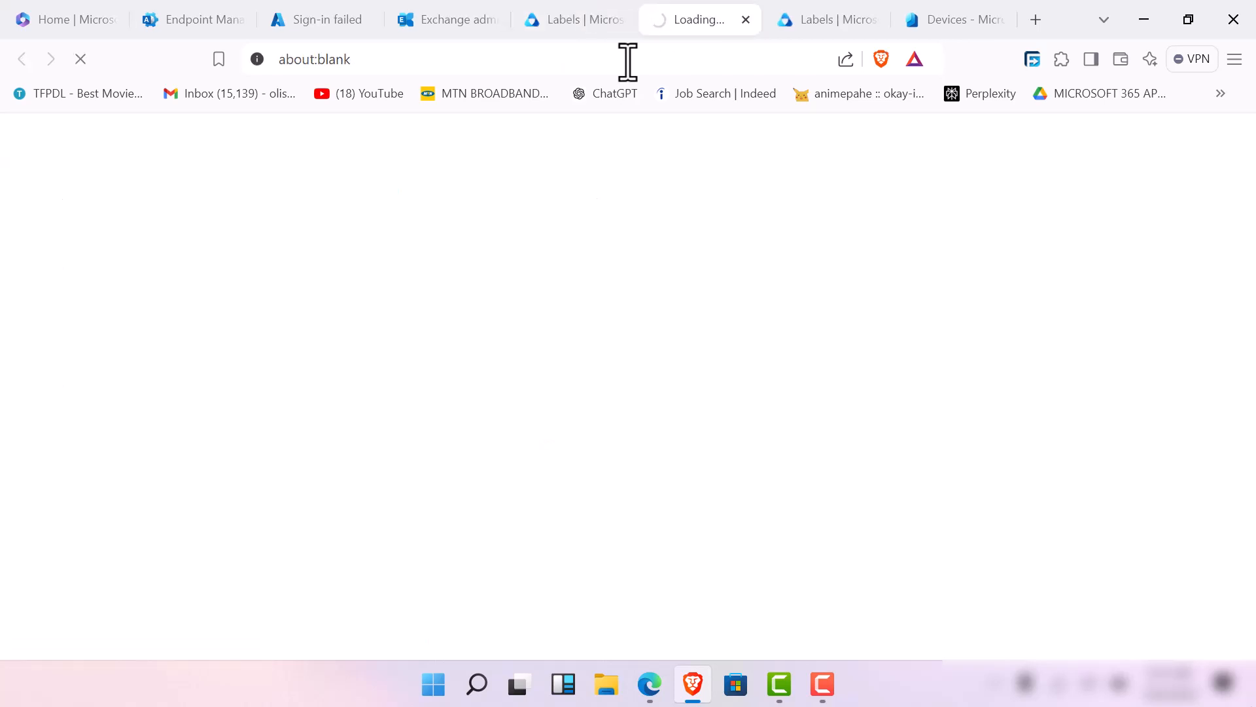
left_click(589, 21)
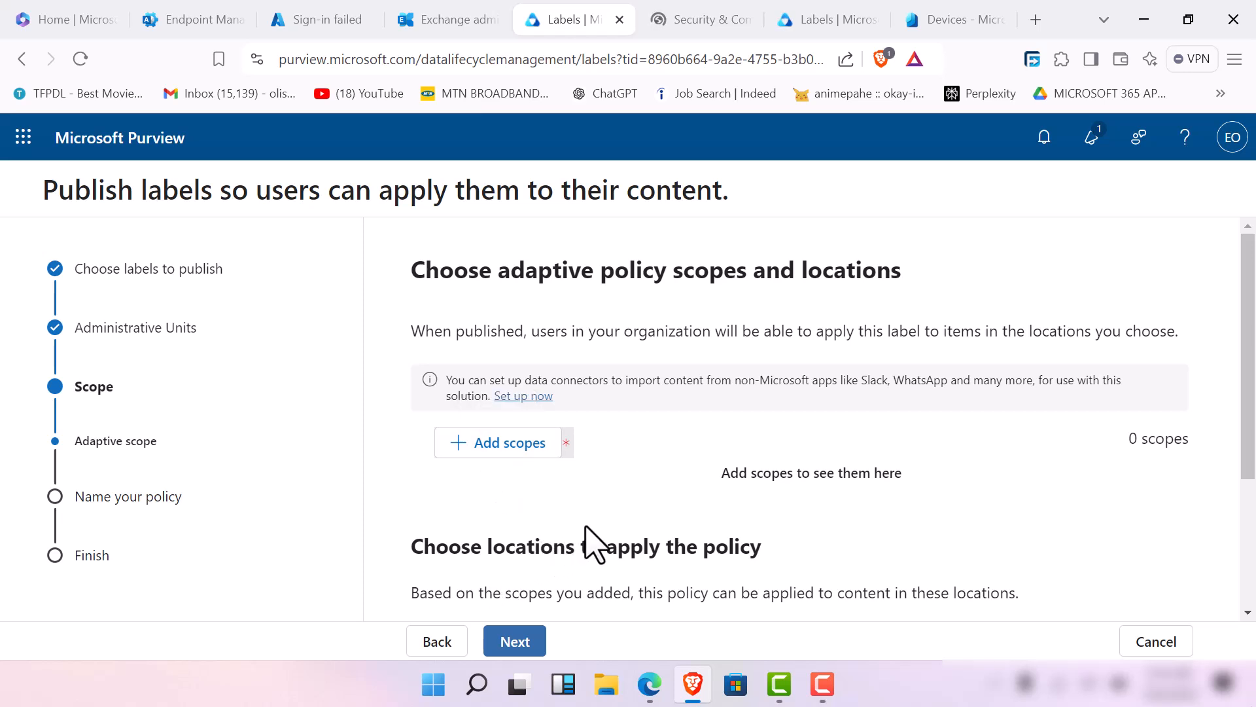
Recheck the list of adaptive policy scopes and start creating a new adaptive scope from there.
left_click(500, 454)
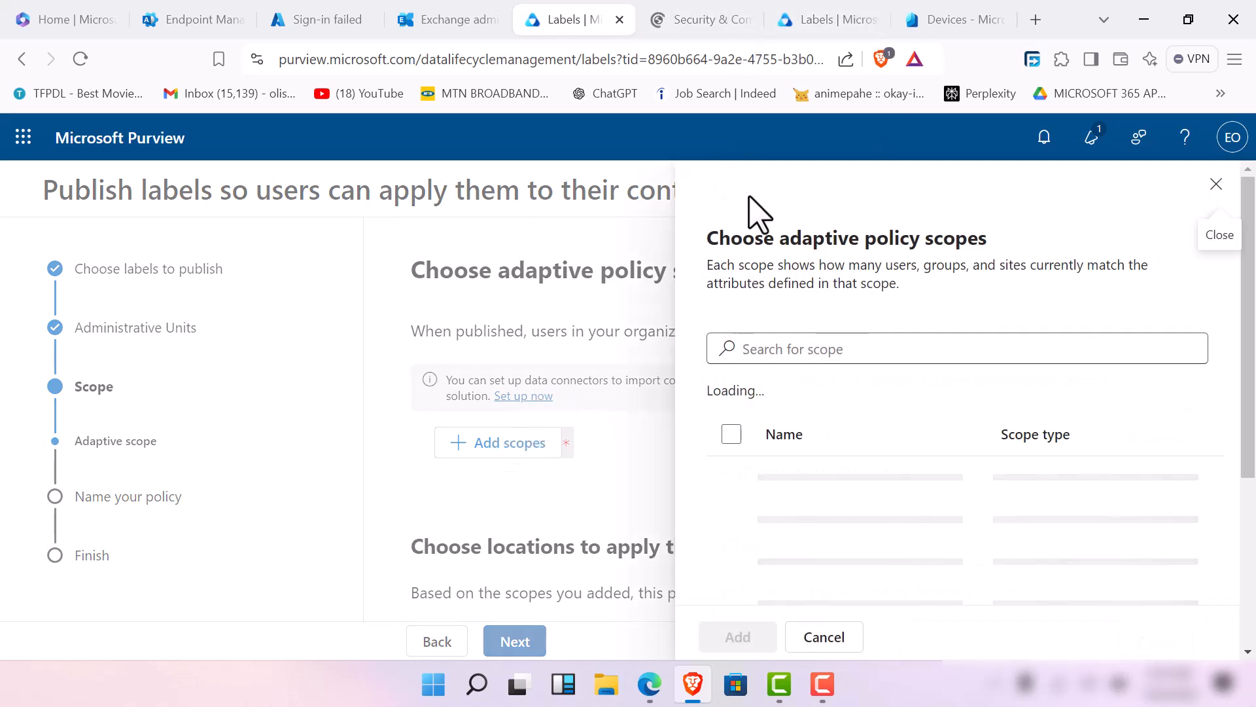
left_click(697, 24)
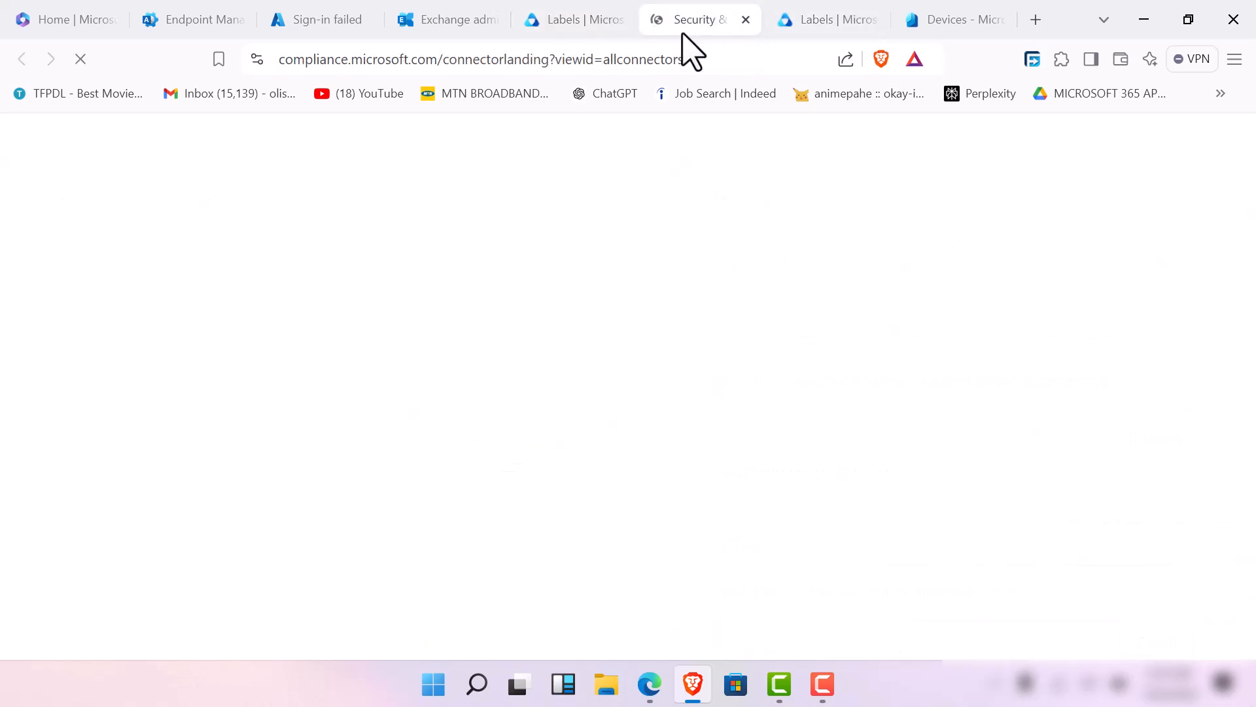
left_click(555, 30)
scroll(818, 449, "down", 3)
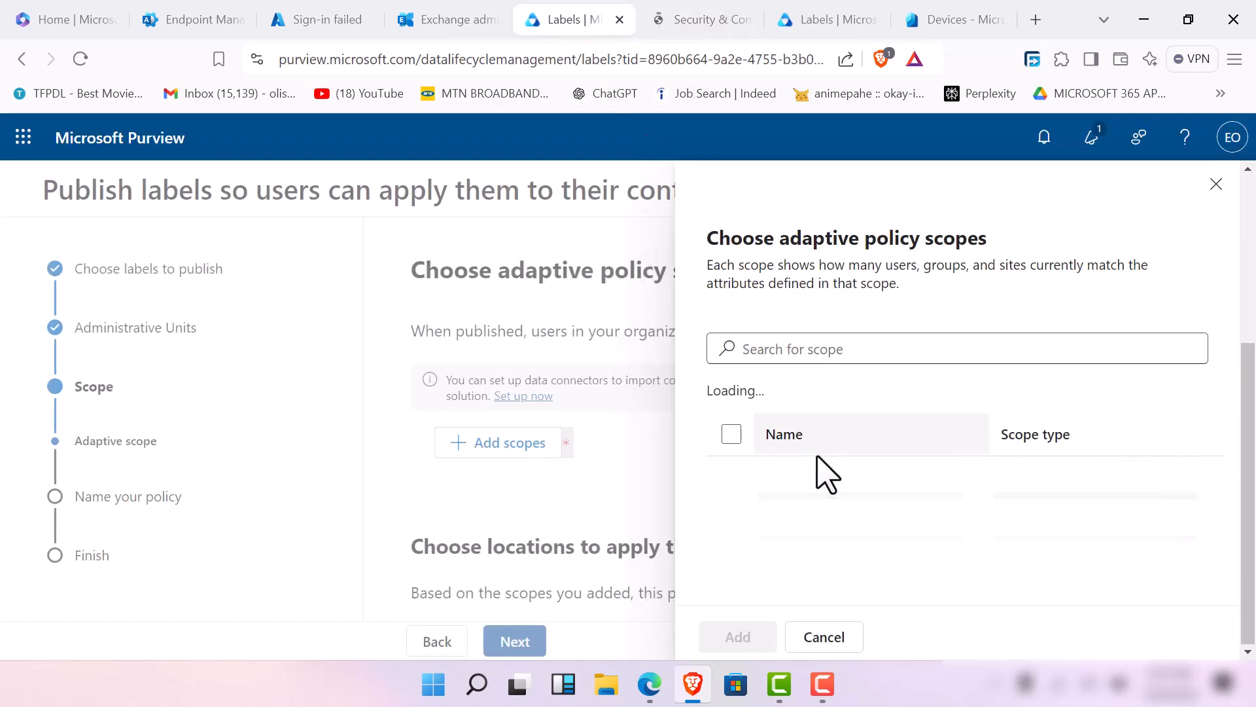
scroll(814, 519, "up", 3)
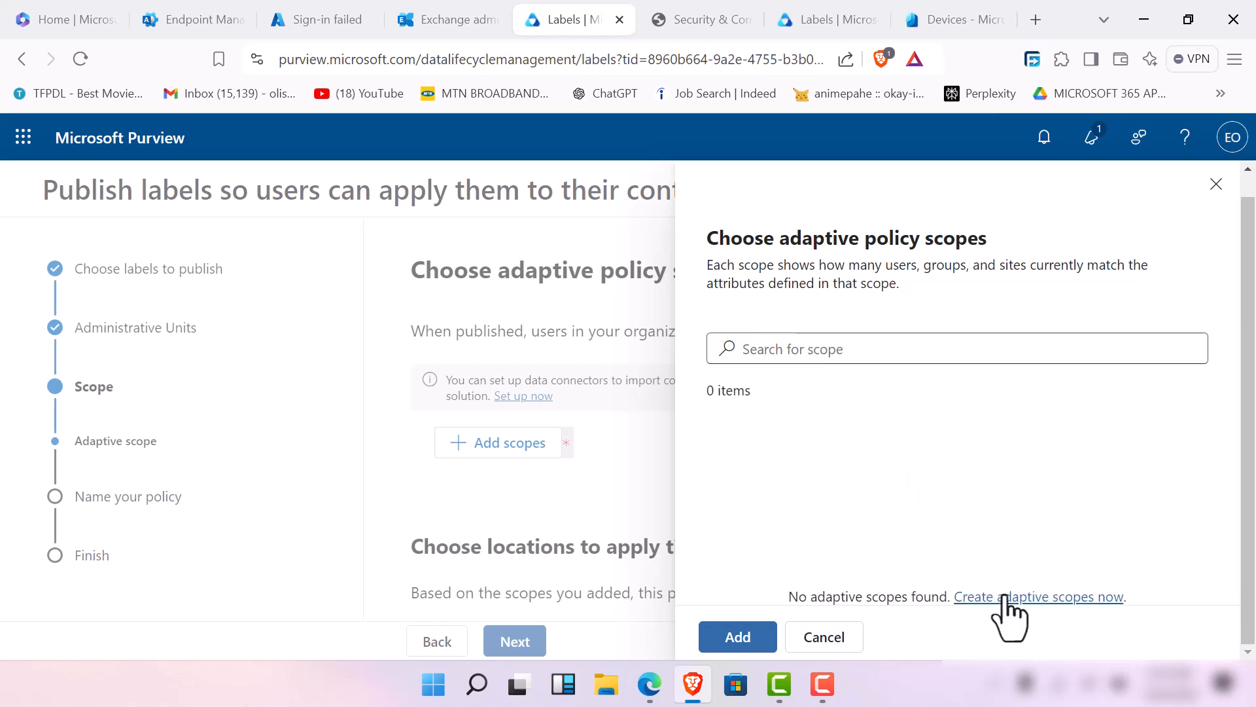
left_click(1026, 601)
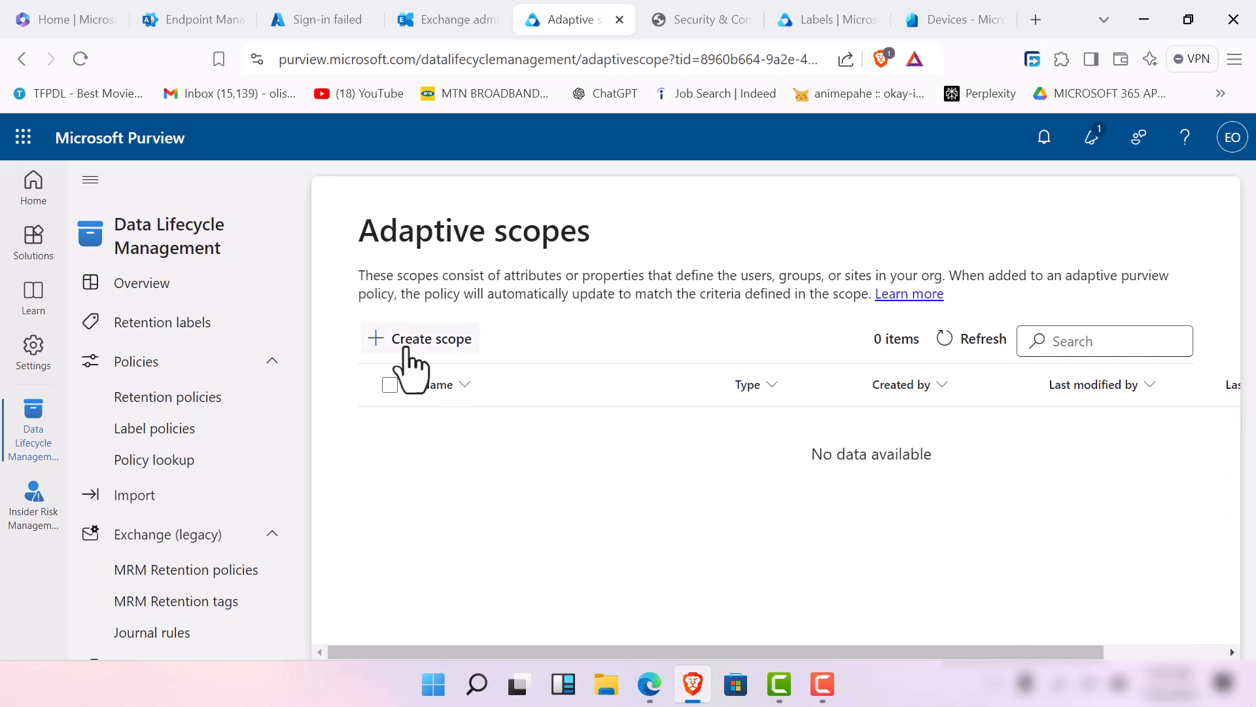
left_click(463, 337)
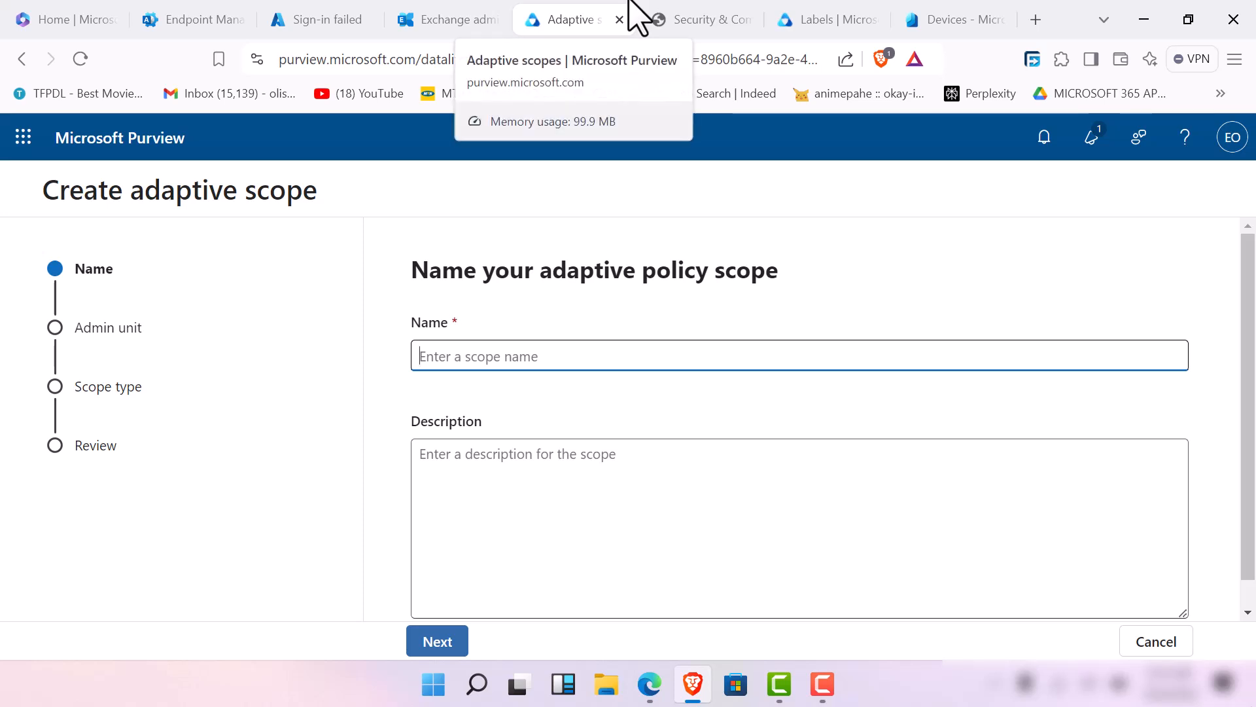
type("nene")
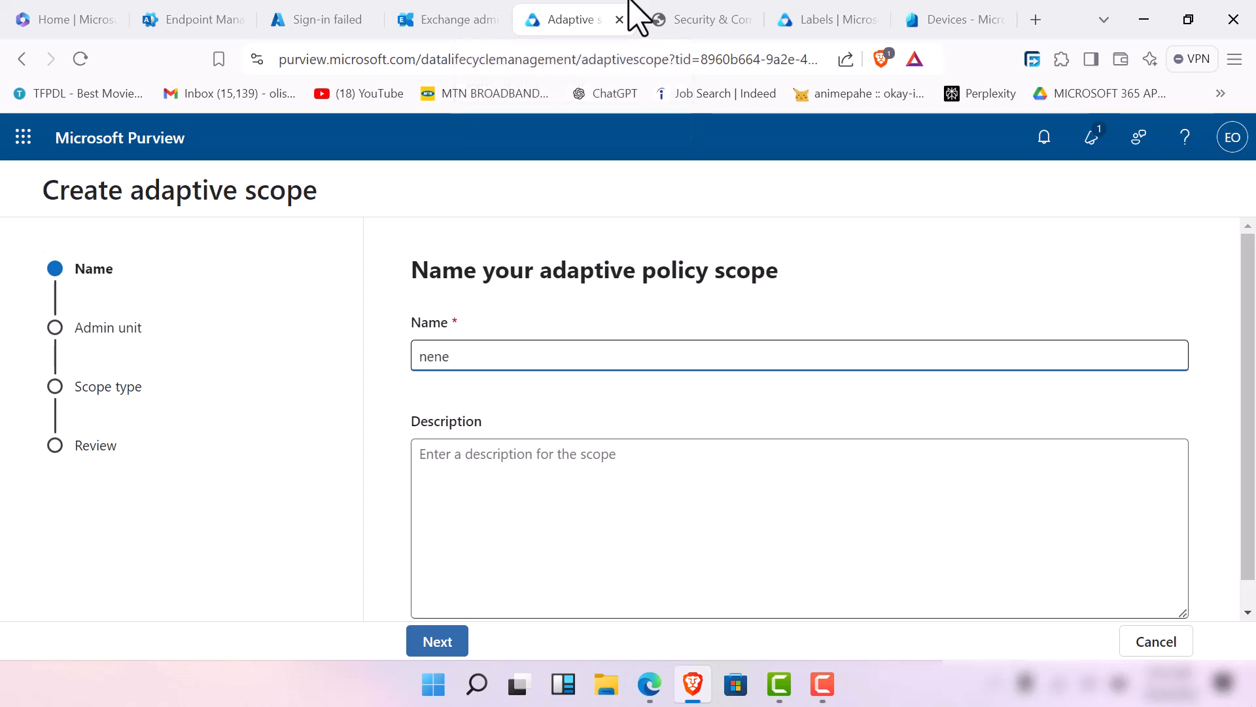
type("labs")
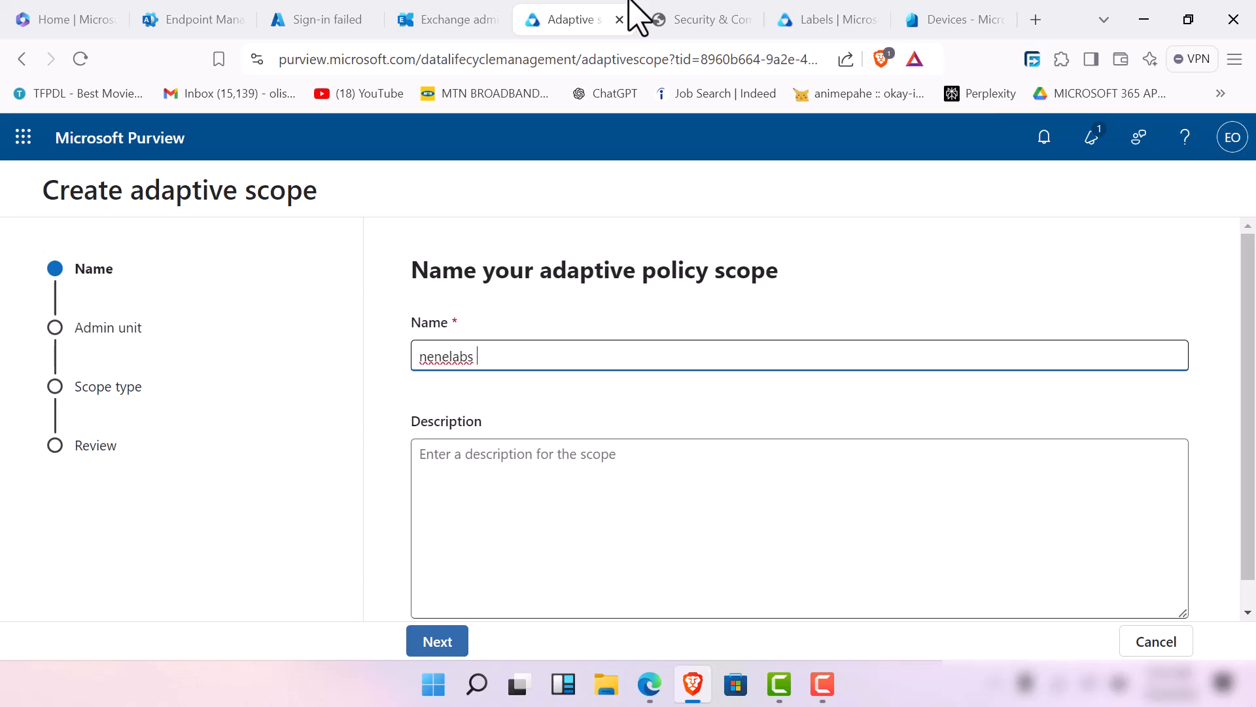
key("BackSpace")
key("BackSpace")
key("BackSpace")
key("BackSpace")
key("BackSpace")
key("BackSpace")
key("BackSpace")
key("BackSpace")
Name the adaptive scope "techsup uk scope", describe it as "for the parent company hagital" and continue to the admin unit.
type("te")
type("chsup ")
type("ameri")
type("ope")
key("Tab")
type("f")
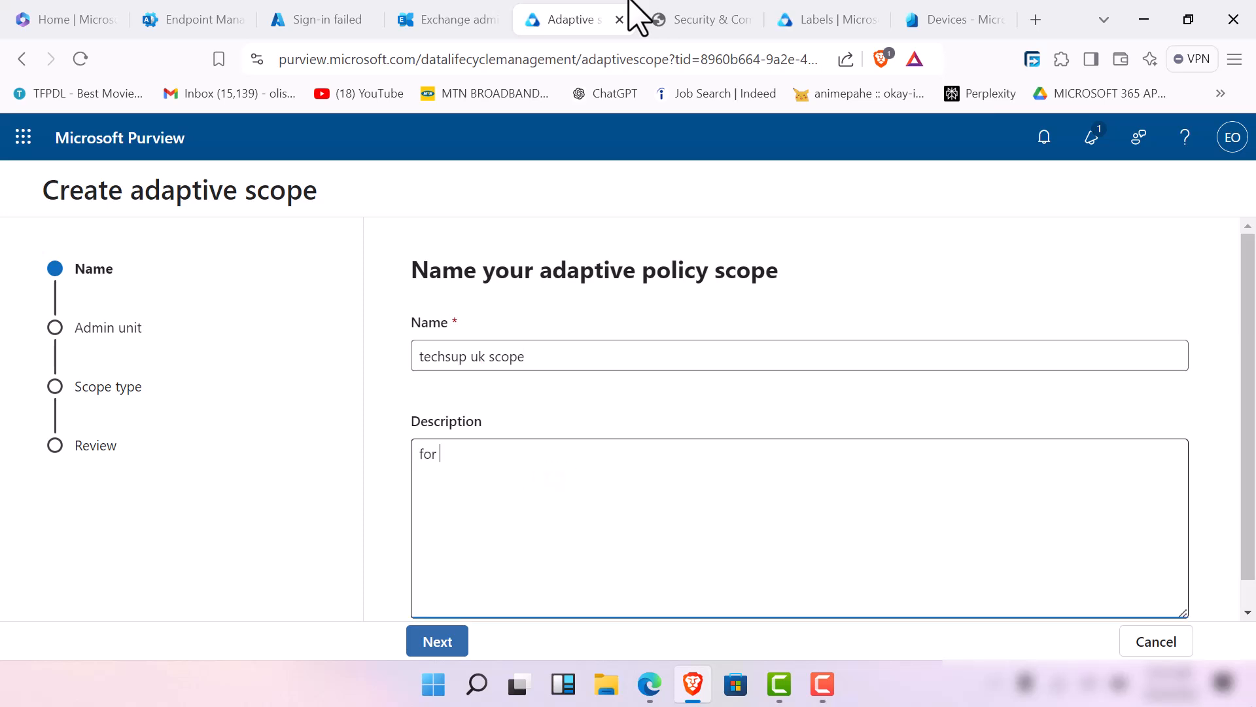
type("or the parent company hagit")
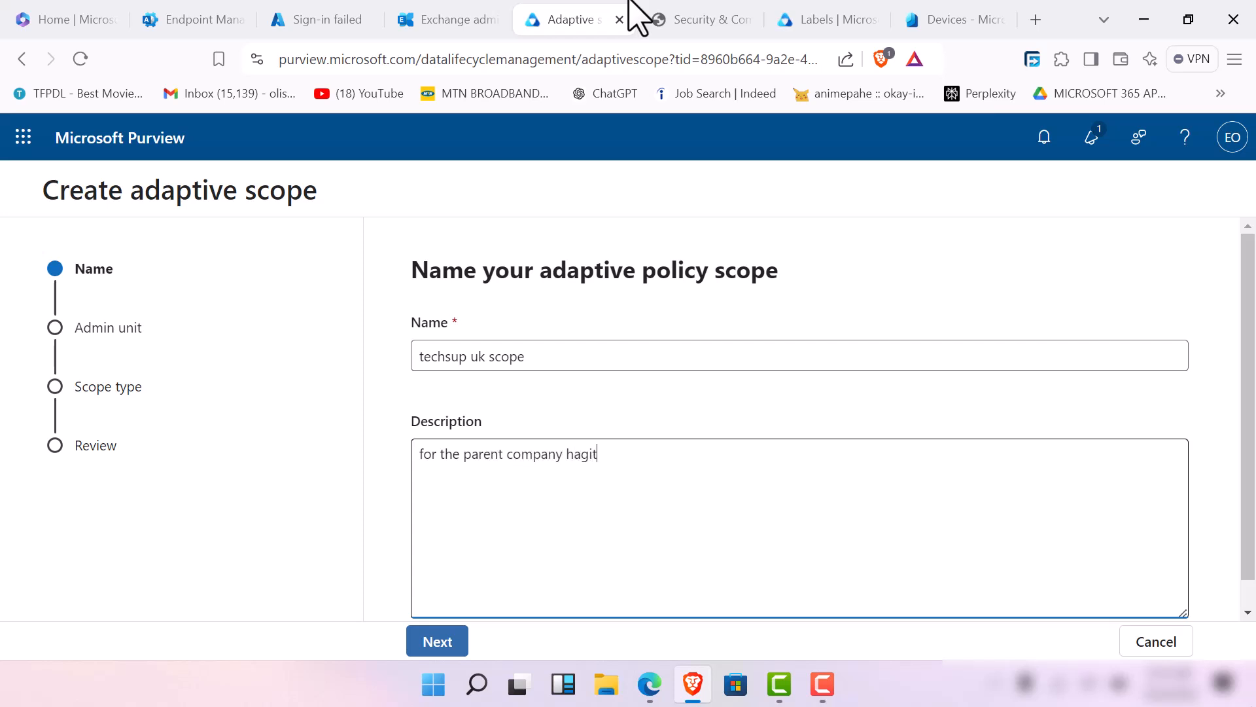
type("al")
left_click(437, 641)
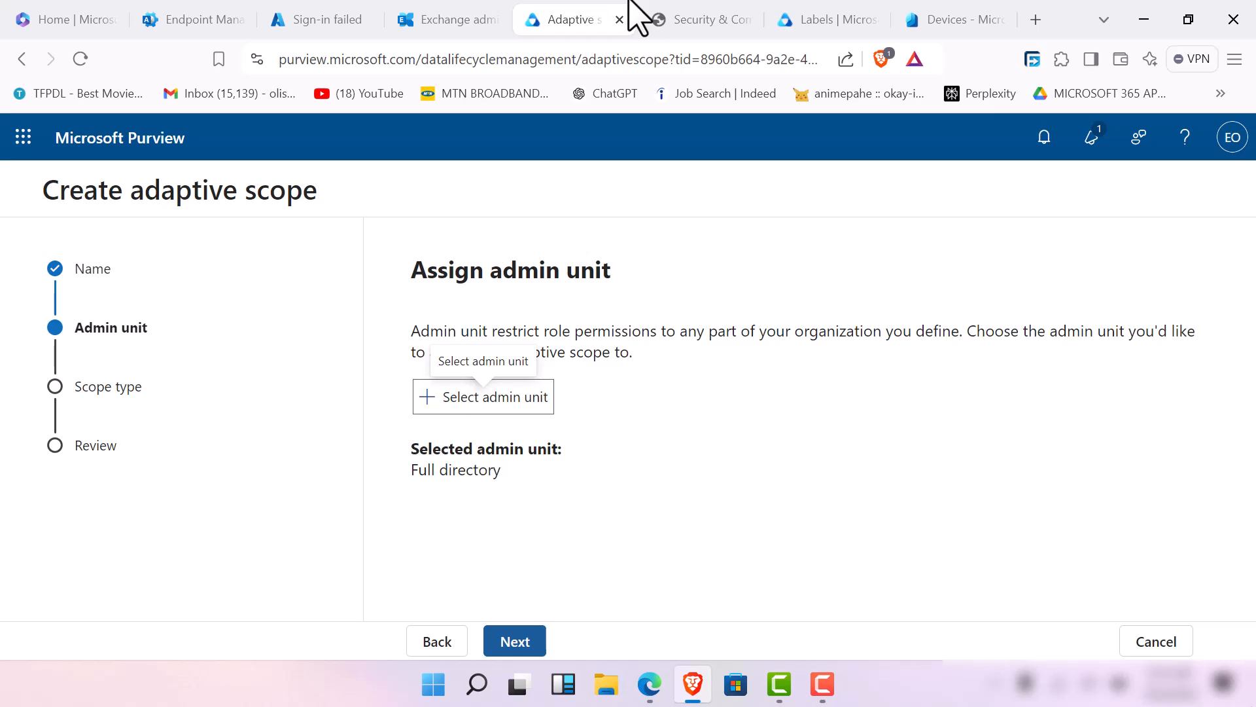
Assign the Regional Office admin unit to the adaptive scope and recheck the scope's name and description.
left_click(483, 396)
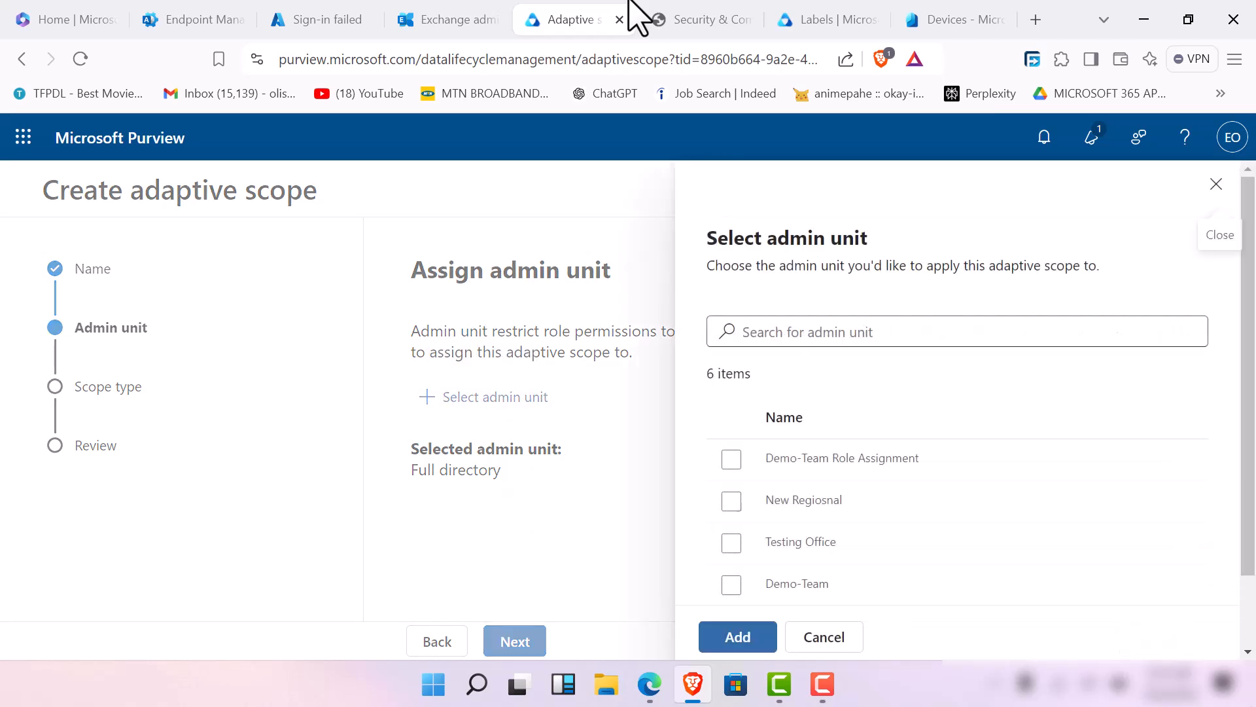
scroll(955, 524, "down", 2)
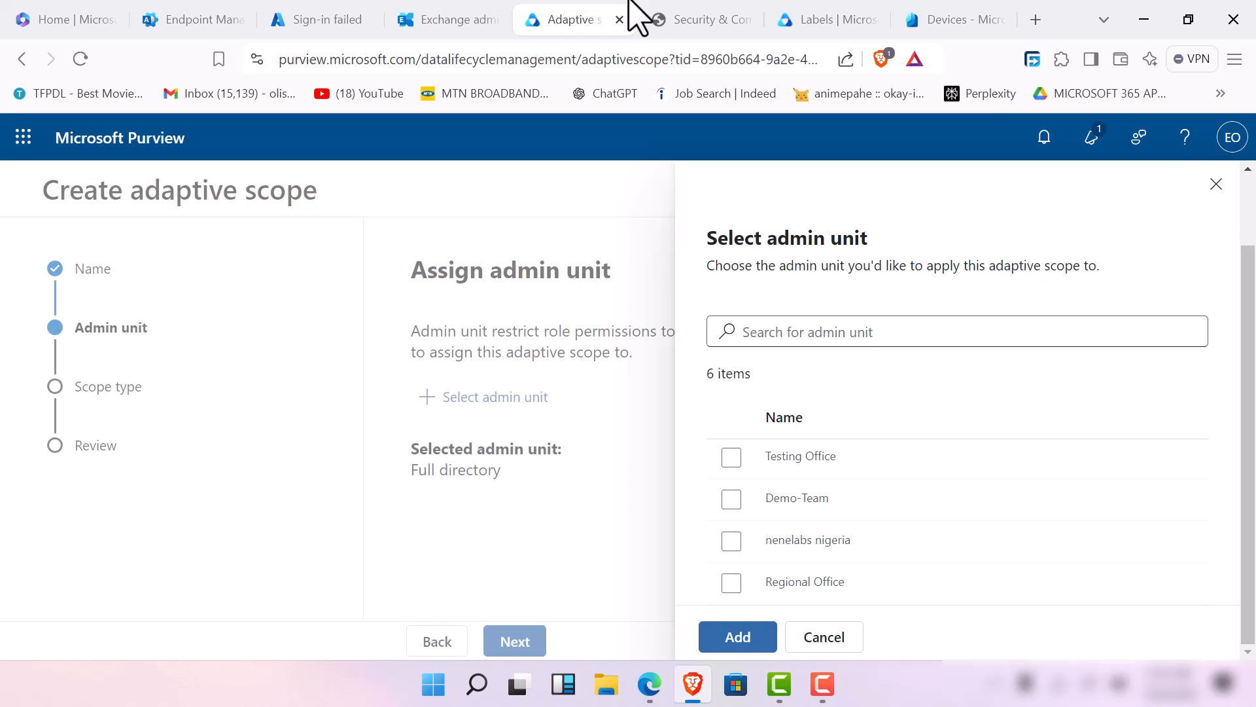
left_click(732, 583)
left_click(731, 541)
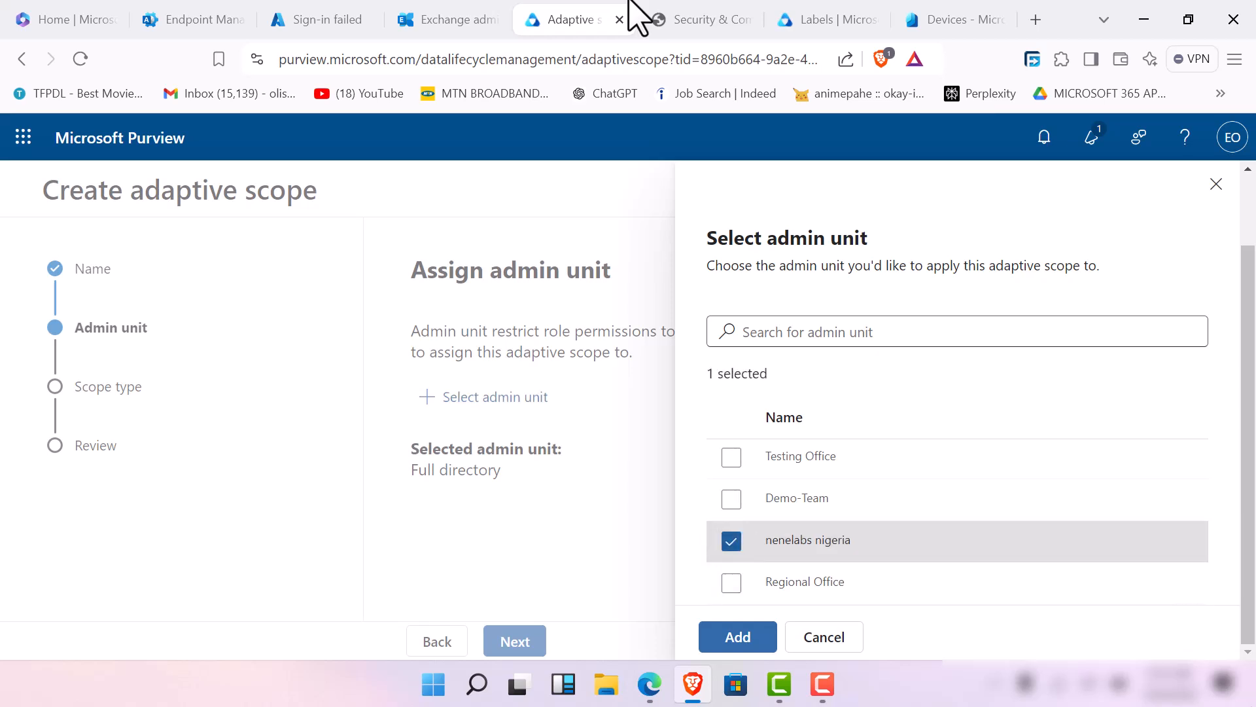
left_click(732, 582)
left_click(738, 637)
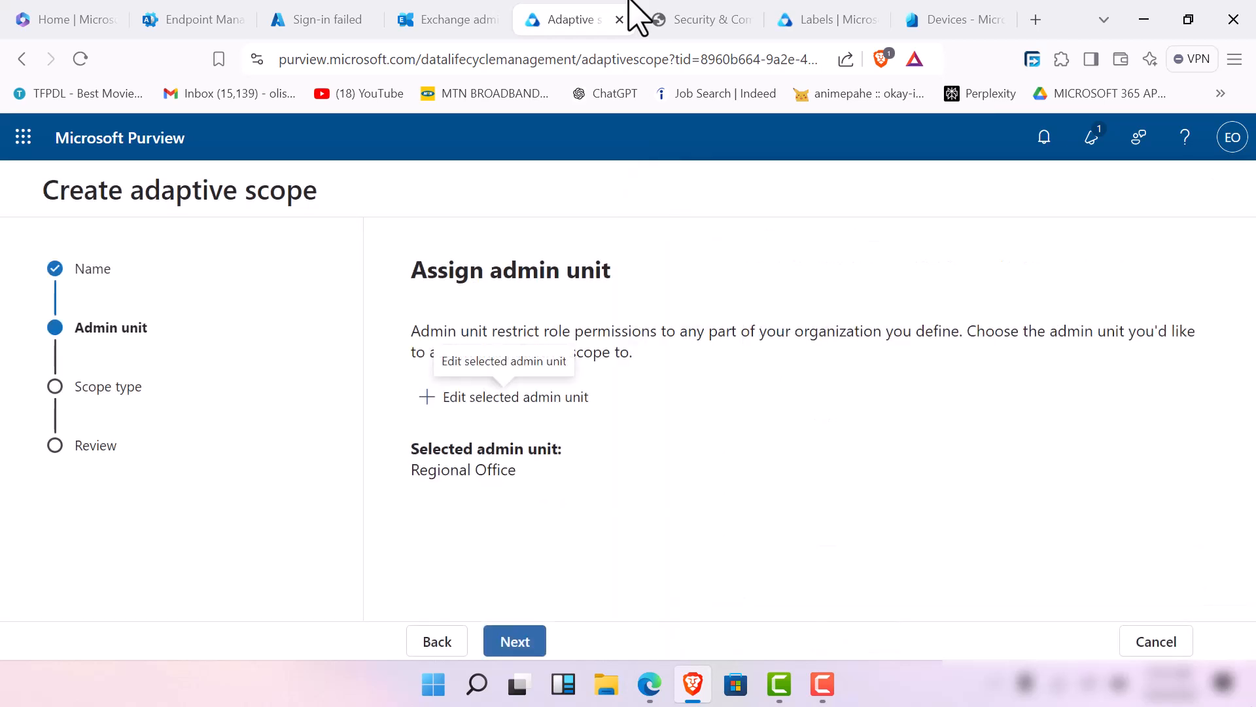
left_click(437, 641)
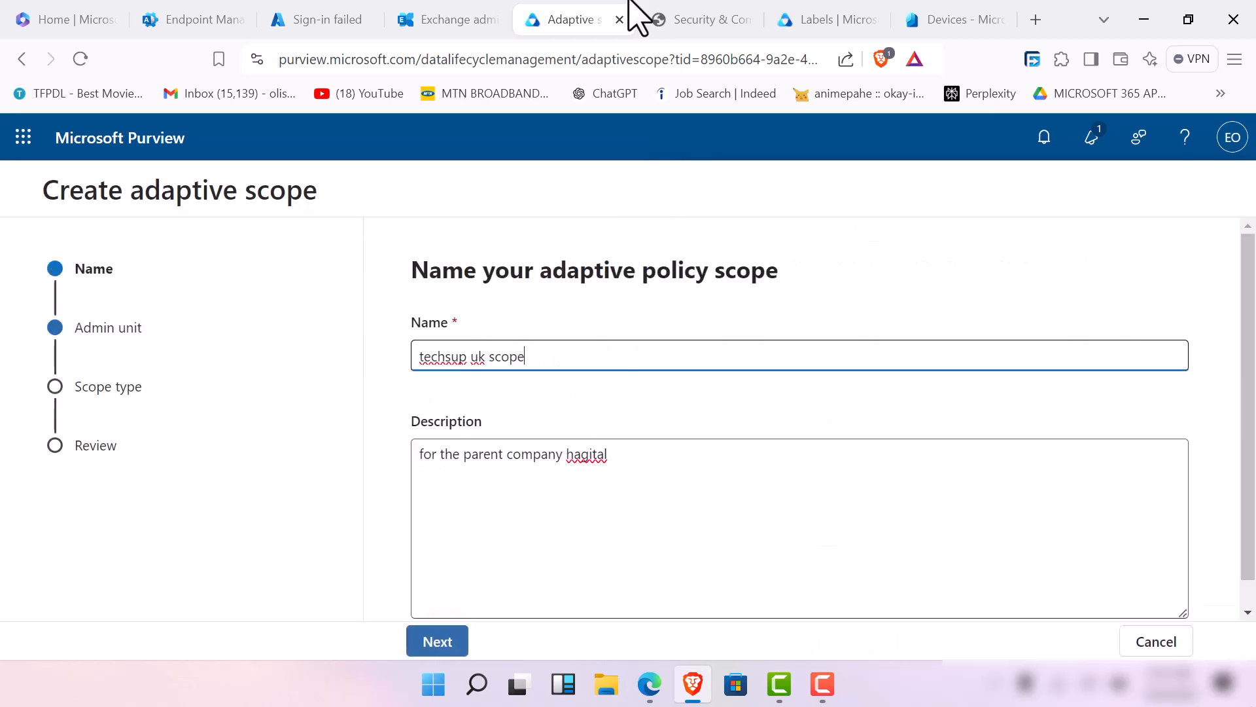
left_click(437, 641)
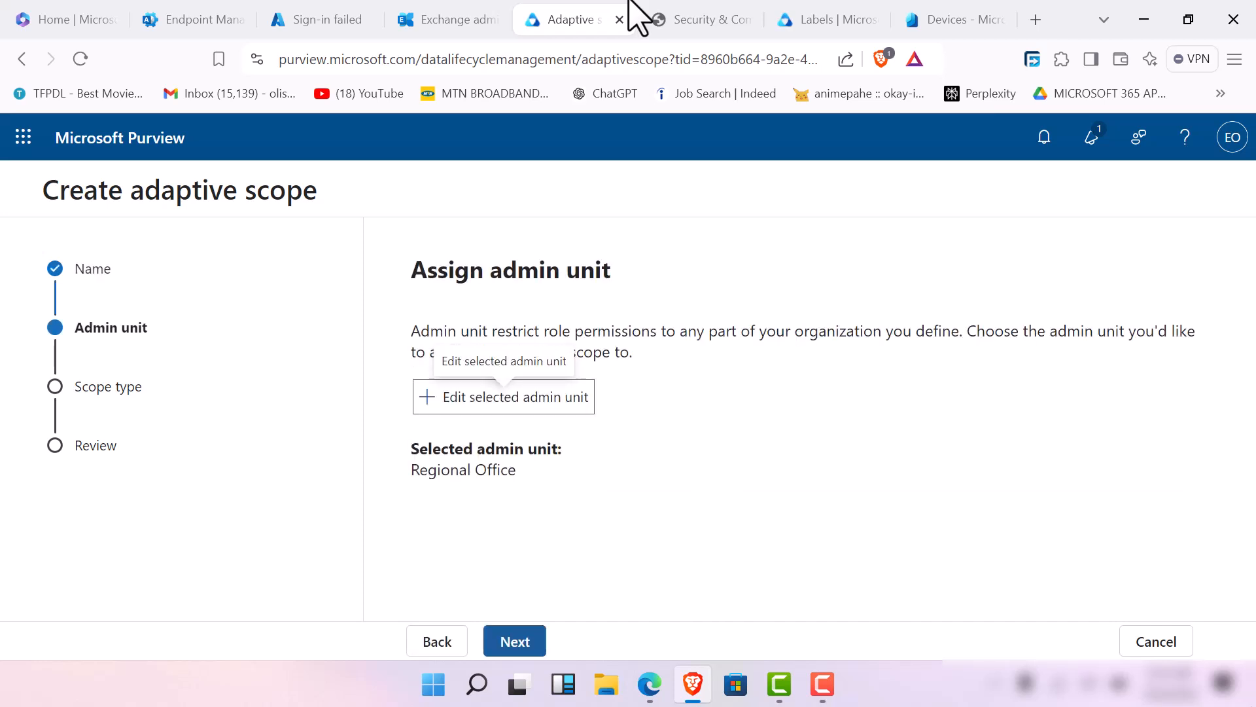
Change the scope's admin unit to nenelabs nigeria and set the scope type to Users.
left_click(503, 397)
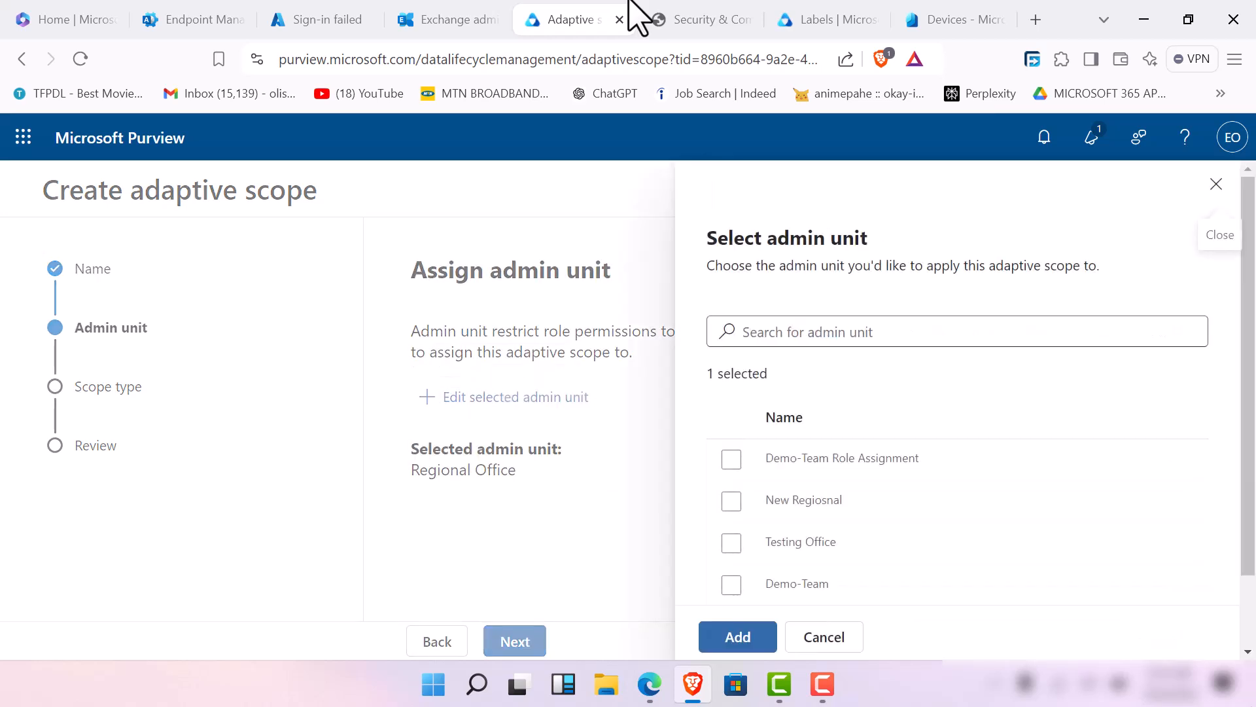
scroll(955, 523, "down", 2)
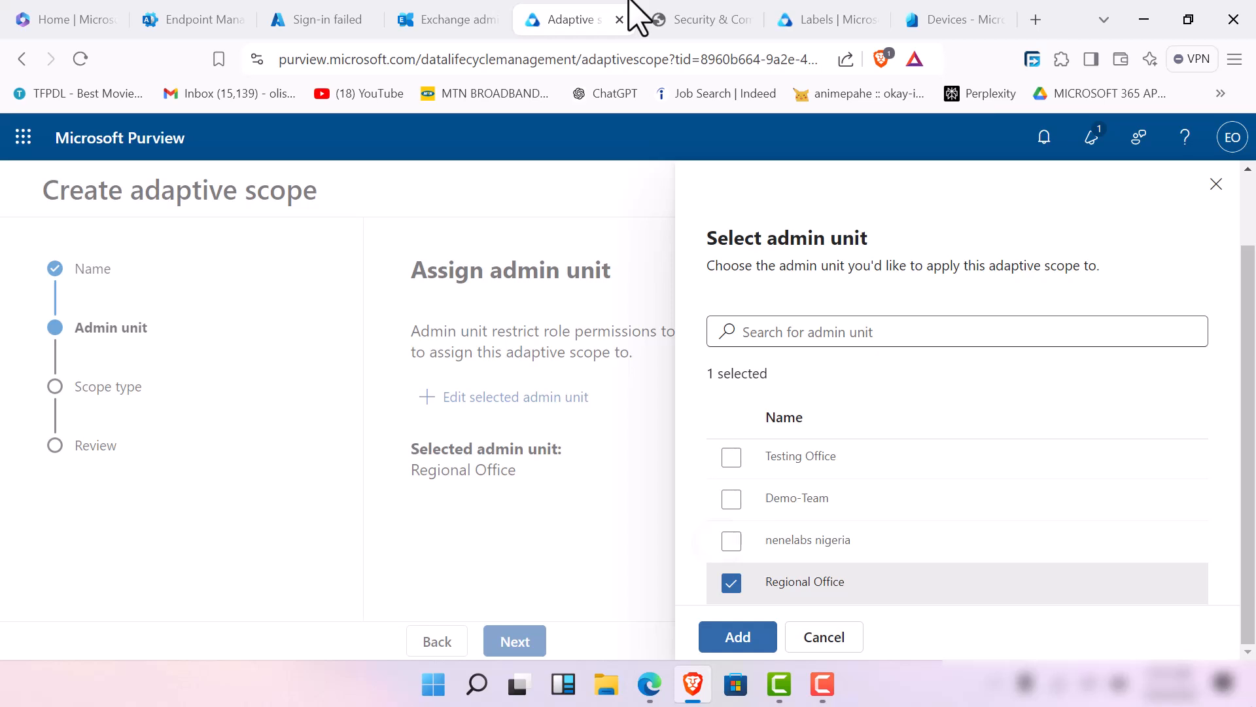
left_click(731, 541)
left_click(738, 636)
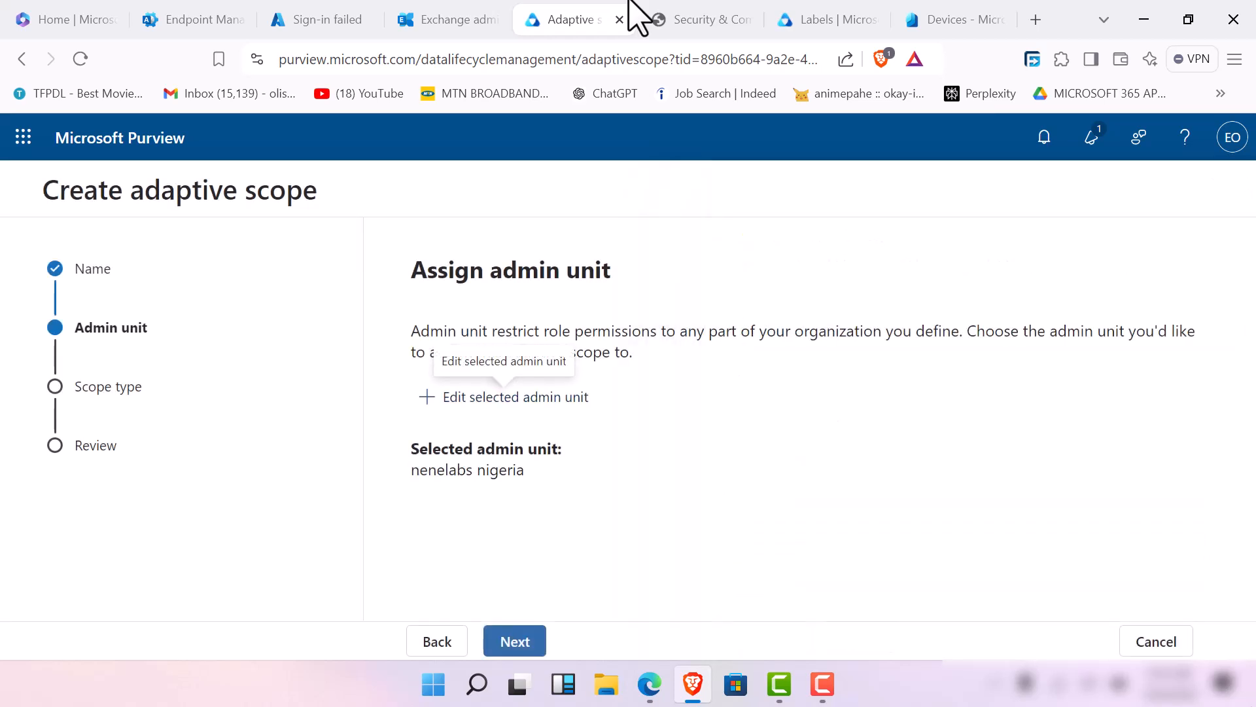
left_click(515, 641)
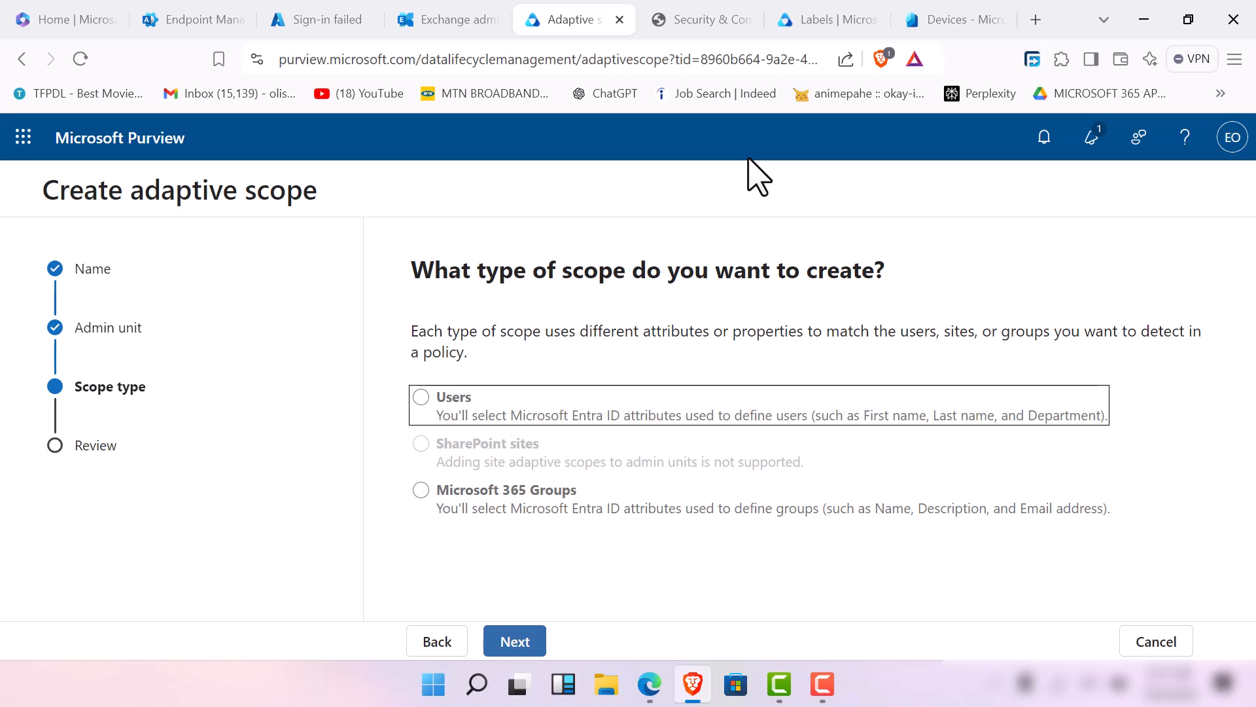
key("space")
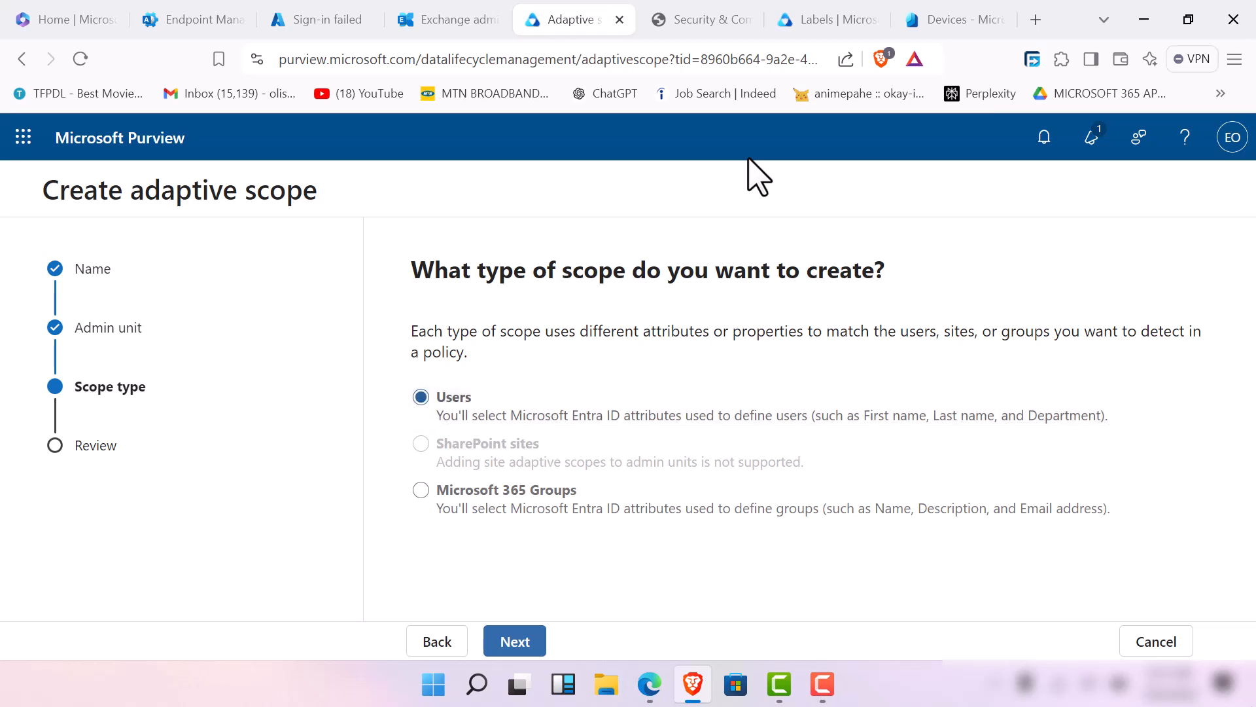
key("Return")
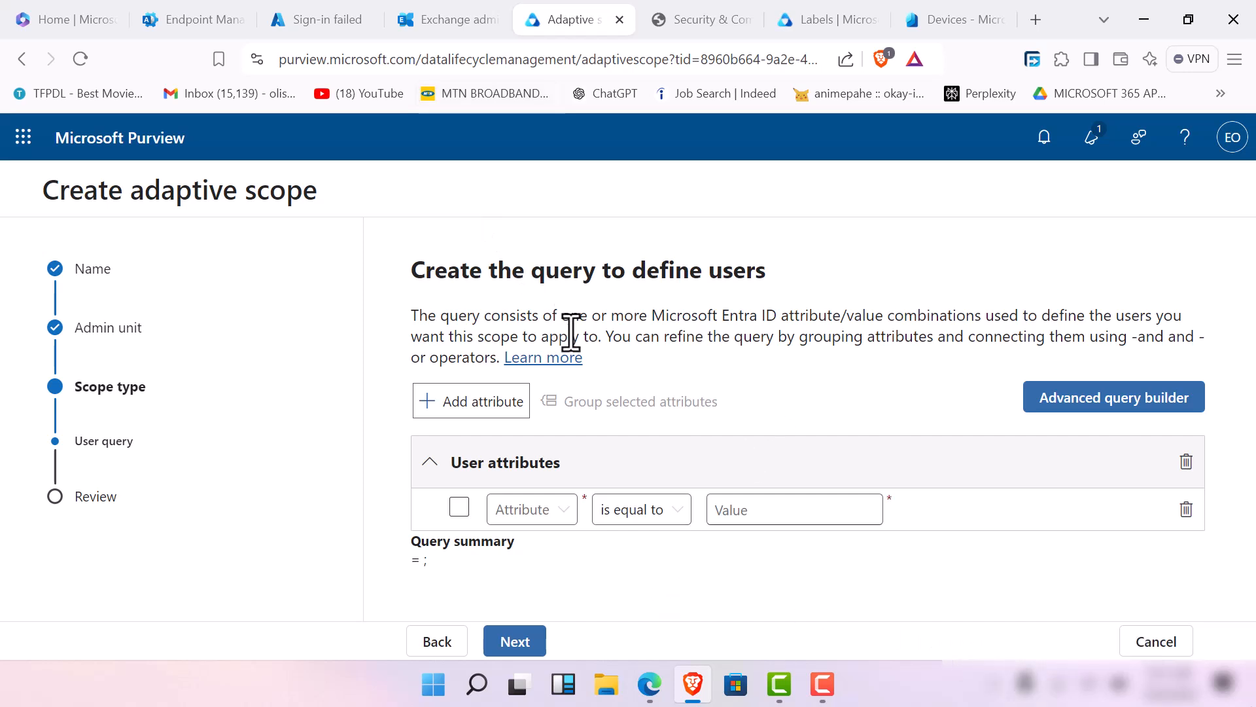
Define the first user query condition as Job title is equal to "user adminstrator" and select its row.
left_click(459, 507)
left_click(550, 510)
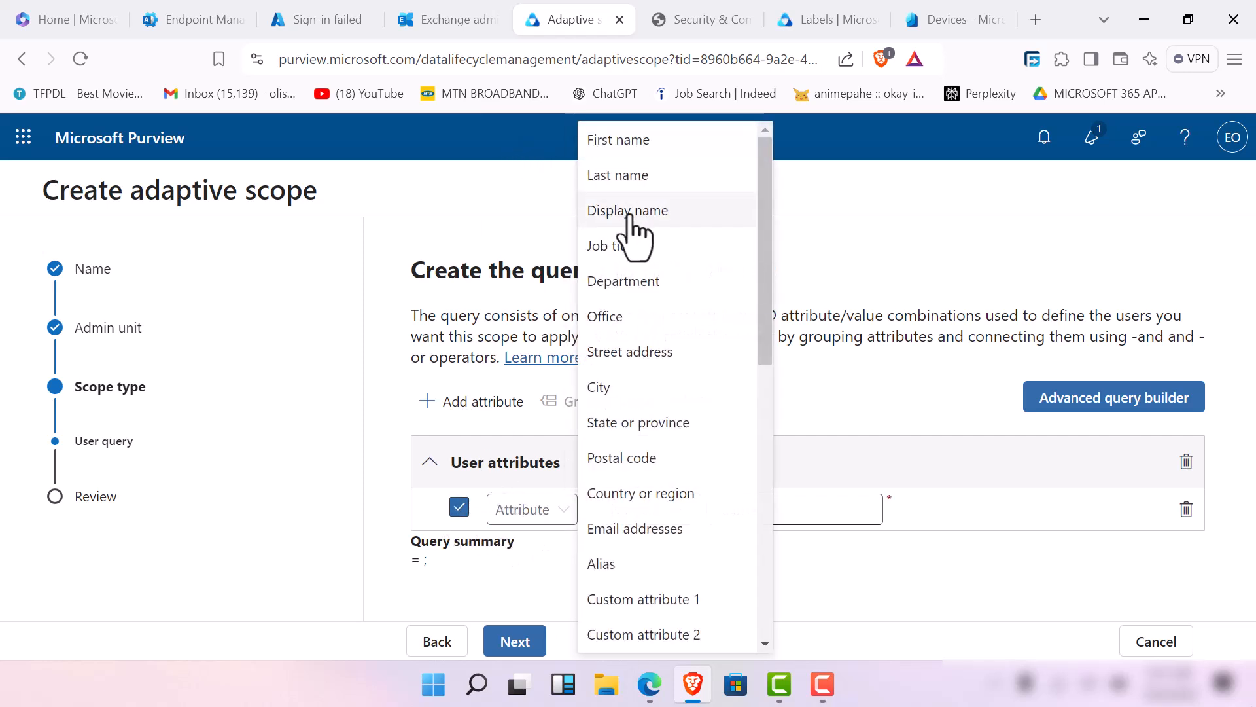
left_click(686, 252)
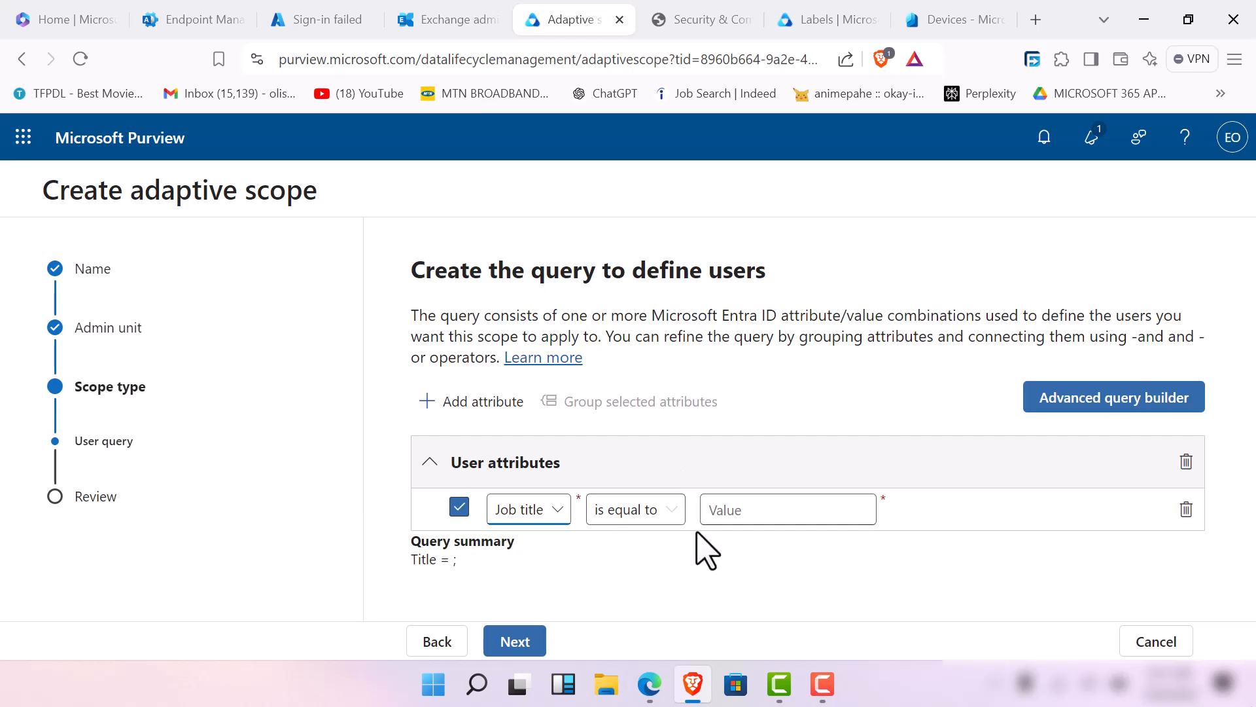
left_click(742, 510)
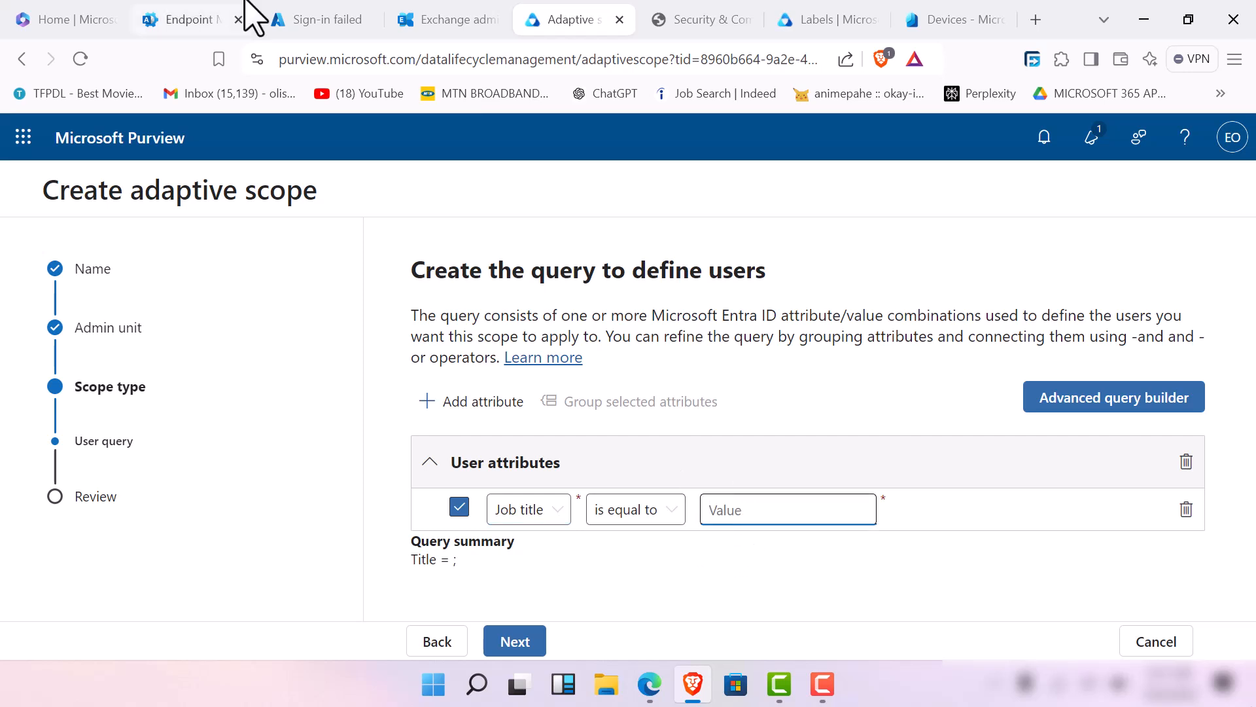
type("ad")
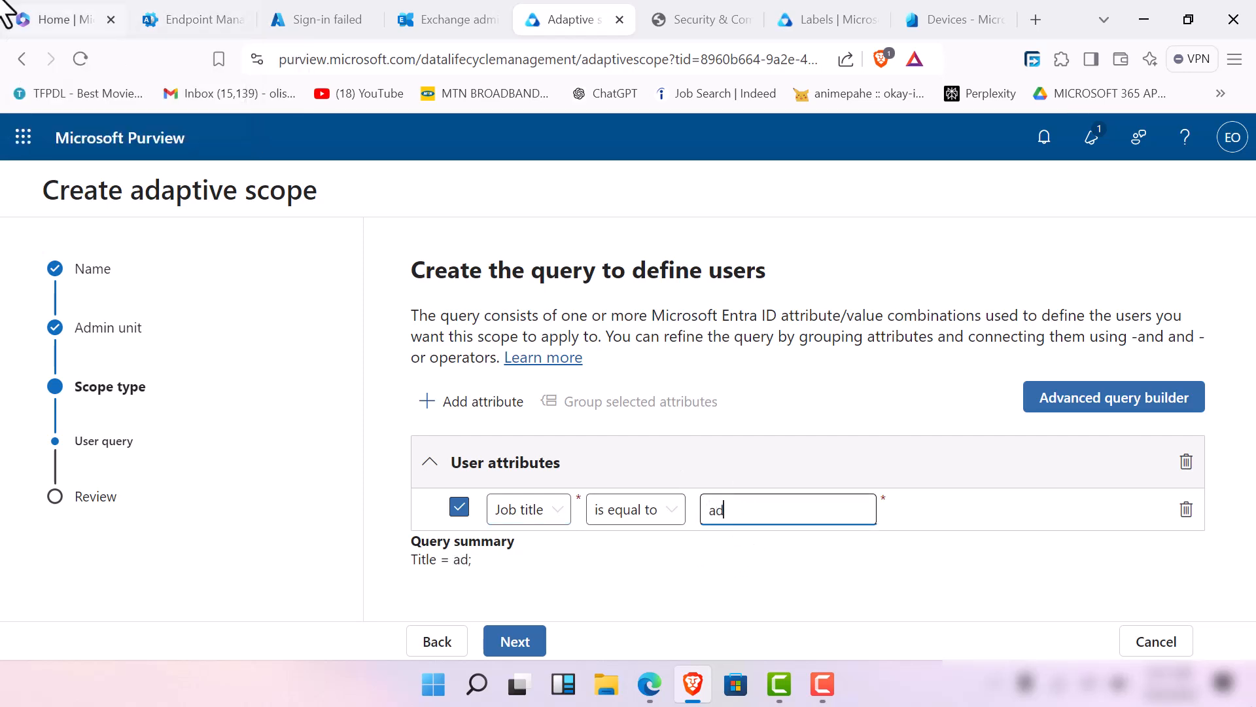
type("minstrator")
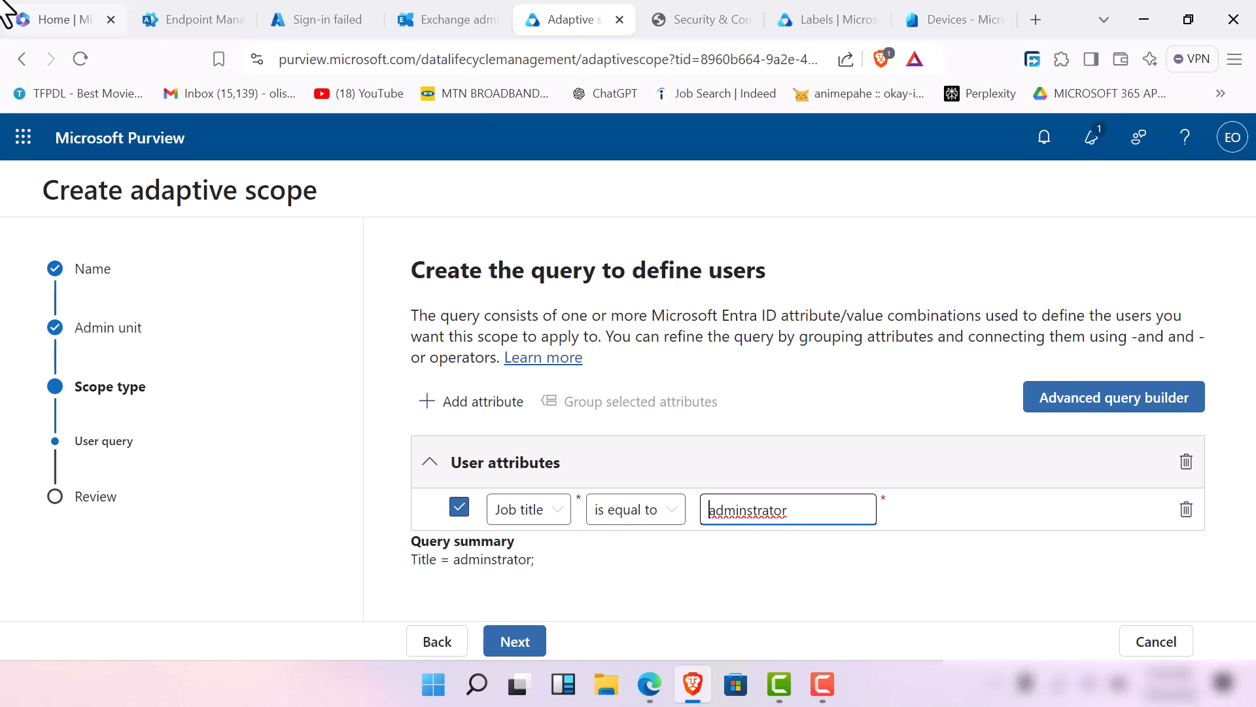
type("user")
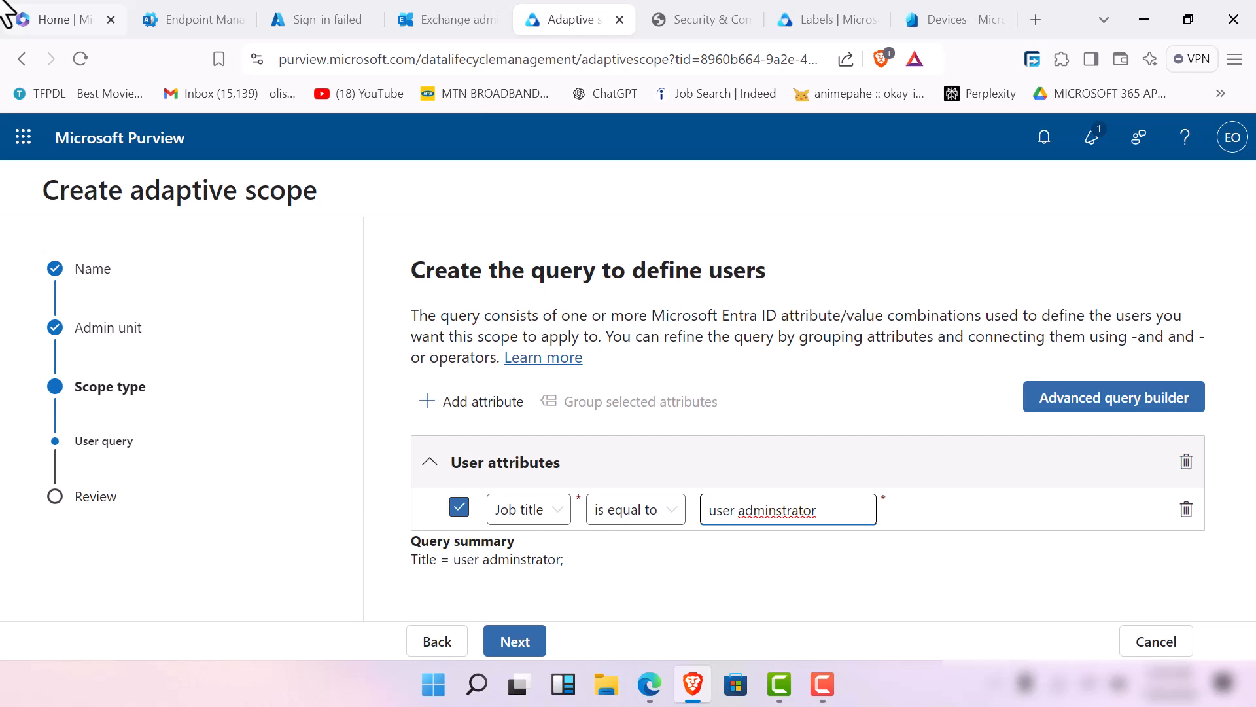
Add a second user attribute row joined with And, select it and set its attribute to Department.
left_click(473, 401)
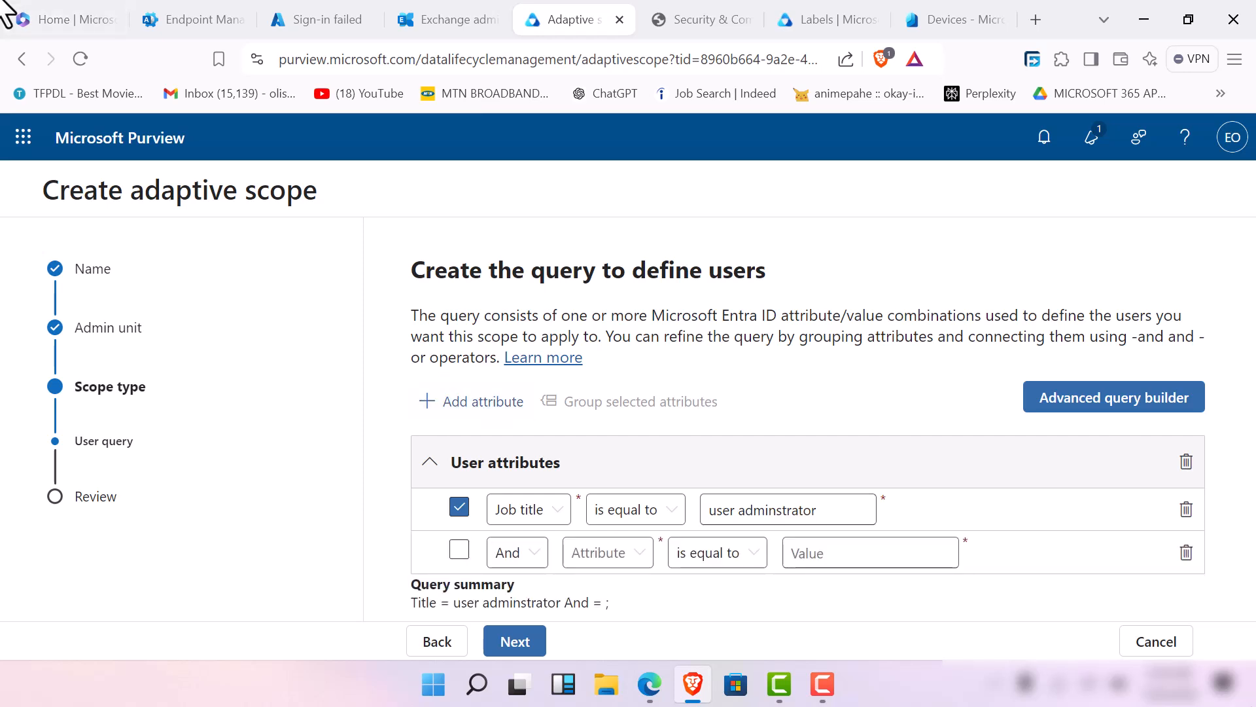
left_click(517, 552)
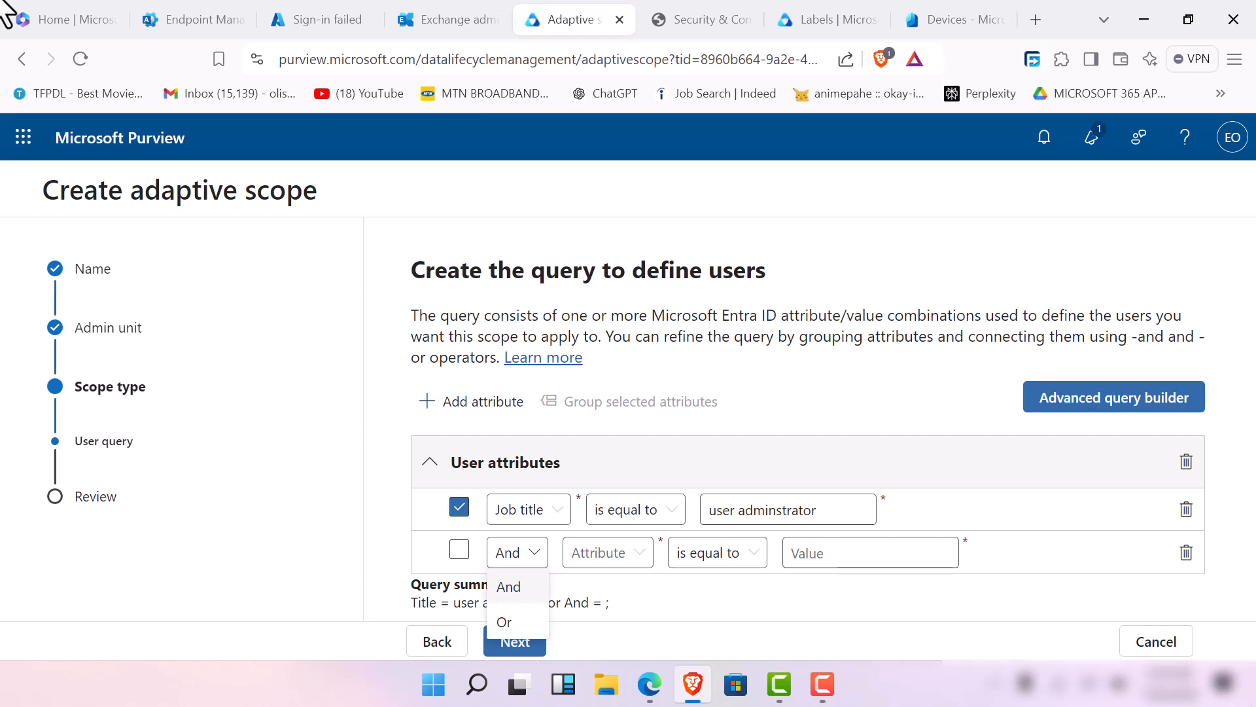
left_click(459, 550)
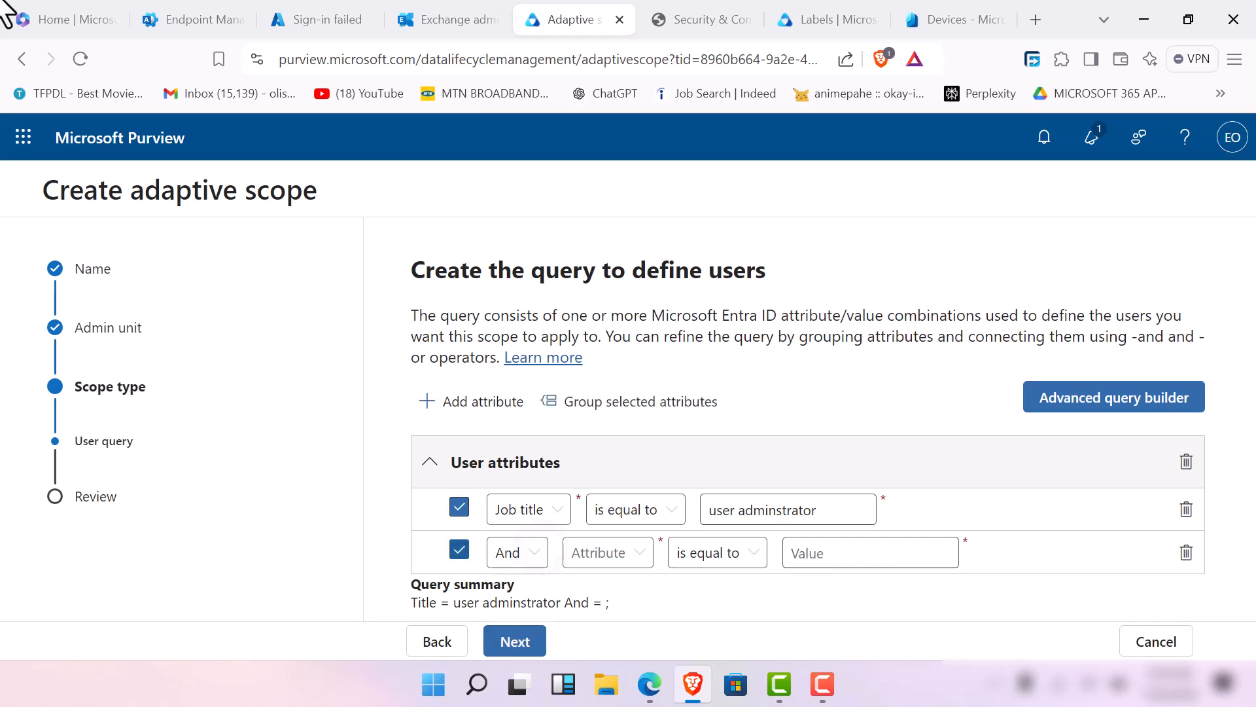
left_click(517, 552)
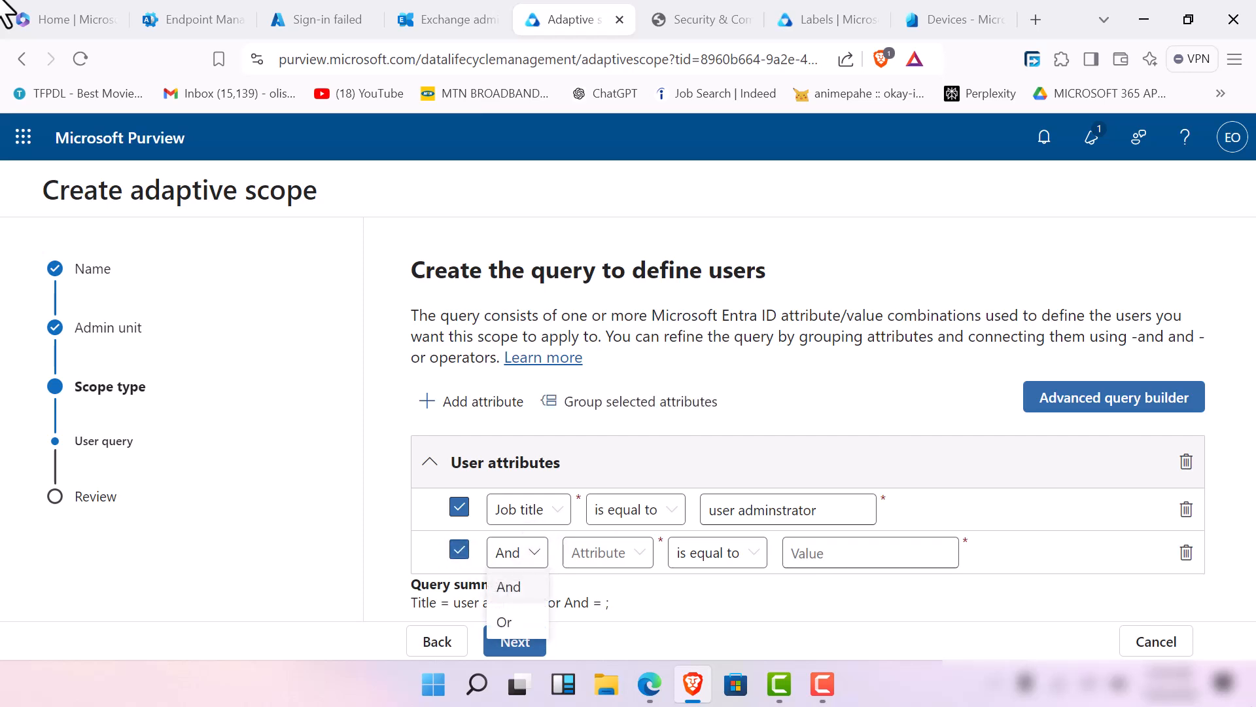
left_click(509, 587)
left_click(608, 552)
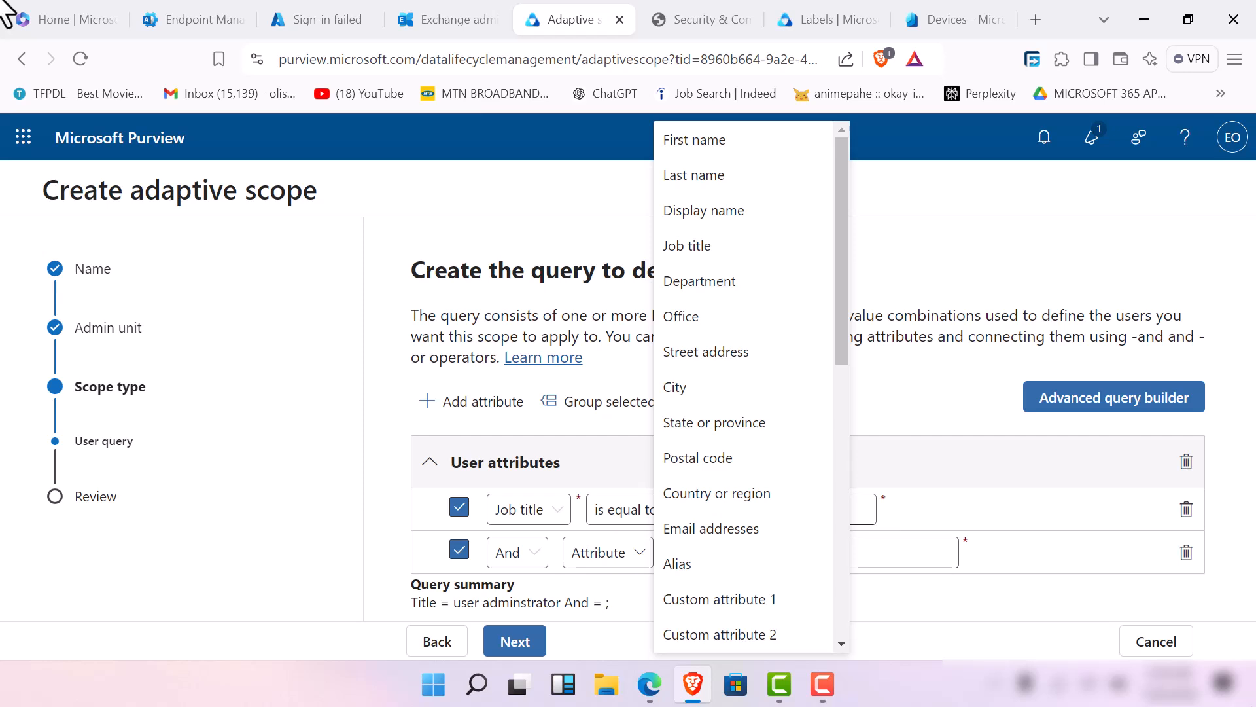
left_click(700, 281)
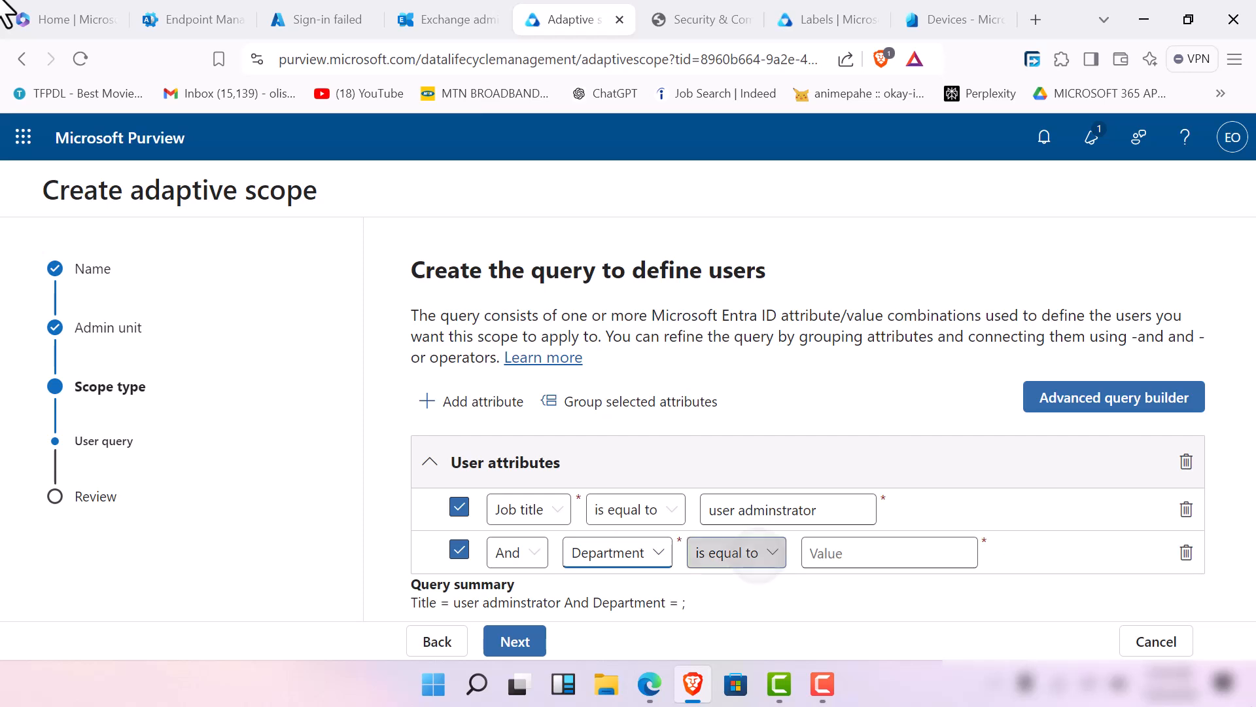
Set the Department condition to starts with "Human resources".
left_click(736, 553)
left_click(890, 553)
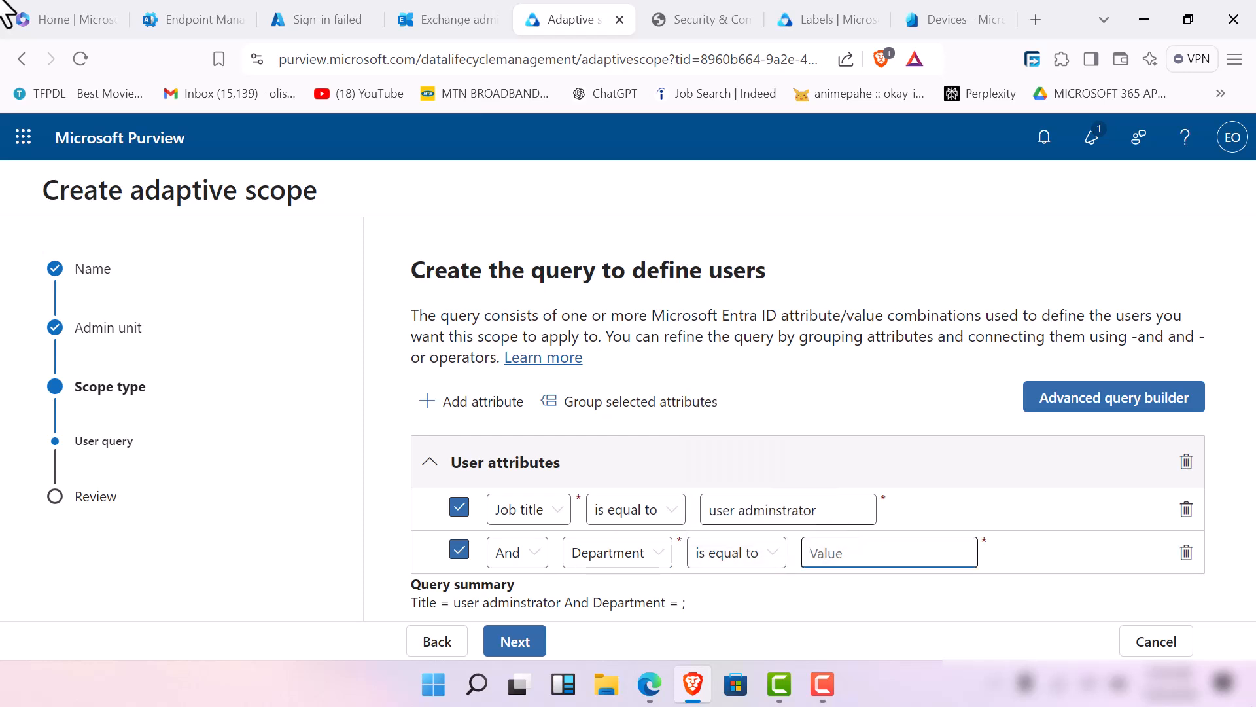
left_click(736, 552)
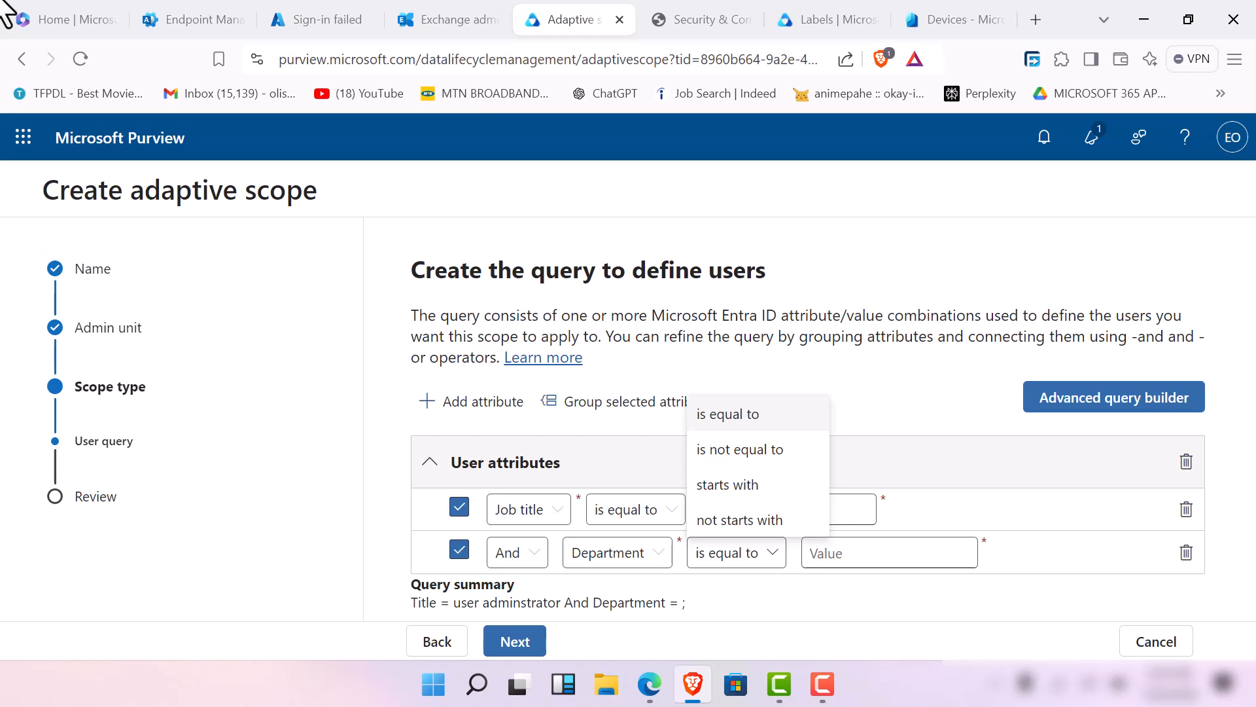
left_click(728, 484)
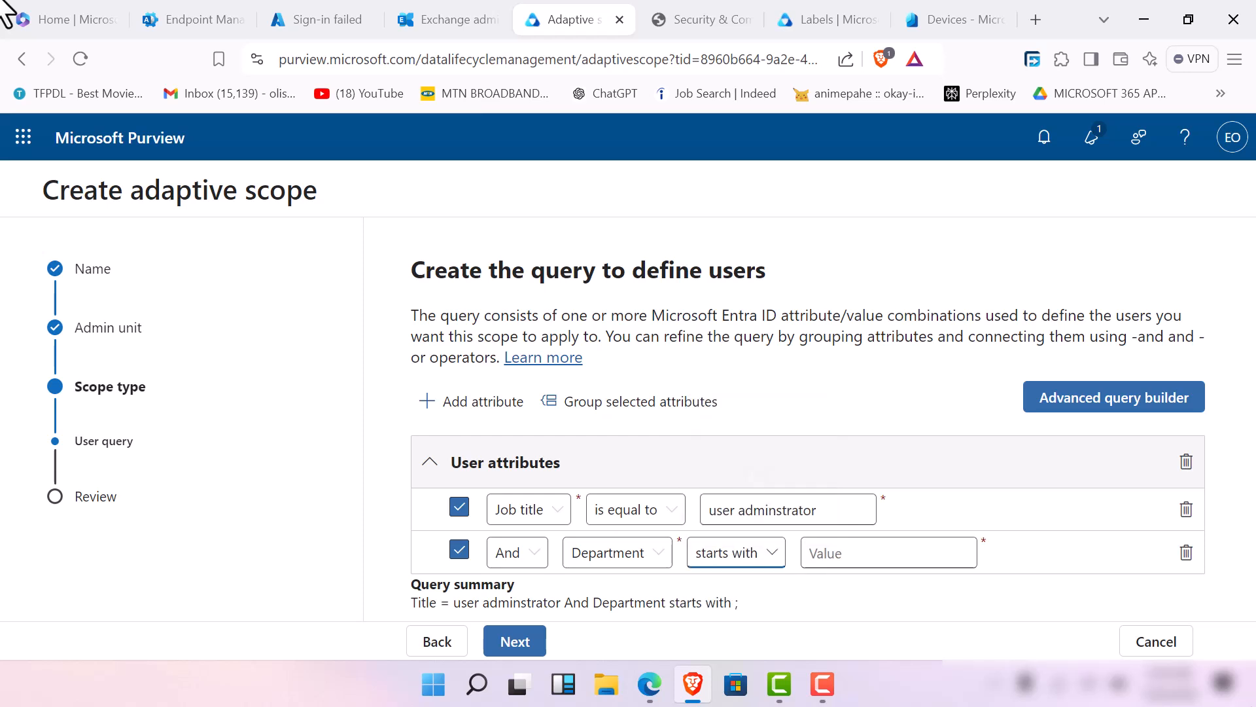
key("Tab")
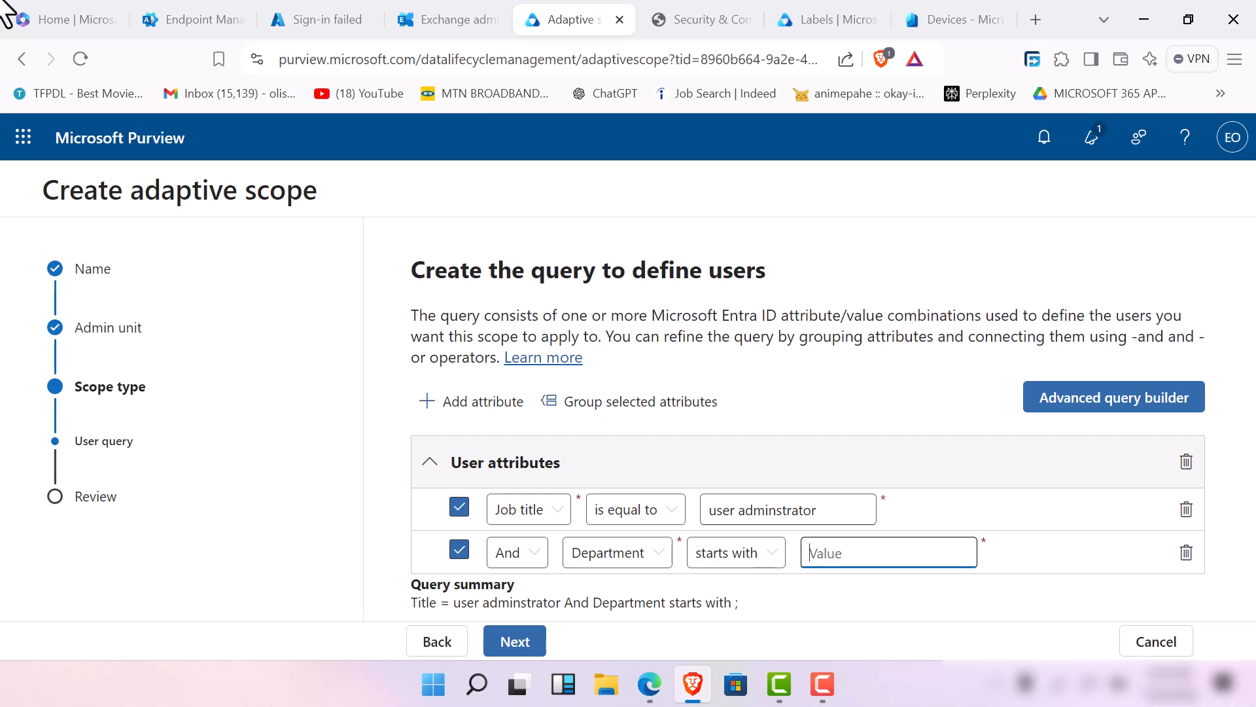
type("Human res")
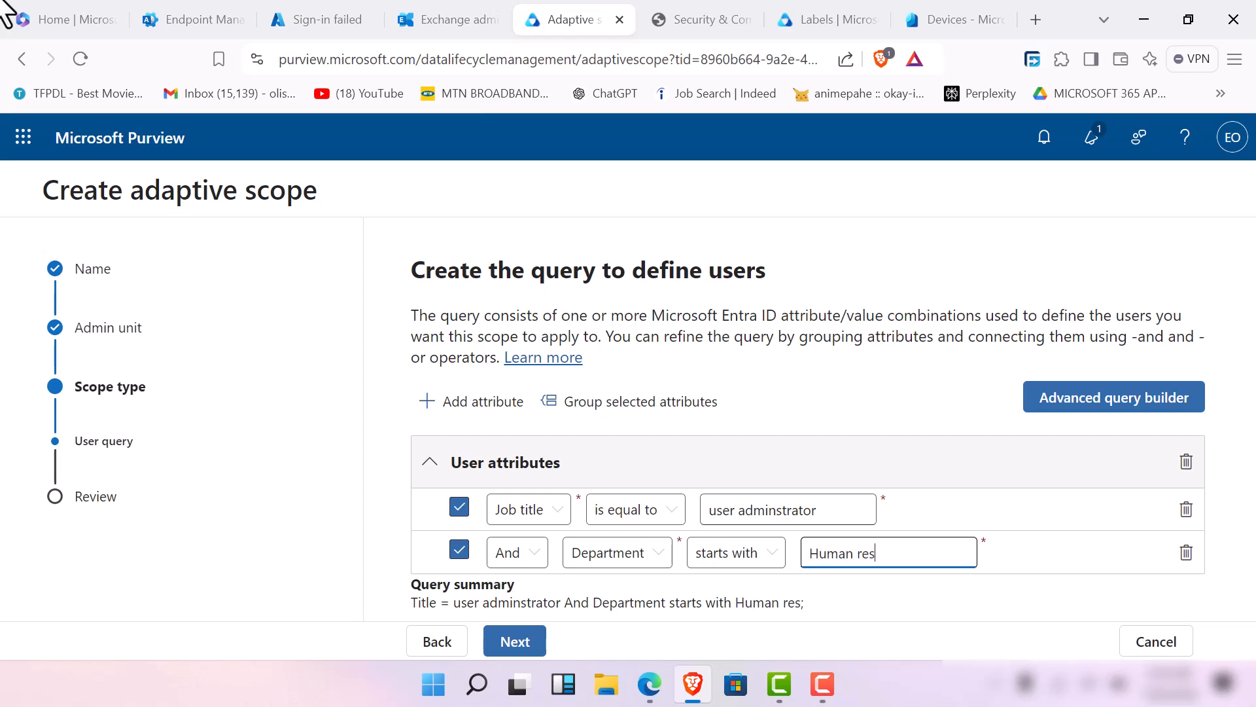
type("ources")
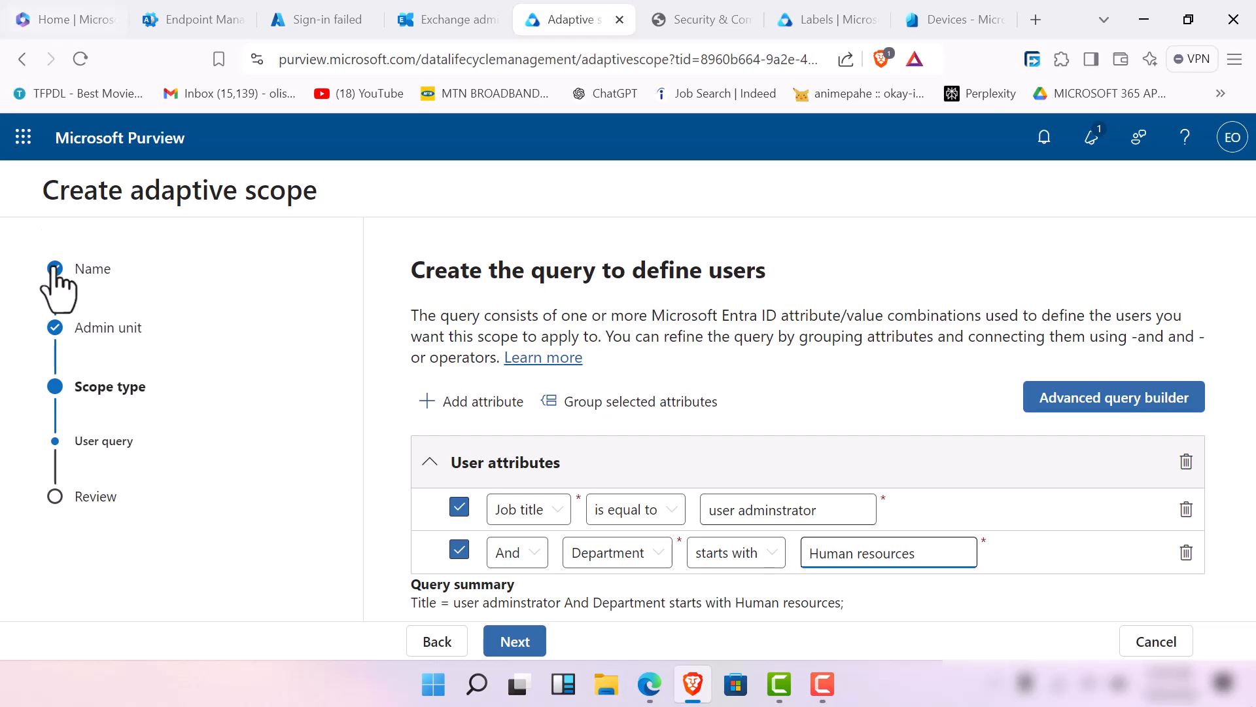
Submit the techsup uk scope from its review page and finish the adaptive scope wizard.
left_click(520, 643)
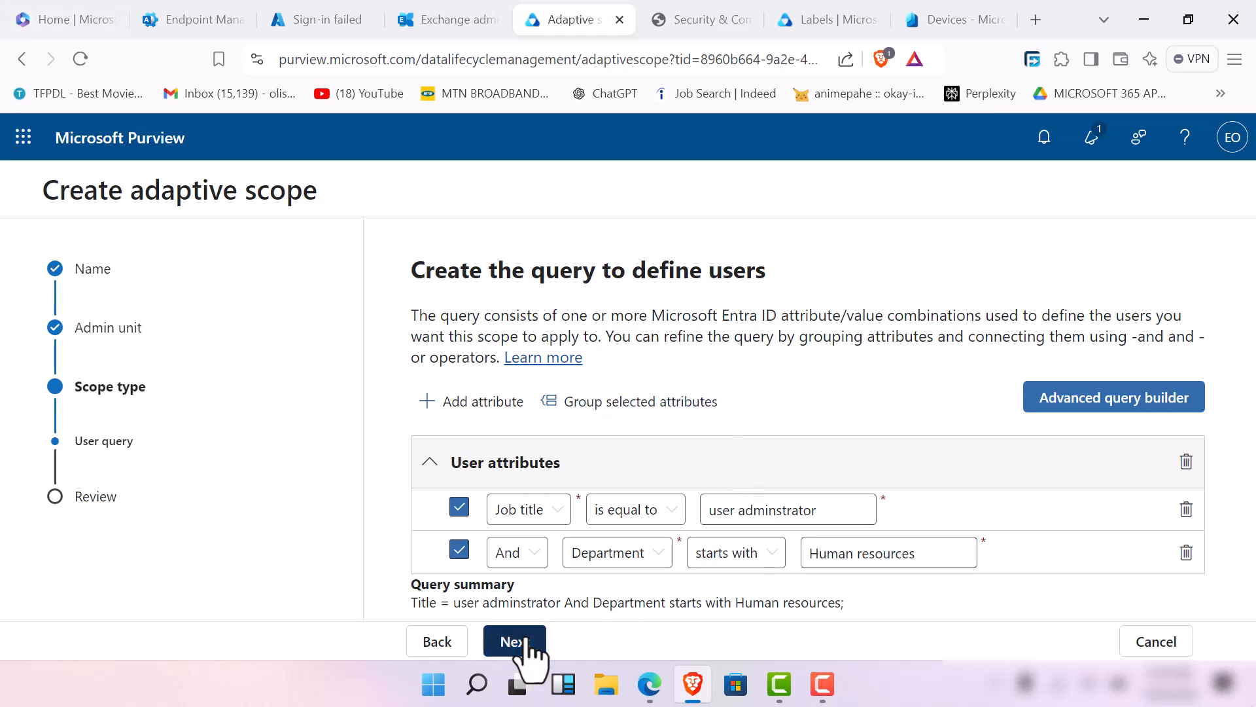
scroll(541, 574, "down", 1)
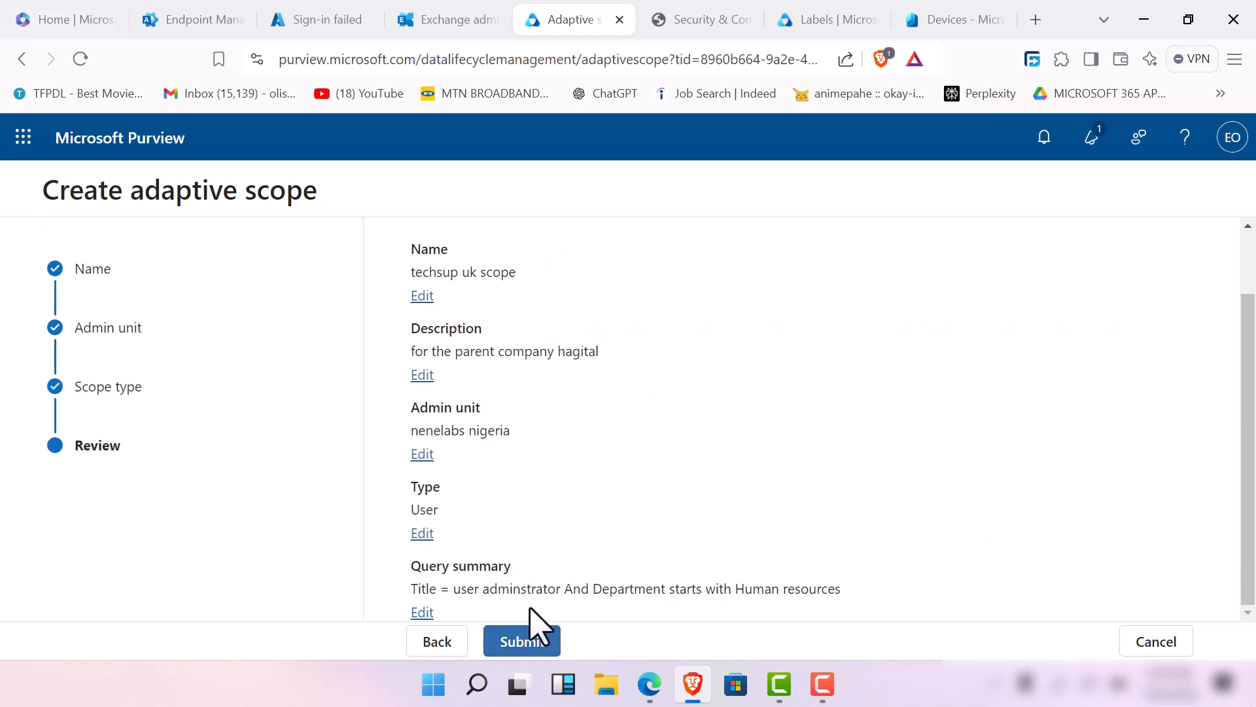
left_click(543, 653)
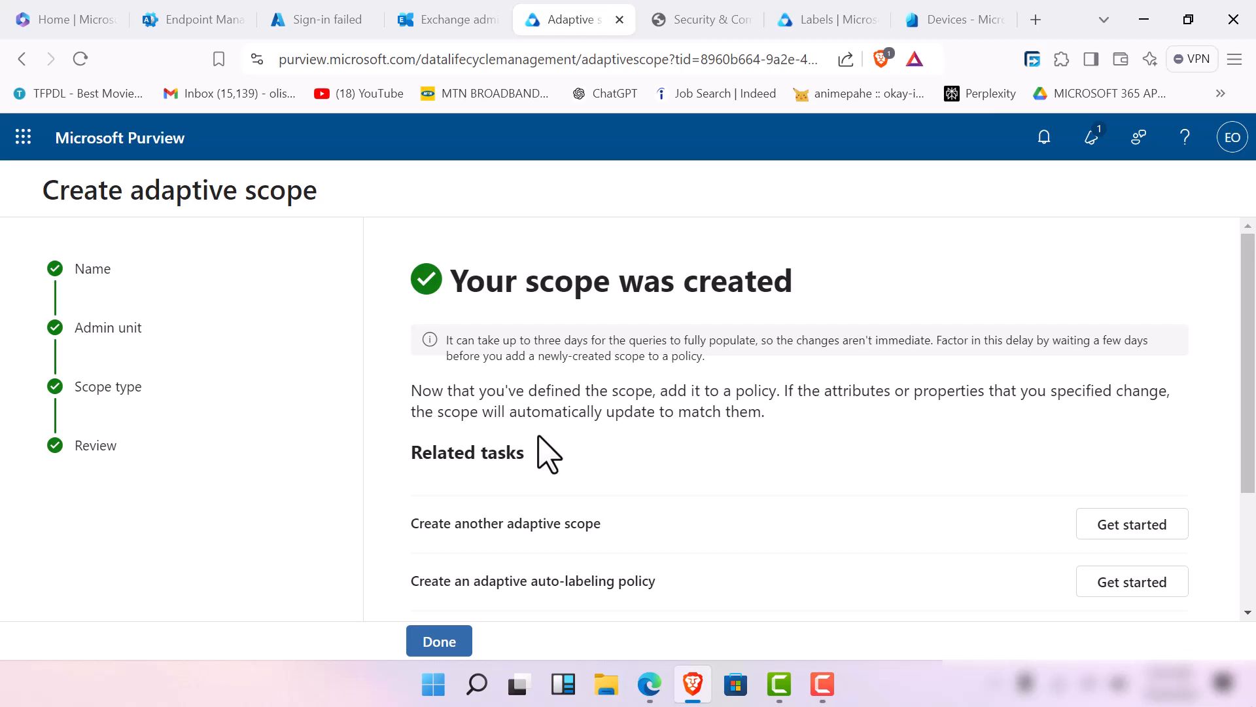
scroll(553, 457, "down", 3)
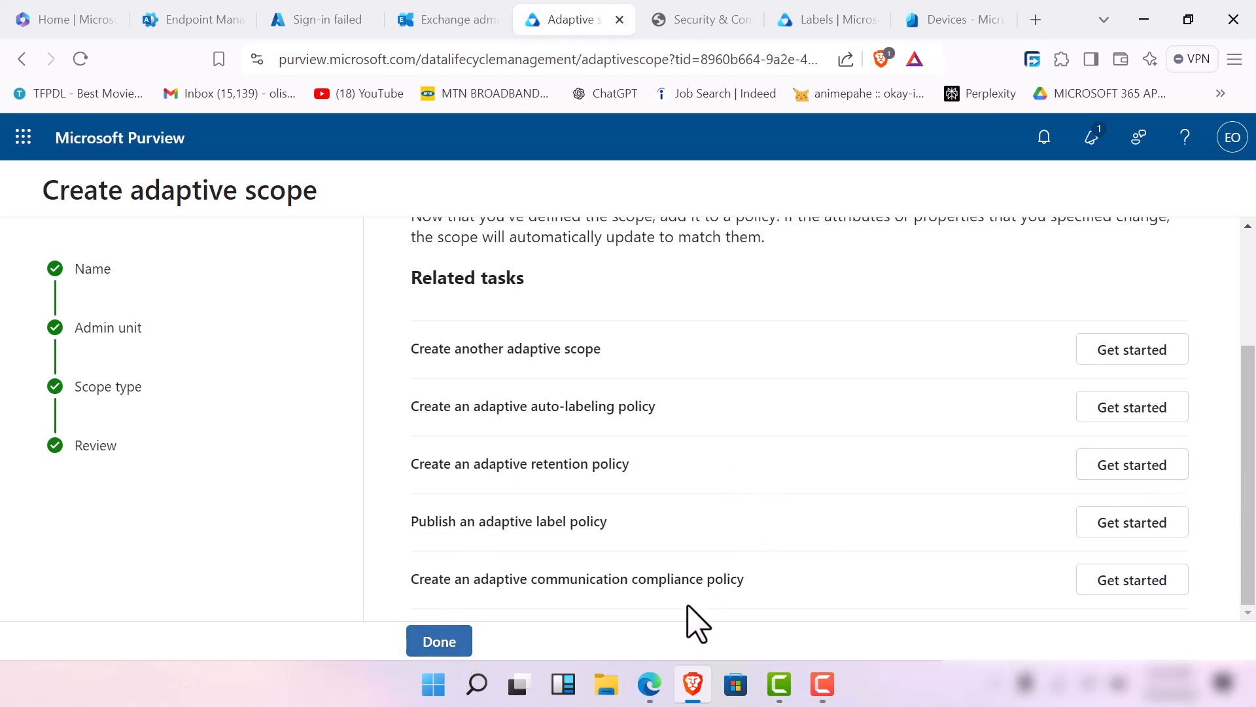
left_click(450, 654)
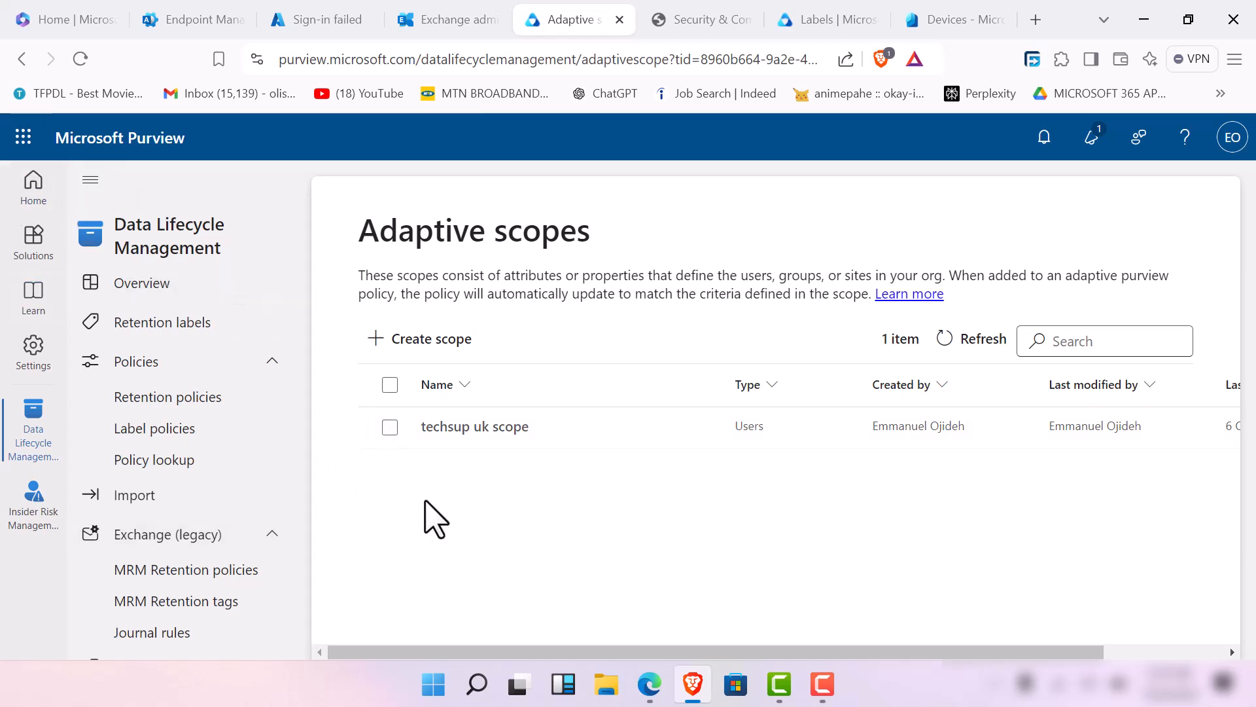
Return to the retention labels list and start publishing the hagital techsup remote retention policy label.
left_click(22, 69)
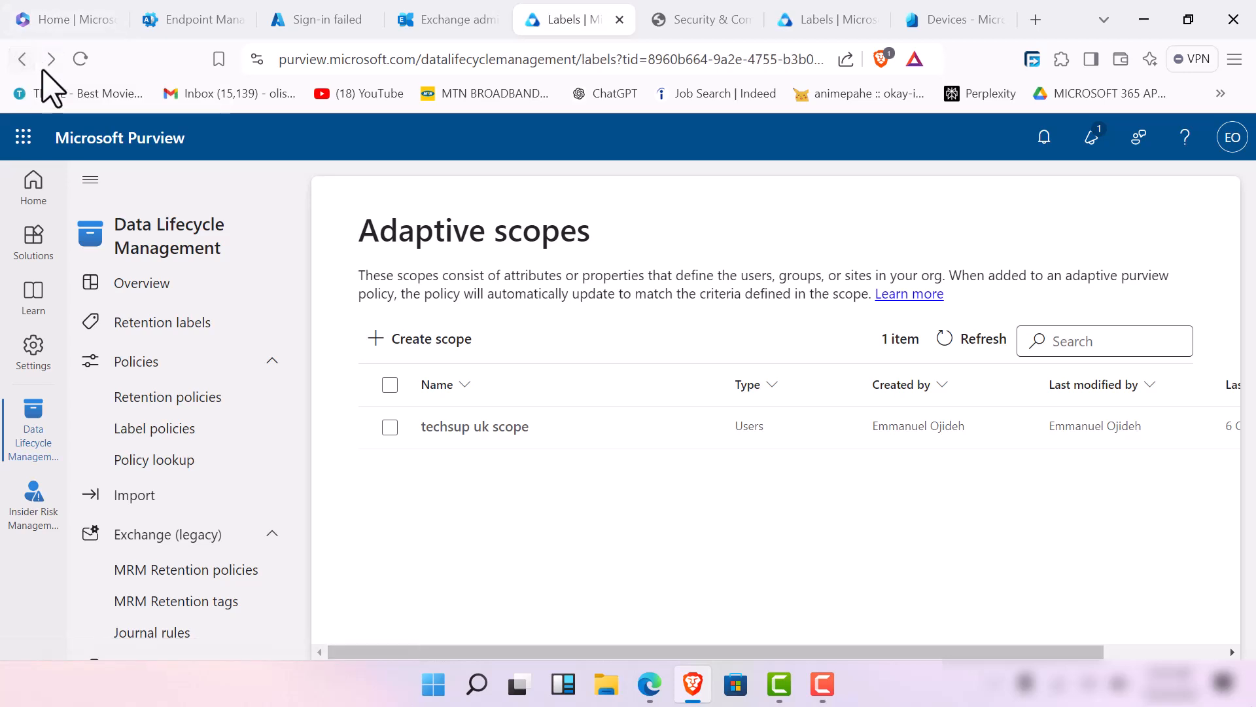
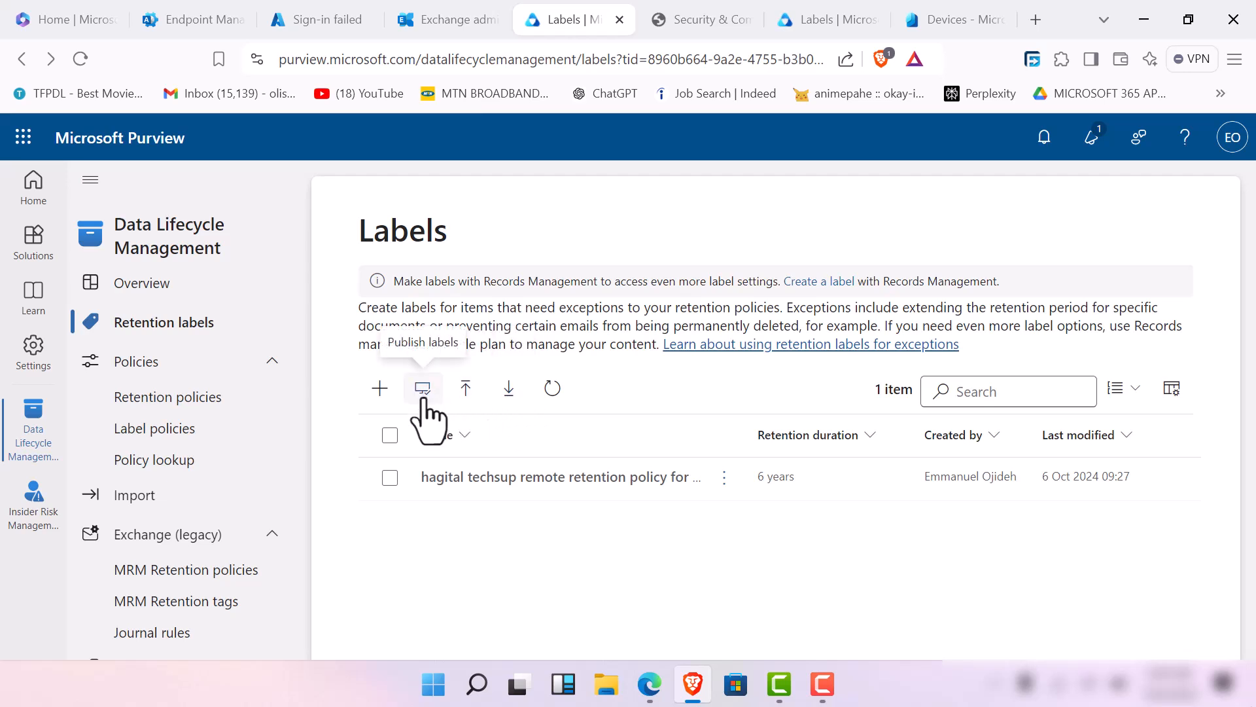
left_click(390, 478)
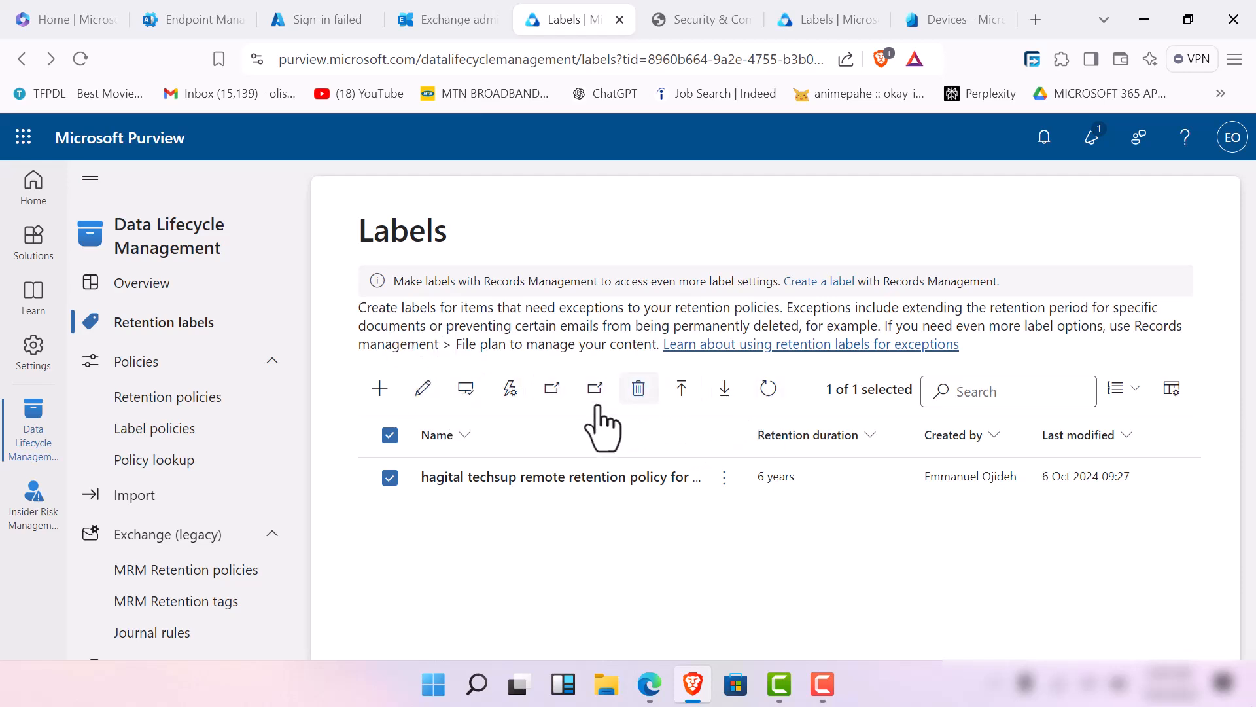
left_click(465, 392)
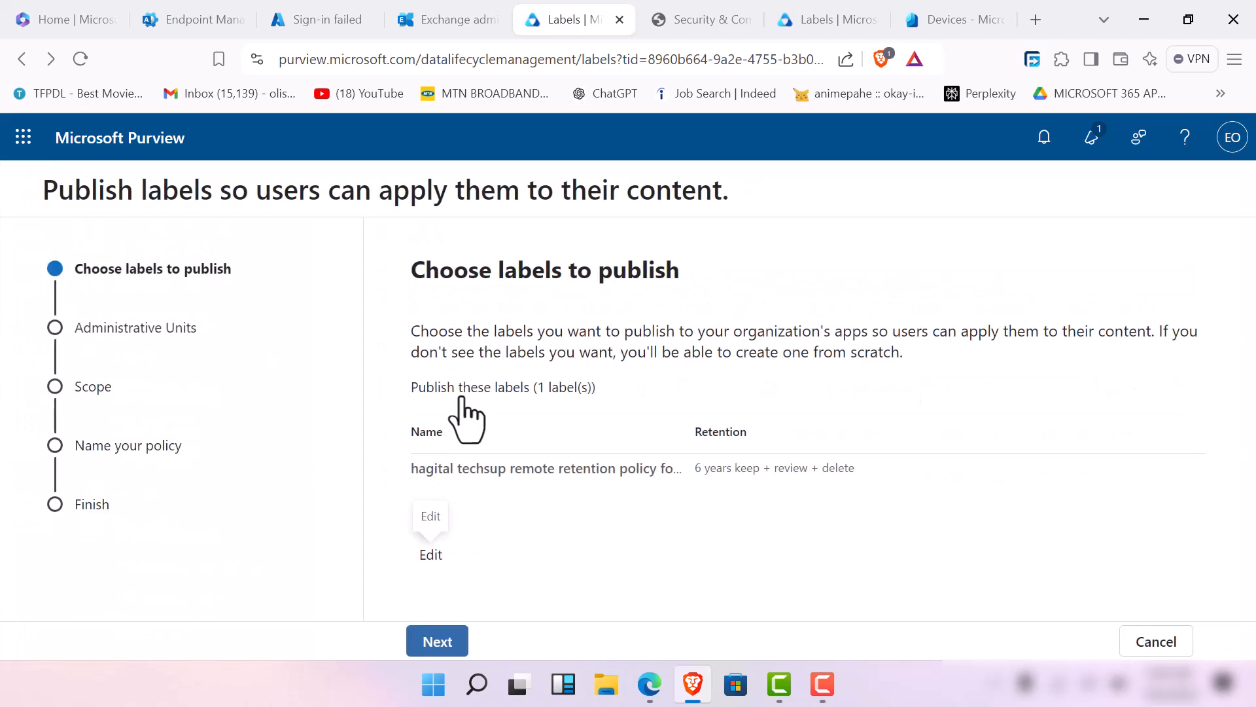
left_click(449, 641)
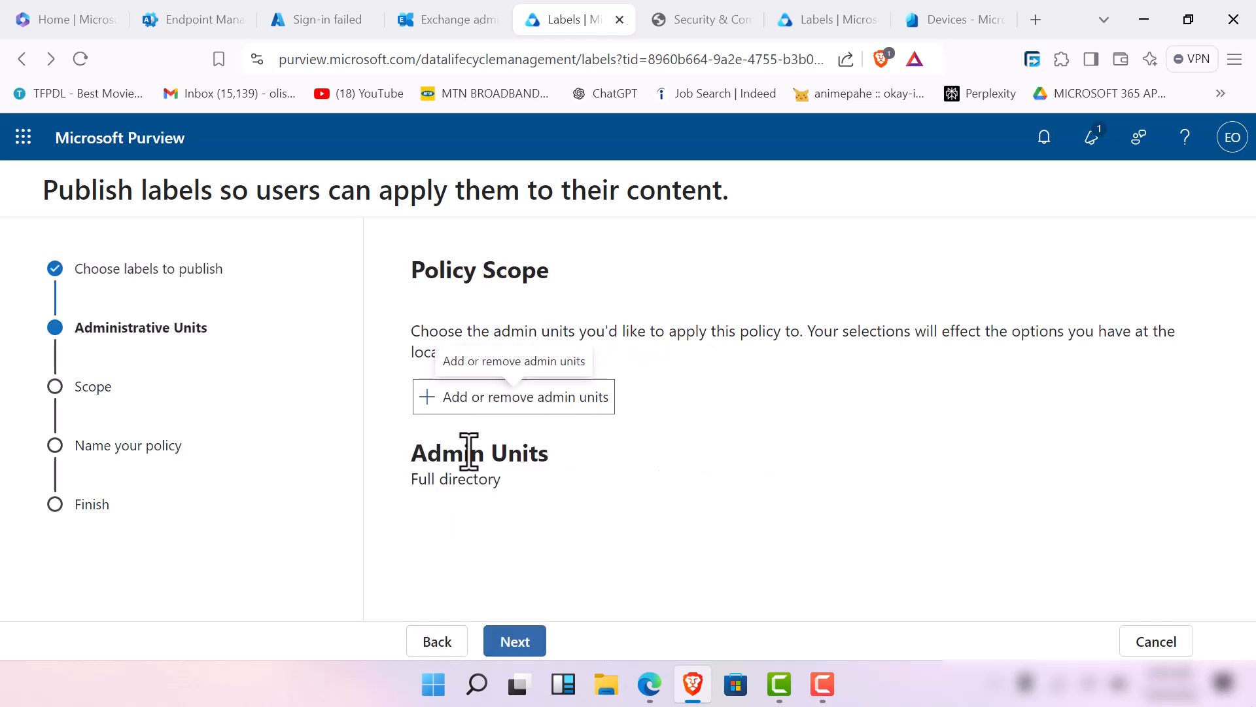
Limit the label policy to the nenelabs nigeria admin unit and continue to the policy type.
left_click(473, 412)
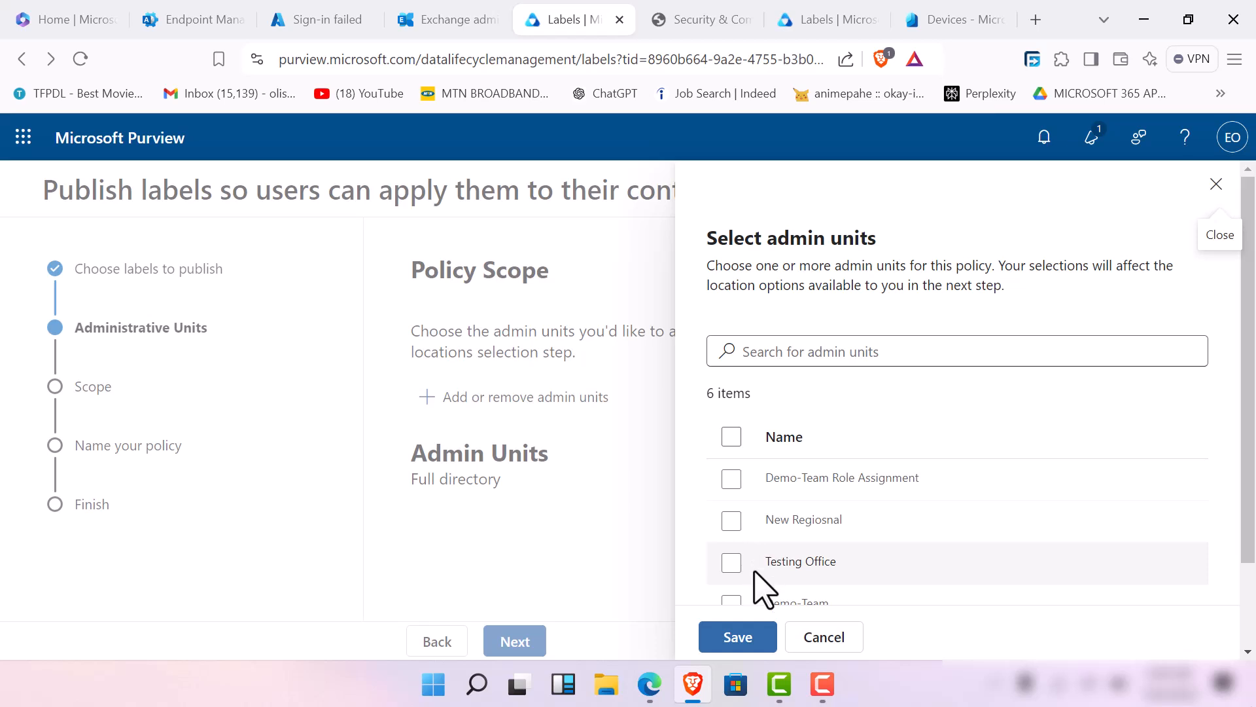
scroll(754, 572, "down", 2)
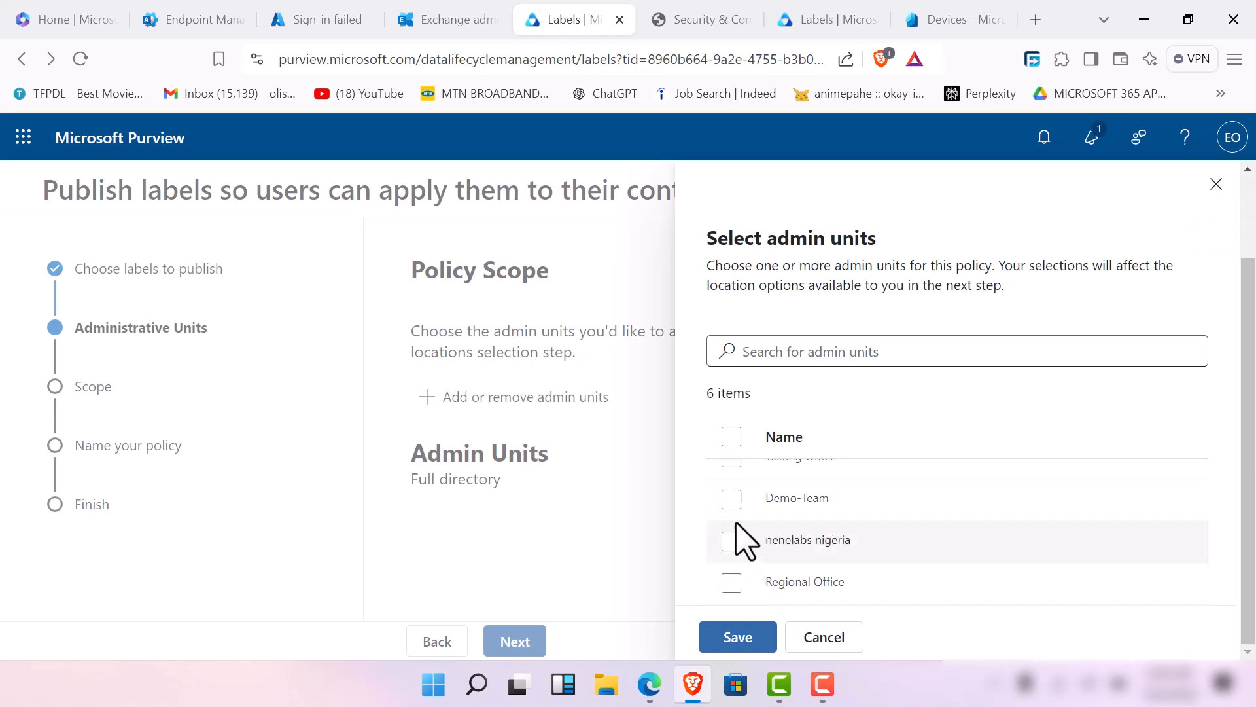
left_click(732, 542)
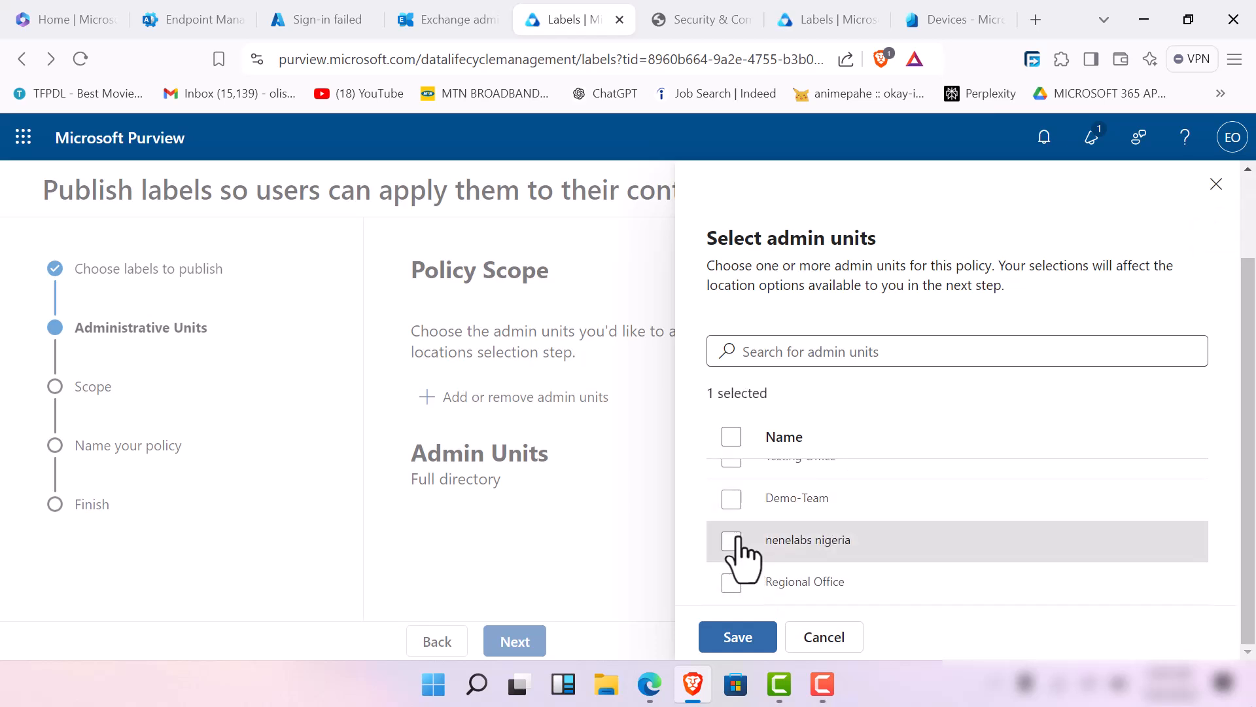
left_click(736, 638)
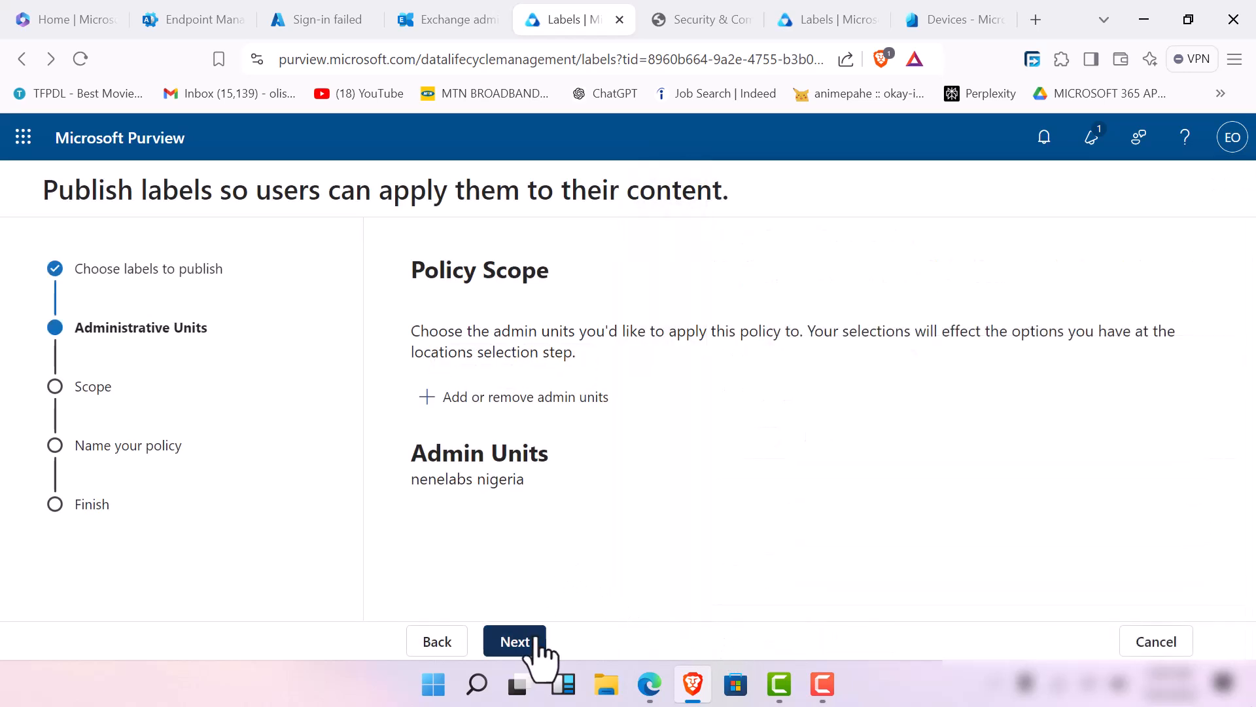
left_click(538, 648)
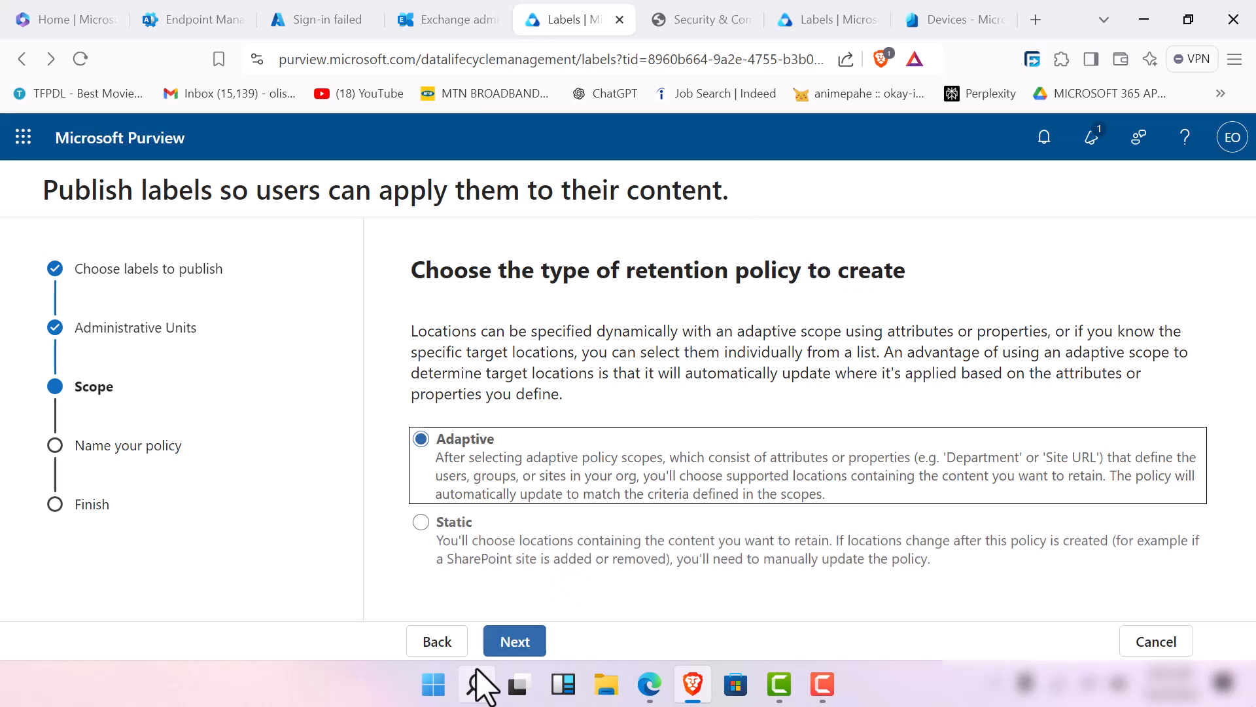
Accept the Adaptive policy type and add techsup uk scope, keeping Exchange mailboxes and OneDrive accounts as locations.
left_click(527, 646)
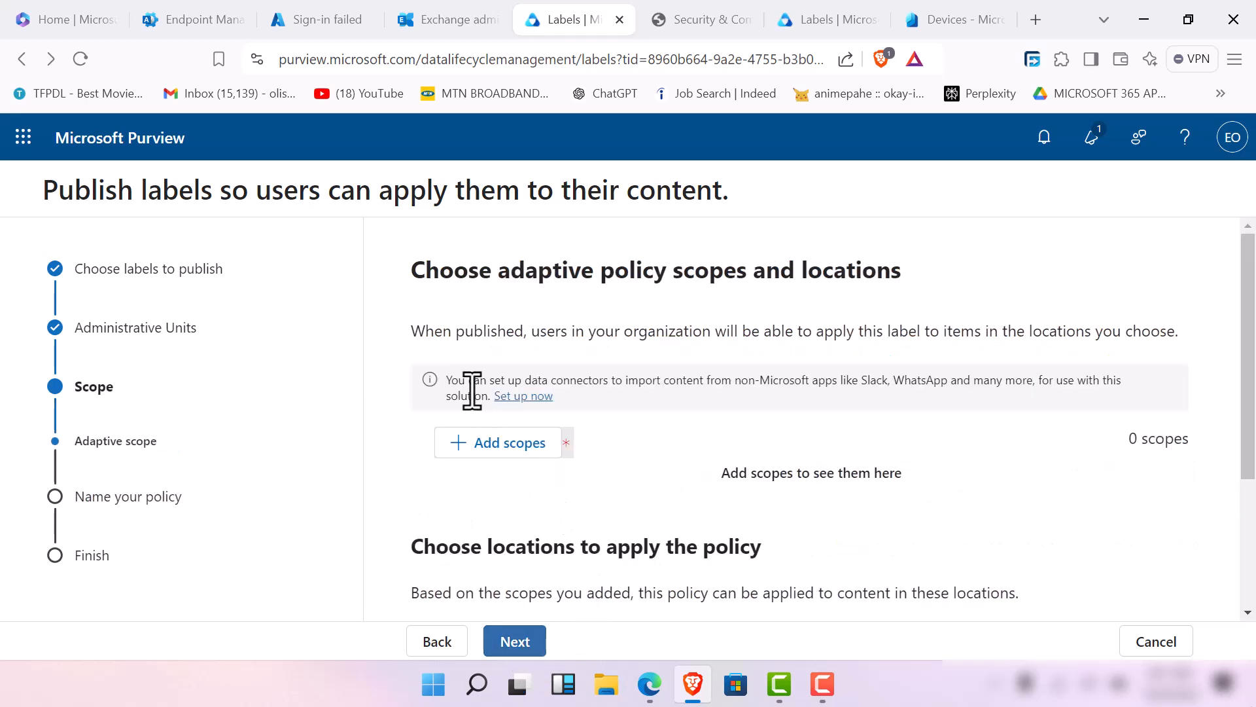
left_click(507, 445)
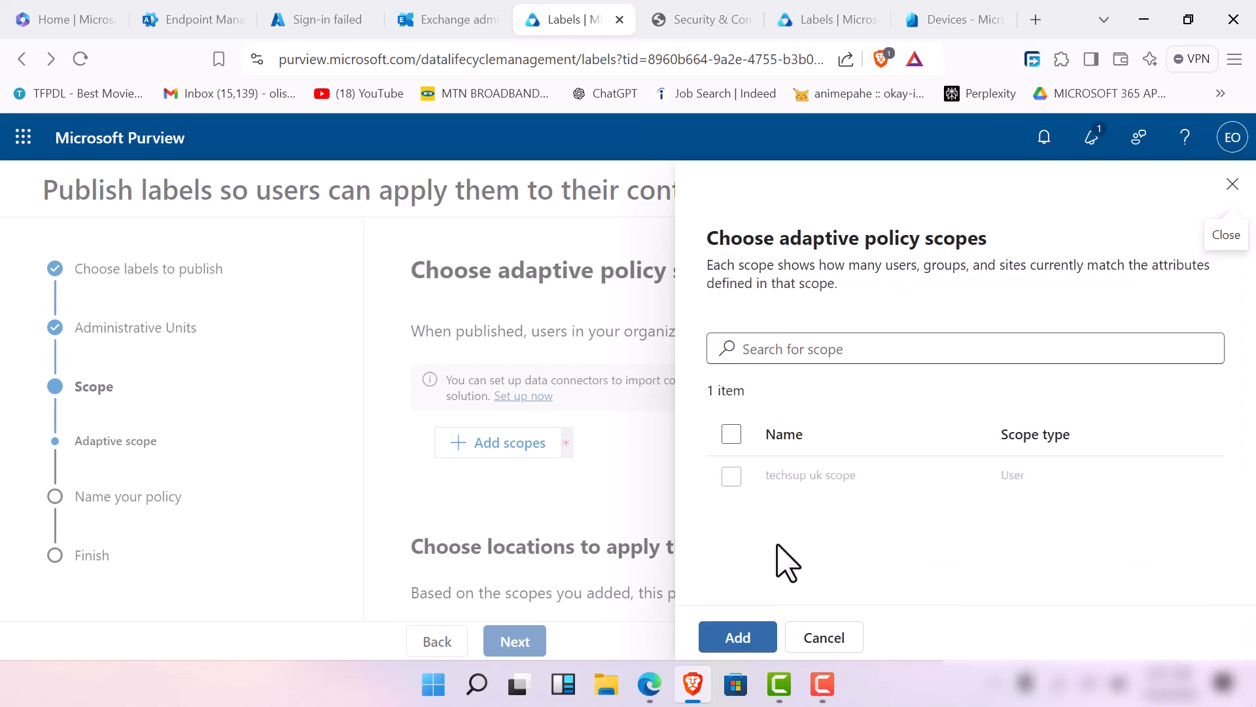
left_click(731, 481)
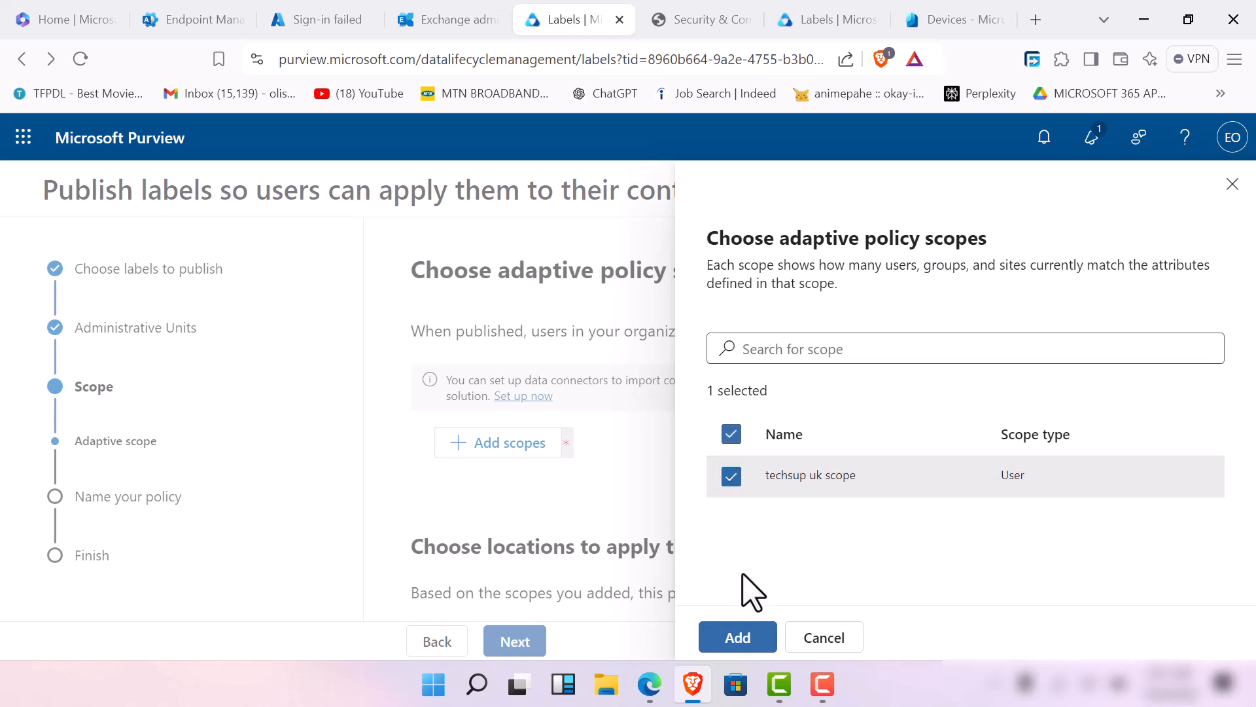
left_click(738, 641)
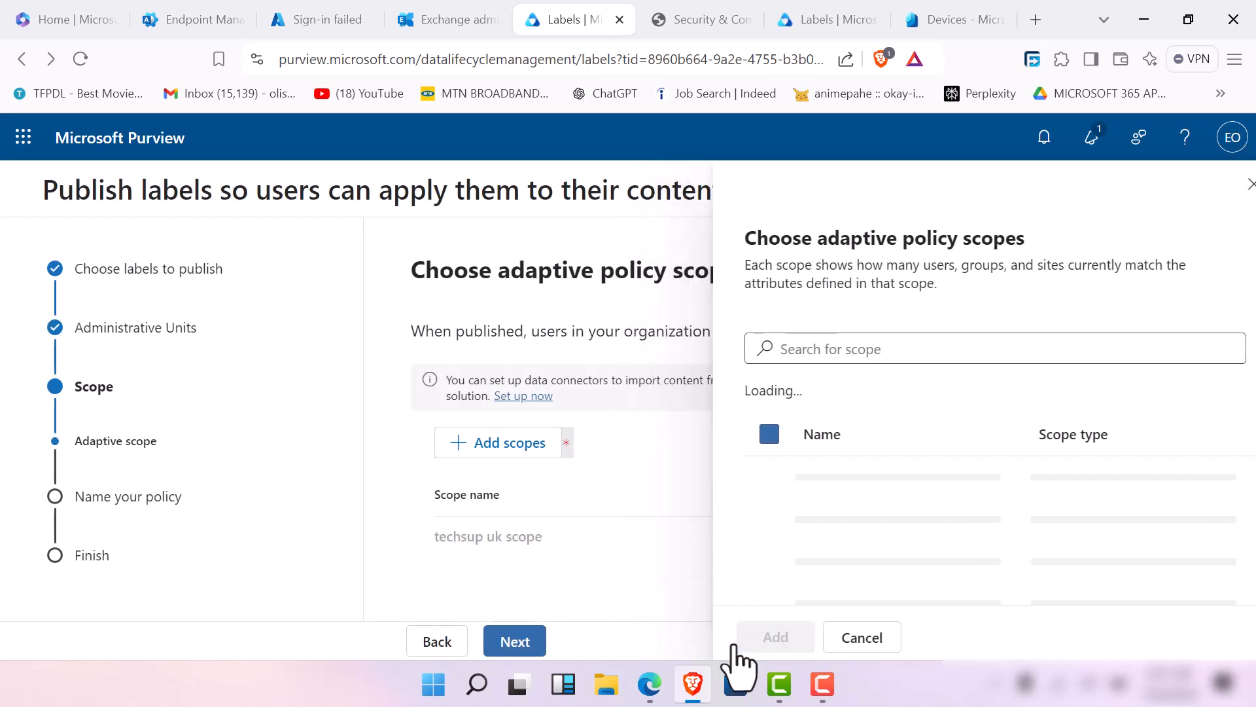
scroll(503, 576, "down", 2)
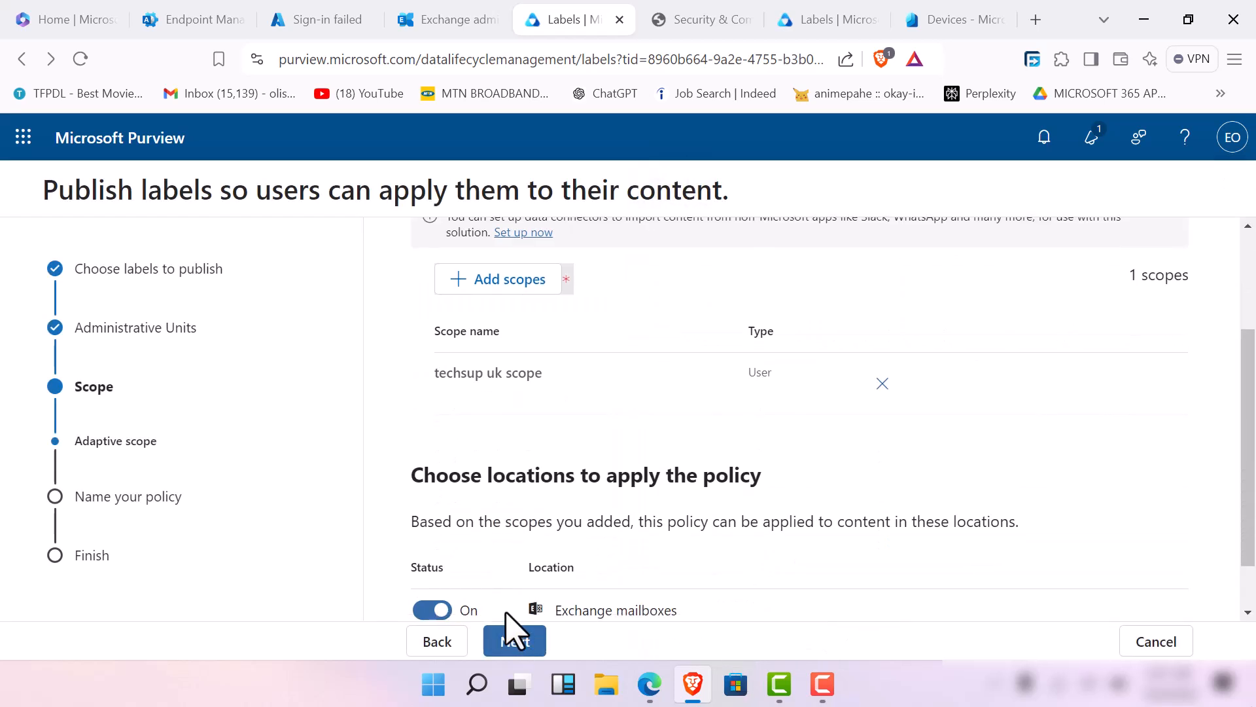
scroll(523, 589, "down", 1)
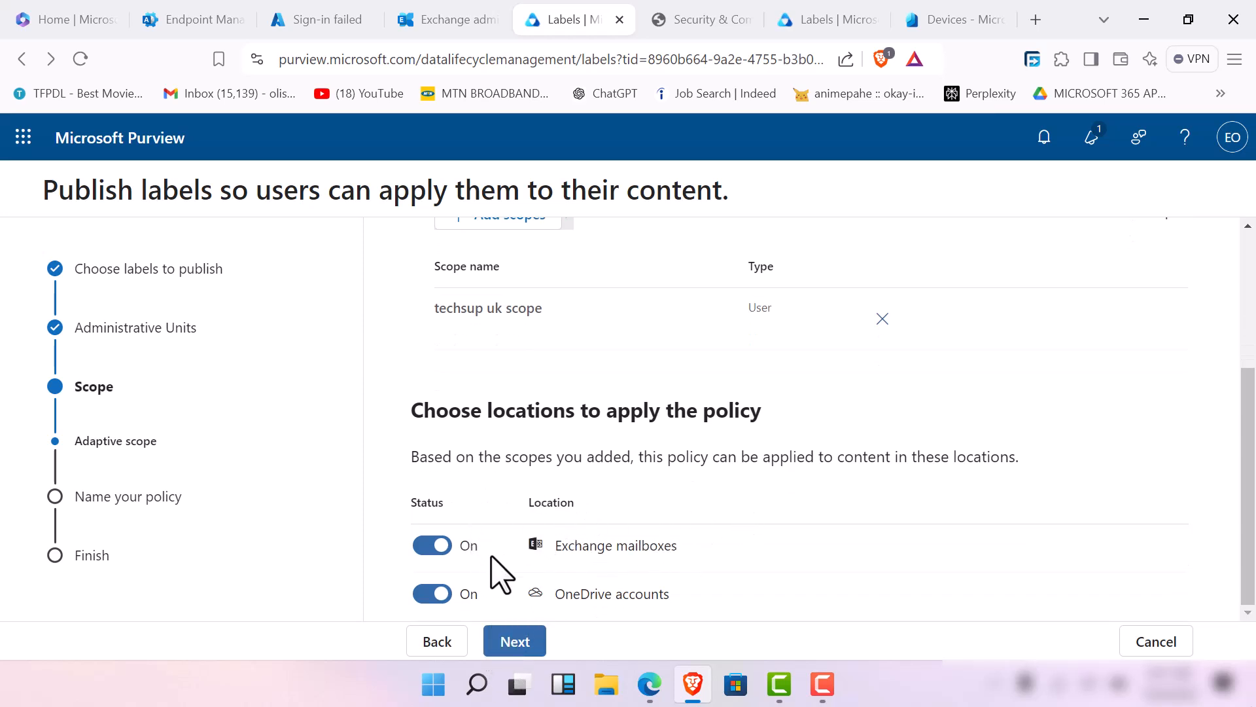
left_click(515, 649)
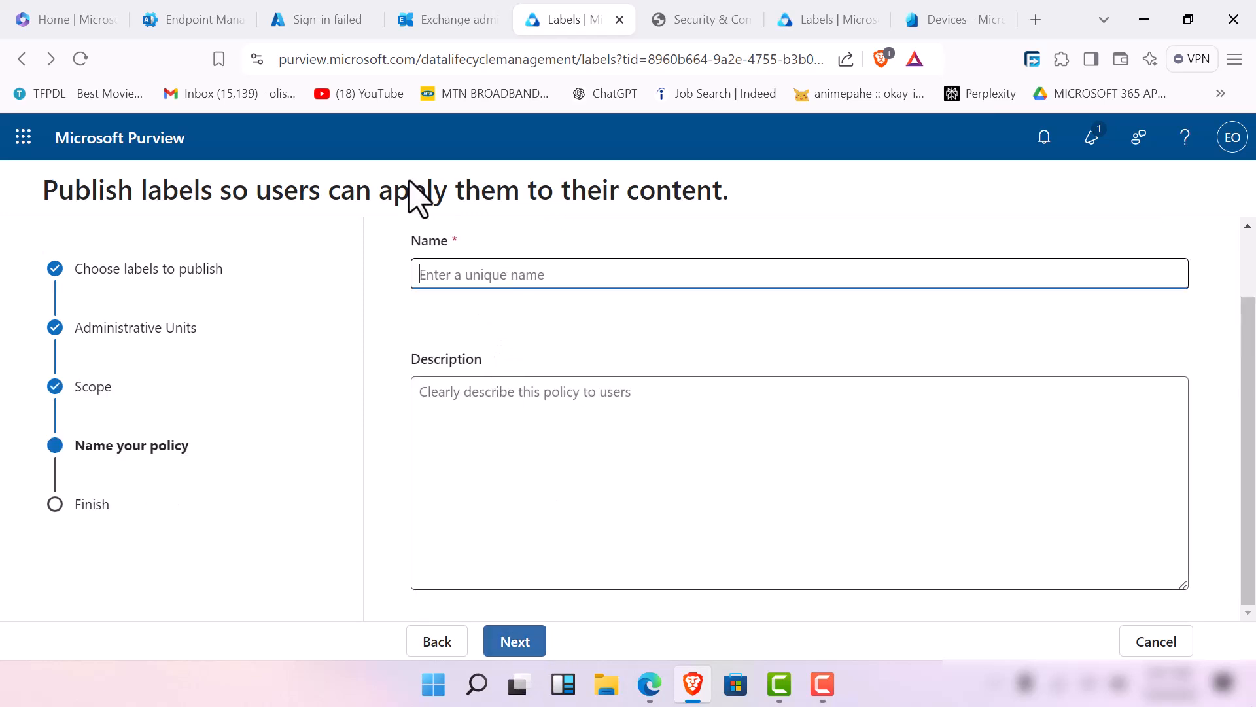
Name the label policy "nenetechsup retention policy".
type("nn")
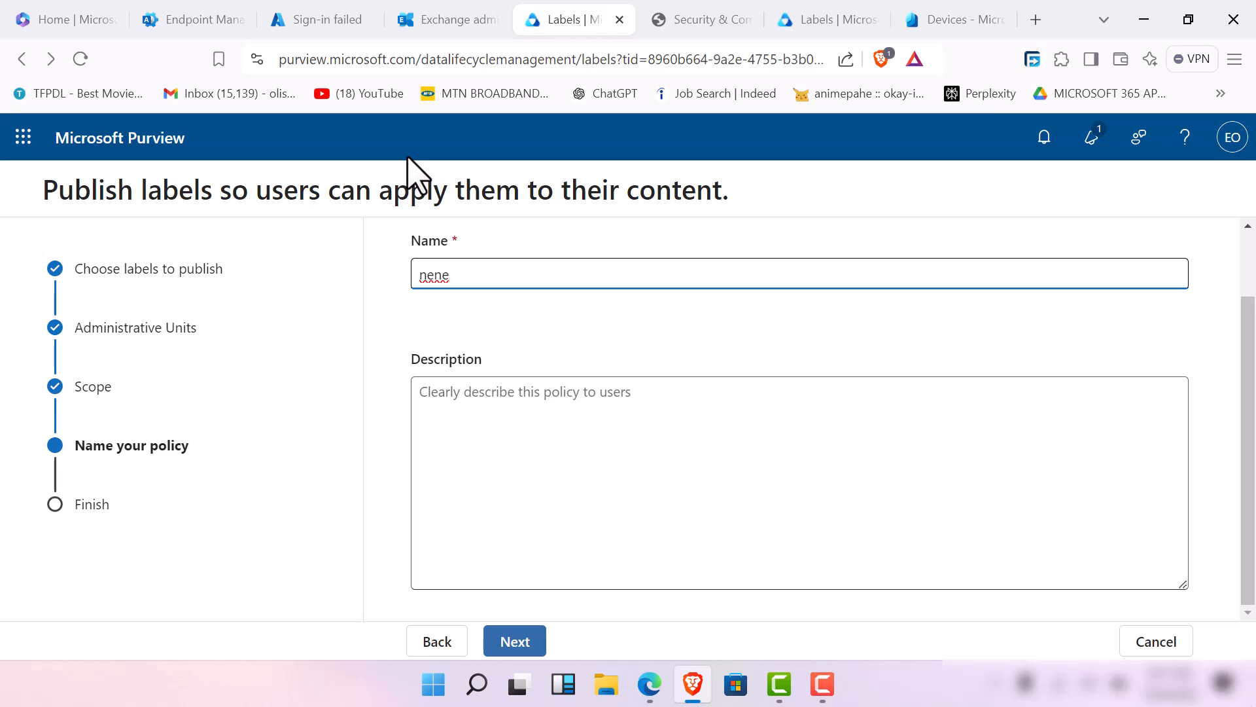
type("/techsup")
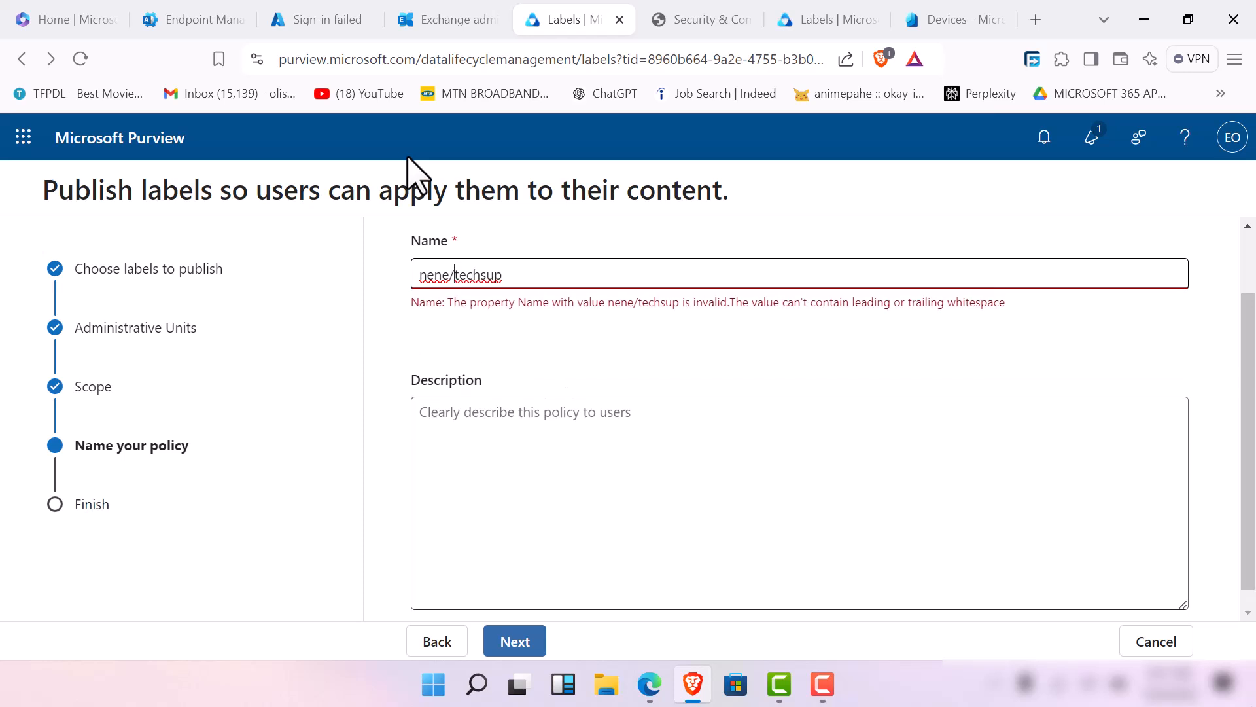
key("BackSpace")
key("Right")
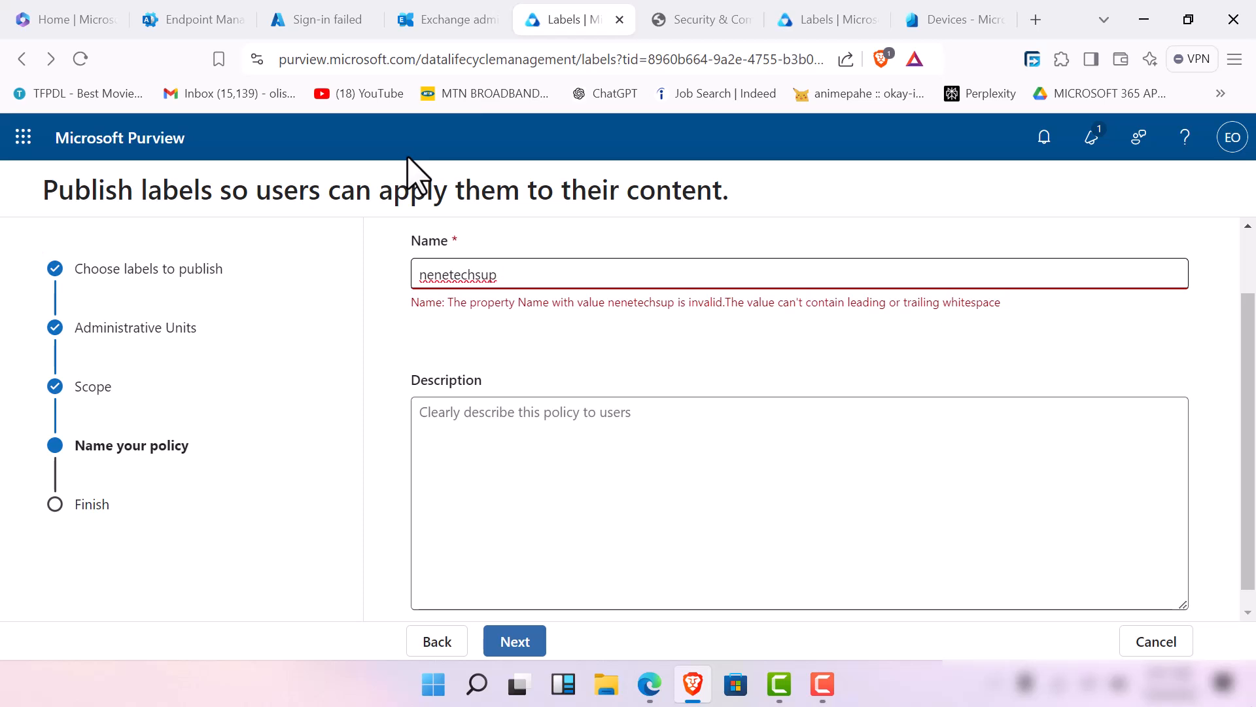
type("ret")
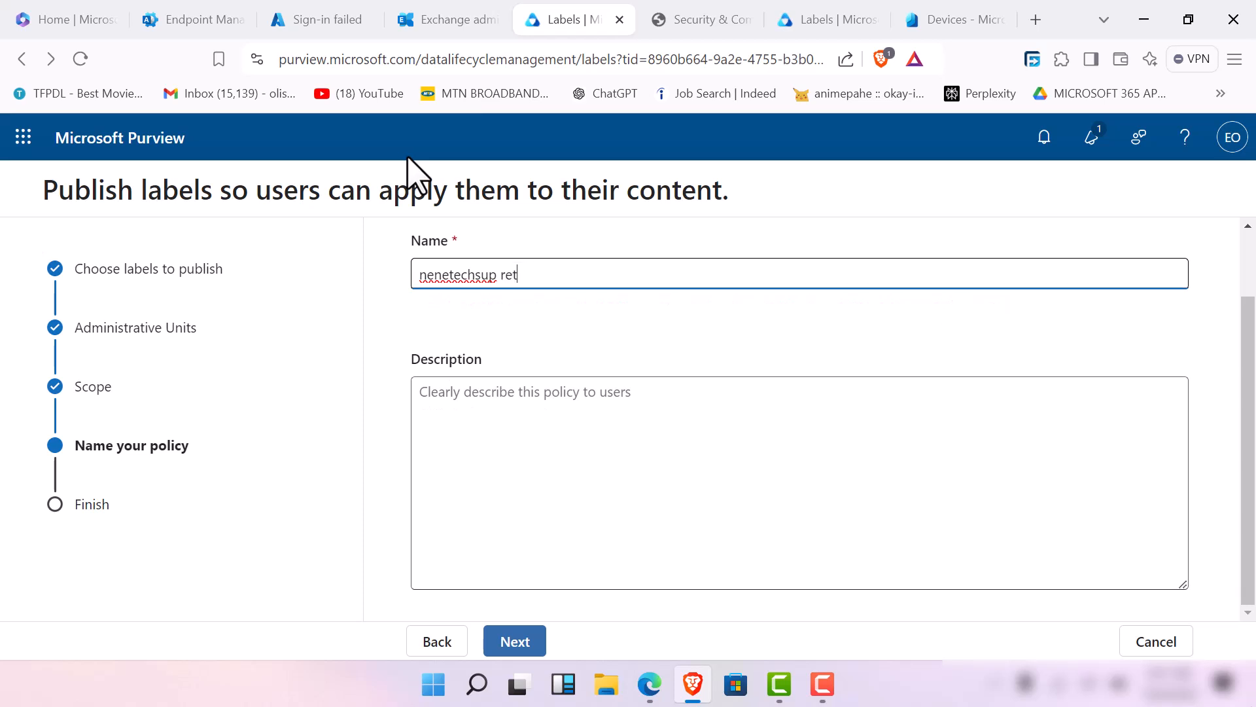
type("ention policy")
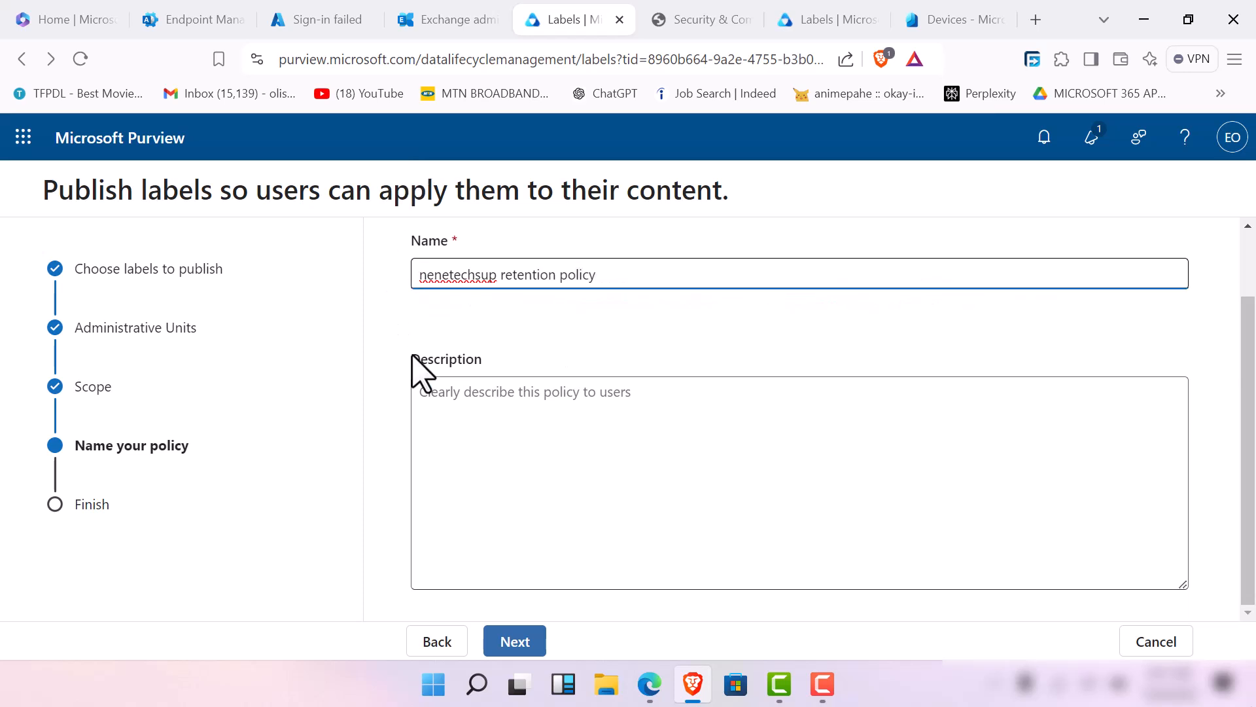
Describe the policy as "this policy is to help retain content subject to a disposition review for users" and continue to the review.
left_click(440, 398)
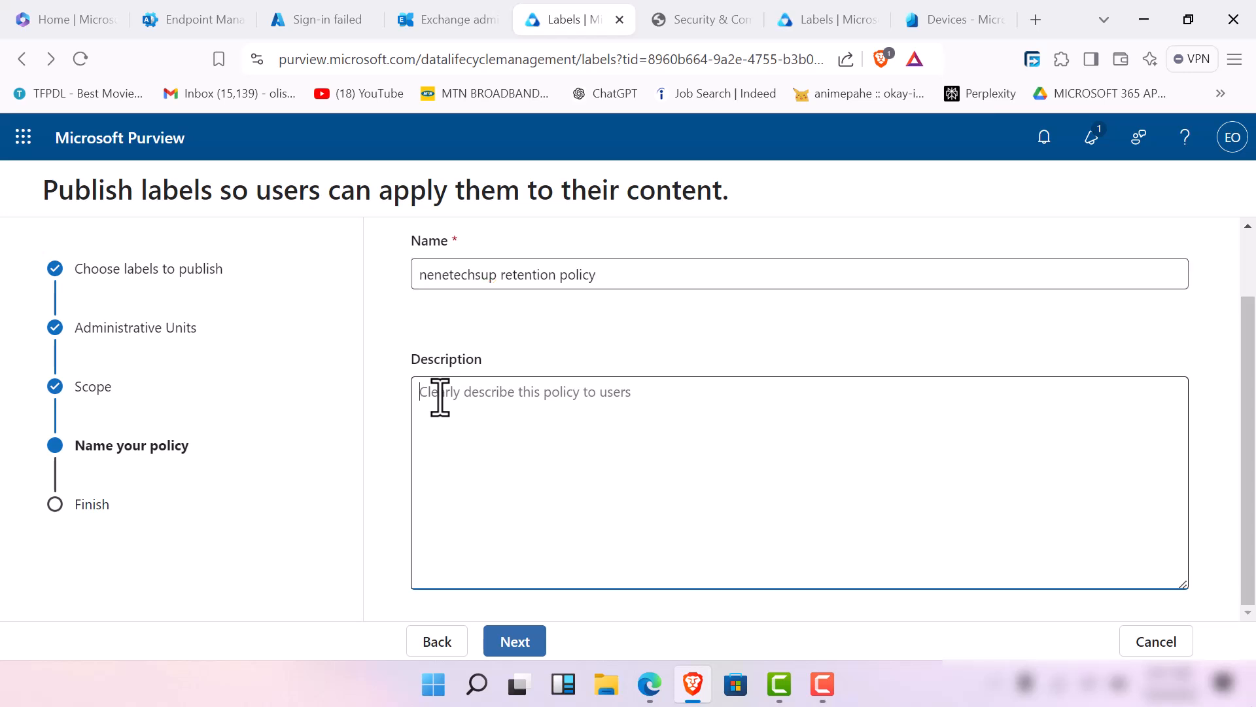
type("this policy is to he")
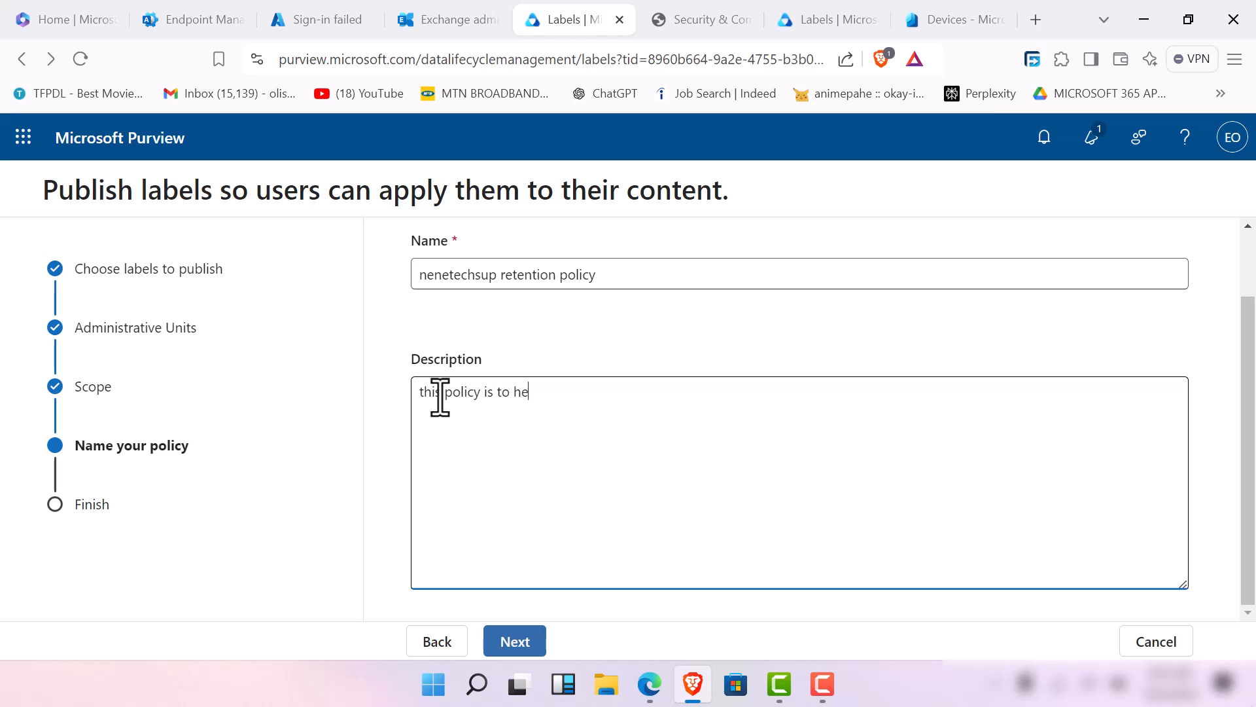
type("lp retain content subject to a")
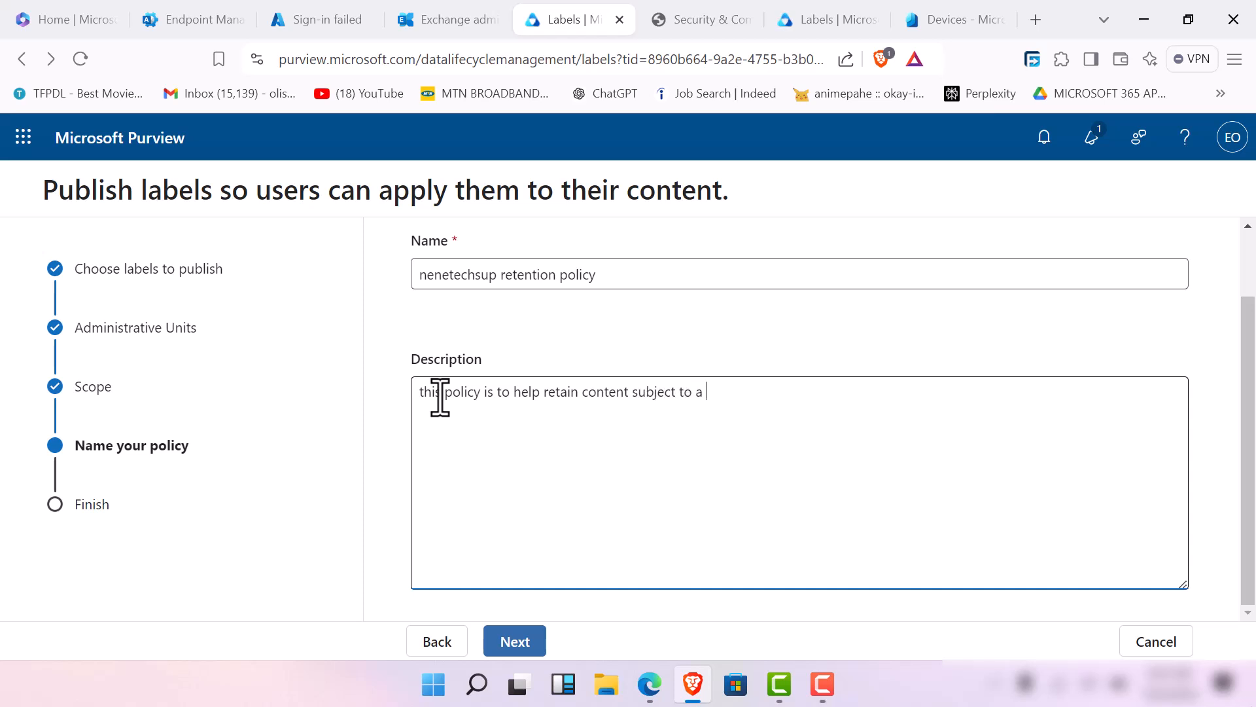
type(" disposition review f")
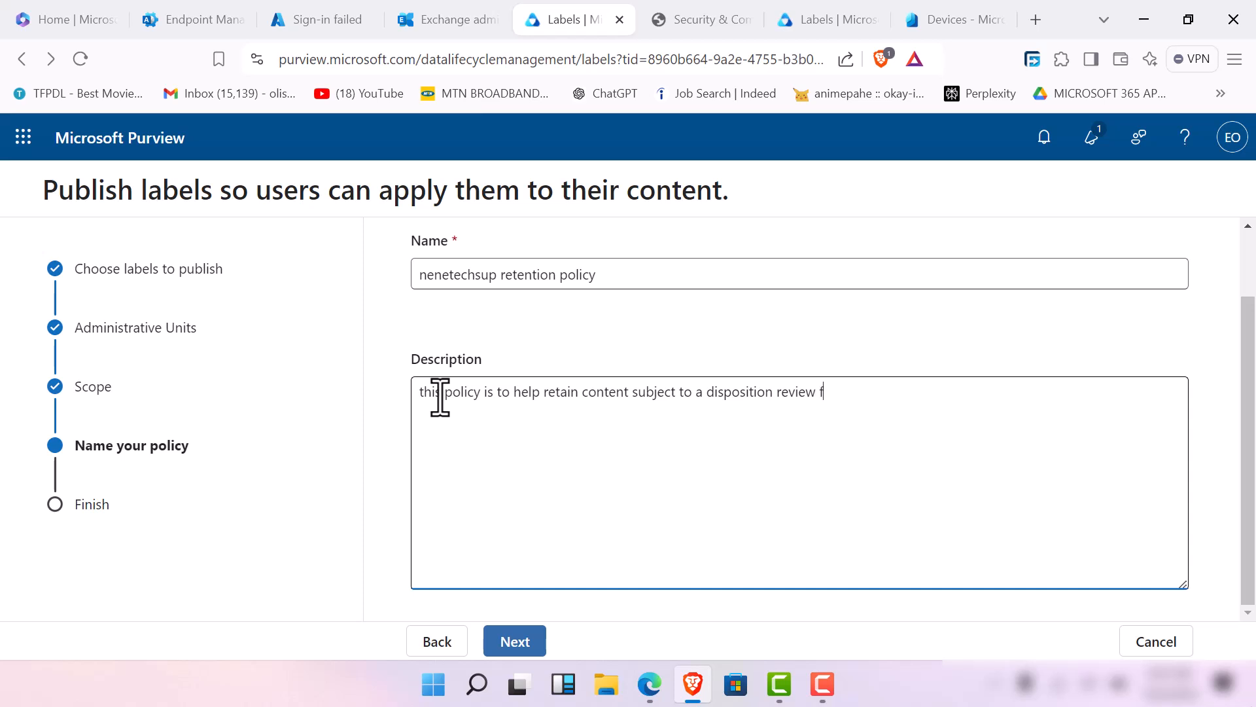
type("or users")
left_click(515, 641)
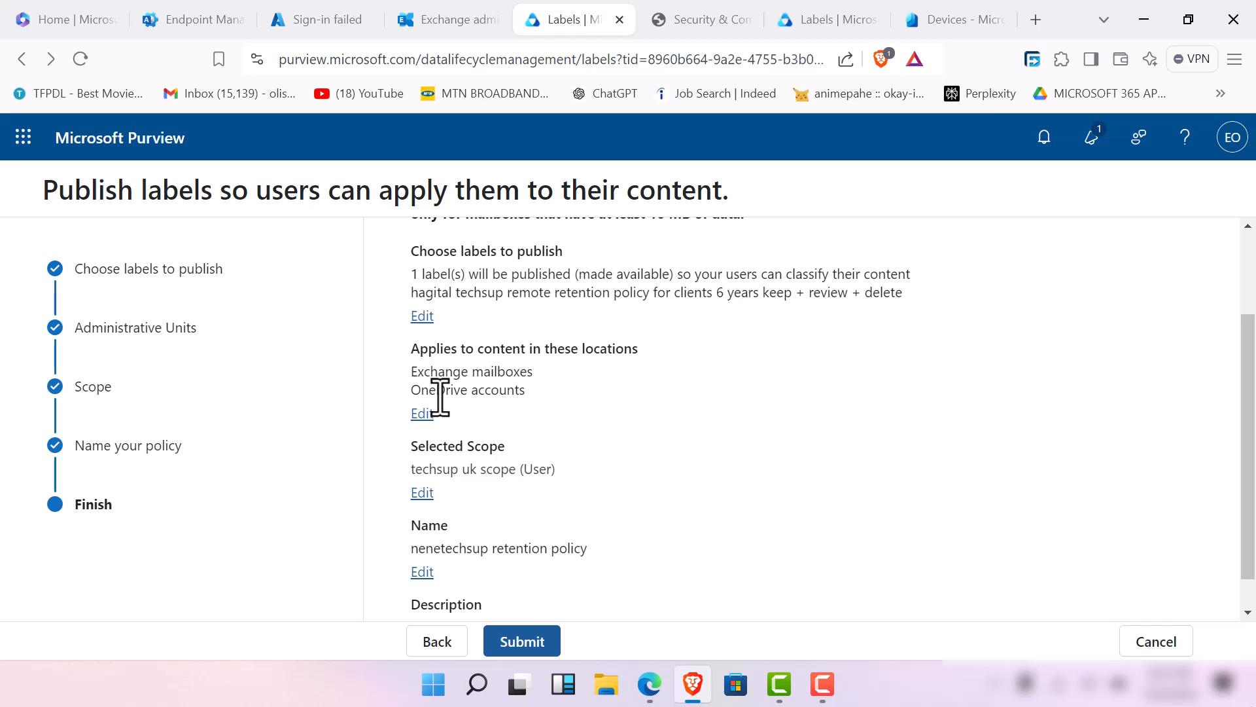
Submit the label policy to publish the retention label and look through the related tasks.
left_click(522, 642)
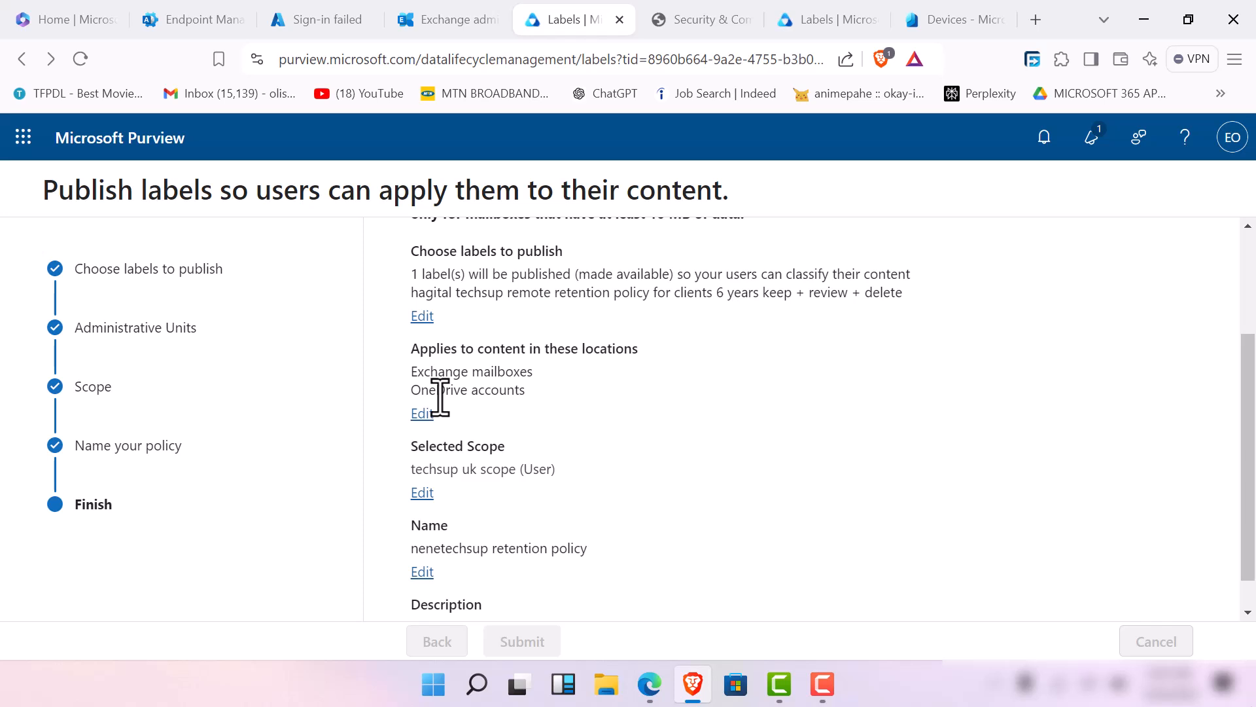
scroll(668, 511, "up", 3)
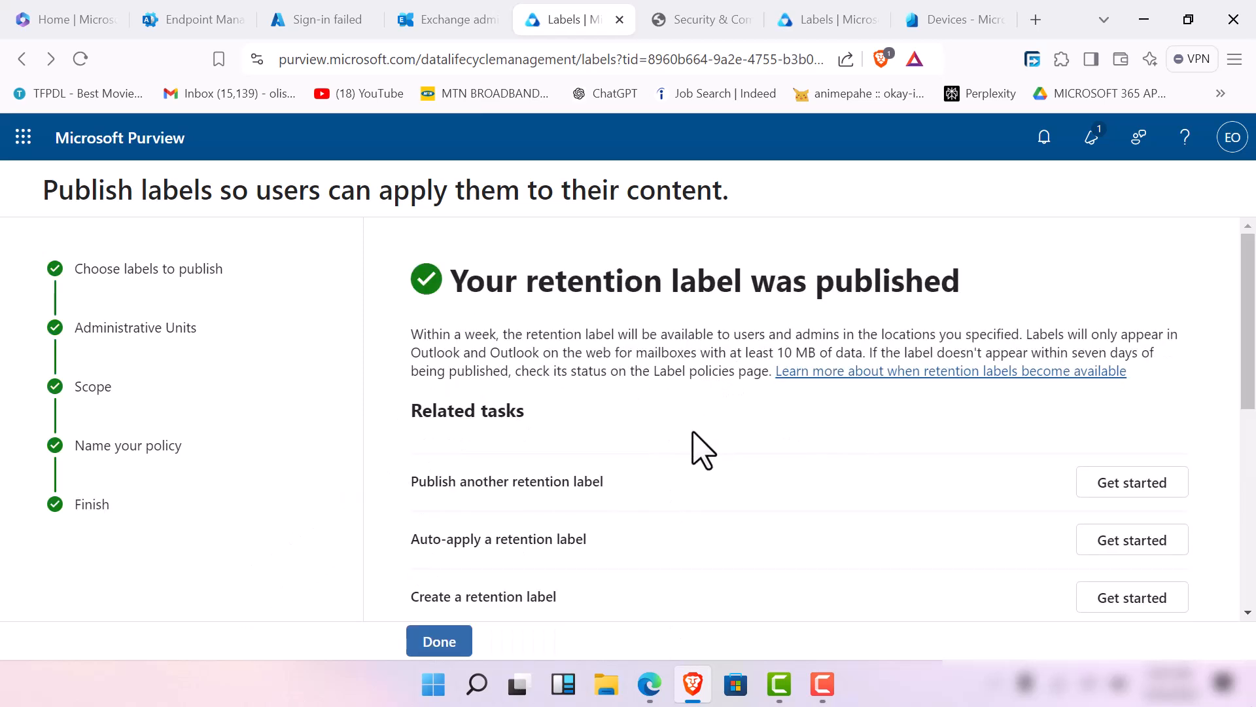
scroll(499, 606, "down", 7)
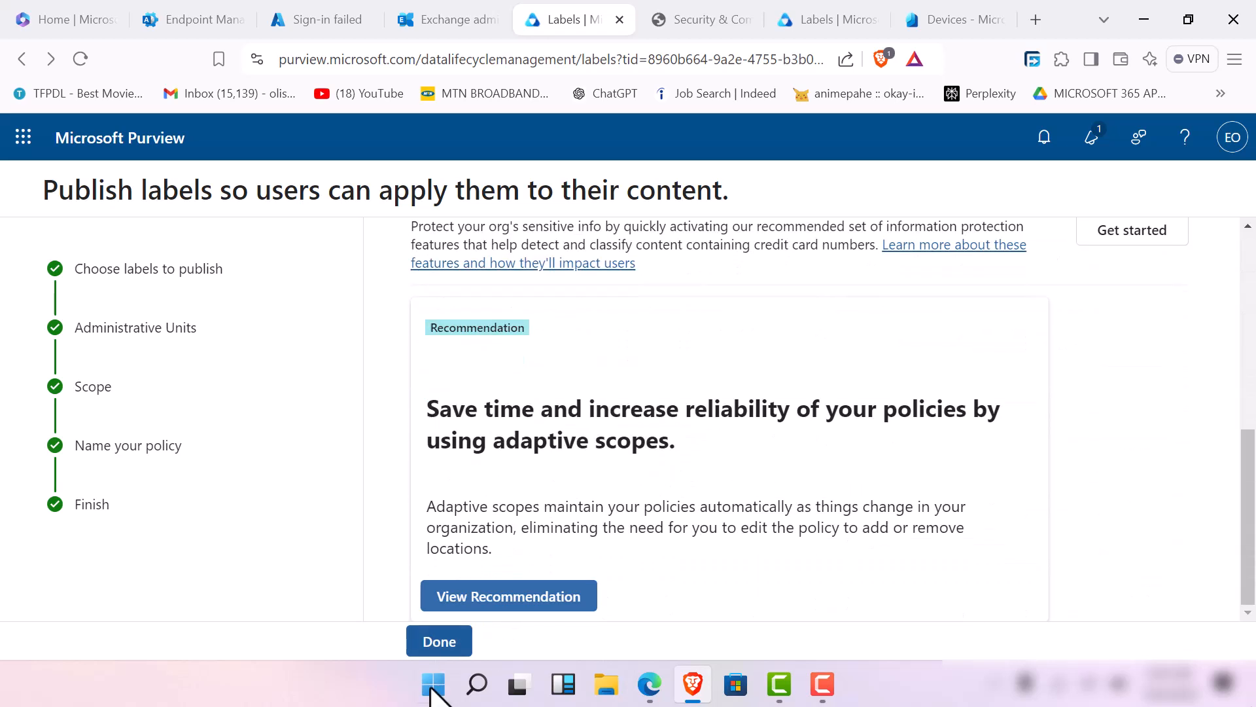
Close the finished label publishing wizard and check the retention policies and label policies lists.
left_click(439, 642)
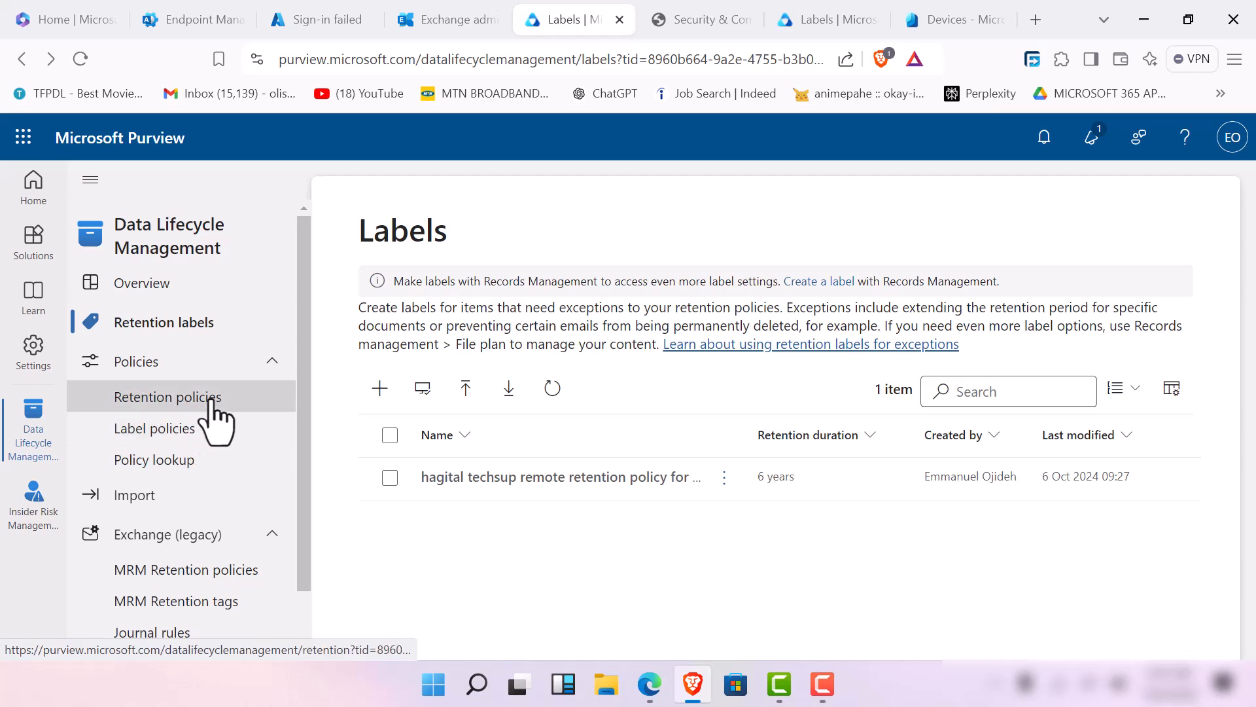
left_click(251, 397)
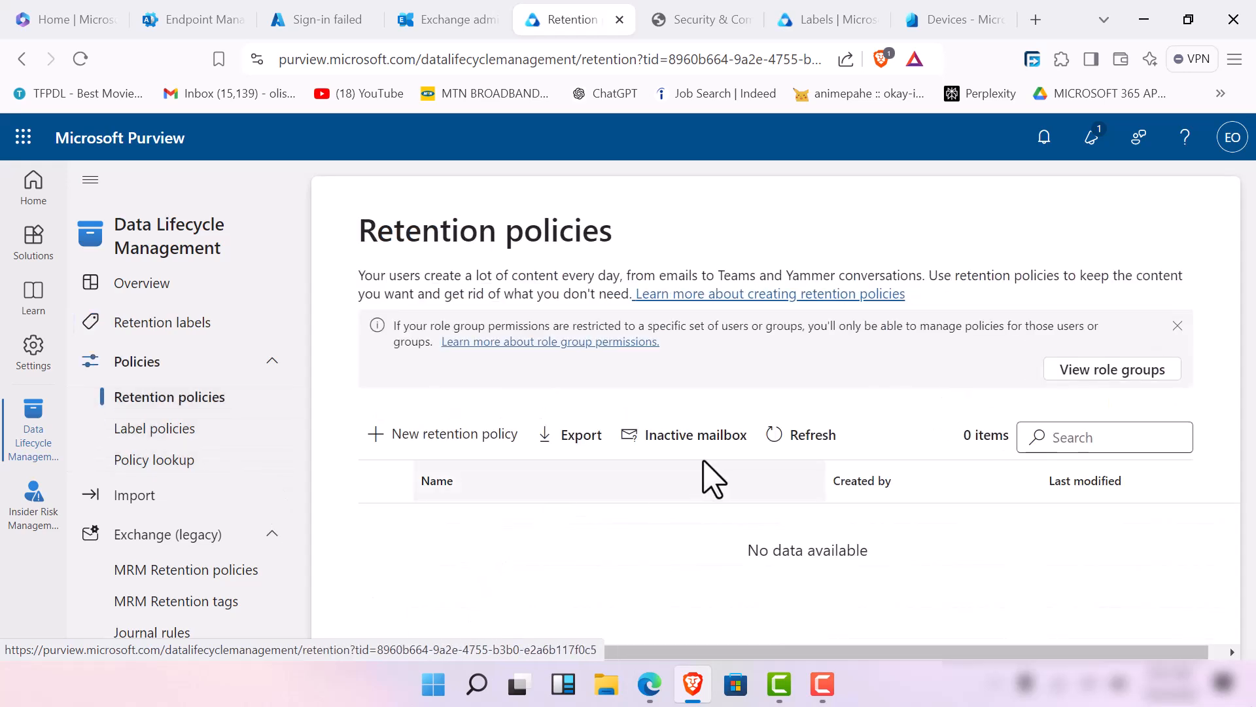
left_click(806, 437)
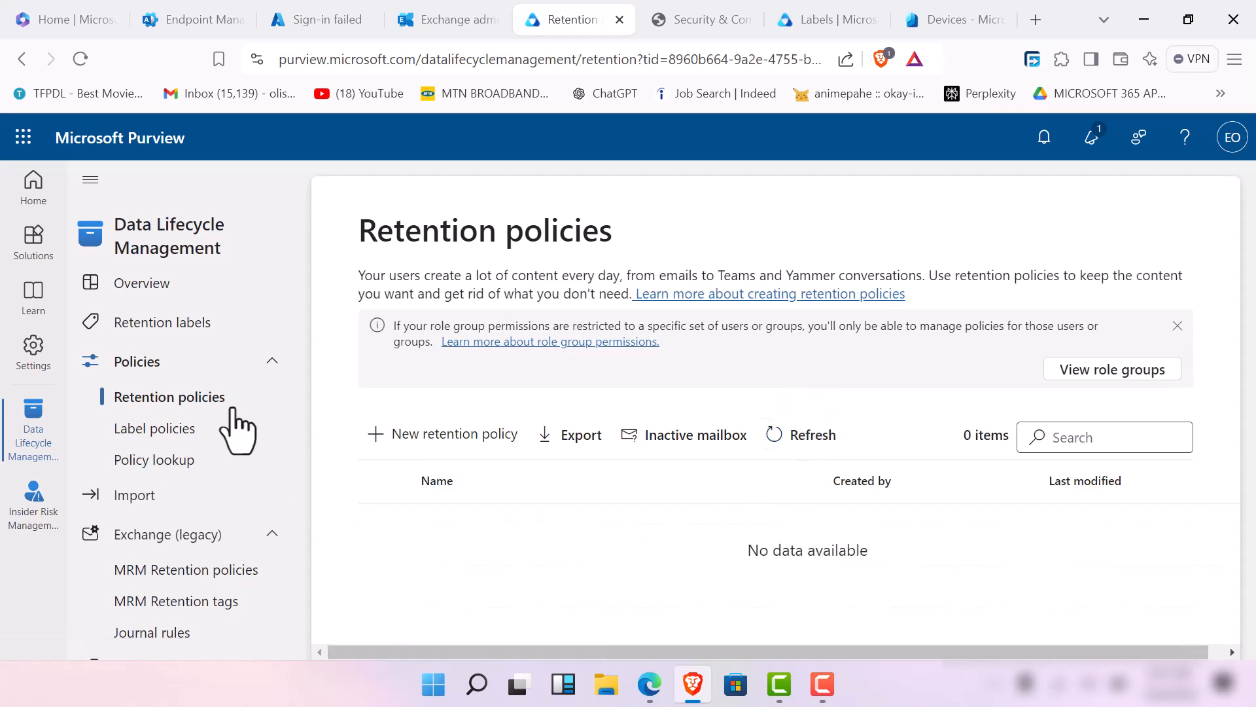
left_click(156, 331)
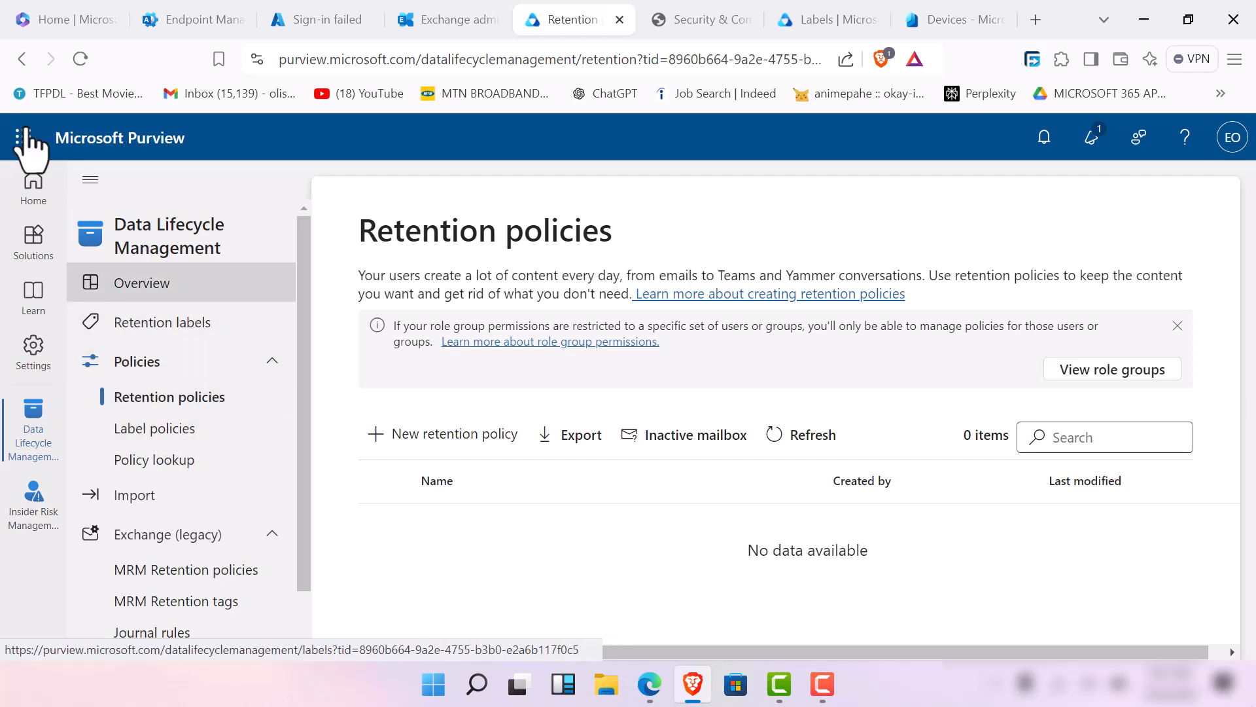
left_click(157, 435)
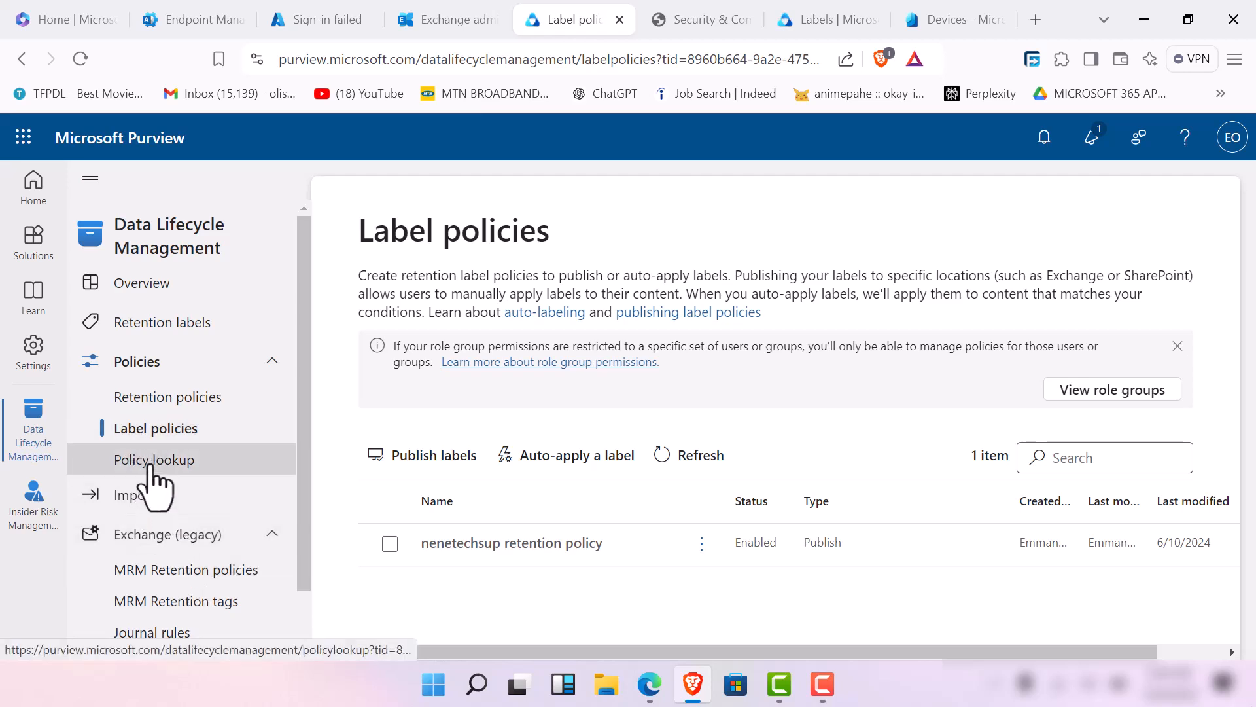
Start a new retention policy and name it "techsupremote".
left_click(213, 400)
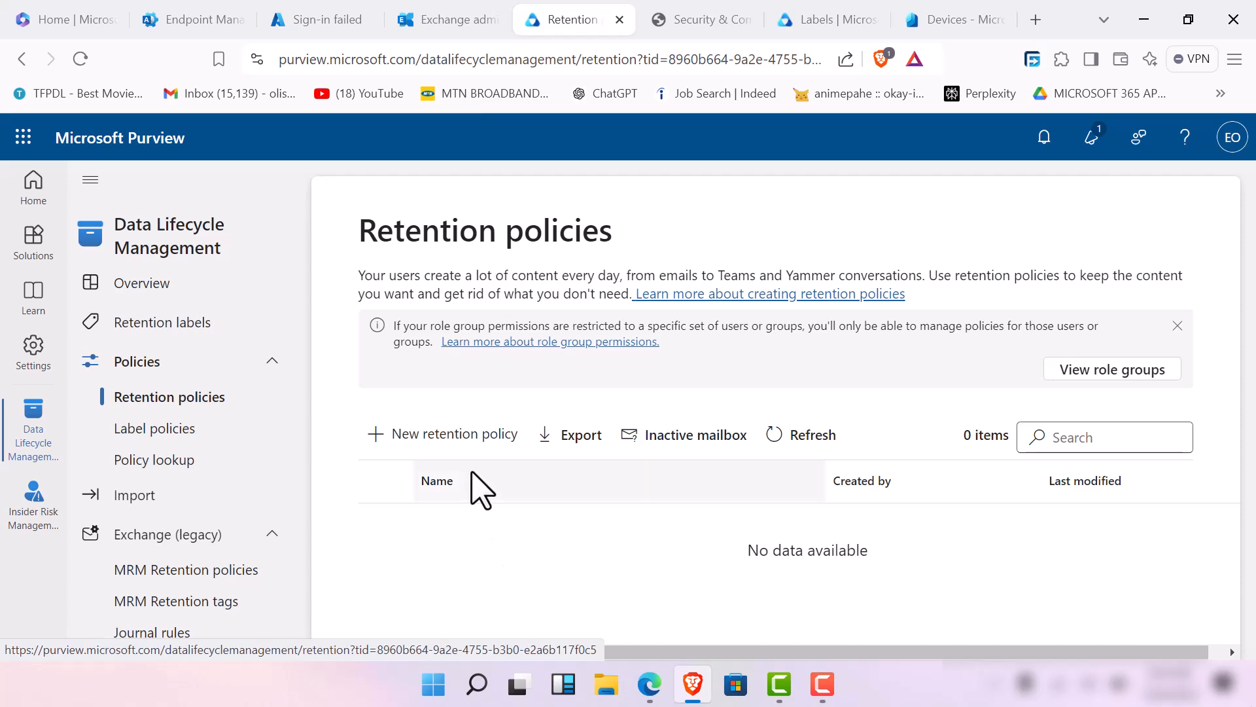
left_click(458, 436)
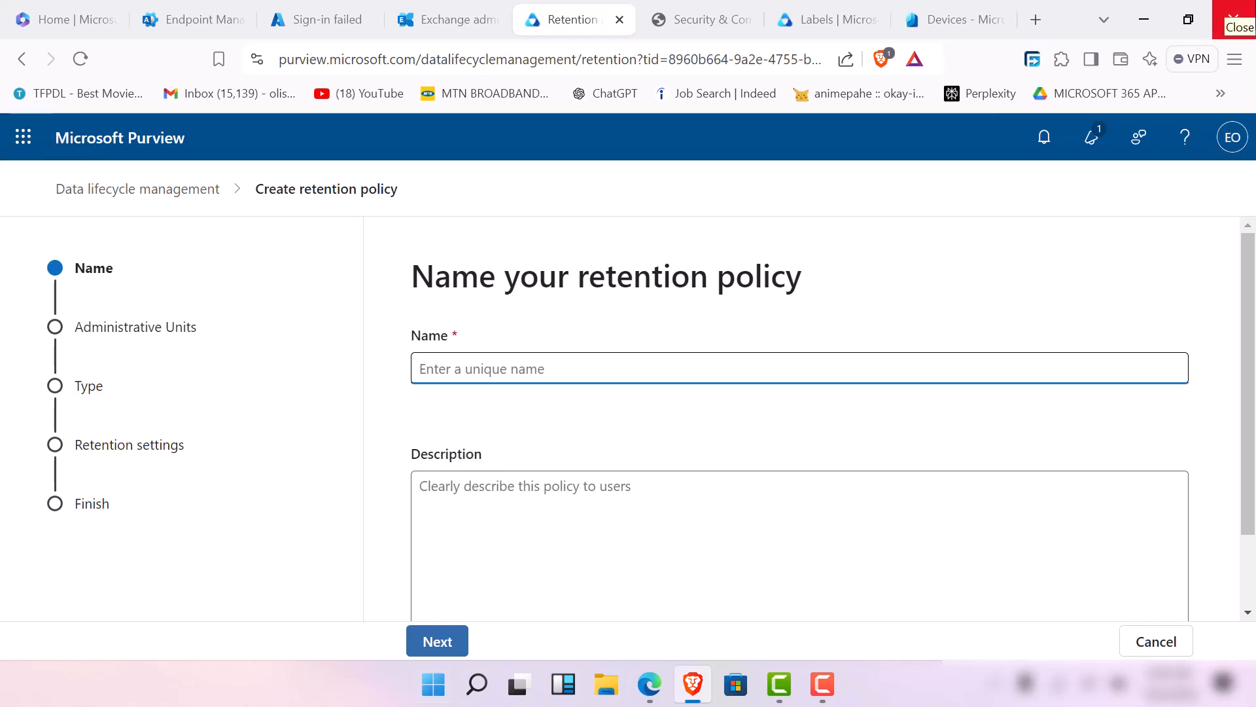
type("techsu")
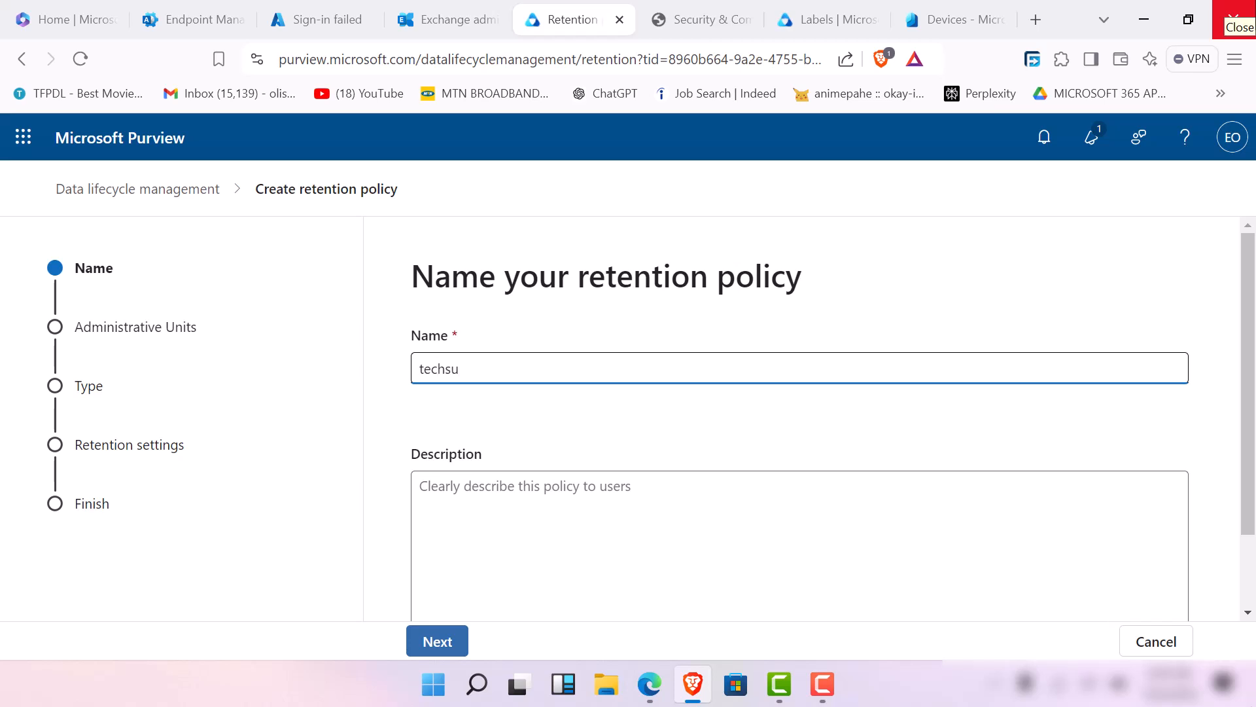
type("p client")
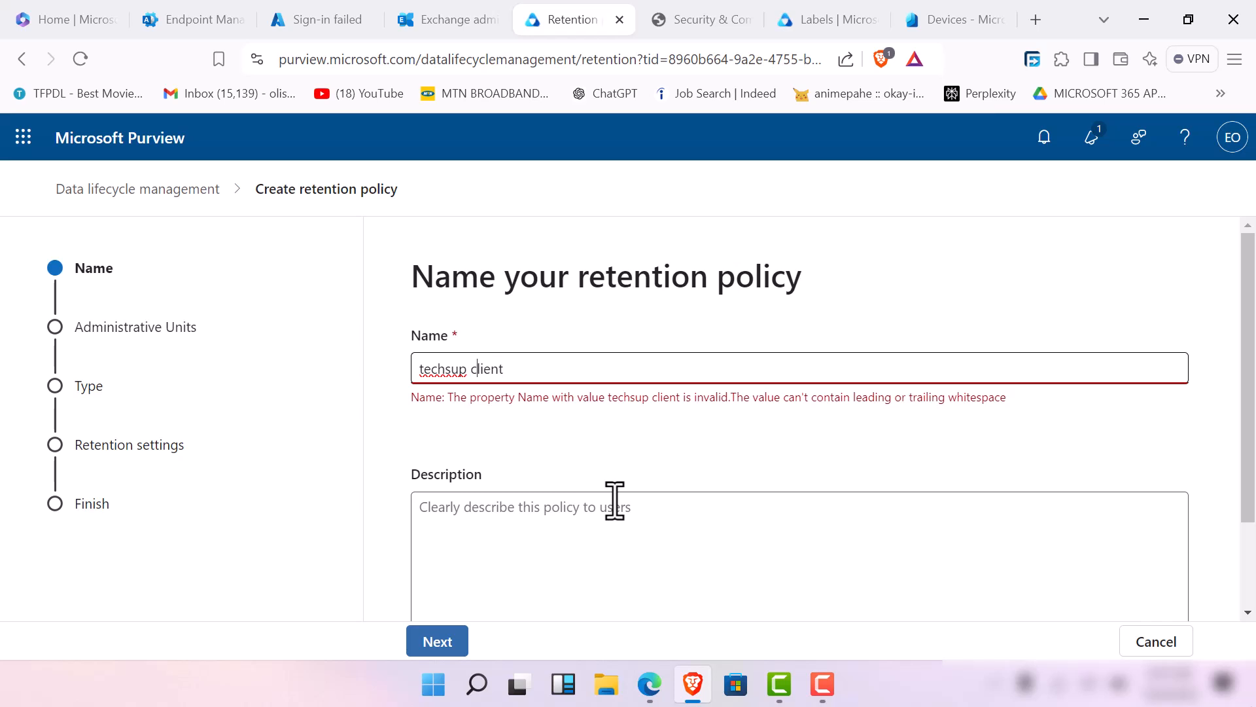
key("BackSpace")
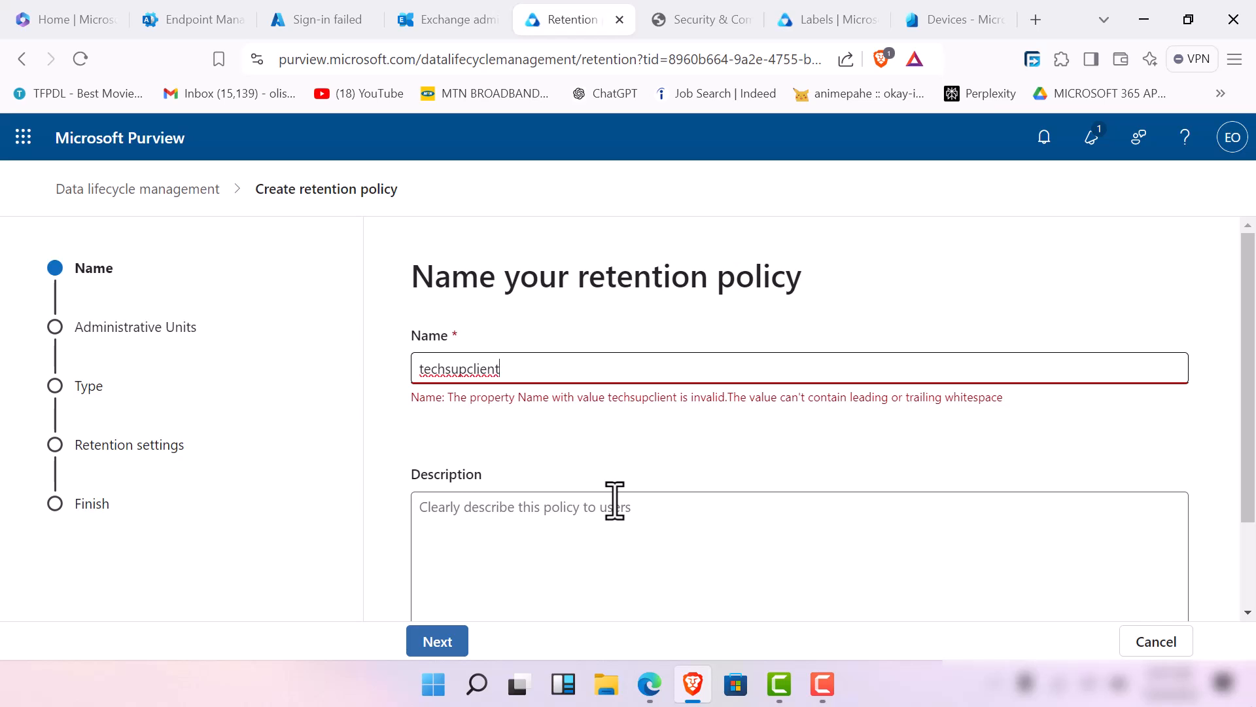
left_click(611, 510)
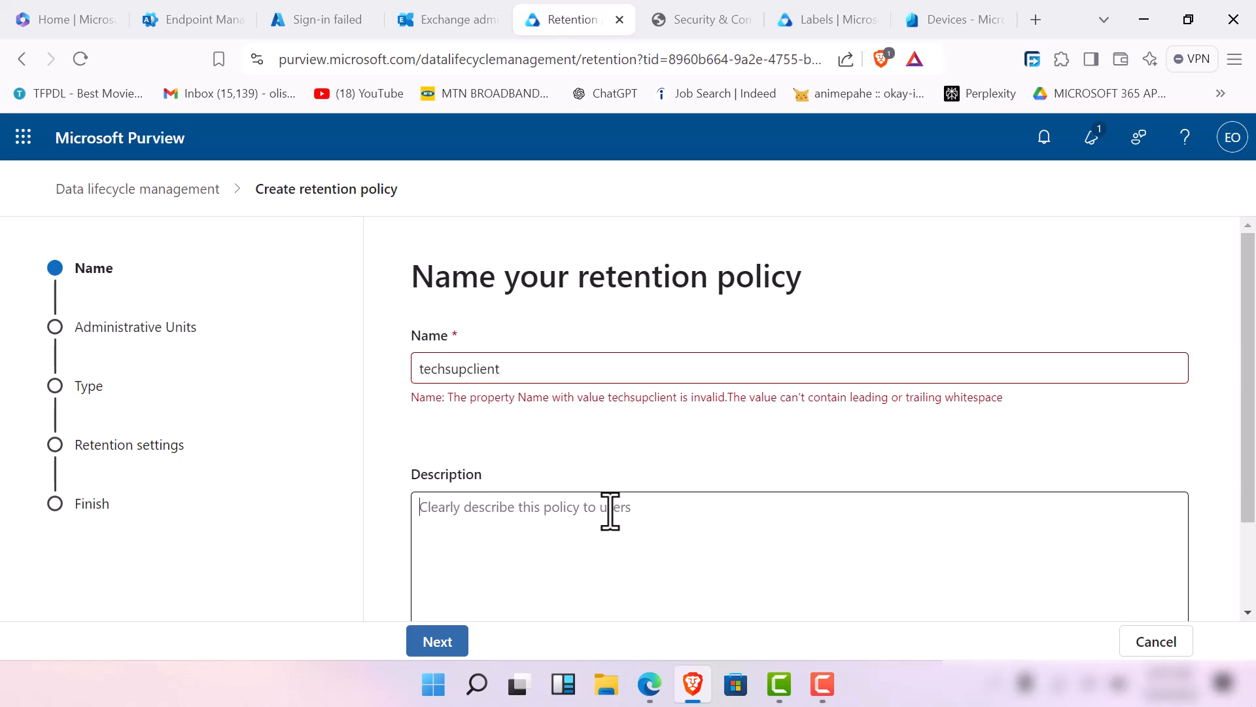
left_click(531, 369)
key("BackSpace")
key("BackSpace")
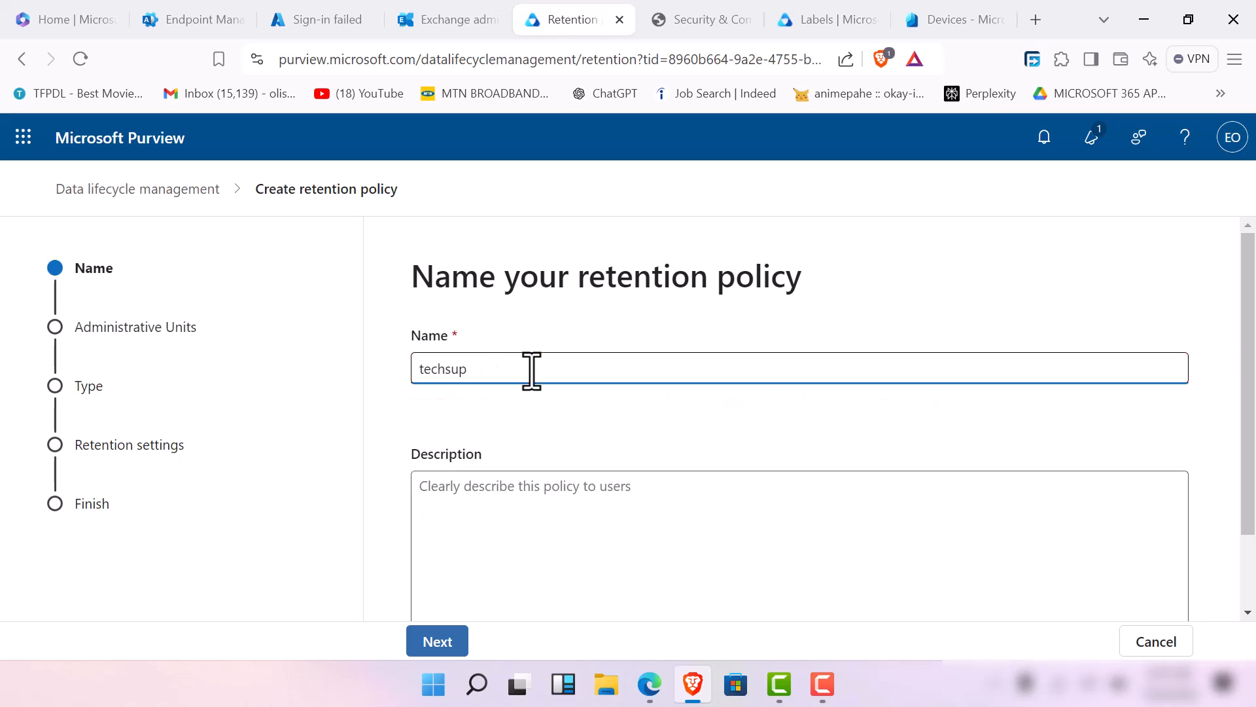
type("remote")
Begin the policy description with "this policy is for techups experts for the company users to".
left_click(496, 509)
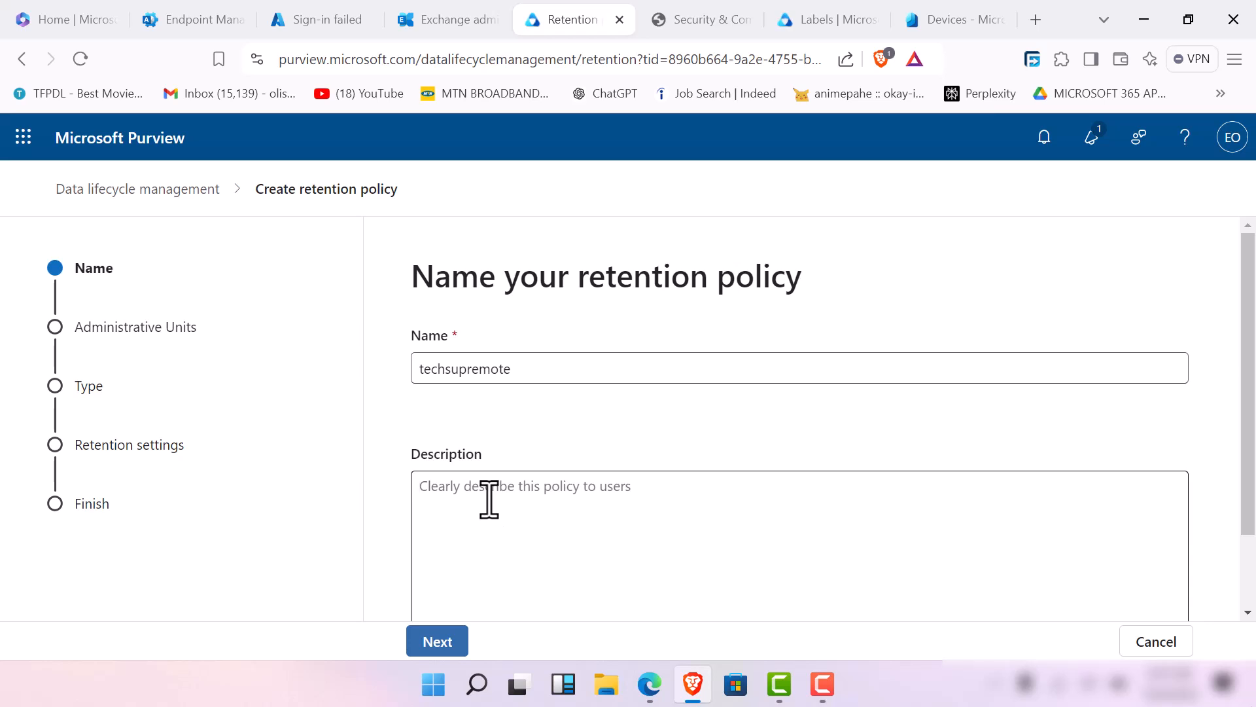
type("th")
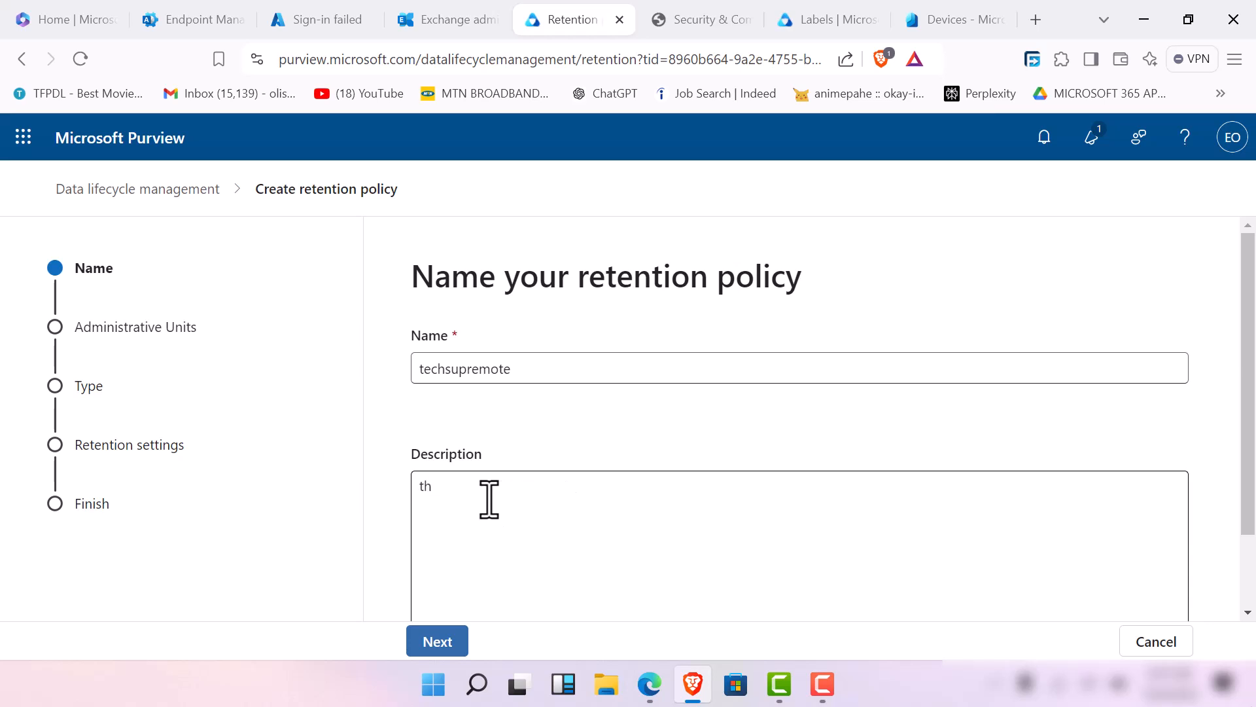
type("h")
key("BackSpace")
type("is")
key("Home")
left_click(489, 500)
type("for tevhsup")
key("BackSpace")
key("BackSpace")
key("BackSpace")
type("chups expe")
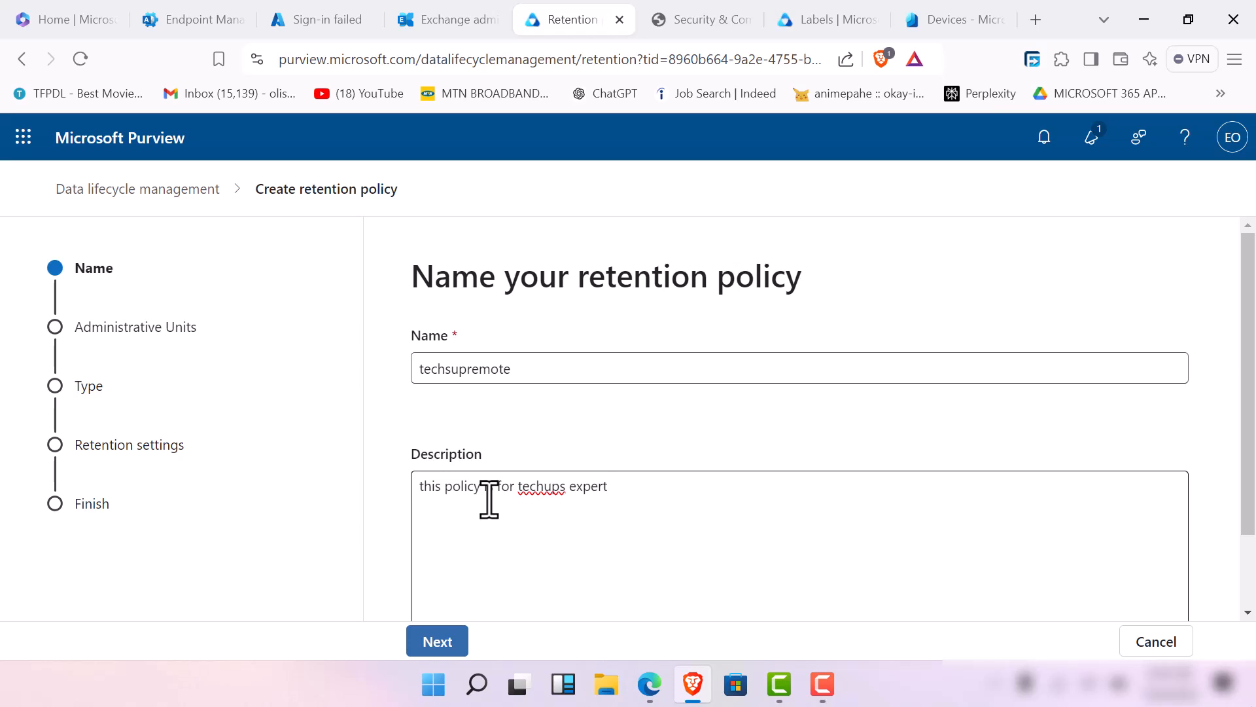
type("rts f")
type("t")
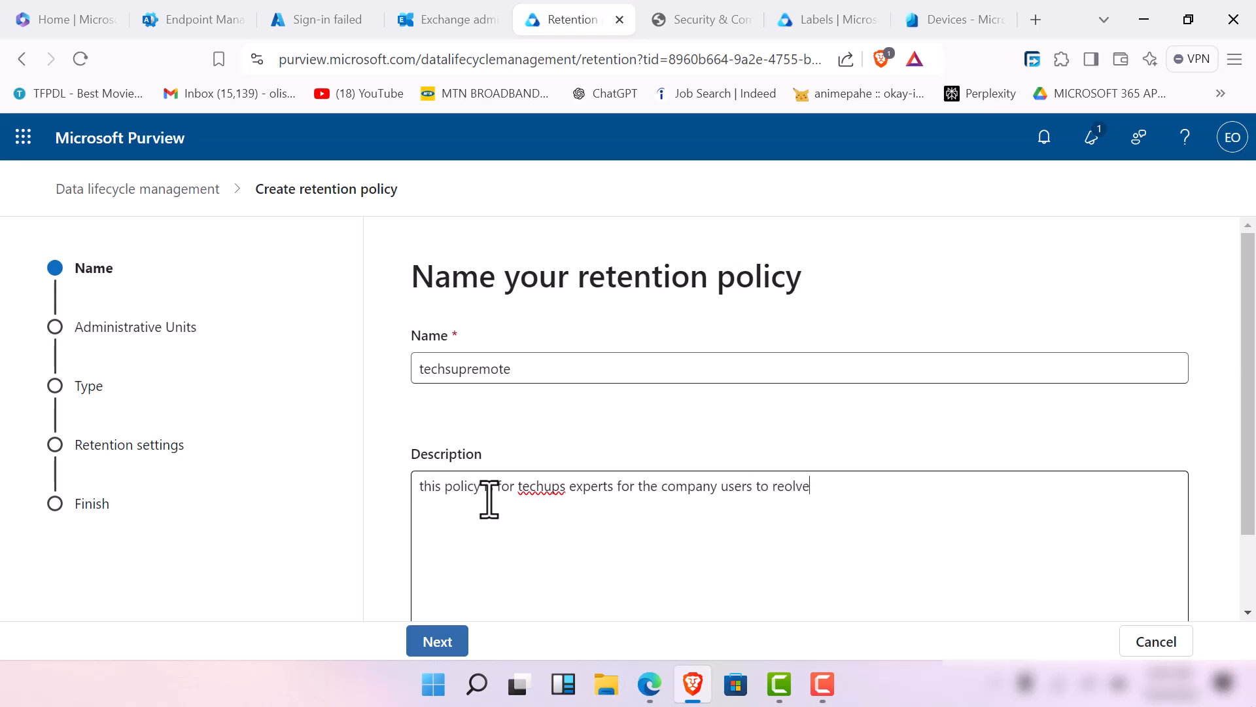
Complete the description with "resolve the yammer and teams chat in the techsup start up company in ghana and nigeria" and continue to the policy scope.
type("o resolve the yammer and teams chat ")
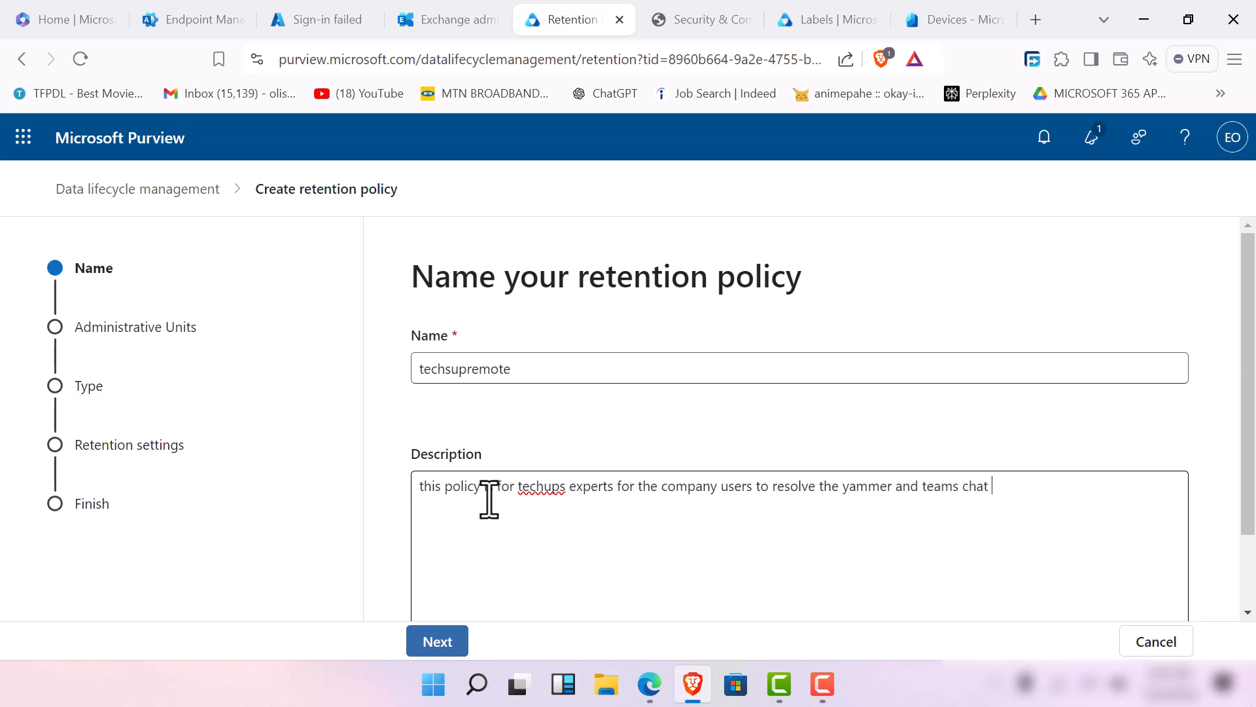
type("in the techsup start up company in ghana and niger")
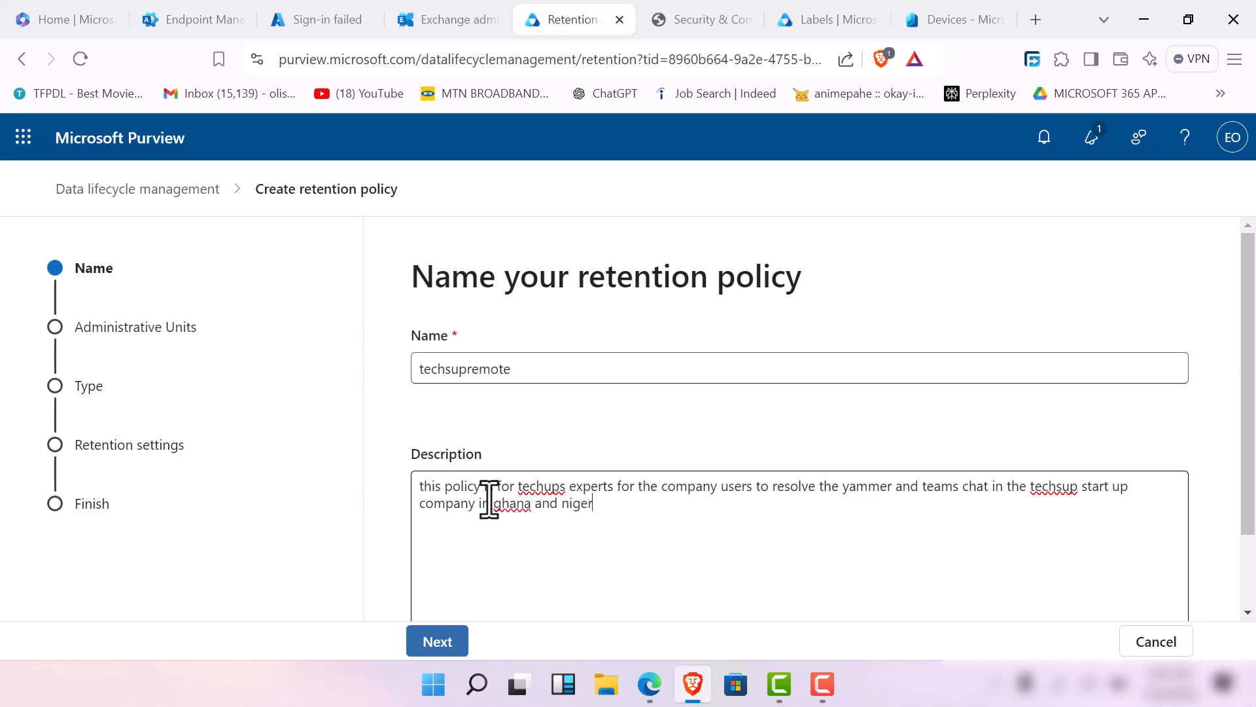
type("ia")
scroll(597, 471, "down", 2)
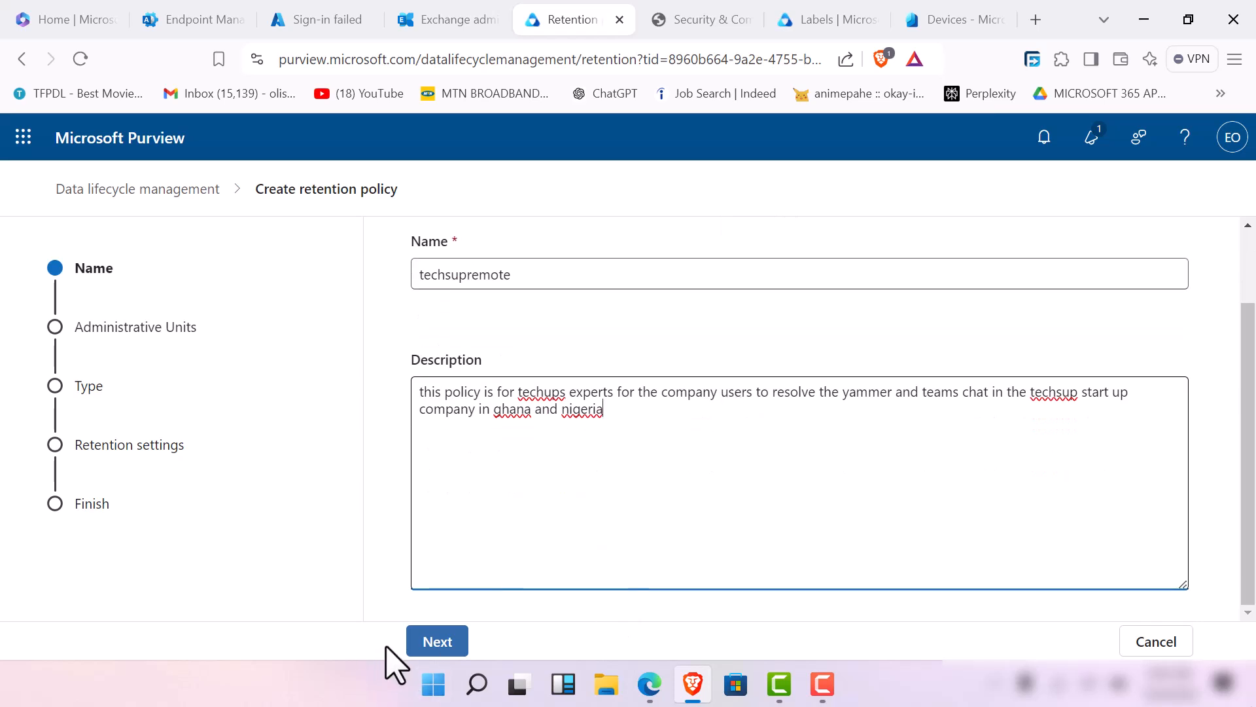
left_click(420, 649)
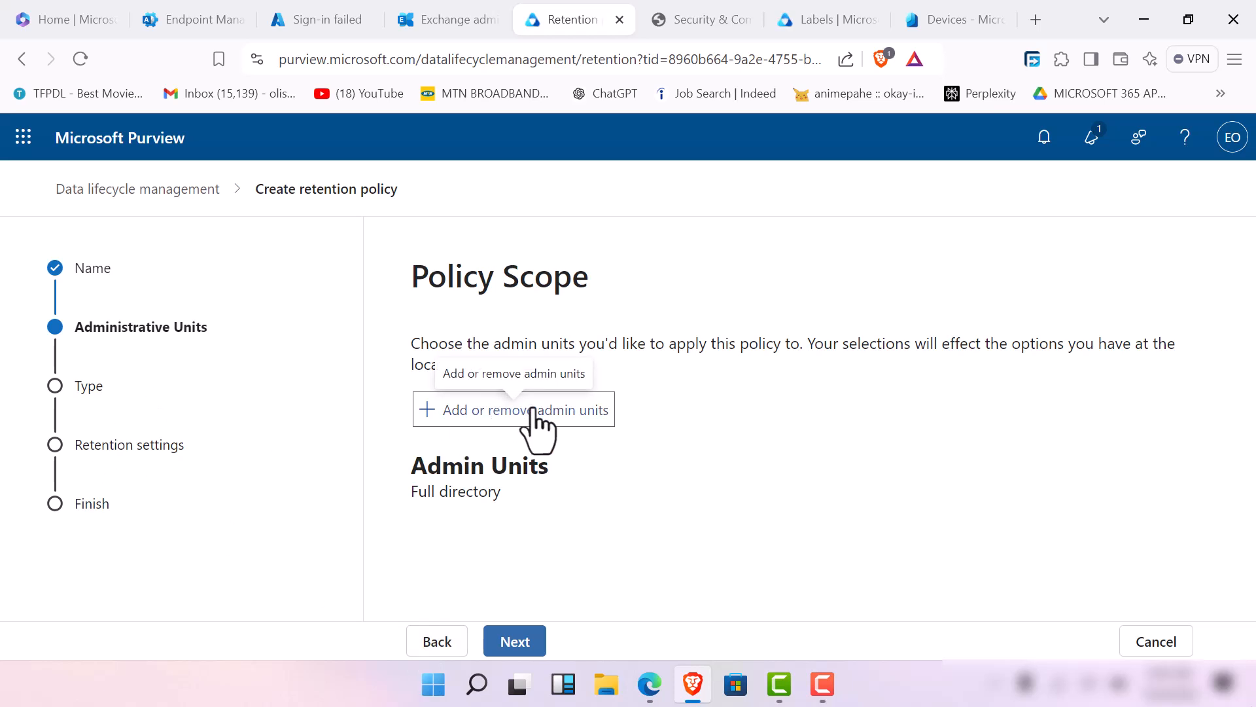
Limit the retention policy to the Regional Office admin unit and continue to the policy type.
left_click(536, 419)
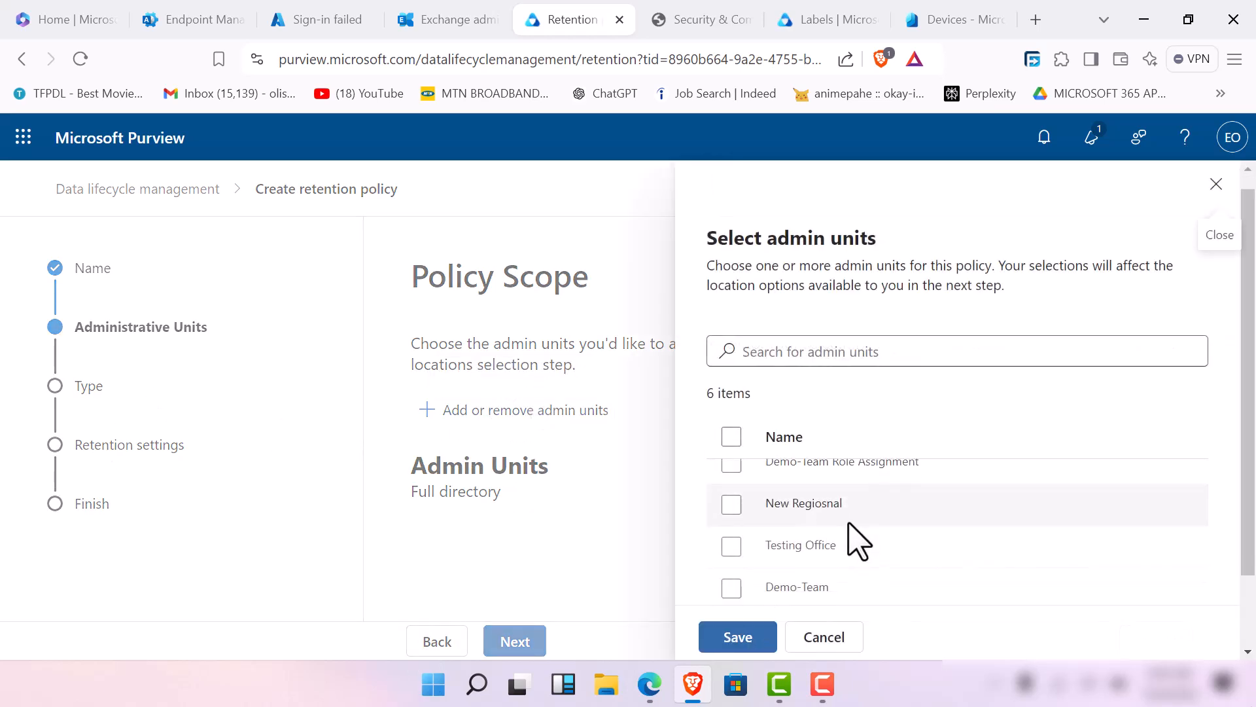
scroll(849, 524, "down", 2)
left_click(732, 582)
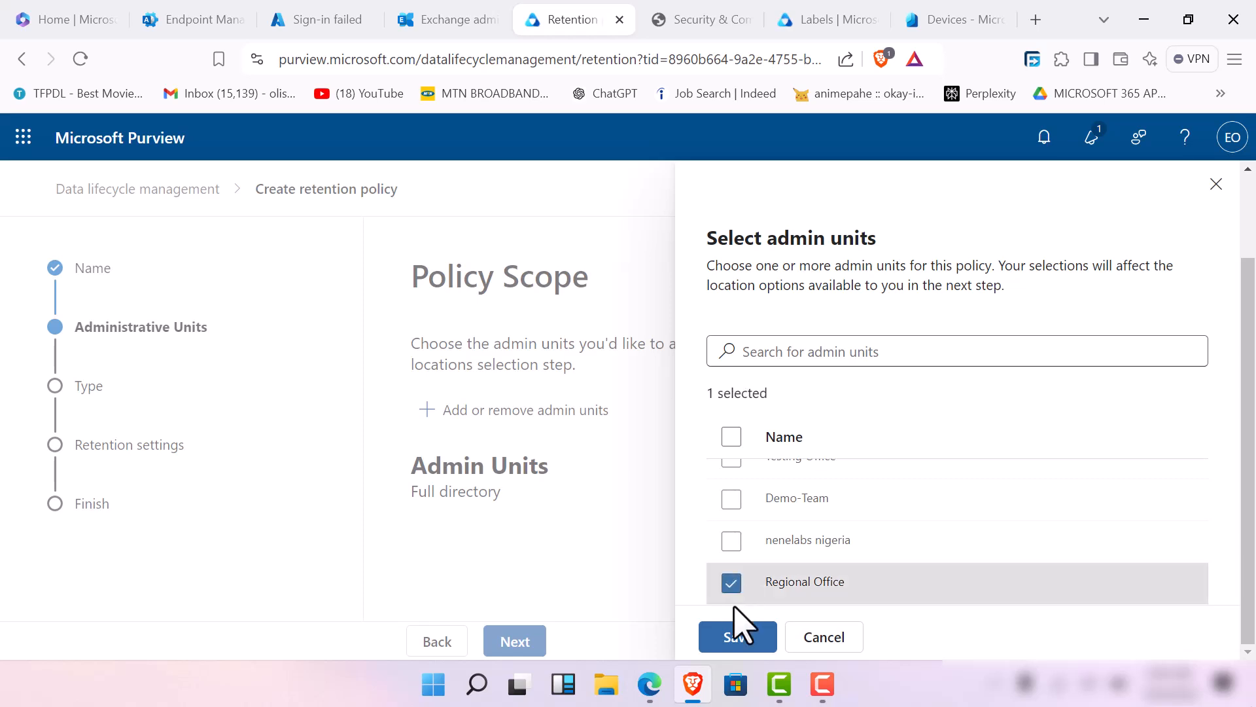
left_click(736, 638)
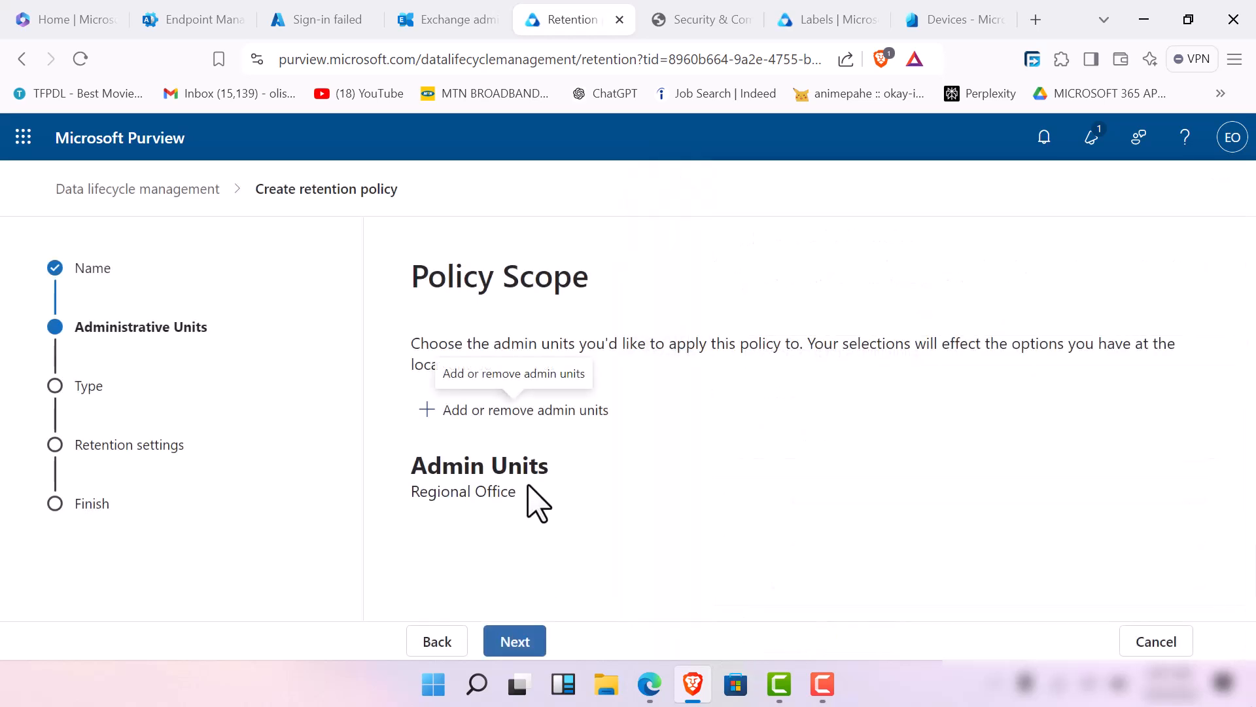
left_click(517, 641)
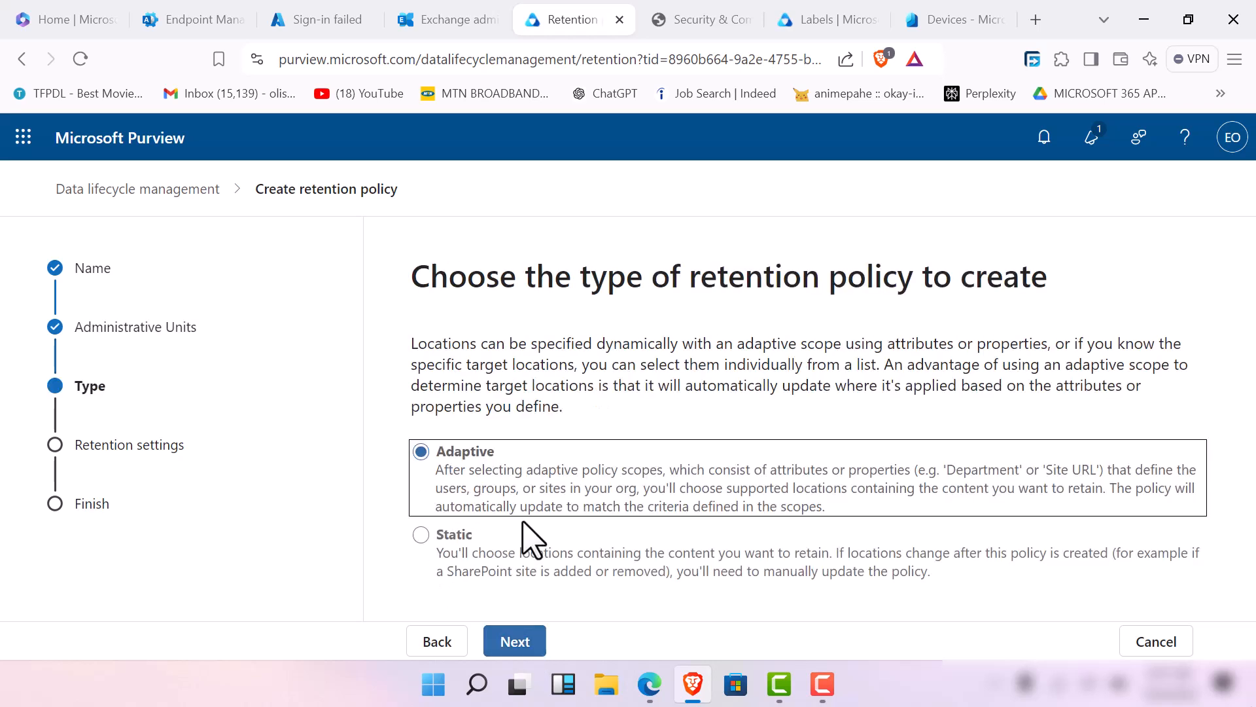
Keep the Adaptive policy type and try to find an adaptive scope to add to the retention policy.
left_click(522, 650)
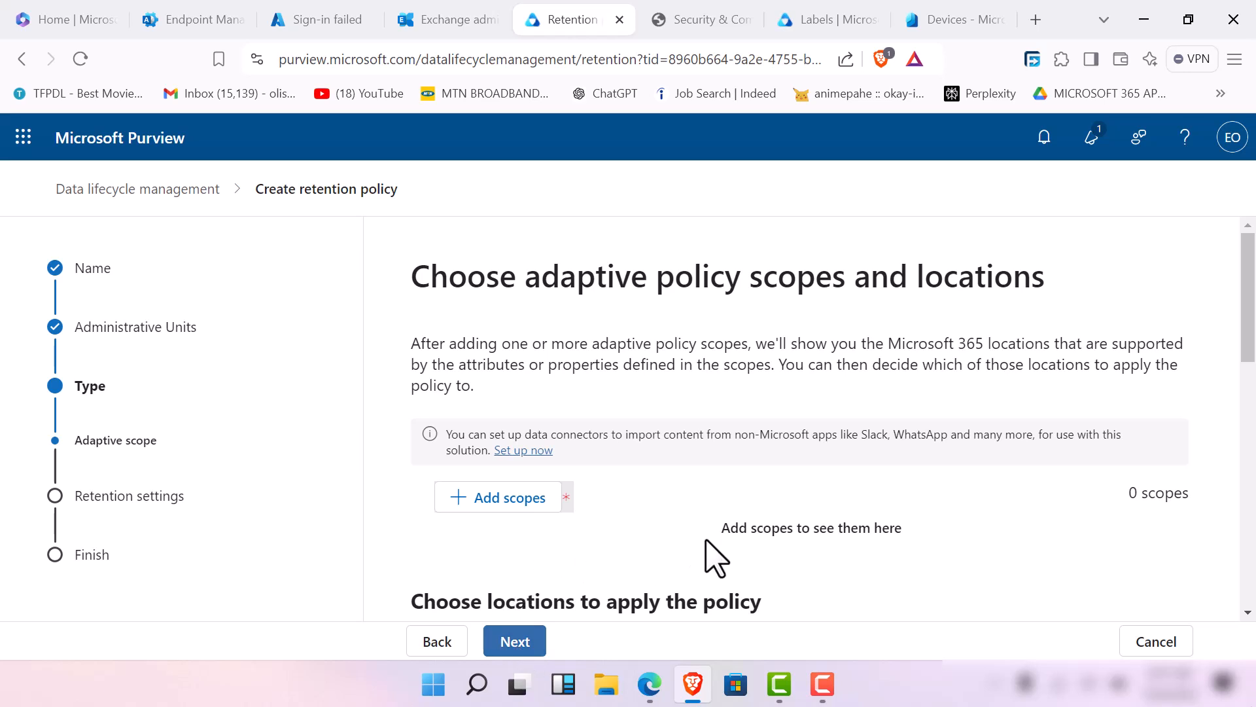
left_click(489, 502)
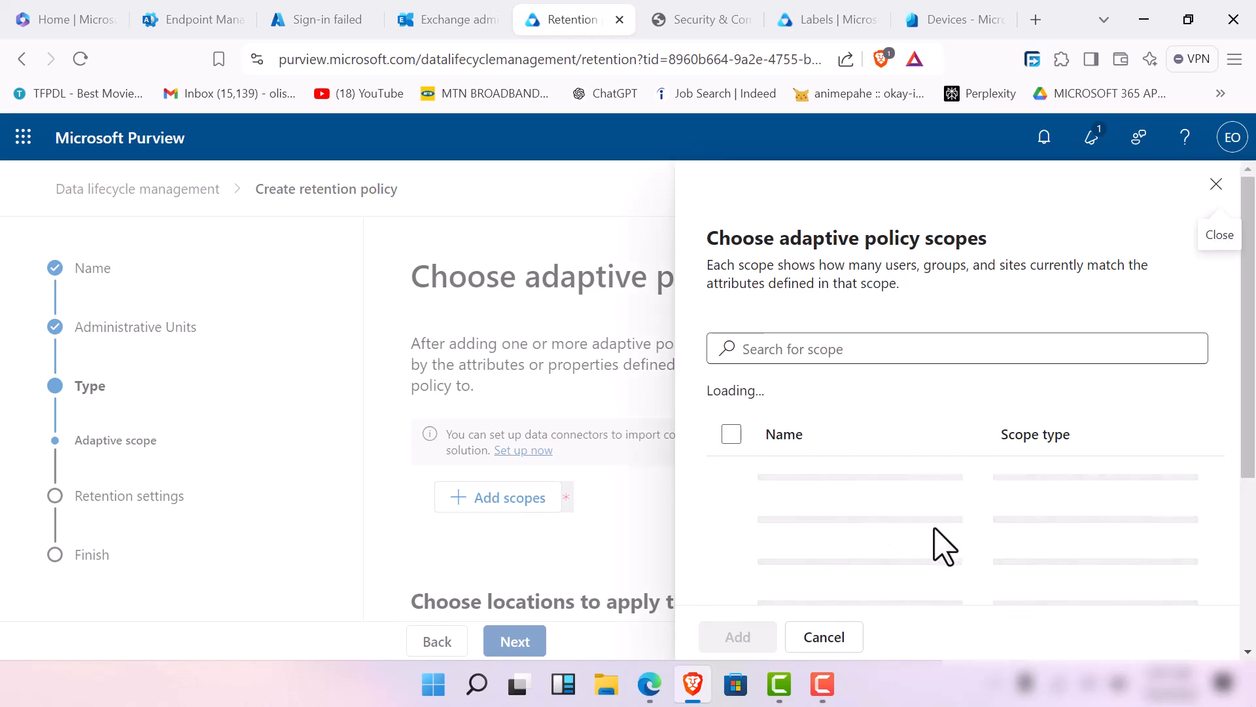
left_click(790, 354)
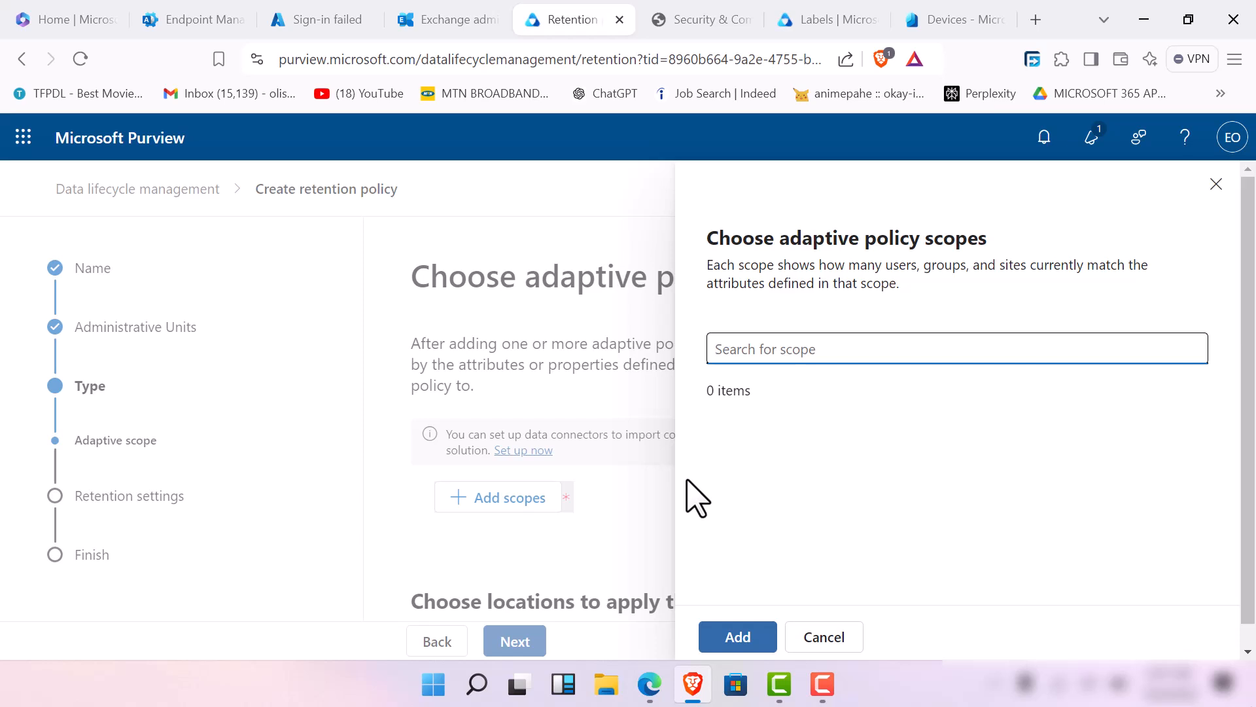
type("te")
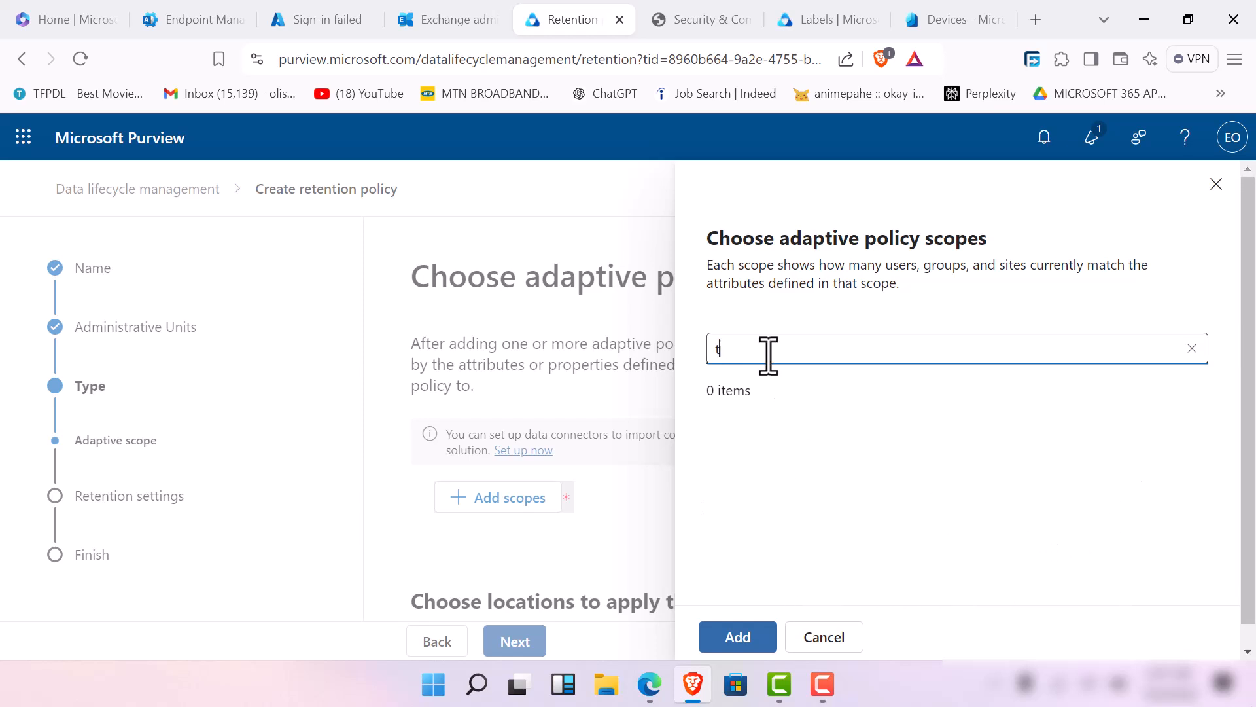
key("BackSpace")
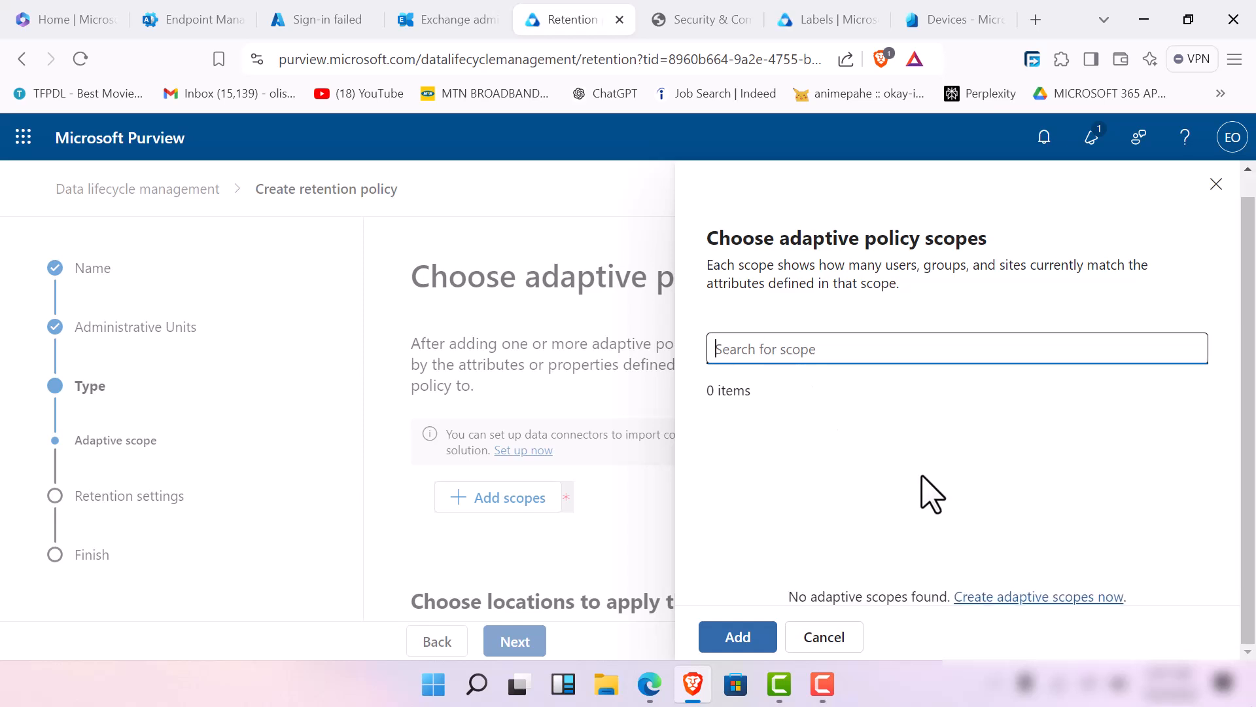
Follow the link for creating adaptive scopes, select techsup uk scope in the list, and go back to the retention policies.
left_click(1045, 599)
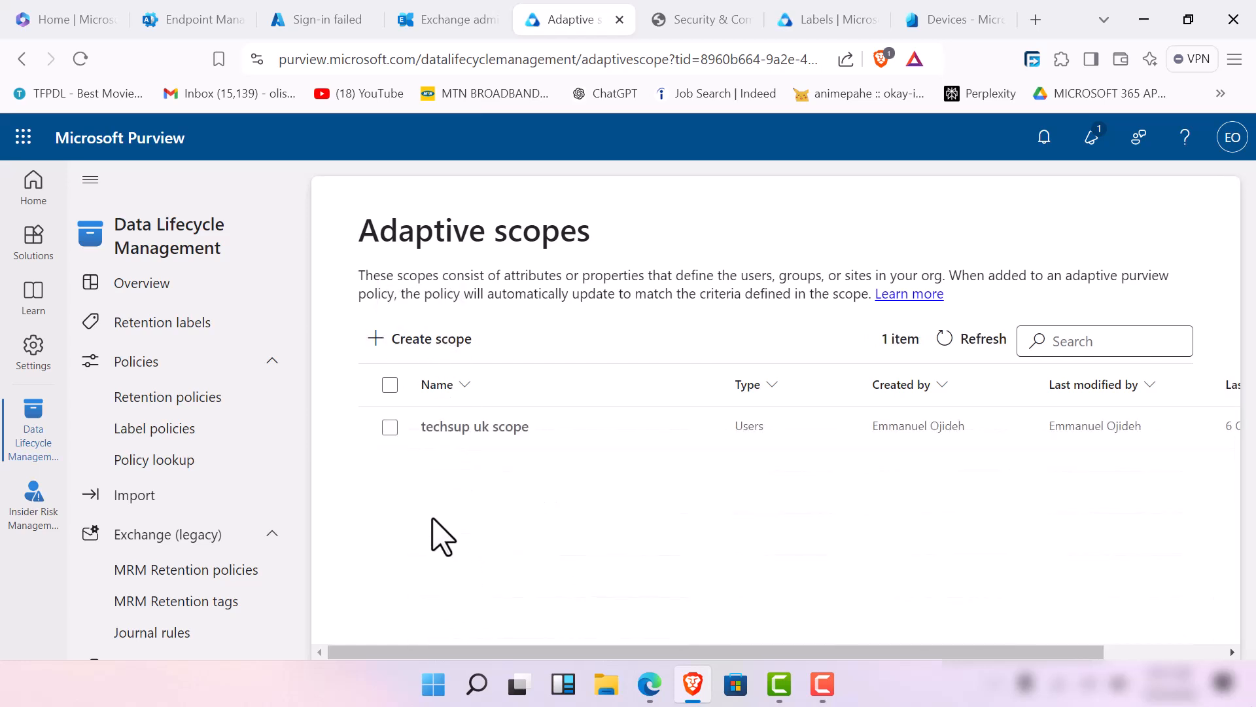
left_click(391, 428)
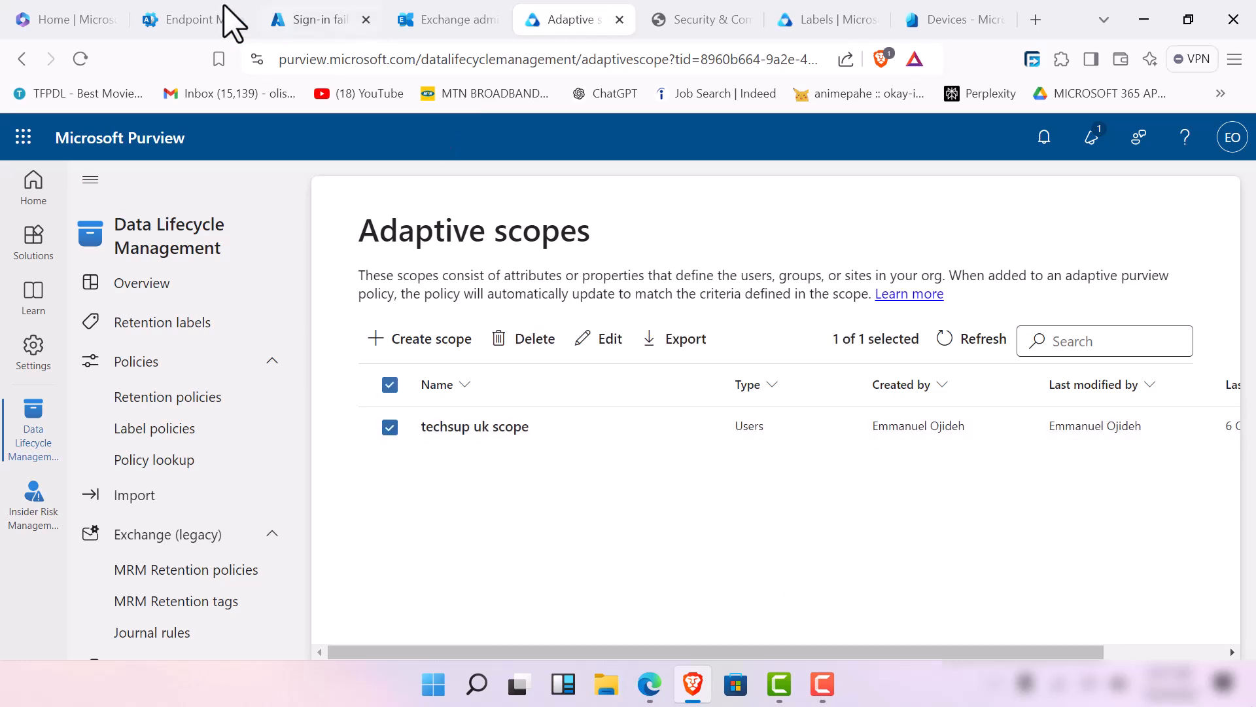
left_click(22, 58)
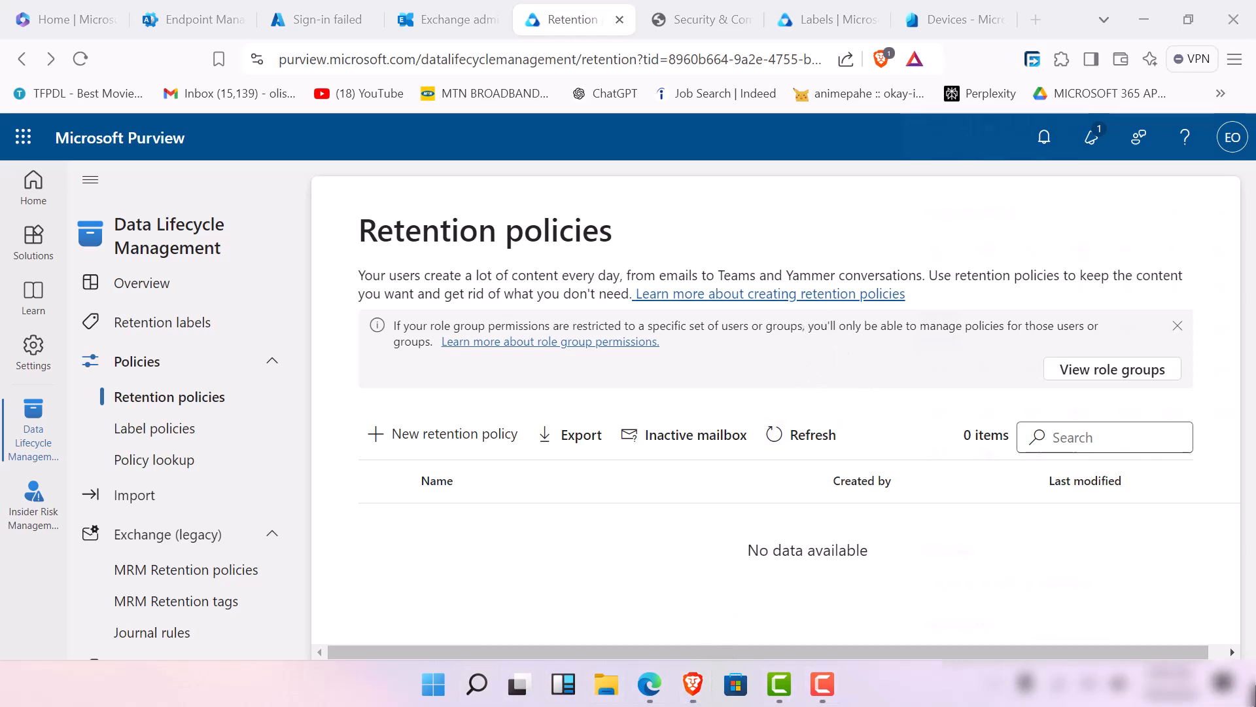
left_click(1178, 683)
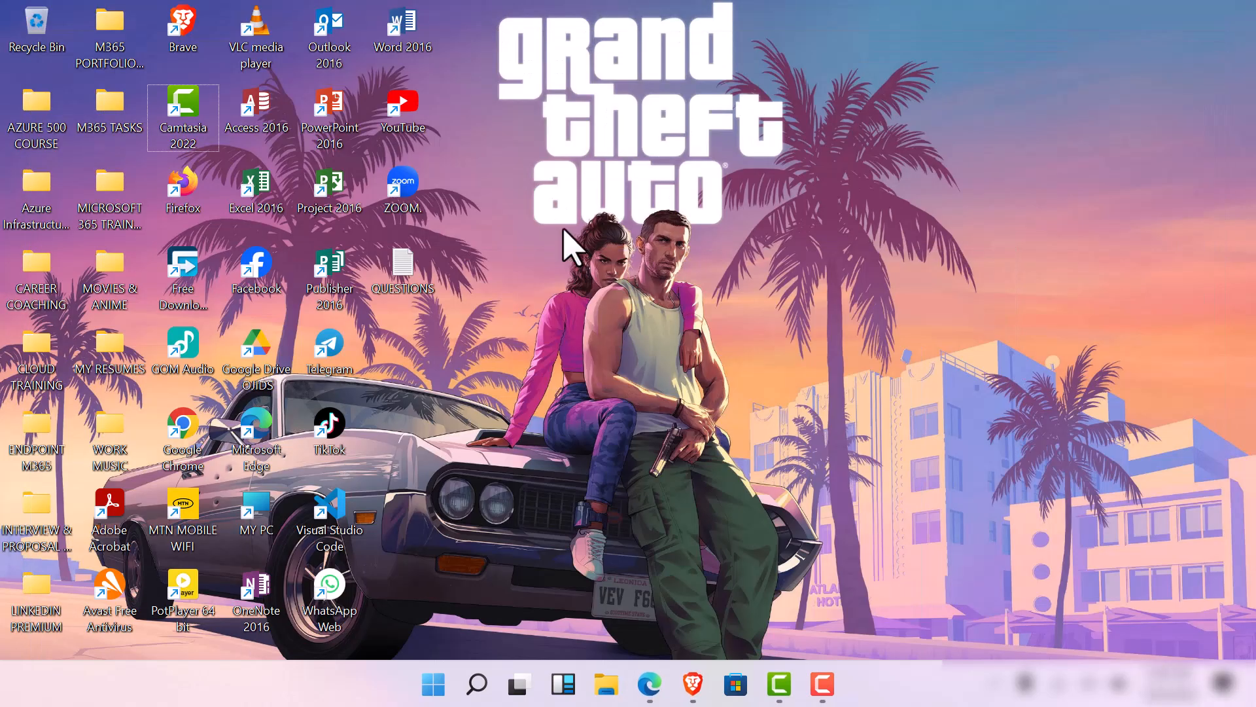
right_click(531, 323)
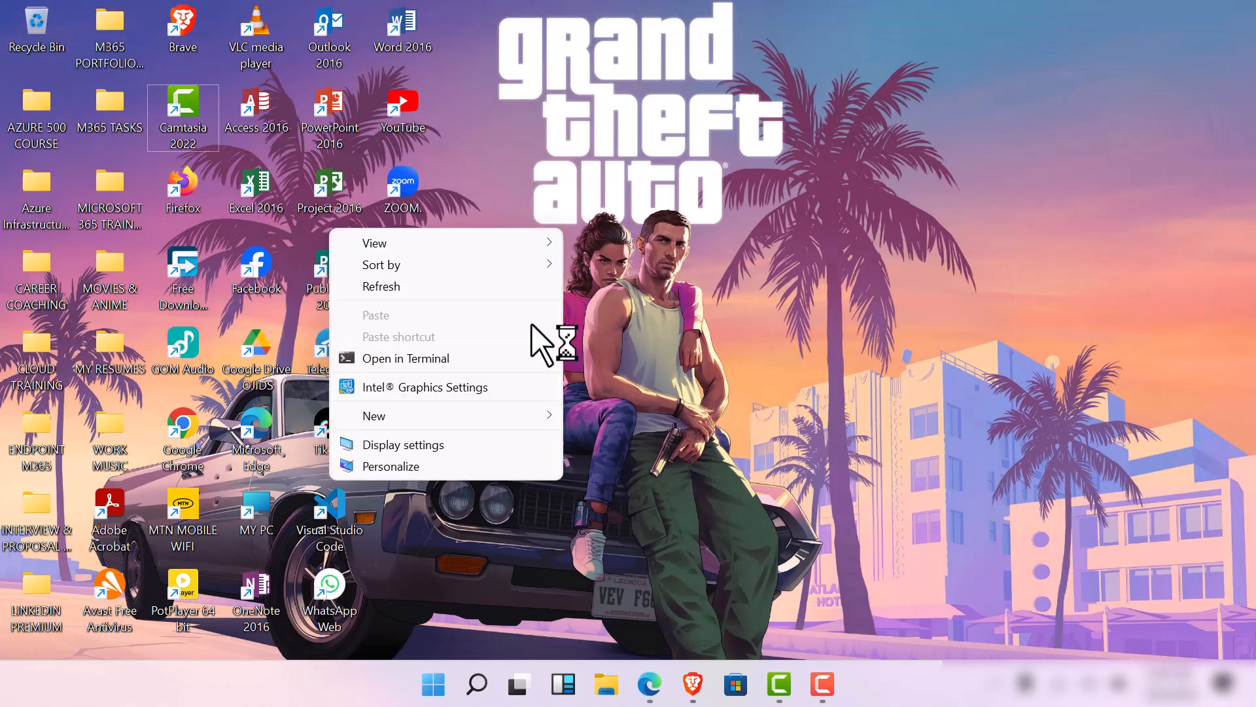
left_click(503, 286)
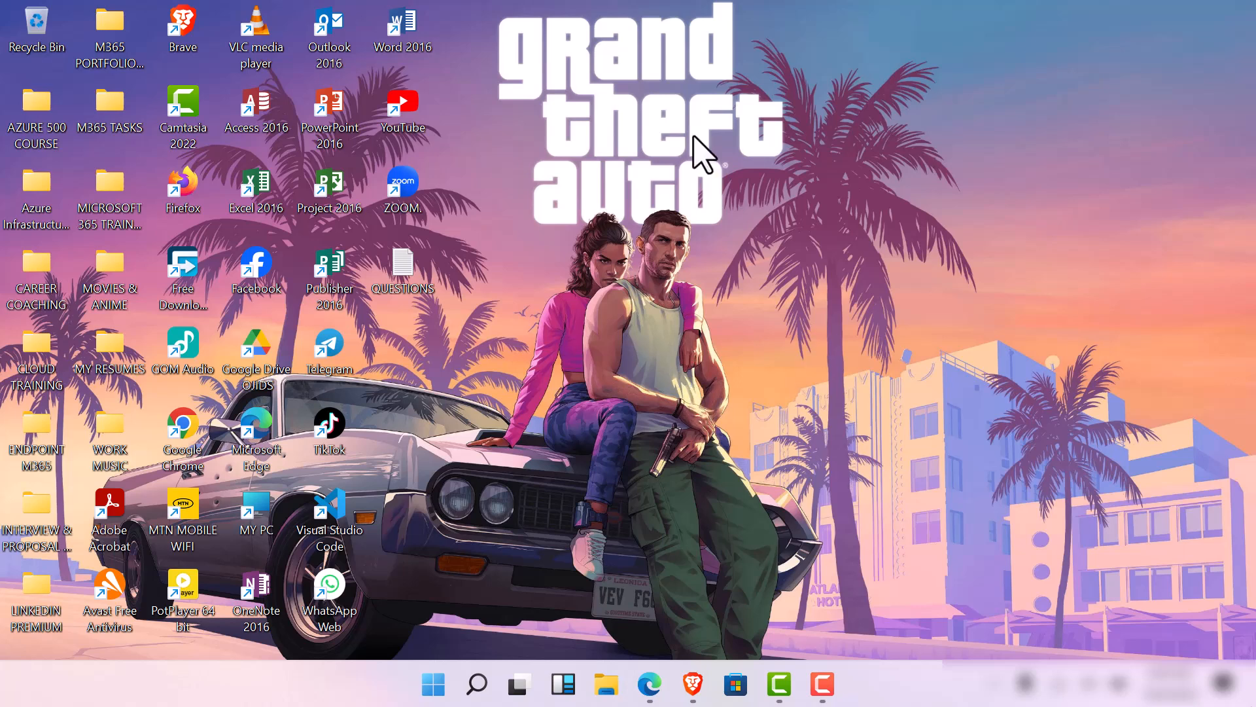
right_click(542, 138)
left_click(514, 192)
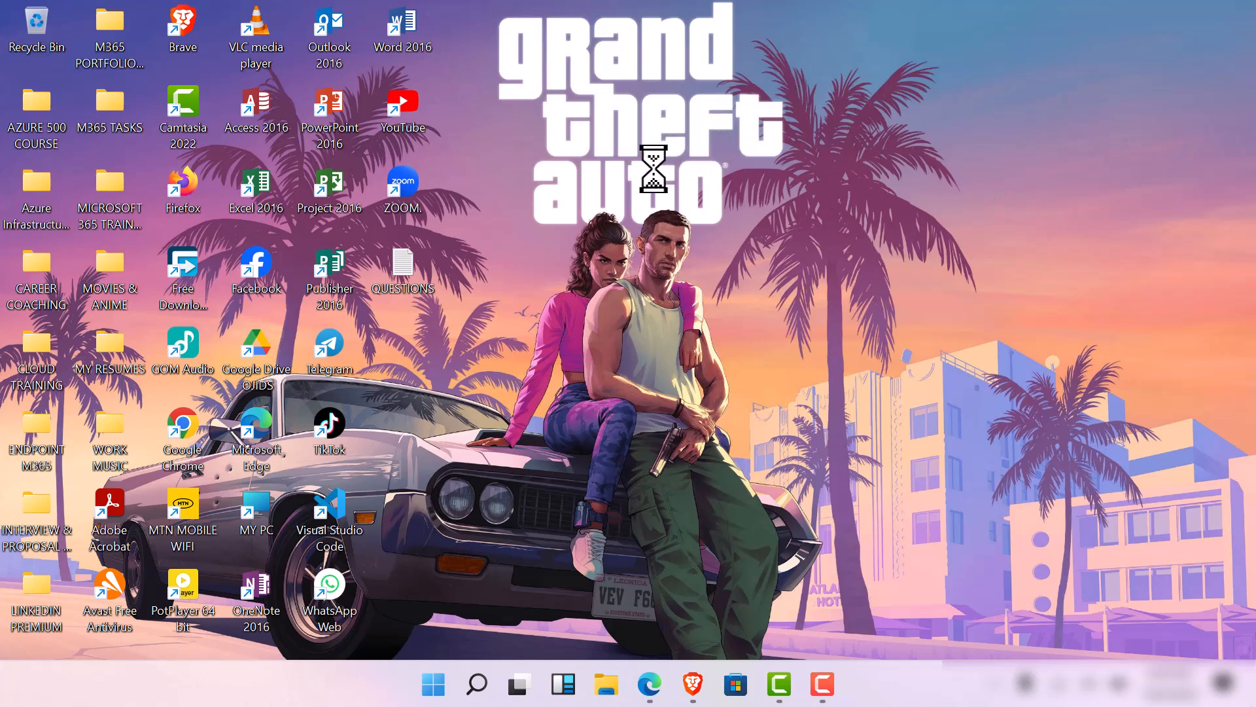
right_click(539, 68)
left_click(638, 124)
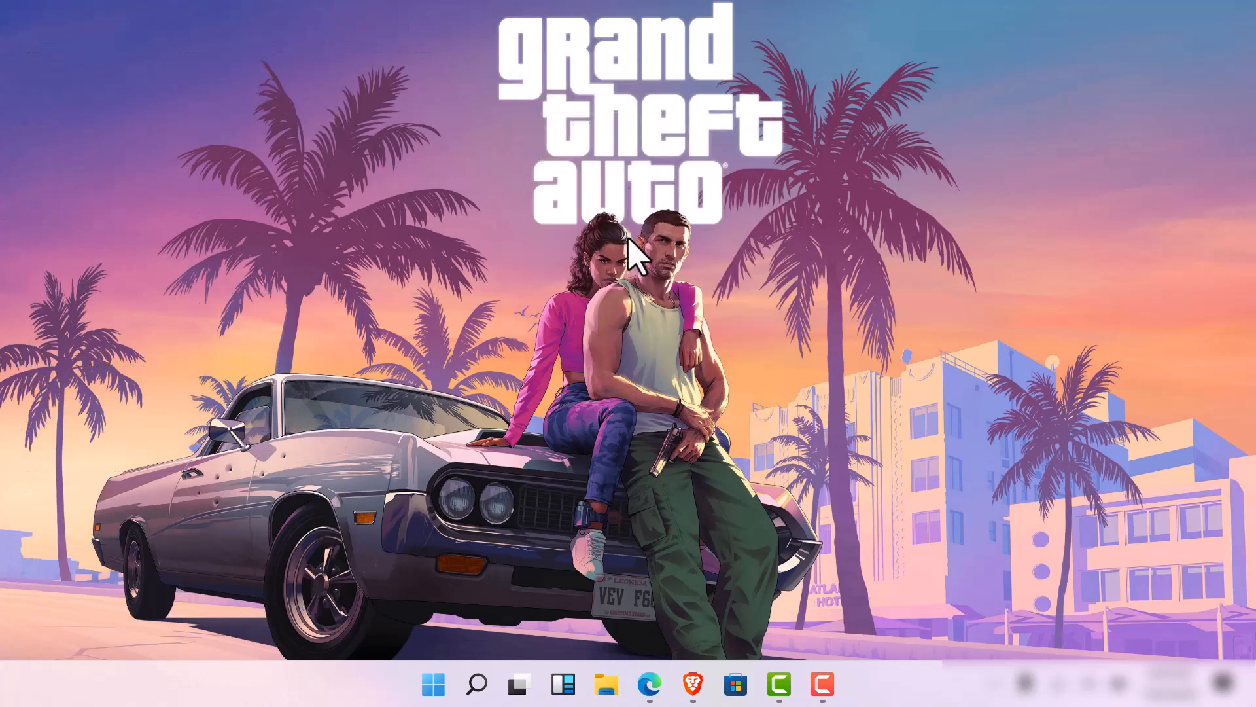
left_click(825, 688)
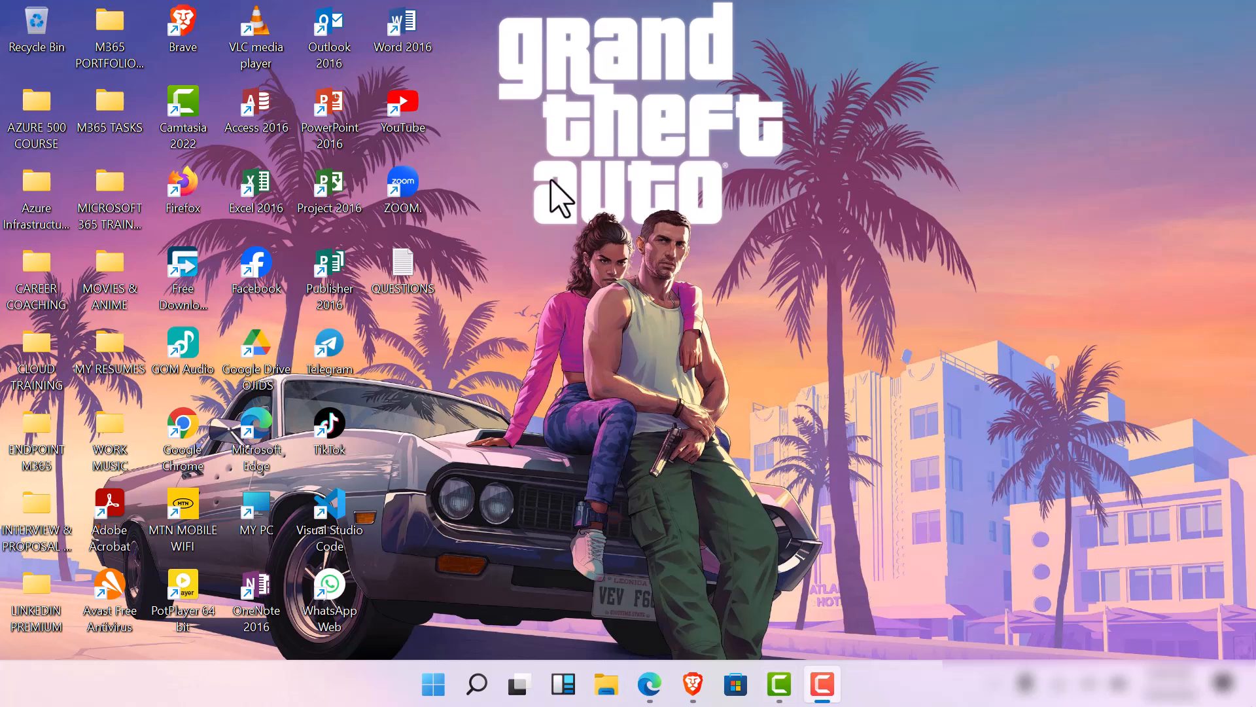
left_click(300, 94)
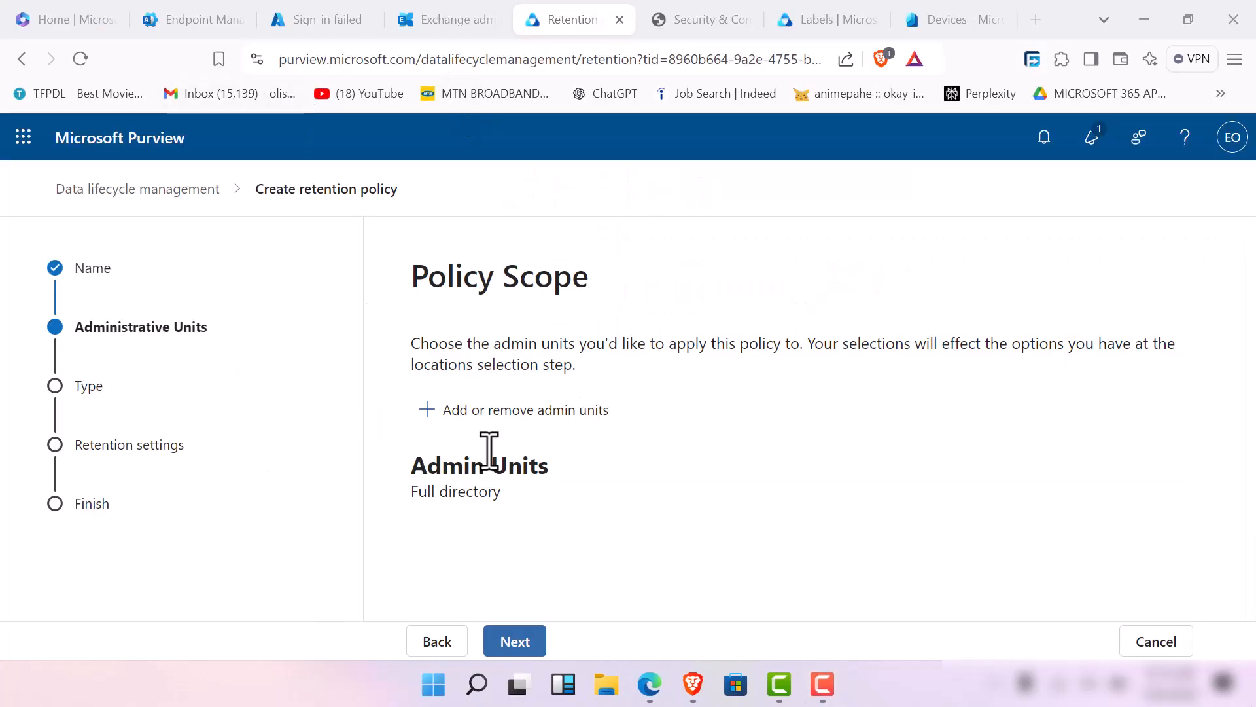
Limit the retention policy to the nenelabs nigeria and Regional Office admin units and continue to the policy type.
left_click(481, 417)
left_click(482, 418)
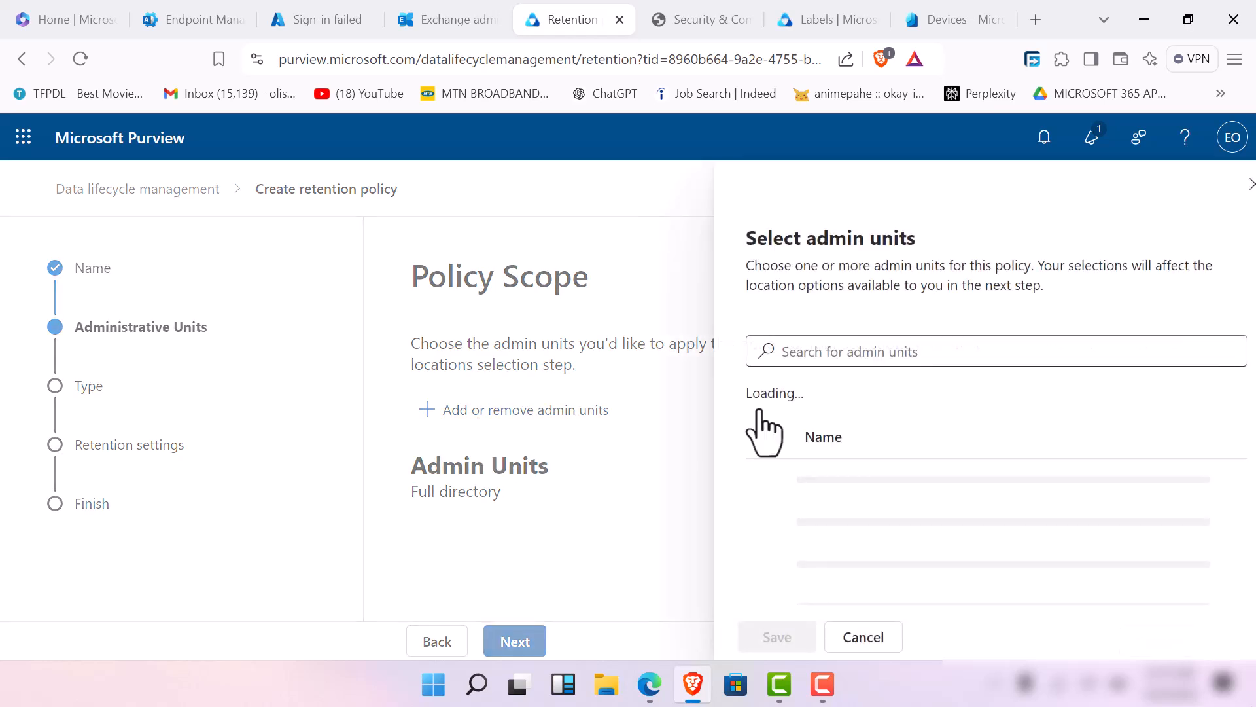
scroll(818, 544, "down", 3)
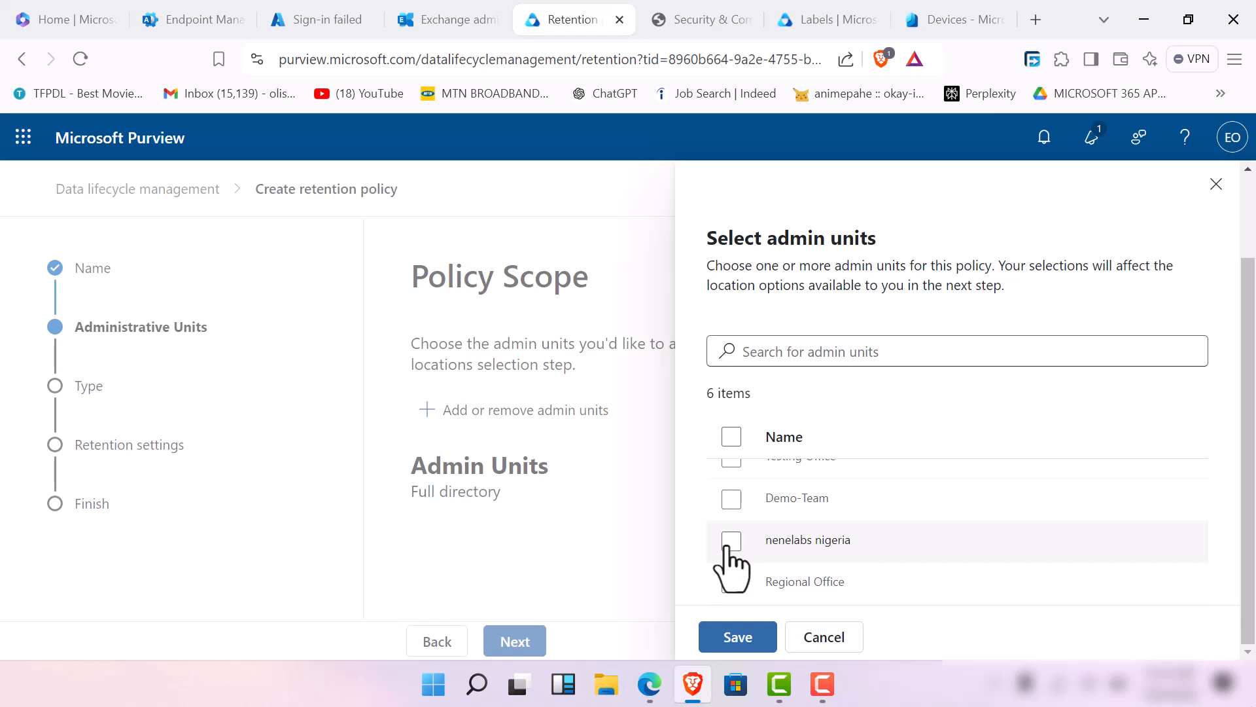
left_click(728, 547)
left_click(732, 583)
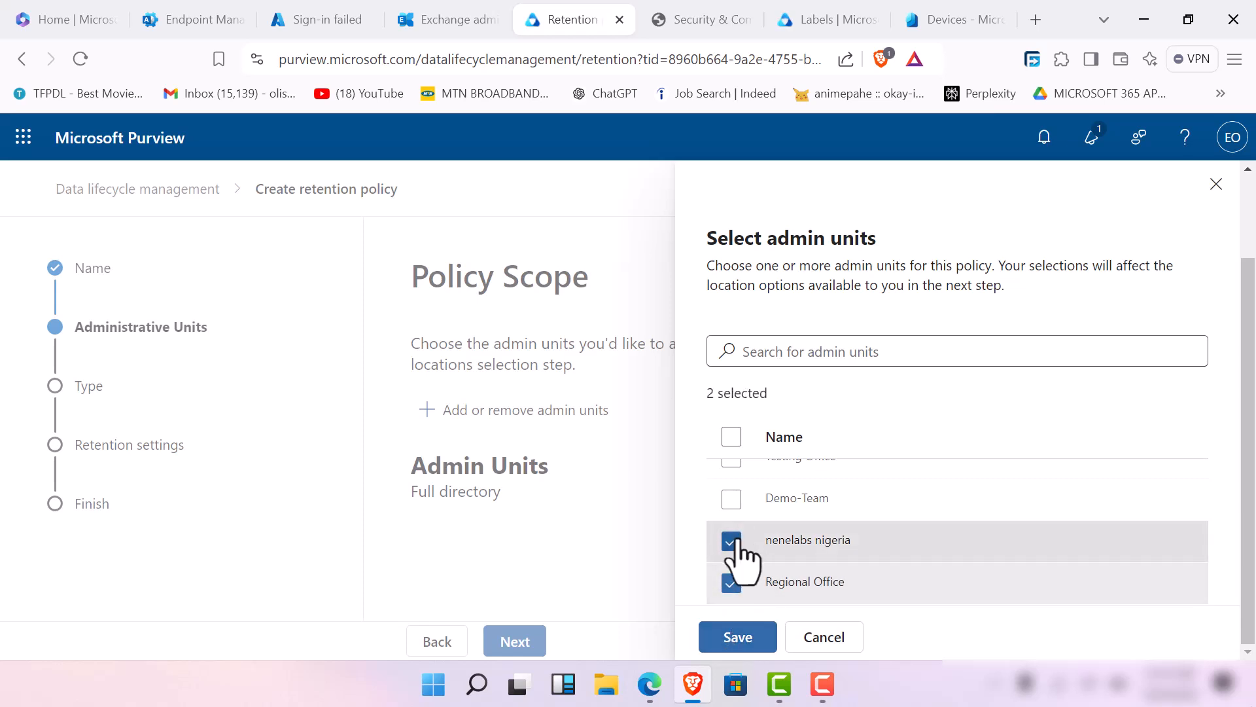
left_click(732, 644)
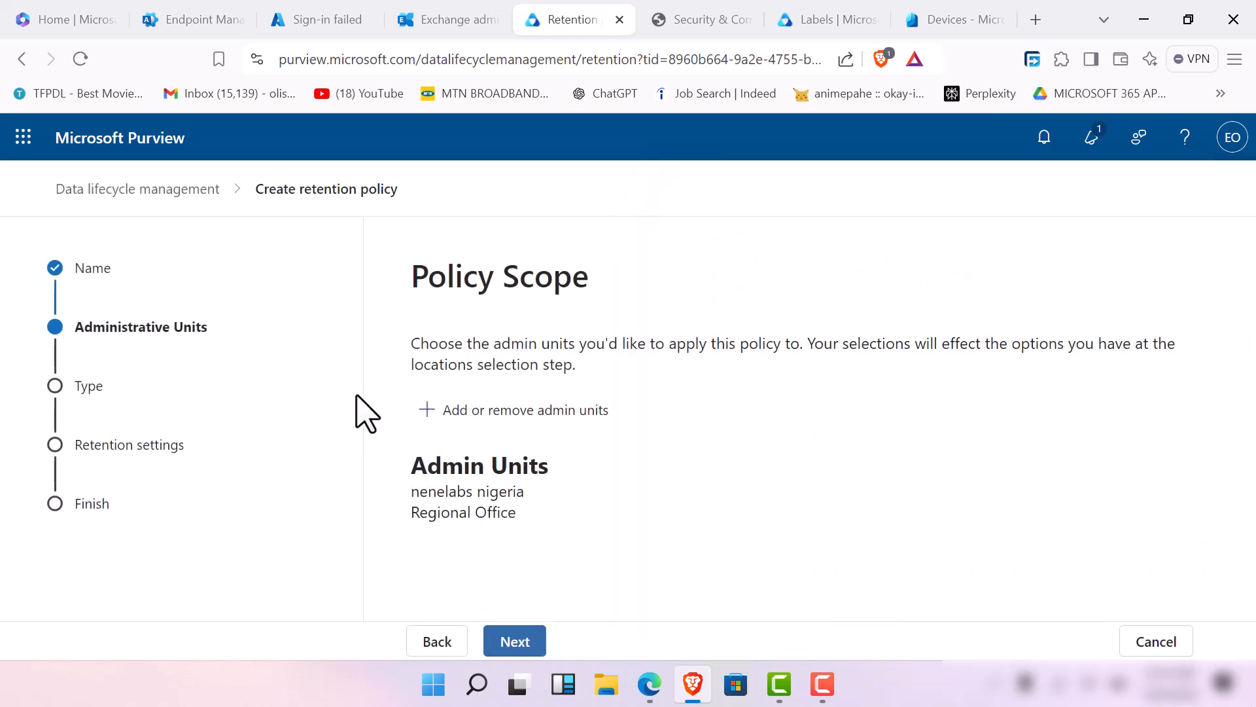
left_click(528, 641)
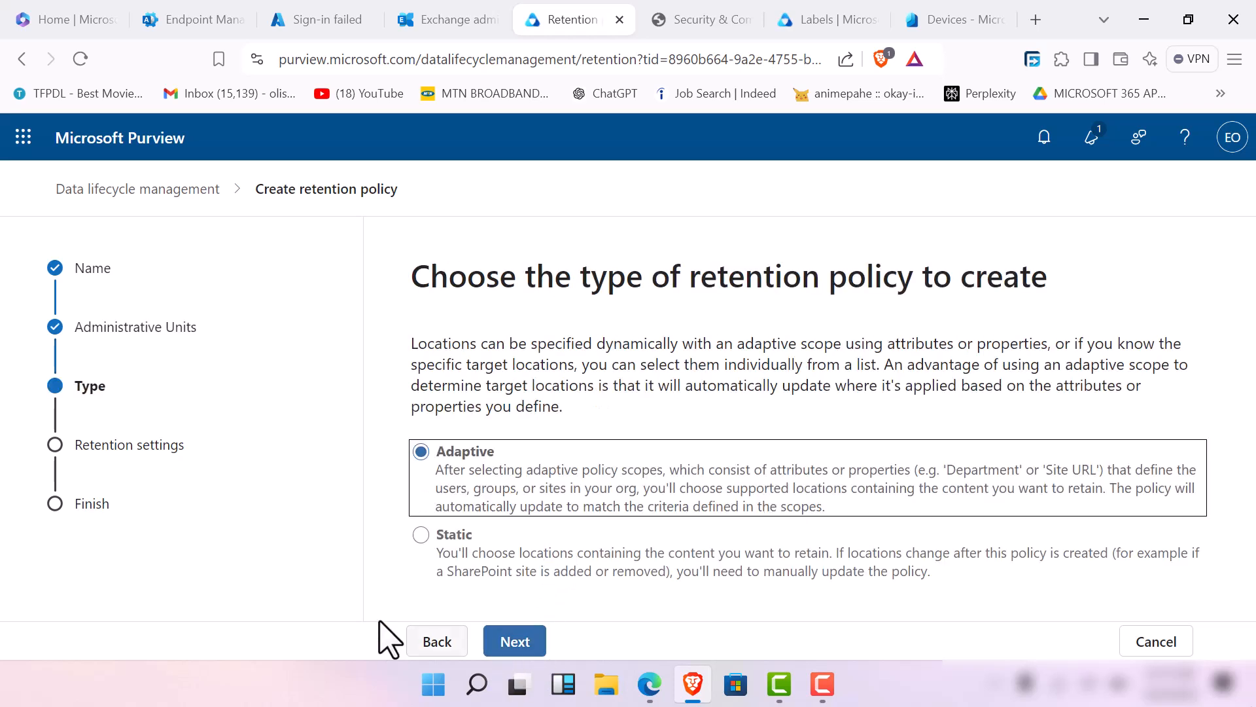
Choose the Static policy type and look over the locations the retention policy can apply to.
left_click(421, 537)
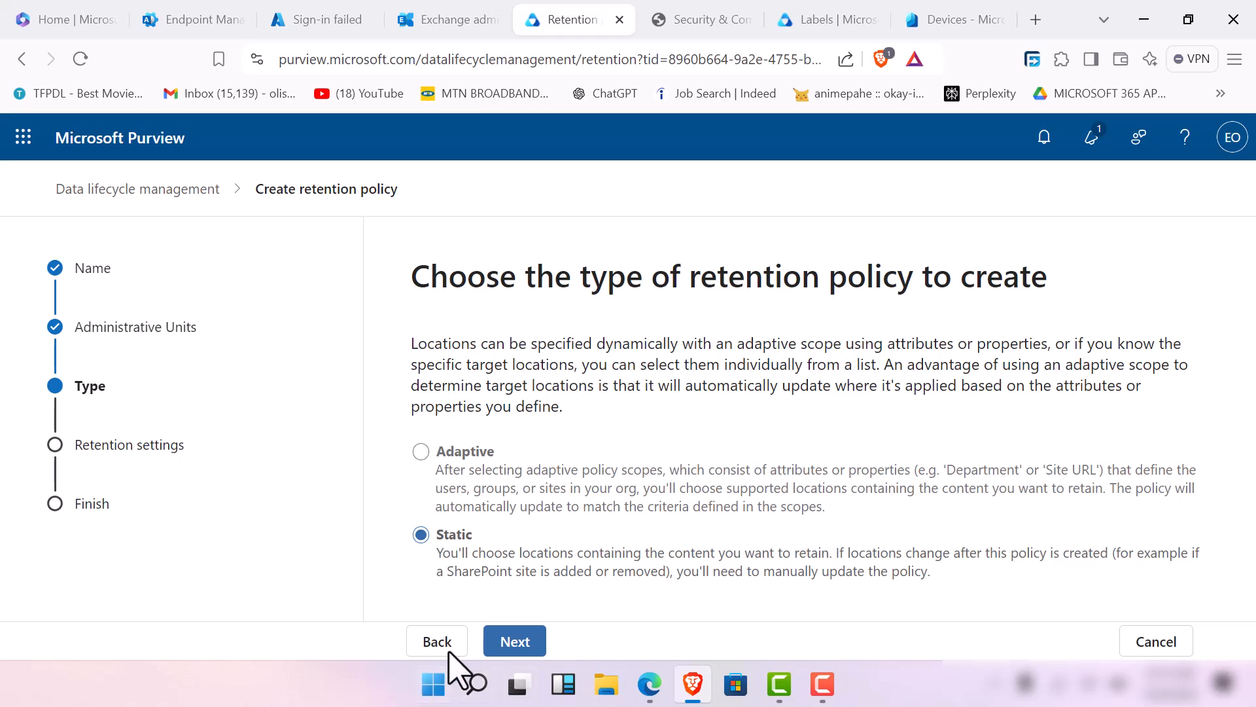
left_click(515, 641)
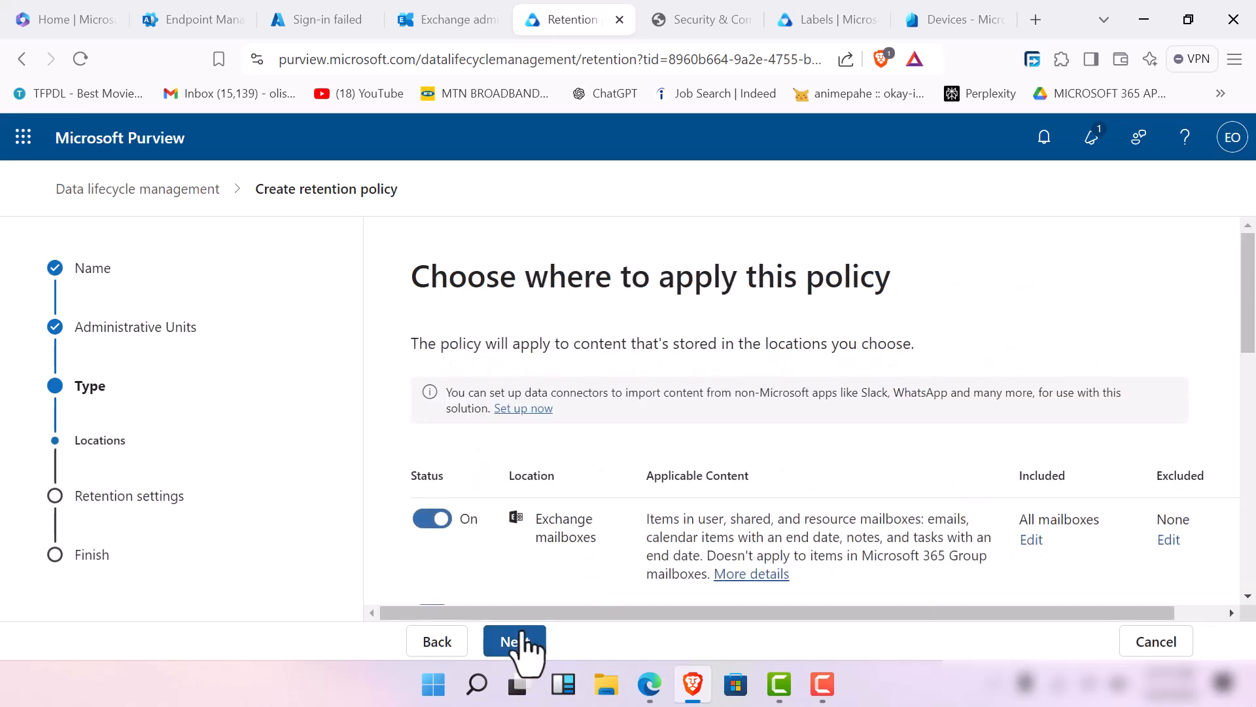
scroll(615, 510, "down", 5)
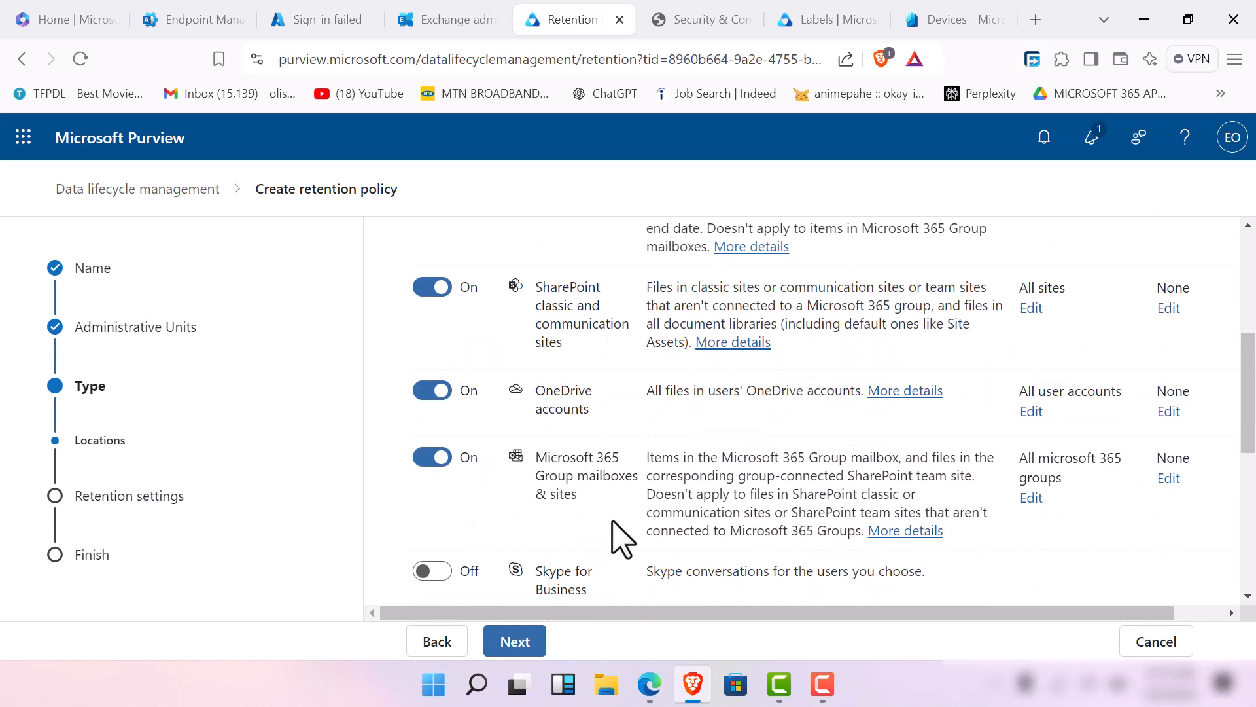
scroll(639, 463, "up", 5)
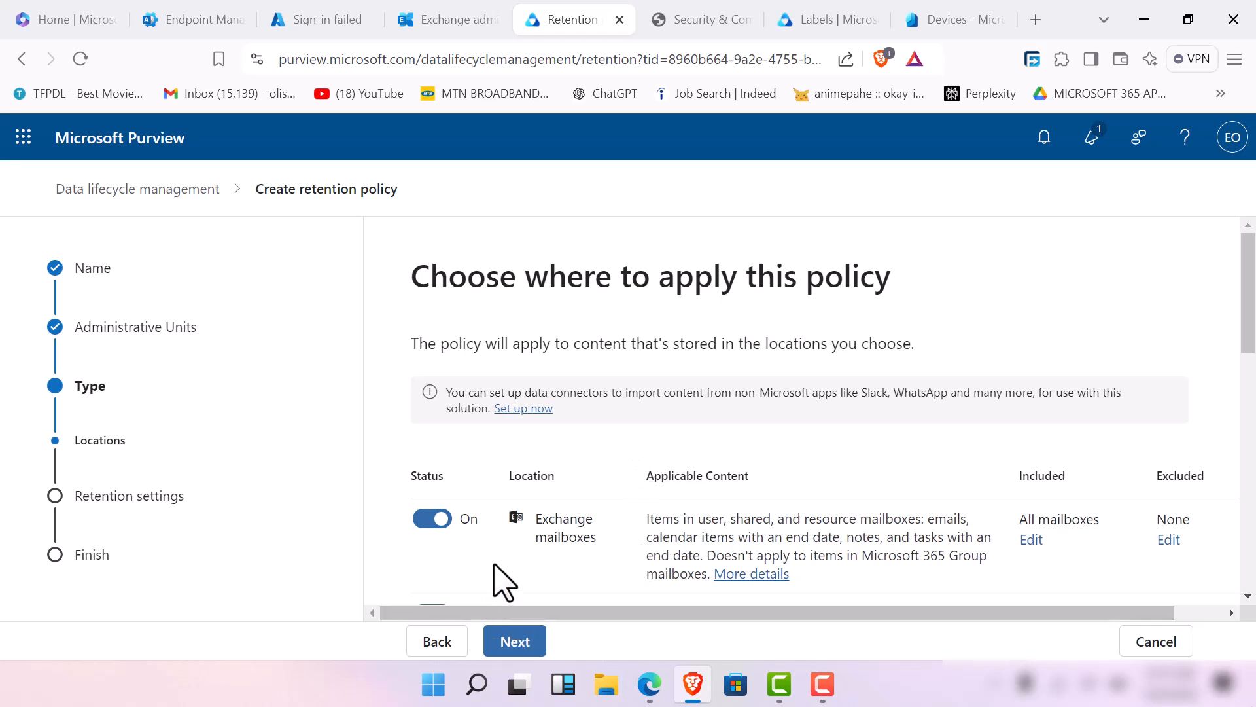
Try Exchange public folders as a location, followed by Teams channel messages and Teams chats and Copilot interactions.
scroll(523, 521, "down", 5)
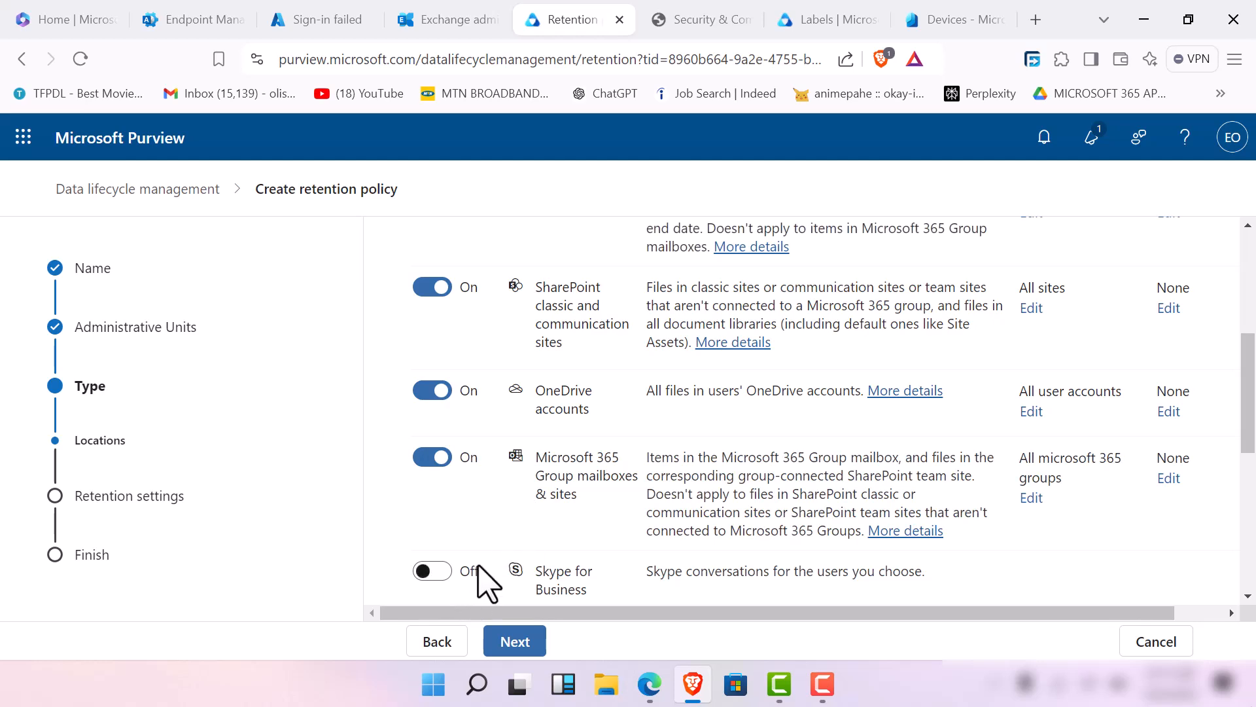
scroll(484, 582, "down", 5)
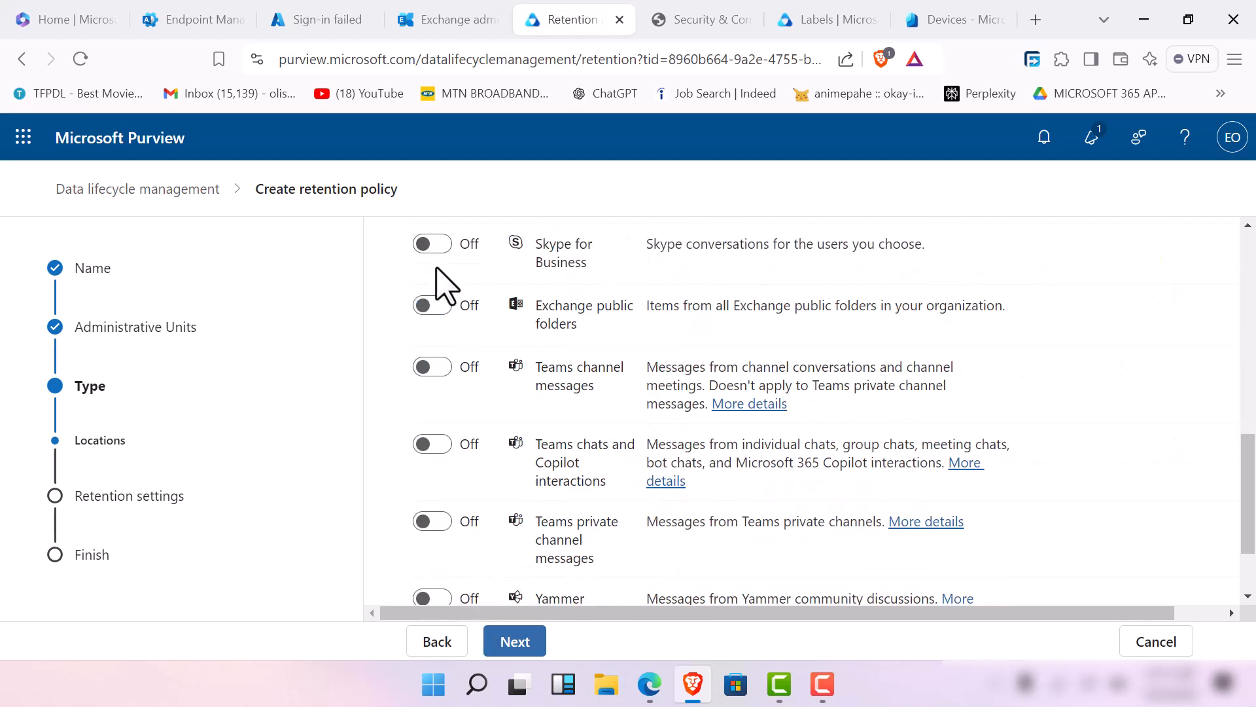
left_click(443, 305)
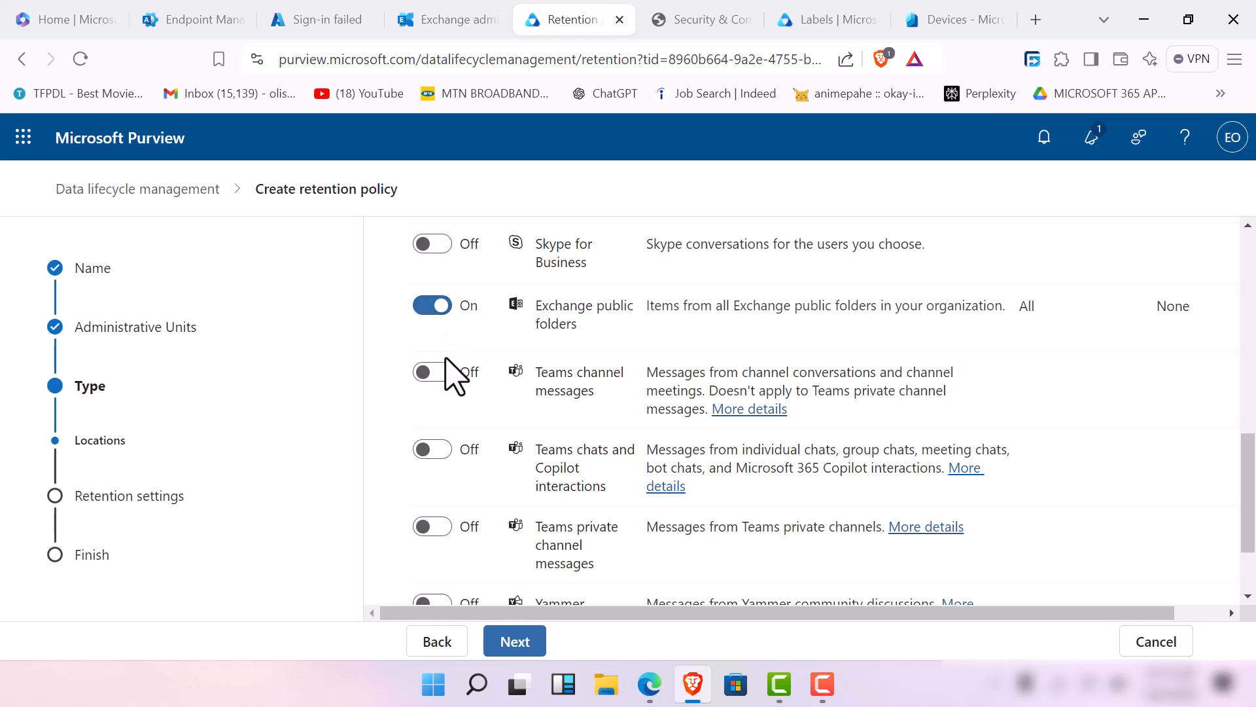
left_click(435, 369)
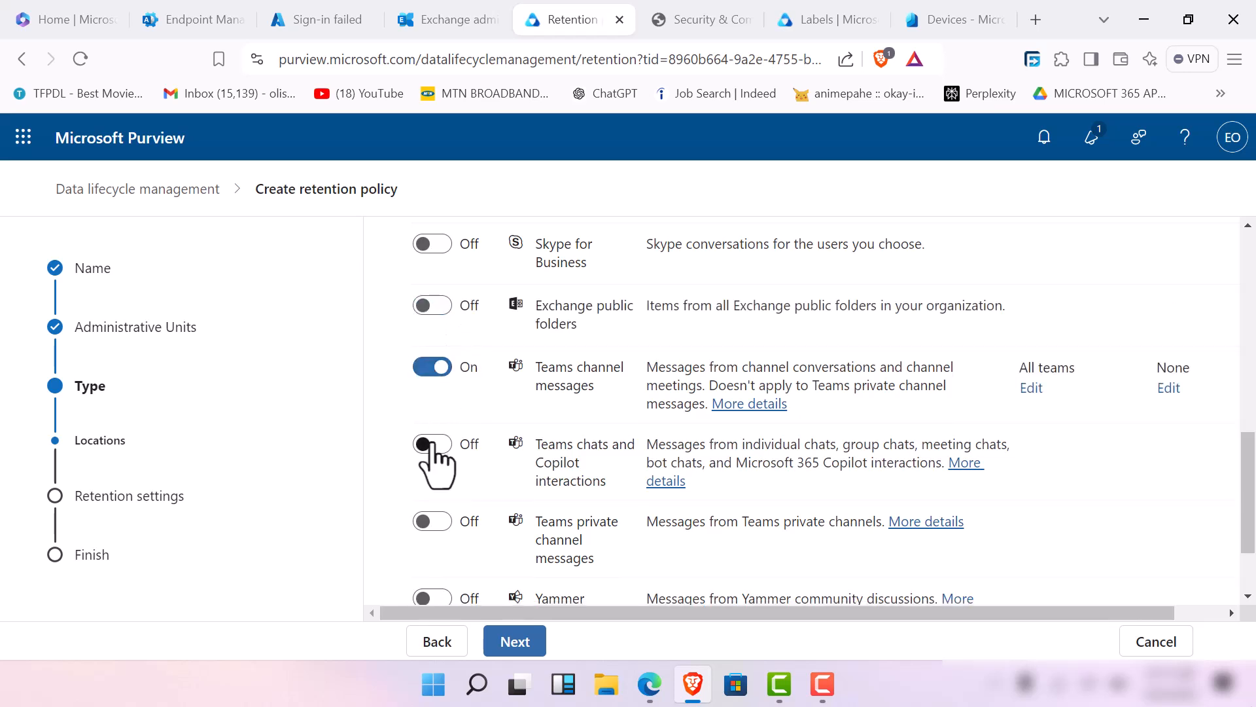
left_click(442, 450)
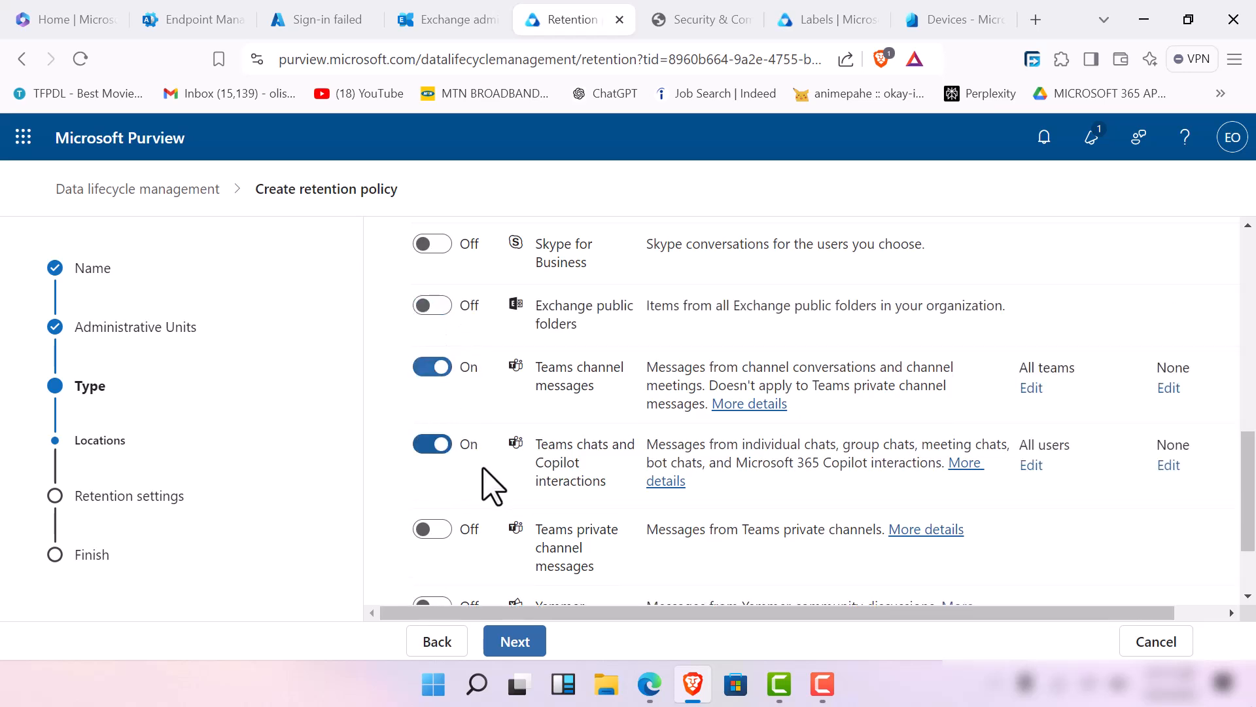
Enable Exchange public folders again and switch back to Teams channel messages with Teams chats and Copilot interactions.
left_click(443, 305)
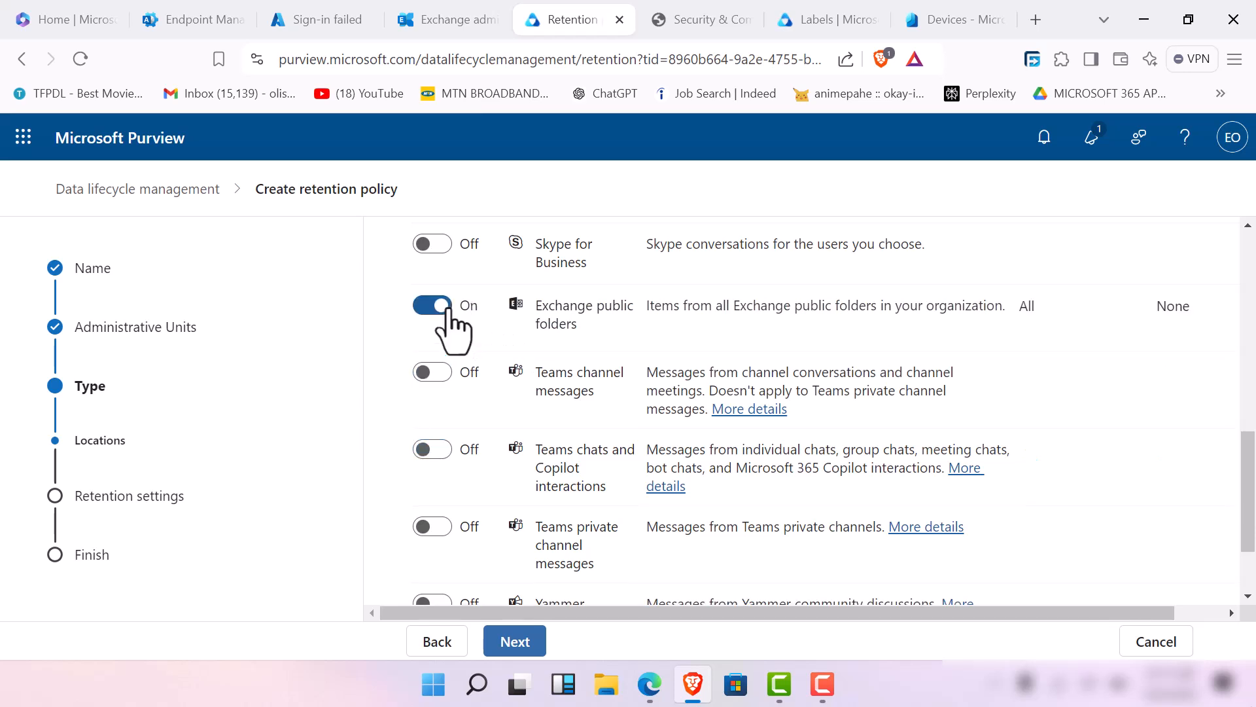
left_click(434, 372)
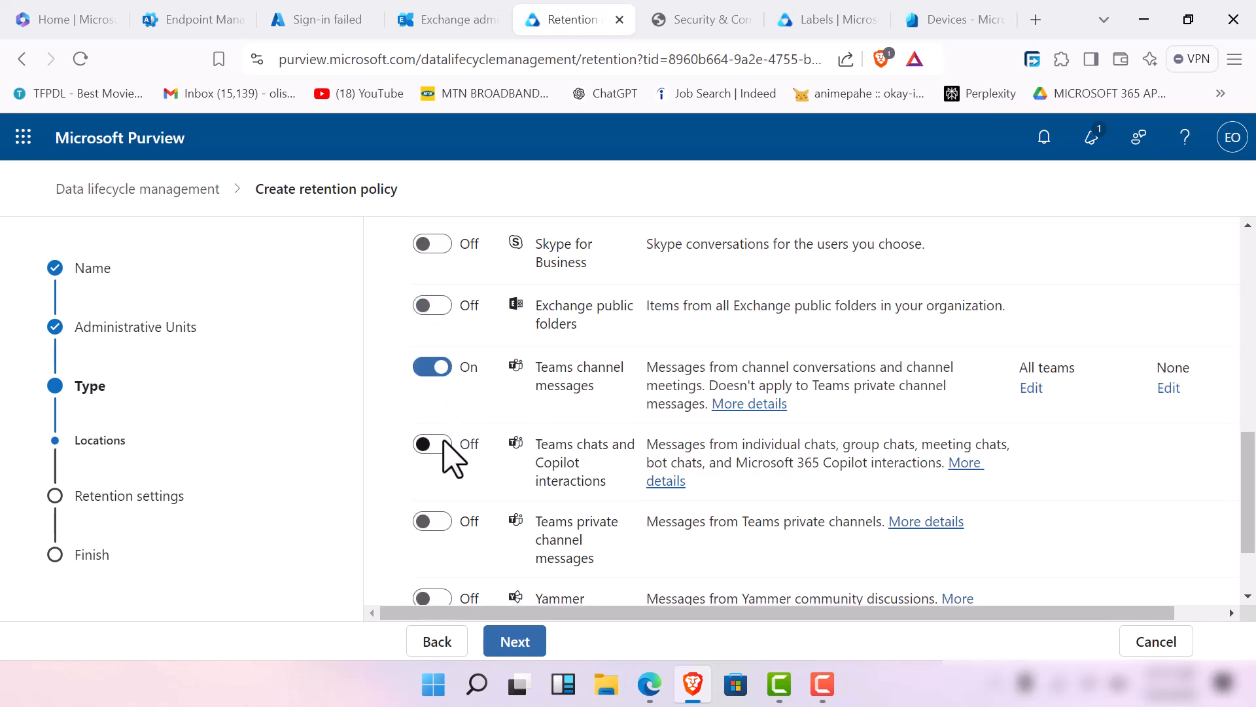
left_click(443, 443)
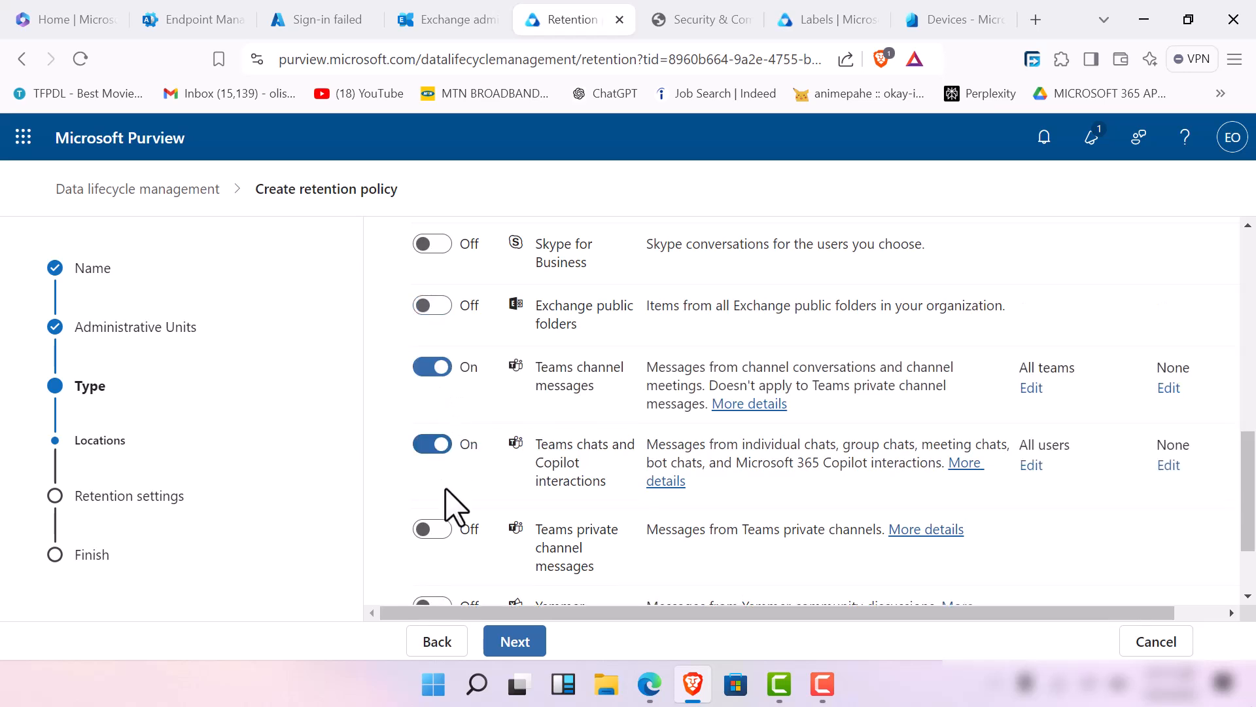
Try Teams private channel messages as a location, followed by Teams channel messages with Teams chats and Copilot interactions.
left_click(447, 521)
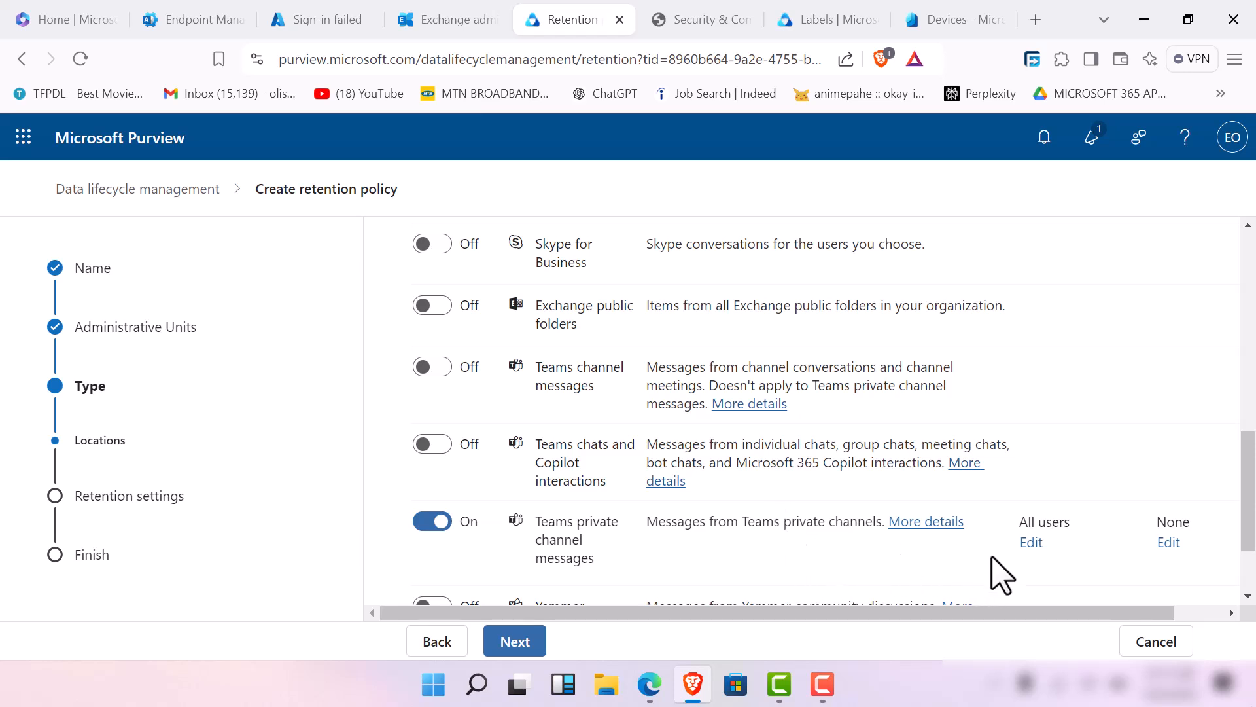
left_click(437, 370)
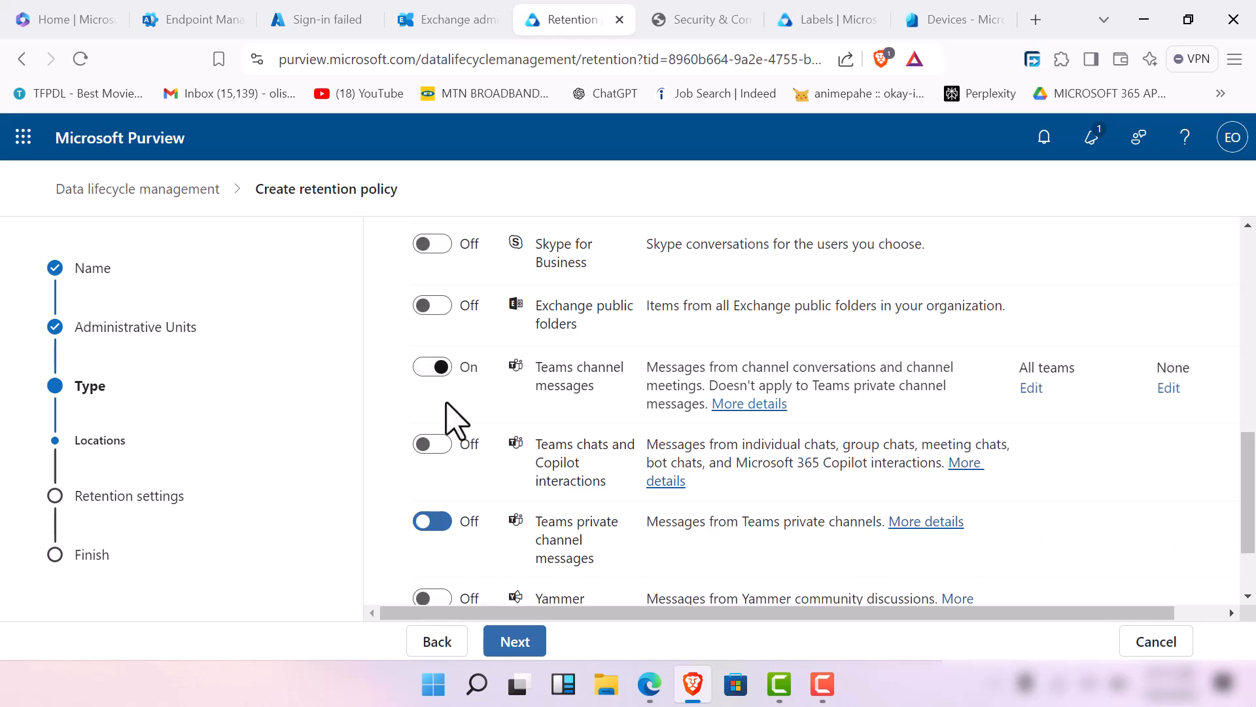
left_click(434, 444)
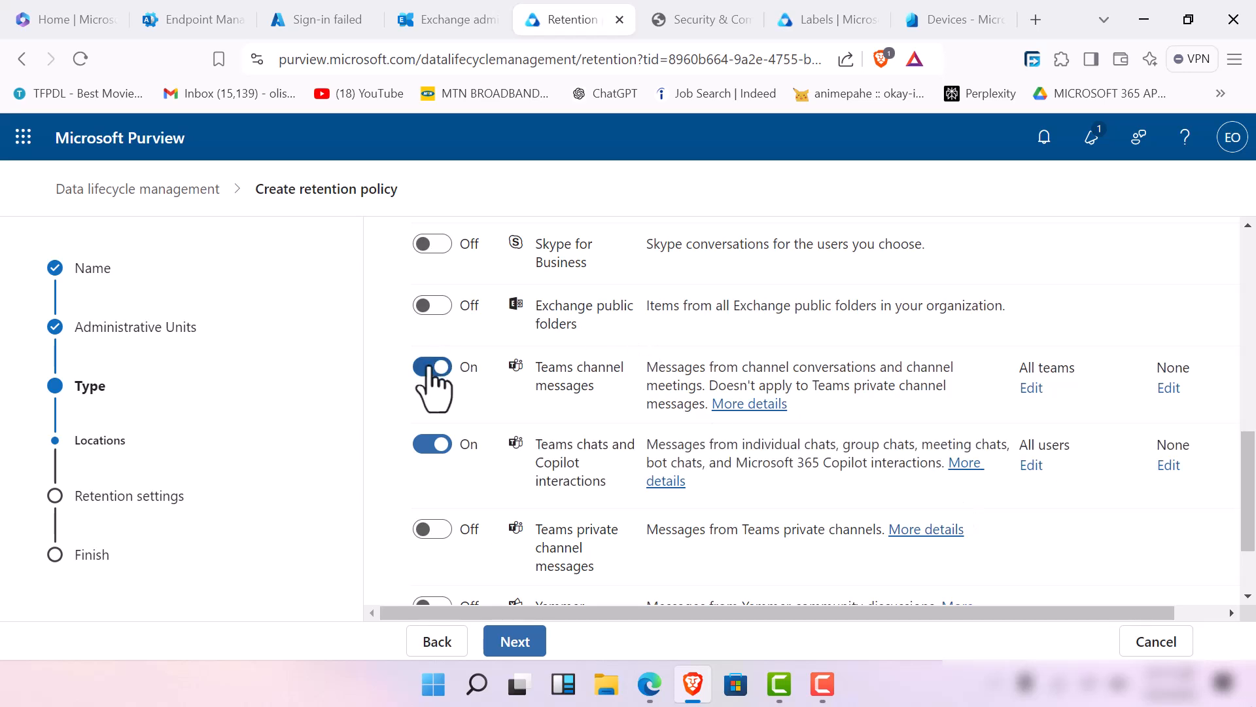
Try Yammer community messages as a location and check the status of the Exchange, SharePoint and OneDrive locations.
scroll(478, 527, "down", 2)
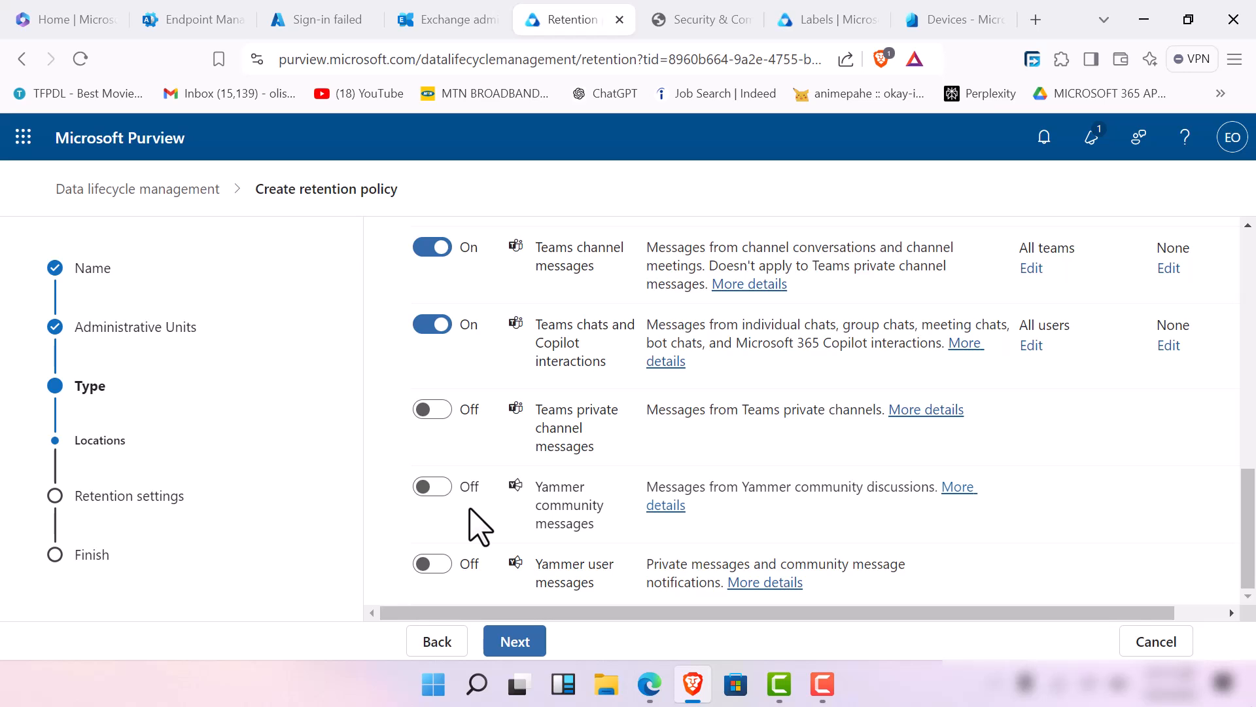
left_click(425, 486)
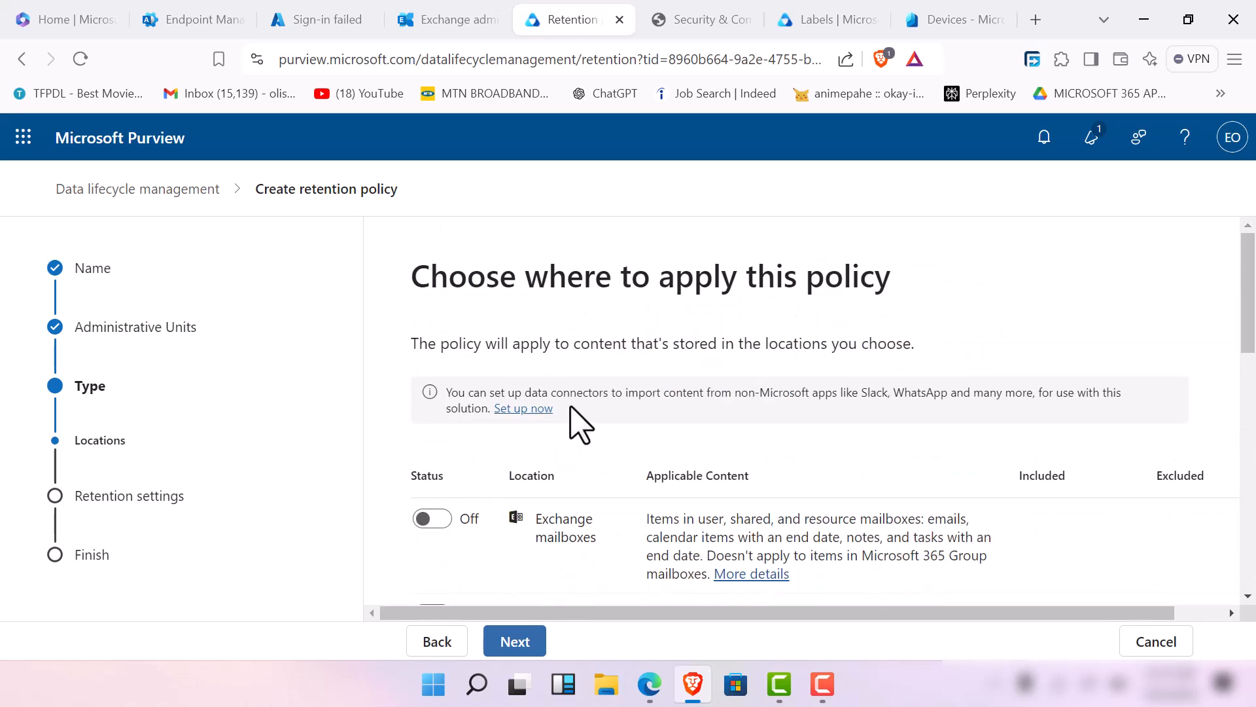
scroll(561, 510, "down", 5)
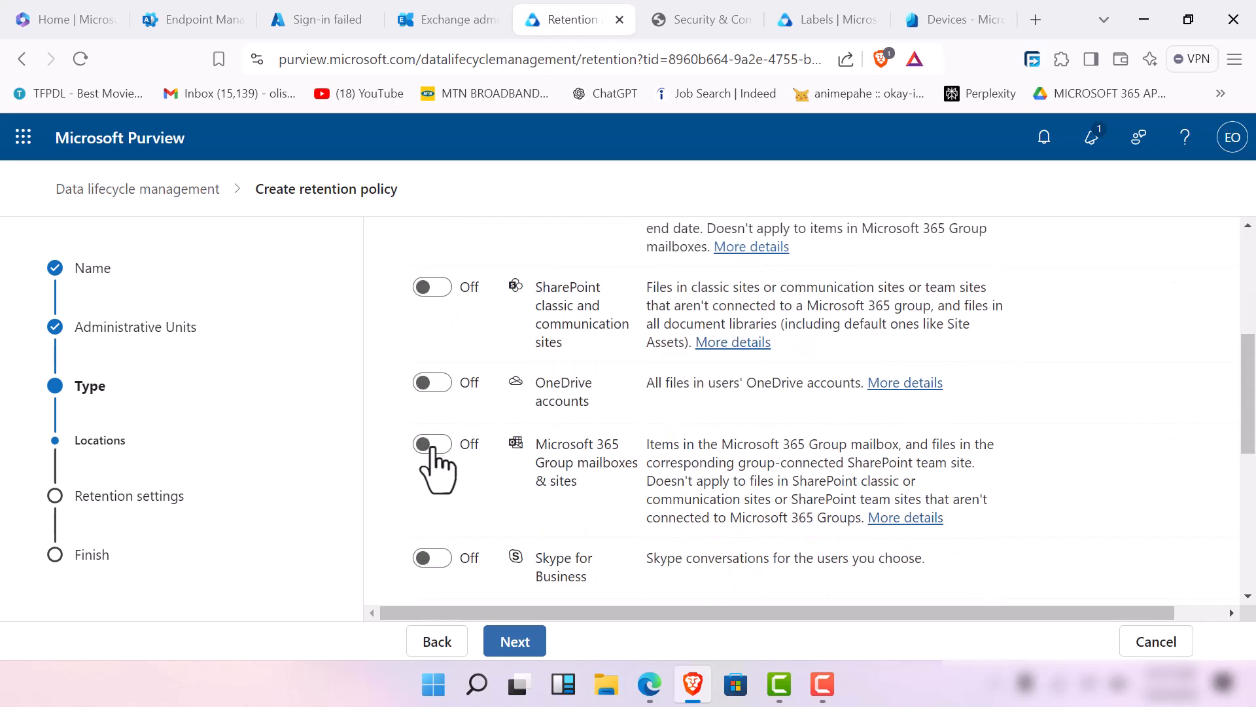
scroll(528, 406, "up", 1)
scroll(527, 406, "up", 4)
scroll(510, 438, "down", 2)
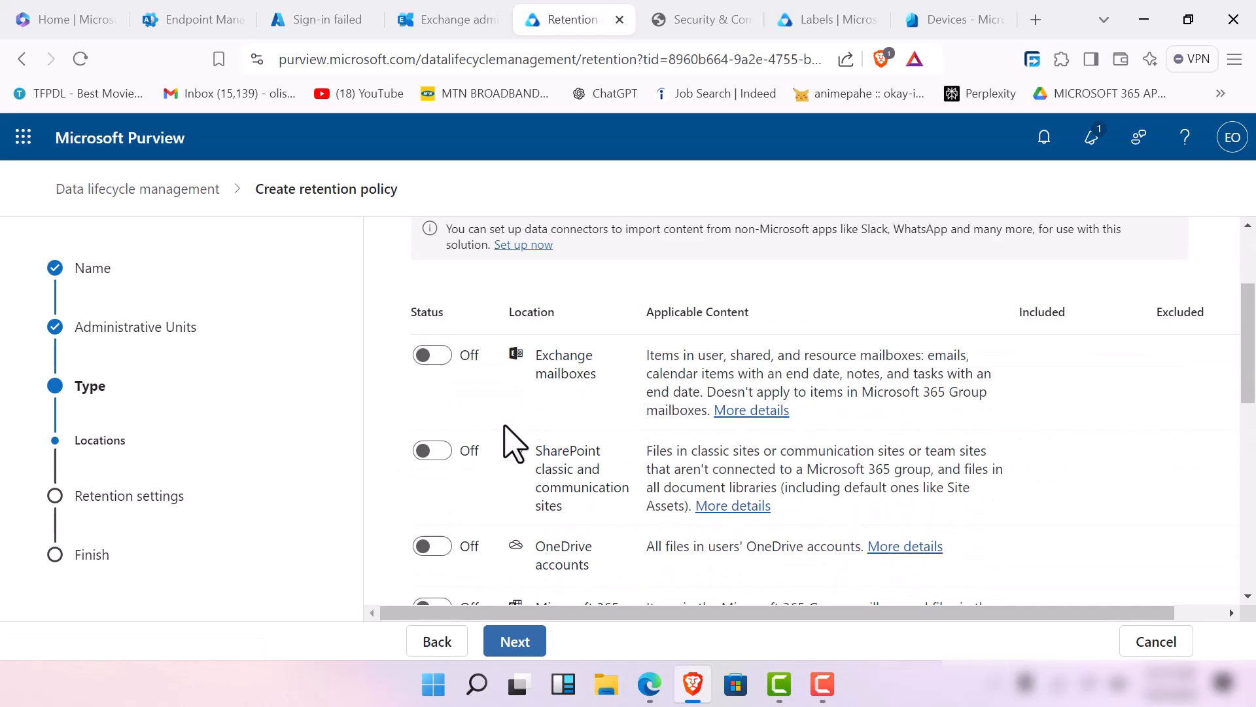
Turn on the Exchange mailboxes, SharePoint classic and communication sites, and OneDrive accounts locations.
left_click(444, 364)
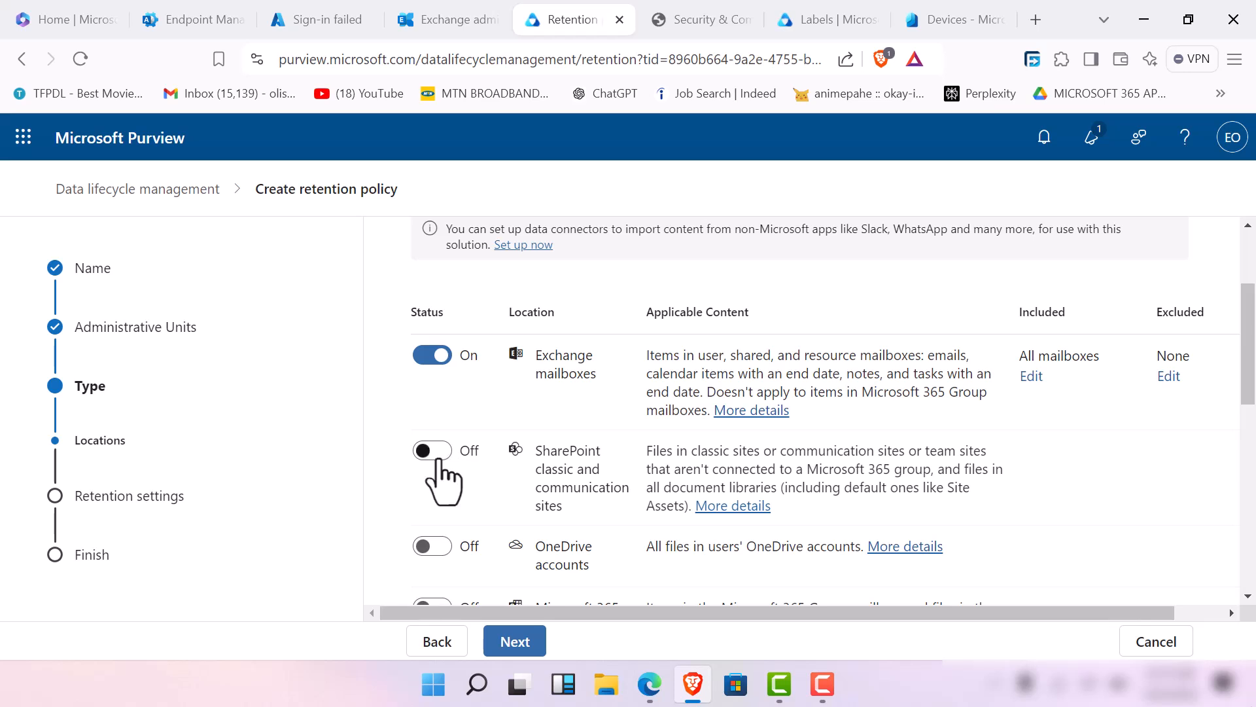
left_click(439, 458)
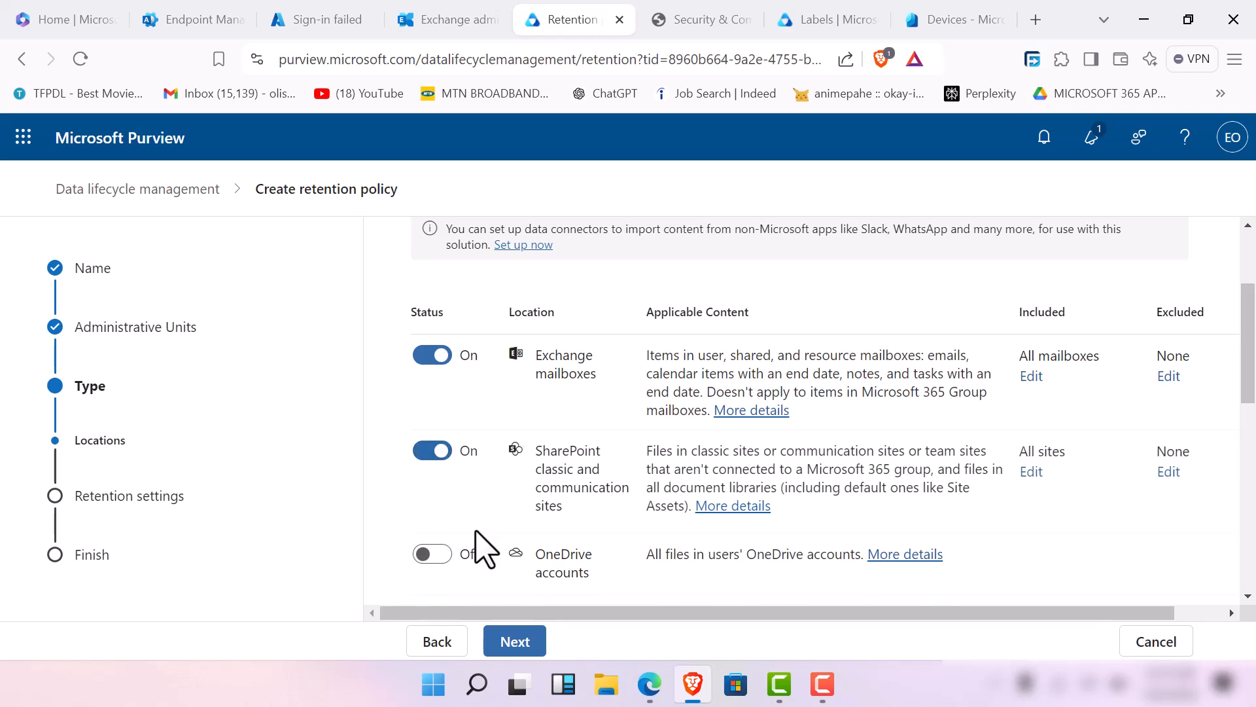
left_click(442, 557)
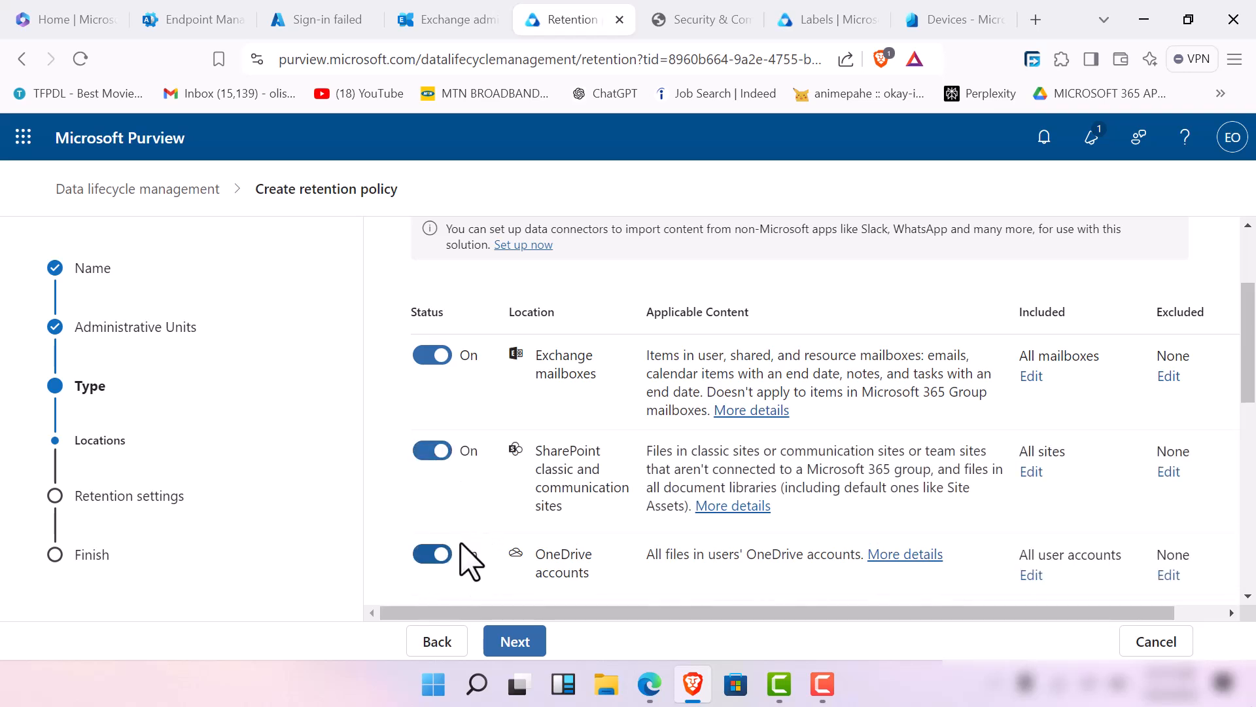
Turn on the Teams channel messages location and check the status of the other policy locations.
scroll(505, 504, "down", 5)
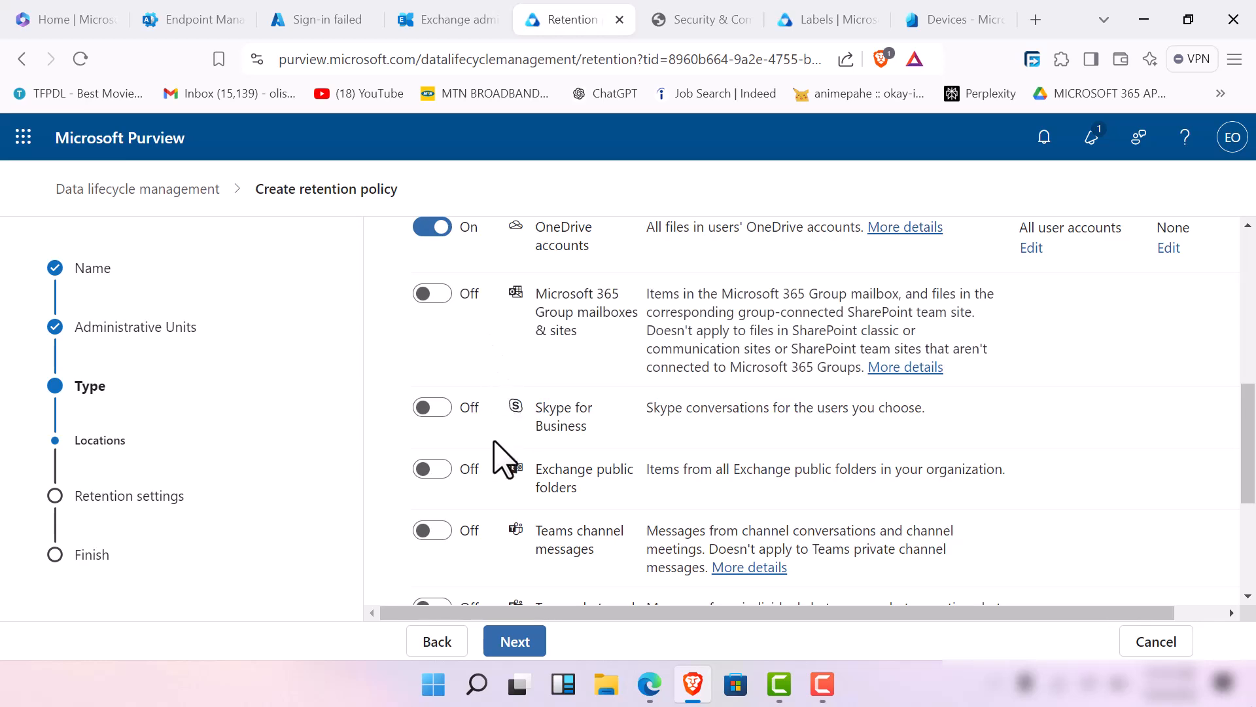
left_click(447, 535)
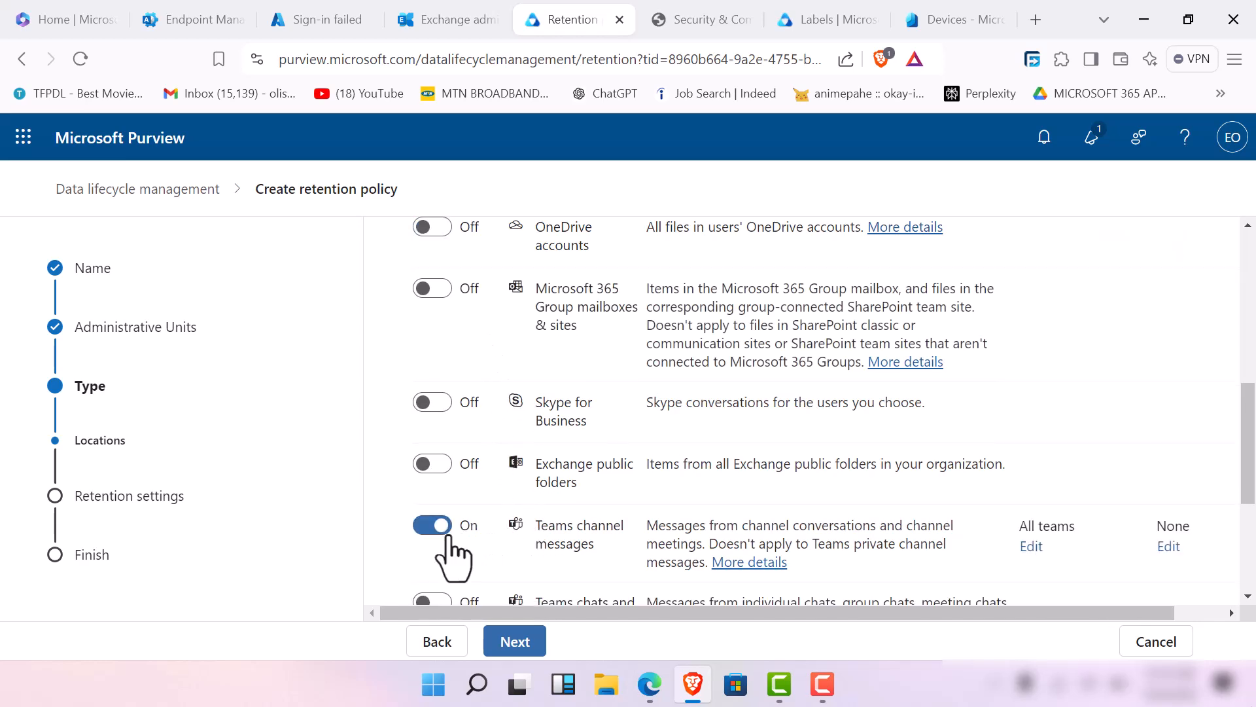
scroll(500, 412, "up", 8)
scroll(495, 399, "down", 5)
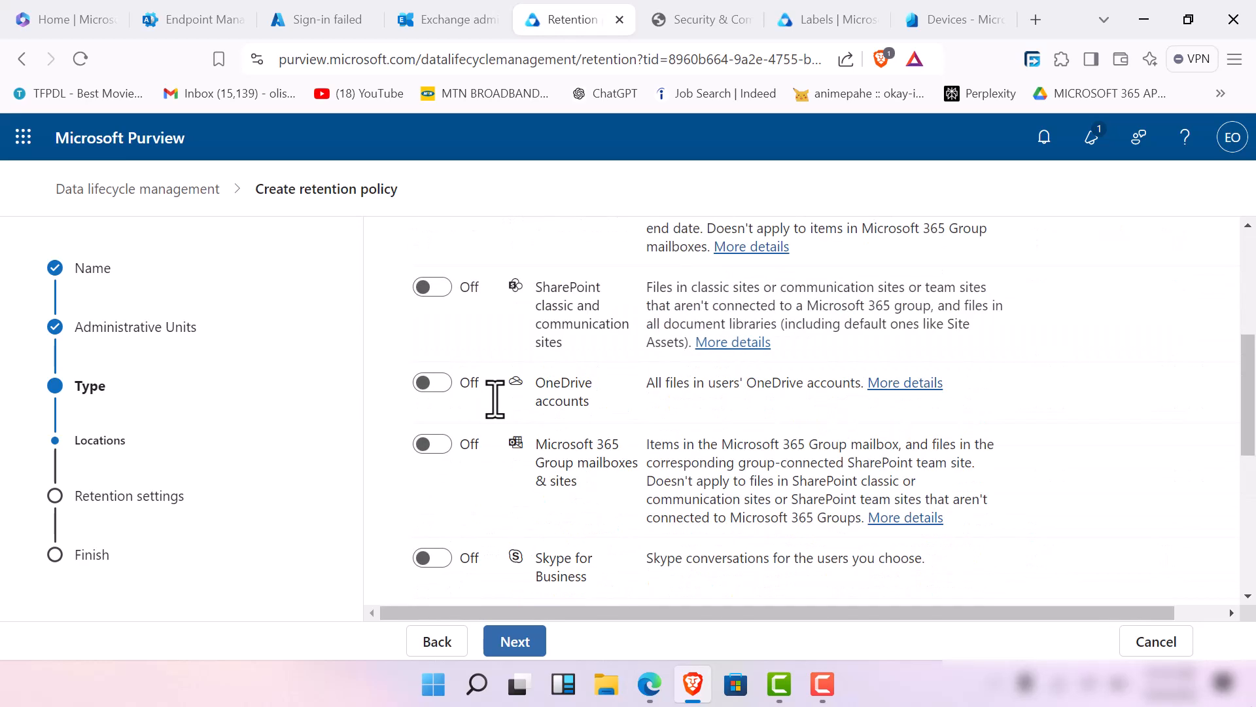
scroll(497, 406, "up", 2)
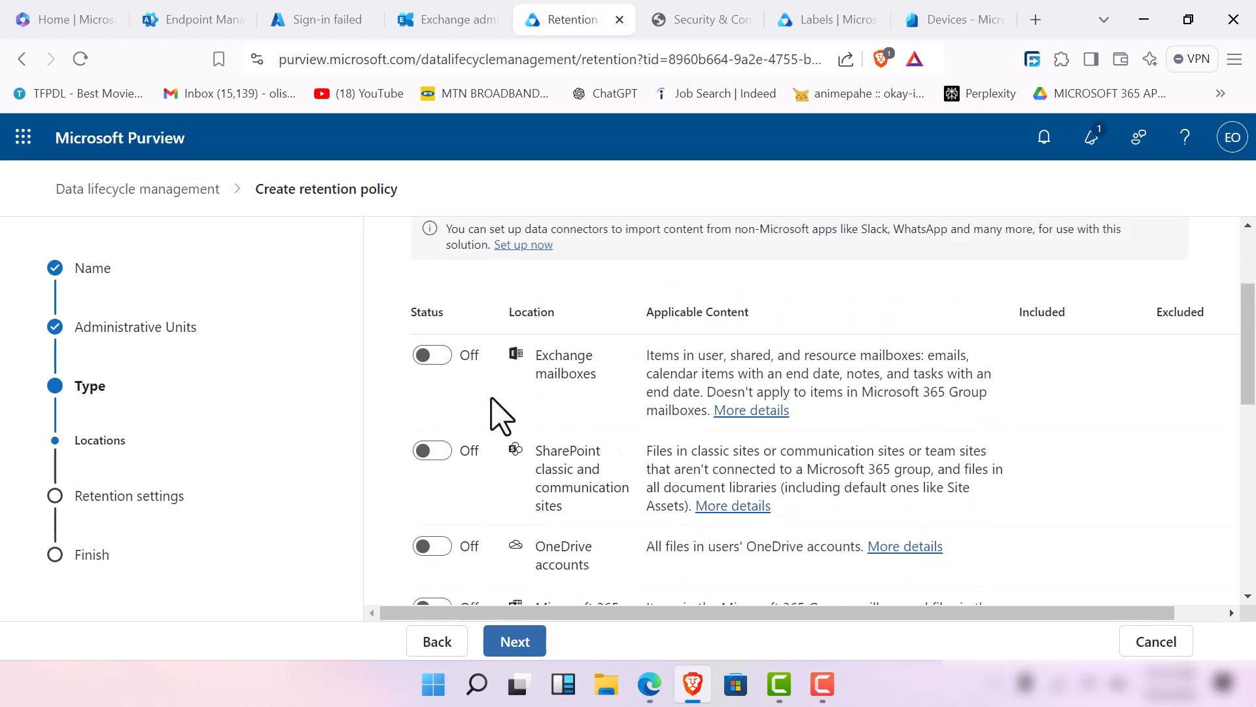
Try OneDrive accounts and SharePoint classic and communication sites as policy locations, leaving Exchange mailboxes off.
scroll(501, 416, "up", 2)
scroll(496, 403, "down", 10)
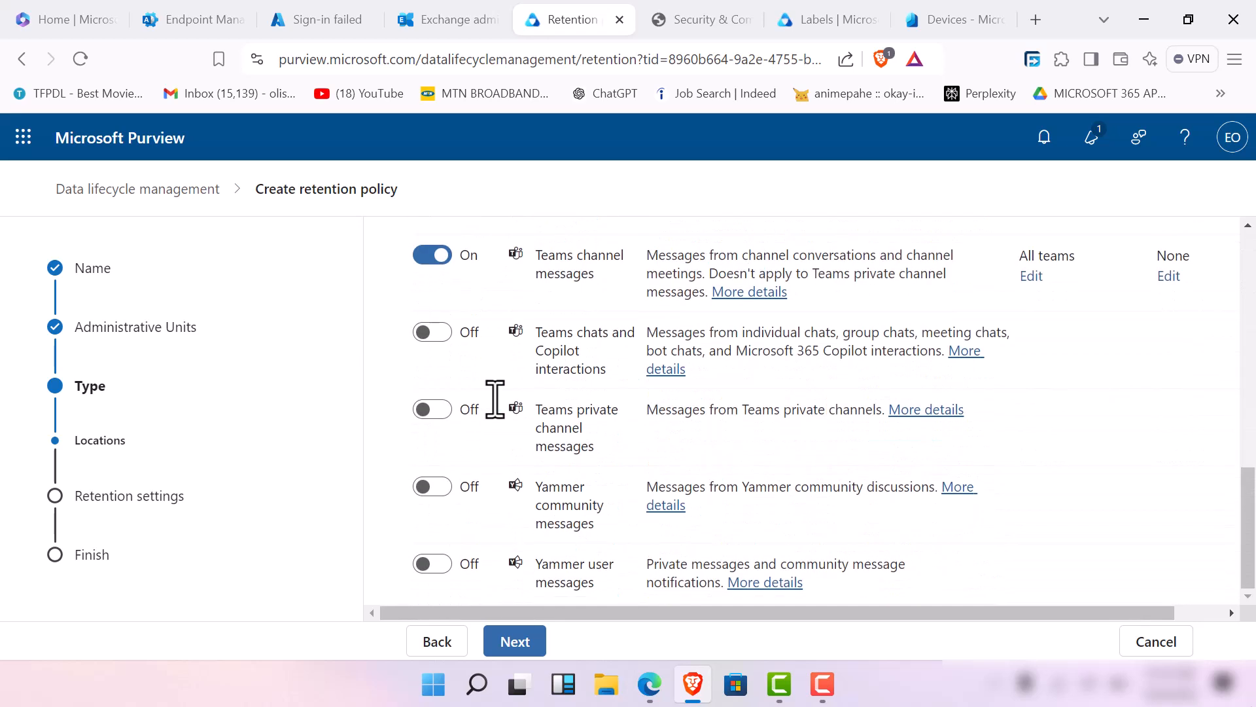
scroll(495, 399, "up", 8)
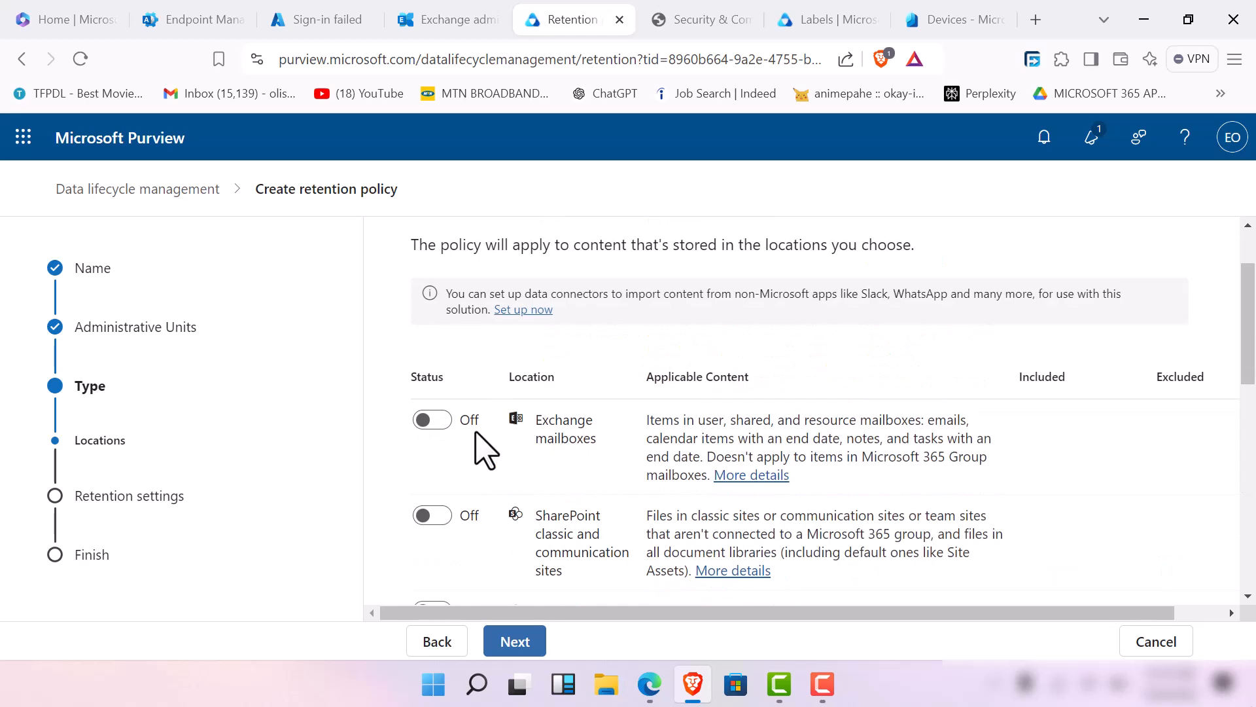
left_click(441, 421)
left_click(442, 422)
scroll(471, 510, "down", 3)
left_click(433, 448)
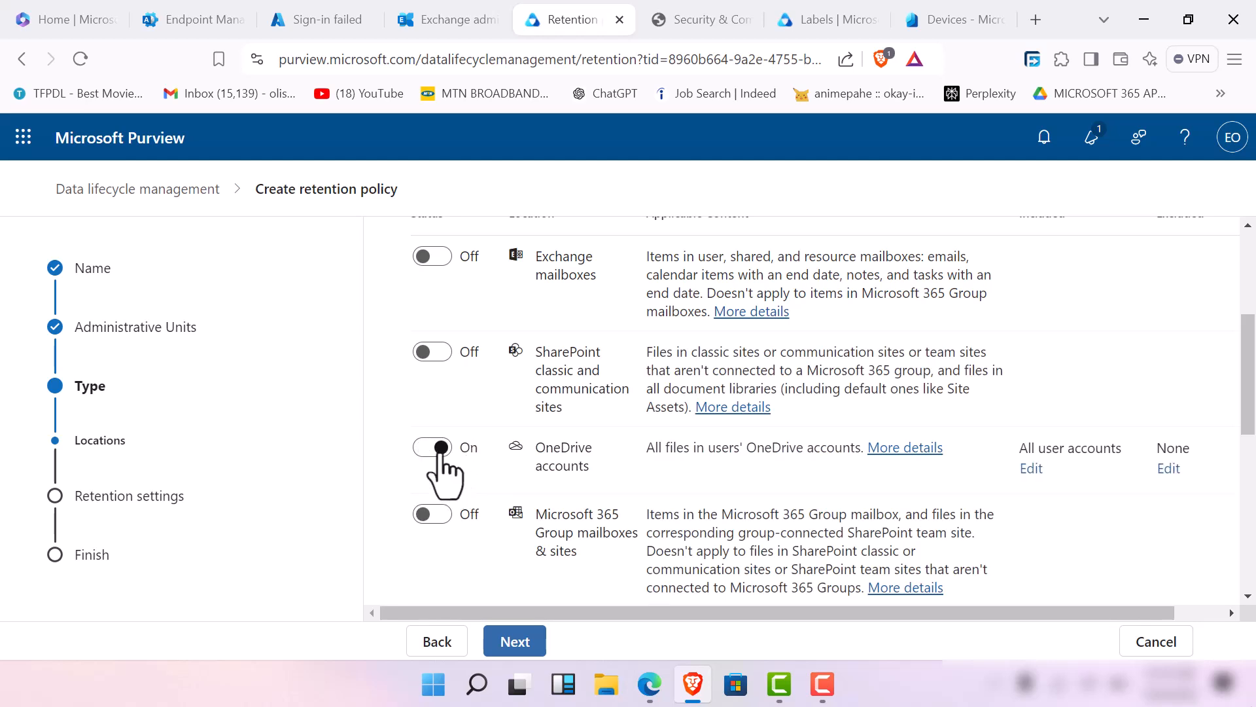
left_click(432, 354)
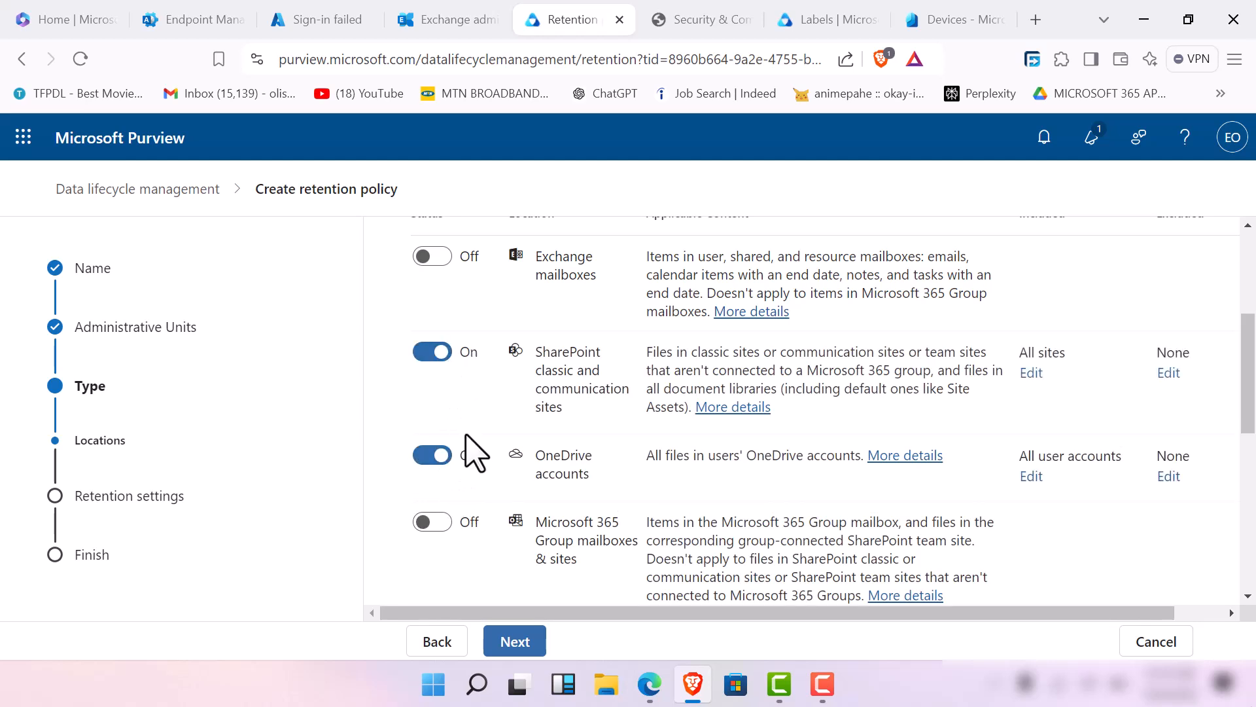
Try Teams channel messages as a location alongside SharePoint and OneDrive, and review the status of the remaining locations.
scroll(478, 451, "down", 5)
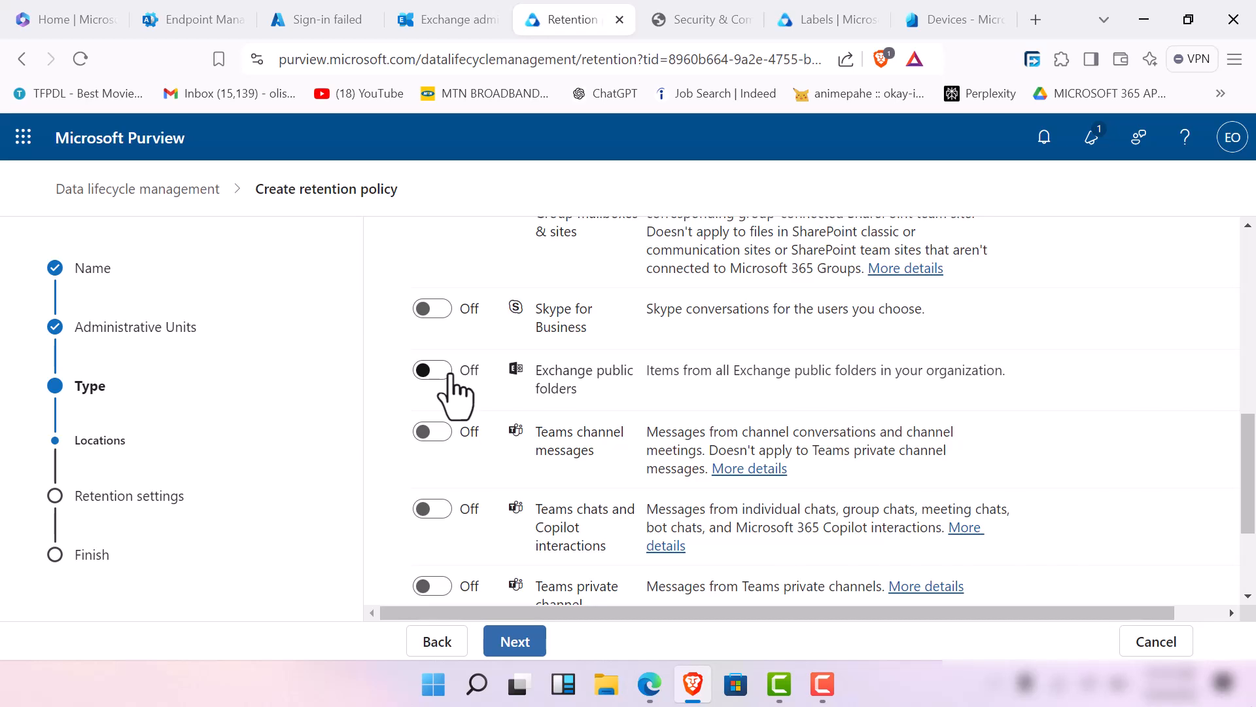
left_click(442, 439)
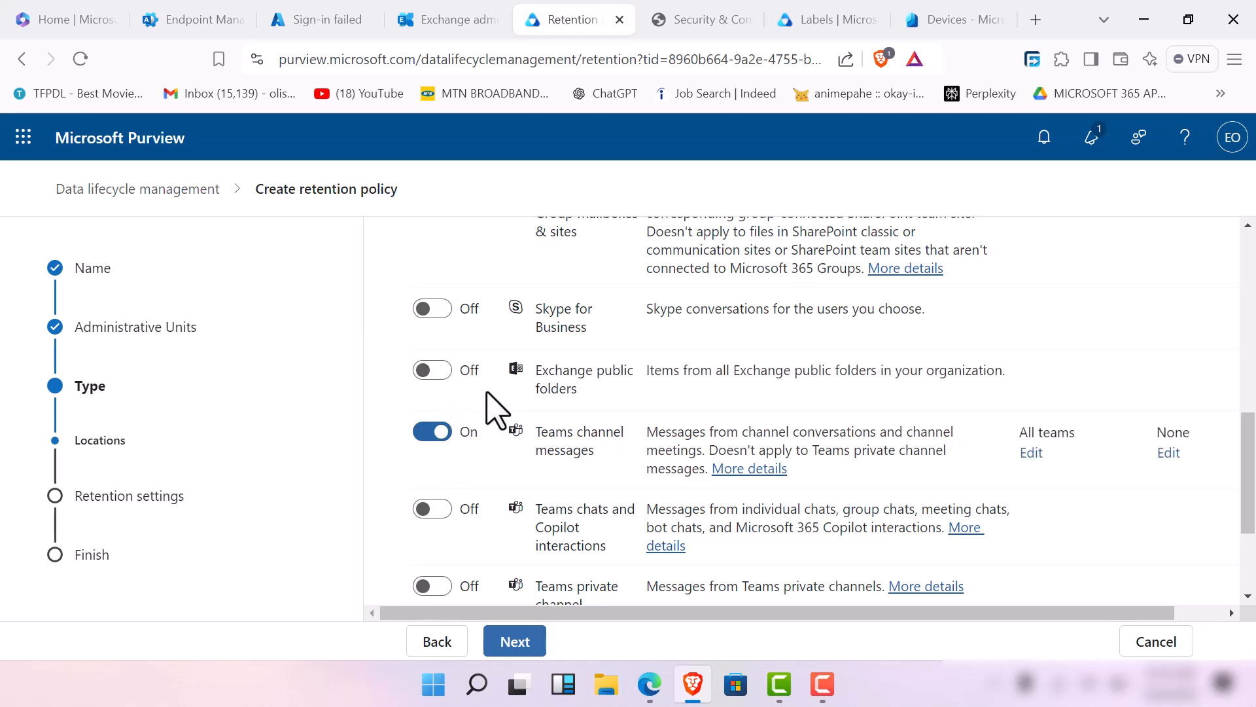
scroll(489, 409, "down", 5)
scroll(496, 429, "down", 5)
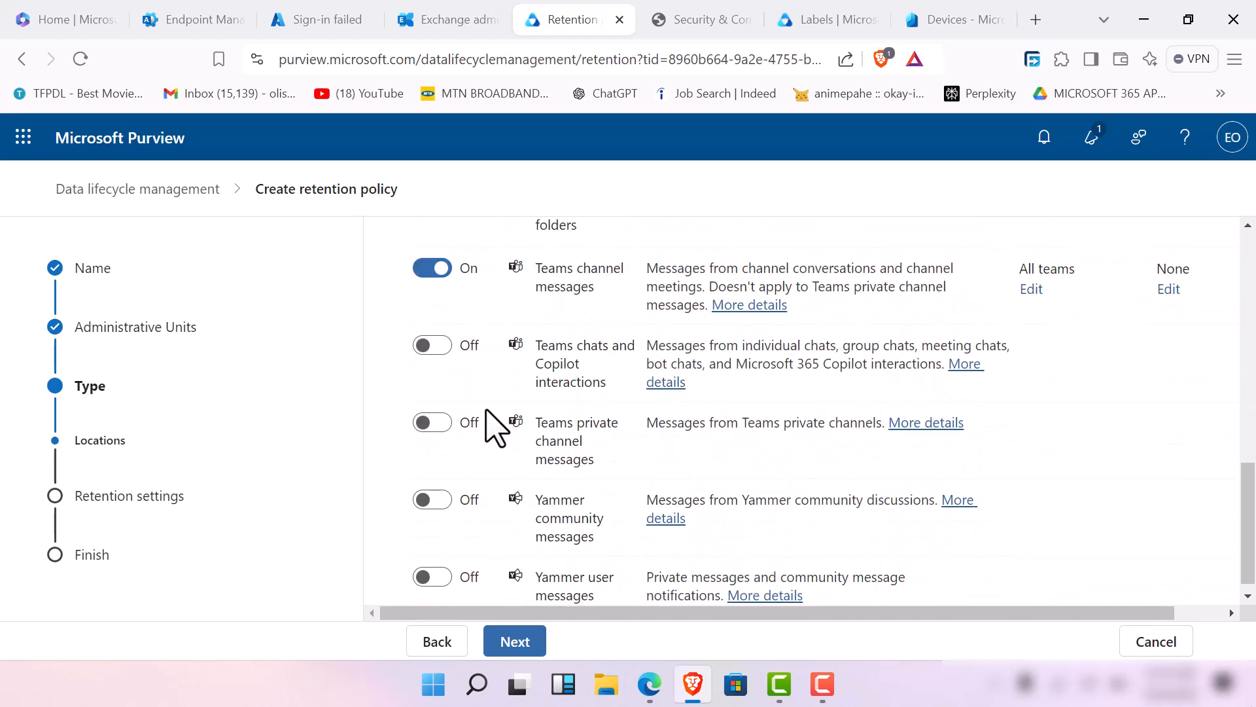
scroll(496, 429, "up", 5)
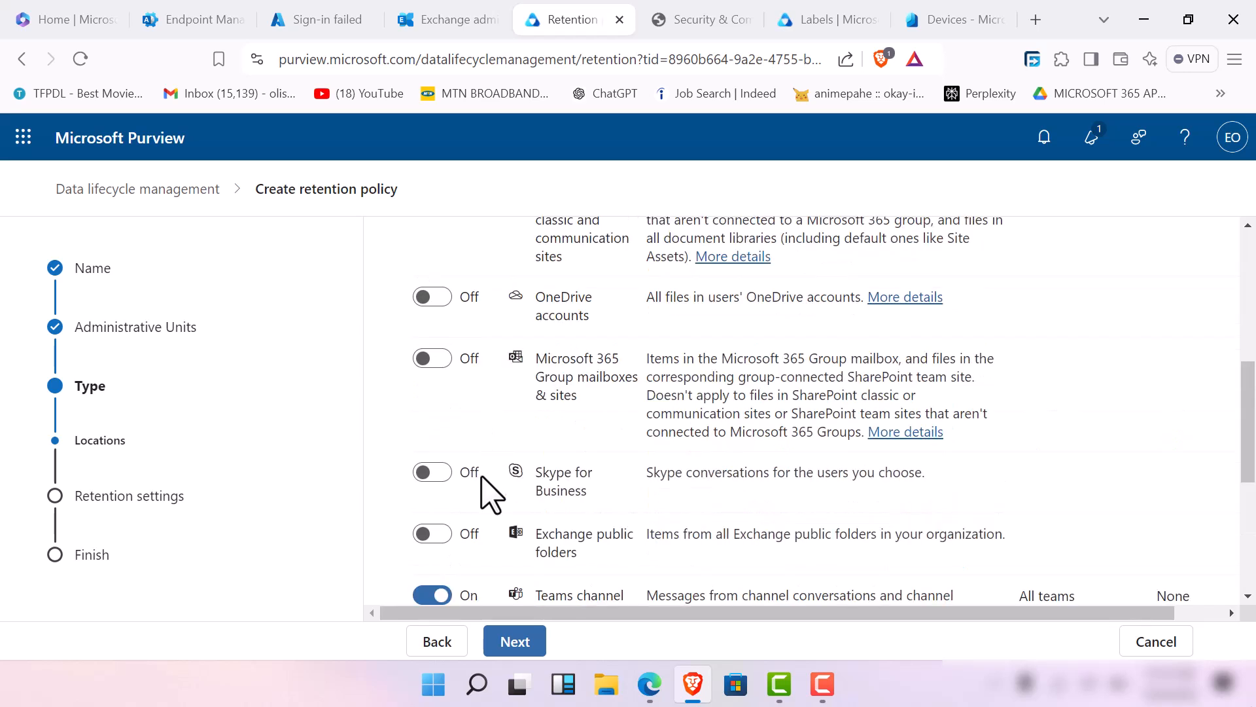
Try OneDrive accounts, Microsoft 365 Group mailboxes & sites, and SharePoint sites as locations, and check the Teams and Yammer statuses.
left_click(434, 296)
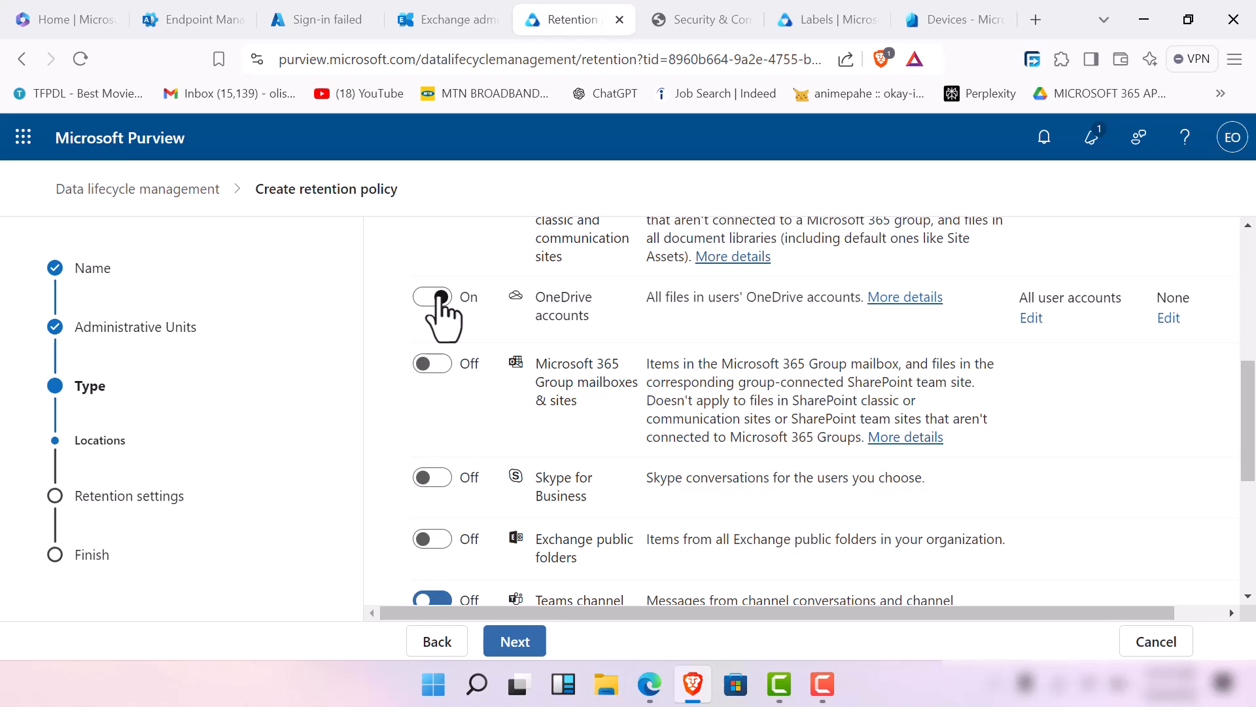
left_click(448, 370)
scroll(457, 373, "up", 2)
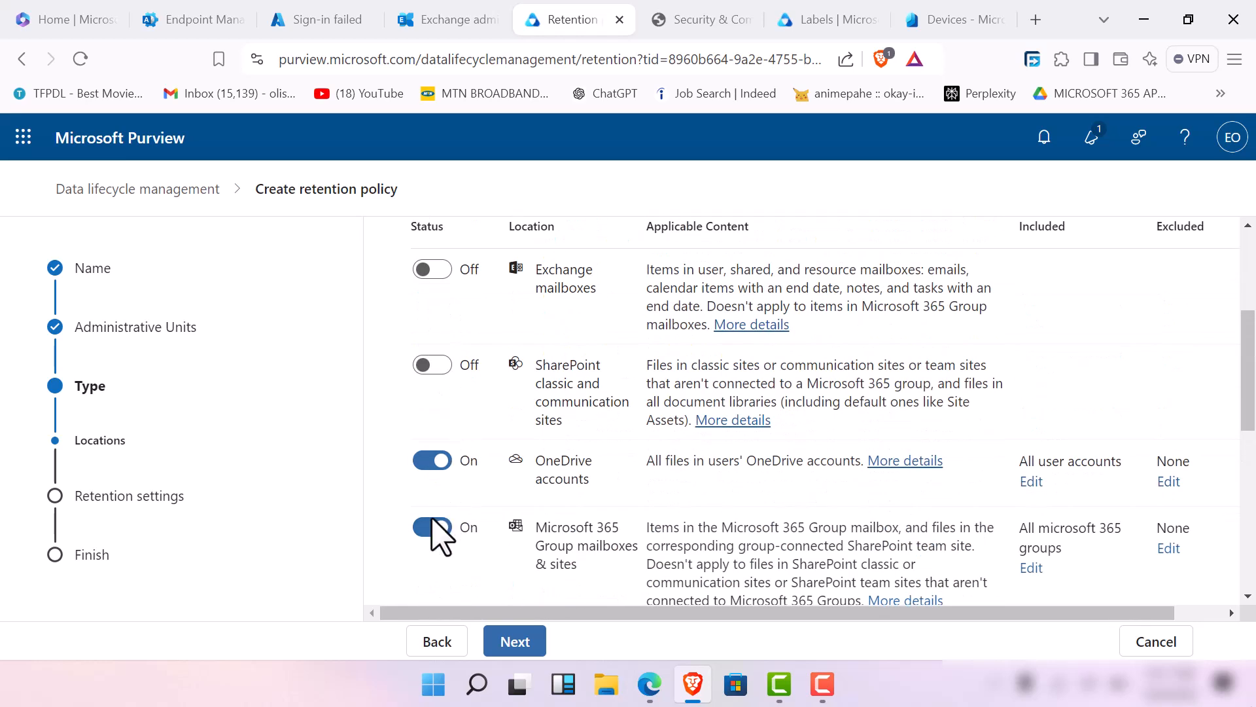
left_click(432, 527)
left_click(433, 364)
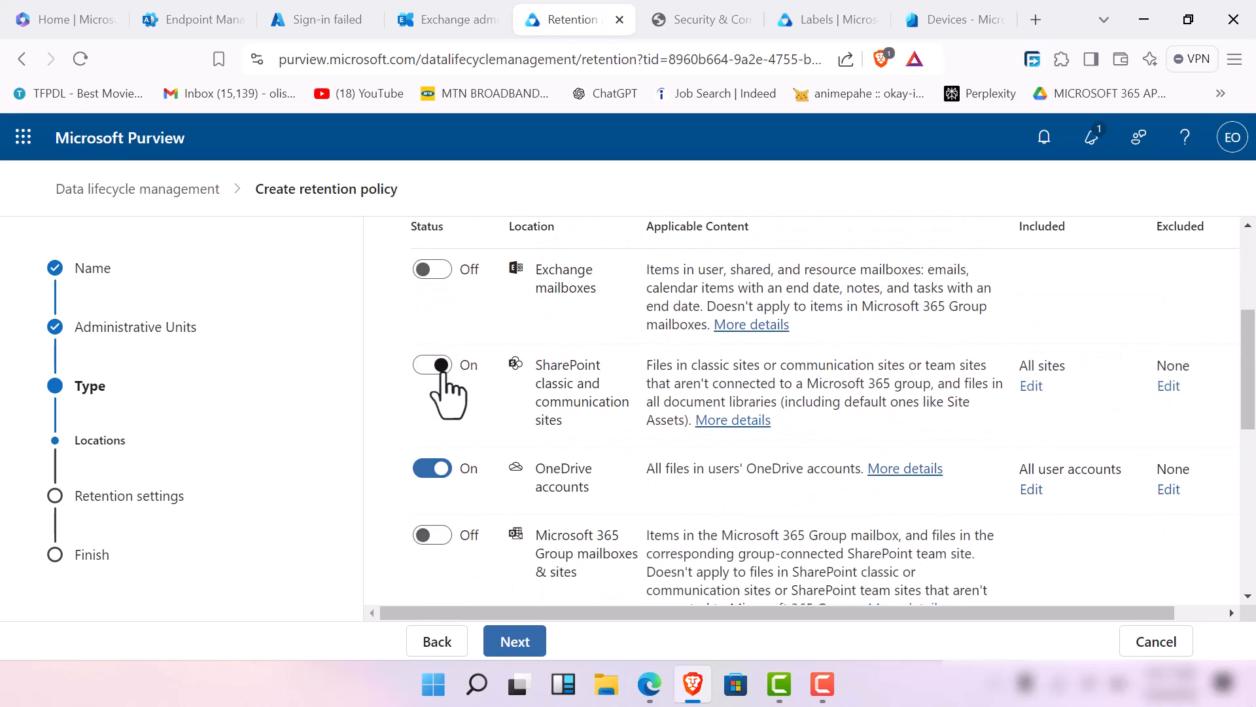
scroll(501, 483, "down", 10)
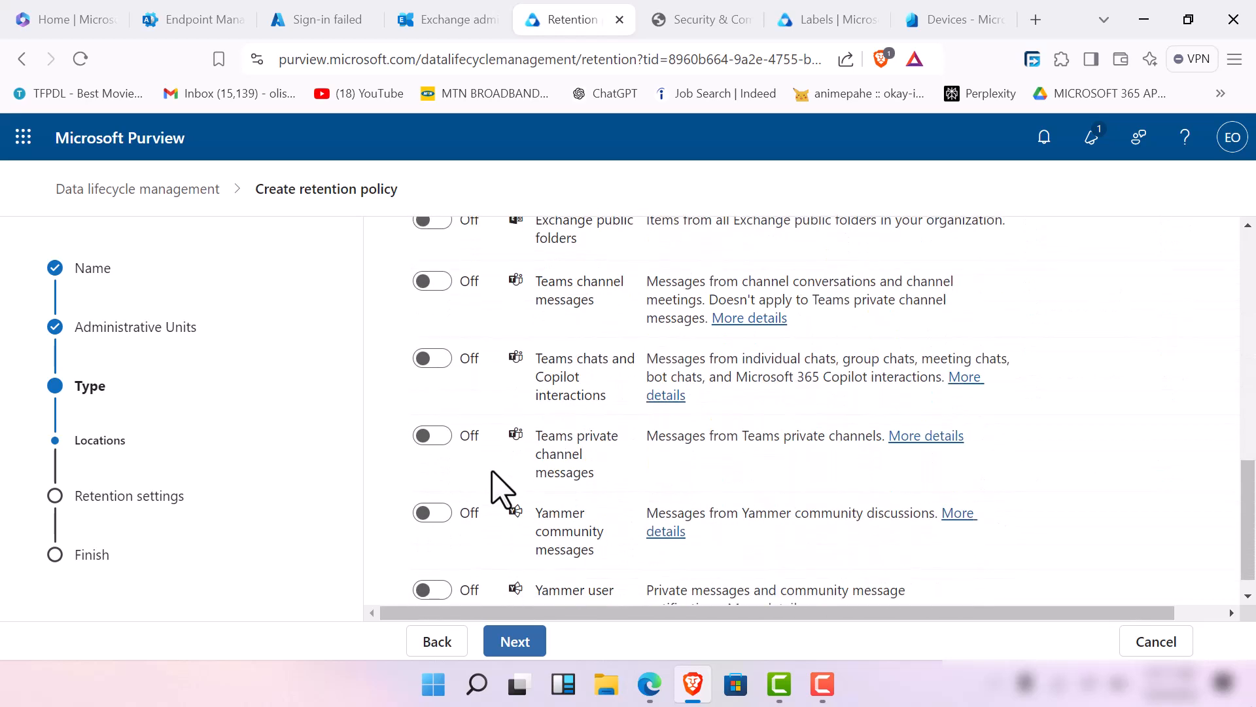
Try Yammer community messages as a location and check the status of the Exchange, SharePoint, OneDrive and Microsoft 365 Group locations.
left_click(431, 515)
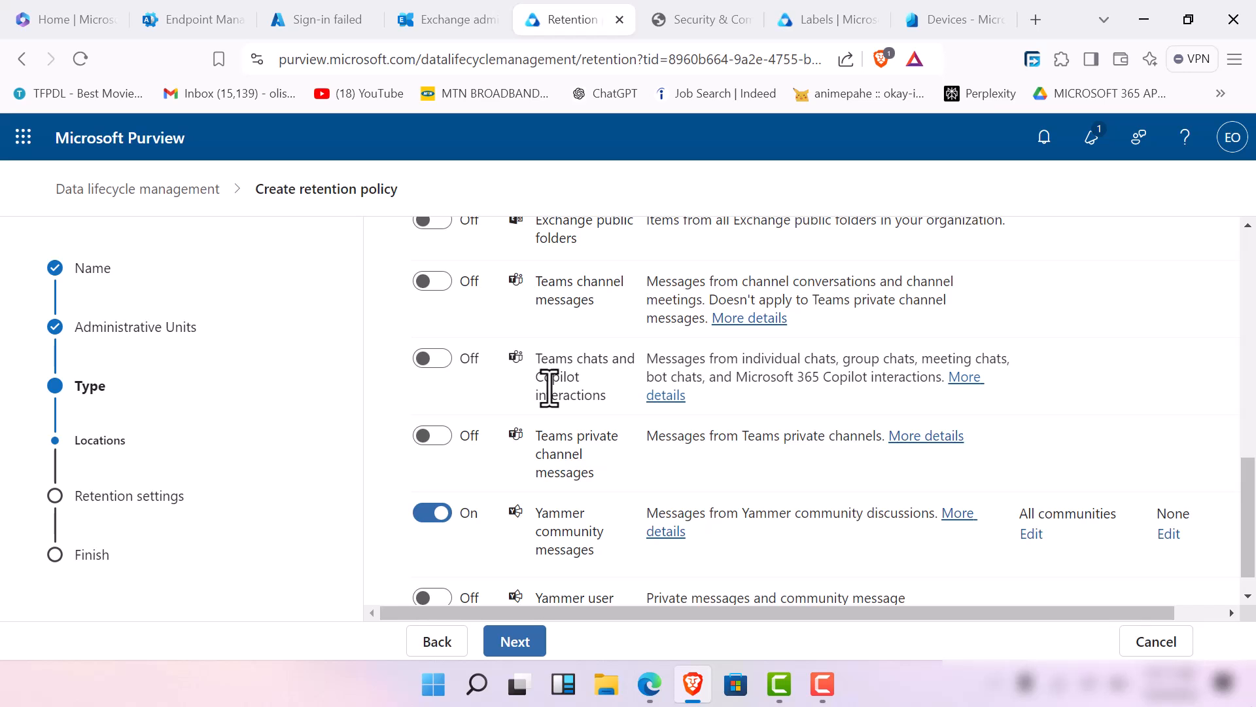
scroll(791, 256, "down", 1)
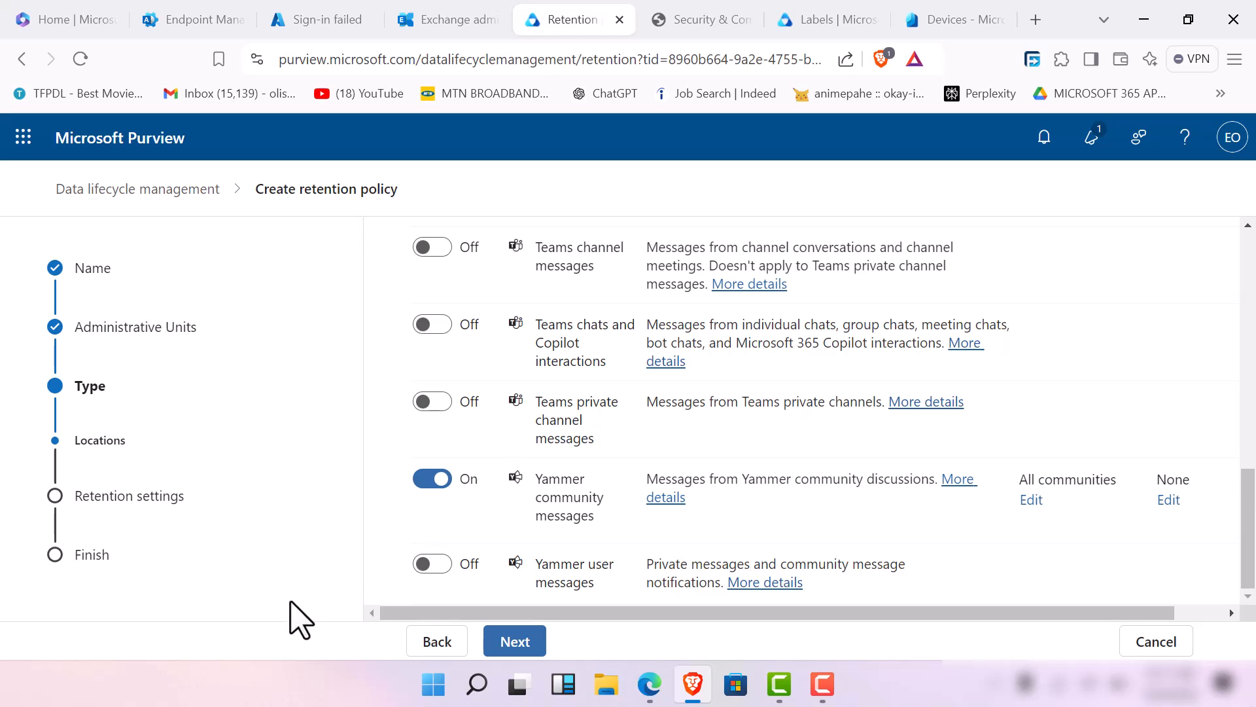
scroll(549, 504, "up", 10)
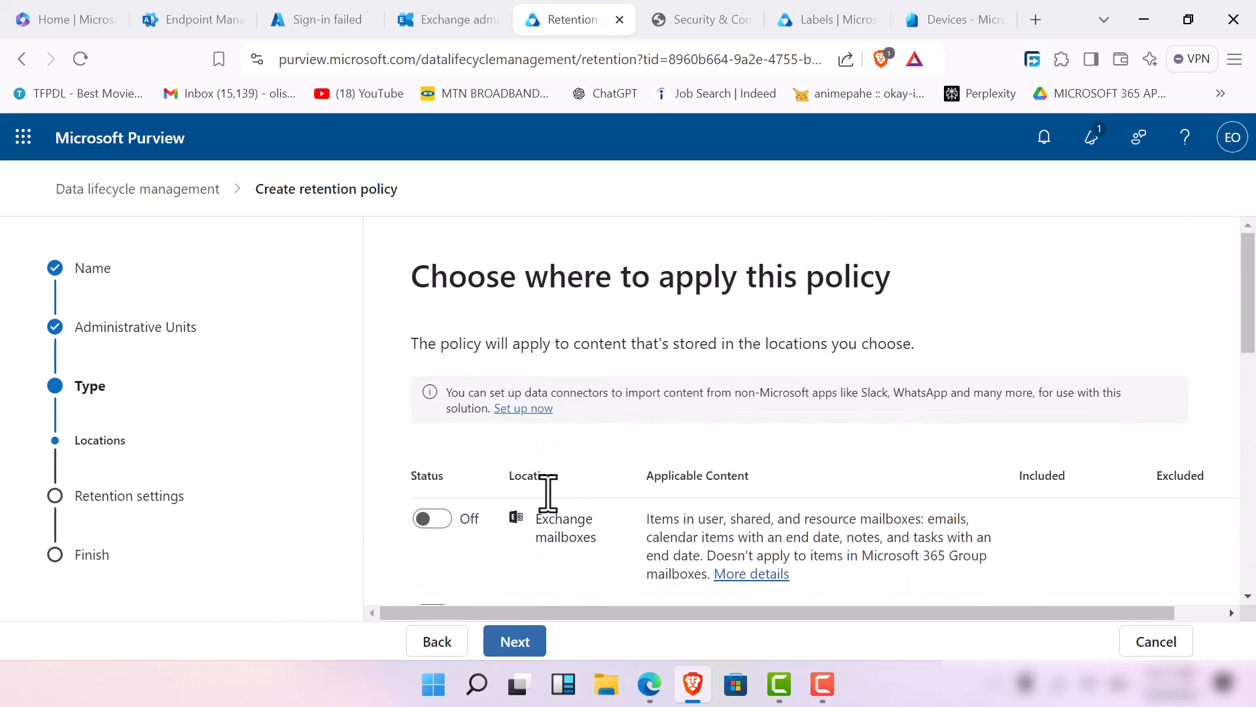
scroll(452, 537, "down", 5)
scroll(441, 517, "up", 5)
scroll(436, 497, "down", 5)
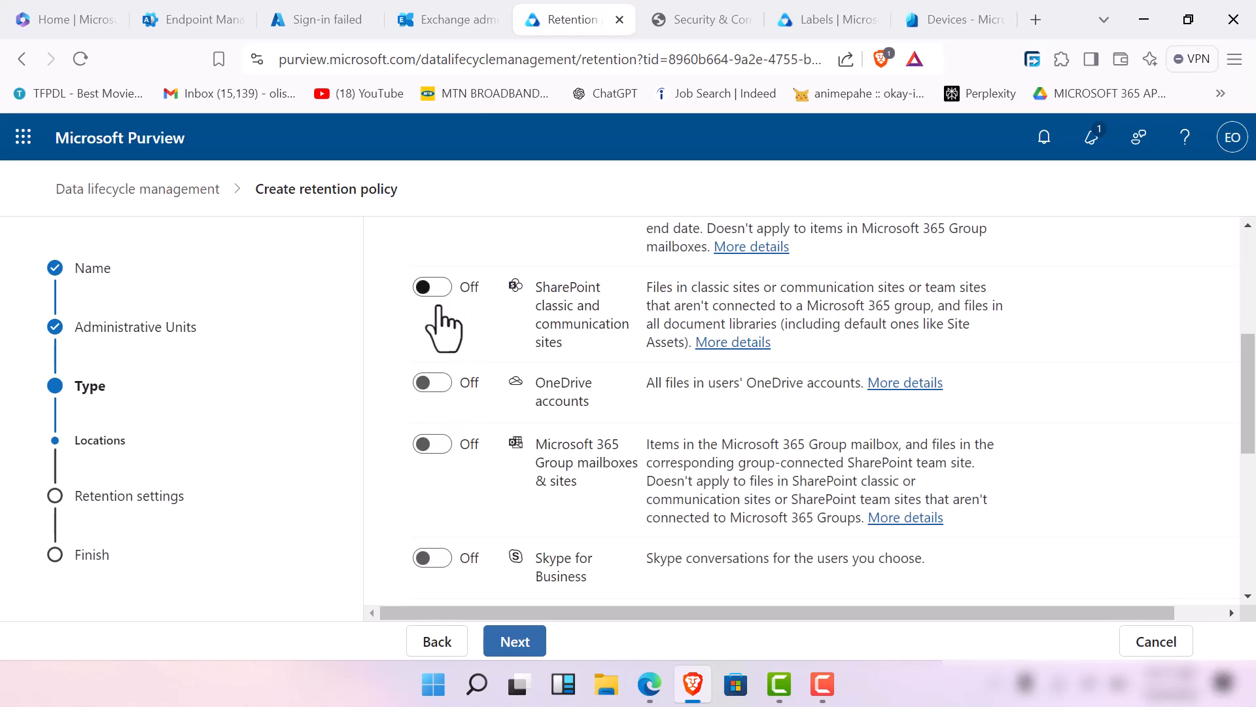
Turn on the SharePoint classic and communication sites and OneDrive accounts locations, and check the status of all other locations.
left_click(439, 289)
left_click(433, 391)
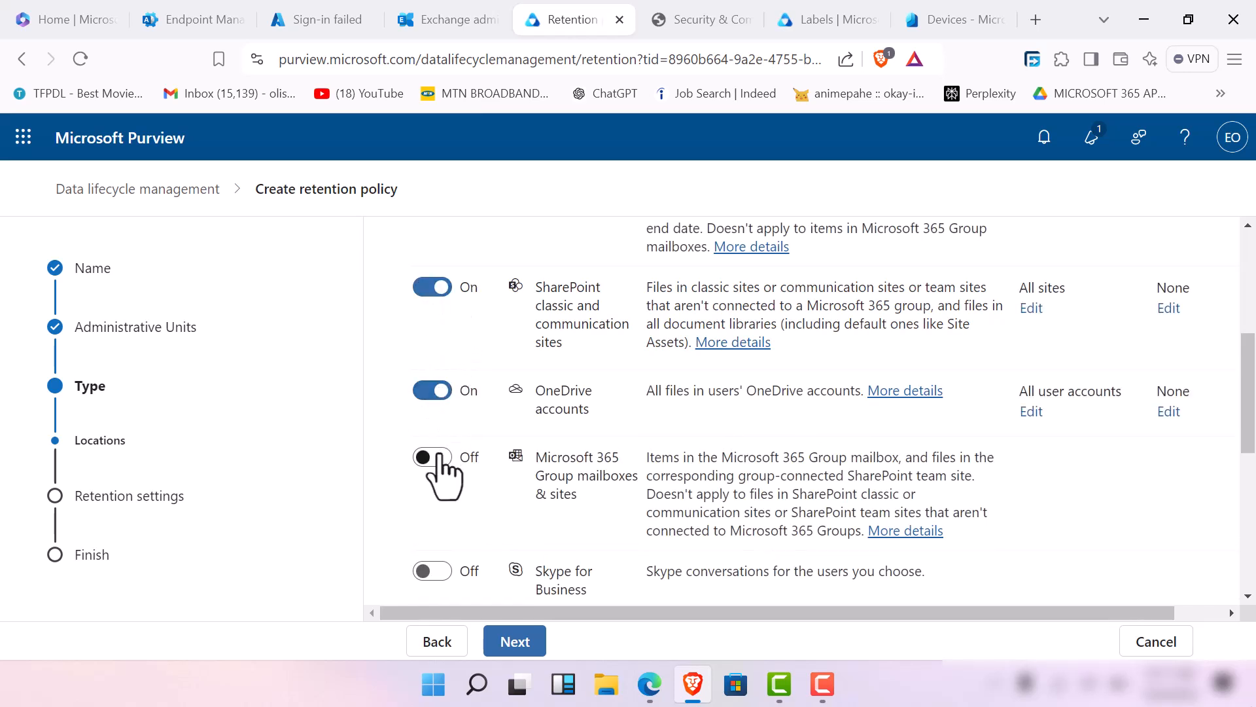
scroll(694, 454, "up", 5)
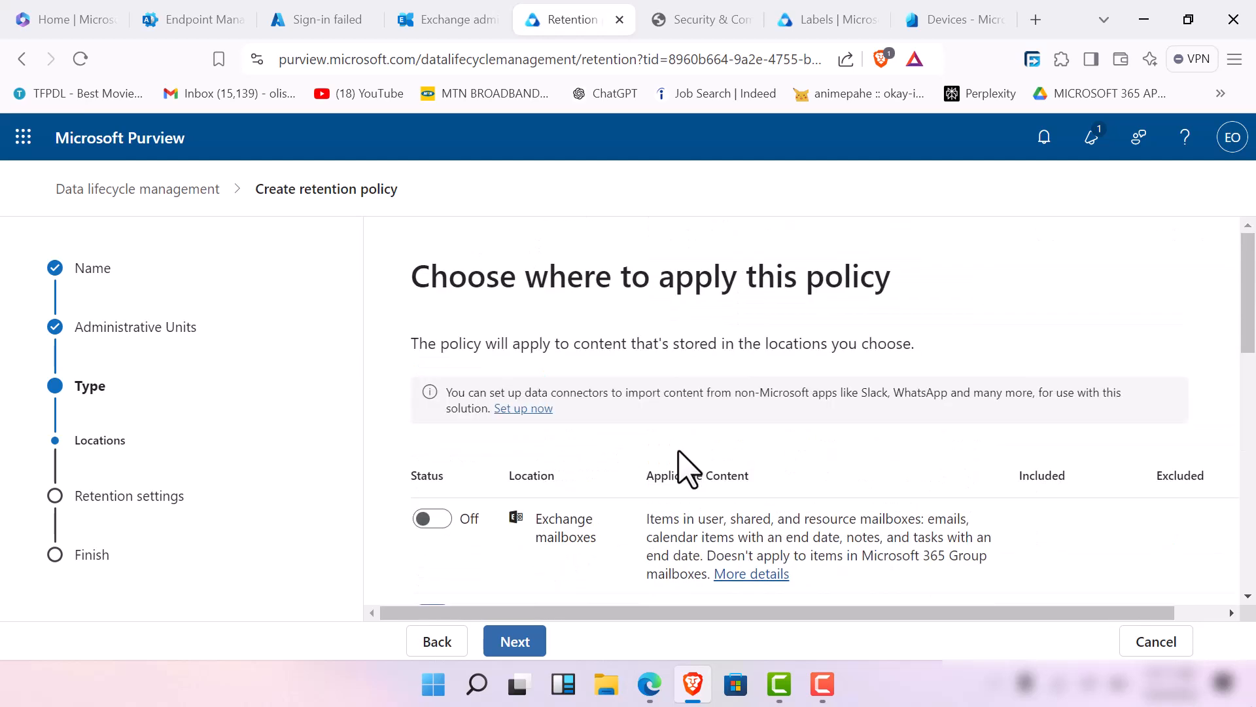
scroll(563, 523, "down", 5)
scroll(547, 477, "up", 5)
scroll(553, 518, "down", 5)
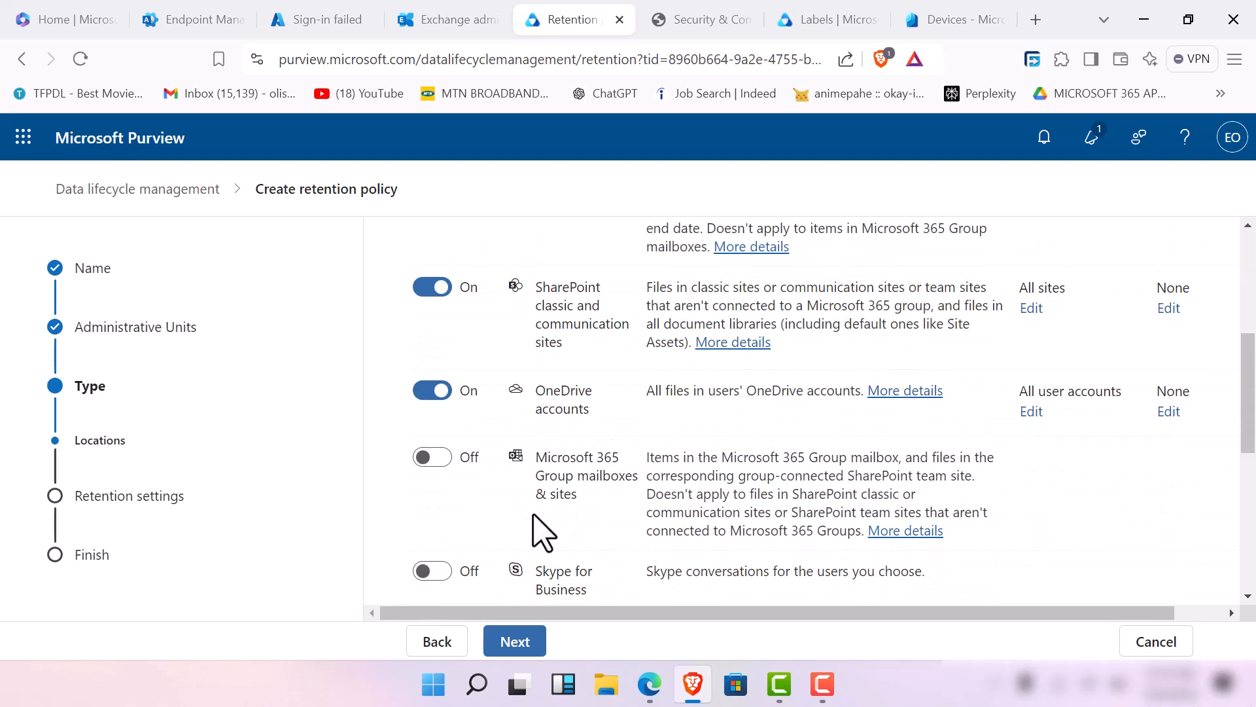
scroll(543, 532, "down", 7)
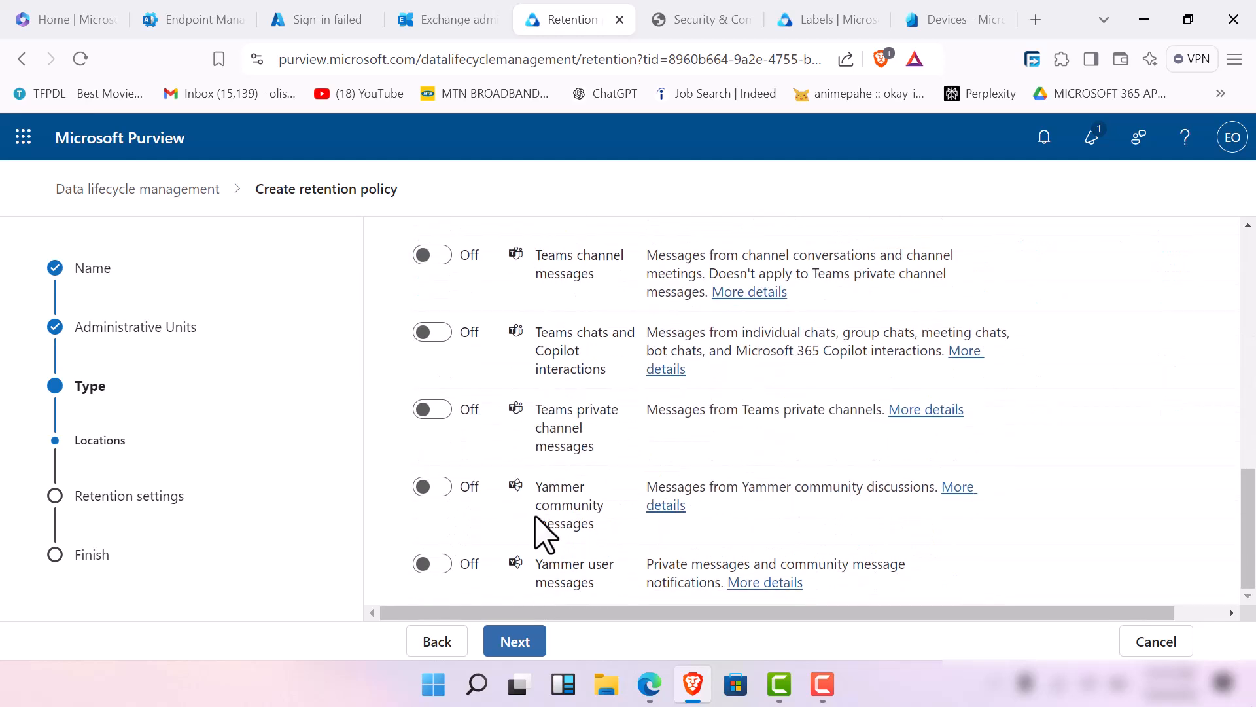
Turn on the Yammer community messages and Yammer user messages locations, and review the status of the Exchange, SharePoint and OneDrive locations.
left_click(433, 487)
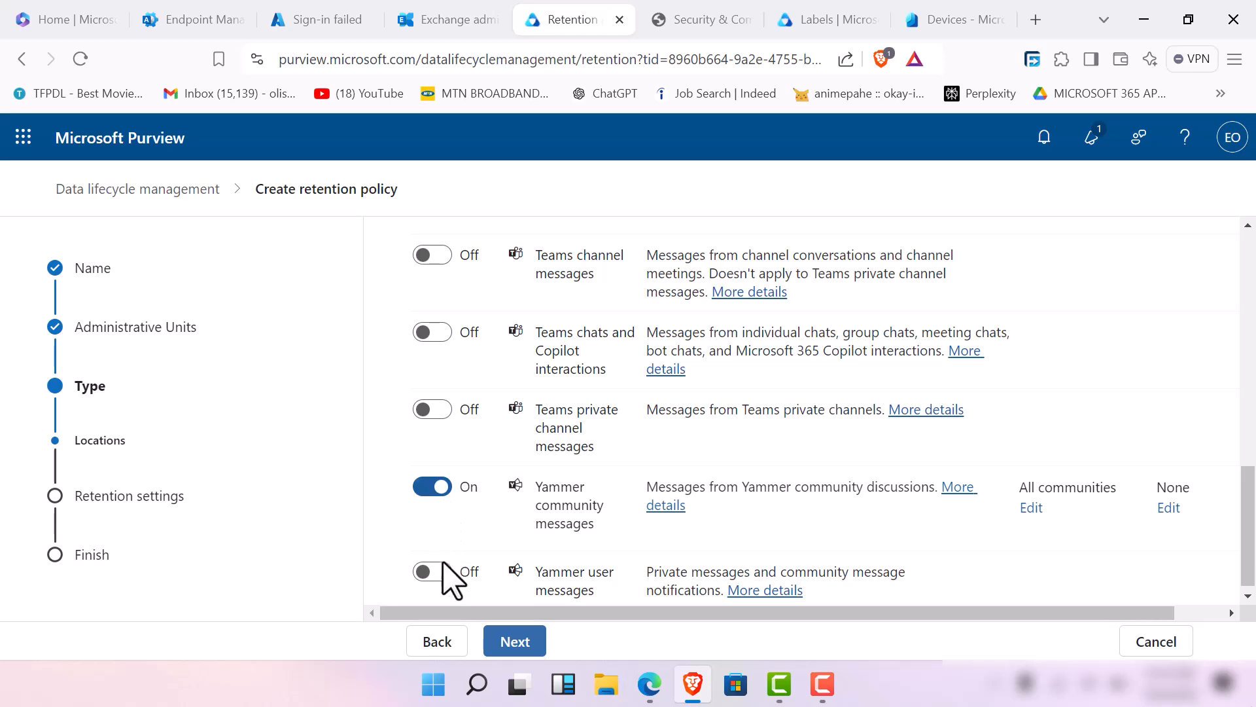
left_click(442, 577)
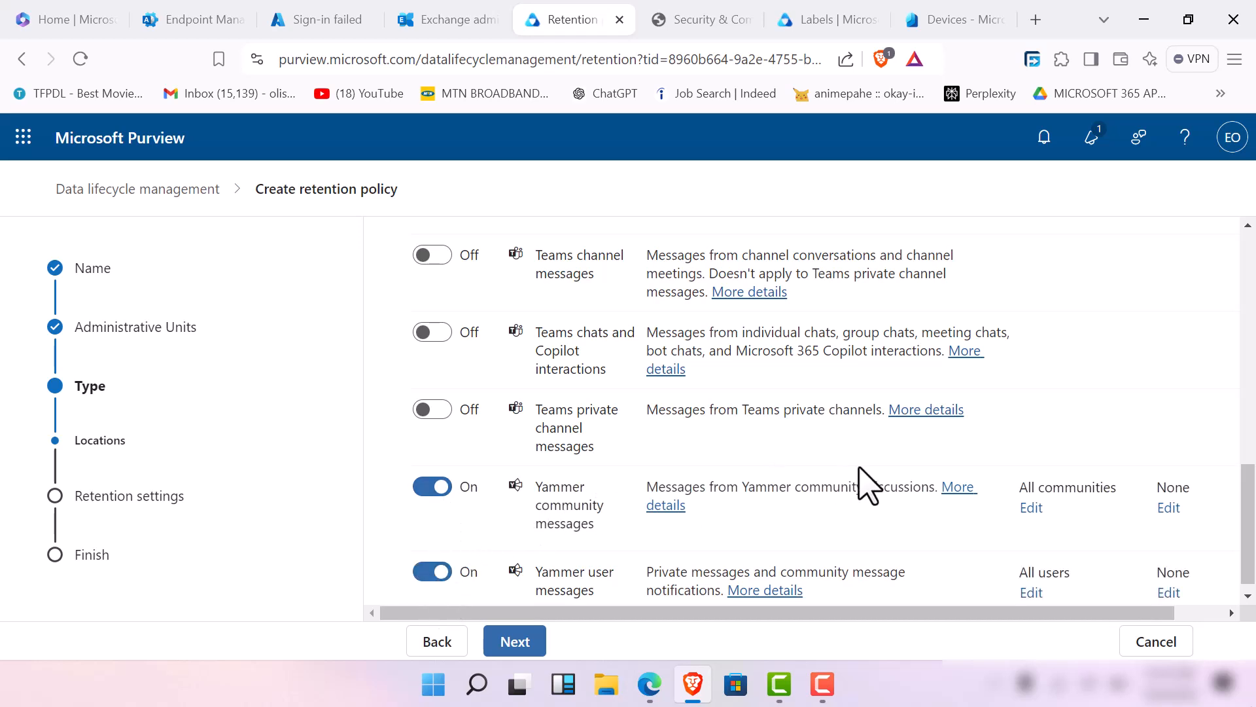
scroll(646, 483, "up", 10)
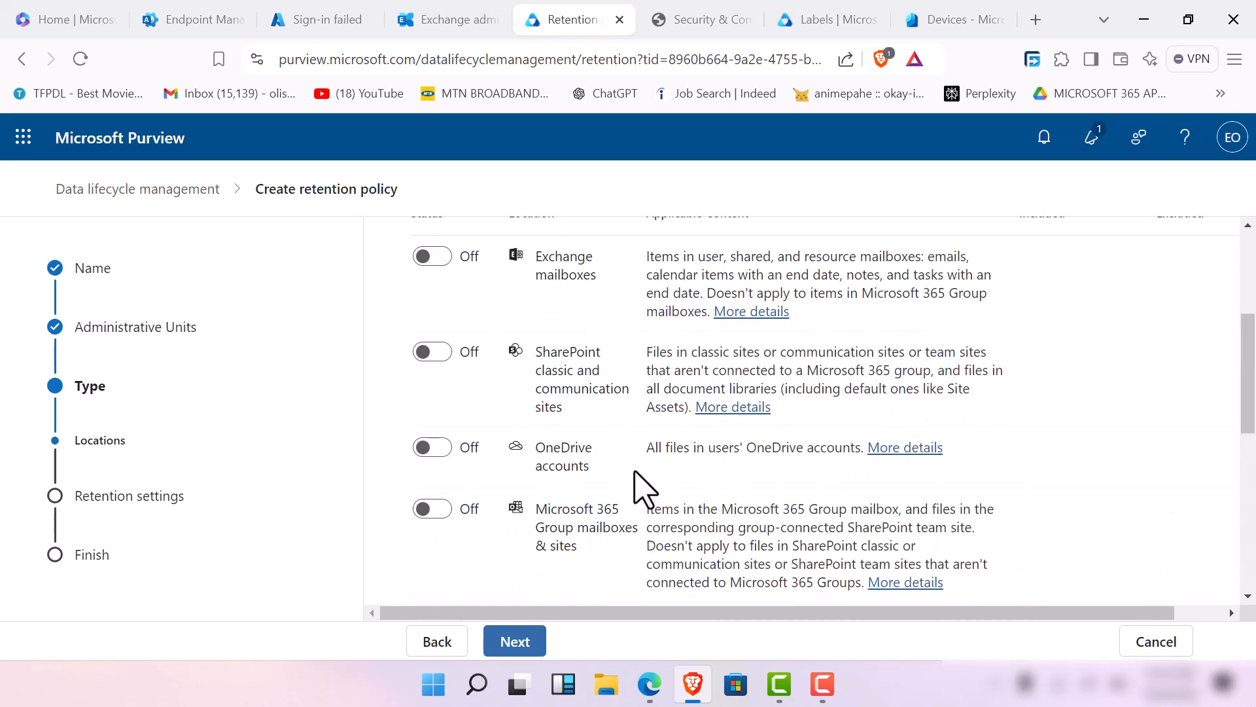
scroll(582, 516, "down", 2)
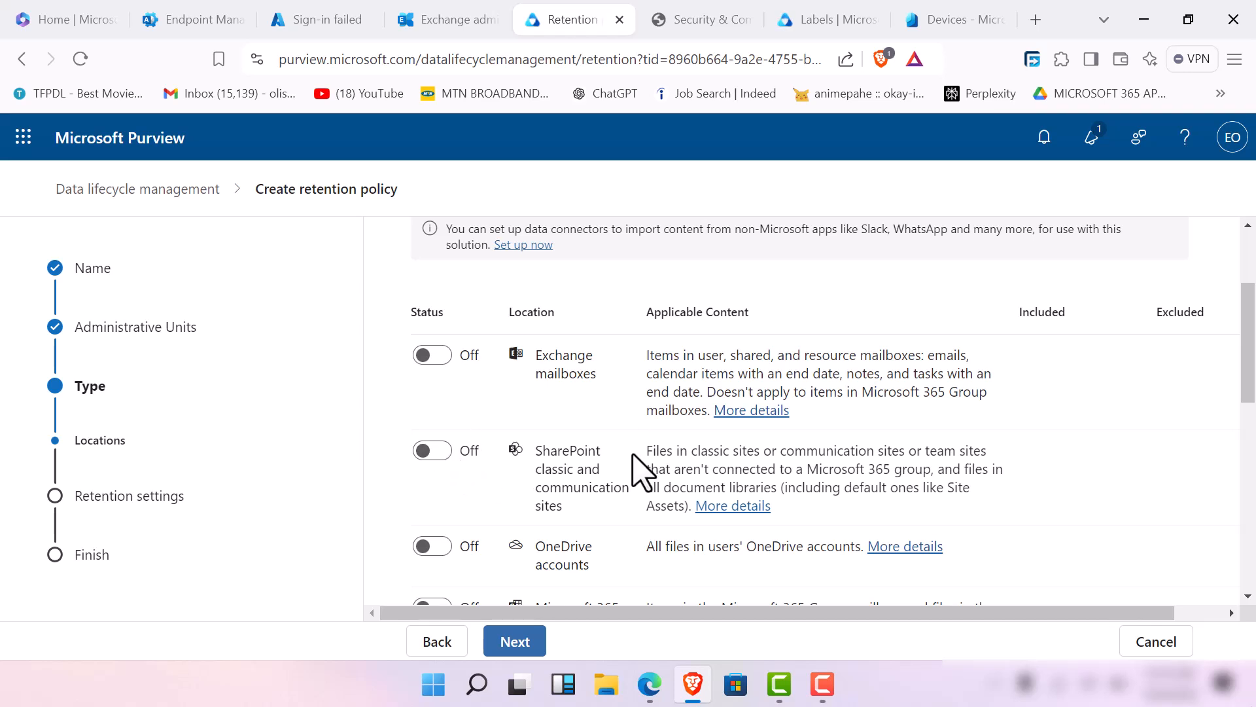
scroll(634, 468, "up", 3)
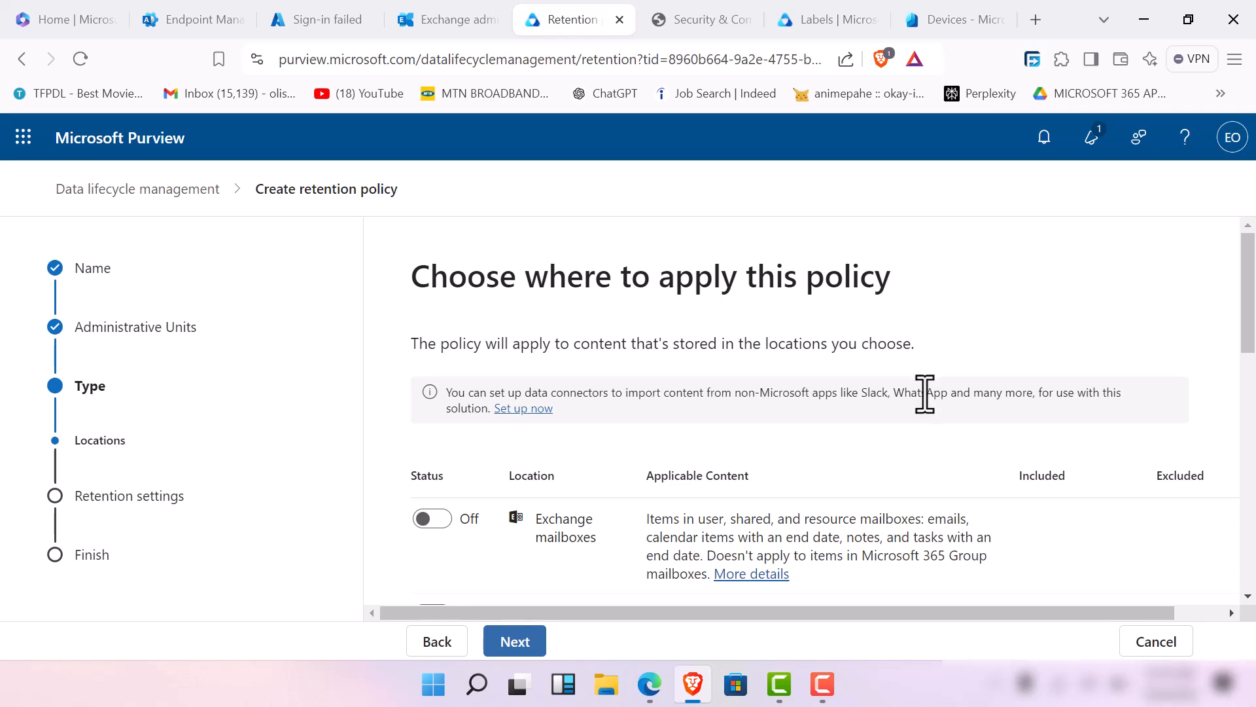
Return to the policy scope and limit the admin units to Regional Office, removing nenelabs nigeria.
left_click(436, 641)
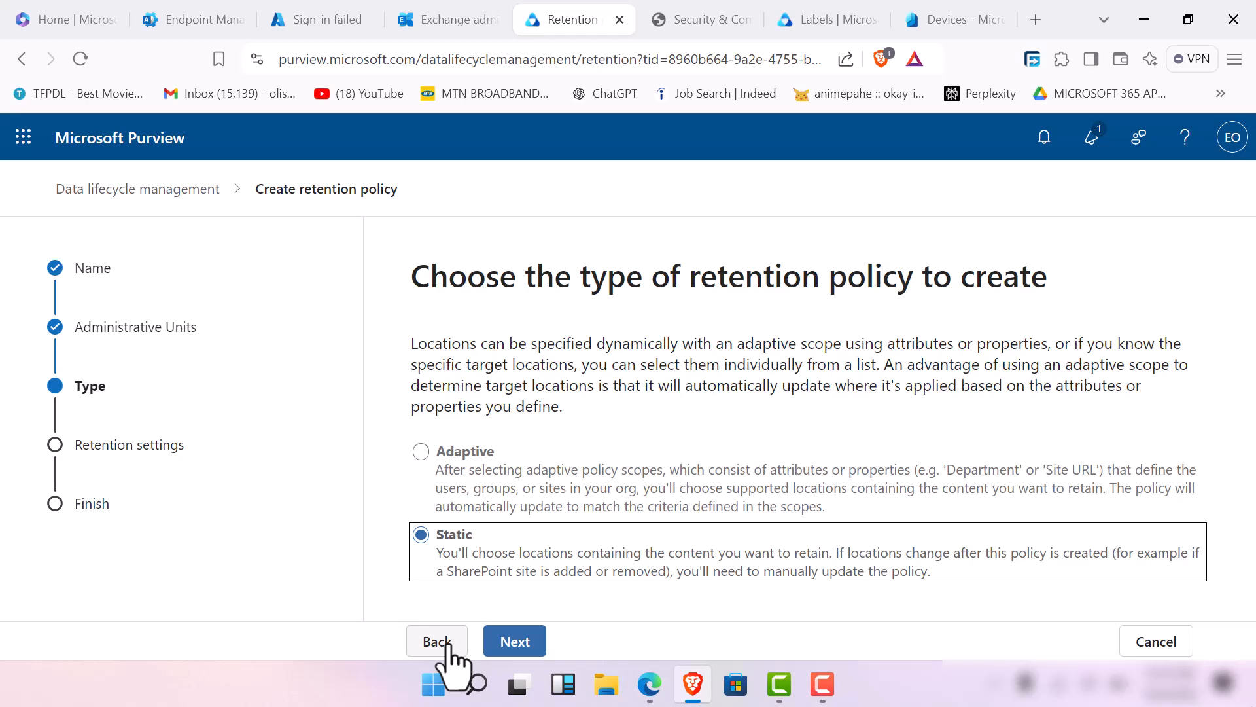
left_click(436, 642)
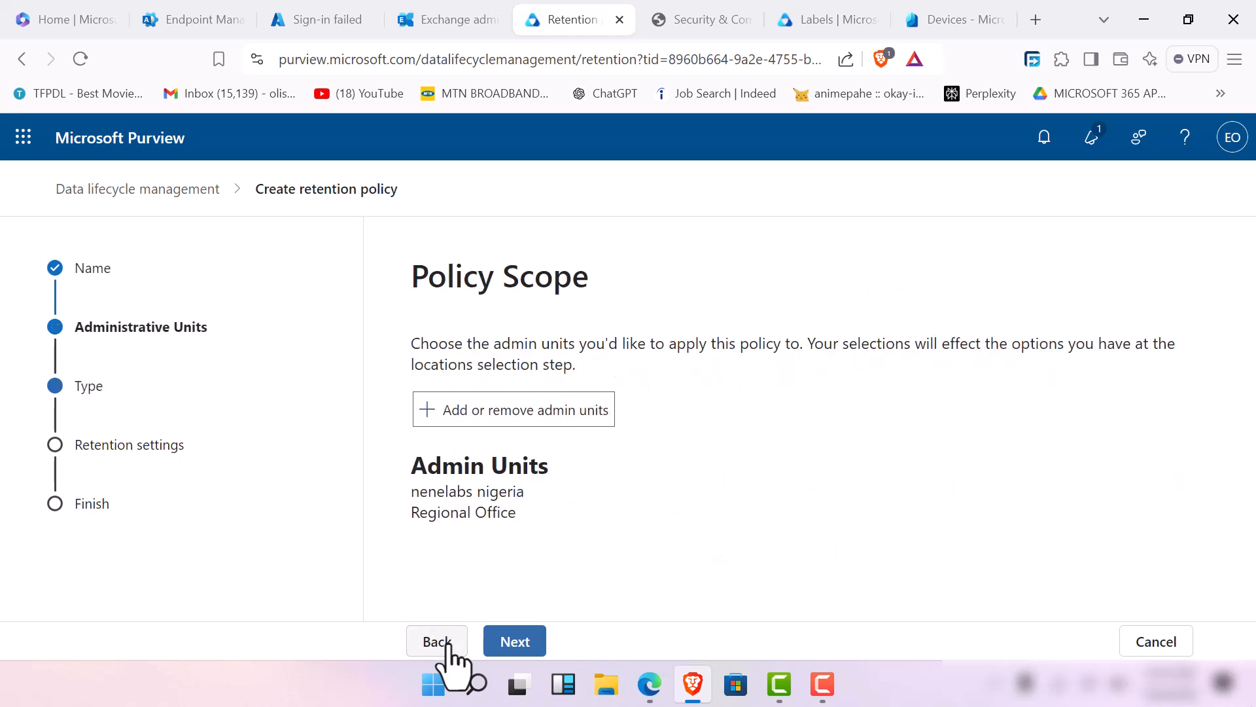
left_click(508, 408)
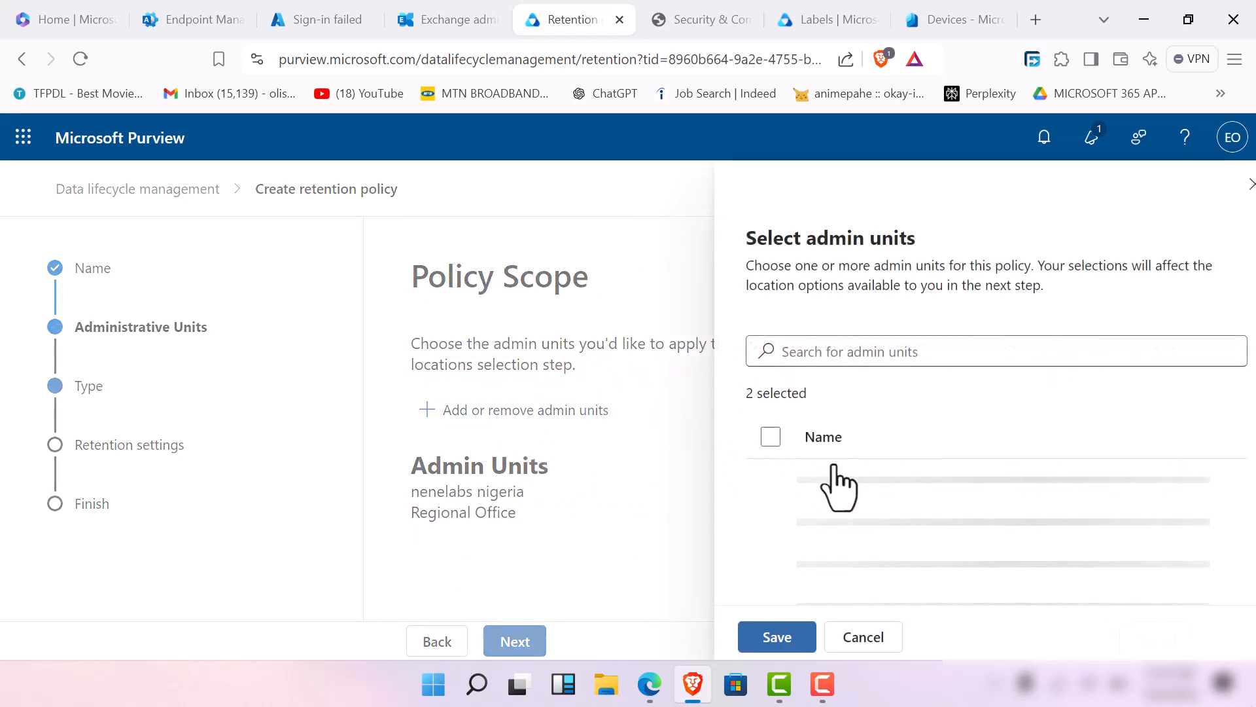
scroll(877, 526, "down", 2)
scroll(880, 541, "up", 2)
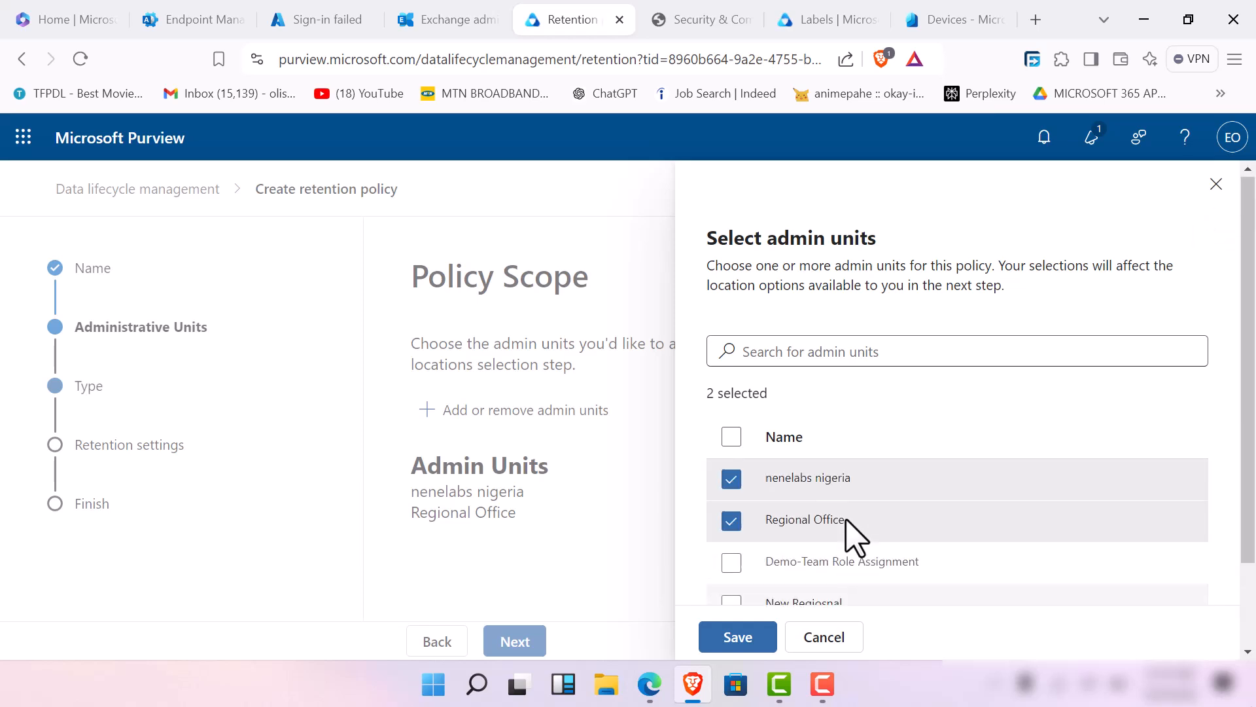
left_click(732, 519)
left_click(732, 479)
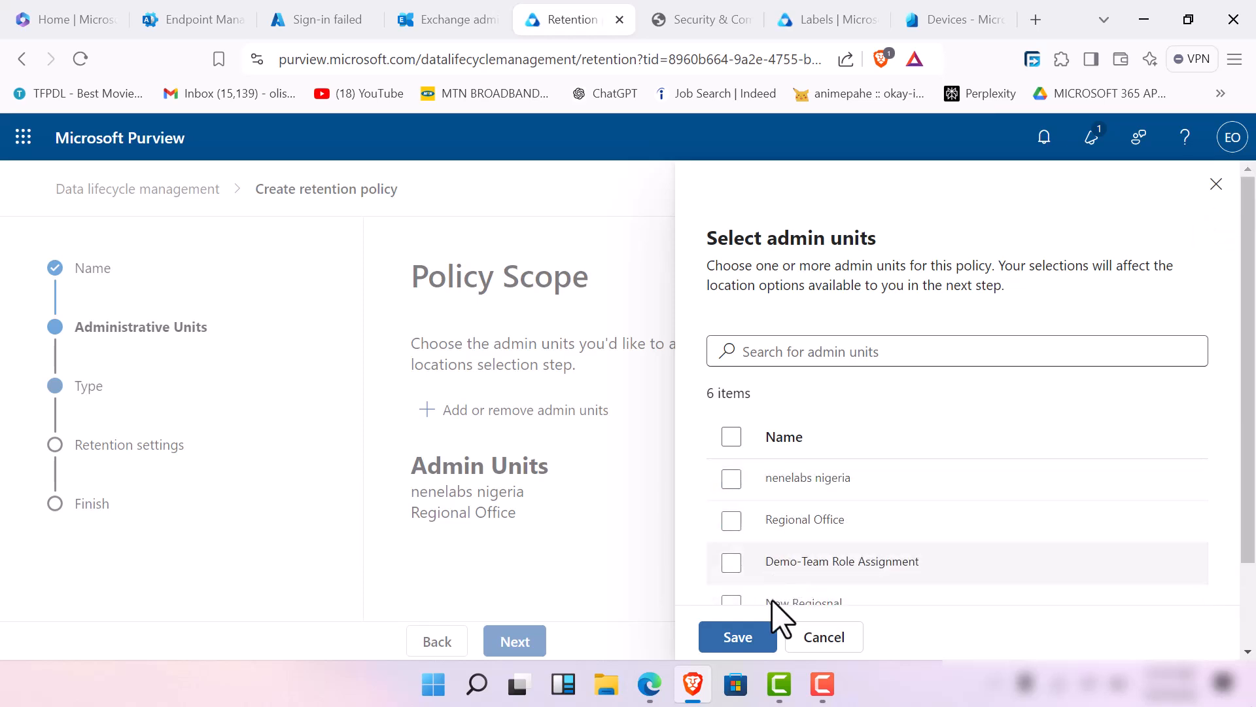
left_click(740, 521)
left_click(732, 646)
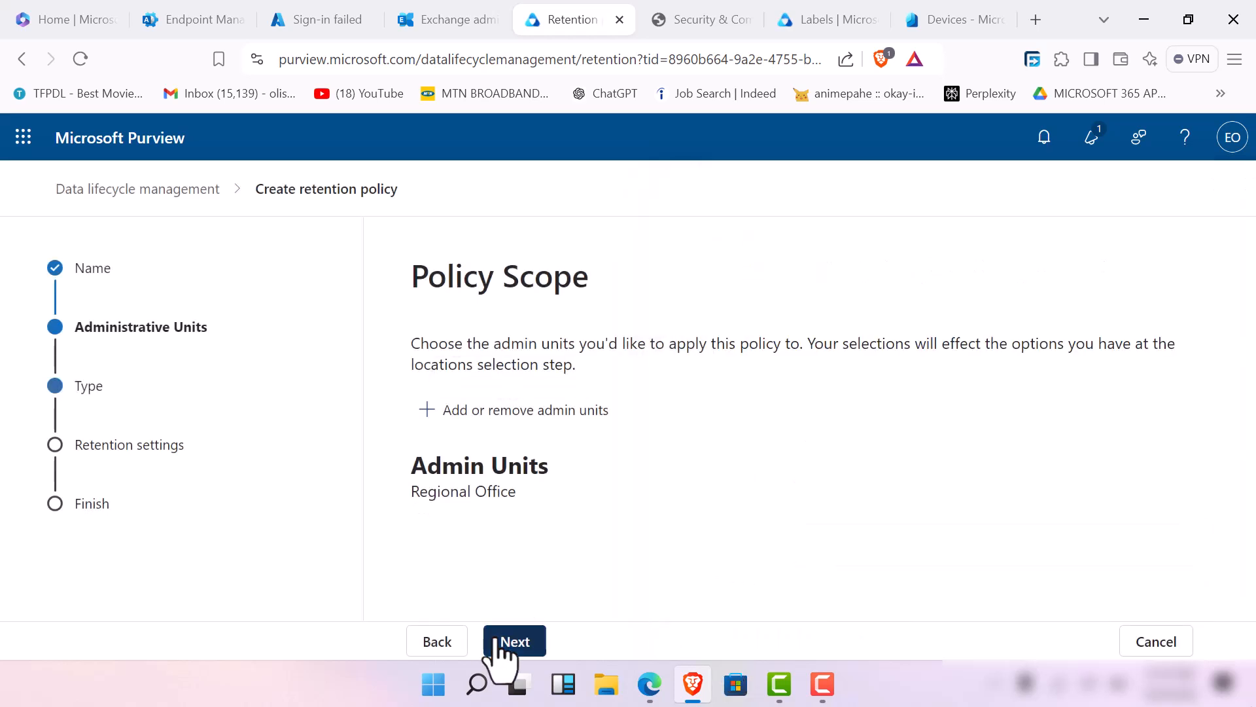
Change the retention policy type to Adaptive and open the selection of adaptive policy scopes.
left_click(528, 640)
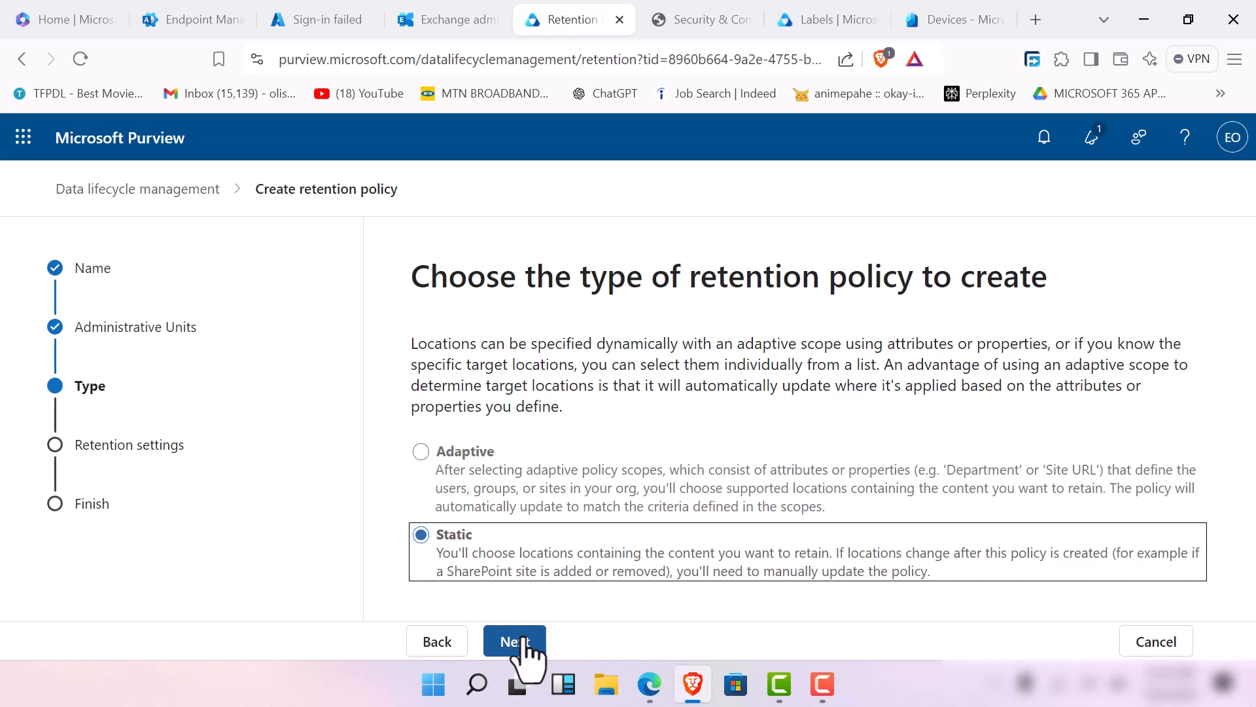
left_click(422, 453)
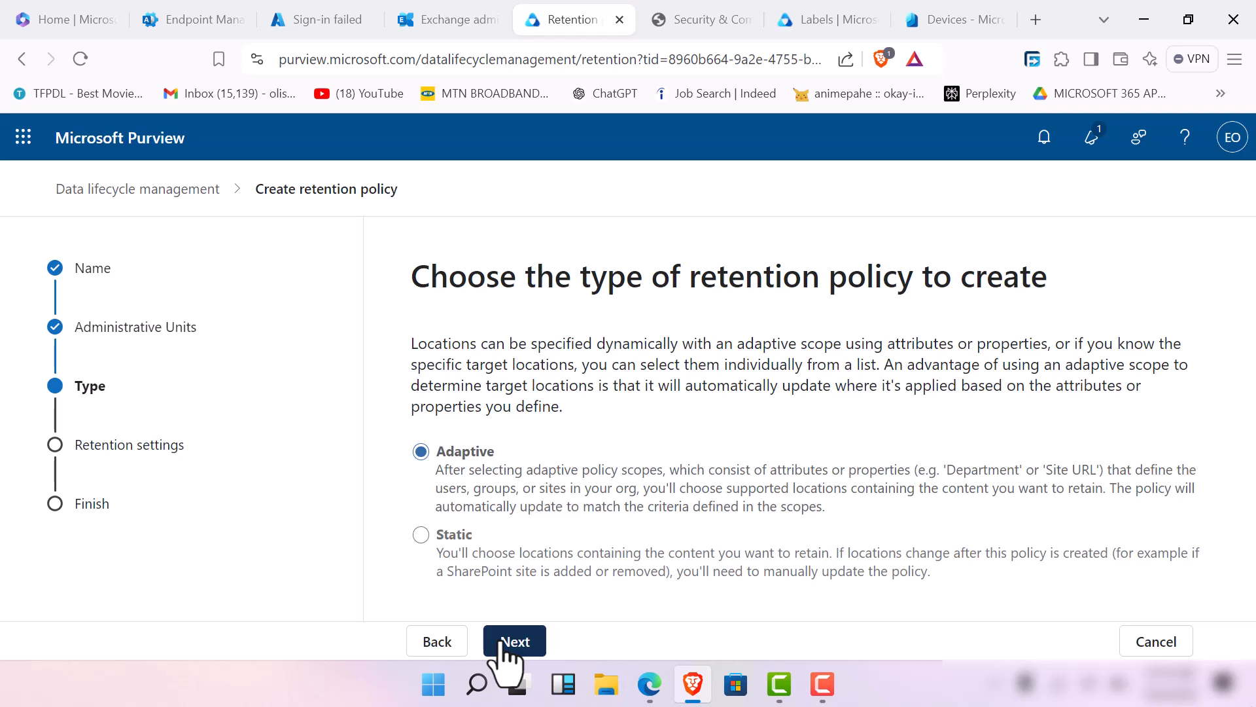
left_click(505, 644)
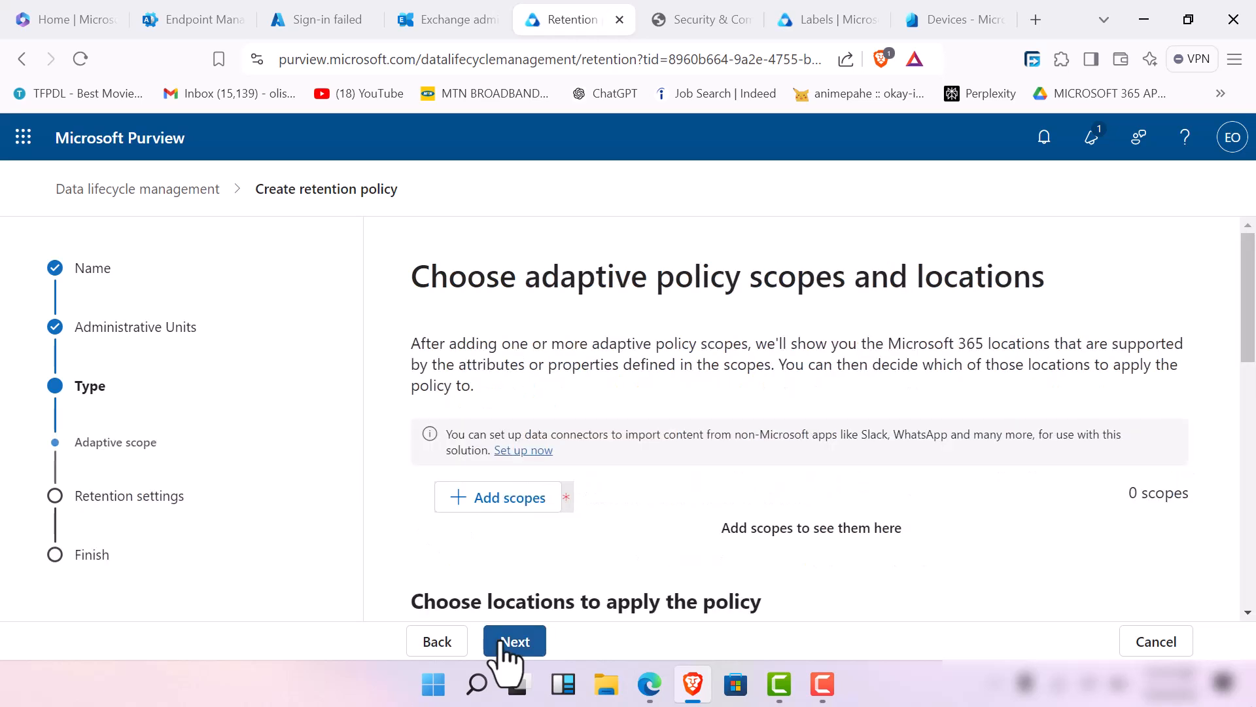
left_click(517, 505)
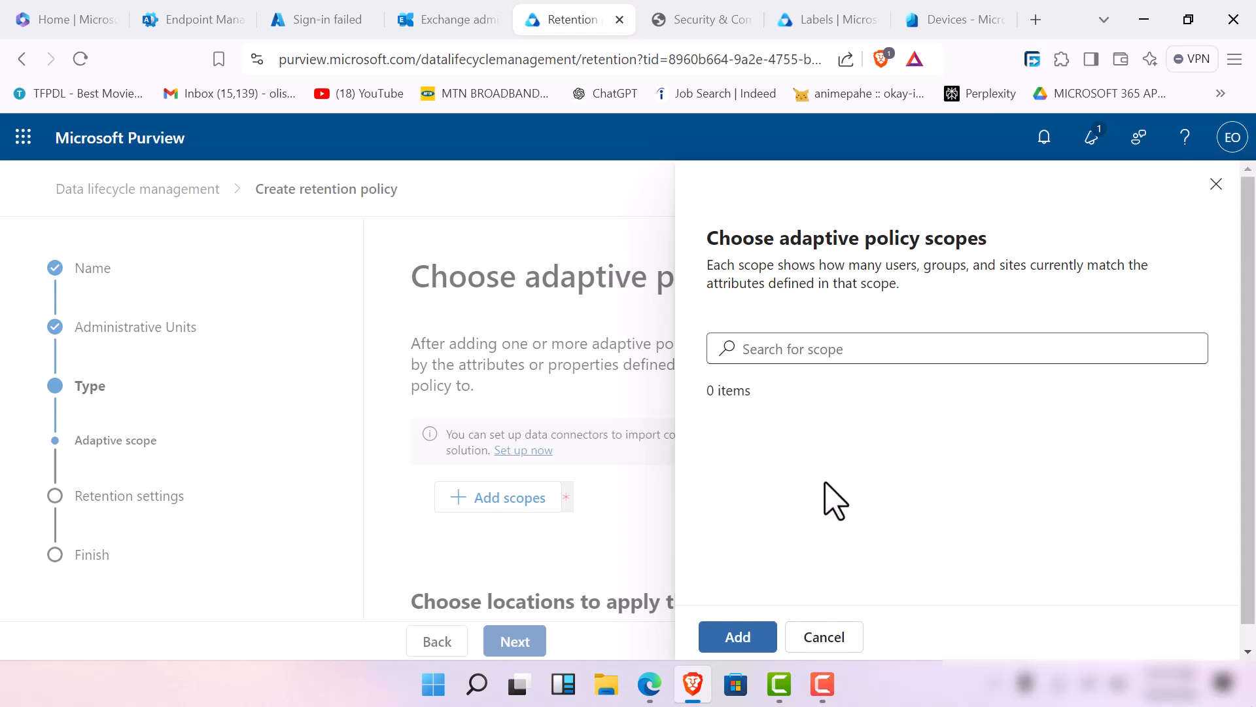
Cancel the adaptive scope selection, change the retention policy type to Static and continue to the locations.
left_click(824, 640)
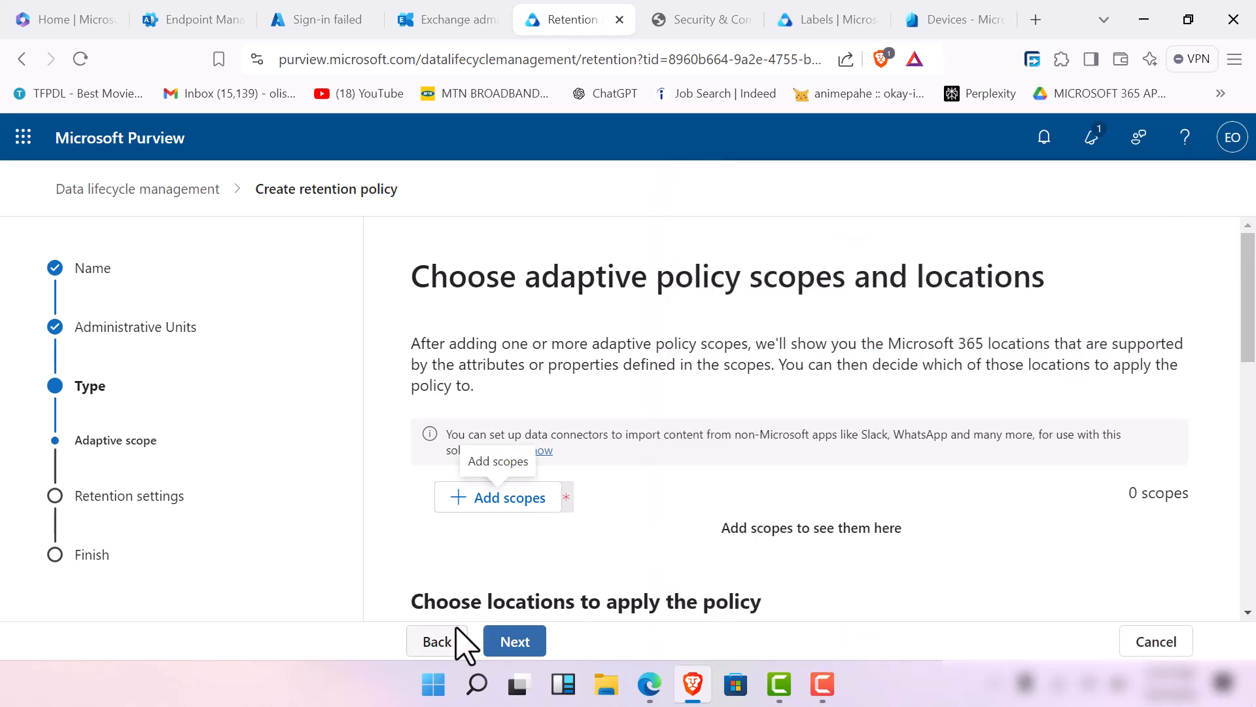
left_click(426, 642)
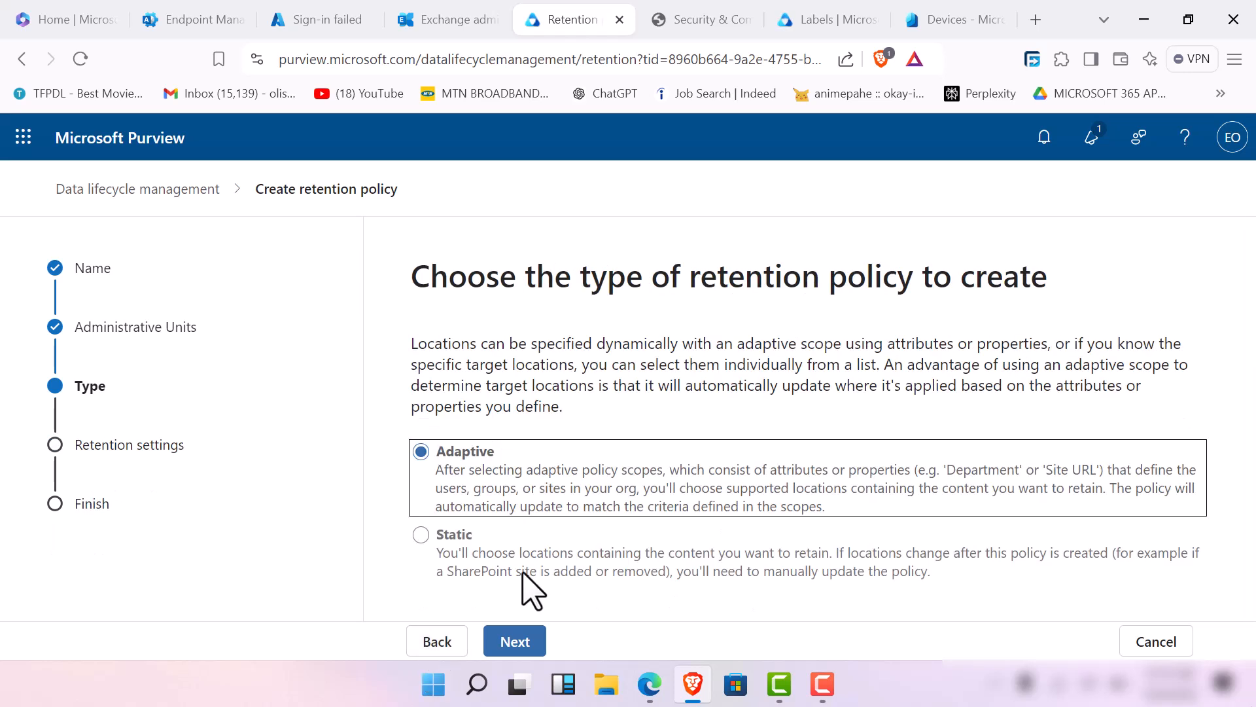
left_click(431, 533)
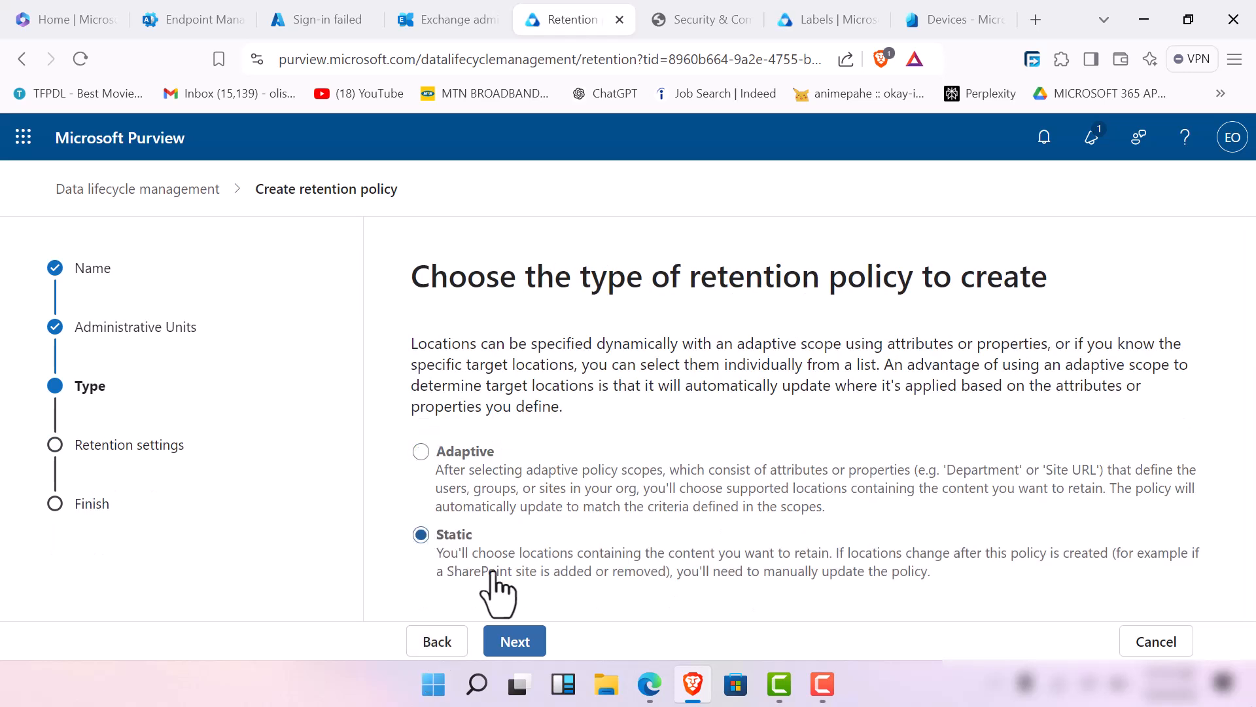
left_click(515, 642)
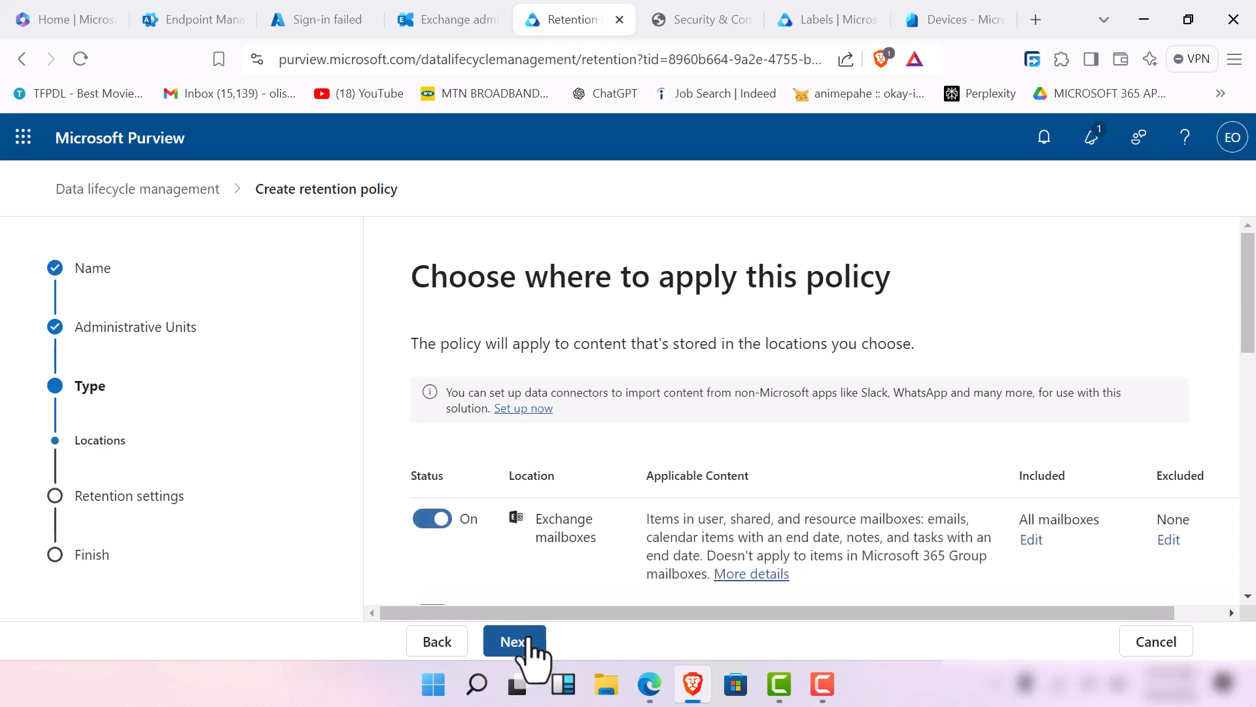
Review the default locations and turn off Microsoft 365 Group mailboxes & sites.
scroll(547, 575, "down", 5)
scroll(547, 576, "up", 5)
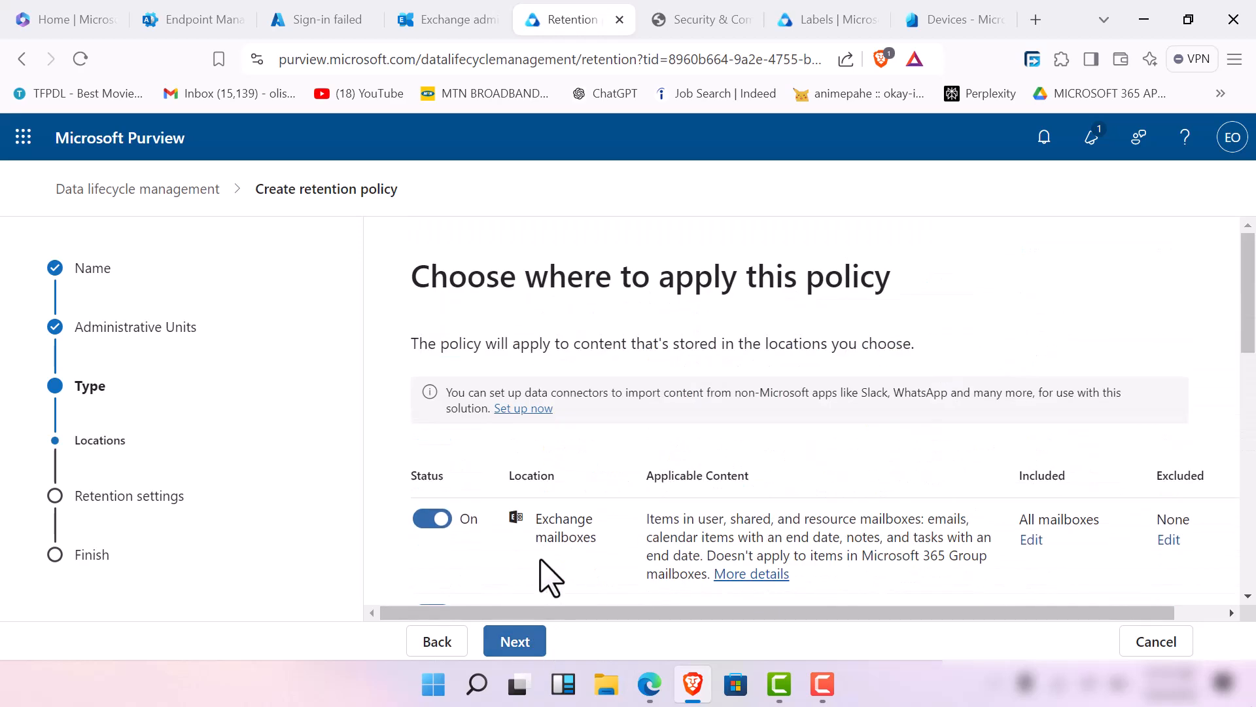
scroll(548, 576, "down", 3)
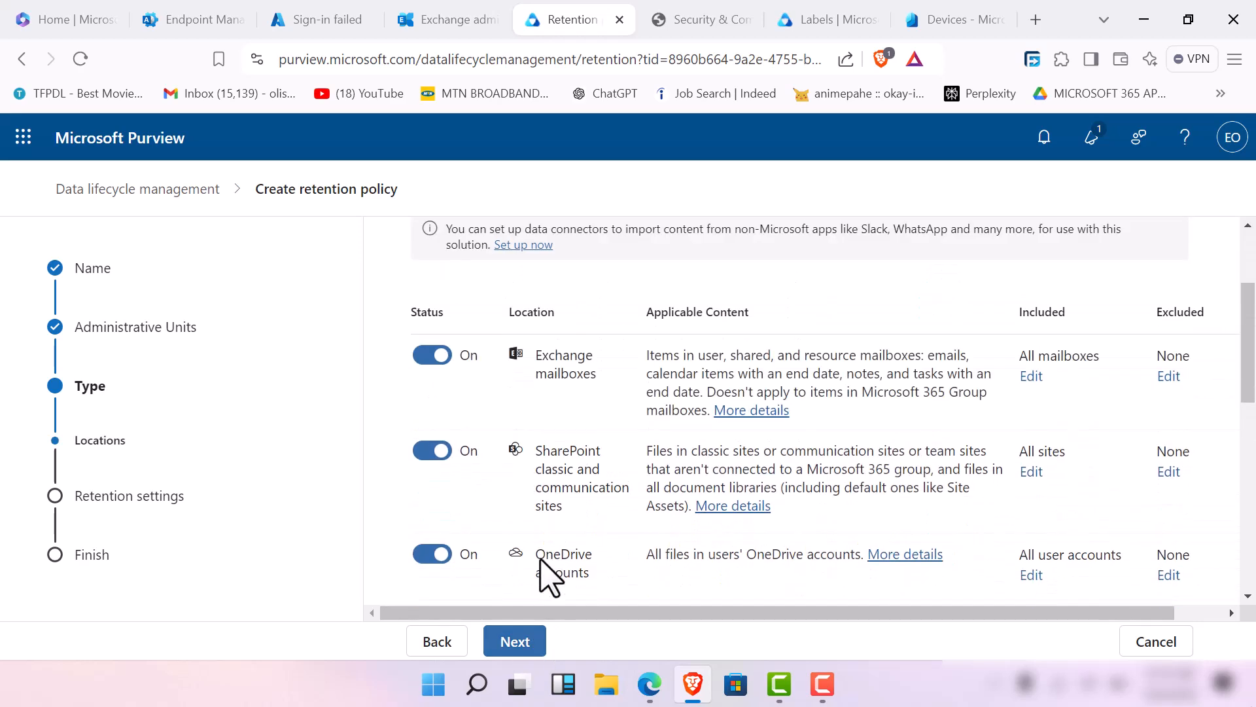
scroll(547, 576, "down", 2)
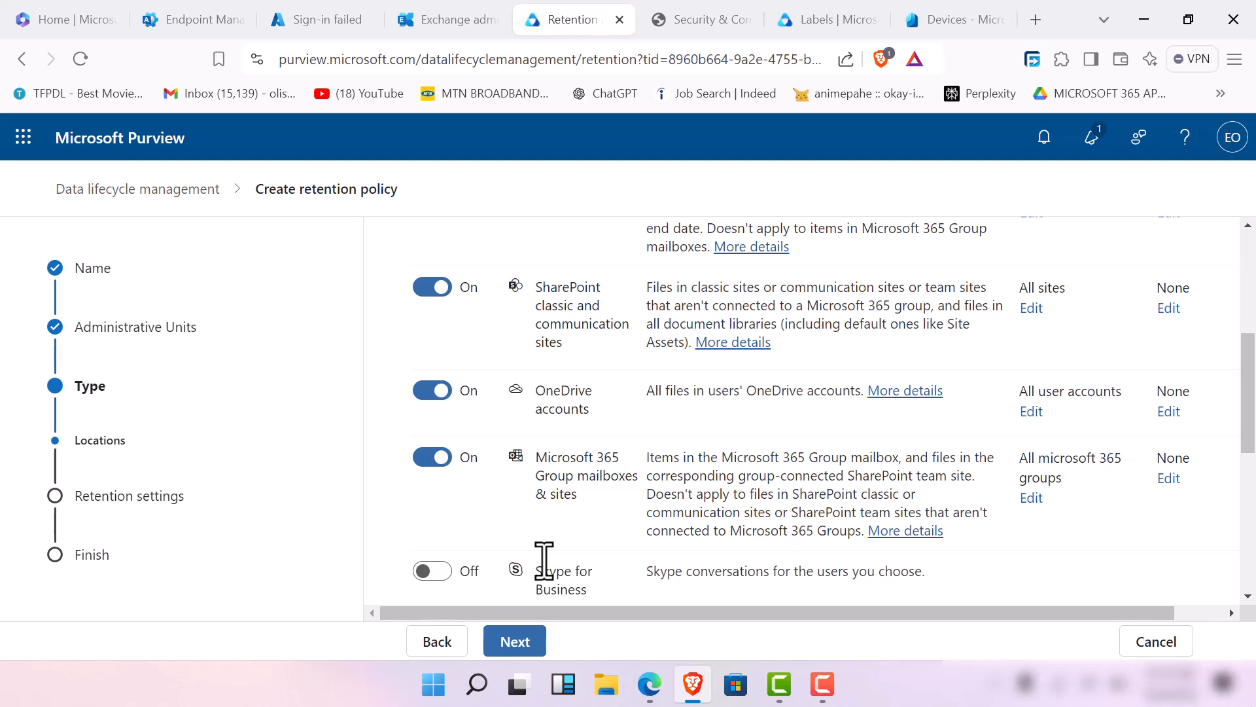
left_click(429, 458)
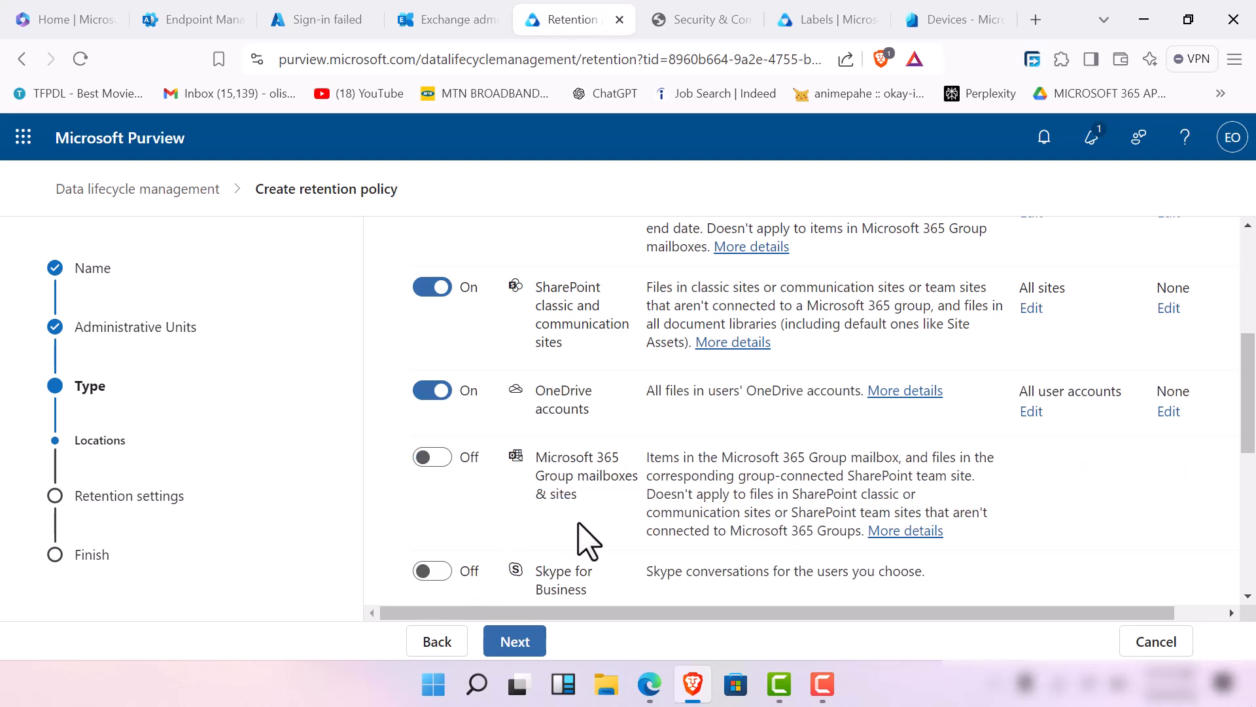
Turn on the Teams private channel messages location and check the status of the other locations.
scroll(582, 544, "down", 5)
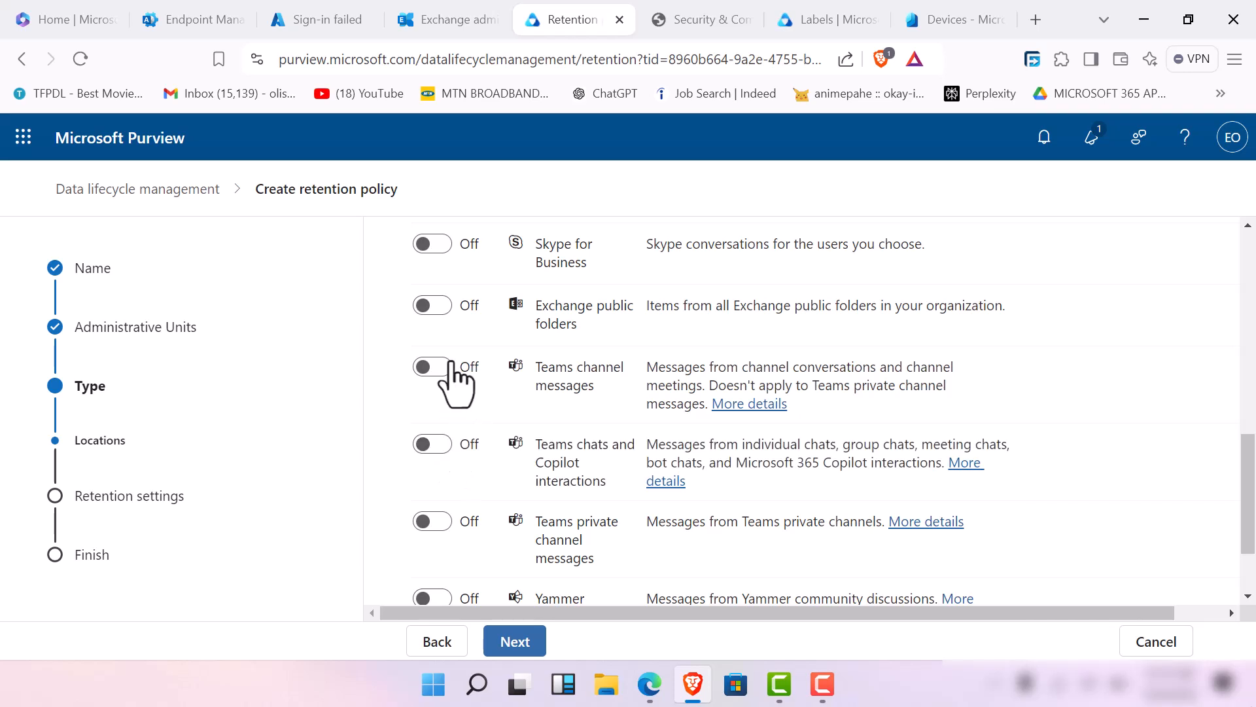
left_click(434, 522)
scroll(554, 465, "up", 5)
scroll(555, 468, "up", 5)
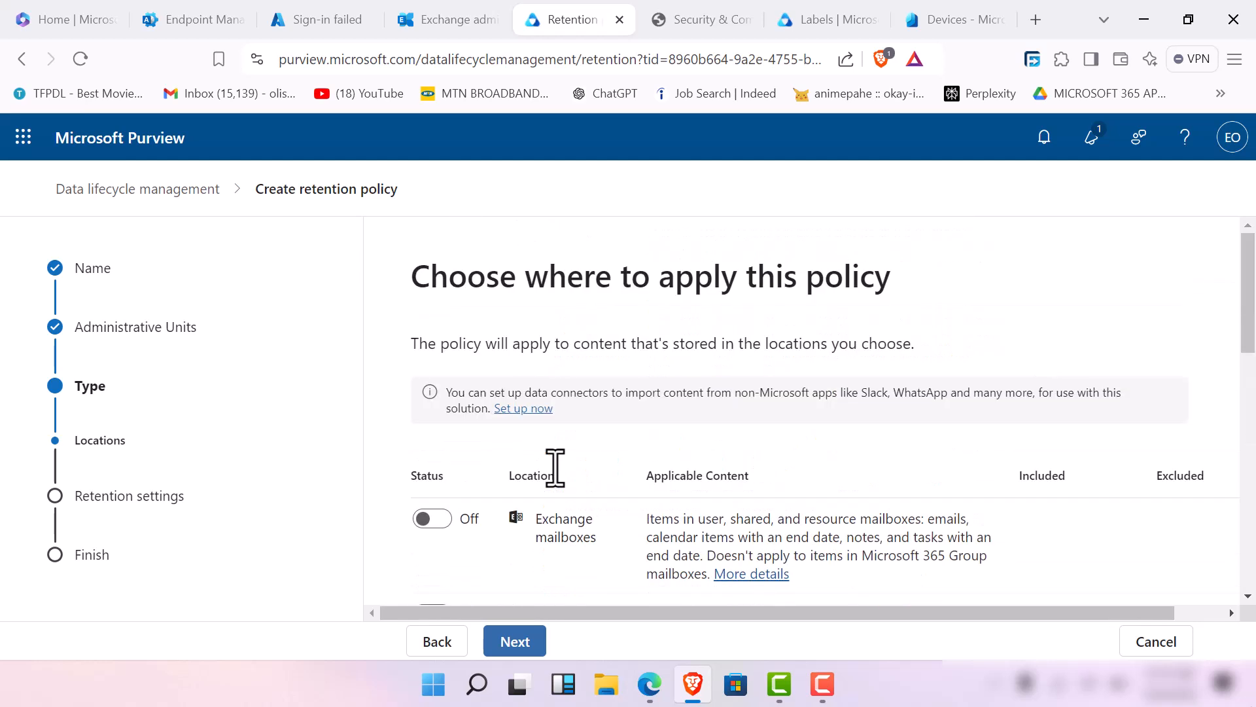
scroll(555, 468, "down", 10)
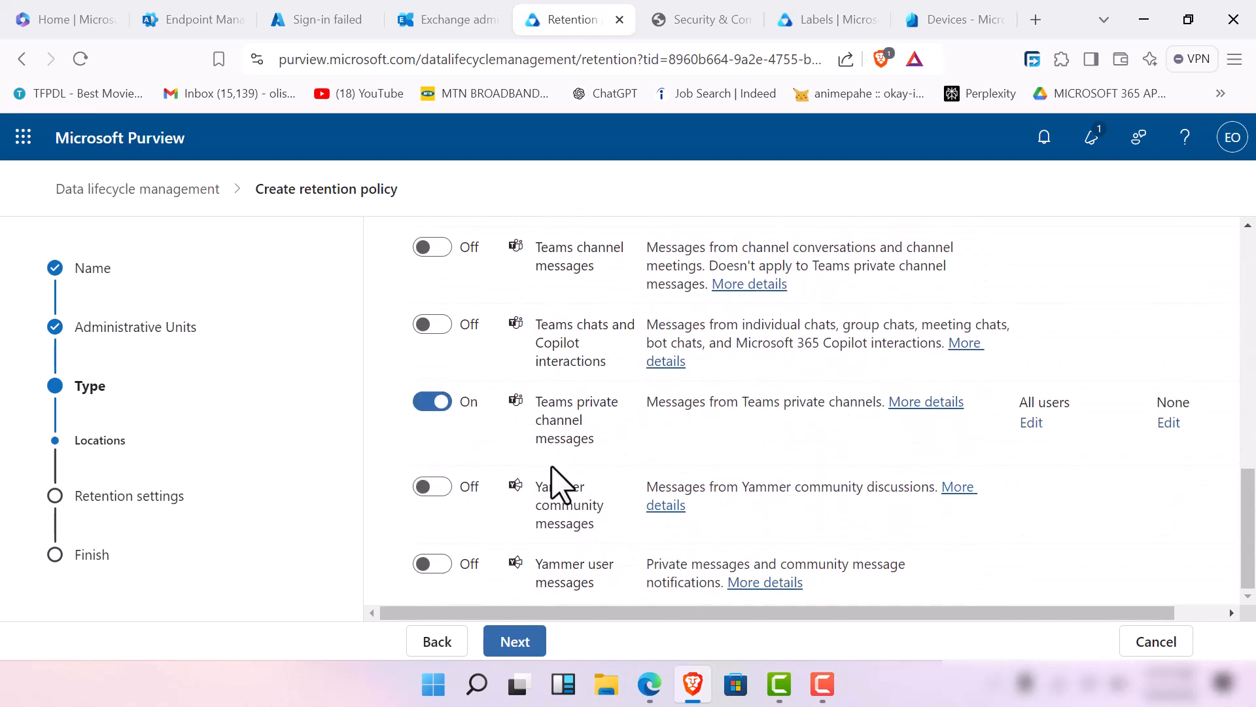
scroll(559, 484, "up", 5)
scroll(555, 468, "up", 5)
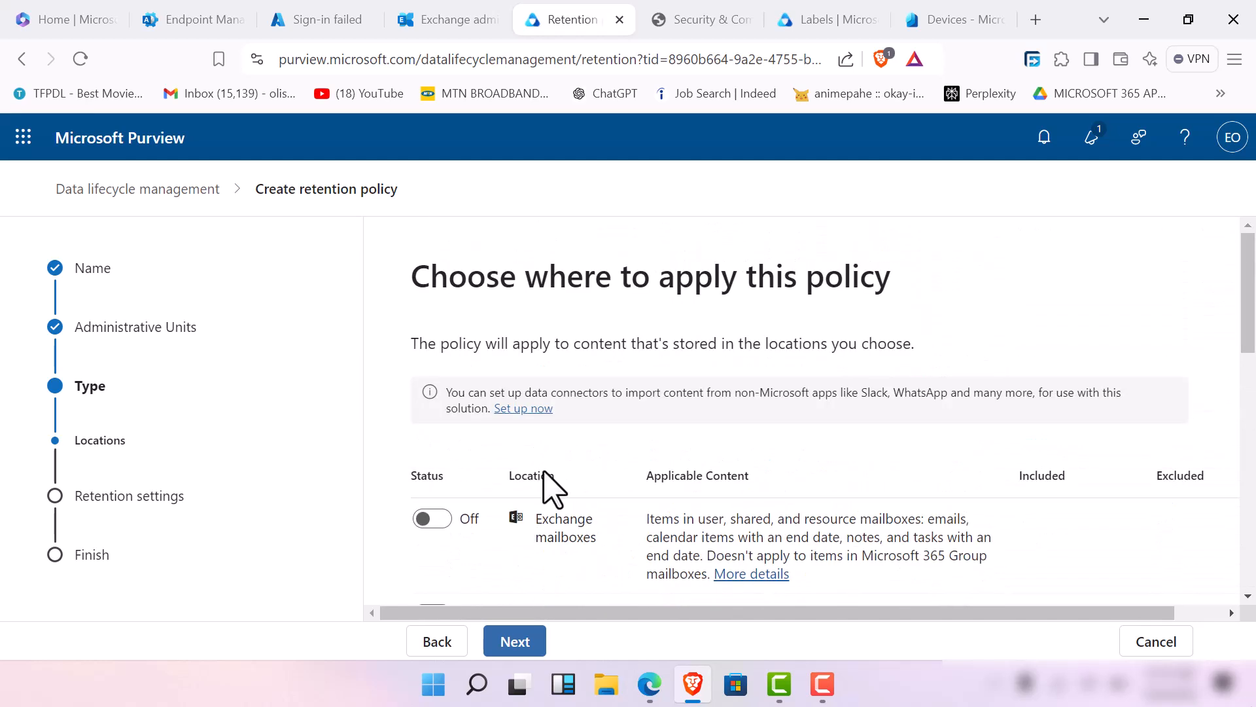
Return to the policy type, reopen the static locations, and turn on SharePoint classic and communication sites and OneDrive accounts.
left_click(433, 642)
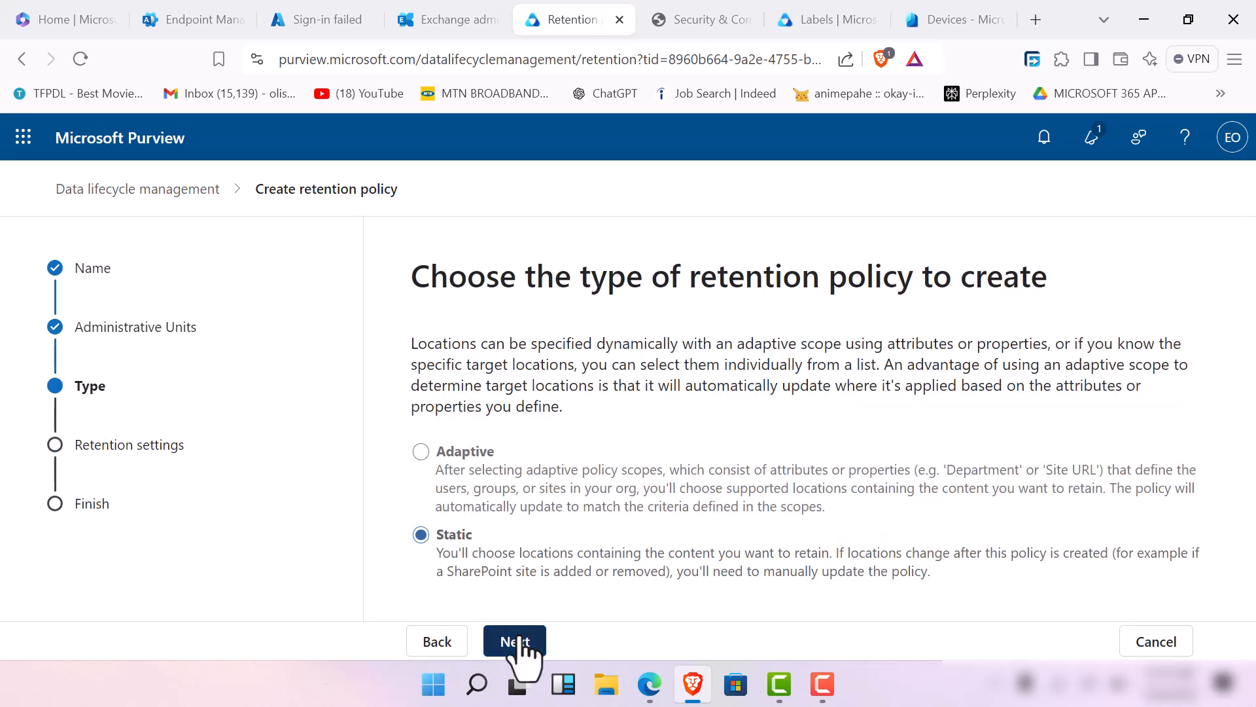
left_click(522, 641)
scroll(560, 517, "down", 5)
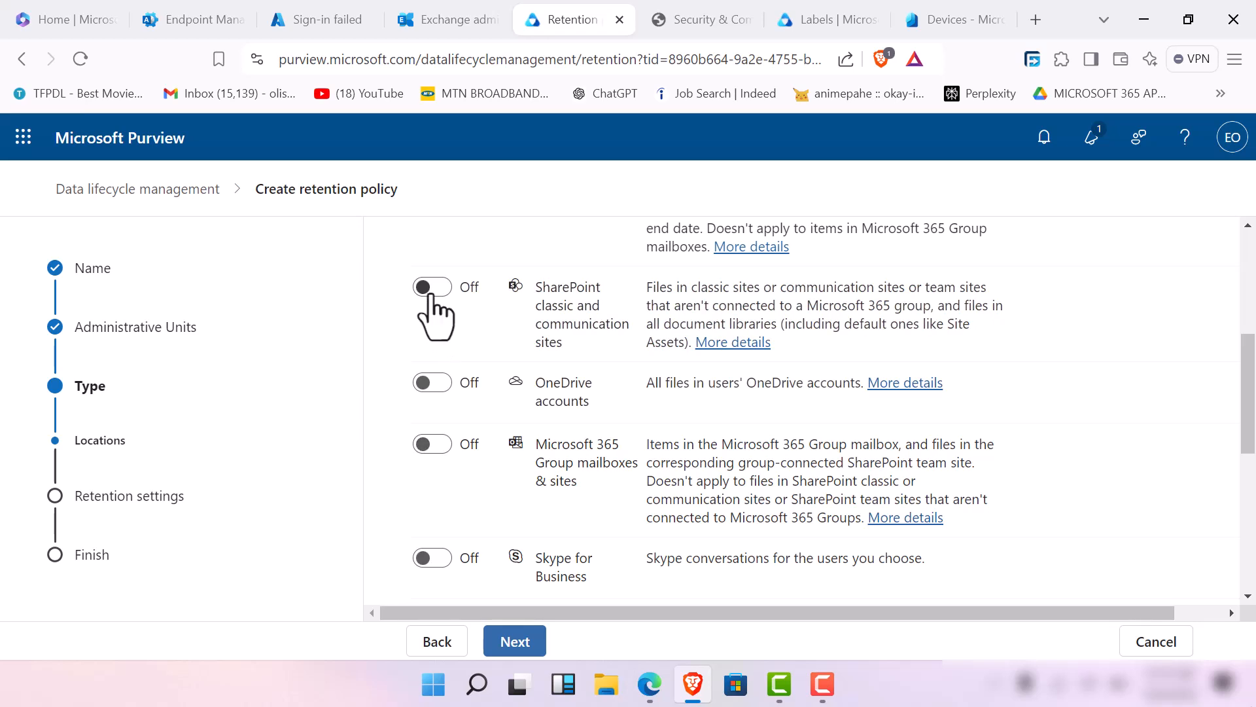
left_click(432, 287)
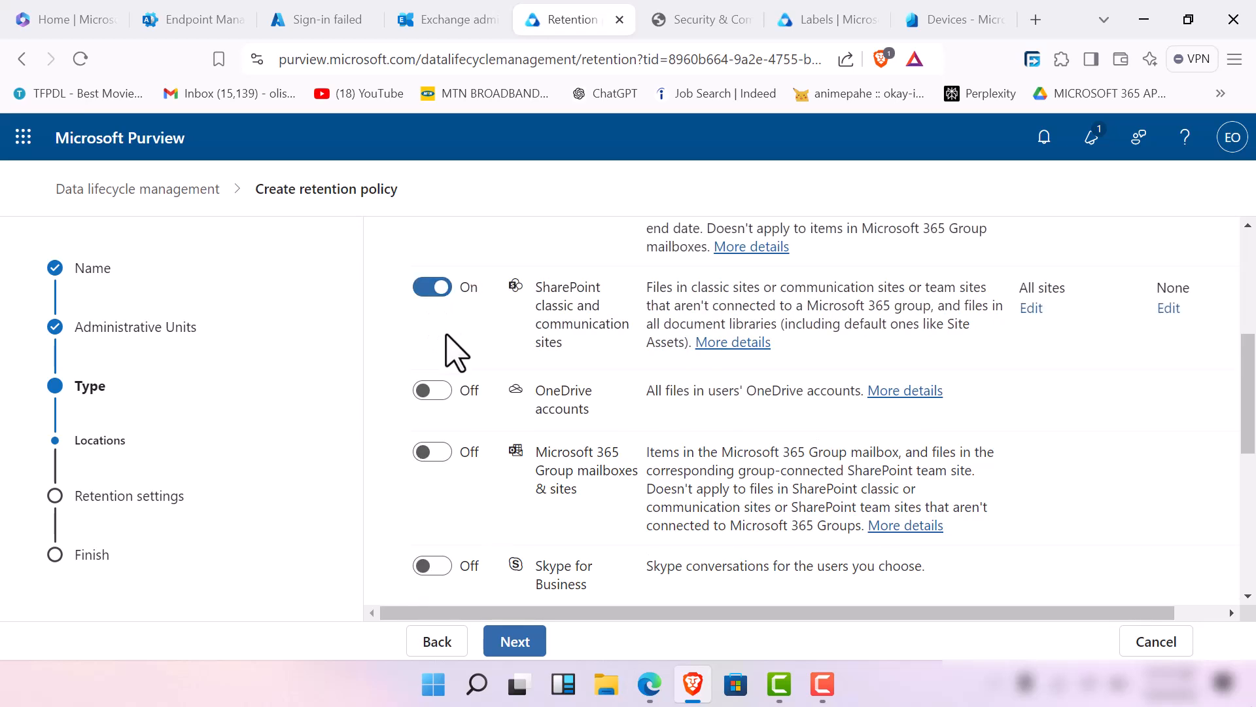
left_click(432, 391)
scroll(448, 585, "down", 5)
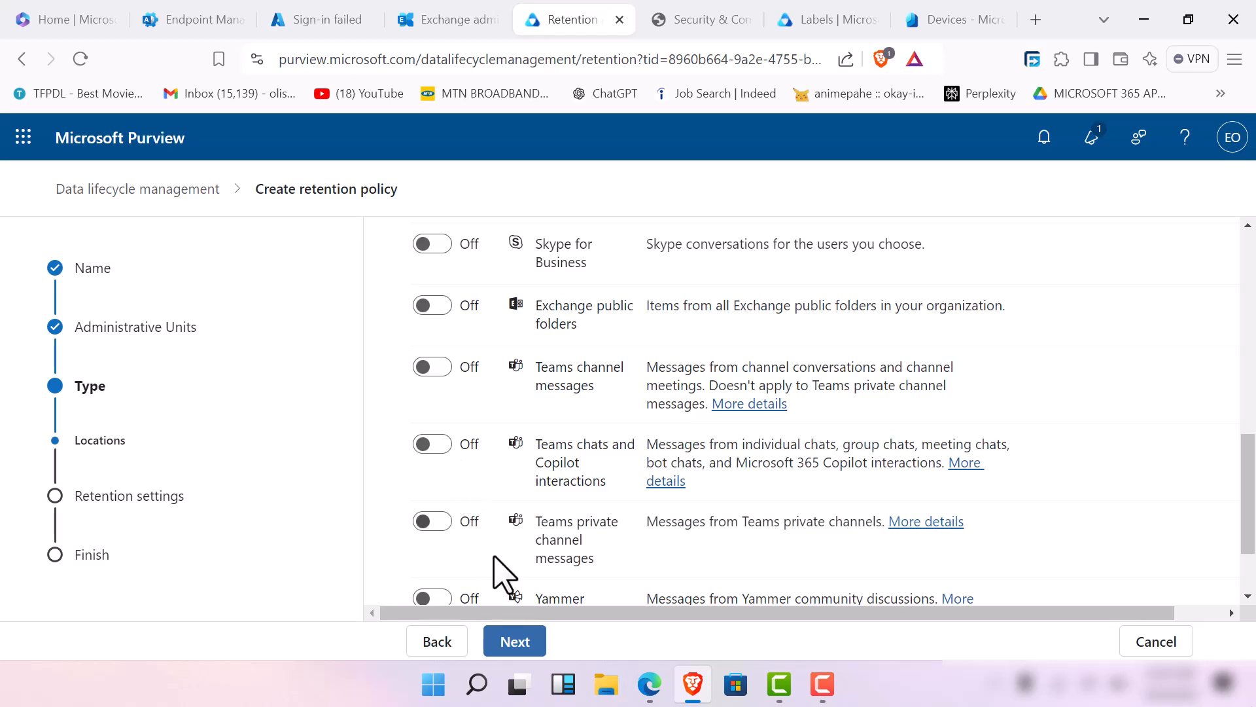
scroll(495, 559, "up", 8)
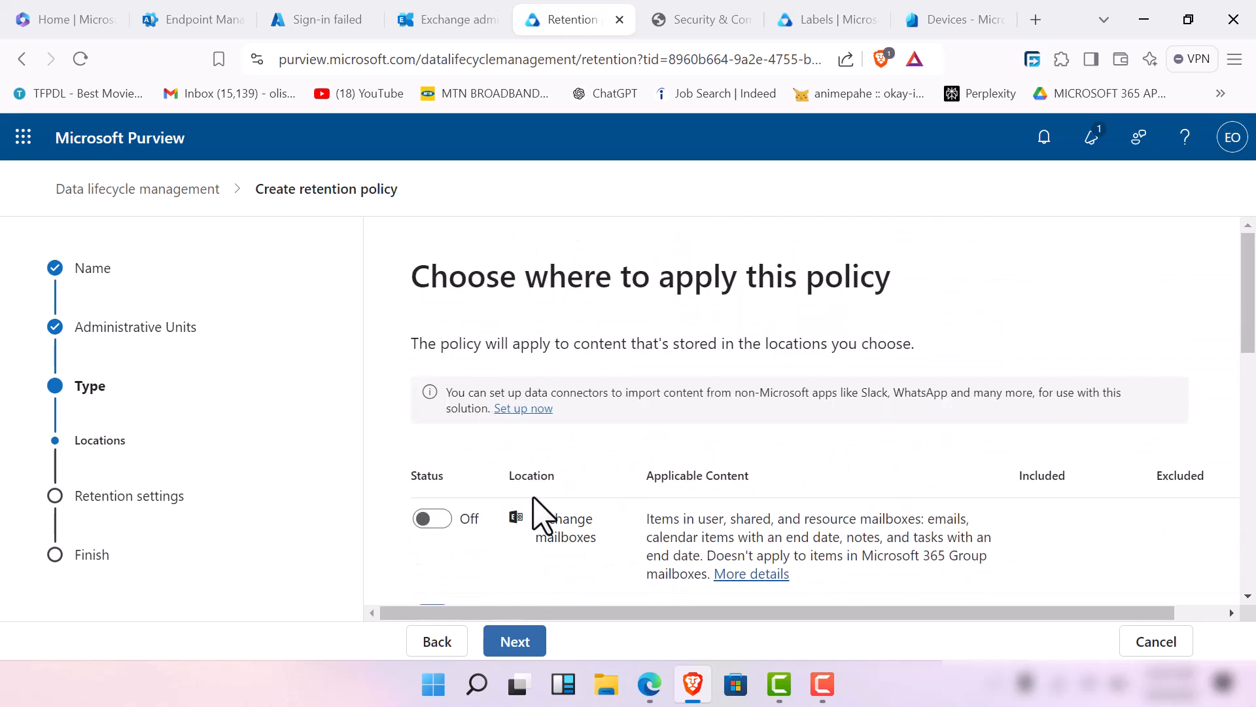
Switch the Exchange mailboxes location on and back off, and try to continue to the retention settings.
left_click(428, 520)
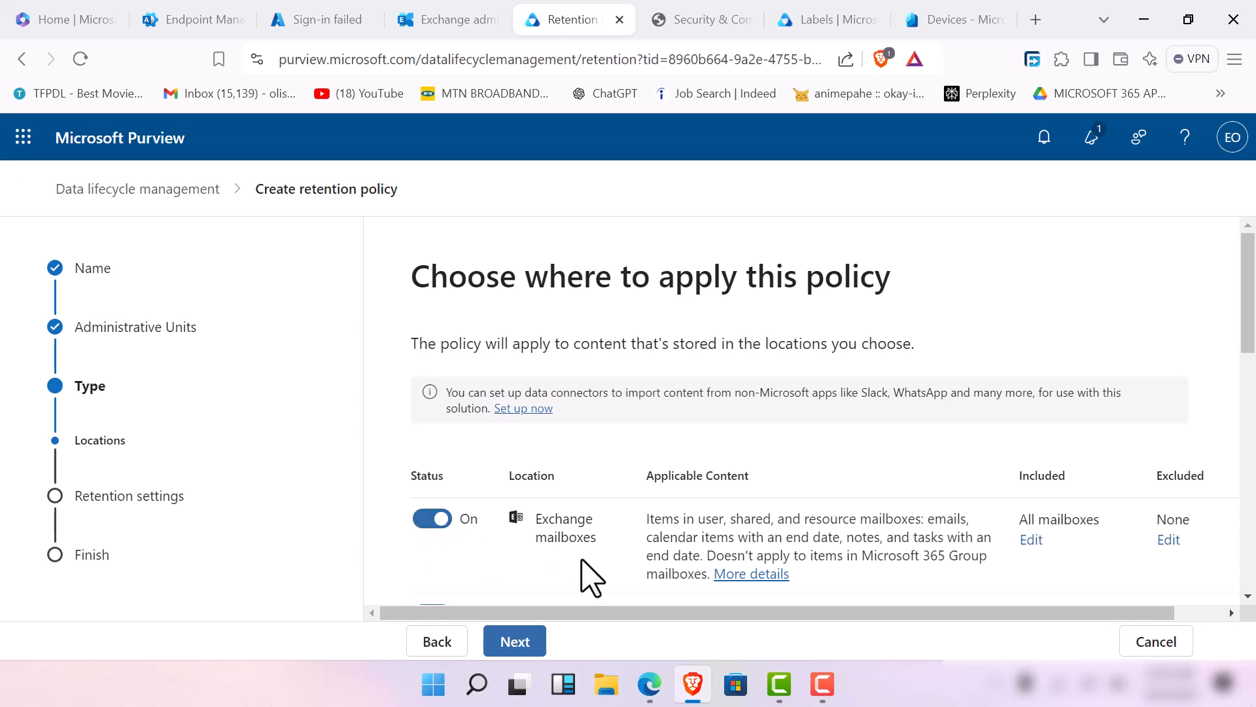
left_click(431, 520)
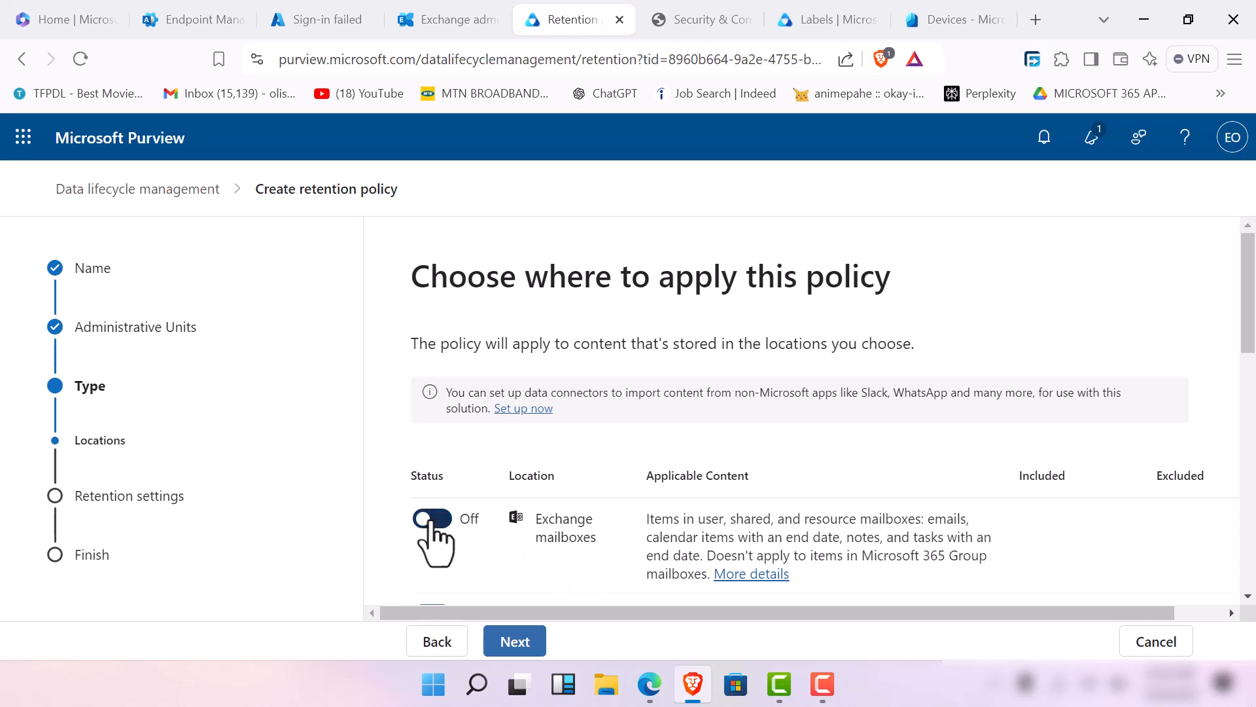
scroll(541, 550, "down", 6)
scroll(541, 550, "down", 4)
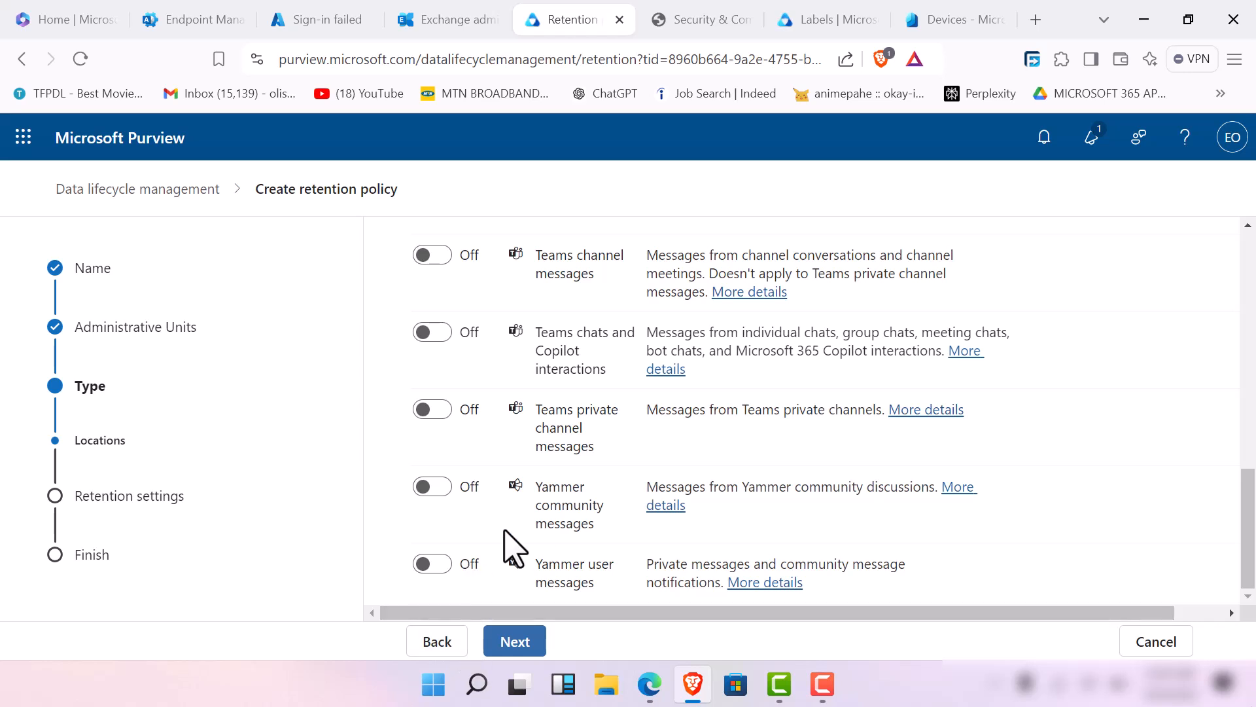
left_click(517, 654)
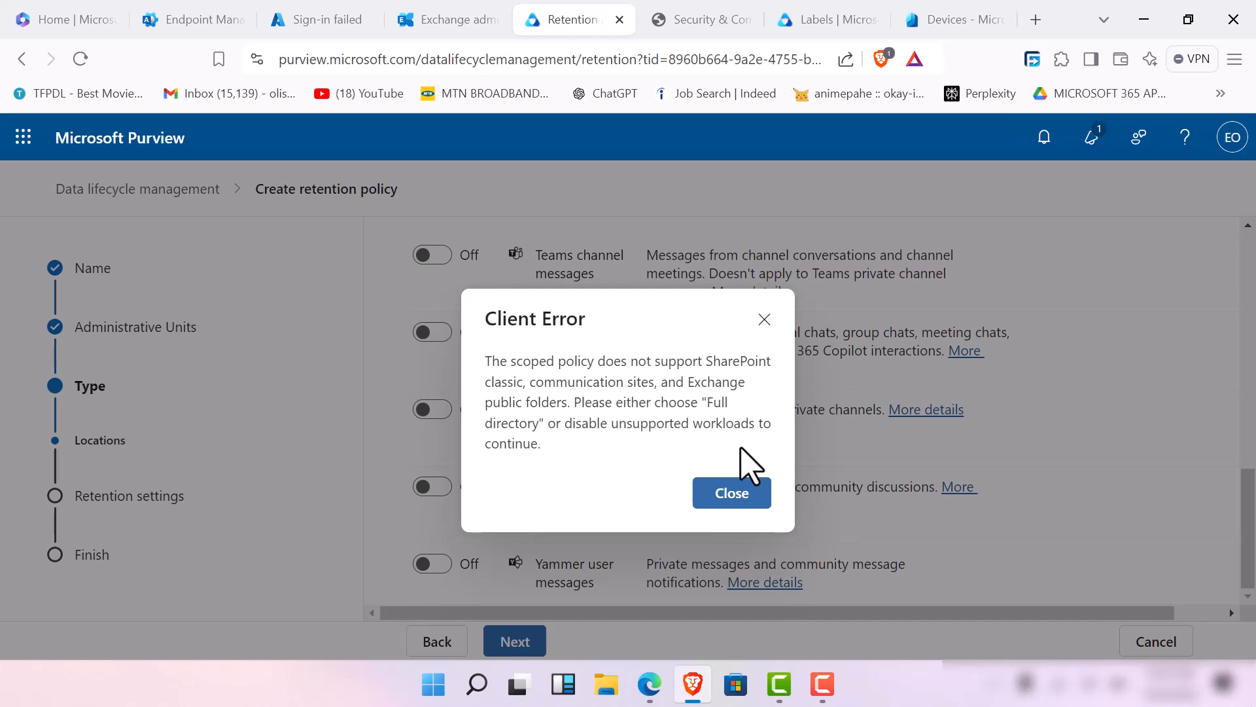
left_click(748, 501)
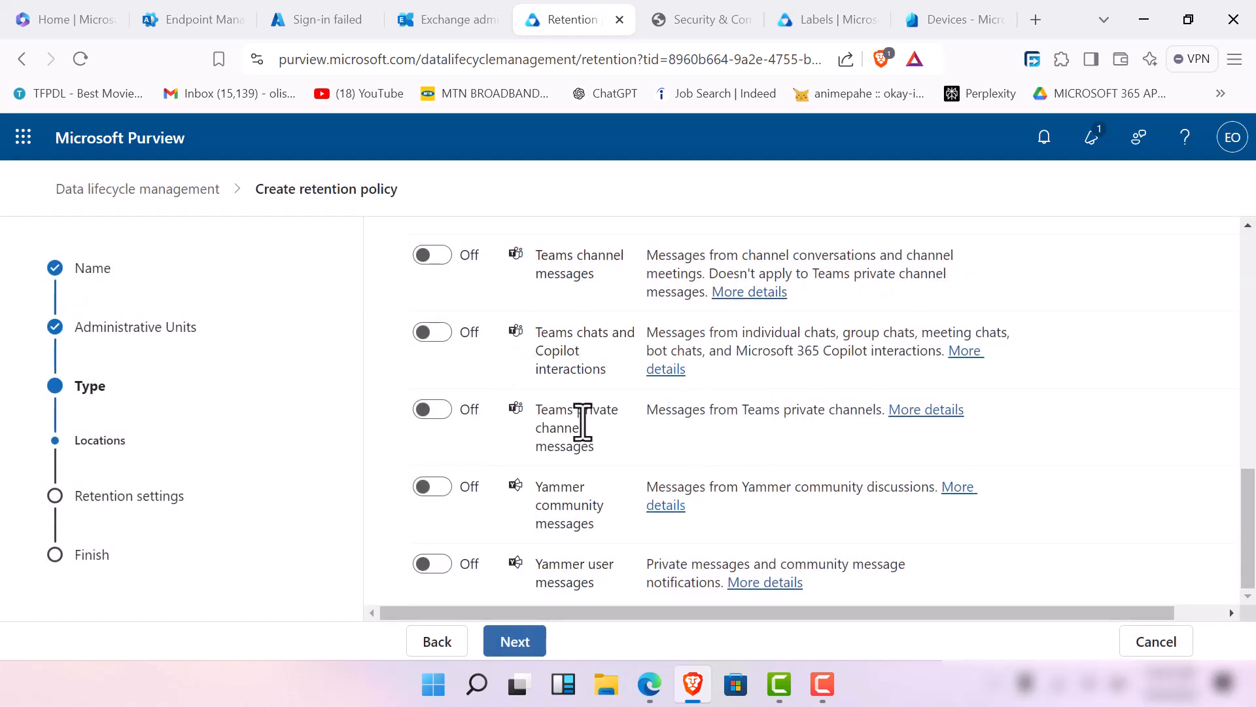
Return to the policy scope and remove the Regional Office admin unit so the policy applies to the full directory.
scroll(524, 562, "up", 5)
left_click(435, 643)
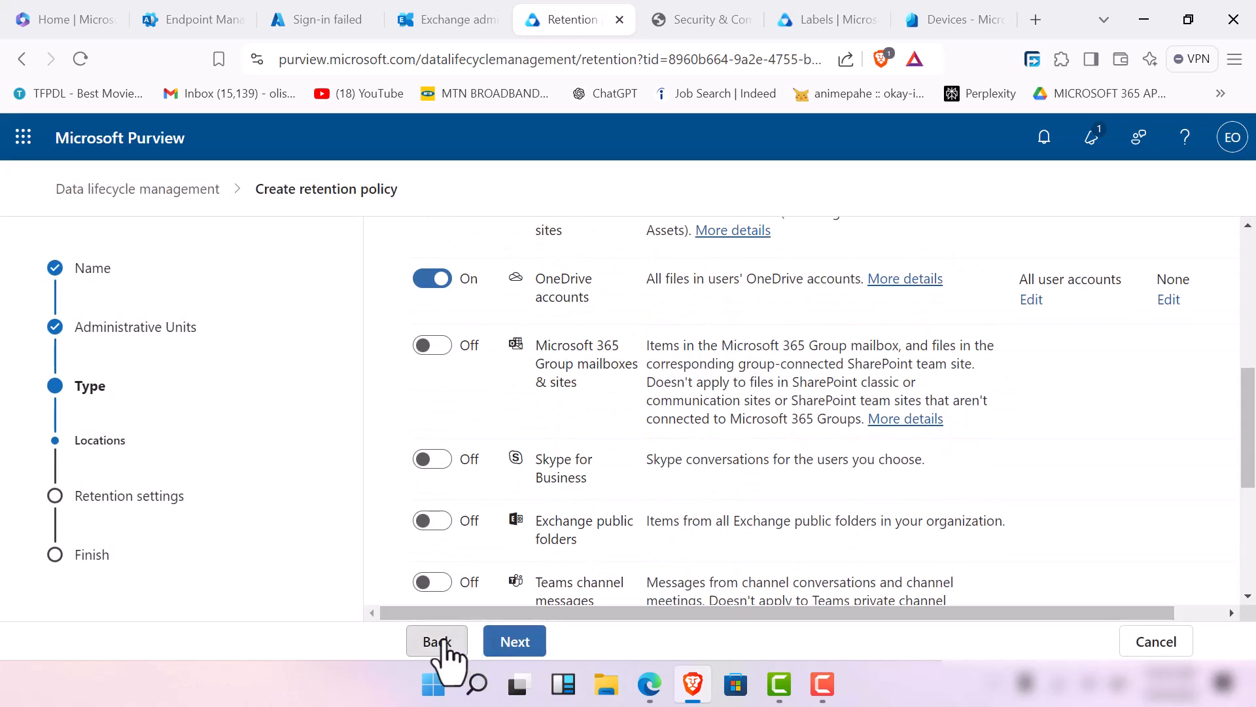
left_click(440, 644)
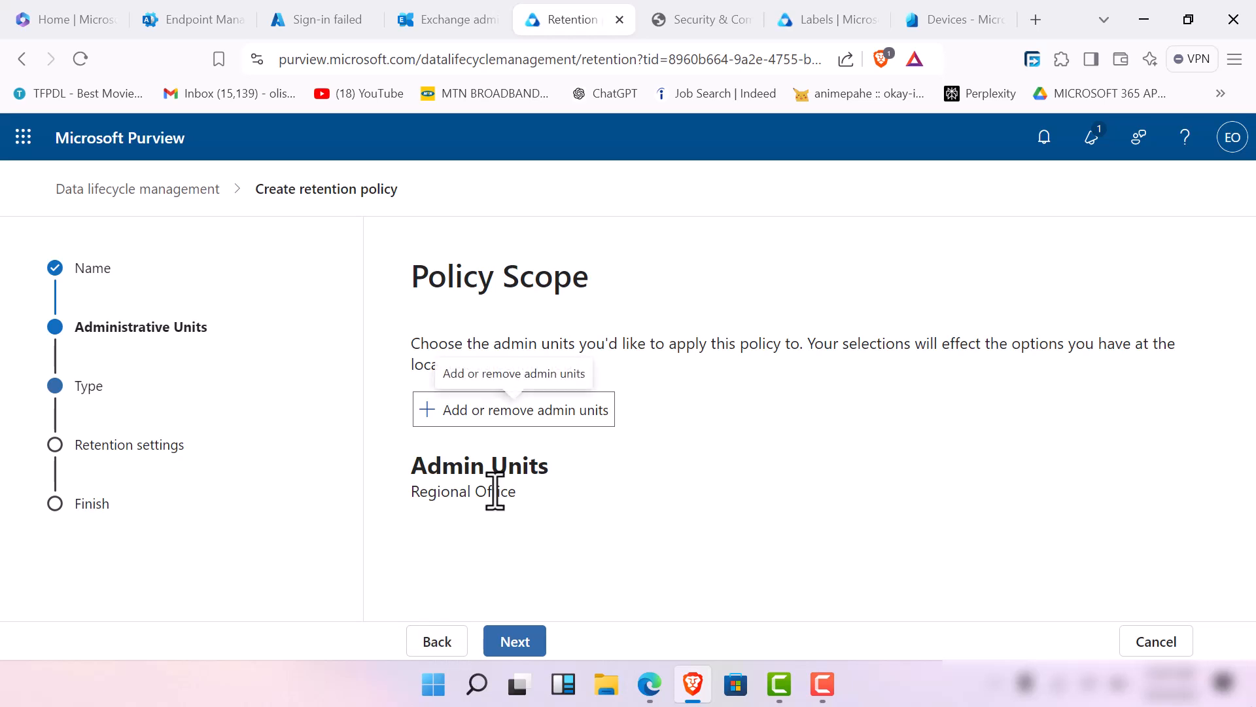
left_click(532, 420)
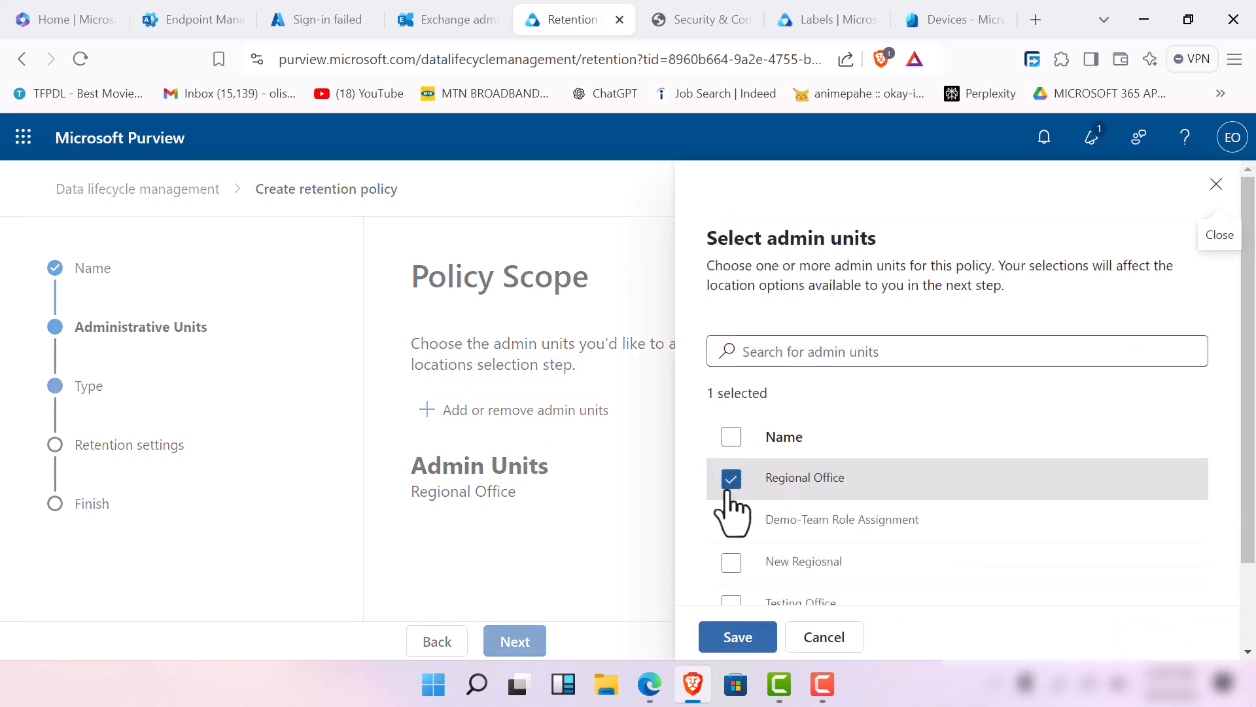
left_click(731, 483)
left_click(734, 644)
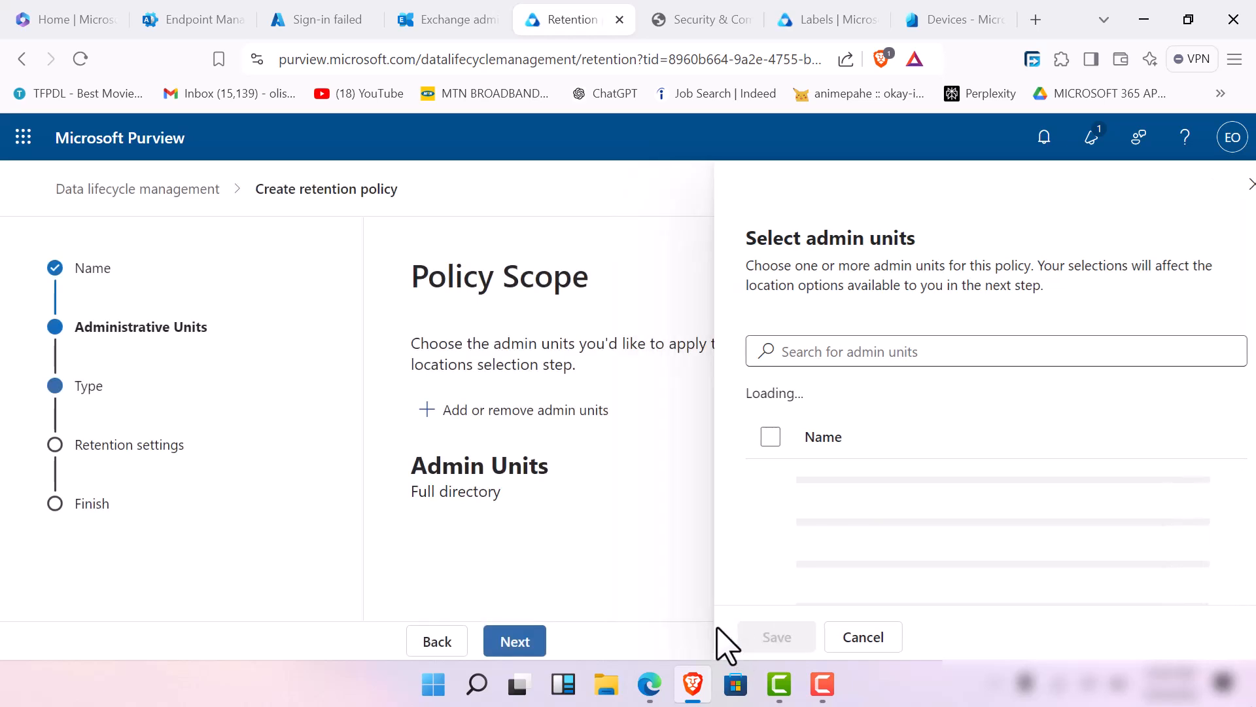
Continue with the Static type to the locations and turn on Skype for Business and Exchange public folders.
left_click(522, 644)
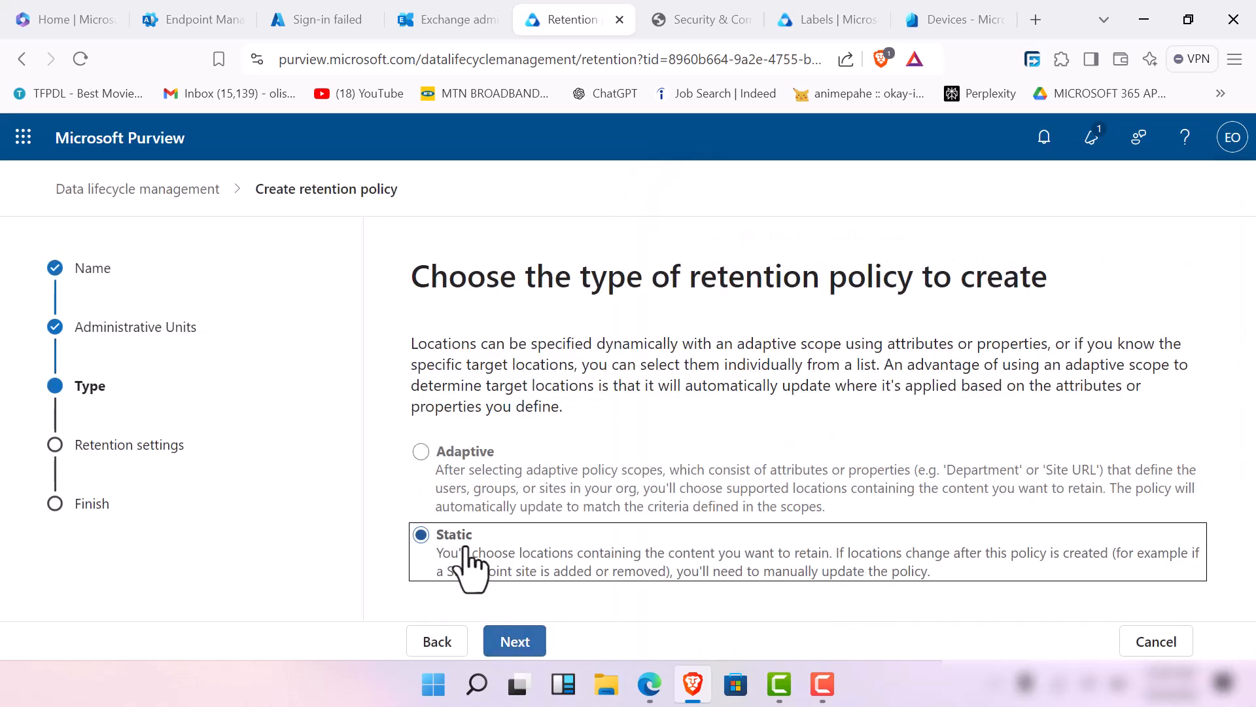
left_click(521, 642)
scroll(574, 457, "down", 10)
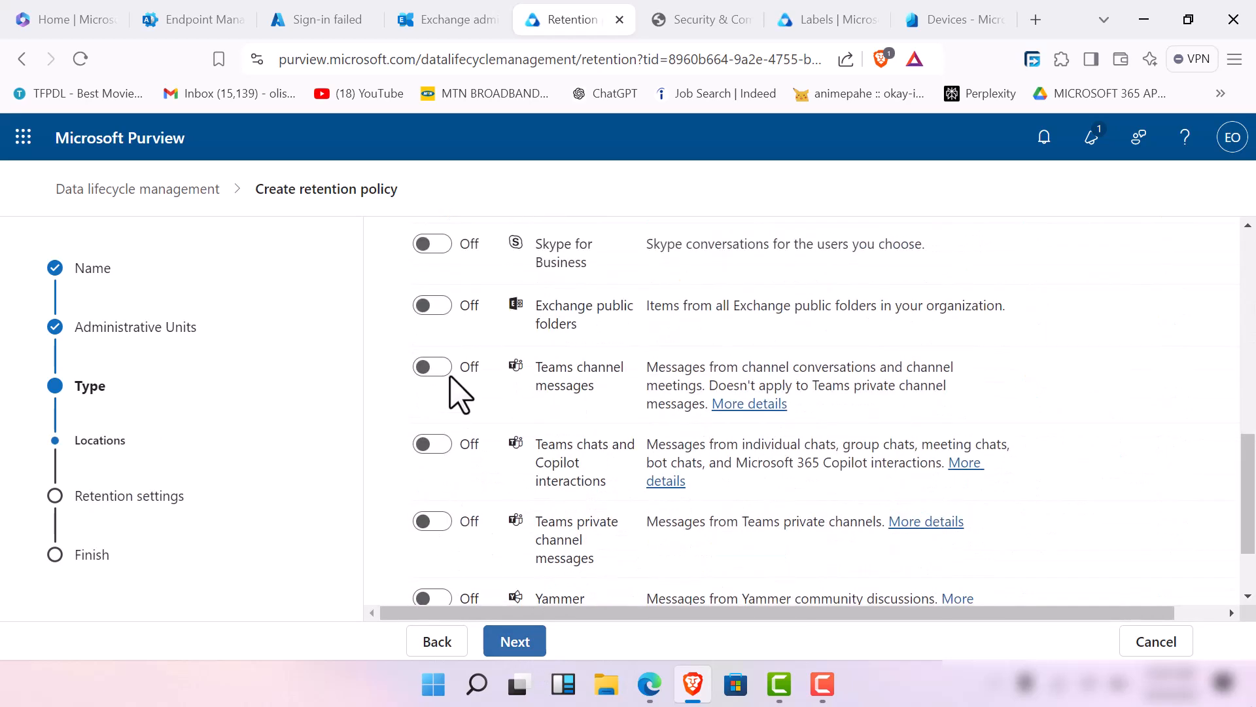
scroll(458, 406, "up", 5)
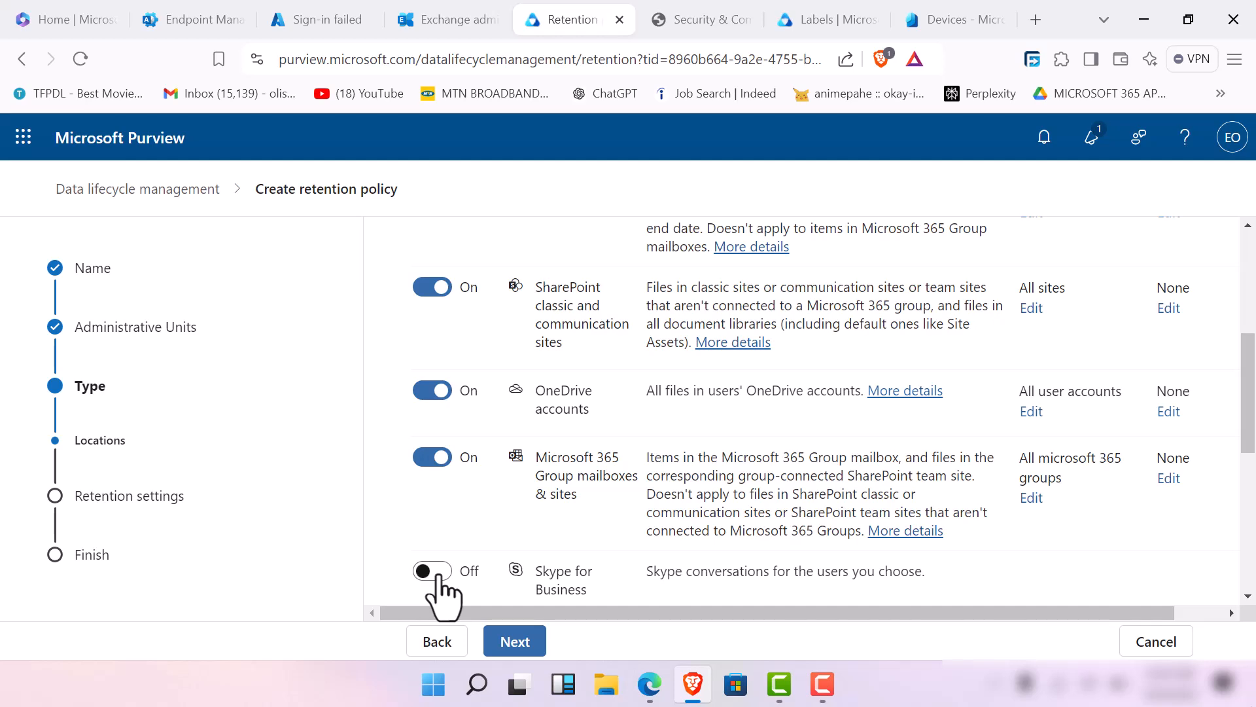
left_click(437, 570)
scroll(452, 549, "down", 2)
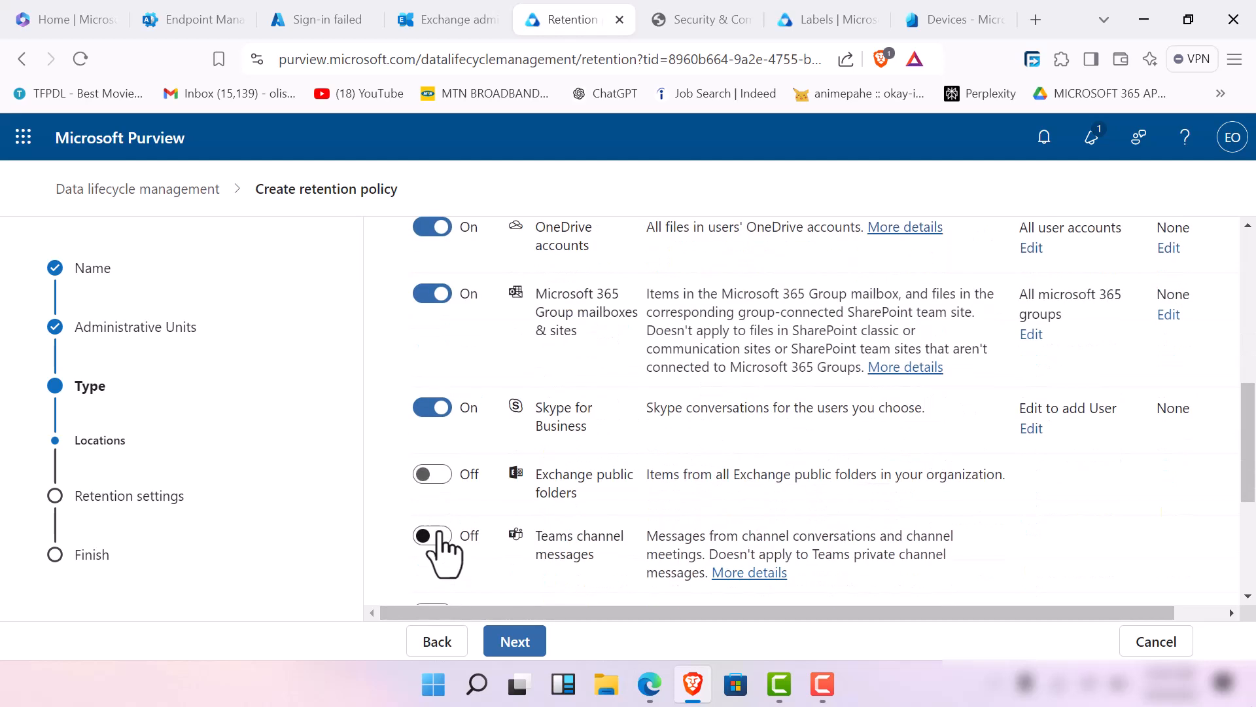
left_click(447, 473)
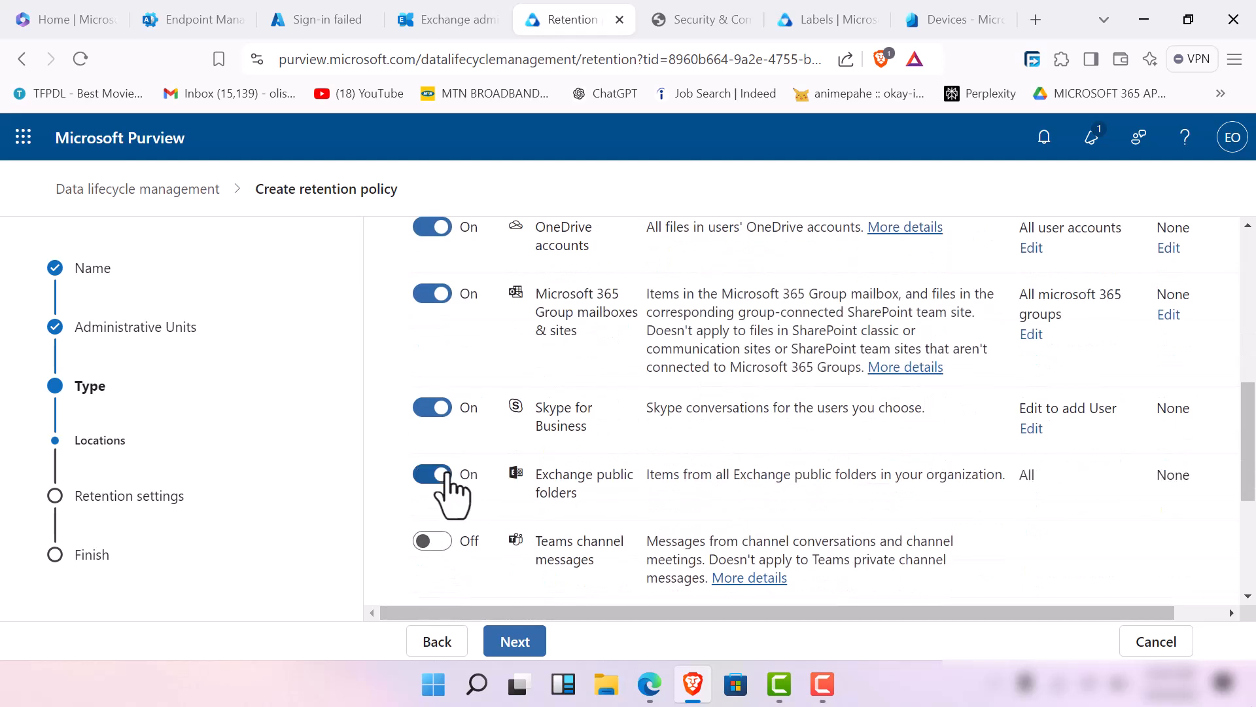
Switch the Teams channel messages location on and back off, and turn on Exchange public folders and Skype for Business again.
left_click(437, 553)
left_click(435, 525)
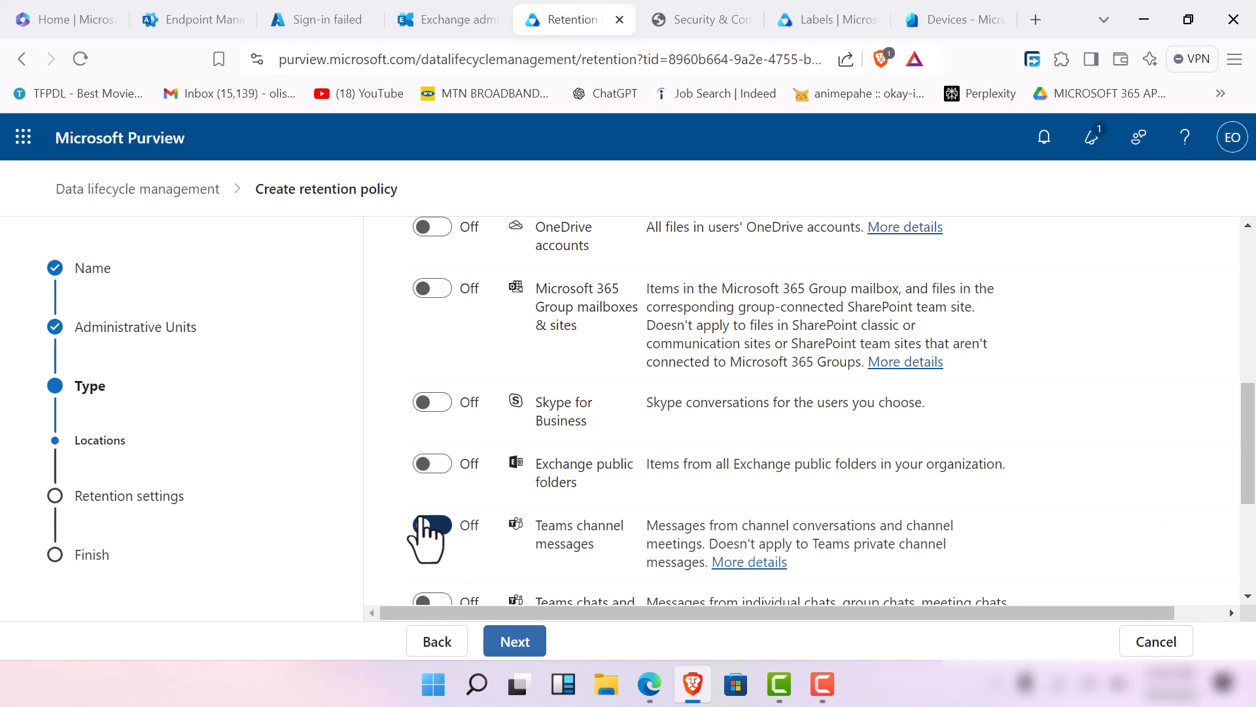
left_click(439, 464)
left_click(437, 403)
scroll(452, 458, "up", 5)
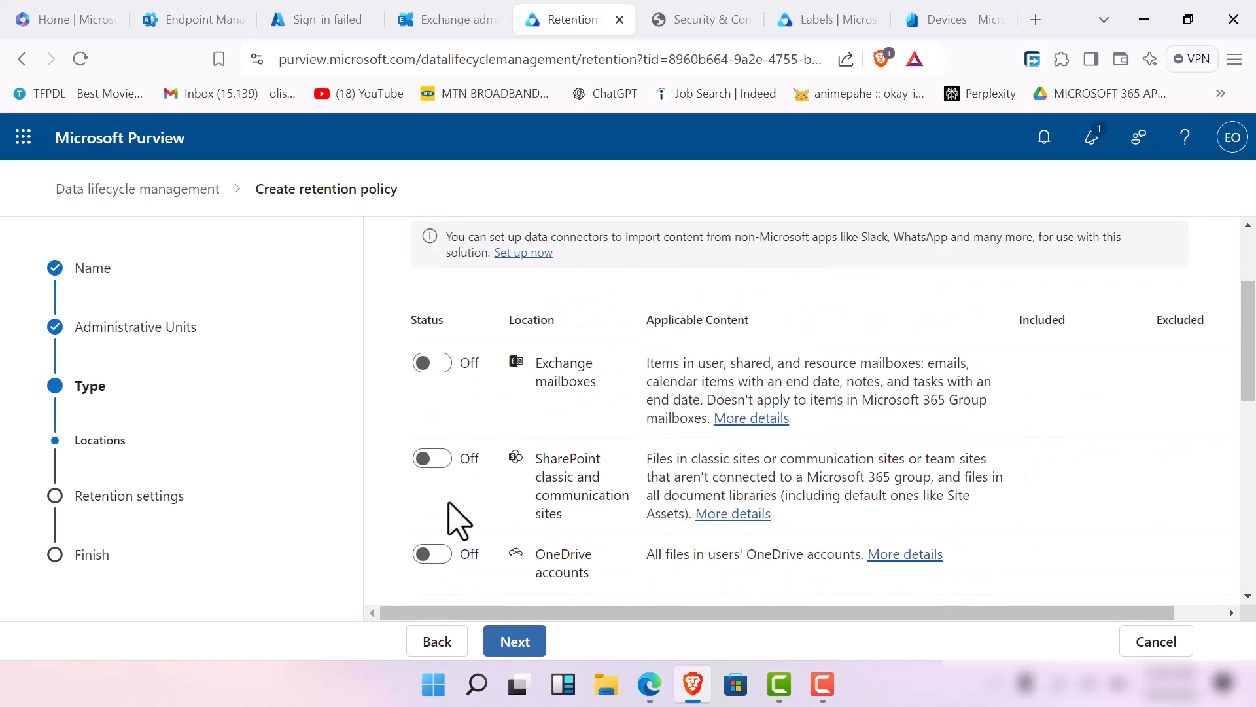
scroll(458, 520, "down", 5)
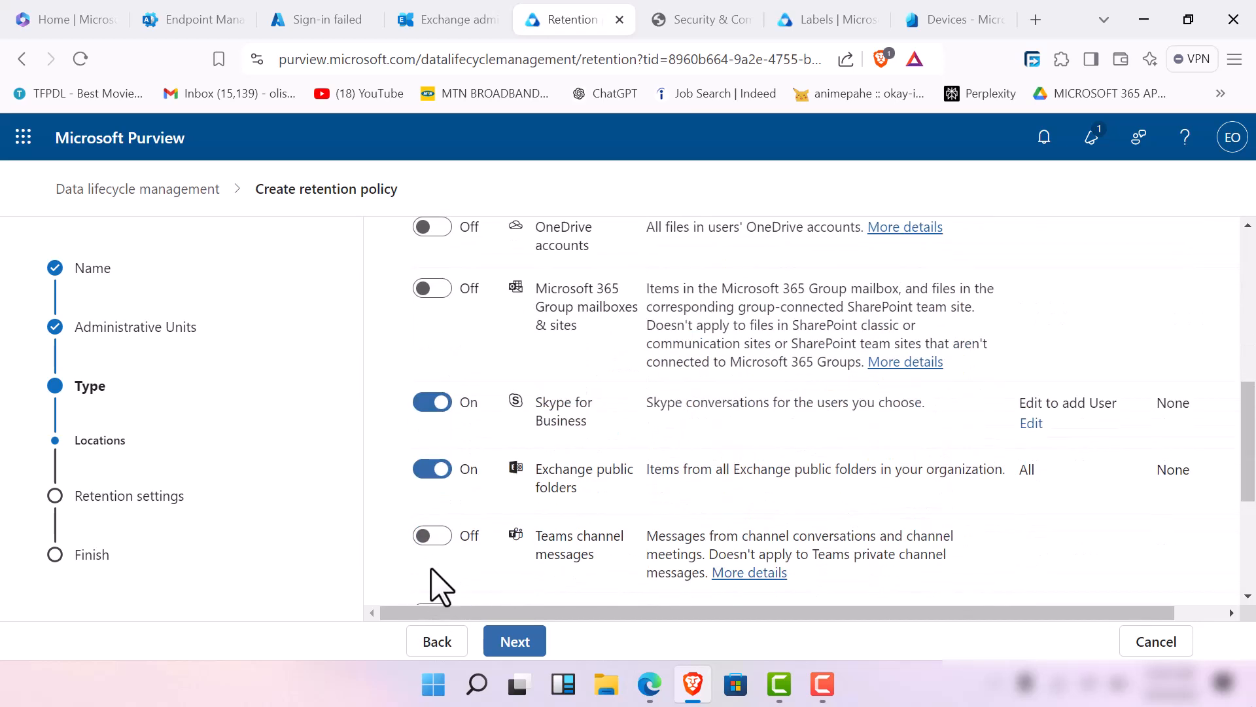
Turn off the Skype for Business location and turn on Exchange mailboxes, SharePoint classic and communication sites, and OneDrive accounts.
left_click(426, 402)
scroll(445, 426, "up", 5)
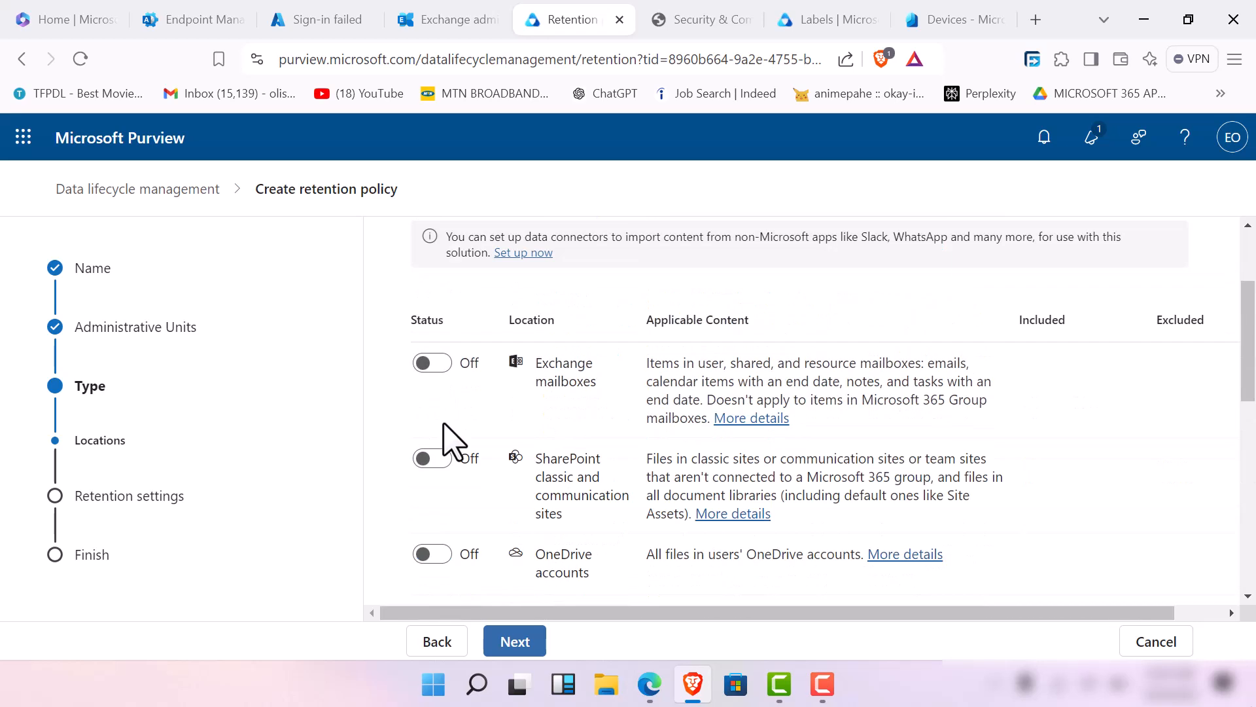
left_click(434, 364)
left_click(434, 459)
left_click(438, 563)
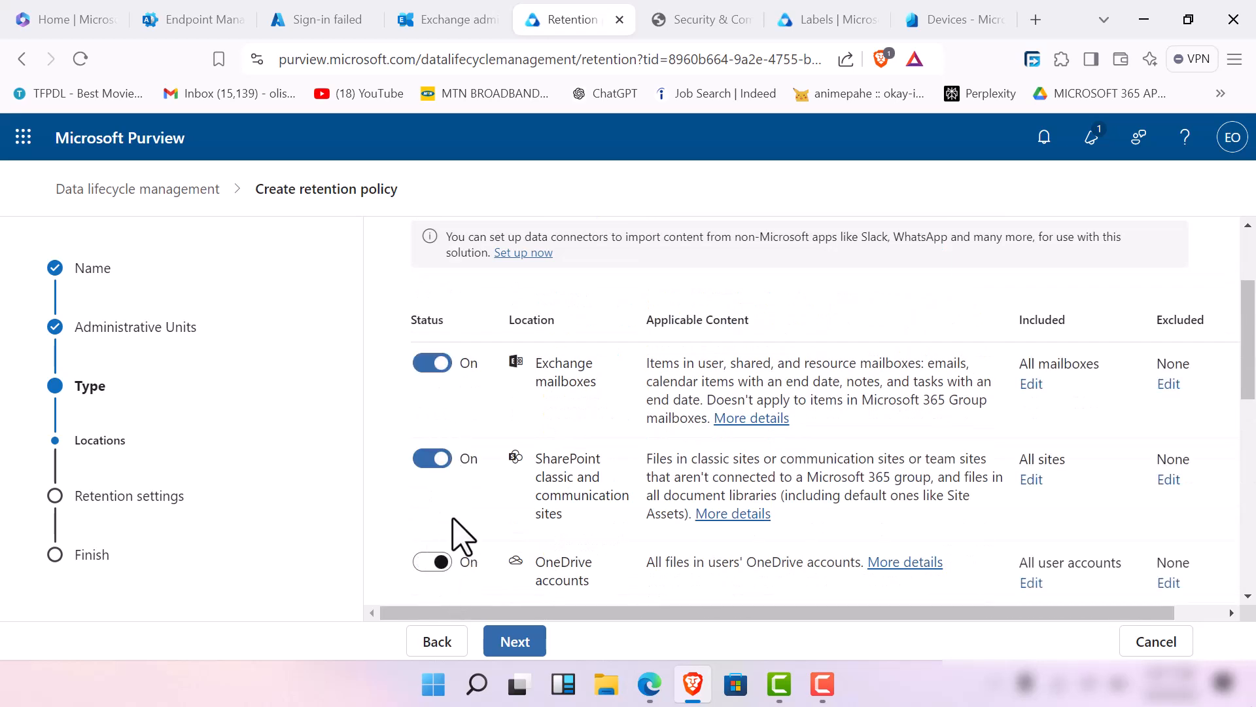
Try to add the Teams channel messages and Teams chats and Copilot interactions locations to the policy.
scroll(458, 532, "down", 9)
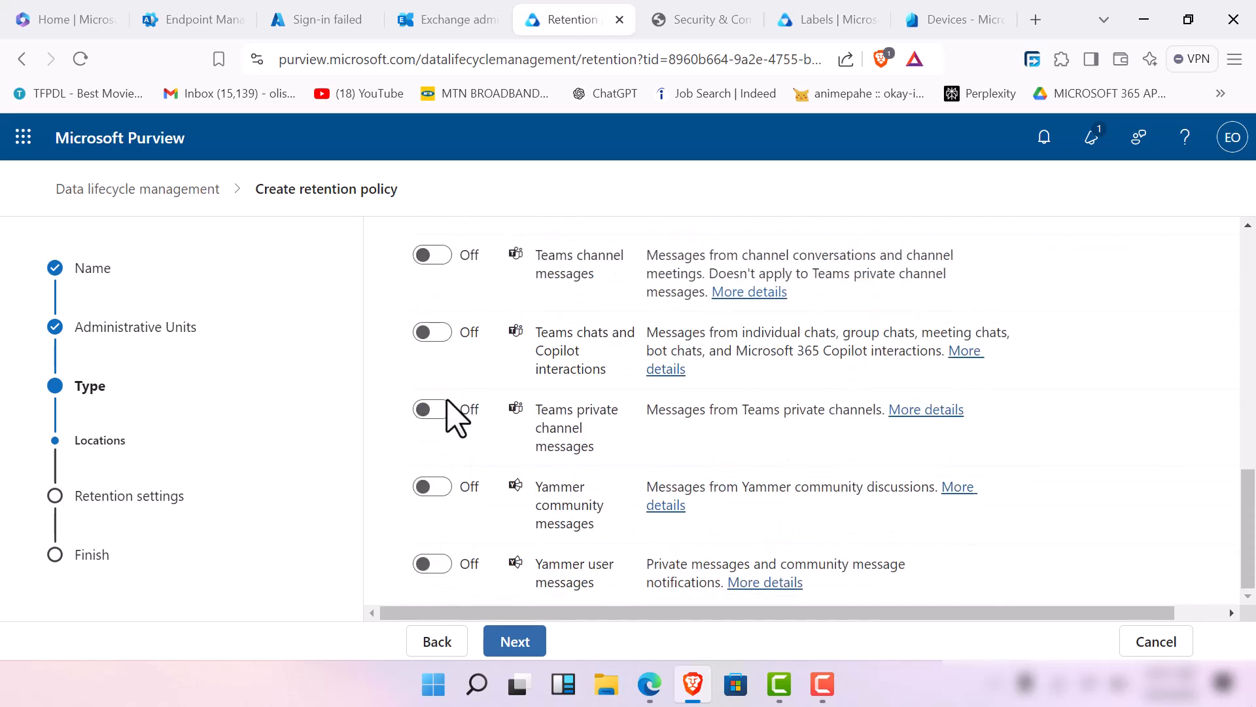
left_click(437, 256)
left_click(437, 332)
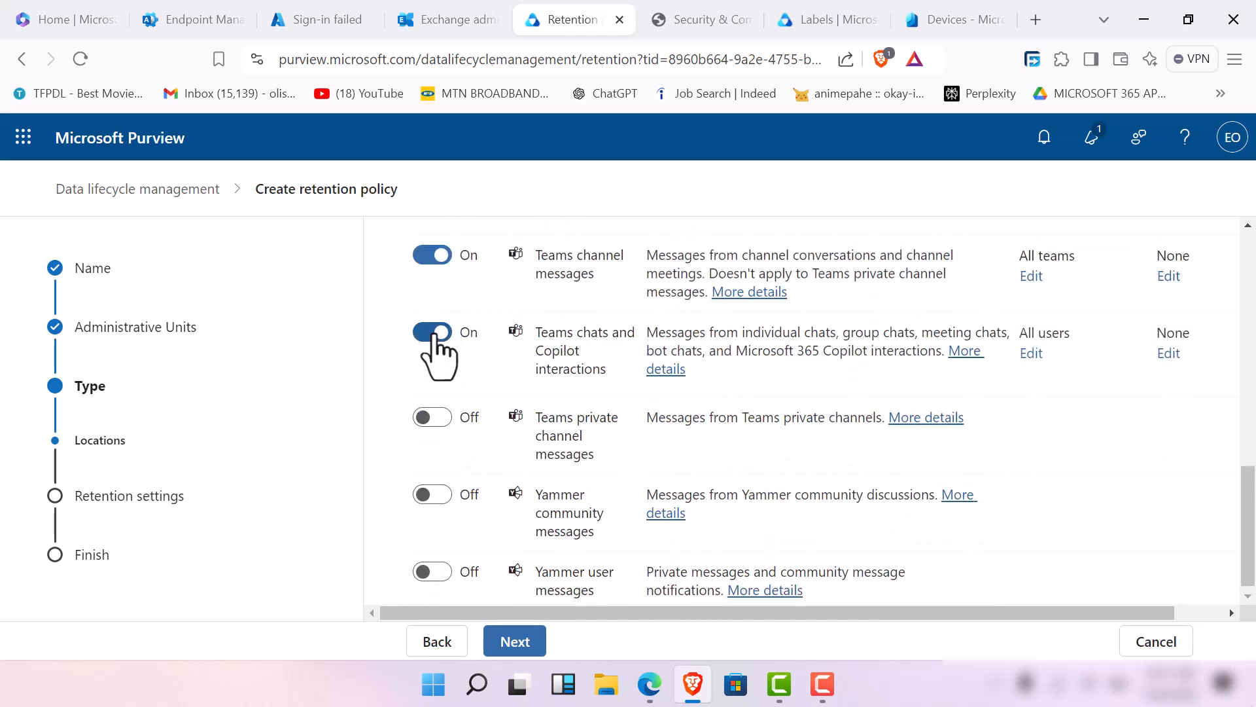
Turn on the SharePoint classic and communication sites, OneDrive accounts and Exchange mailboxes locations again.
scroll(513, 421, "up", 10)
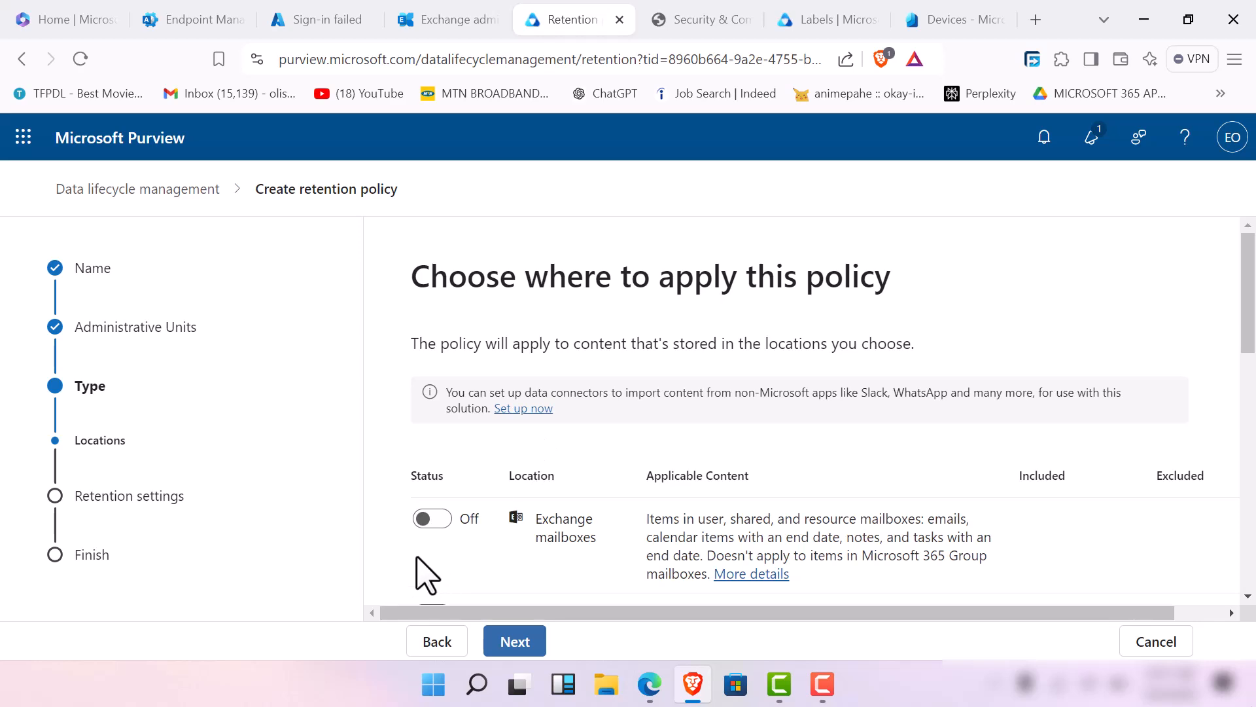
scroll(420, 563, "down", 3)
scroll(438, 524, "up", 3)
scroll(450, 547, "down", 3)
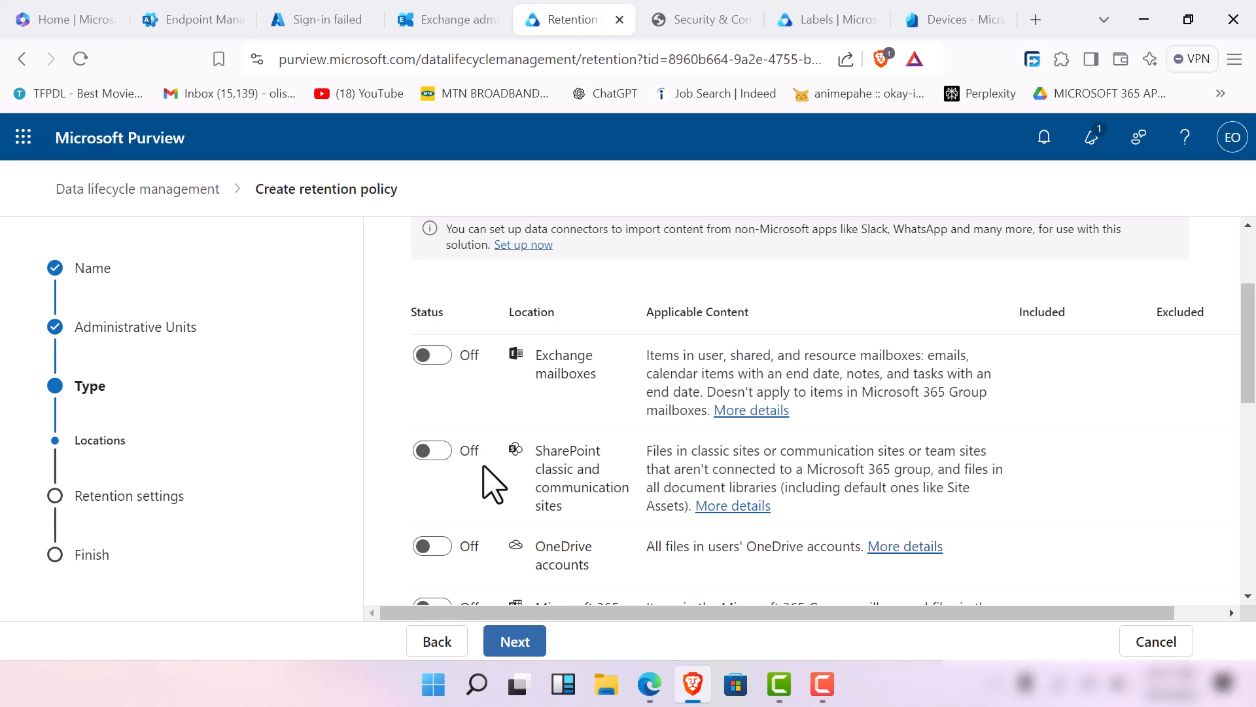
left_click(424, 451)
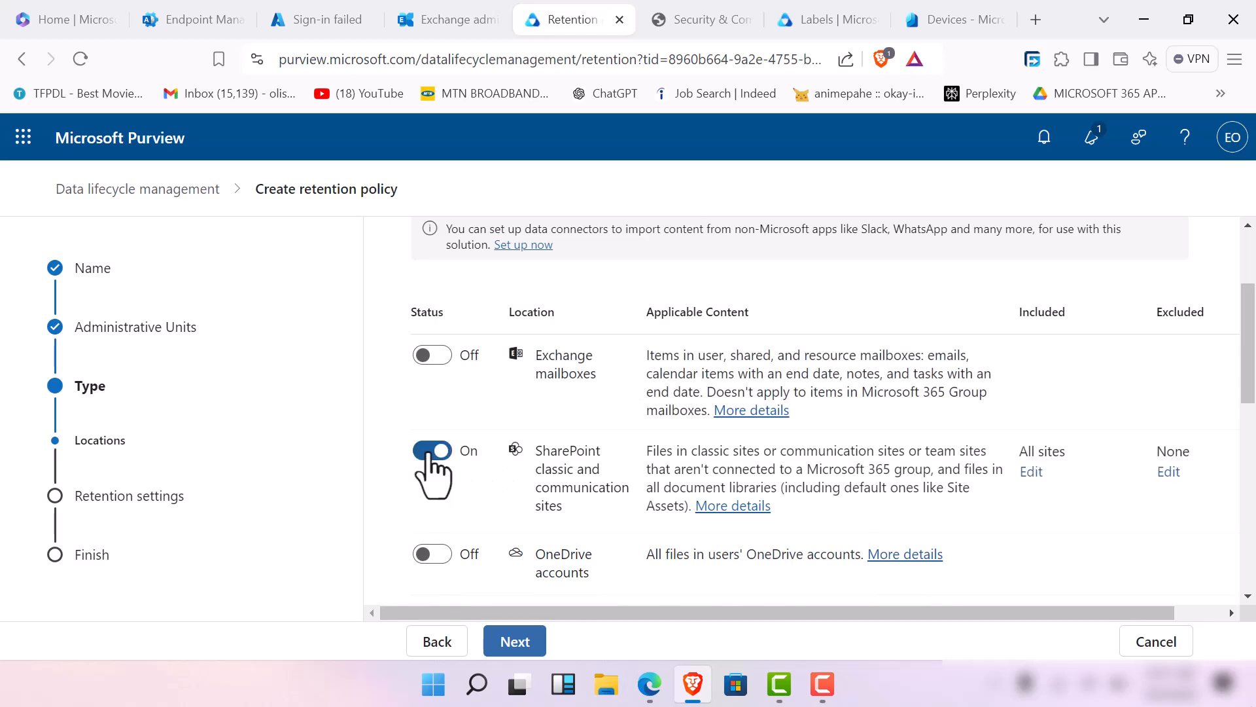
left_click(435, 553)
scroll(503, 517, "down", 9)
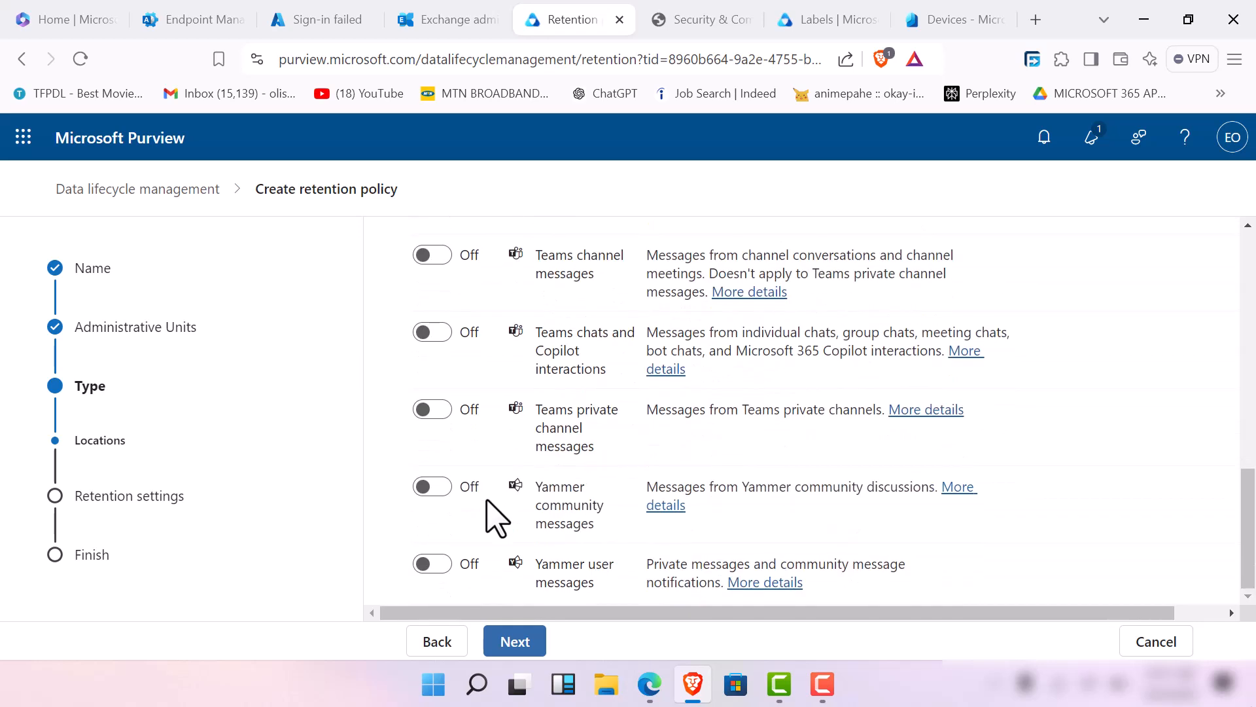
scroll(488, 501, "up", 10)
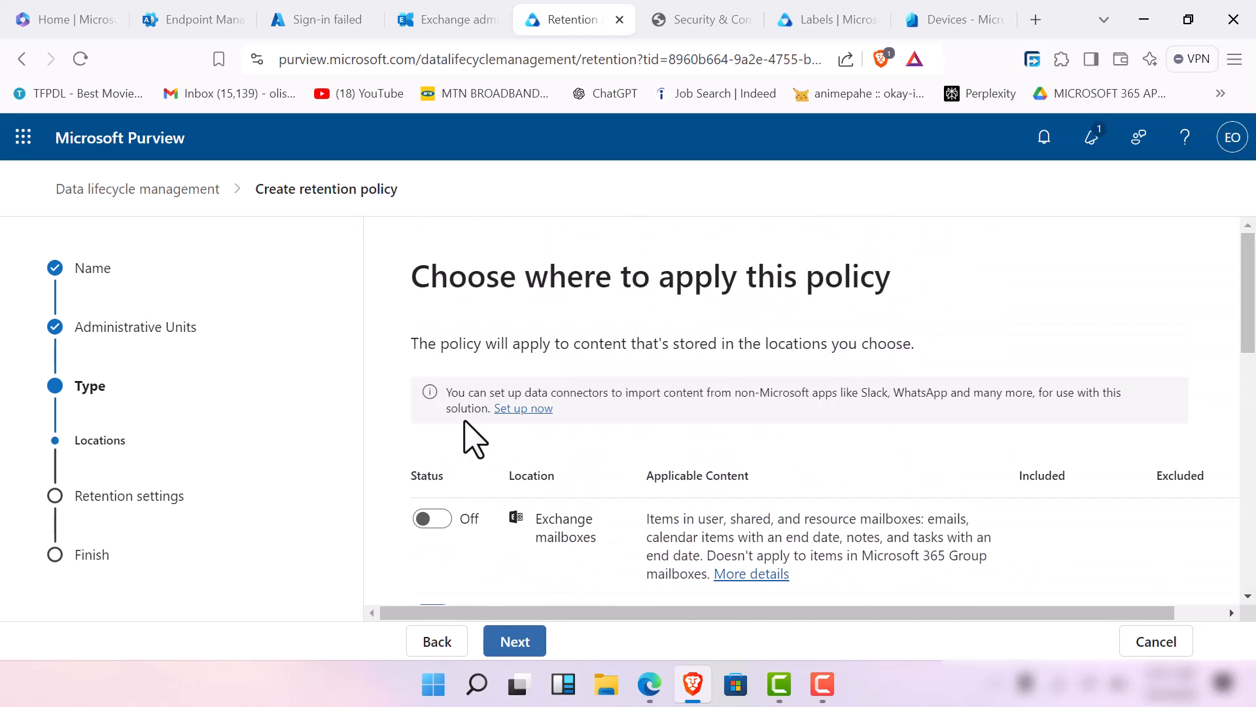
left_click(443, 523)
Turn on Microsoft 365 Group mailboxes & sites and try to add Teams channel messages alongside the selected locations.
scroll(458, 510, "down", 5)
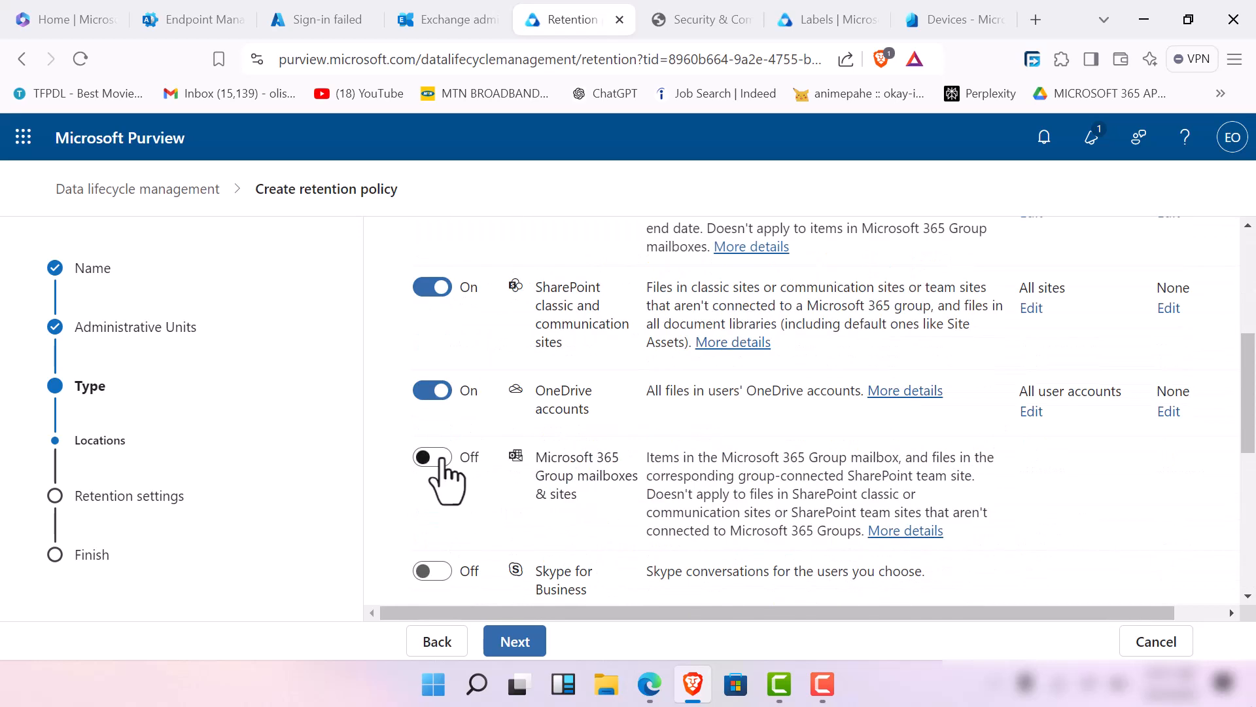
left_click(440, 458)
scroll(452, 490, "down", 5)
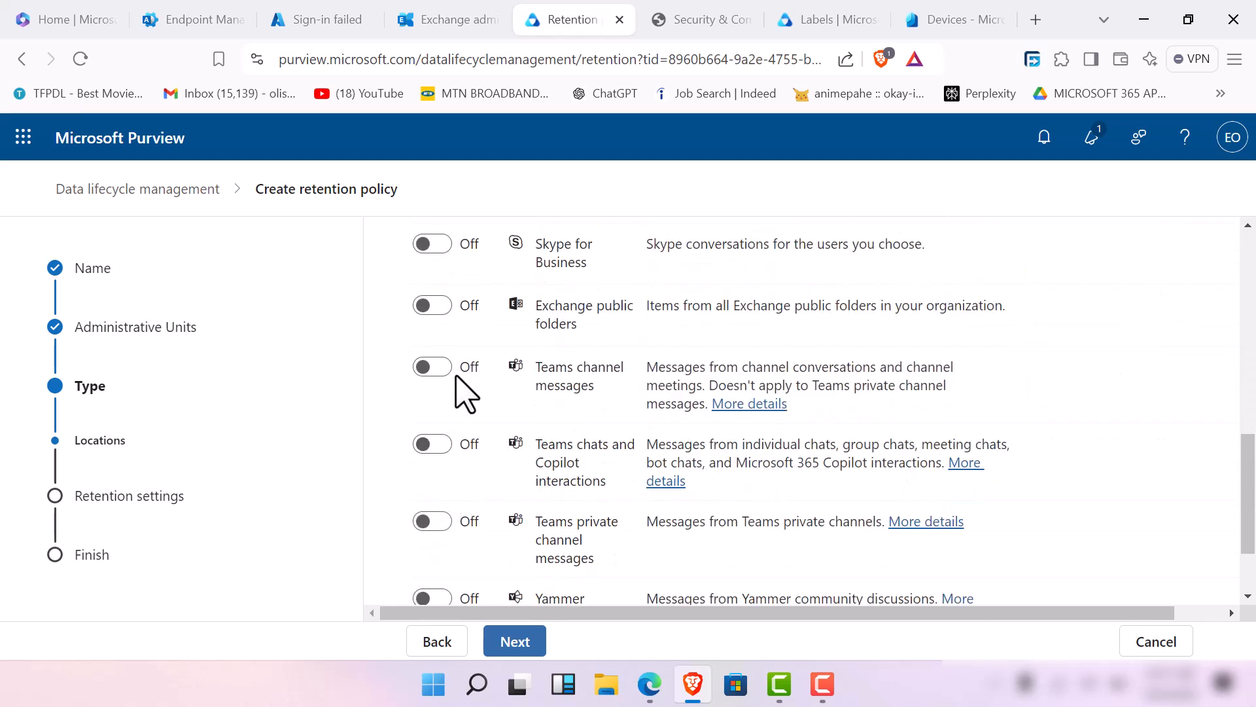
left_click(440, 366)
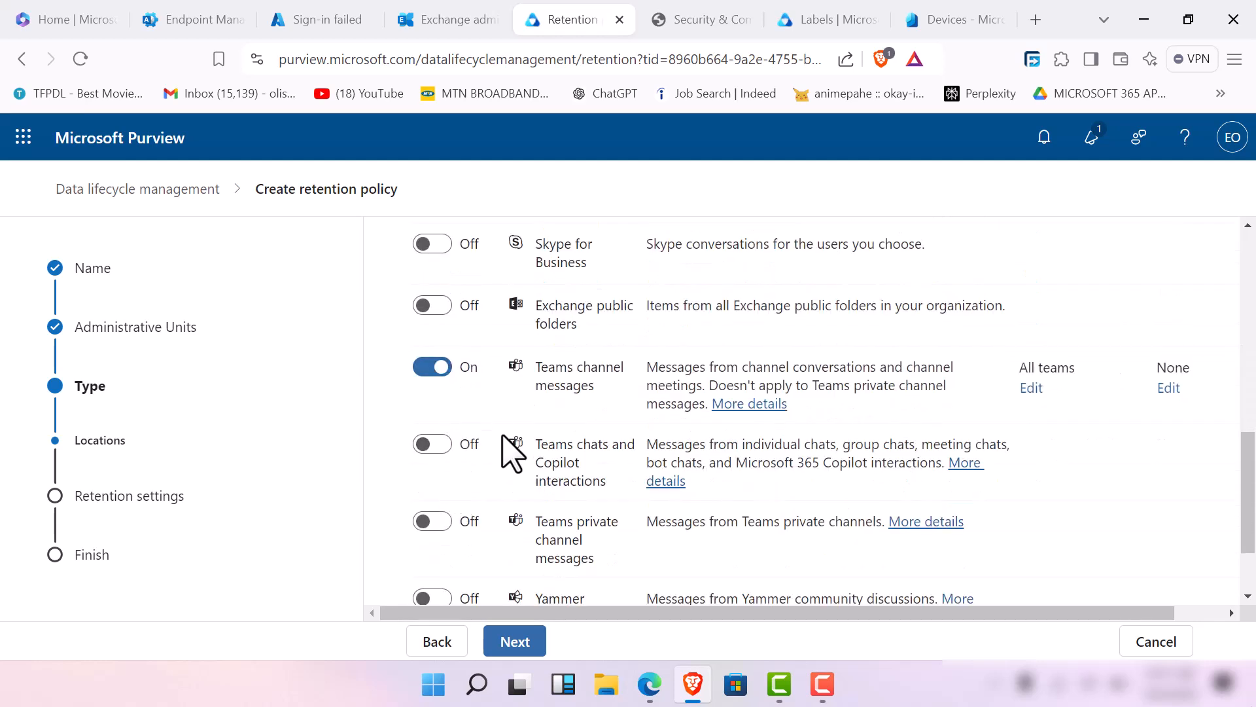
Turn on Exchange mailboxes, SharePoint classic and communication sites, OneDrive accounts, and Microsoft 365 Group mailboxes & sites, and continue to the retention settings.
scroll(513, 458, "up", 8)
left_click(437, 369)
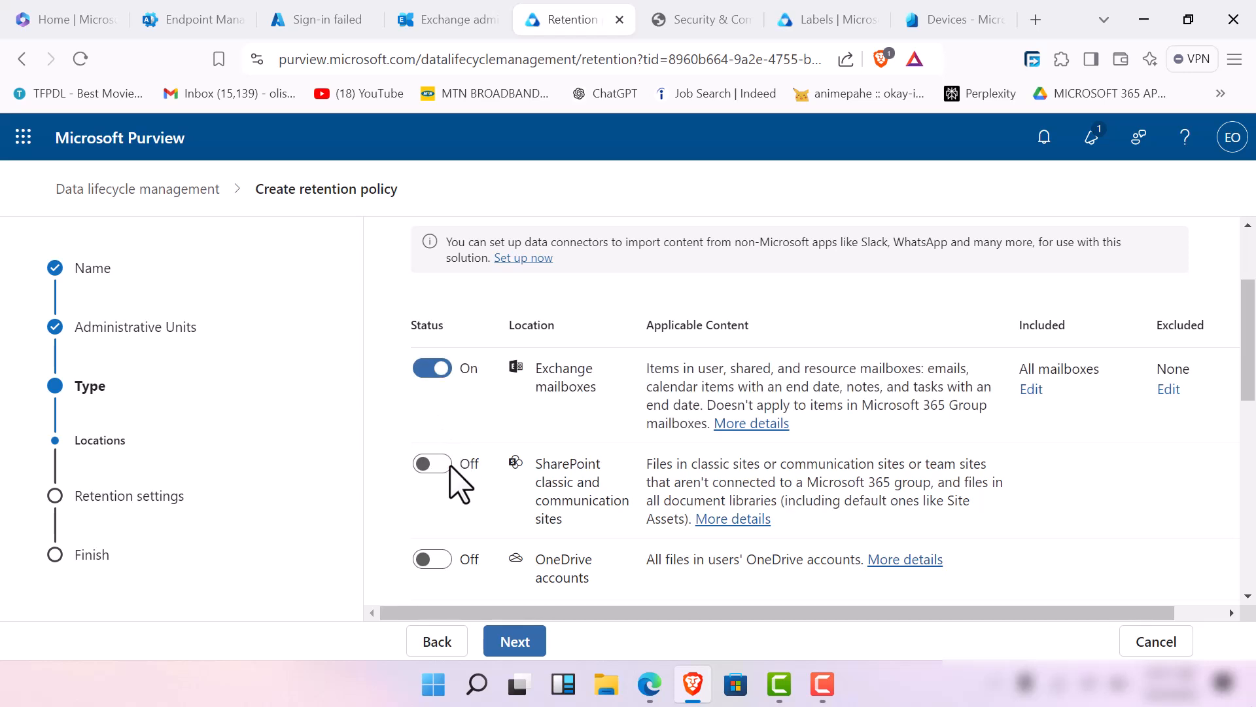
left_click(434, 560)
scroll(442, 563, "down", 5)
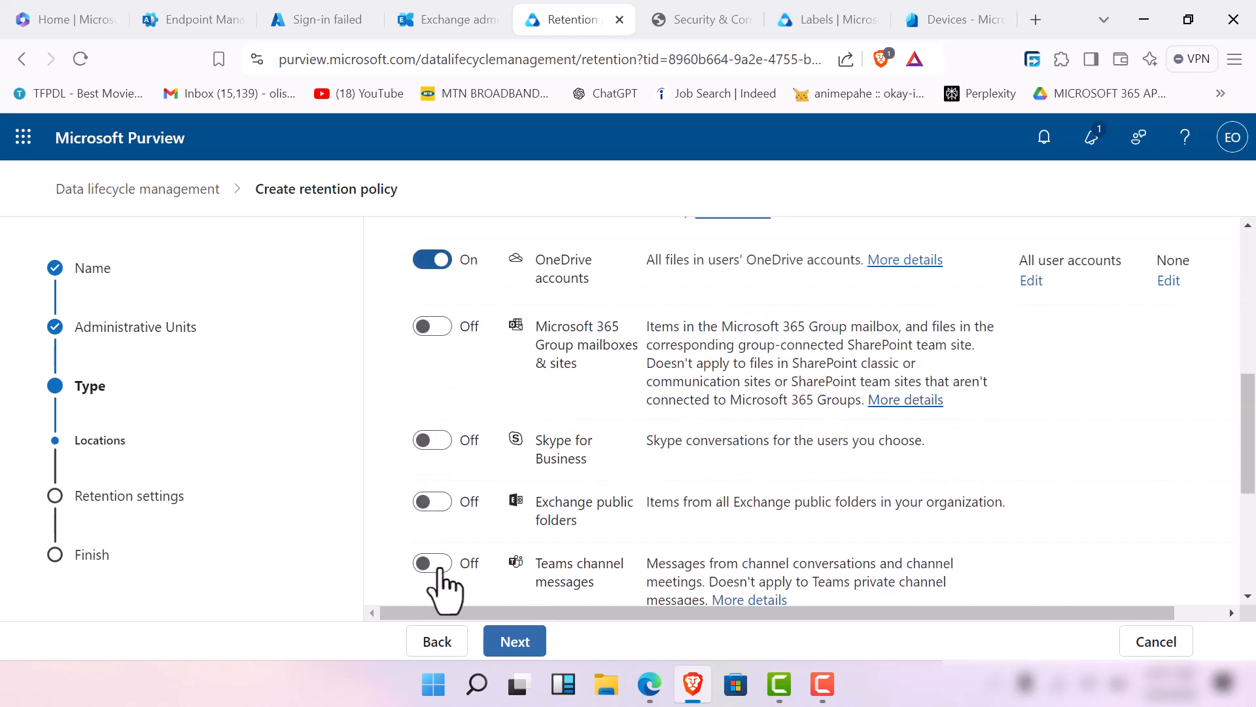
left_click(433, 307)
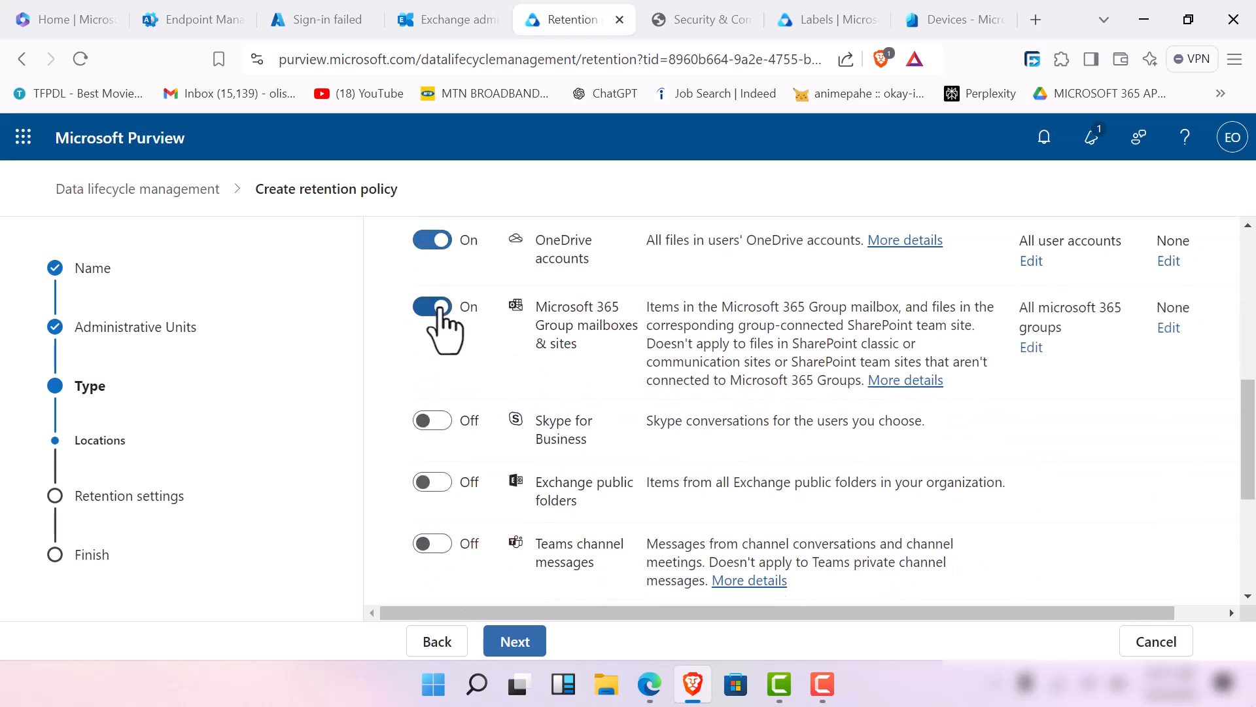
scroll(576, 576, "down", 5)
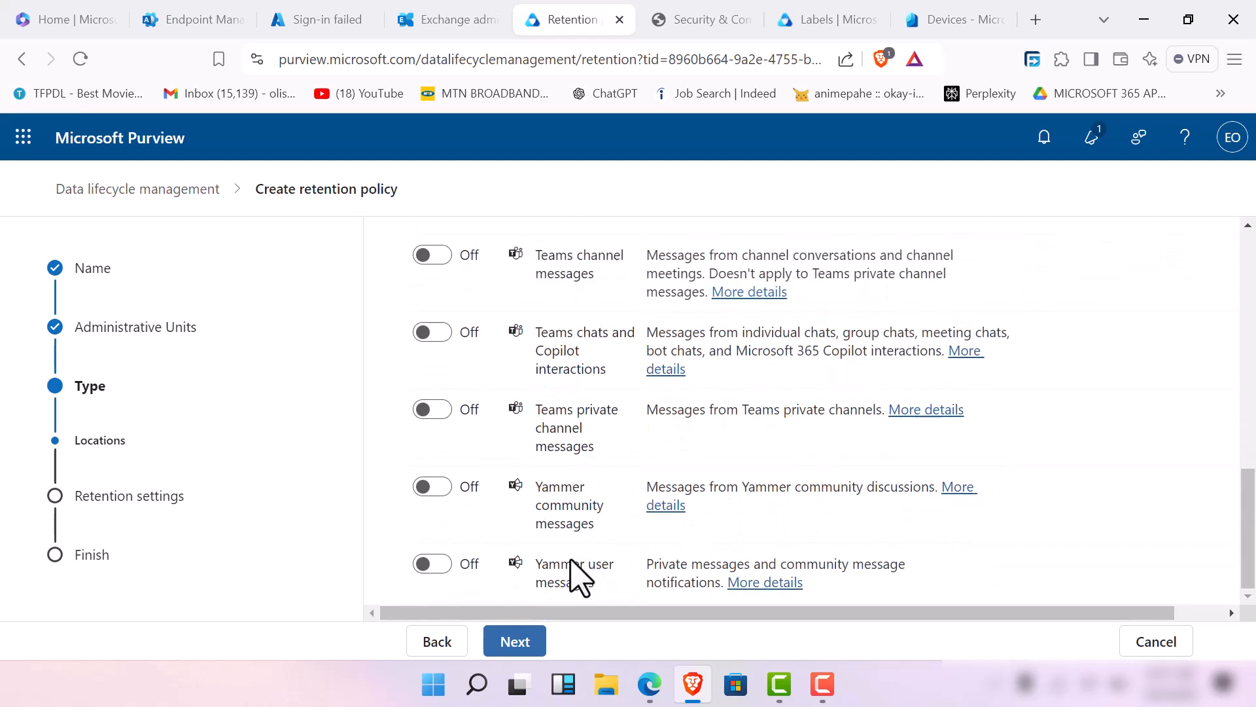
left_click(524, 645)
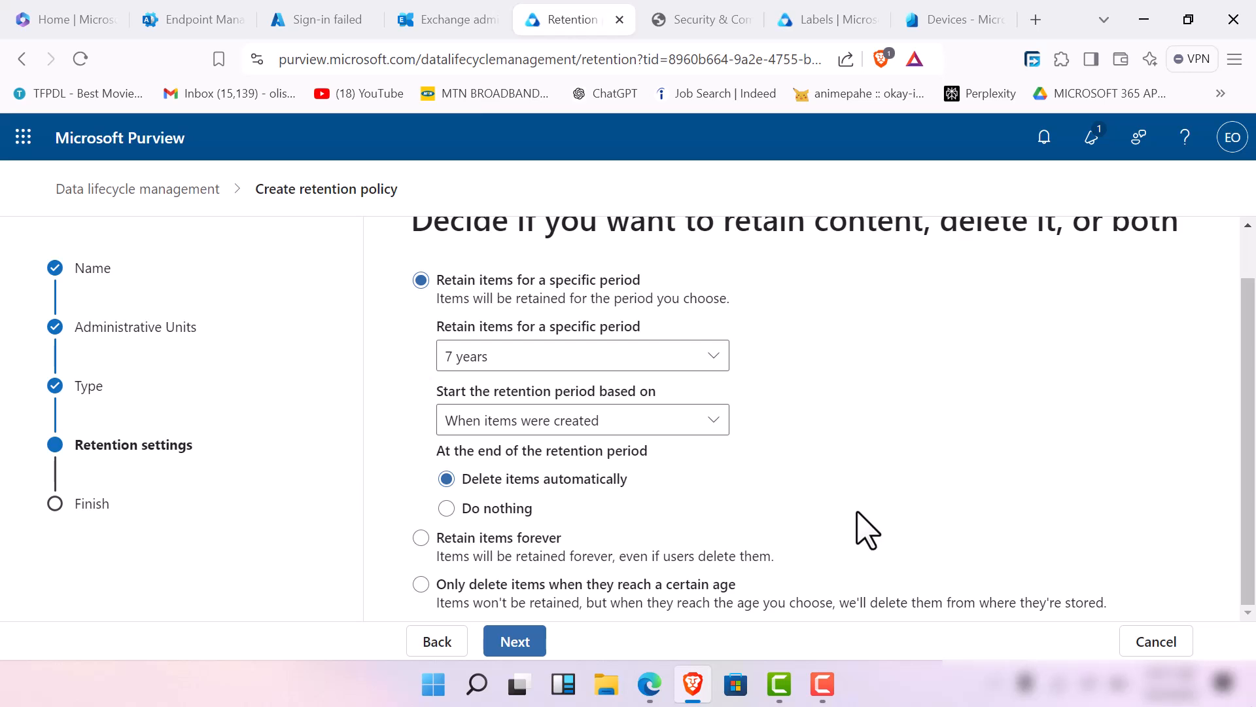
Examine the options for retaining content for a period, retaining it forever, or only deleting it at a certain age.
scroll(753, 589, "up", 1)
scroll(681, 612, "down", 1)
scroll(598, 619, "up", 1)
scroll(598, 638, "down", 1)
scroll(561, 602, "up", 1)
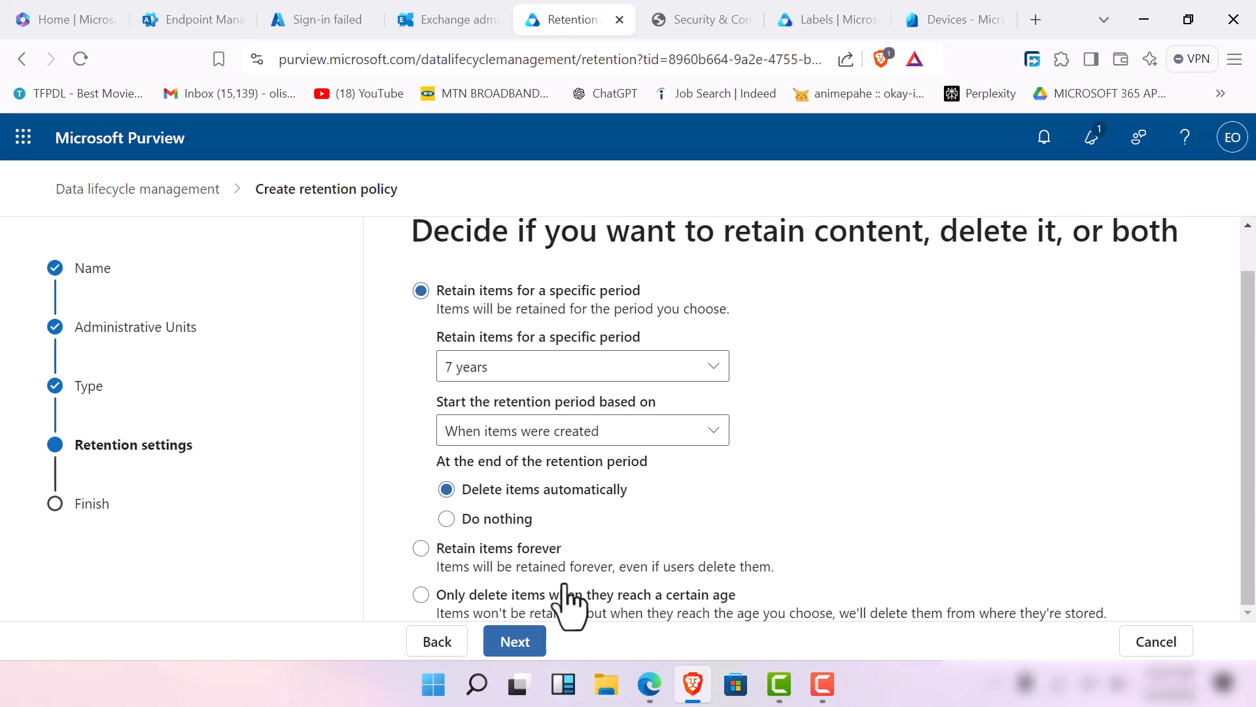
scroll(589, 599, "down", 1)
scroll(827, 593, "up", 1)
scroll(720, 609, "down", 1)
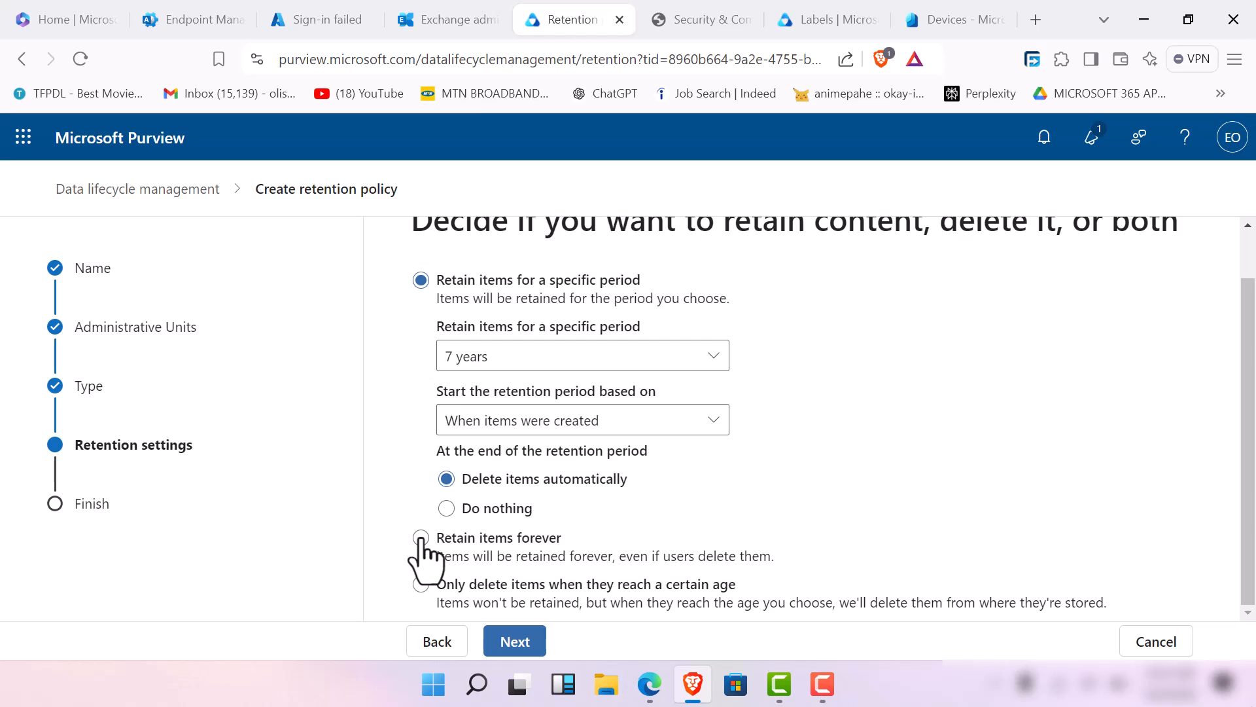
Review the policy summary with Delete items automatically chosen for the end of the retention period, and return to the retention settings.
left_click(447, 509)
left_click(446, 479)
left_click(514, 641)
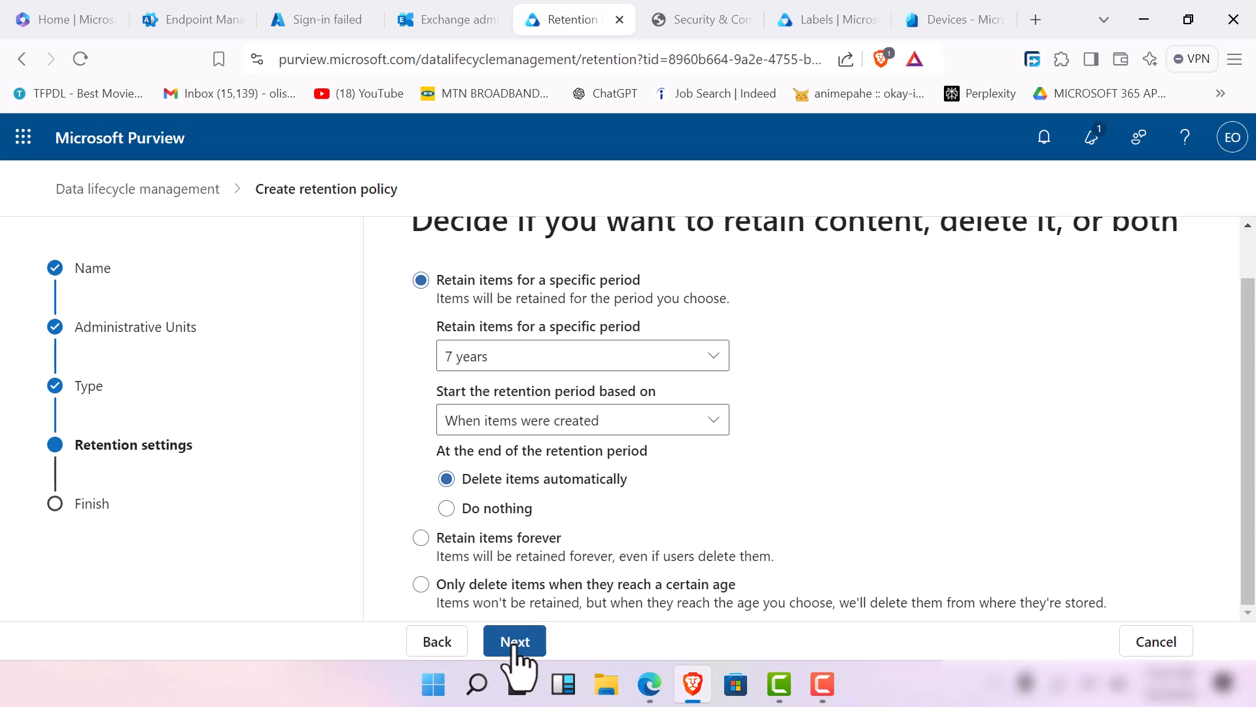
left_click(514, 641)
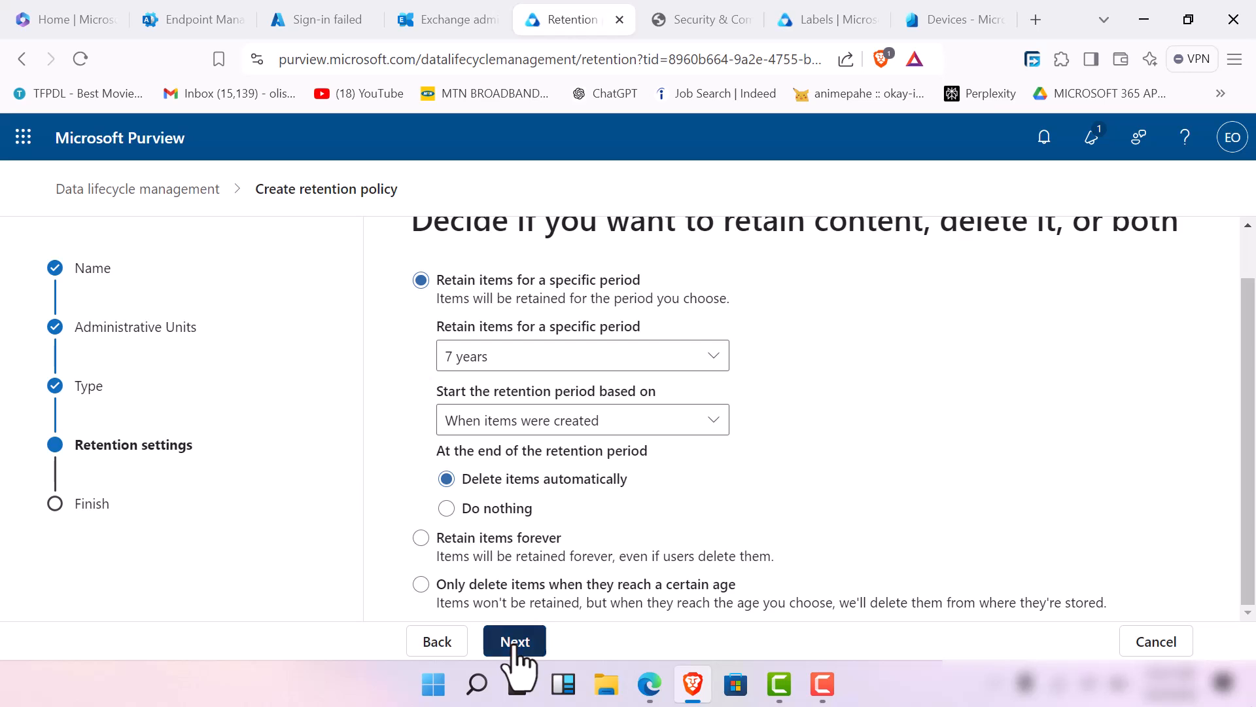
scroll(544, 550, "down", 1)
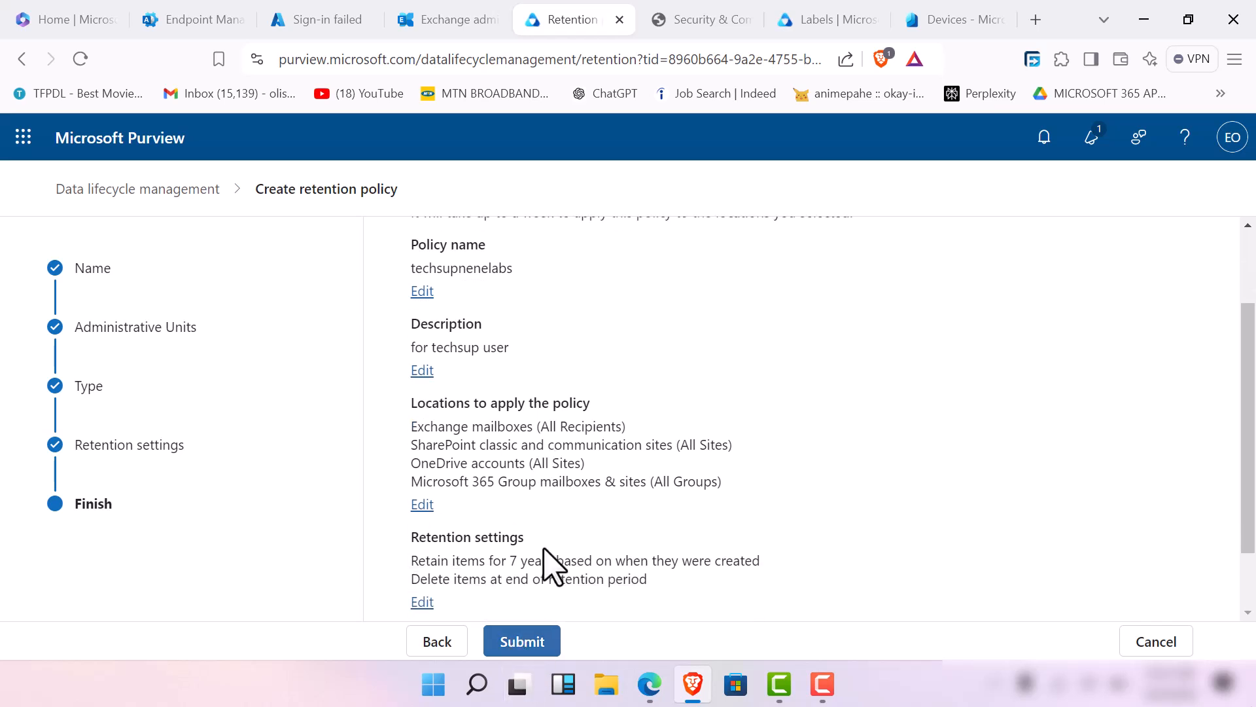
scroll(544, 553, "down", 1)
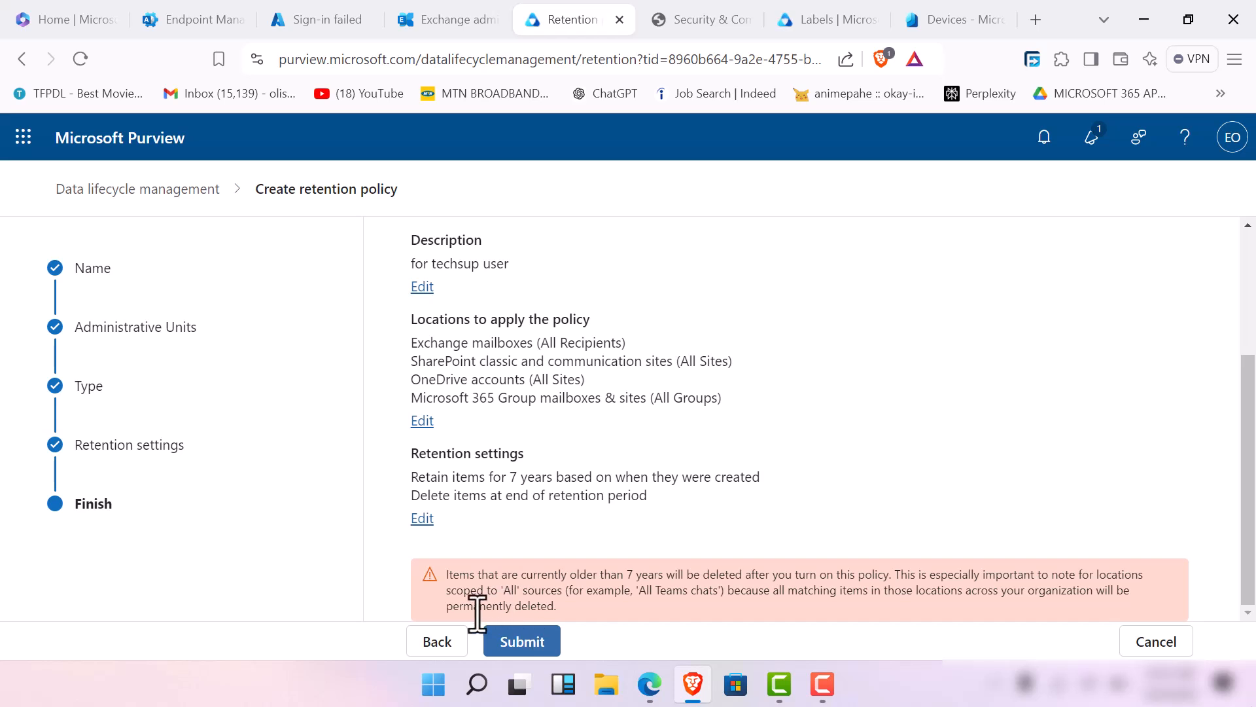
left_click(438, 643)
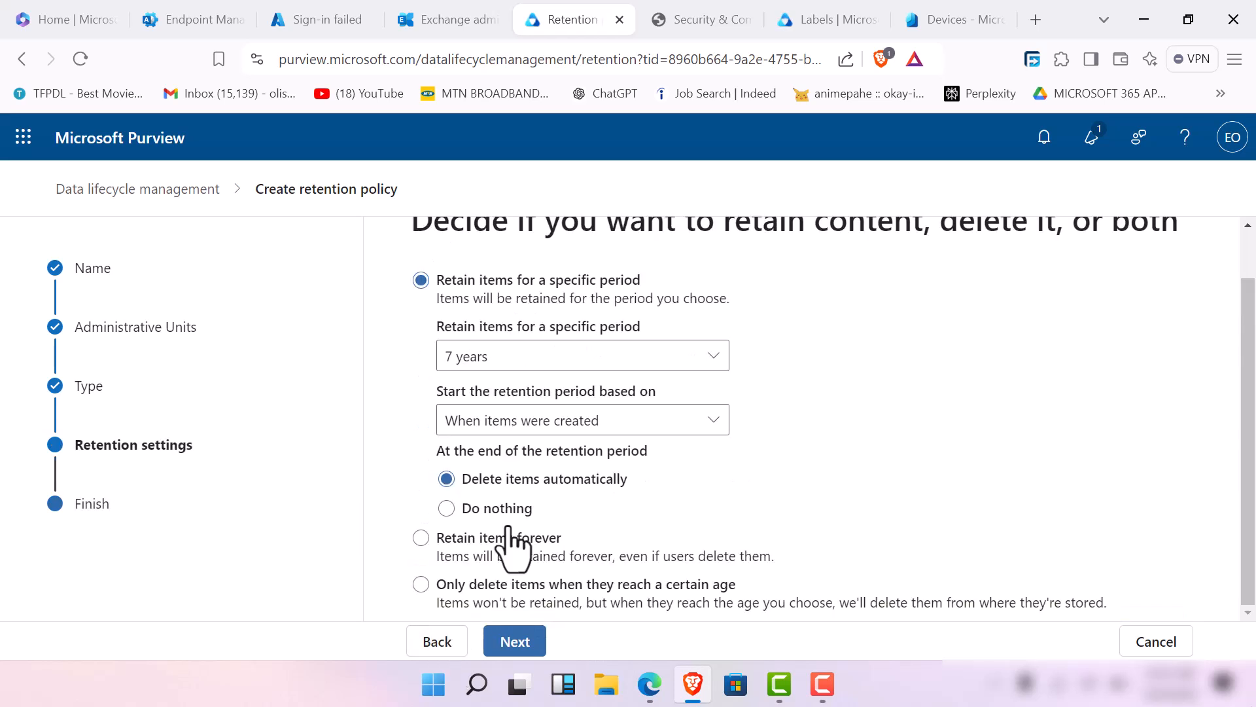
Set the action at the end of the retention period to Do nothing and submit the retention policy.
left_click(447, 509)
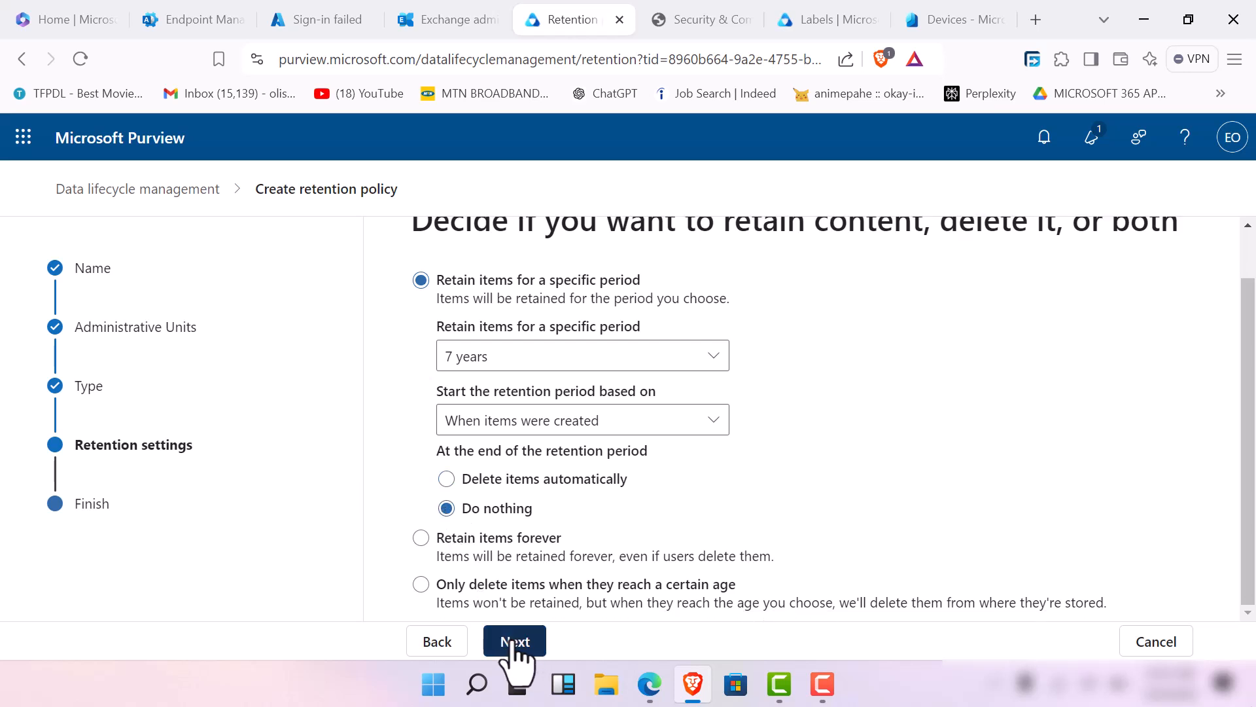
left_click(515, 644)
scroll(595, 528, "down", 1)
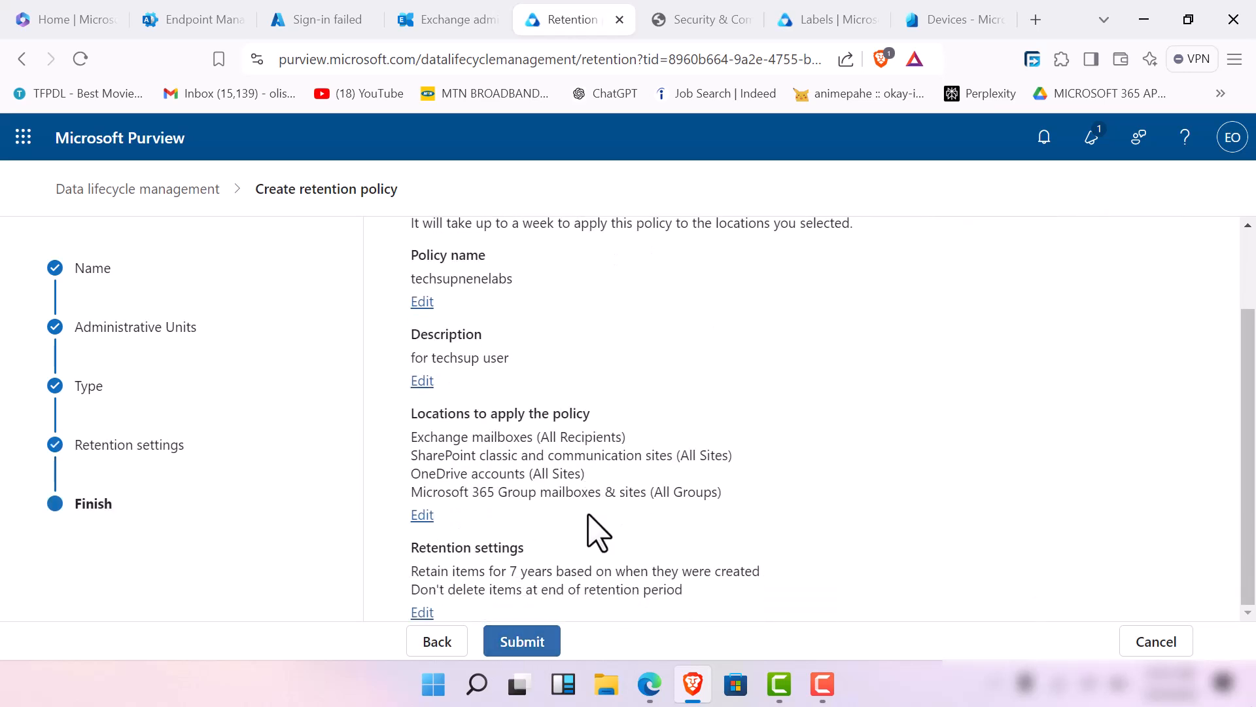
left_click(521, 643)
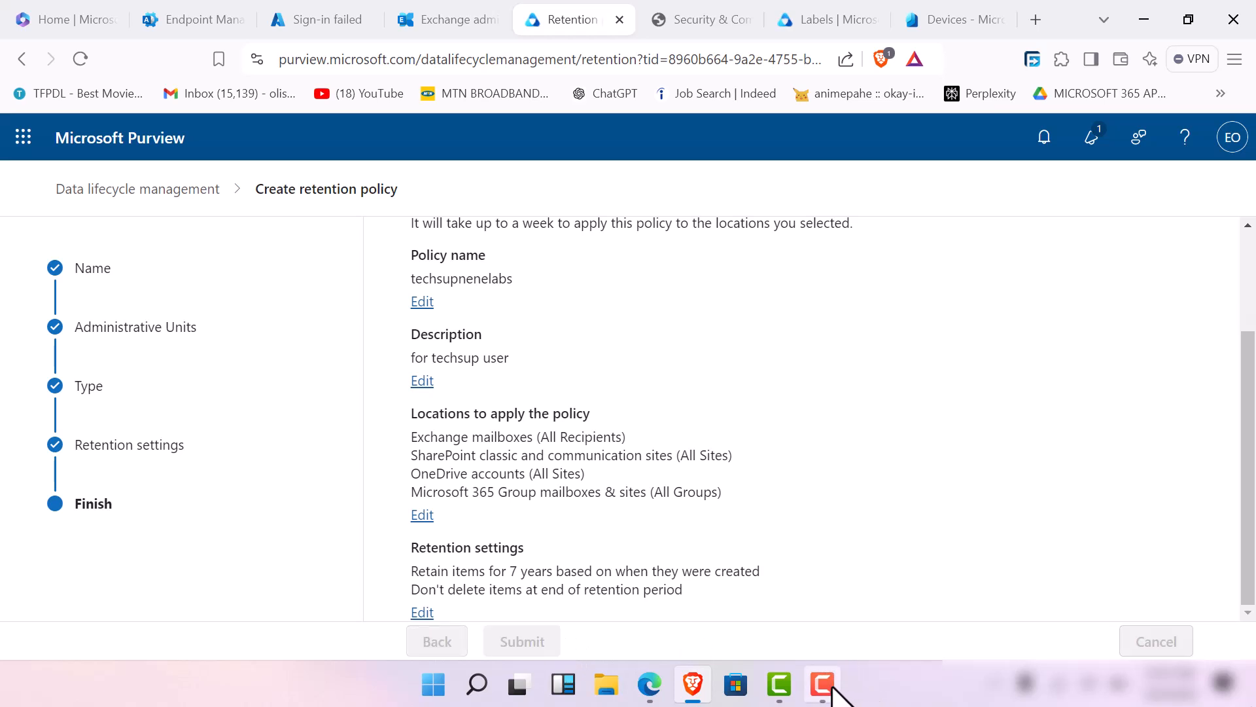
left_click(830, 689)
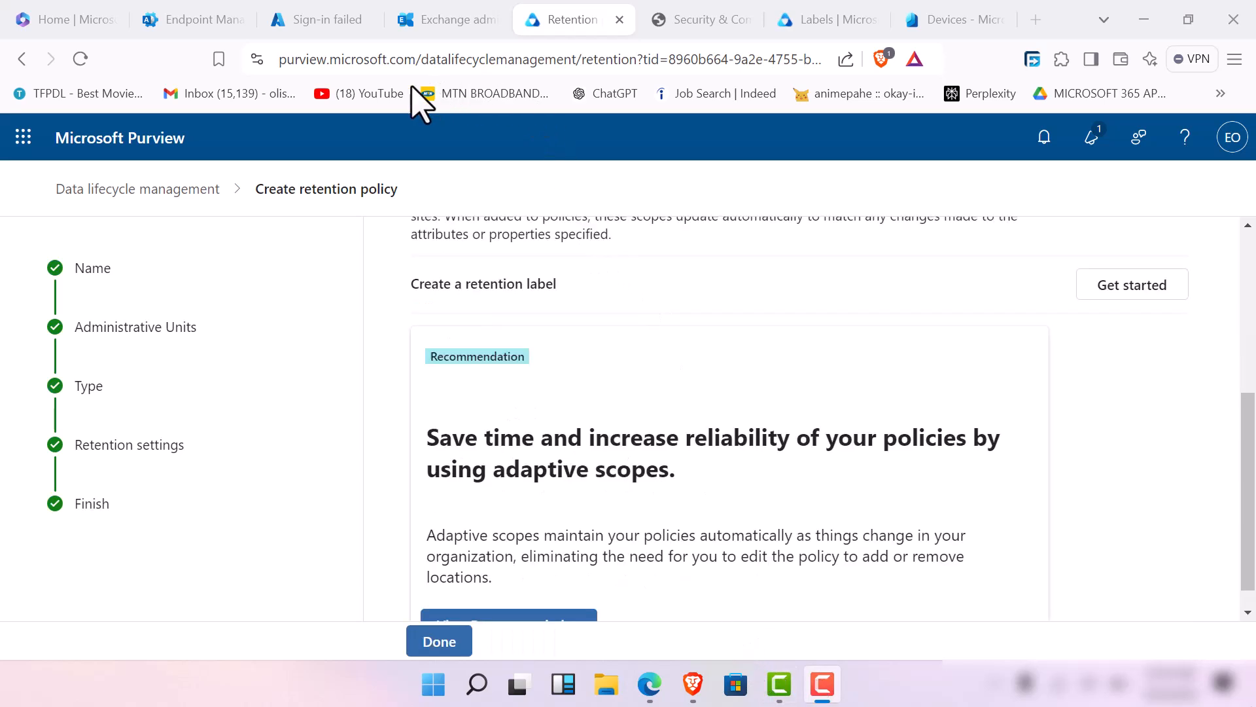
Close the completed policy wizard and return to the retention policies list.
scroll(662, 379, "up", 5)
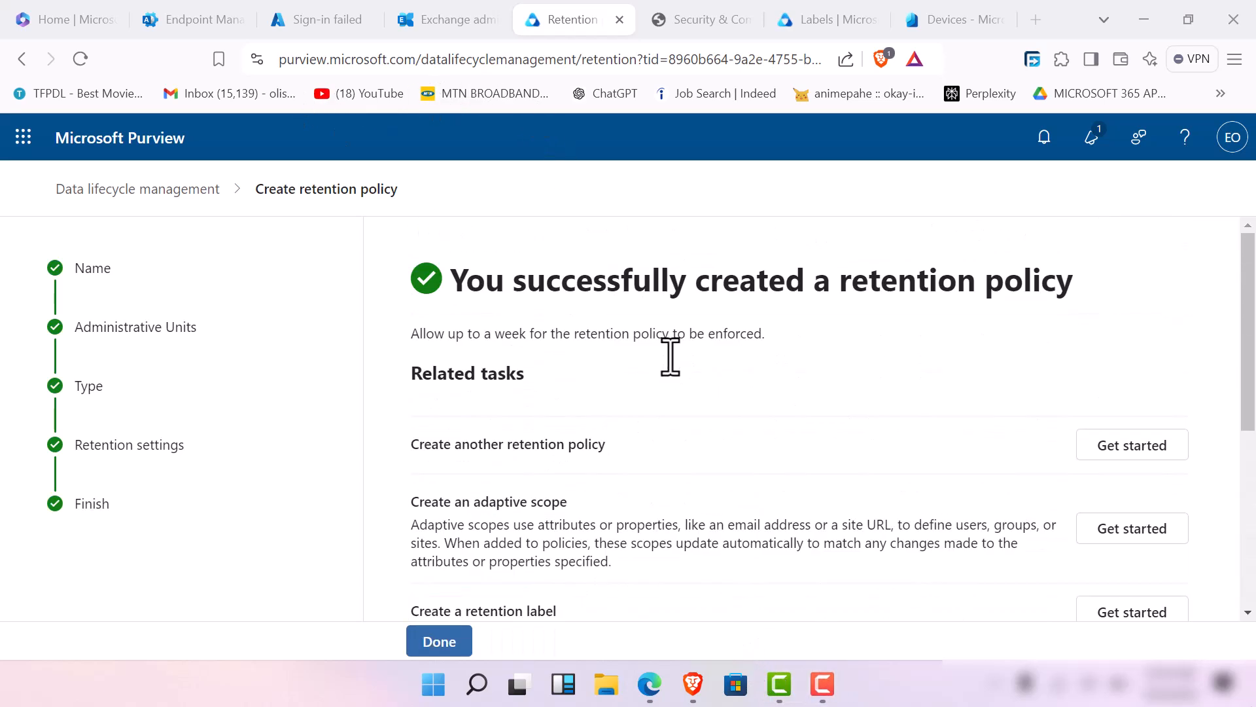
left_click(458, 645)
left_click(458, 644)
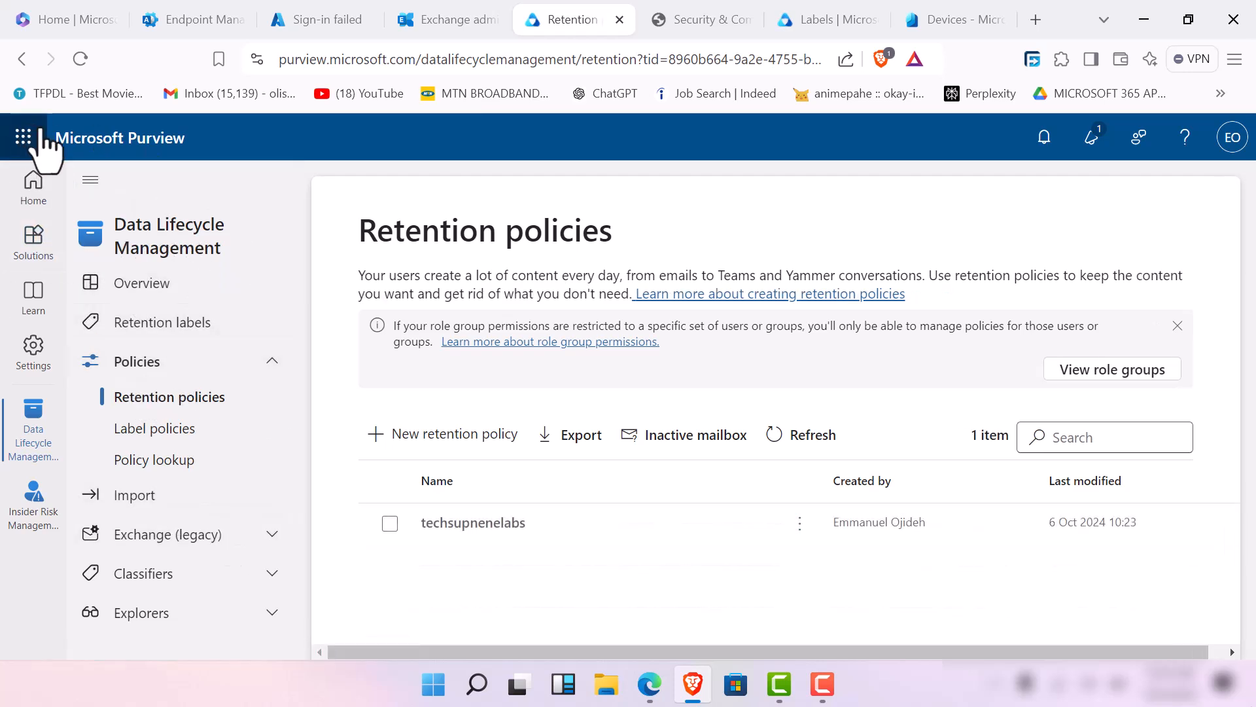
Open the Insider Risk Management solution's overview.
left_click(30, 515)
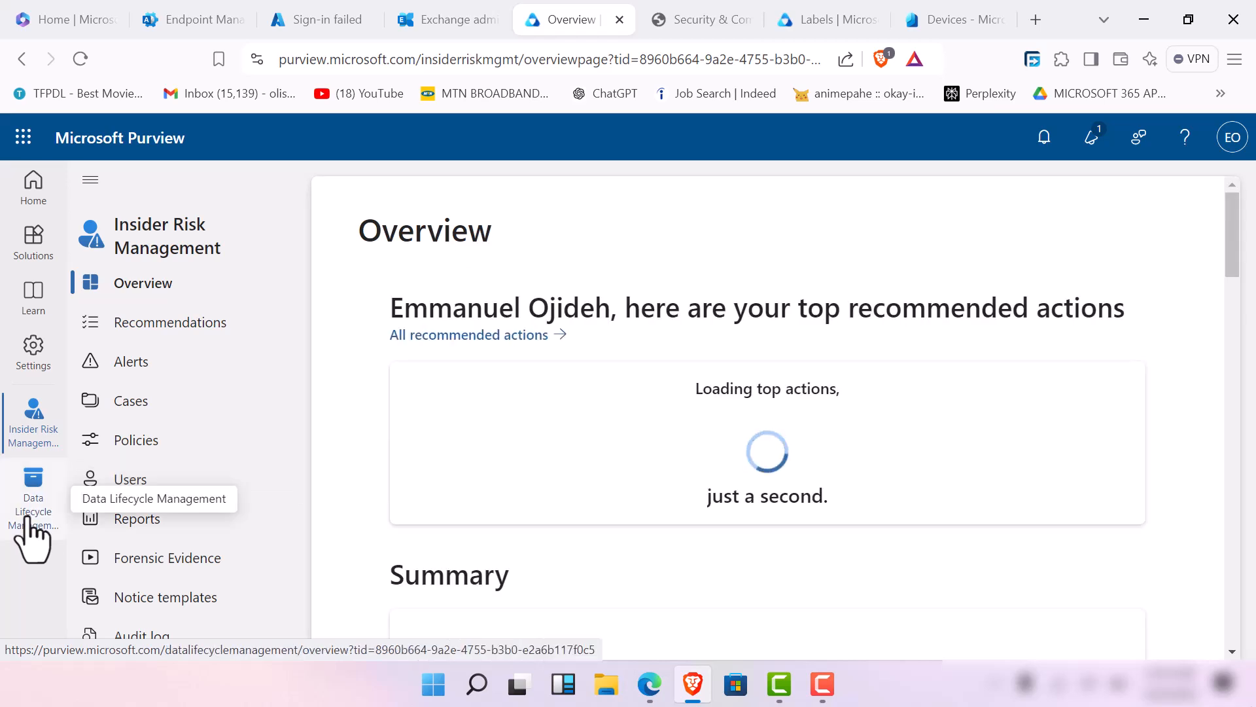
left_click(185, 362)
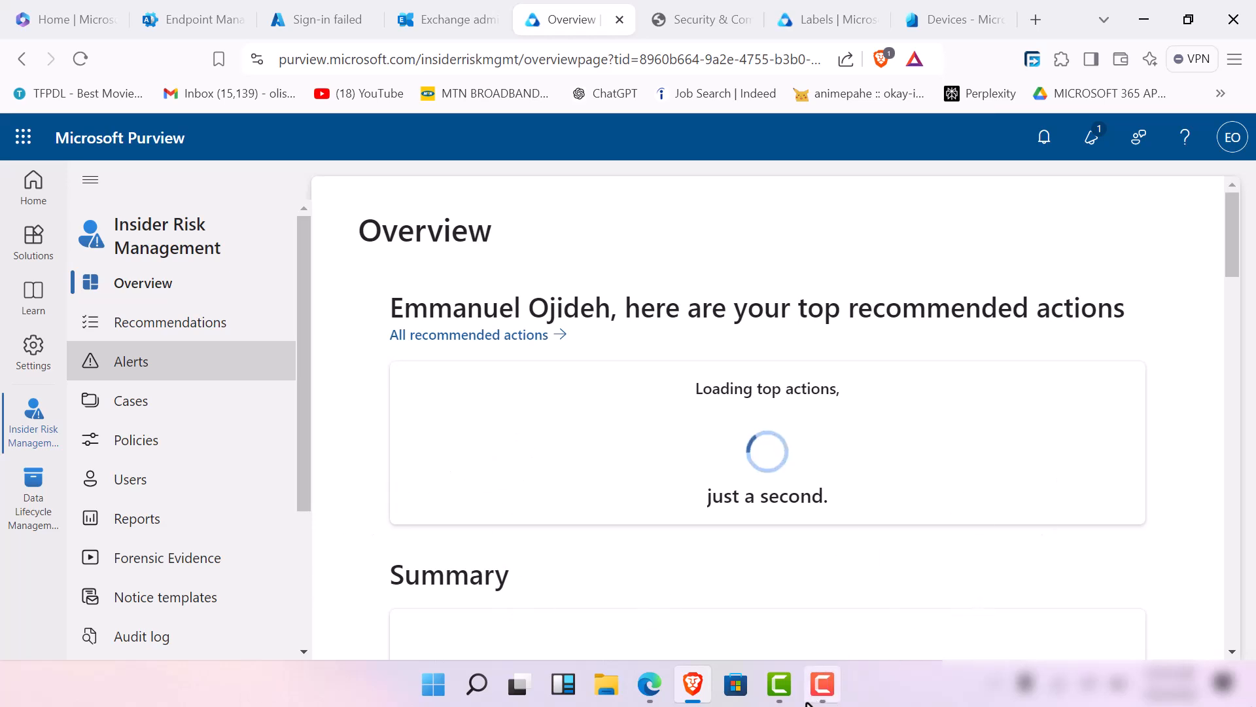
left_click(822, 684)
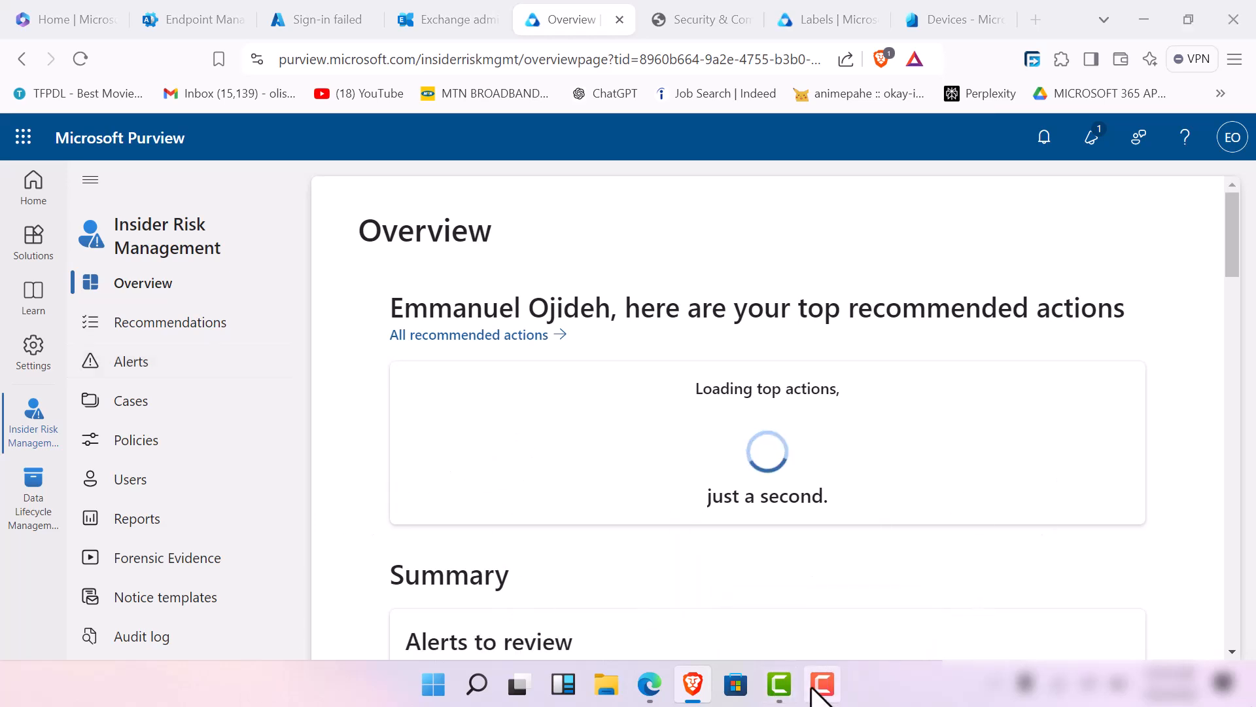